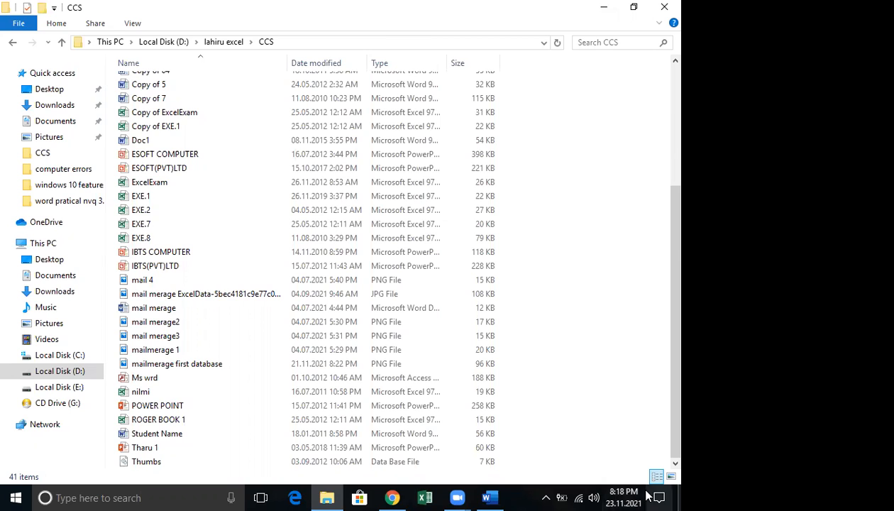
# Open the 'mail merage' Word document from the CCS folder on D:
pyautogui.doubleClick(177, 307)
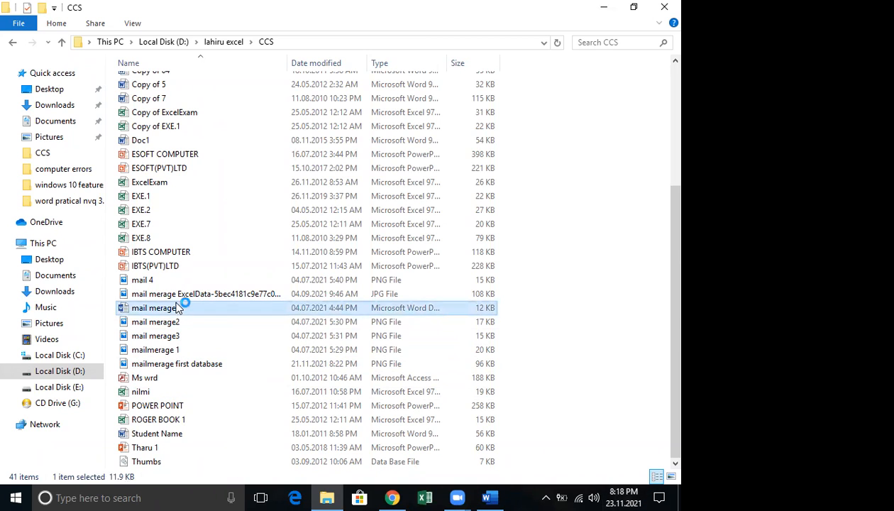
# Fix 'taff' to 'staff' and 'nenbers' to 'numbers' in the letter body
pyautogui.scroll(-3, 660, 375)
pyautogui.scroll(3, 660, 376)
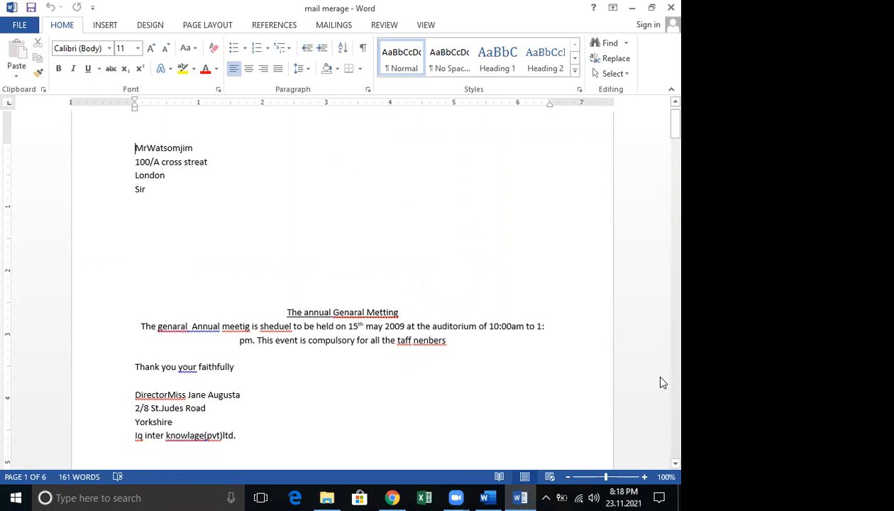
pyautogui.click(396, 340)
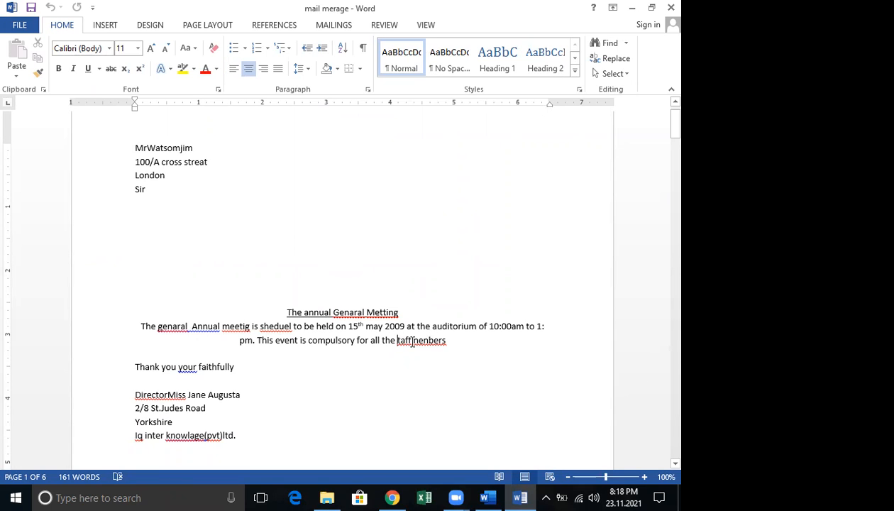
pyautogui.write('s')
pyautogui.doubleClick(420, 339)
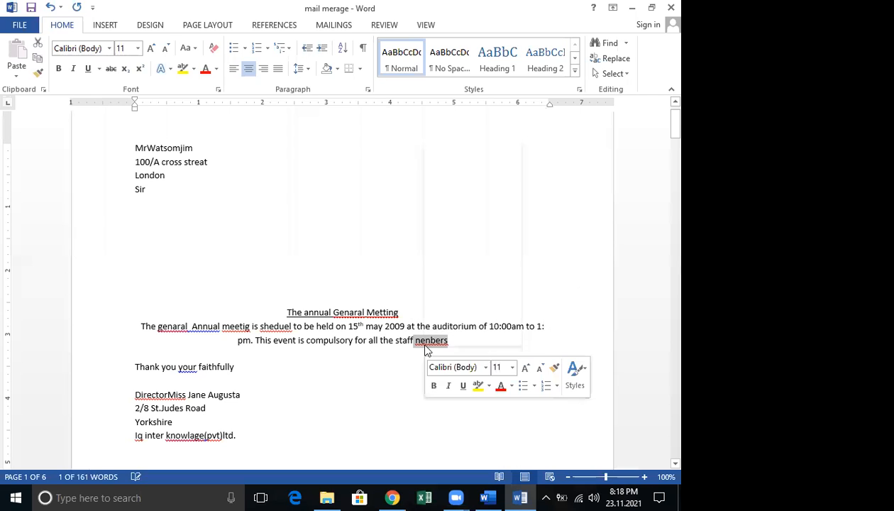
pyautogui.rightClick(425, 348)
pyautogui.press('Escape')
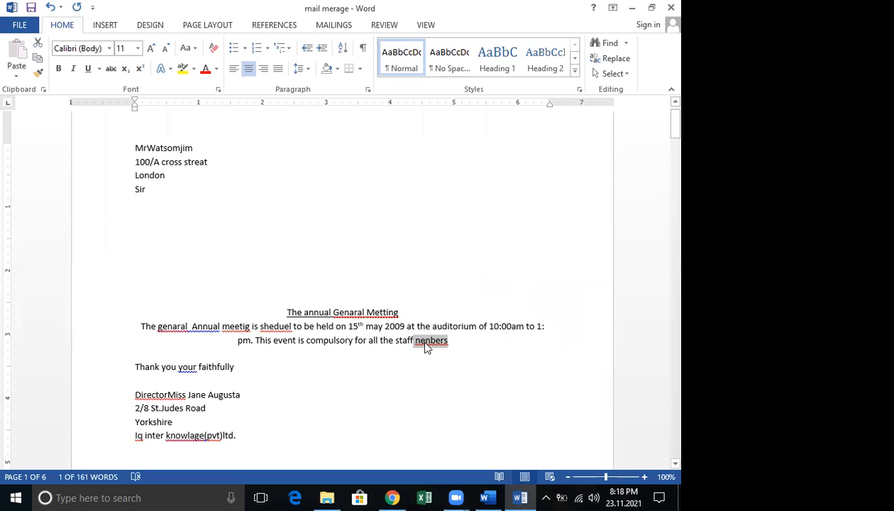
pyautogui.click(426, 348)
pyautogui.rightClick(424, 345)
pyautogui.click(487, 207)
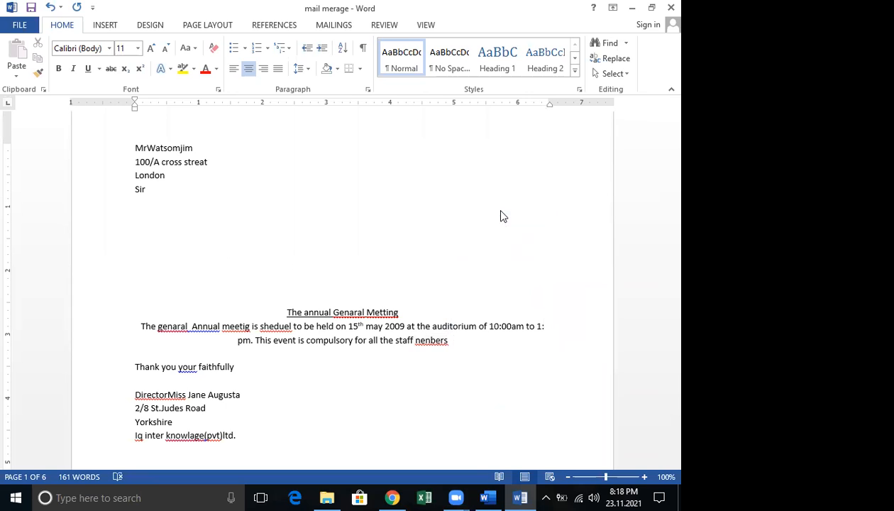
# Correct 'shedrel' to 'schedule', 'meetig' to 'meeting' and 'genaral' to 'general'
pyautogui.rightClick(282, 330)
pyautogui.click(325, 353)
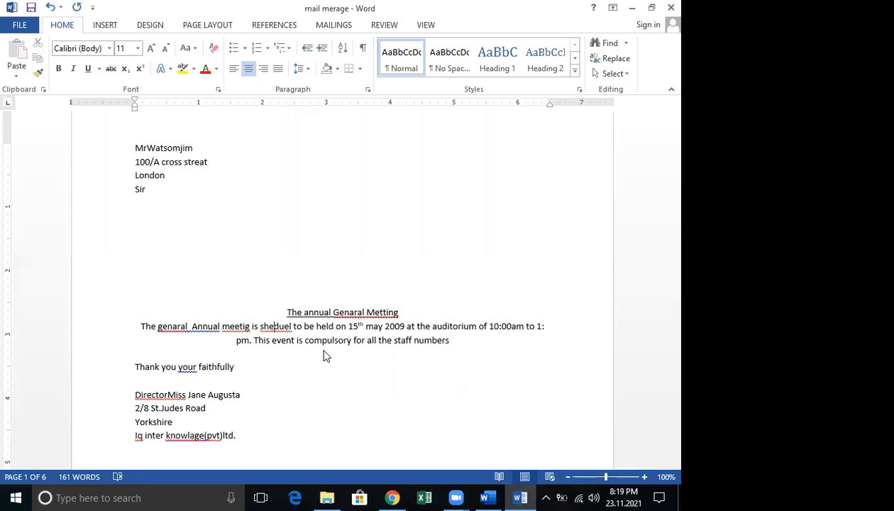
pyautogui.hotkey('ctrl', 'z')
pyautogui.rightClick(282, 328)
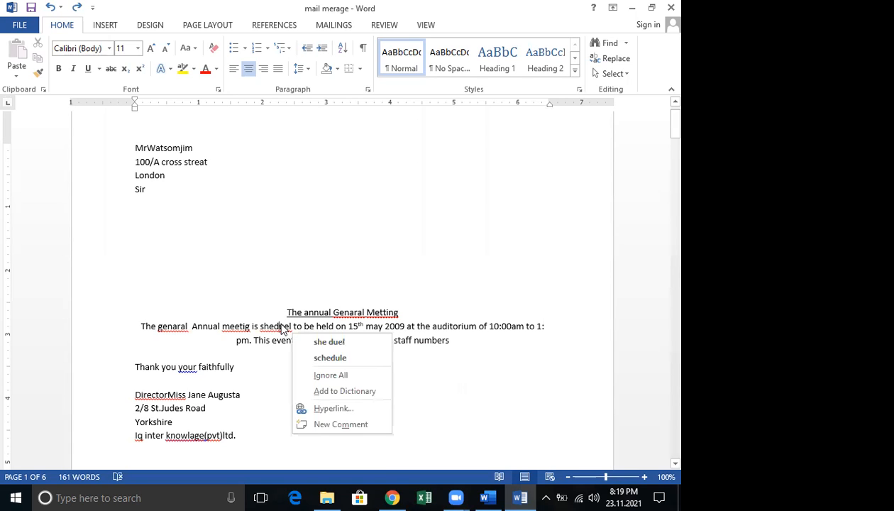
pyautogui.click(317, 359)
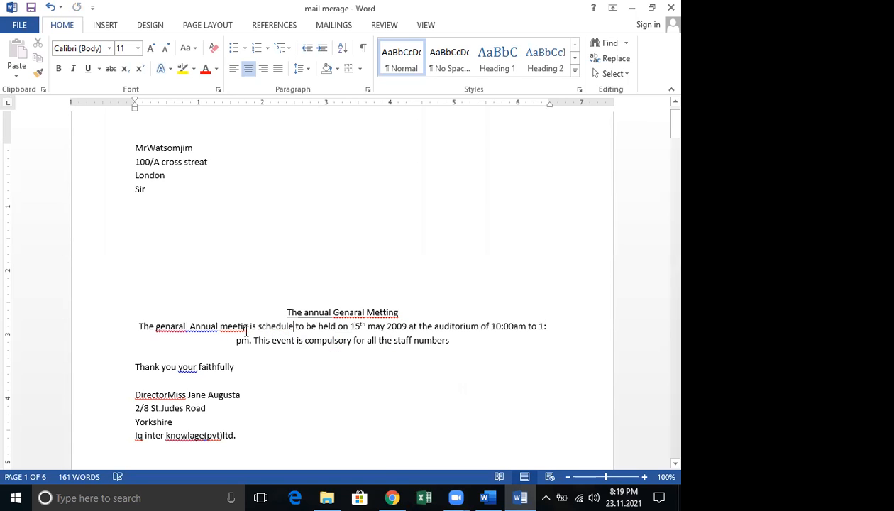
pyautogui.rightClick(238, 327)
pyautogui.click(278, 342)
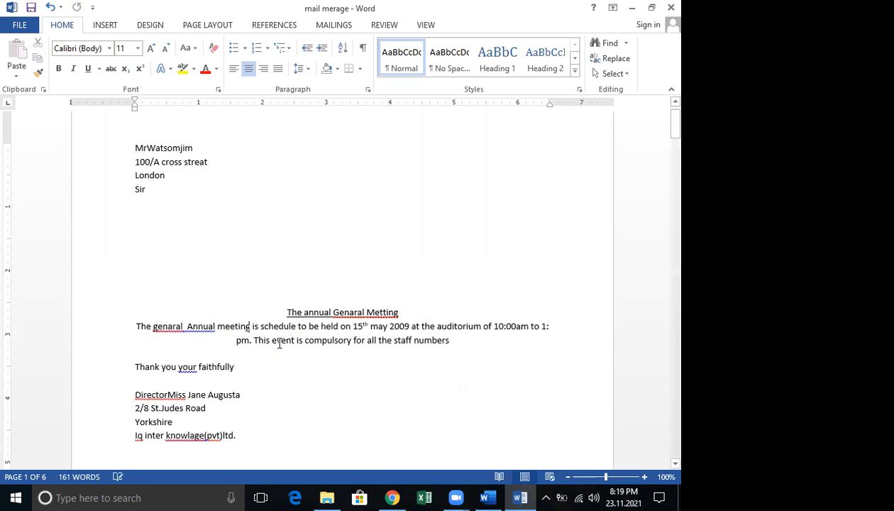
pyautogui.rightClick(176, 326)
pyautogui.click(219, 339)
# Change the title words to 'Meting' and 'General', and ignore the 'general Annual' grammar suggestion
pyautogui.rightClick(386, 312)
pyautogui.click(429, 327)
pyautogui.rightClick(348, 312)
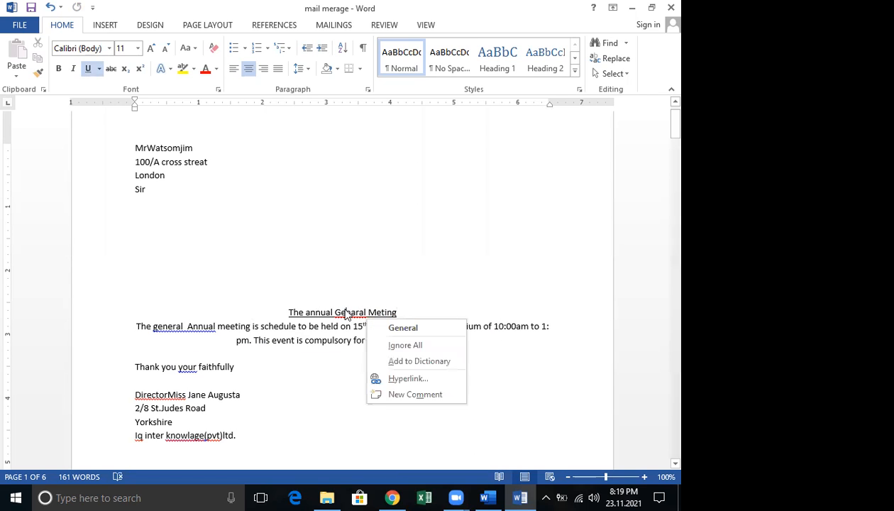
pyautogui.click(402, 326)
pyautogui.rightClick(178, 325)
pyautogui.click(235, 343)
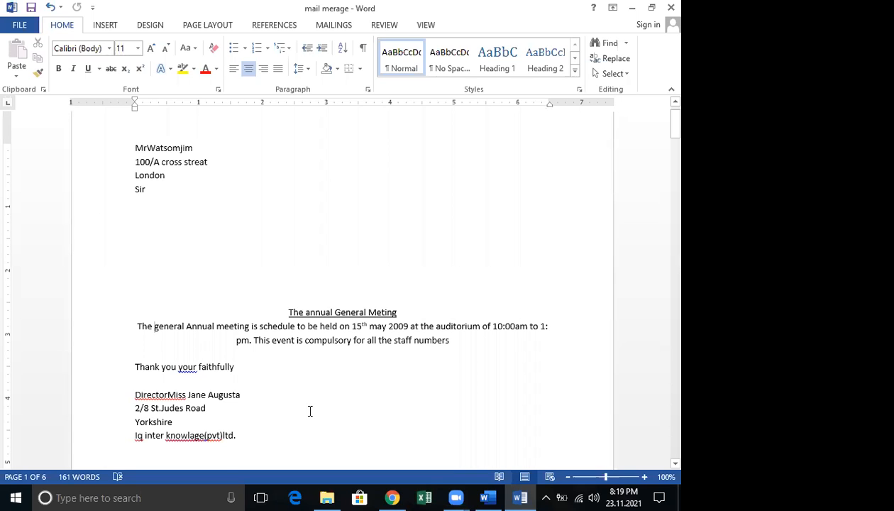
pyautogui.scroll(1, 311, 408)
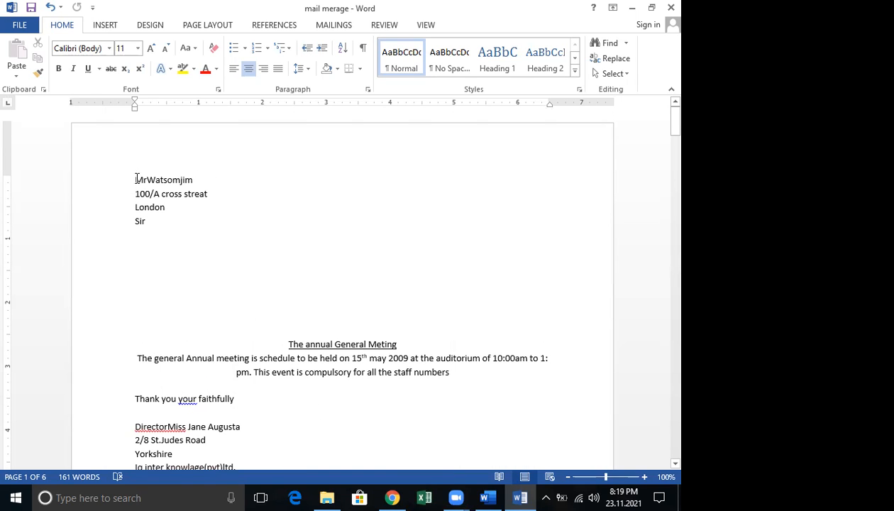
pyautogui.moveTo(135, 179); pyautogui.dragTo(222, 242)
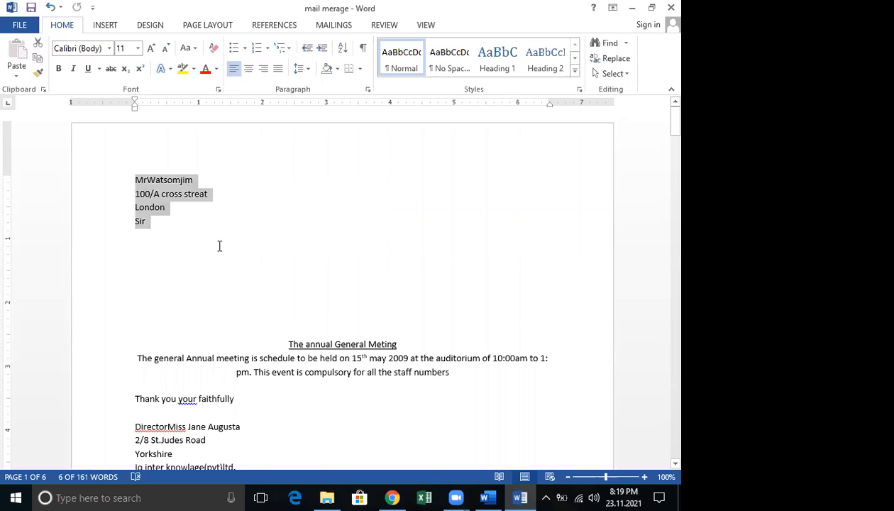
pyautogui.press('Delete')
pyautogui.click(155, 204)
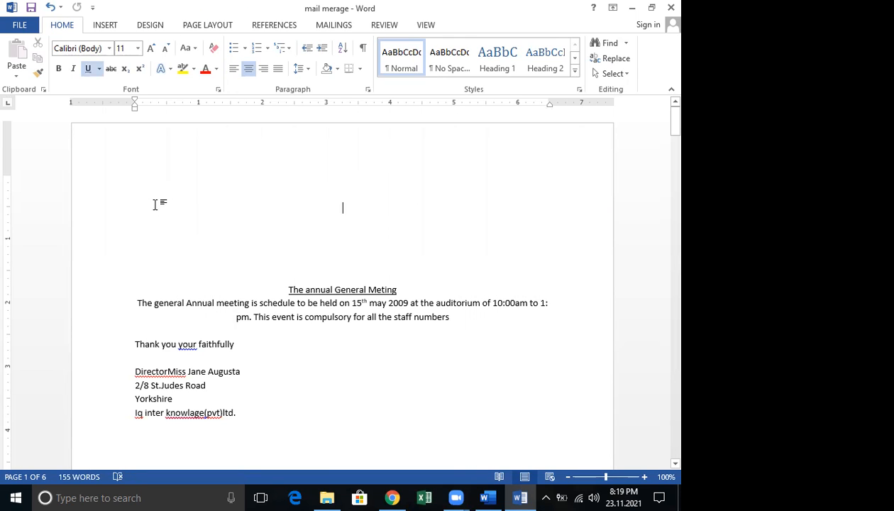
pyautogui.doubleClick(142, 204)
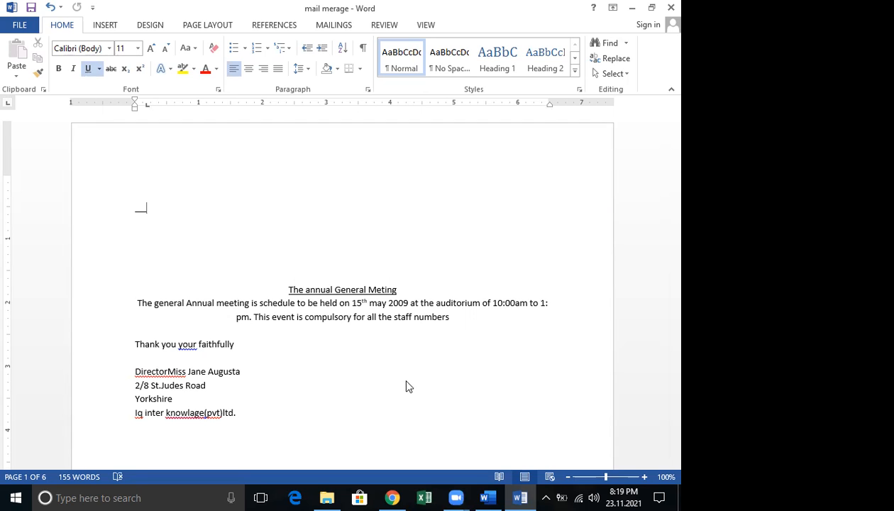
# Bring up the Mailings tab's mail merge tools
pyautogui.click(243, 5)
pyautogui.click(334, 27)
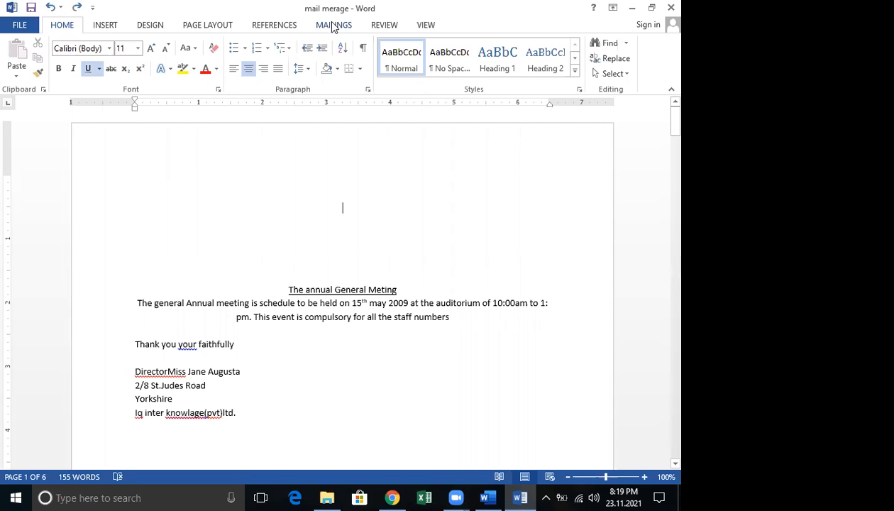
pyautogui.click(333, 27)
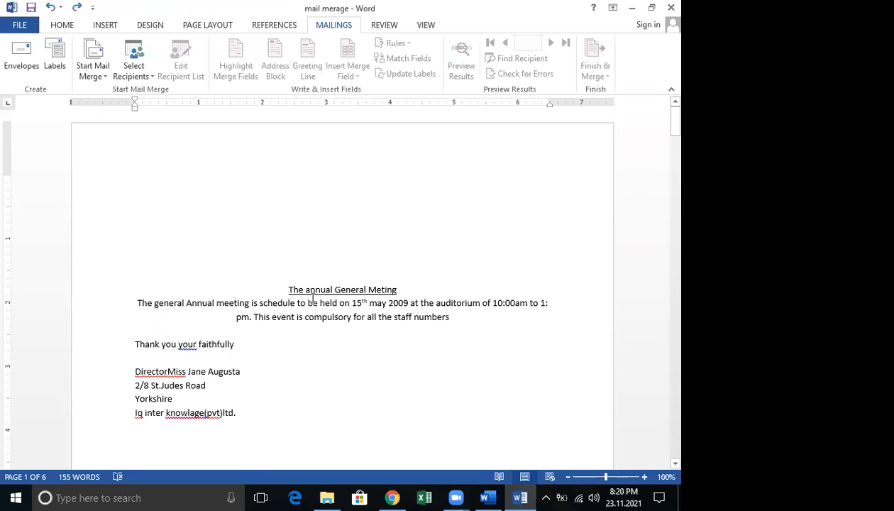
# Start a new recipient list via Type a New List, then select the mail merage2 image in CCS
pyautogui.click(149, 76)
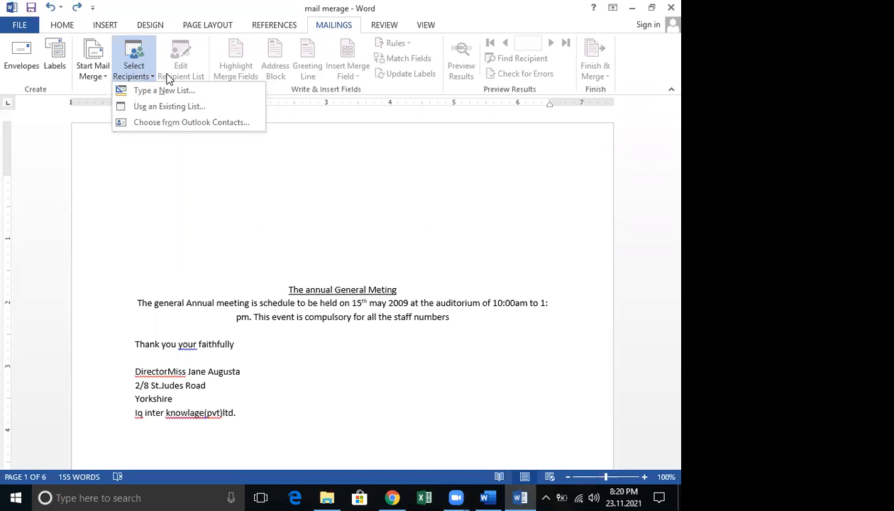
pyautogui.click(316, 178)
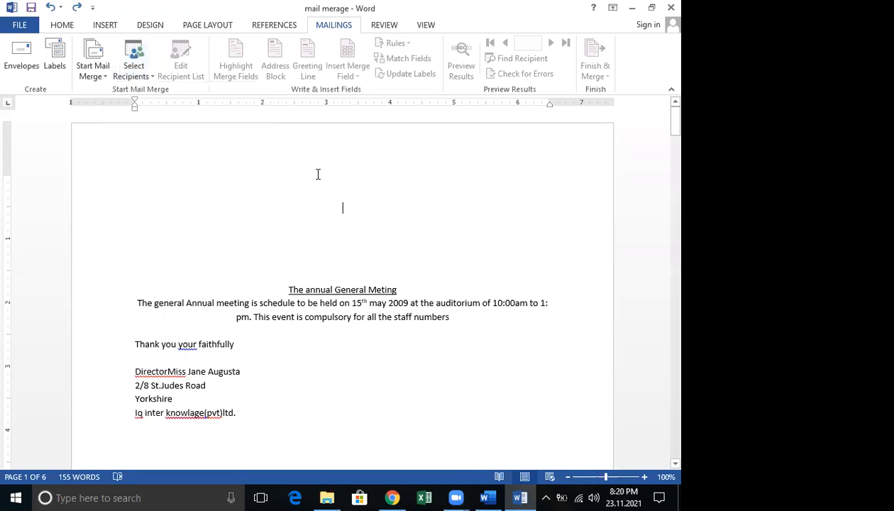
pyautogui.click(148, 78)
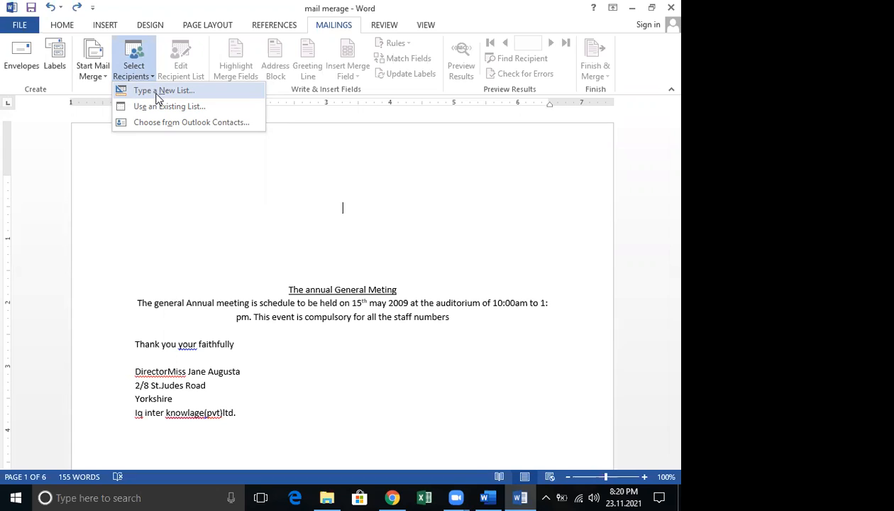
pyautogui.click(277, 201)
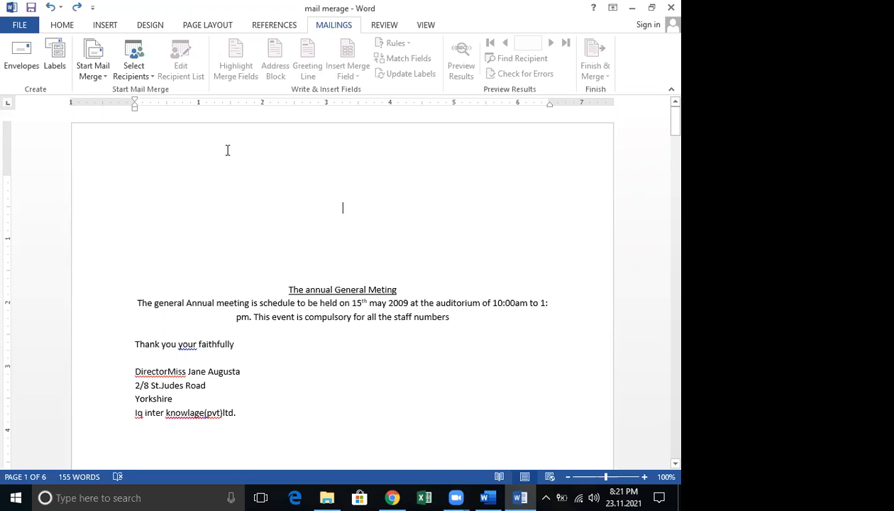
pyautogui.click(150, 76)
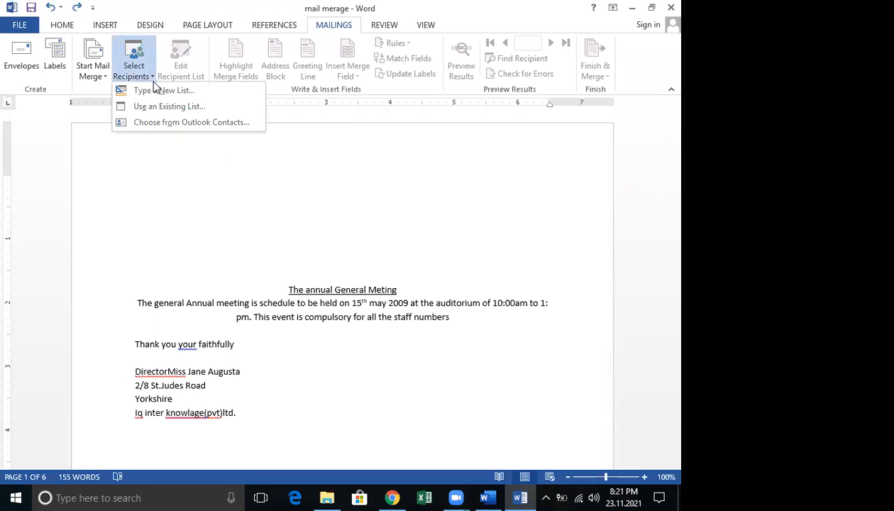
pyautogui.click(156, 92)
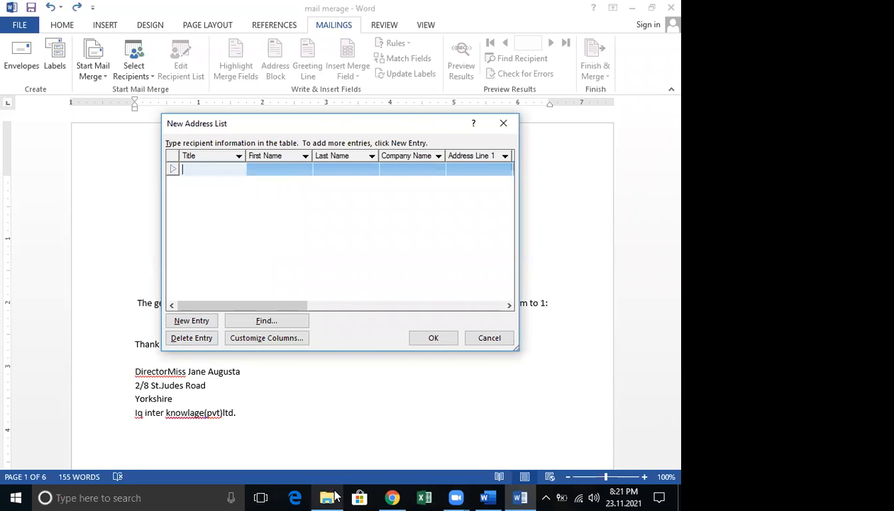
pyautogui.click(326, 497)
pyautogui.click(139, 323)
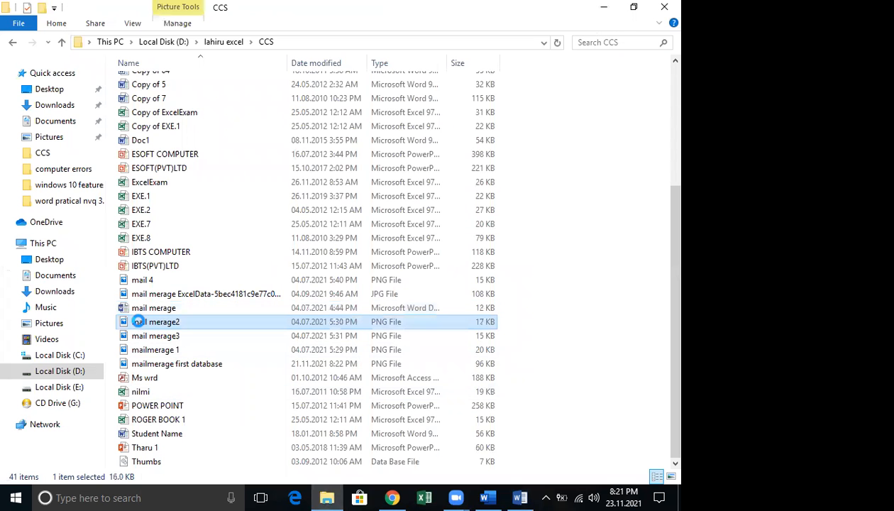
# Preview the mail merage2 and mailmerage first database images, closing each viewer
pyautogui.rightClick(139, 321)
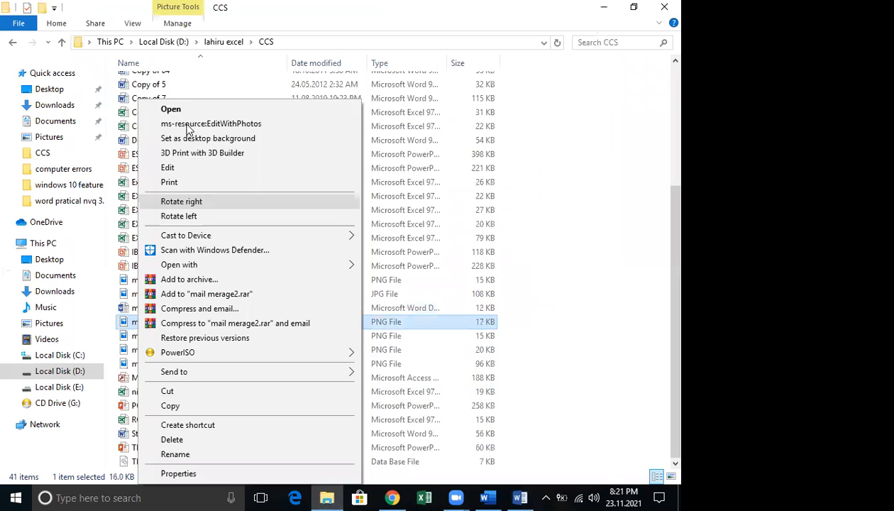
pyautogui.click(173, 109)
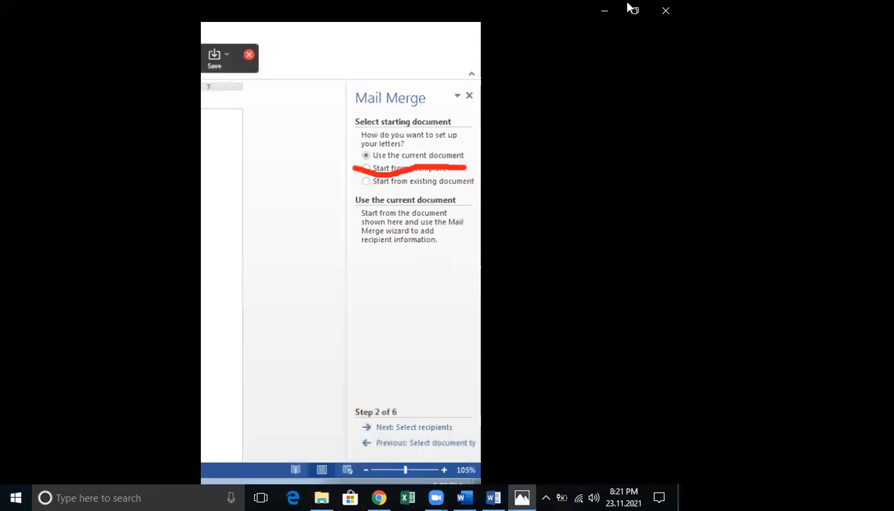
pyautogui.click(665, 10)
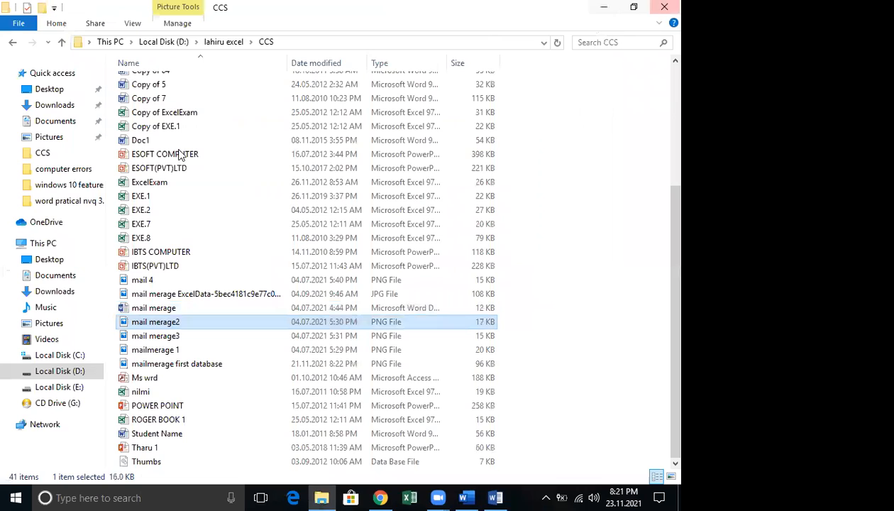
pyautogui.click(193, 366)
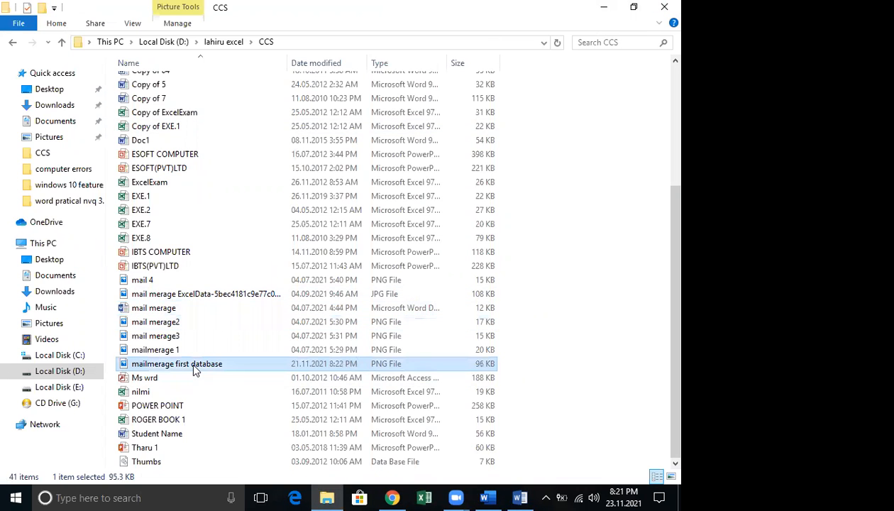
pyautogui.doubleClick(194, 367)
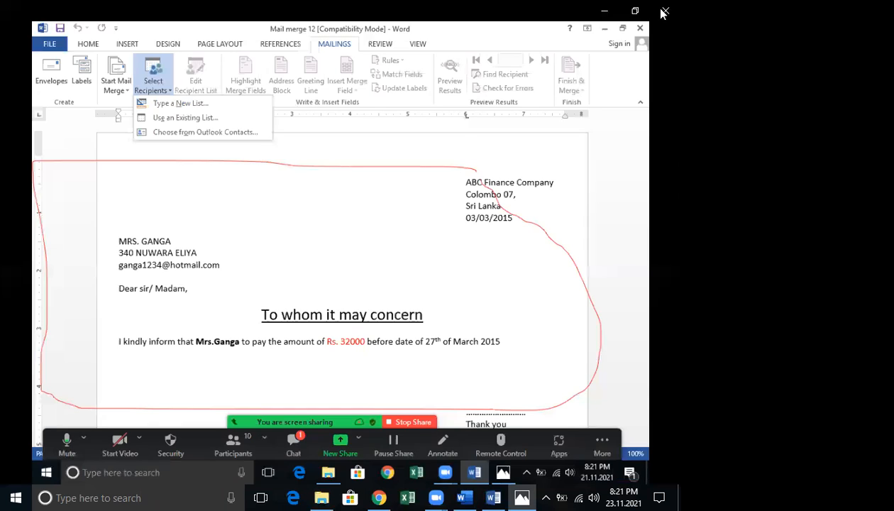
pyautogui.hotkey('alt', 'F4')
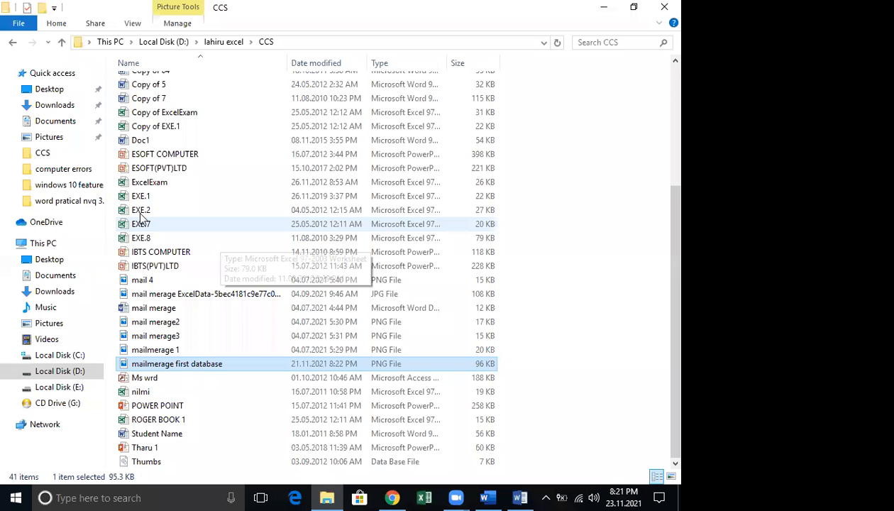
# Open the address_list_4 (1) GIF from the top of the CCS folder
pyautogui.scroll(3, 140, 217)
pyautogui.scroll(2, 158, 218)
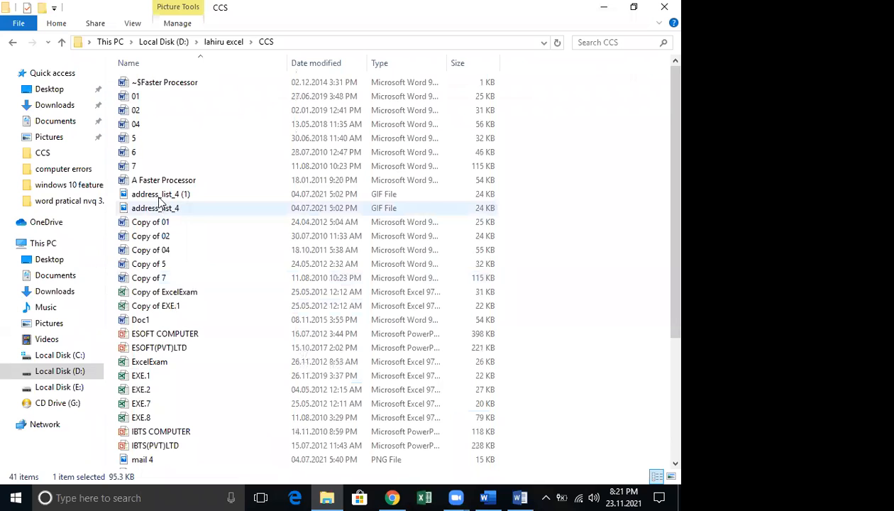
pyautogui.doubleClick(162, 198)
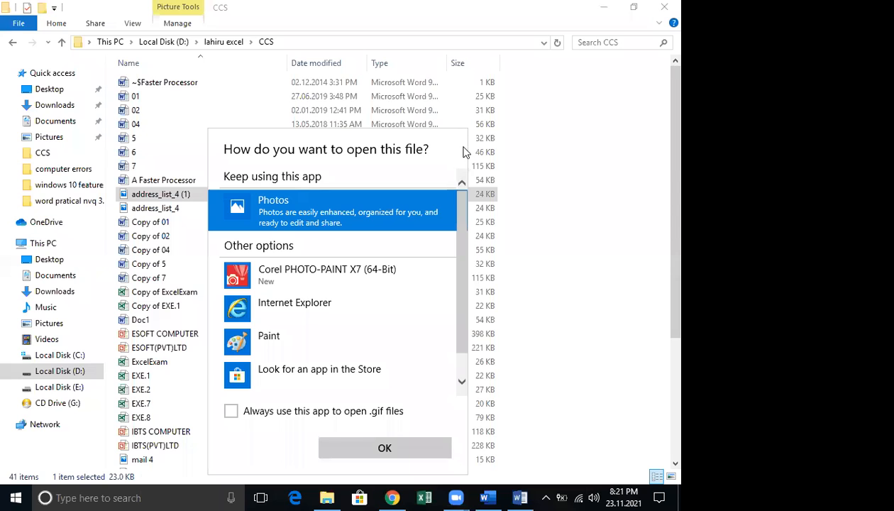
# Open address_list_4 (1) in Photos, circle the sample address list, then return to Word
pyautogui.press('Return')
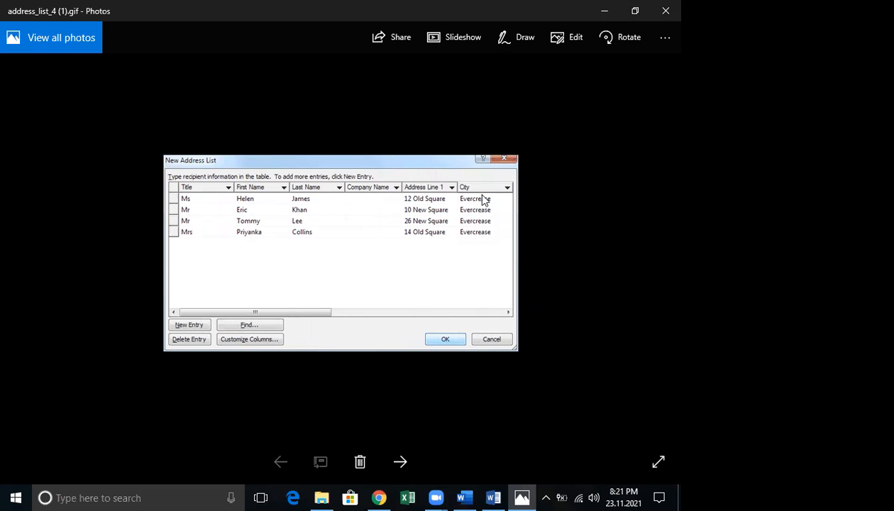
pyautogui.moveTo(565, 152)
pyautogui.mouseDown()
pyautogui.moveTo(125, 151)
pyautogui.moveTo(129, 311)
pyautogui.moveTo(293, 381)
pyautogui.mouseUp()
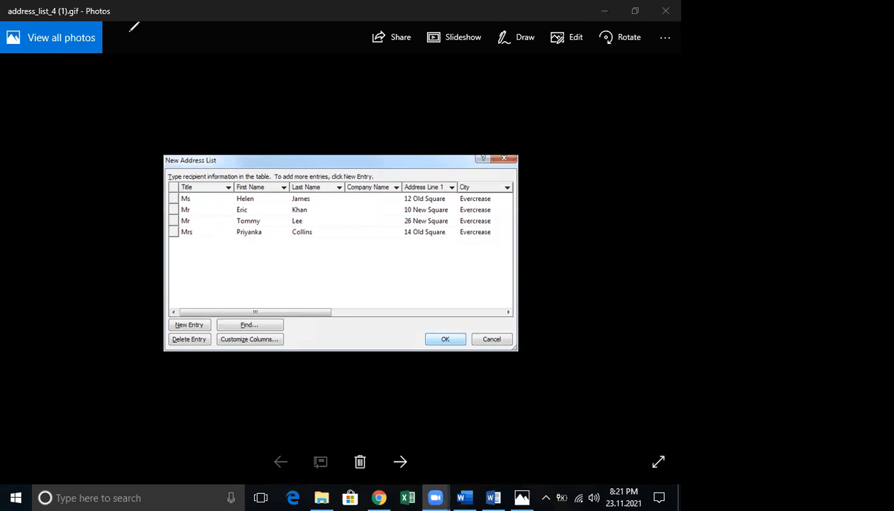
pyautogui.click(490, 497)
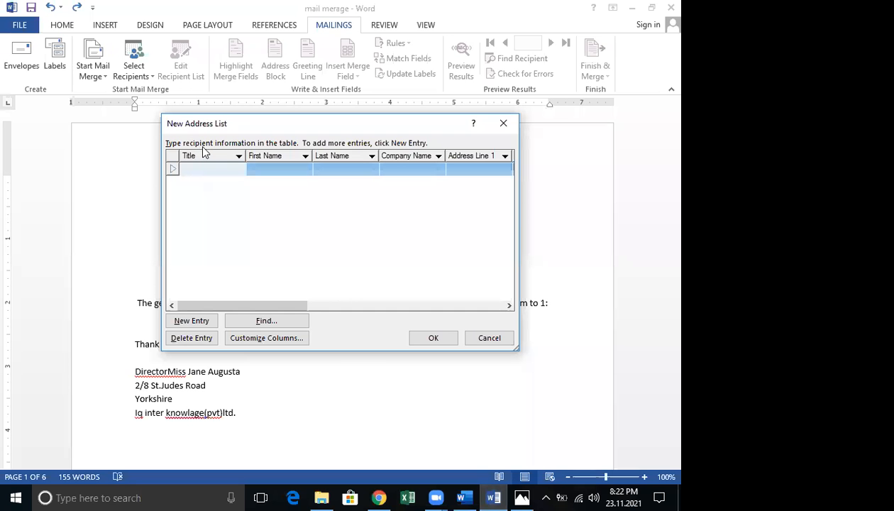
# In Customize Columns, move Title down twice, then back to the top
pyautogui.click(256, 340)
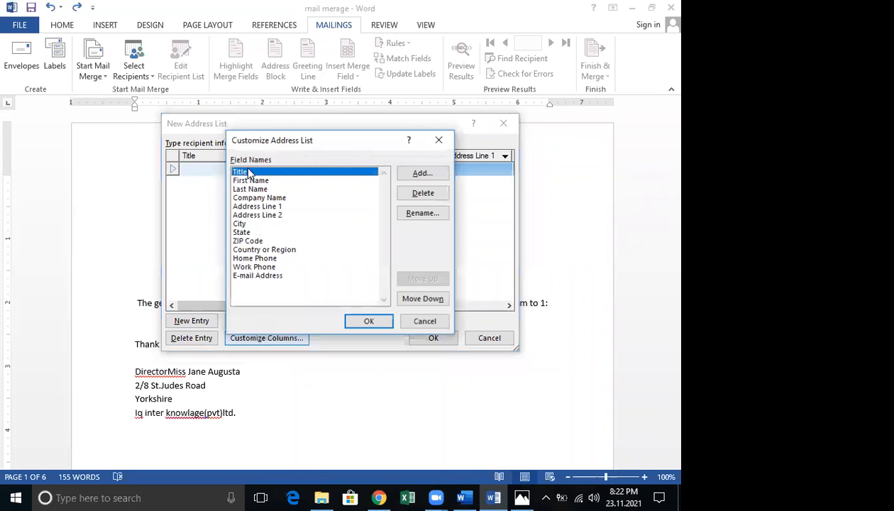
pyautogui.click(424, 300)
pyautogui.click(424, 301)
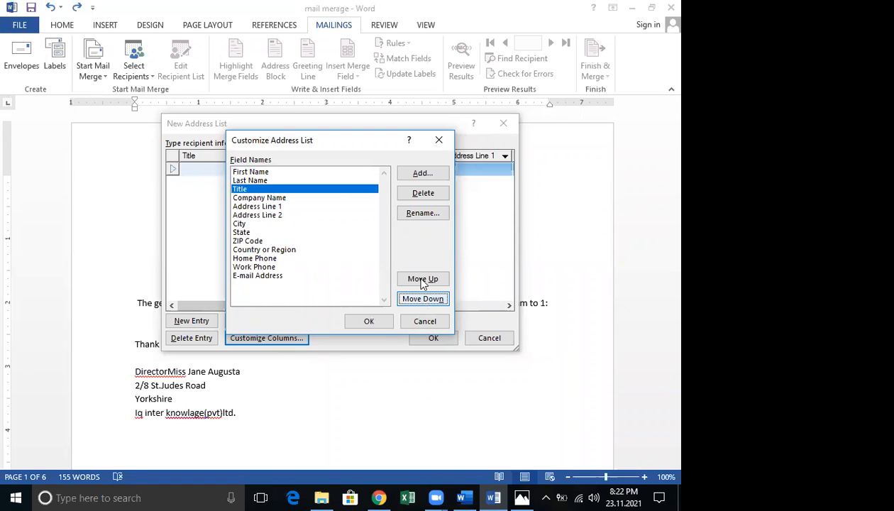
pyautogui.click(423, 279)
pyautogui.click(423, 279)
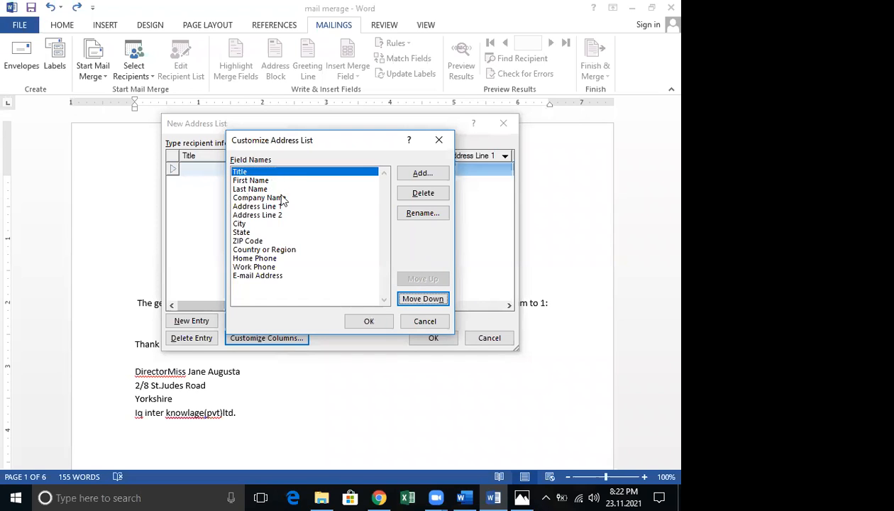
# Compare against the sample address list image in Photos, then return to Word's field list
pyautogui.click(521, 496)
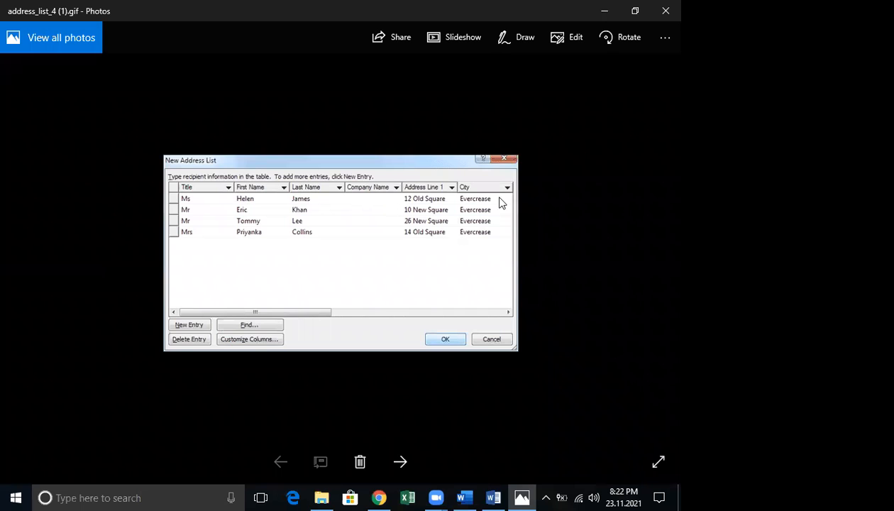
pyautogui.click(522, 496)
pyautogui.click(521, 495)
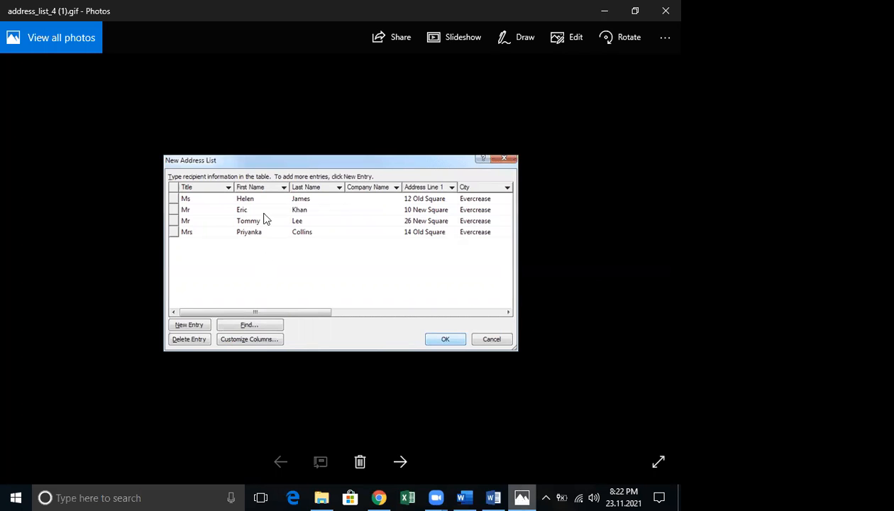
pyautogui.hotkey('alt', 'Tab')
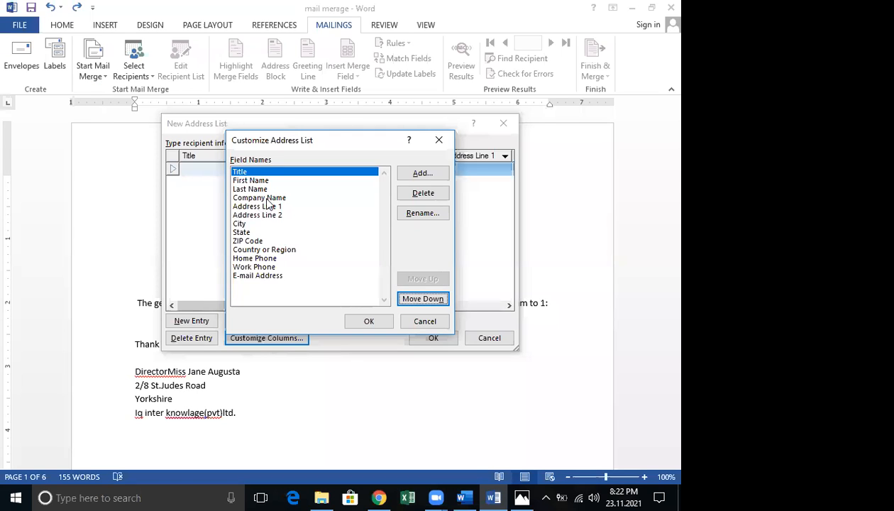
# Move City up above Address Line 2, right after Address Line 1, and confirm with OK
pyautogui.click(239, 232)
pyautogui.press('Up')
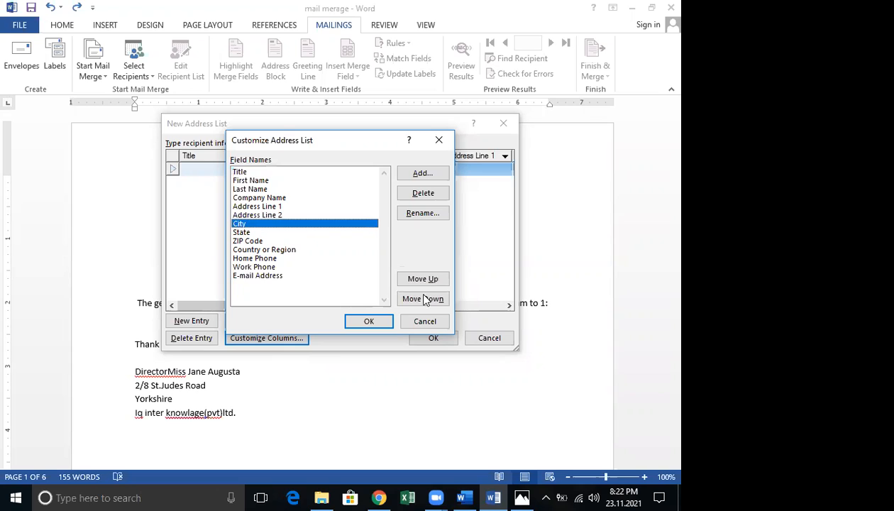
pyautogui.click(423, 279)
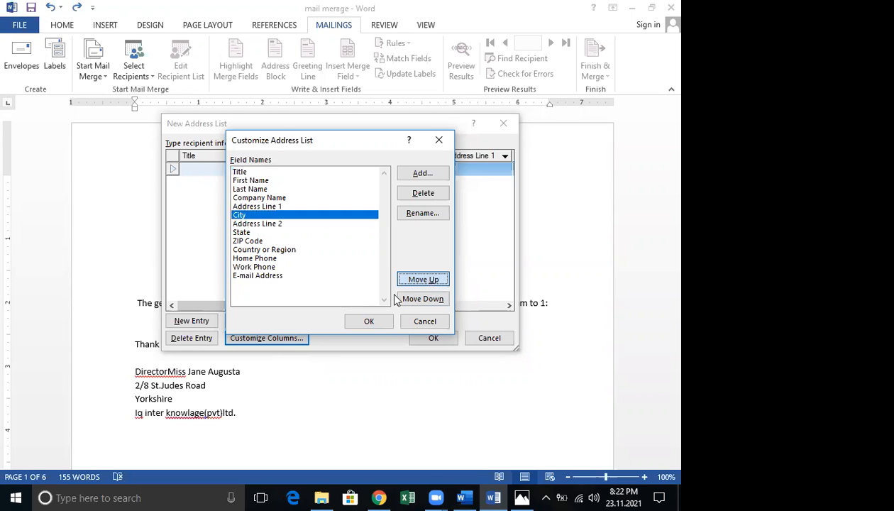
pyautogui.click(370, 322)
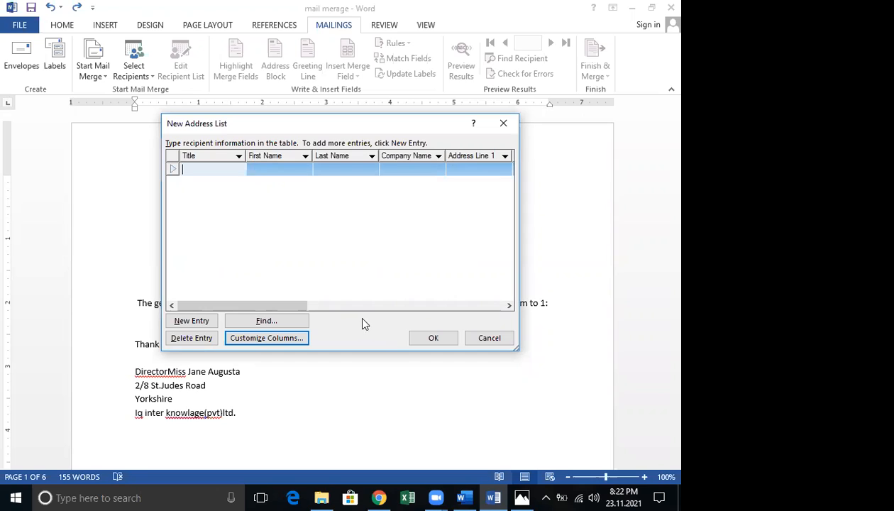
# Enter the first recipient: Title gggg, First Name gg, Last Name vs, Address Line 1 xx, City e
pyautogui.write('gggg')
pyautogui.click(259, 157)
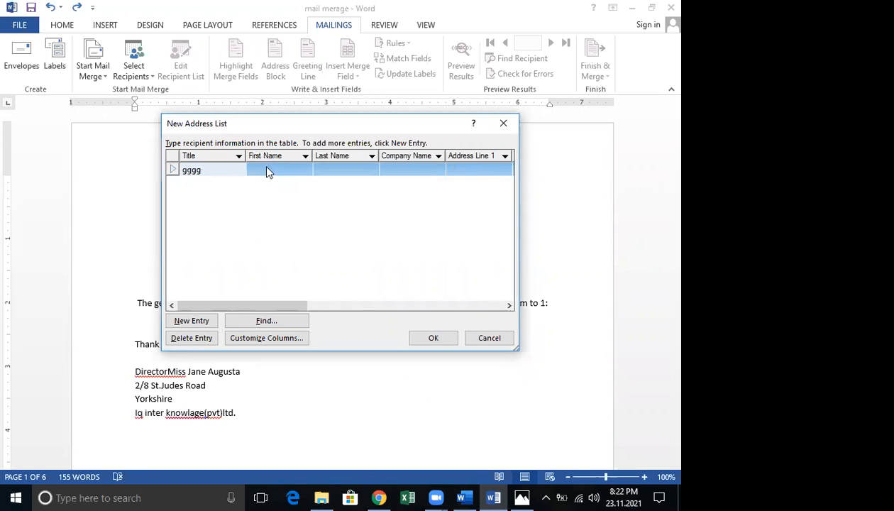
pyautogui.write('gg')
pyautogui.click(352, 170)
pyautogui.write('vs')
pyautogui.click(394, 172)
pyautogui.write('vs')
pyautogui.press('Tab')
pyautogui.write('xx')
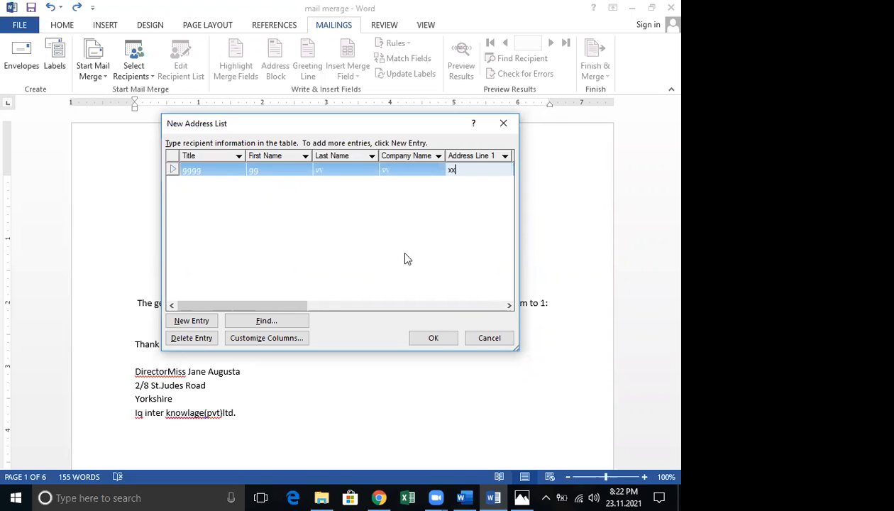
pyautogui.moveTo(303, 305); pyautogui.dragTo(321, 305)
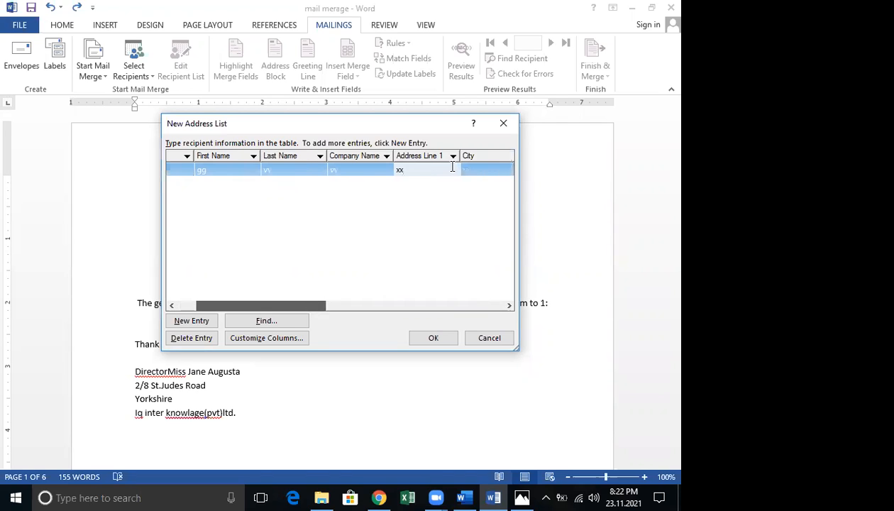
pyautogui.press('Tab')
pyautogui.write('e')
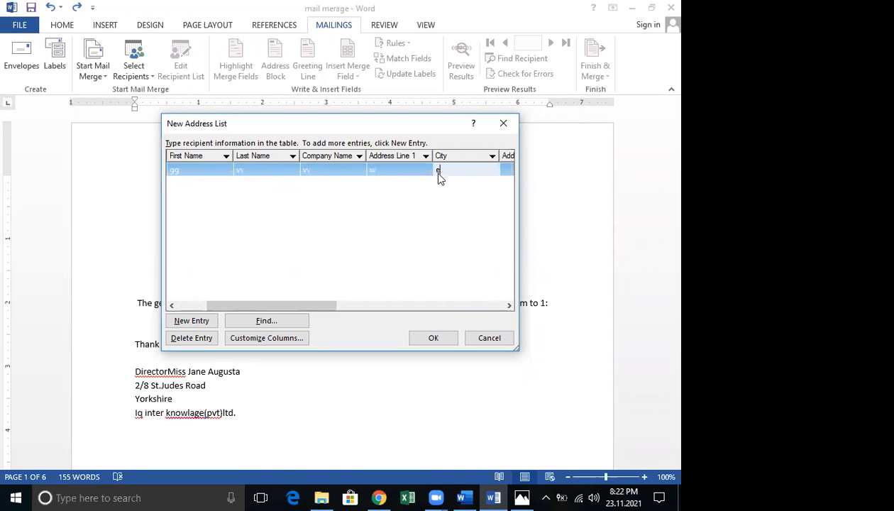
pyautogui.click(186, 305)
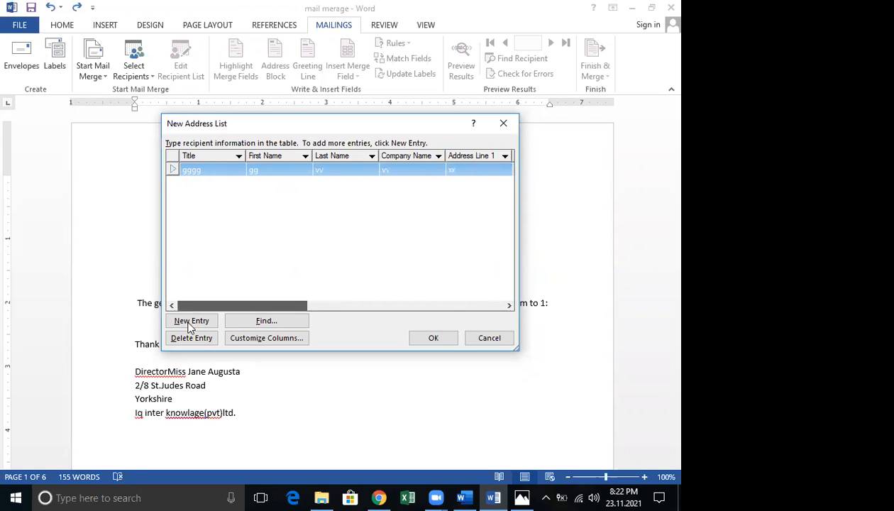
# Add a second recipient: tt, kk, mm, company vvv, Address Line 1 zz, City aaa
pyautogui.click(192, 322)
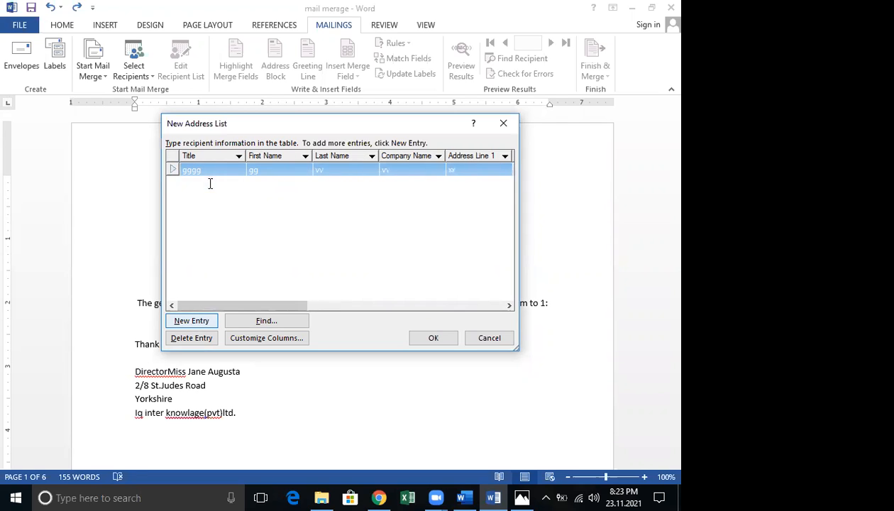
pyautogui.write('tt')
pyautogui.press('Tab')
pyautogui.write('kk')
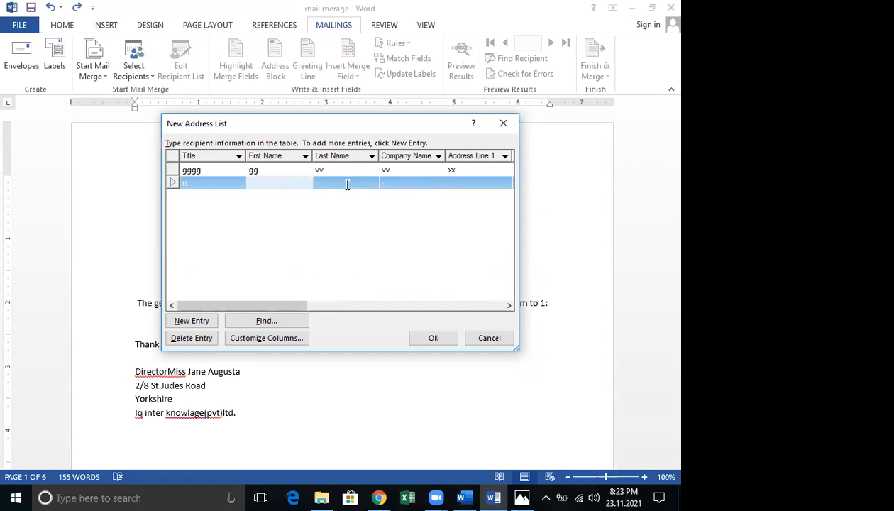
pyautogui.press('Tab')
pyautogui.write('mm')
pyautogui.press('Tab')
pyautogui.write('vvv')
pyautogui.press('Tab')
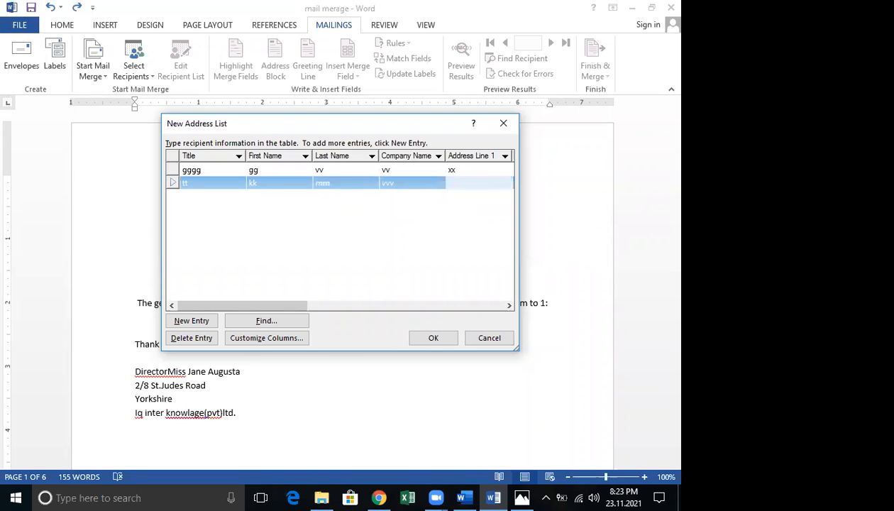
pyautogui.write('zz')
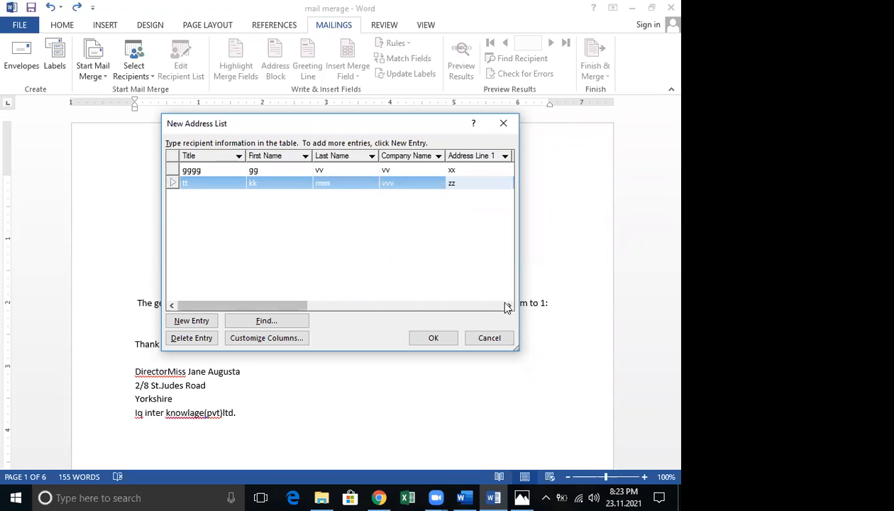
pyautogui.click(506, 306)
pyautogui.click(506, 307)
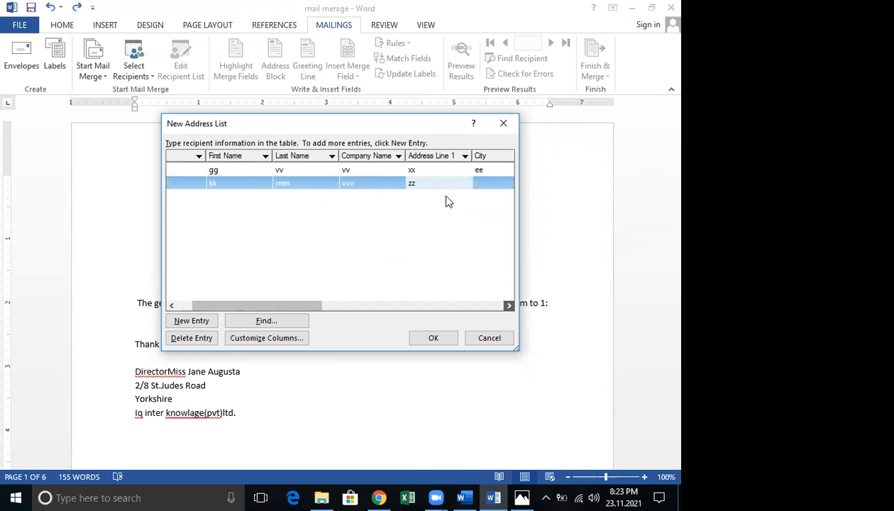
pyautogui.click(440, 184)
pyautogui.write('aaa')
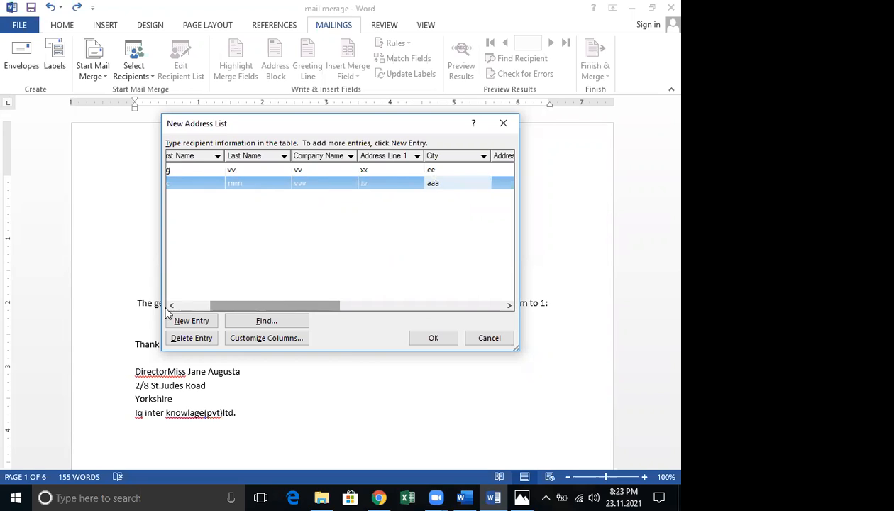
pyautogui.click(170, 305)
# Add a third recipient: Title ww, First and Last Name www, Address Line 1 ww
pyautogui.click(187, 323)
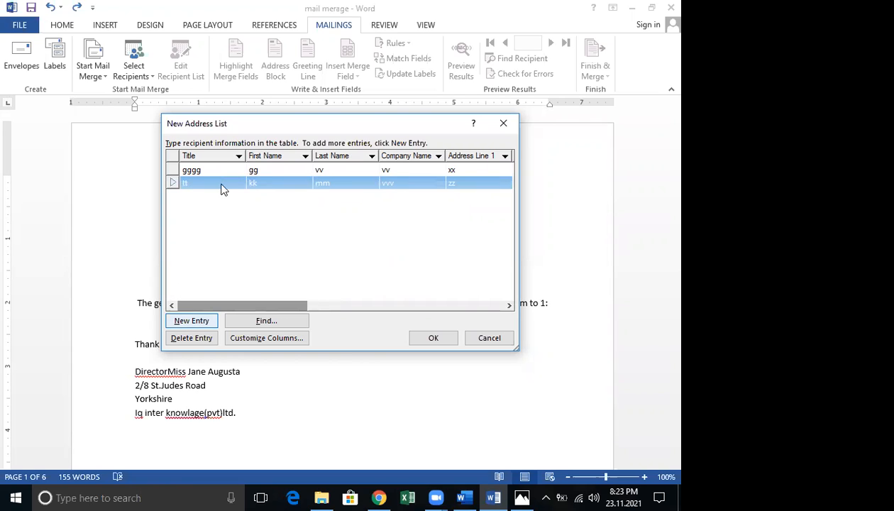
pyautogui.write('ww')
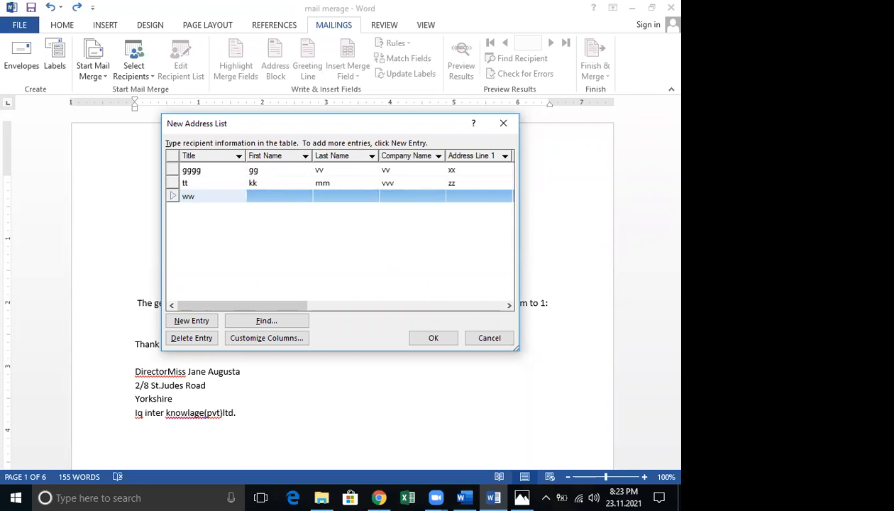
pyautogui.press('Tab')
pyautogui.write('www')
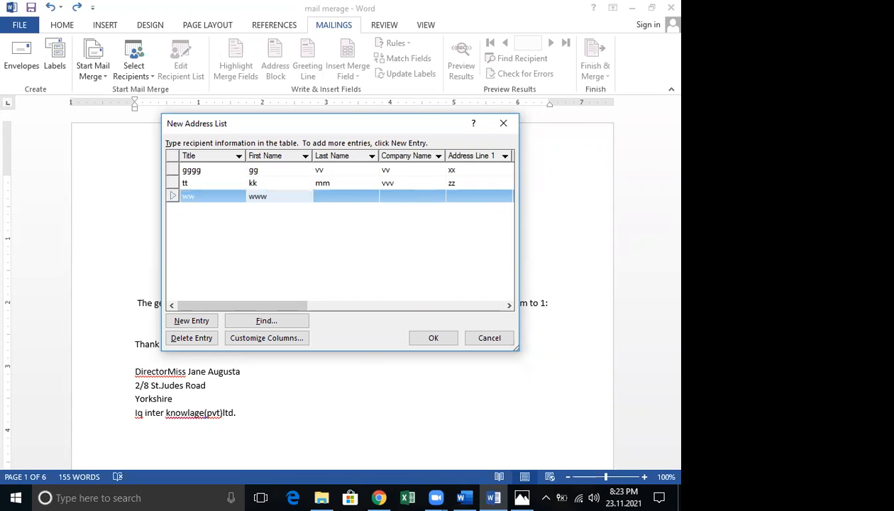
pyautogui.click(350, 196)
pyautogui.write('www')
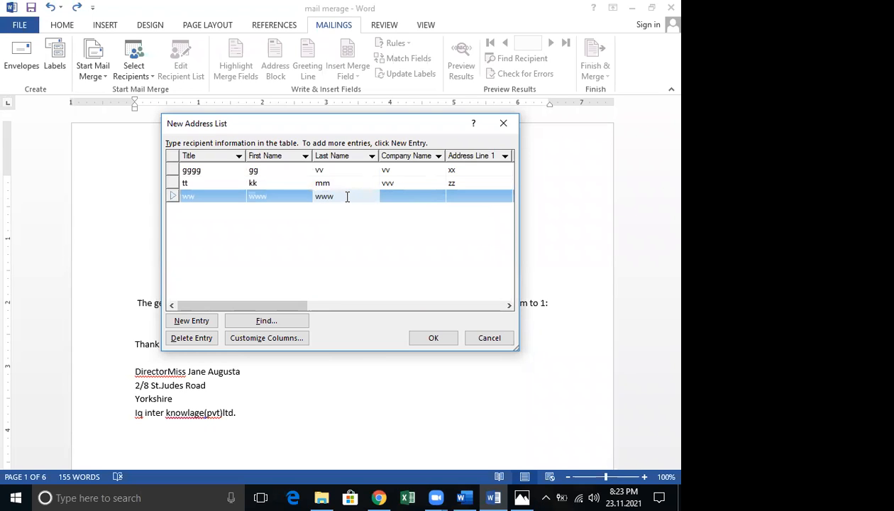
pyautogui.click(401, 194)
pyautogui.write('www')
pyautogui.click(467, 198)
pyautogui.write('www')
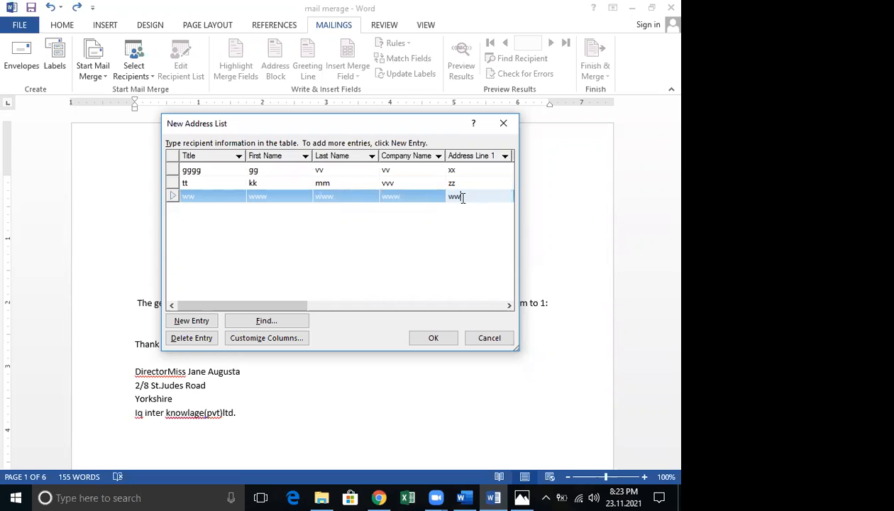
pyautogui.press('BackSpace')
# Confirm the three-recipient New Address List with OK
pyautogui.click(434, 338)
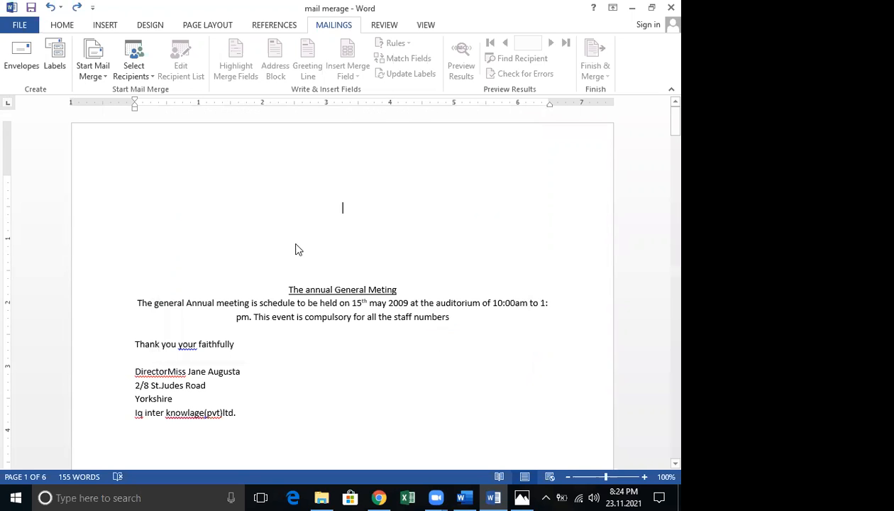
# Save the address list to the Desktop under the file name 'hhh'
pyautogui.scroll(2, 248, 169)
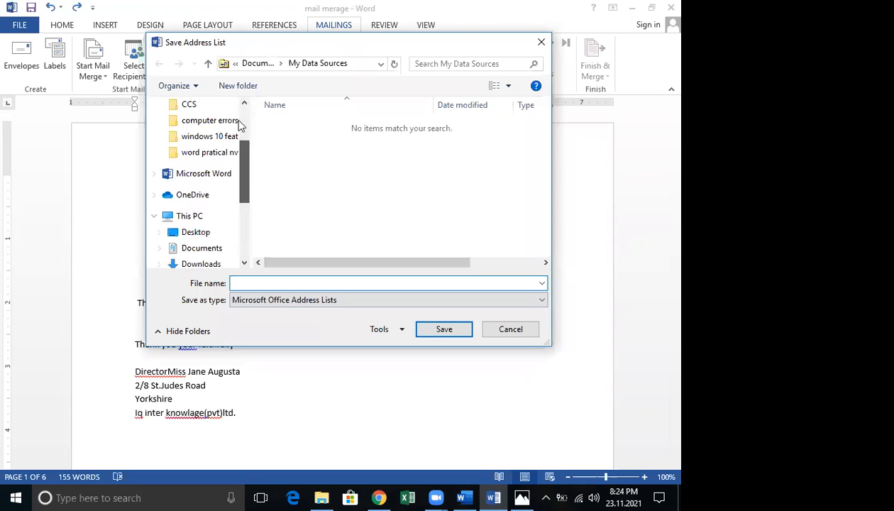
pyautogui.scroll(2, 213, 138)
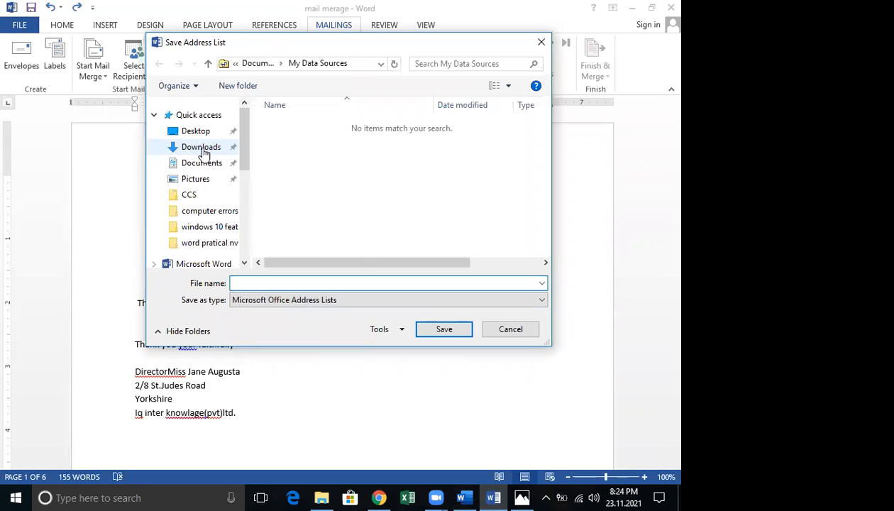
pyautogui.click(203, 150)
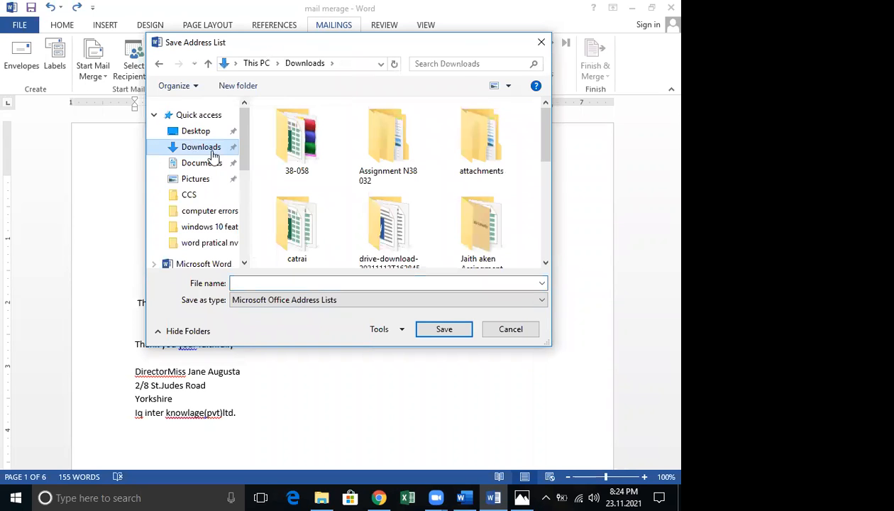
pyautogui.click(201, 133)
pyautogui.click(310, 282)
pyautogui.write('hhh')
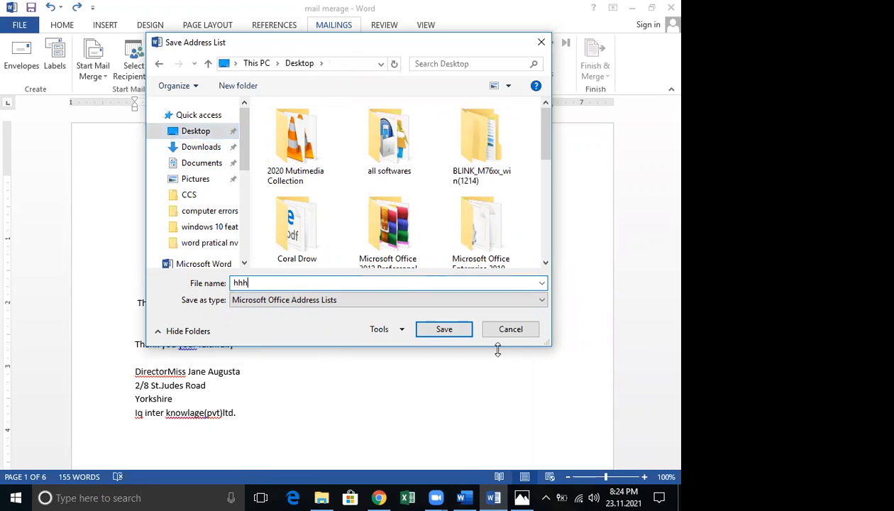
pyautogui.click(444, 329)
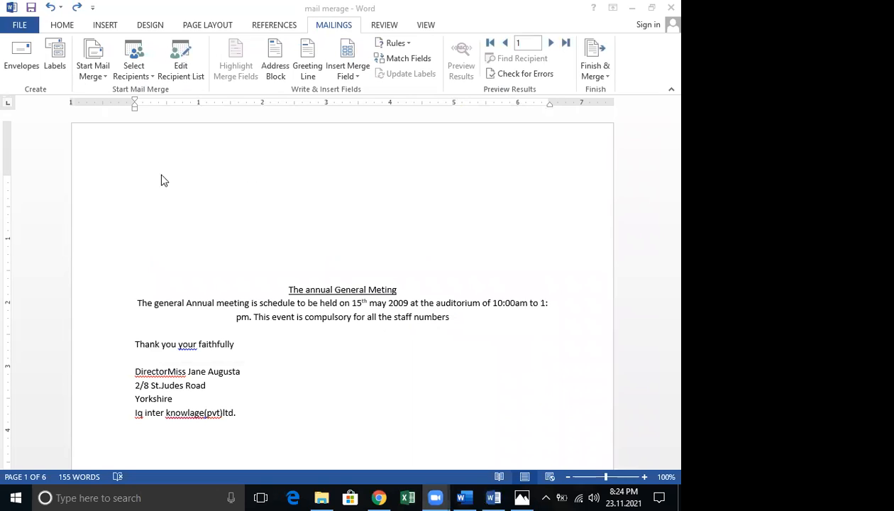
# Launch the Step-by-Step Mail Merge Wizard from Start Mail Merge
pyautogui.doubleClick(175, 195)
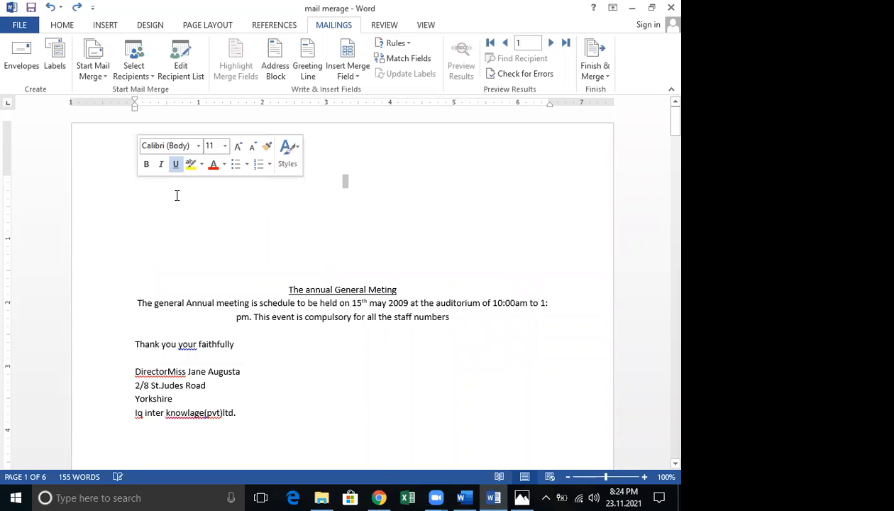
pyautogui.click(106, 73)
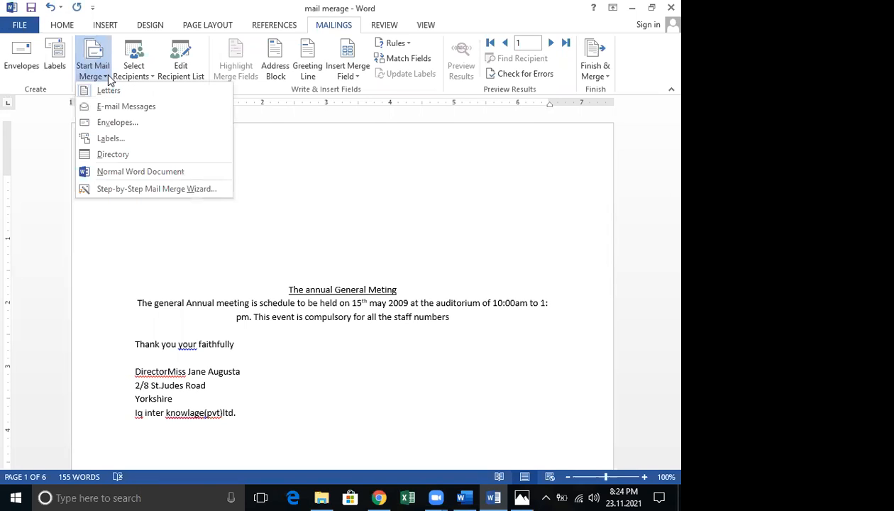
pyautogui.click(150, 189)
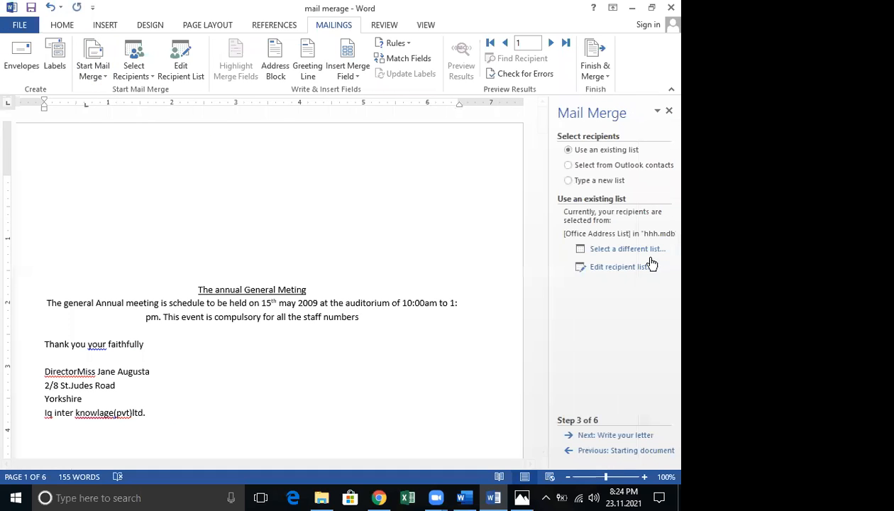
# Choose Select a different list, then close Select Data Source without picking a file
pyautogui.click(645, 248)
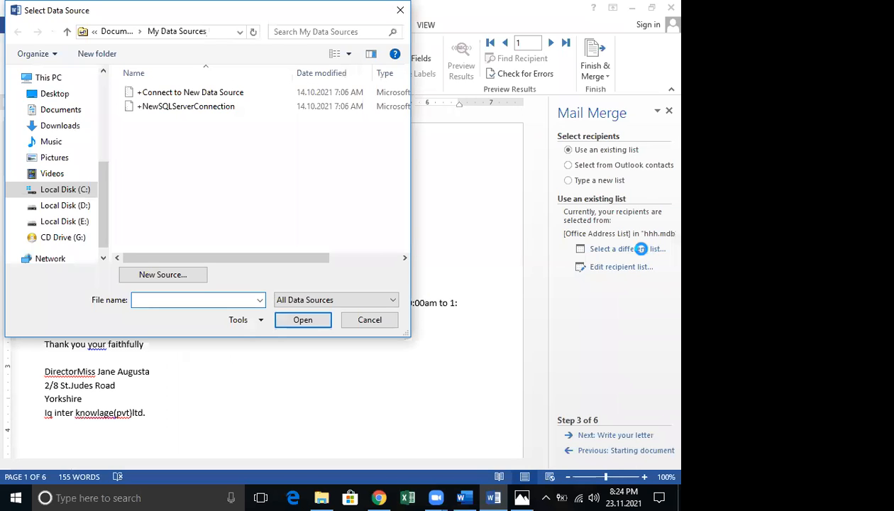
pyautogui.click(370, 320)
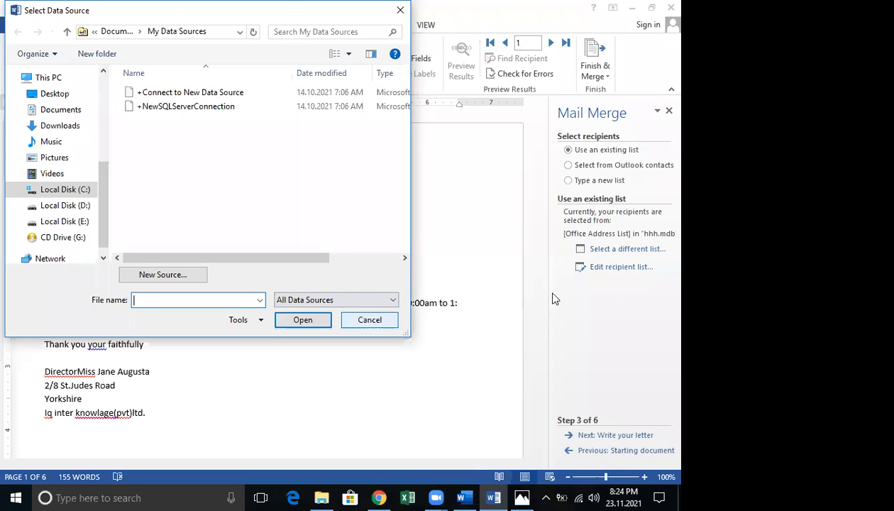
pyautogui.click(602, 252)
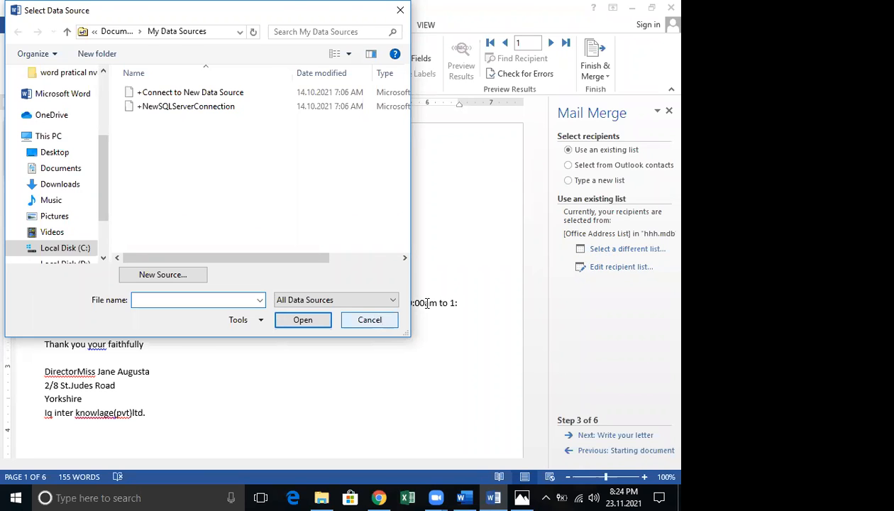
pyautogui.press('Escape')
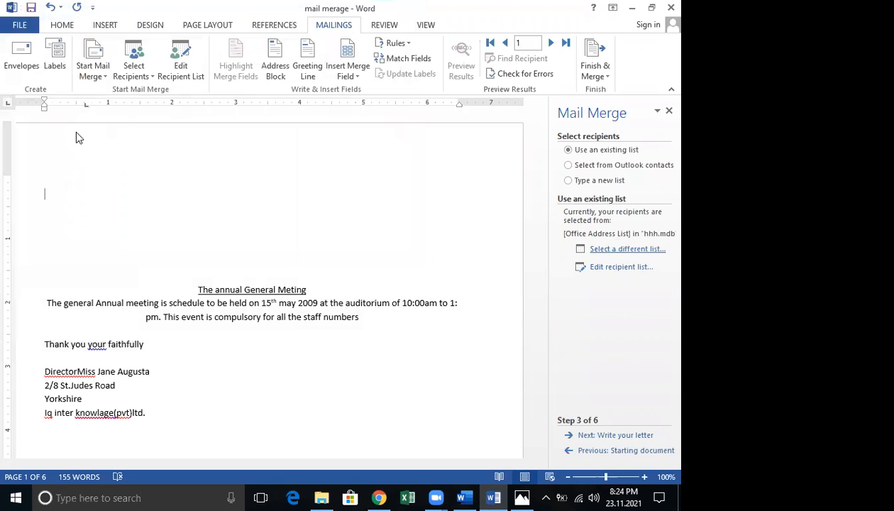
pyautogui.scroll(-1, 104, 198)
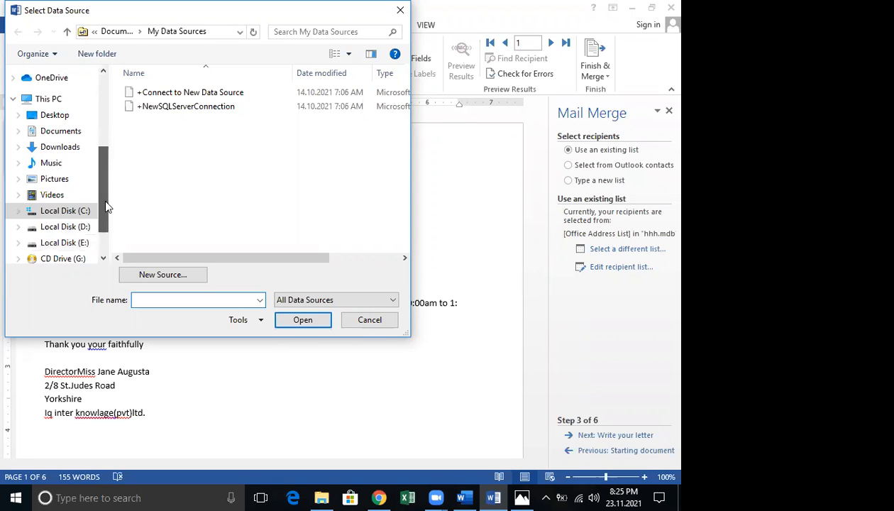
pyautogui.scroll(-1, 105, 205)
pyautogui.scroll(3, 117, 120)
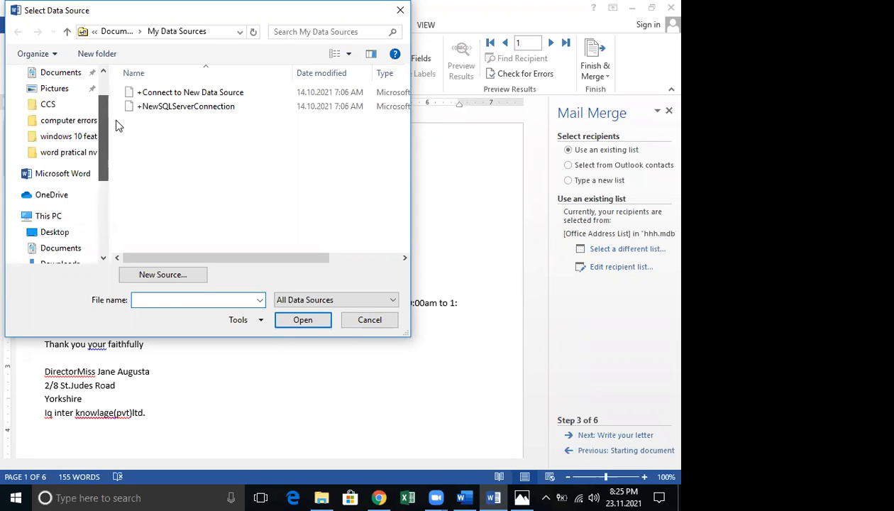
pyautogui.scroll(-1, 119, 125)
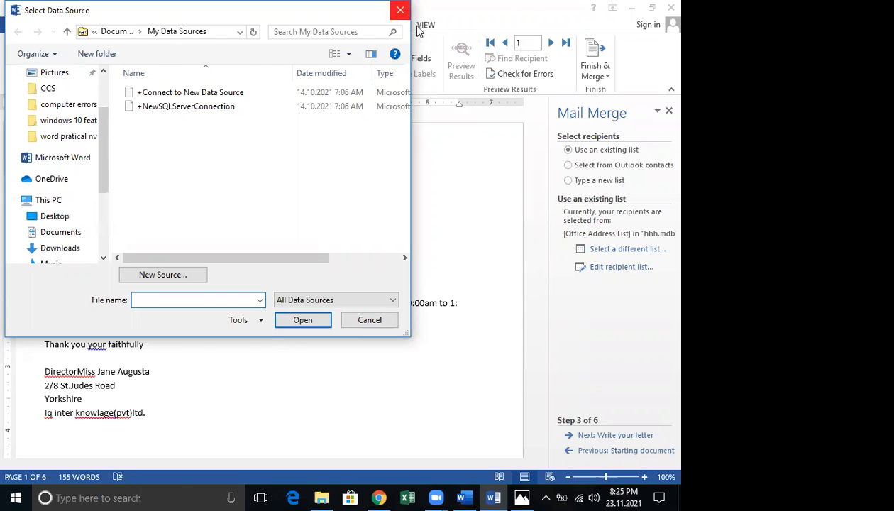
pyautogui.press('Escape')
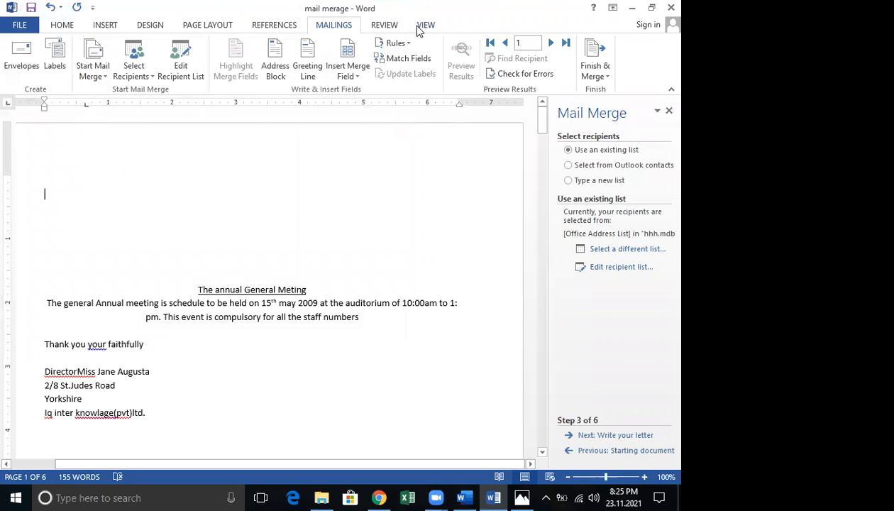
# Create a new blank document and launch its Step-by-Step Mail Merge Wizard
pyautogui.hotkey('ctrl', 'n')
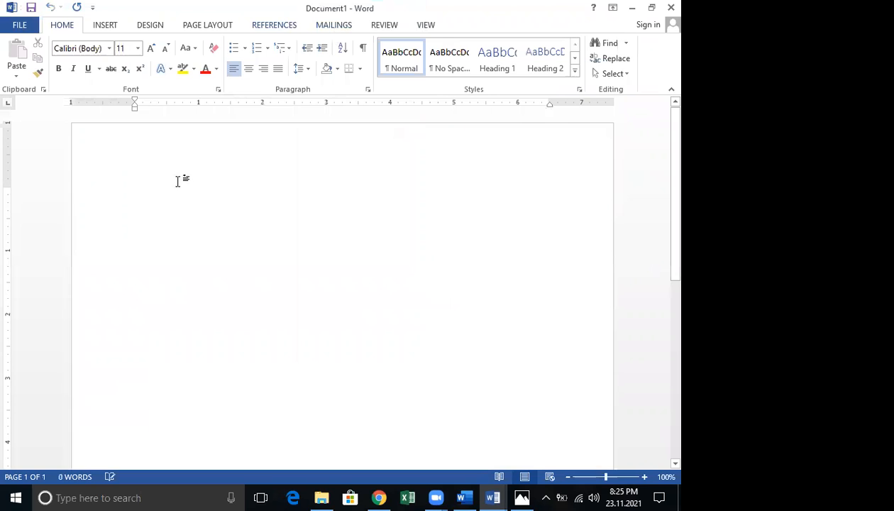
pyautogui.click(330, 29)
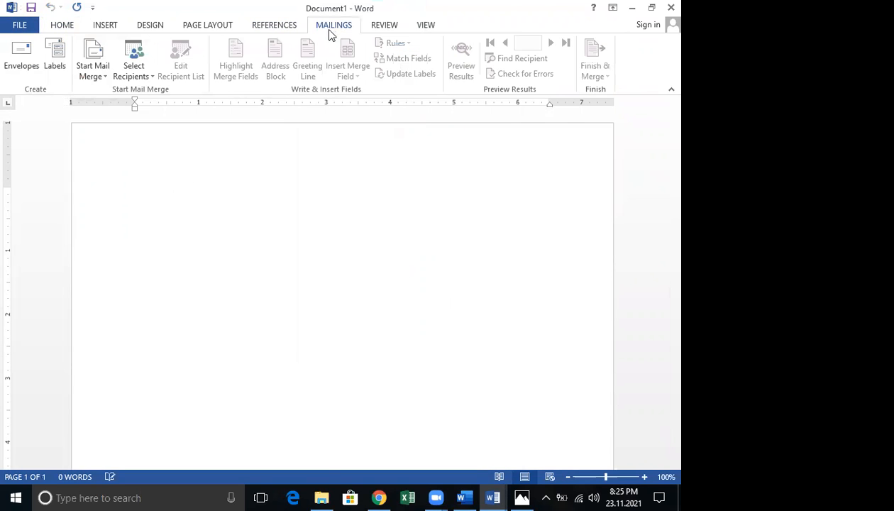
pyautogui.click(107, 75)
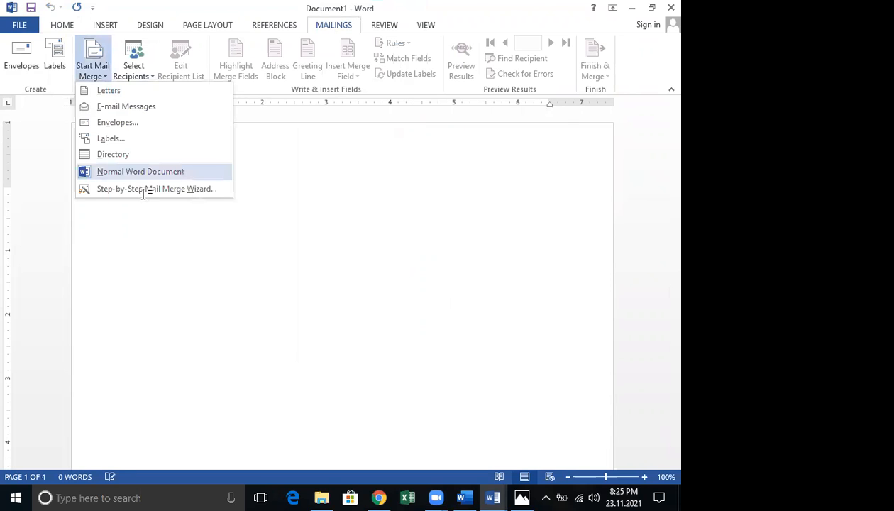
pyautogui.click(143, 190)
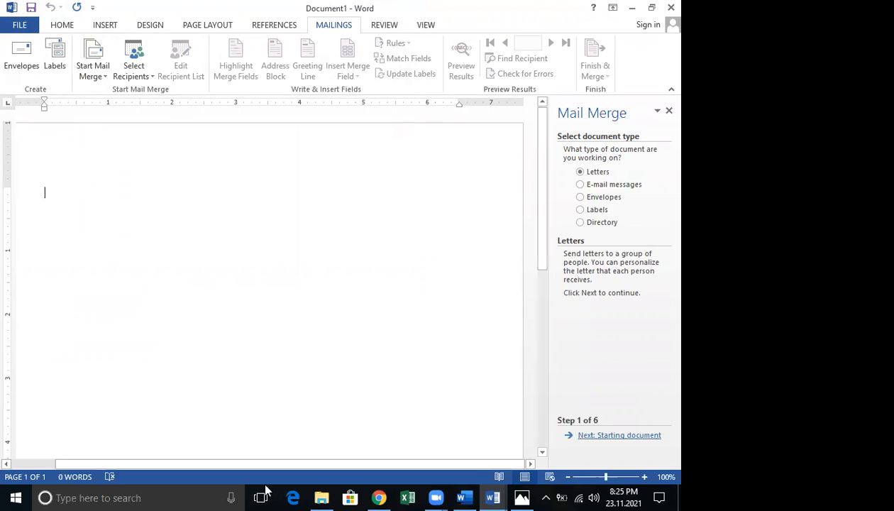
# Advance the wizard to selecting recipients and browse for an existing list
pyautogui.click(619, 435)
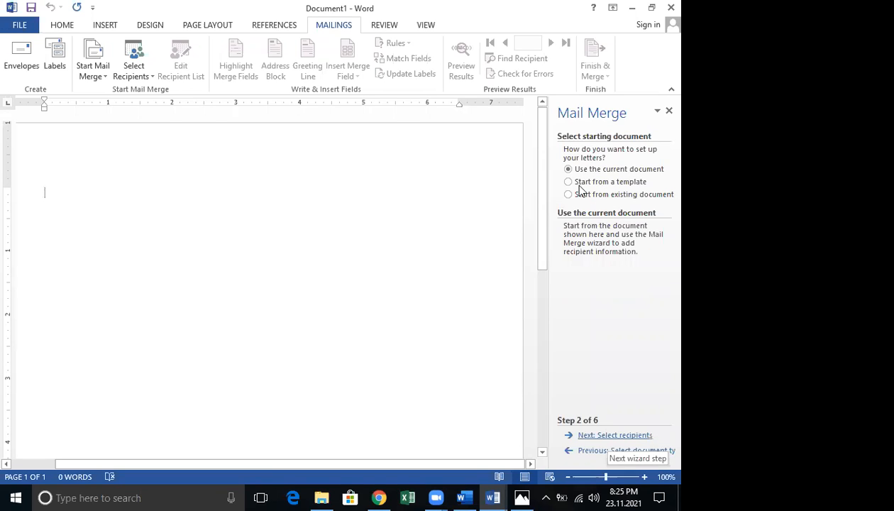
pyautogui.click(636, 433)
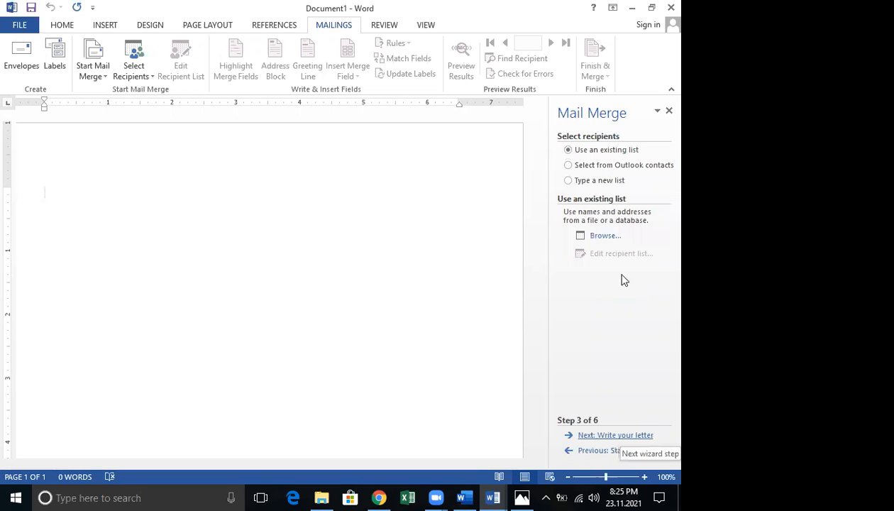
pyautogui.click(608, 236)
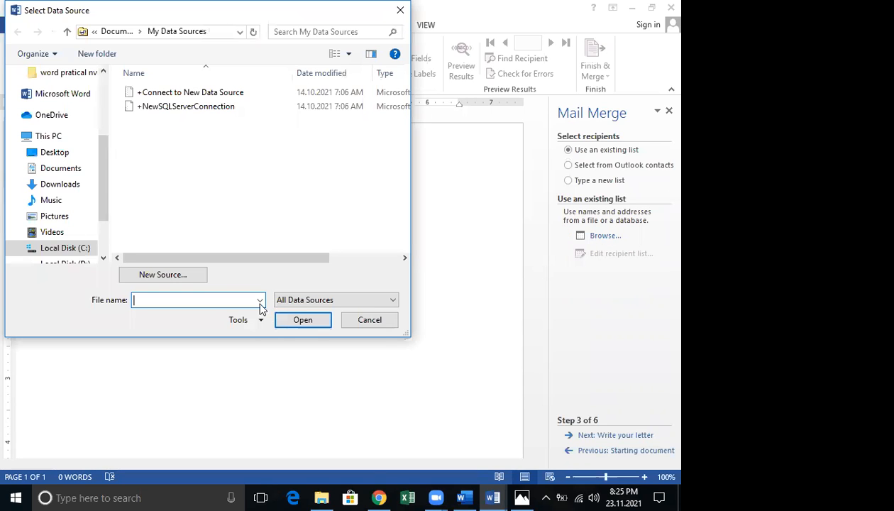
# Switch the data-source file type to Web Pages, then Excel Files, and close the picker
pyautogui.click(259, 301)
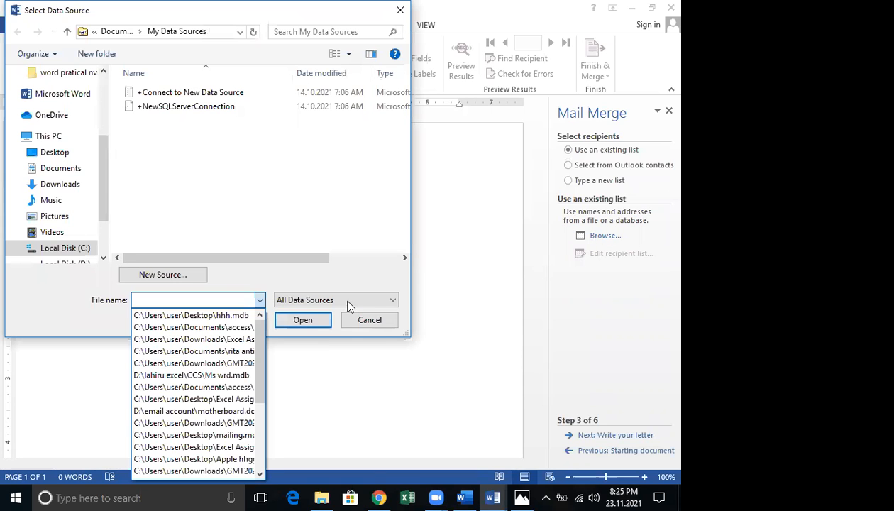
pyautogui.click(349, 300)
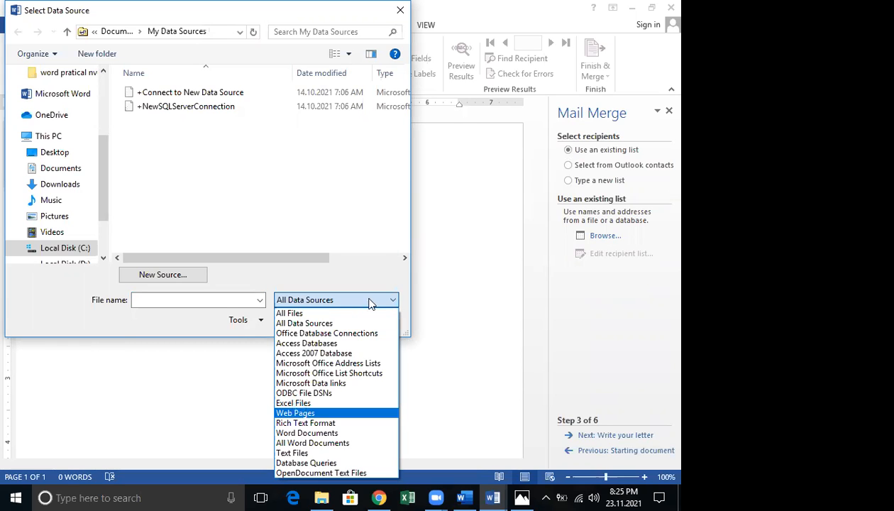
pyautogui.click(369, 303)
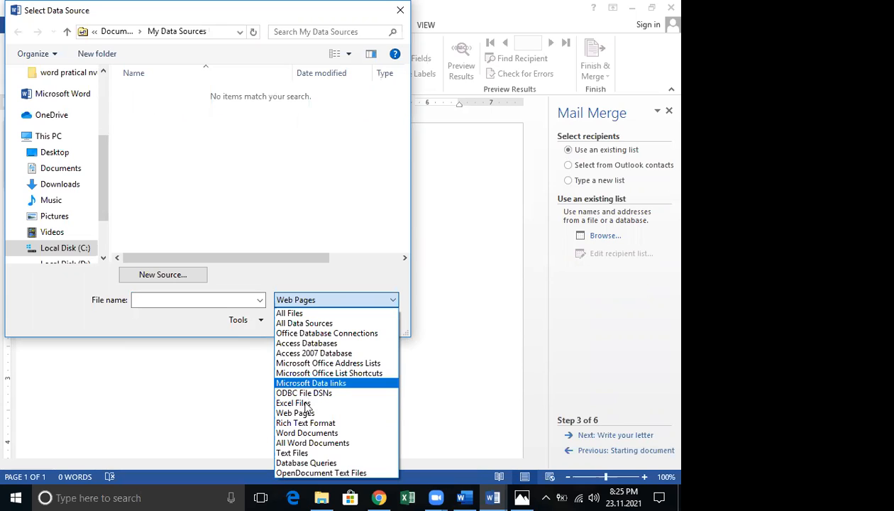
pyautogui.click(154, 296)
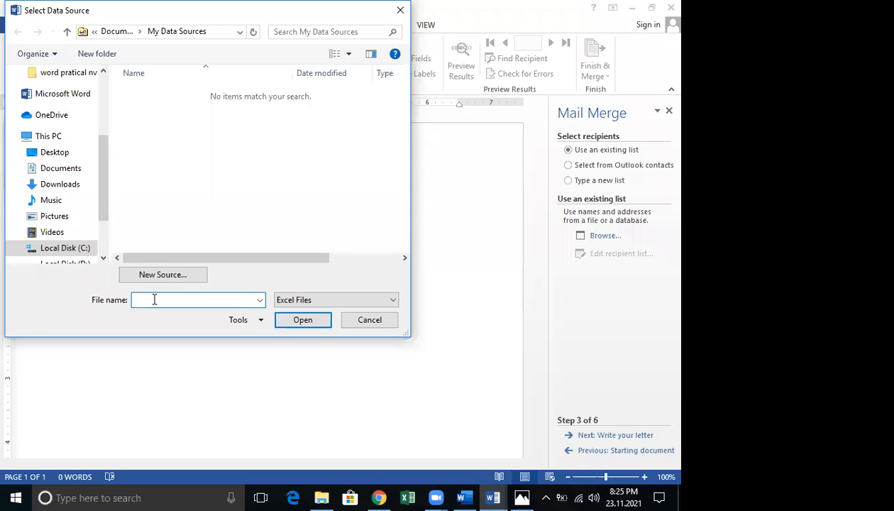
pyautogui.click(197, 348)
pyautogui.click(369, 320)
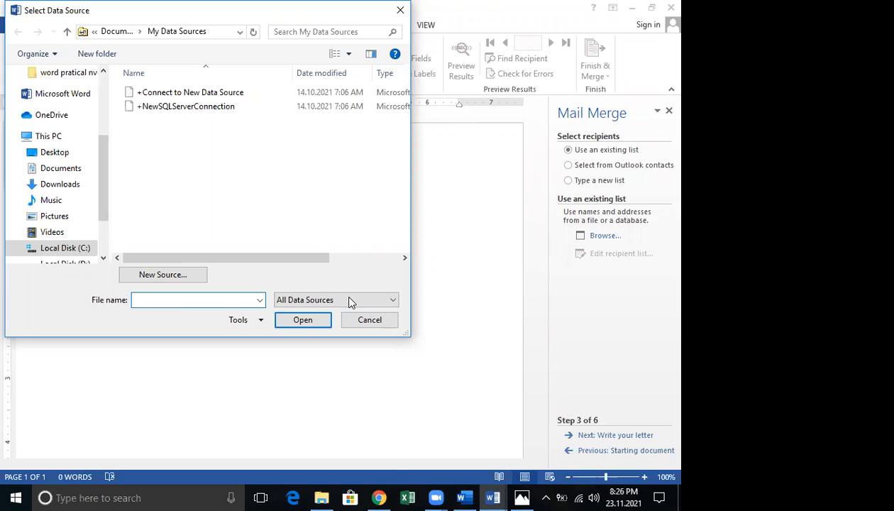
# Filter the data-source list to Excel Files, then cancel without choosing a file
pyautogui.click(347, 298)
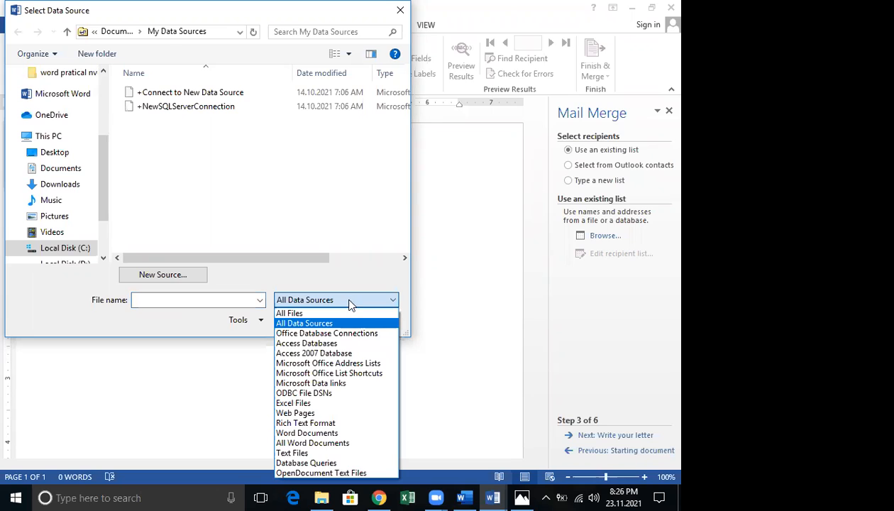
pyautogui.click(293, 402)
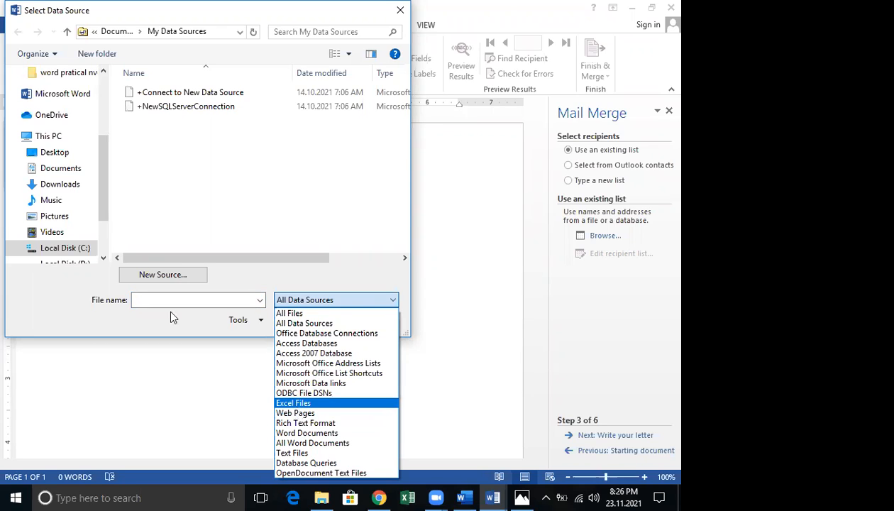
pyautogui.click(204, 297)
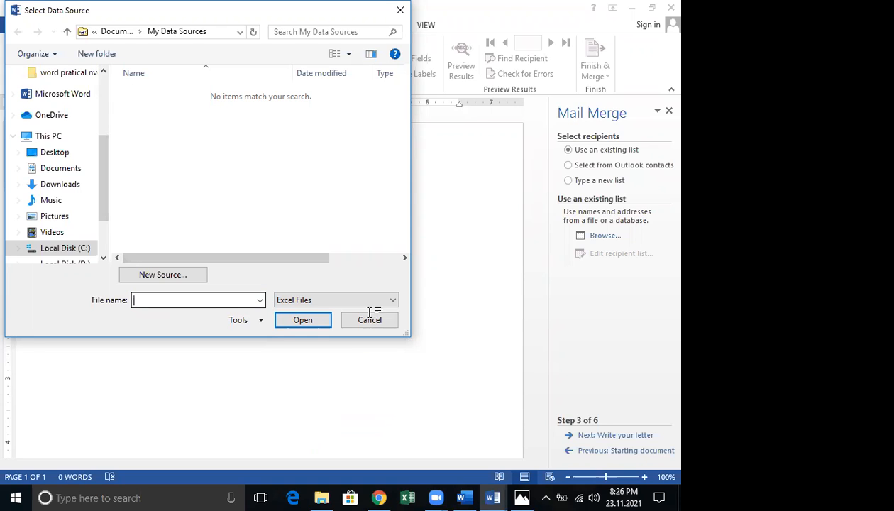
pyautogui.click(369, 319)
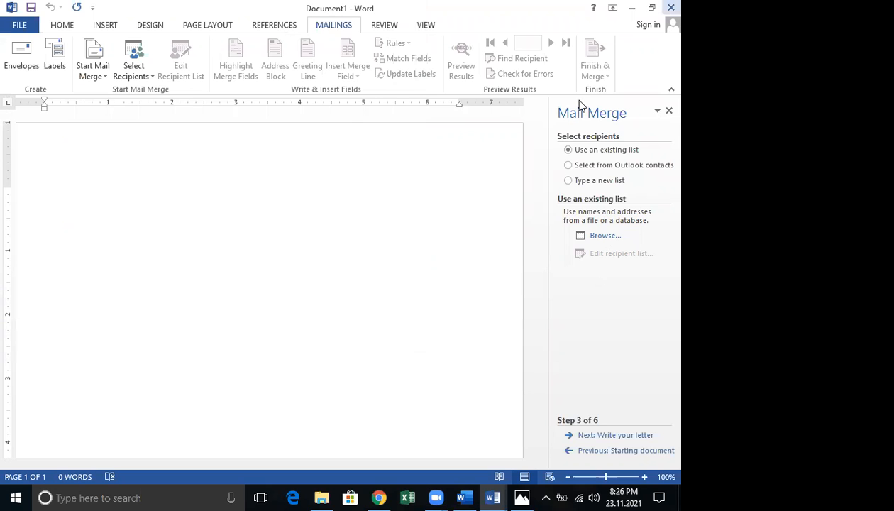
# Close Document1 without saving and load hhh from the Desktop as the recipient list
pyautogui.hotkey('alt', 'F4')
pyautogui.click(346, 266)
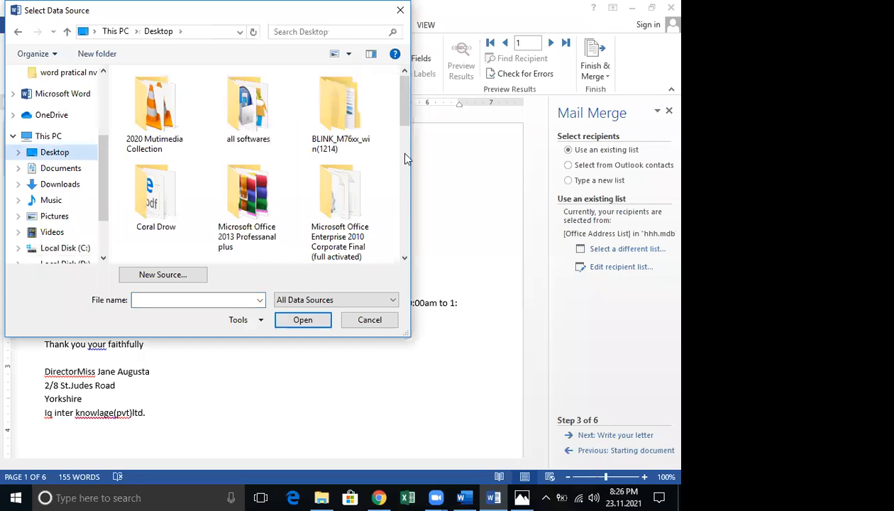
pyautogui.scroll(-1, 398, 151)
pyautogui.scroll(-3, 397, 191)
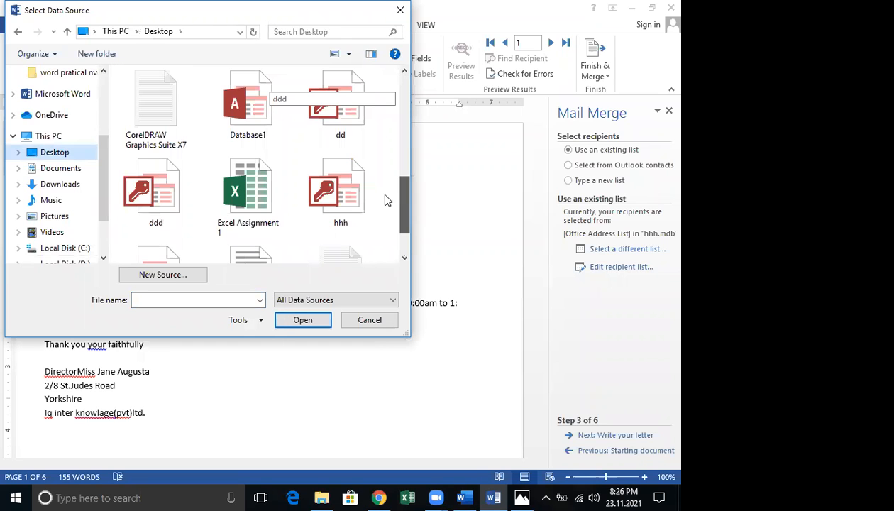
pyautogui.press('h')
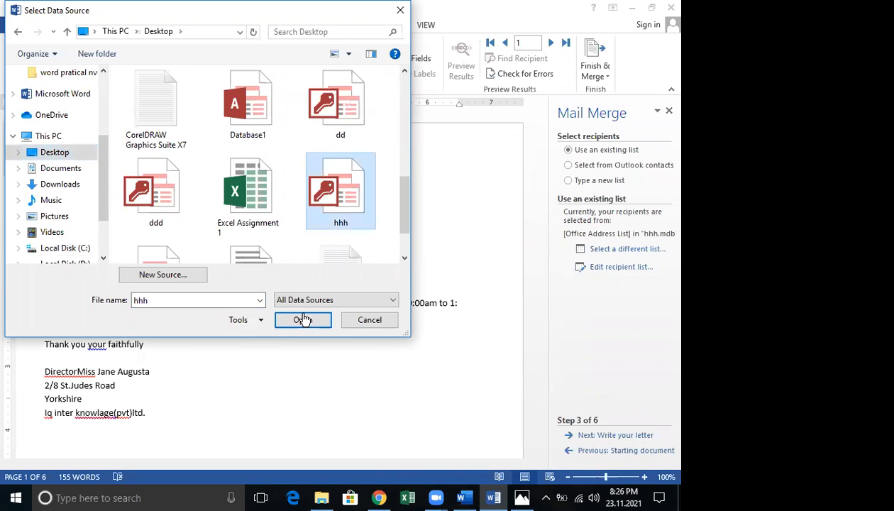
pyautogui.click(302, 319)
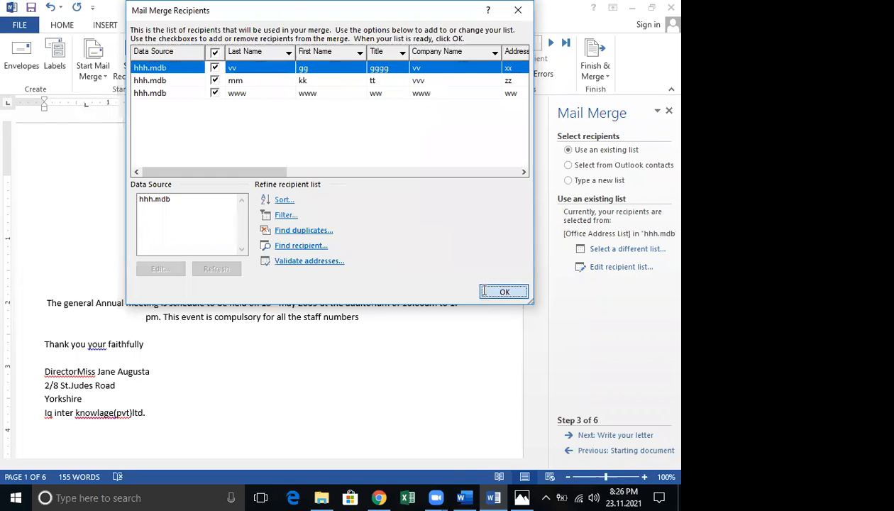
pyautogui.click(483, 291)
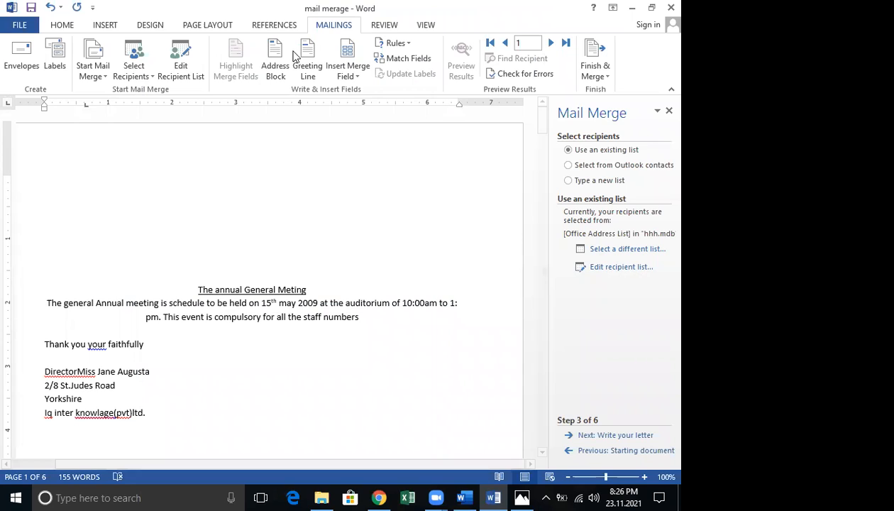
# Insert the Title, First_Name, Last_Name, Address_Line_1 and City merge fields, each on its own line
pyautogui.click(353, 78)
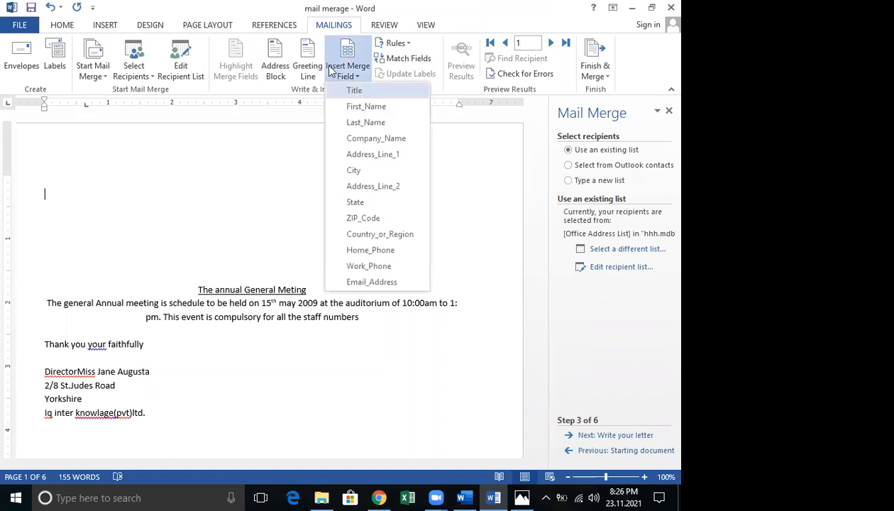
pyautogui.press('Return')
pyautogui.press('Return')
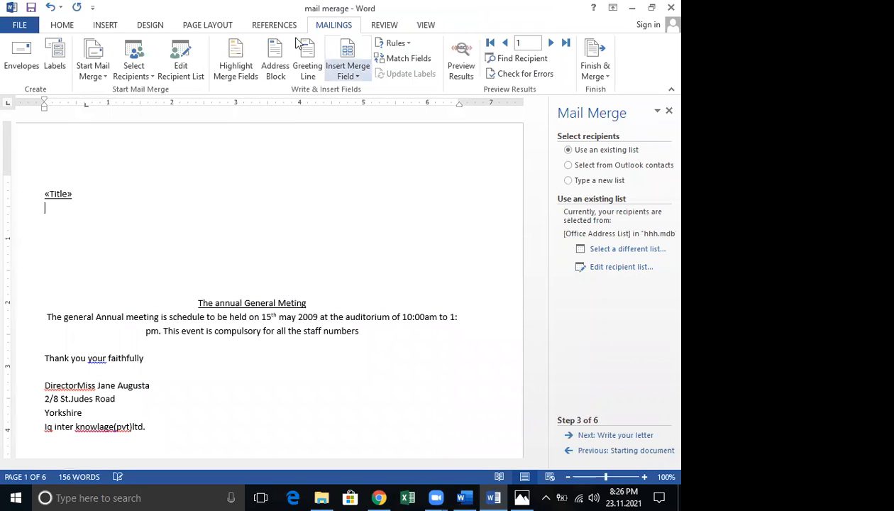
pyautogui.click(353, 75)
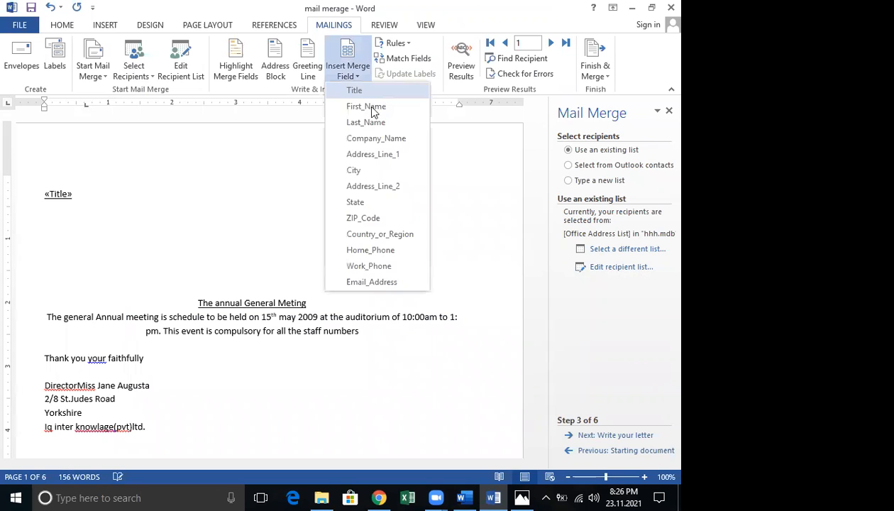
pyautogui.click(372, 108)
pyautogui.press('Return')
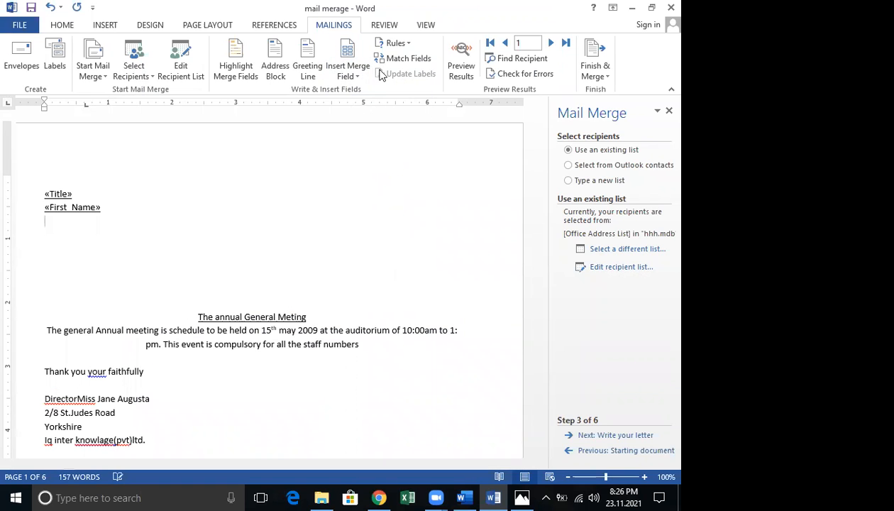
pyautogui.click(353, 75)
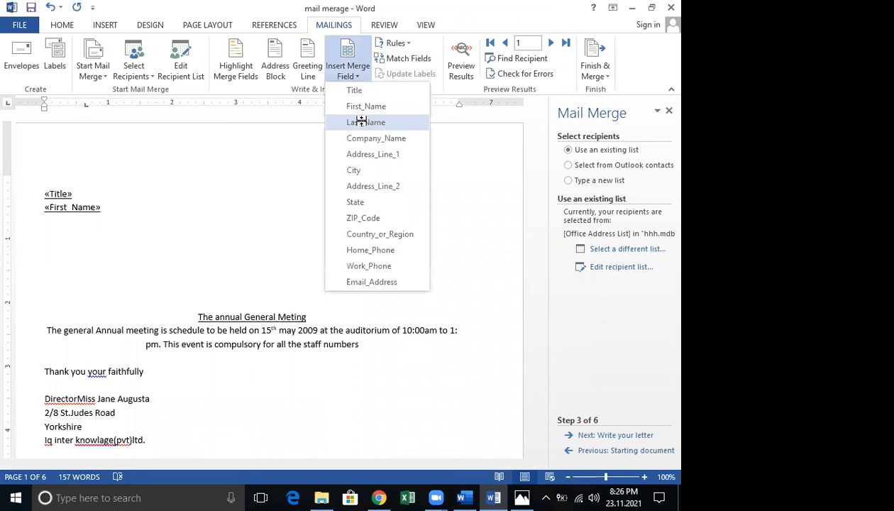
pyautogui.click(361, 122)
pyautogui.press('Return')
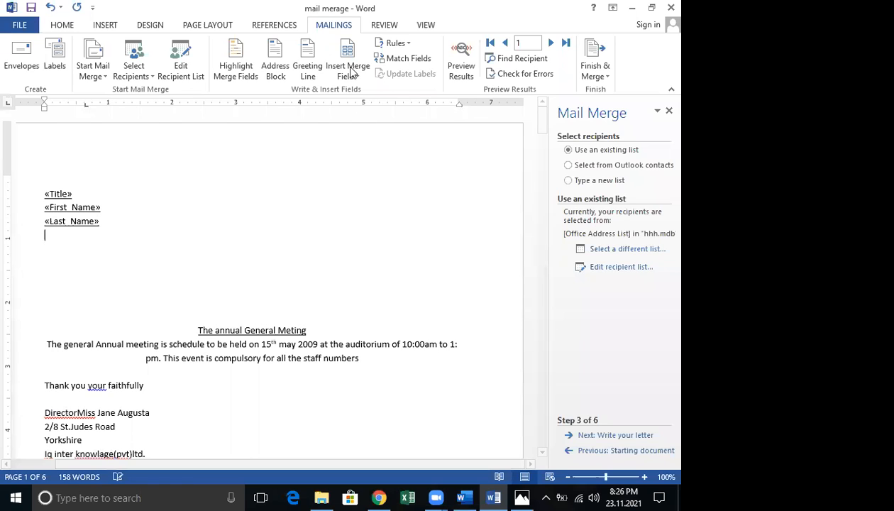
pyautogui.click(353, 74)
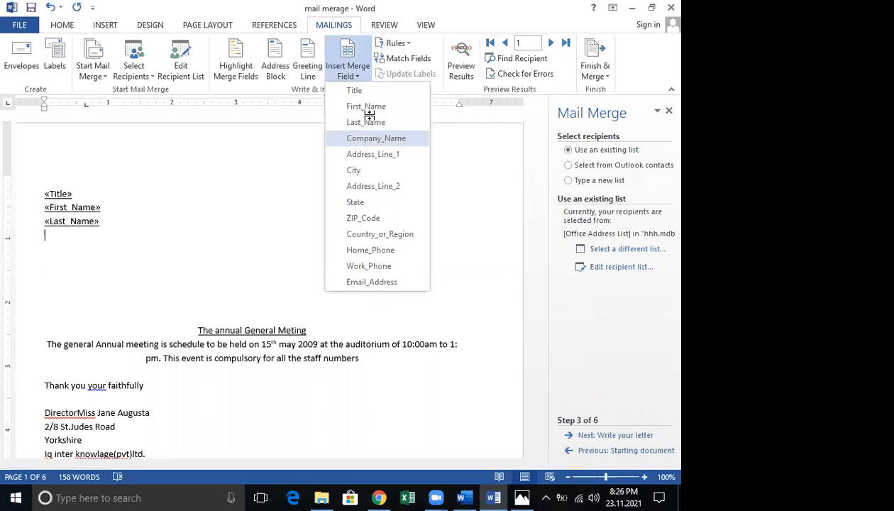
pyautogui.click(373, 154)
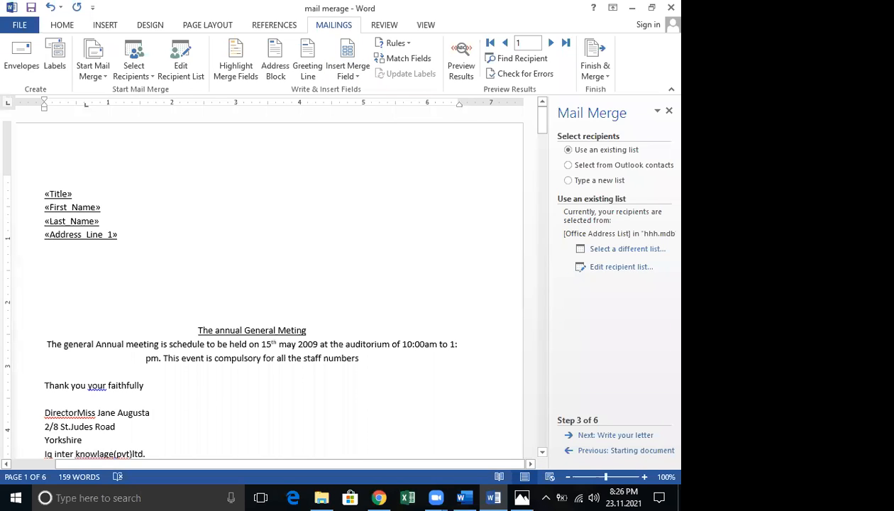
pyautogui.click(352, 73)
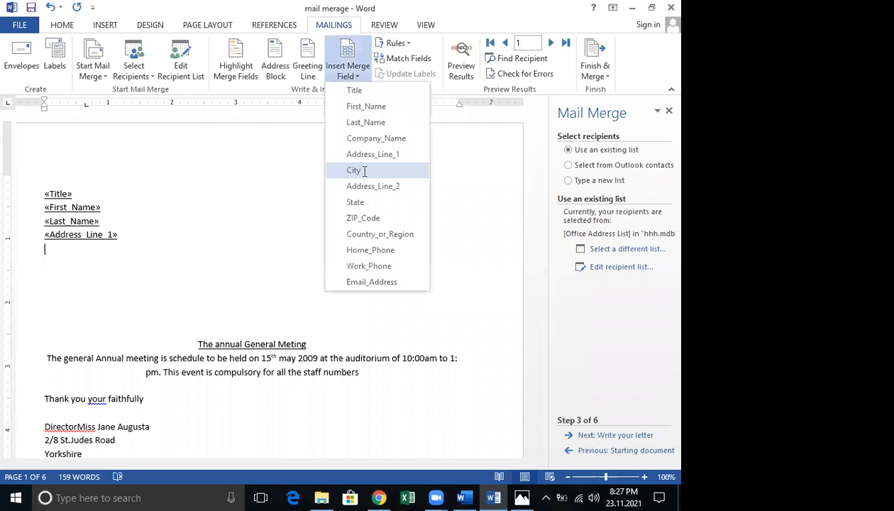
pyautogui.click(364, 171)
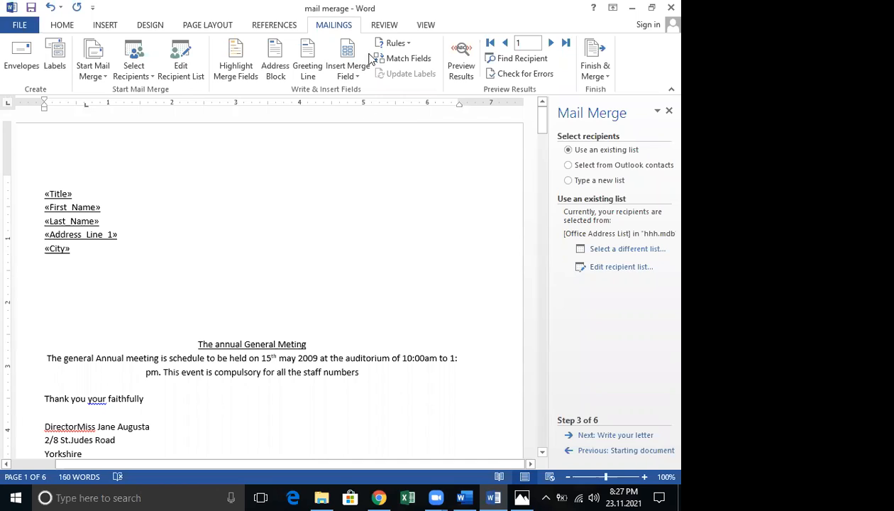
# Move on to writing the letter and insert an address block with default settings
pyautogui.click(656, 462)
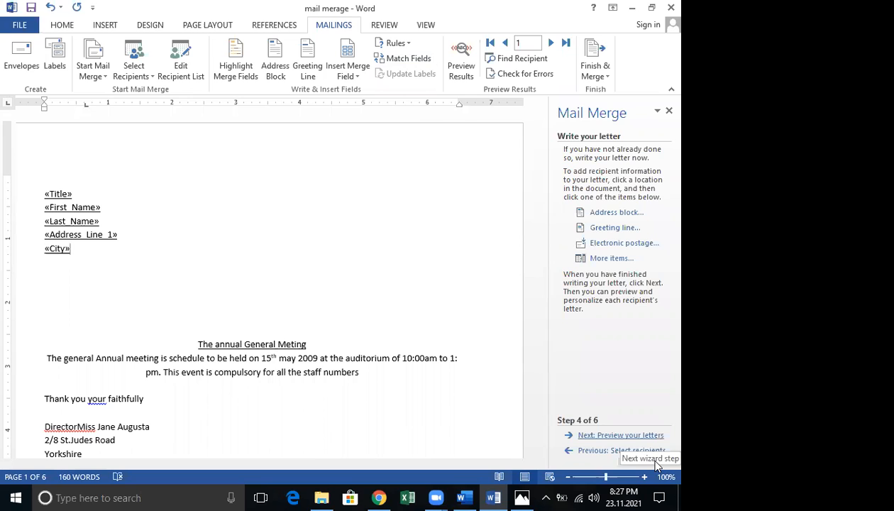
pyautogui.click(616, 213)
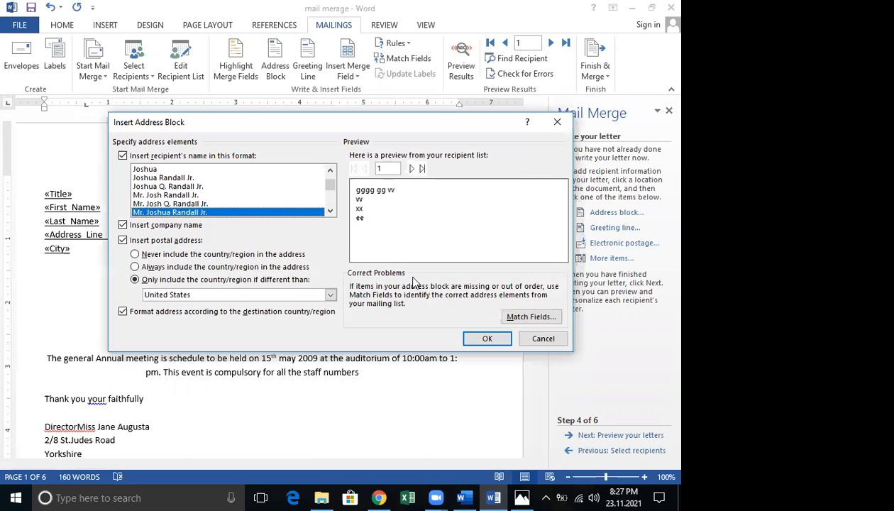
pyautogui.click(488, 339)
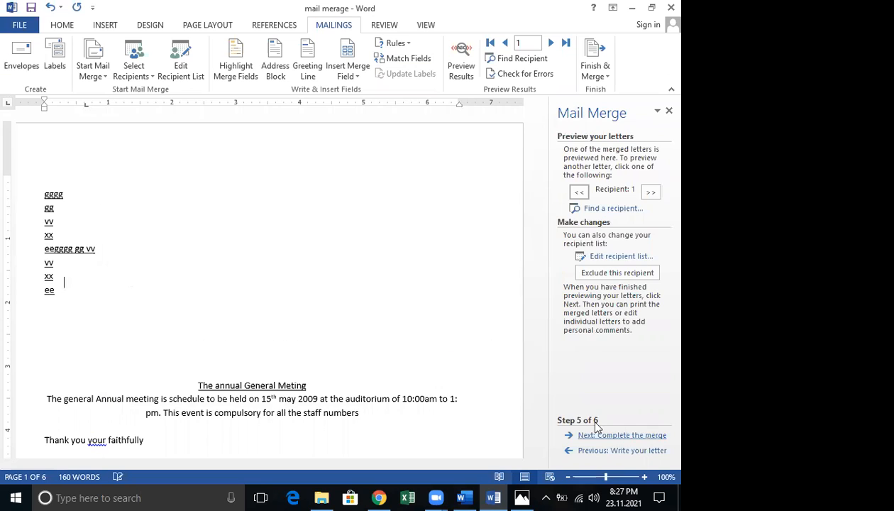
# Preview letters for recipients 1 to 3, then complete the merge via Edit individual letters
pyautogui.click(650, 192)
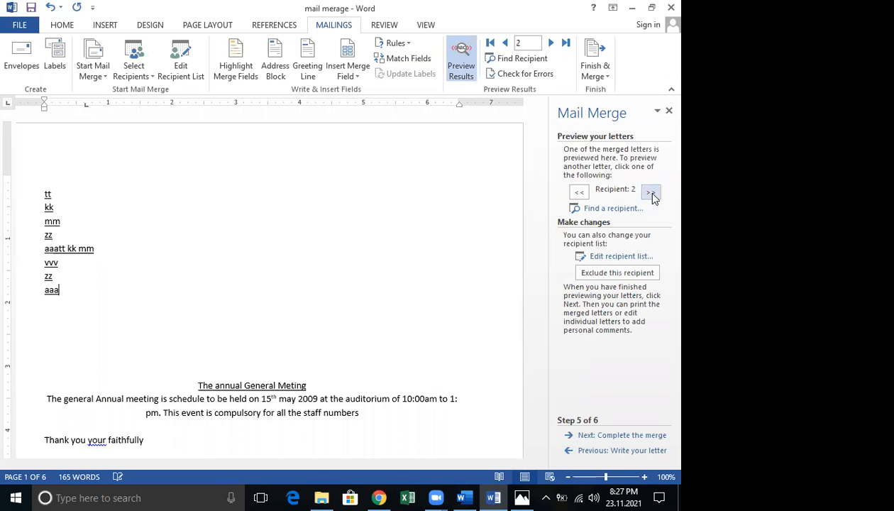
pyautogui.click(651, 192)
pyautogui.click(580, 193)
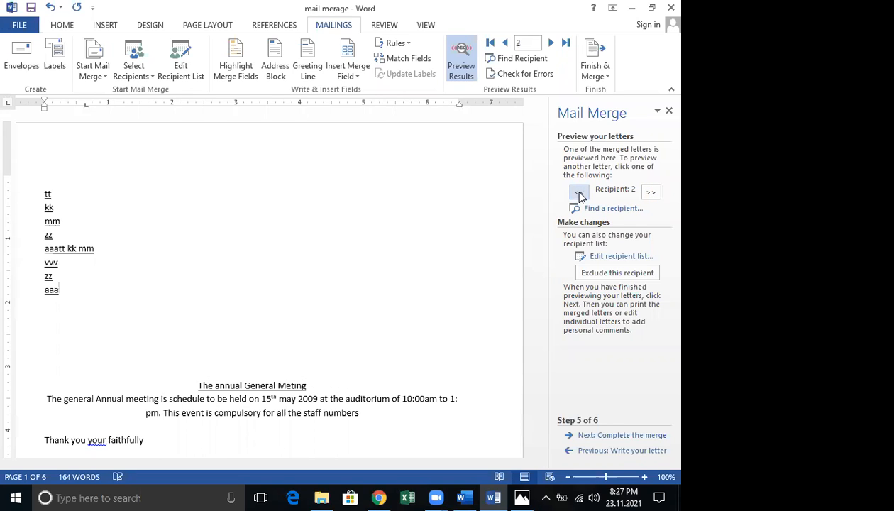
pyautogui.click(579, 192)
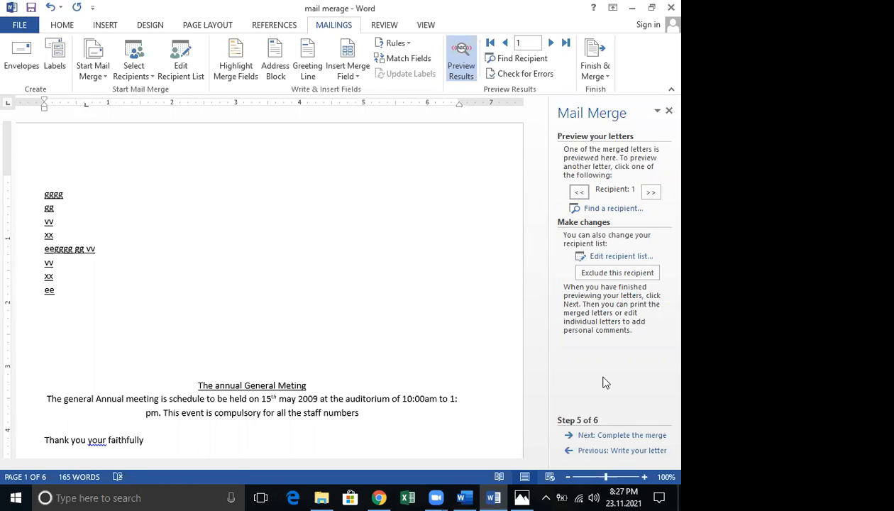
pyautogui.click(630, 441)
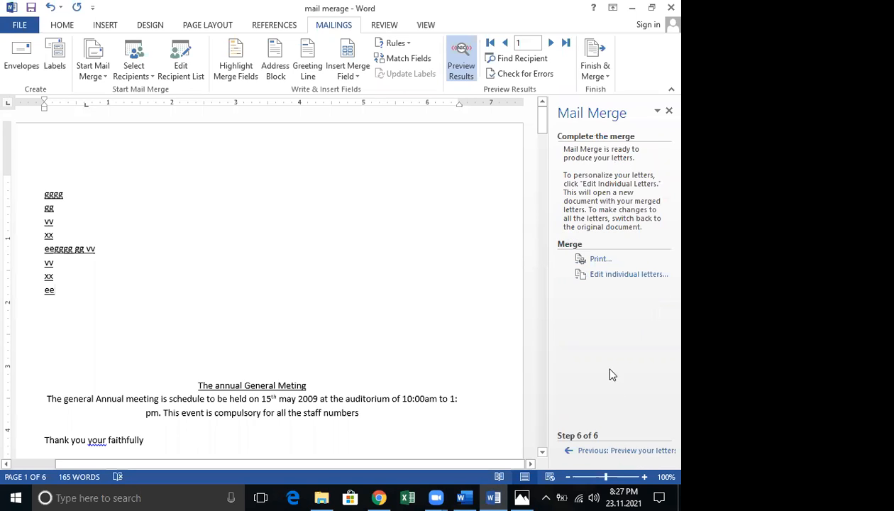
pyautogui.click(614, 281)
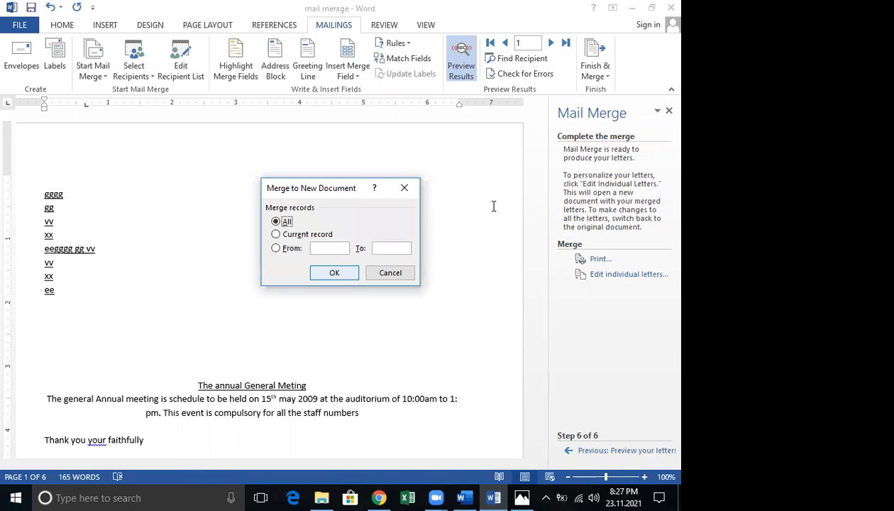
pyautogui.press('Return')
pyautogui.scroll(-4, 506, 221)
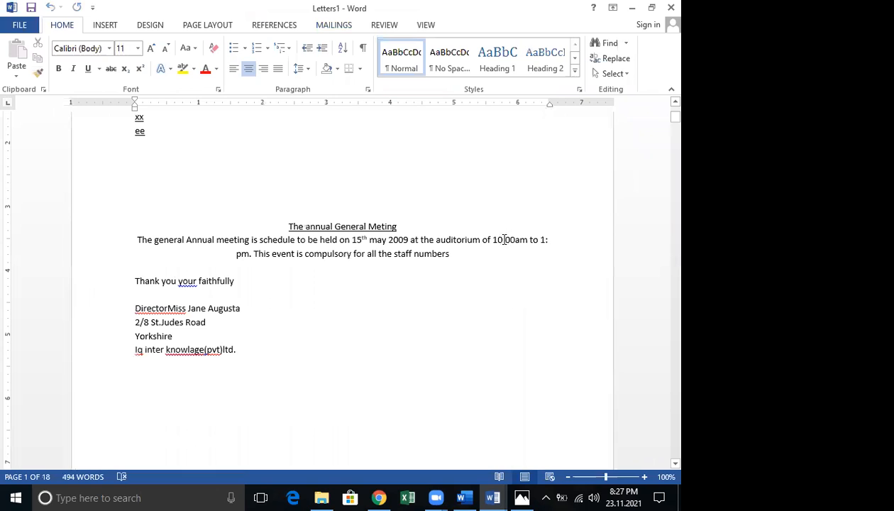
pyautogui.scroll(-5, 504, 239)
pyautogui.scroll(-5, 502, 240)
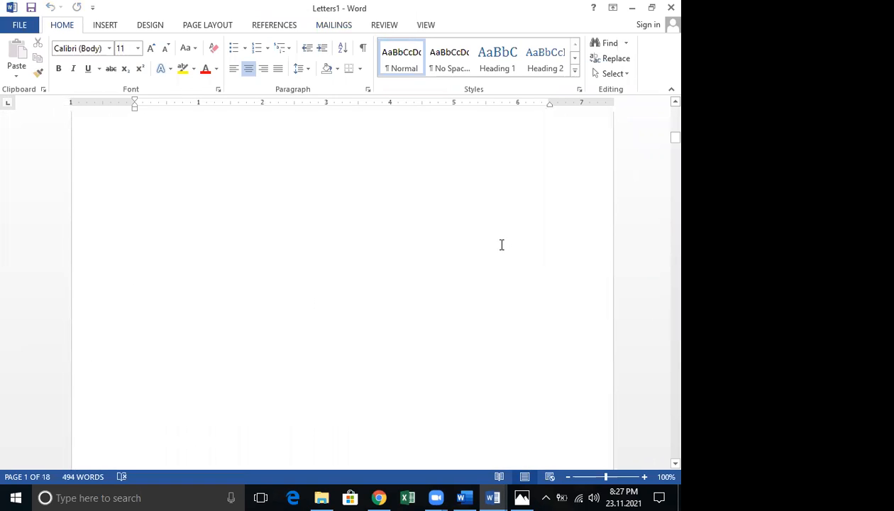
pyautogui.scroll(-3, 499, 247)
pyautogui.scroll(-6, 498, 250)
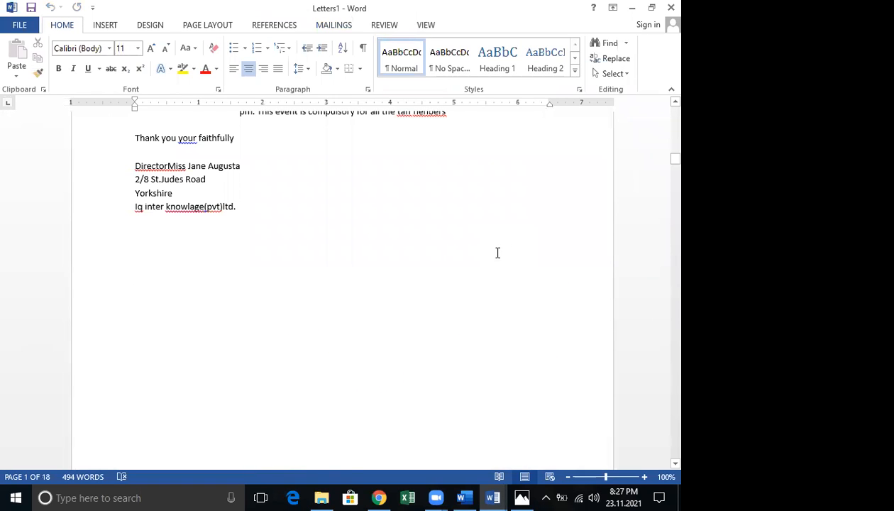
pyautogui.scroll(-10, 497, 253)
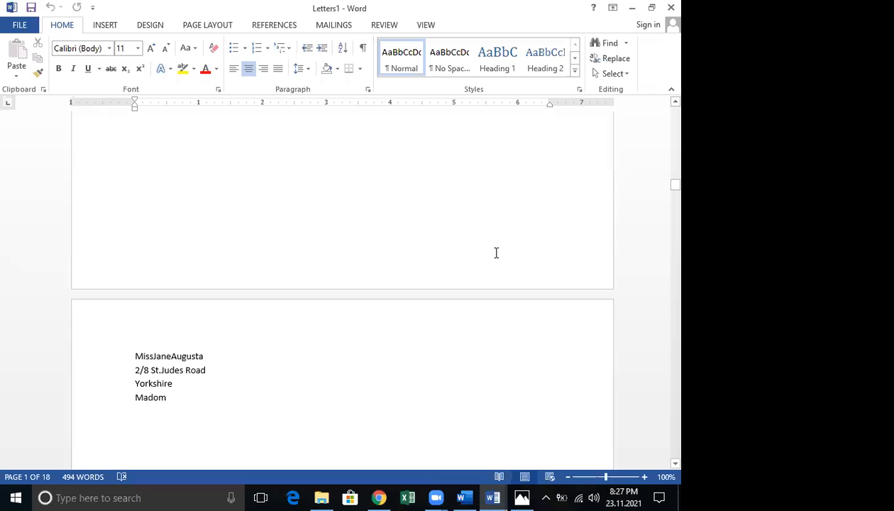
pyautogui.scroll(-5, 496, 252)
pyautogui.scroll(-5, 492, 252)
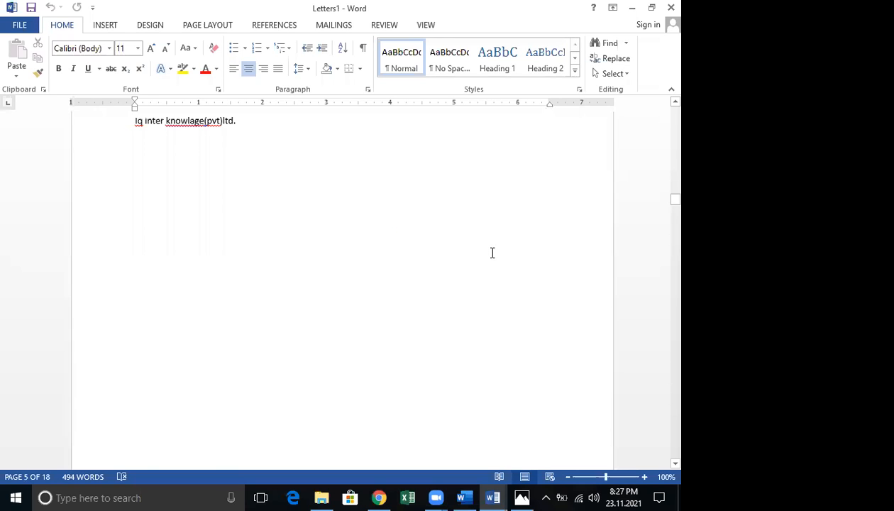
pyautogui.scroll(-3, 492, 252)
pyautogui.scroll(-5, 506, 236)
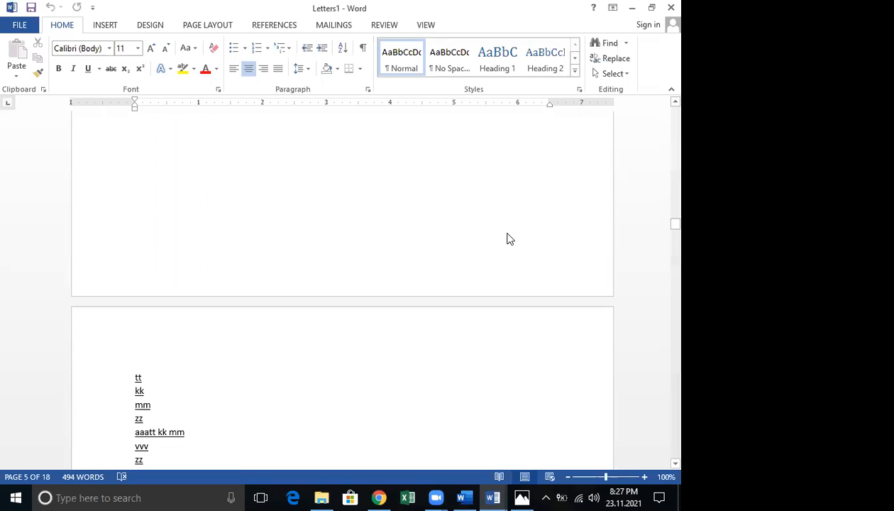
pyautogui.moveTo(674, 225); pyautogui.dragTo(660, 101)
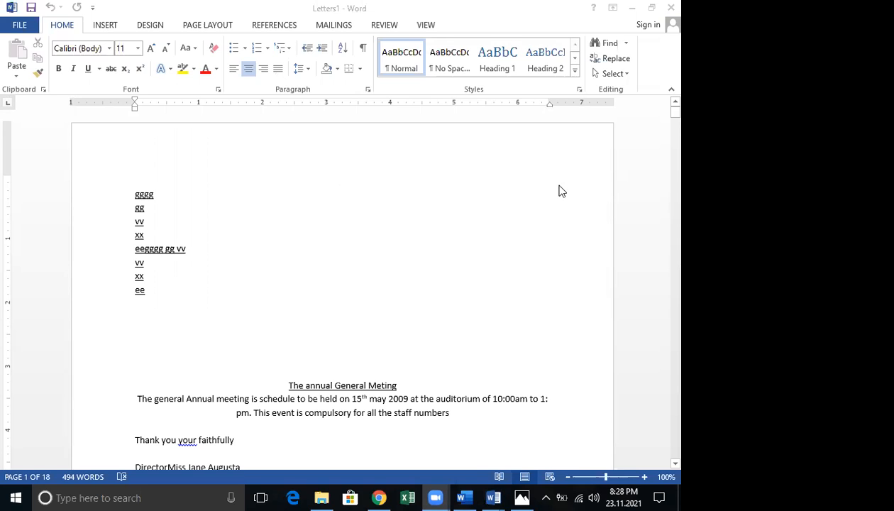
pyautogui.click(667, 8)
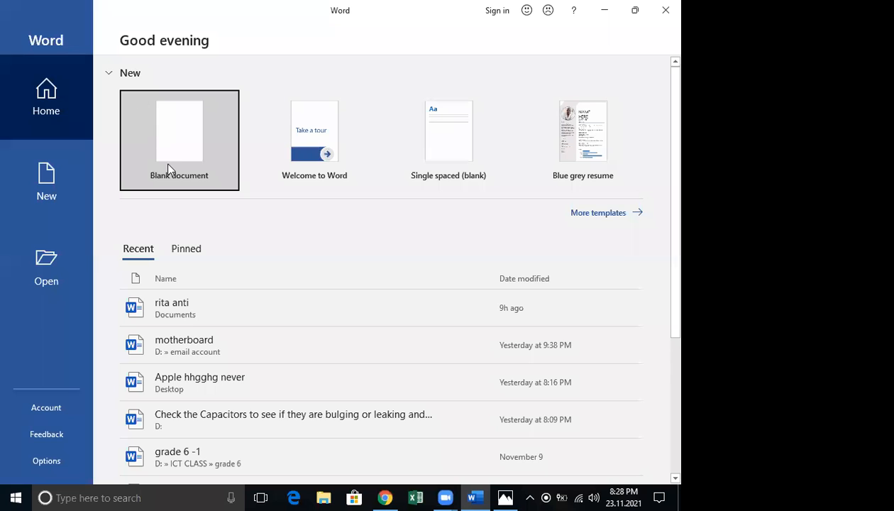
# Create a new blank document, leave the account page, and place the cursor on the page
pyautogui.click(167, 164)
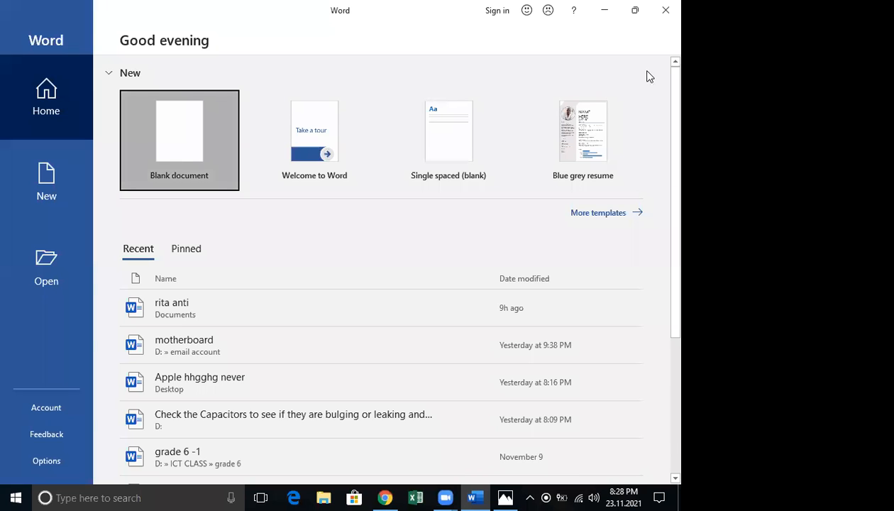
pyautogui.click(600, 119)
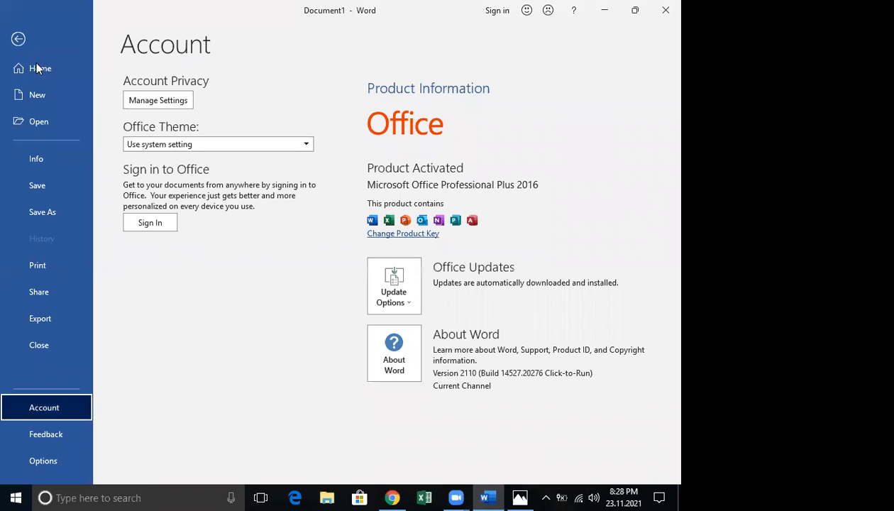
pyautogui.press('Escape')
pyautogui.doubleClick(144, 268)
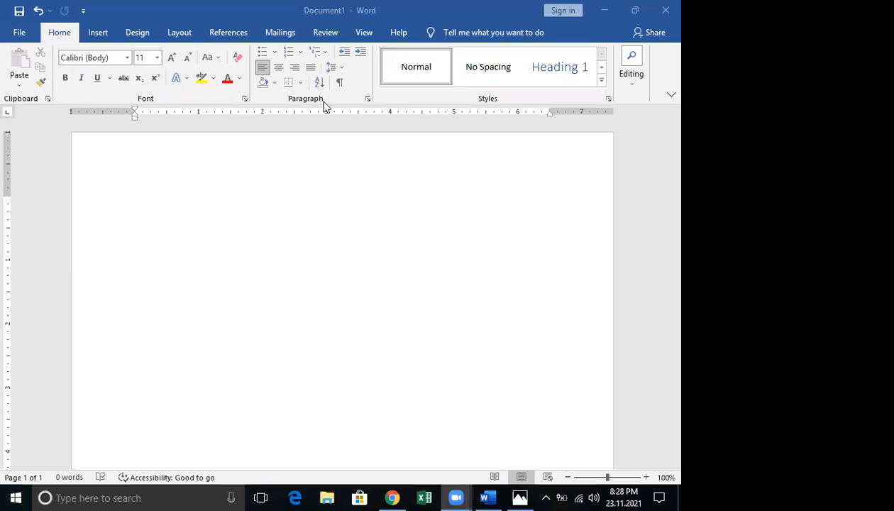
# Hide and then re-show the ruler from the View tab
pyautogui.click(371, 33)
pyautogui.click(371, 34)
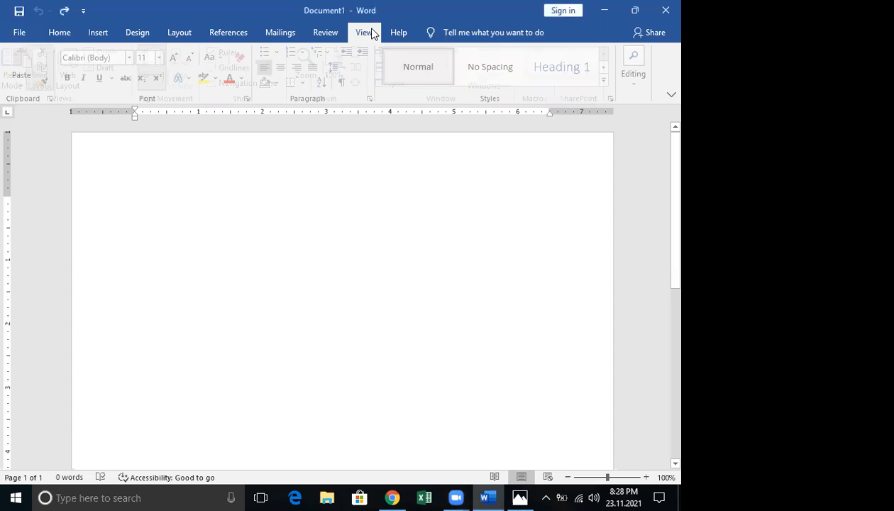
pyautogui.click(235, 55)
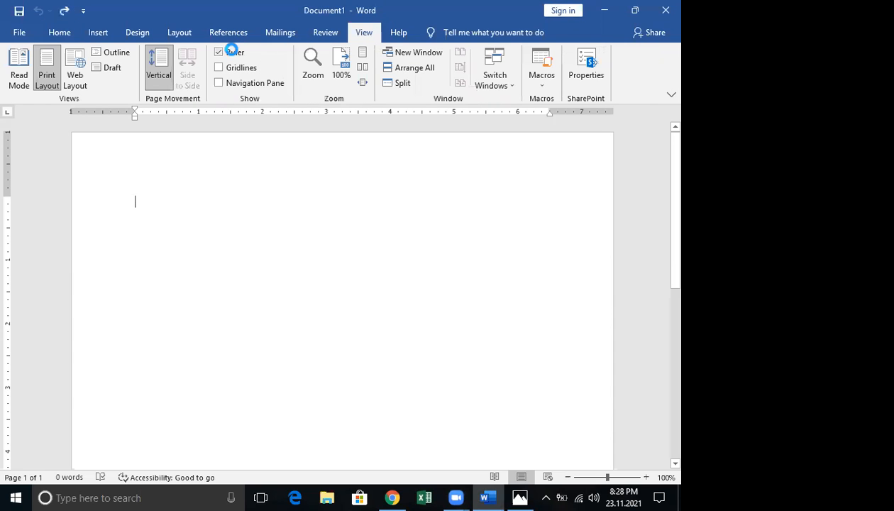
pyautogui.click(234, 56)
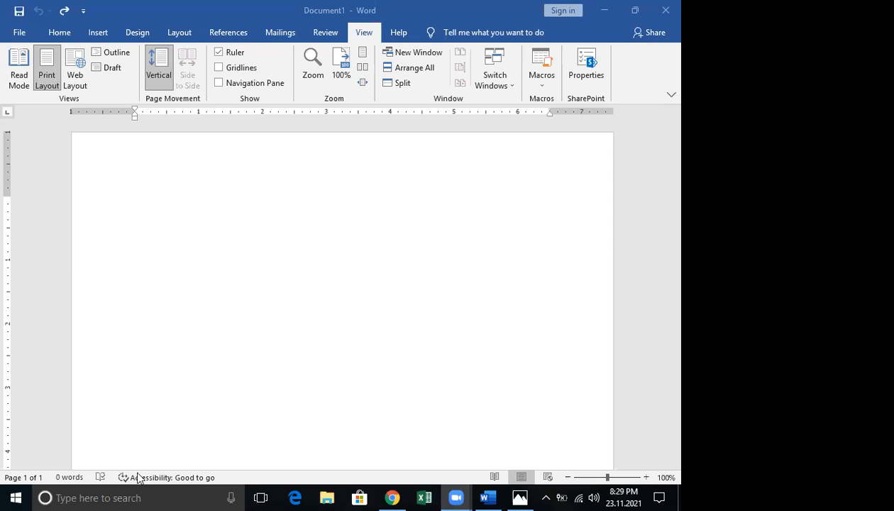
# Adjust the zoom slider, then switch from Print Layout to Read Mode
pyautogui.click(569, 478)
pyautogui.moveTo(604, 478); pyautogui.dragTo(596, 474)
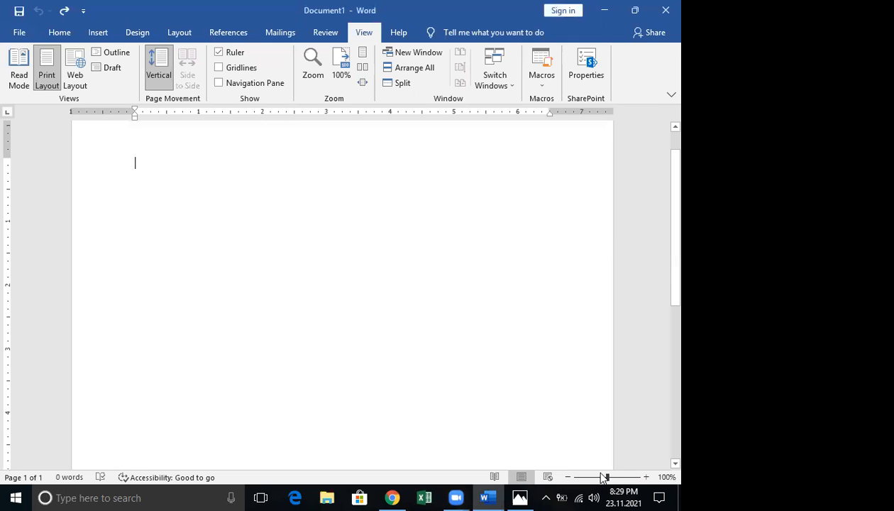
pyautogui.click(45, 71)
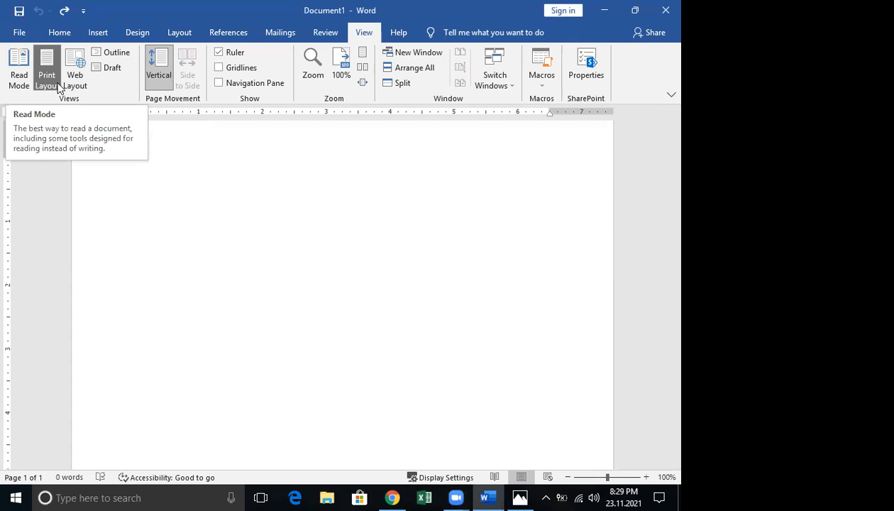
pyautogui.click(20, 67)
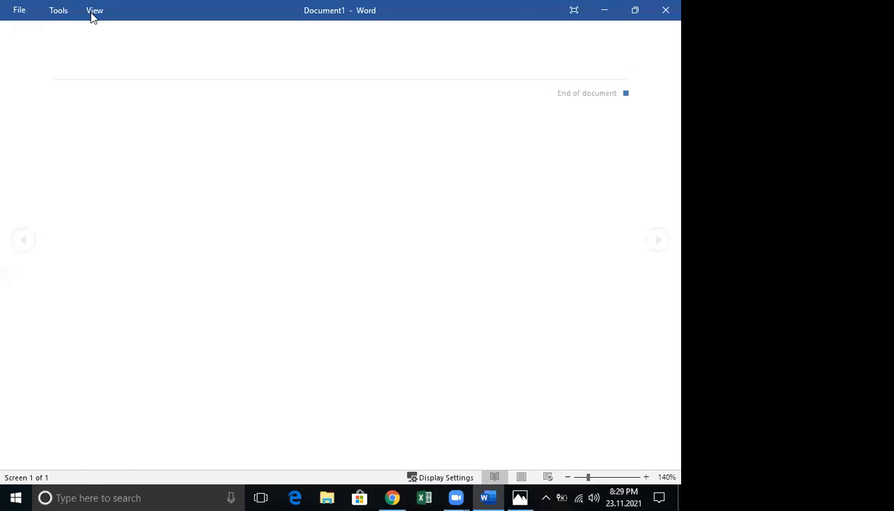
# Leave Read Mode by choosing Edit Document from the View menu
pyautogui.click(93, 13)
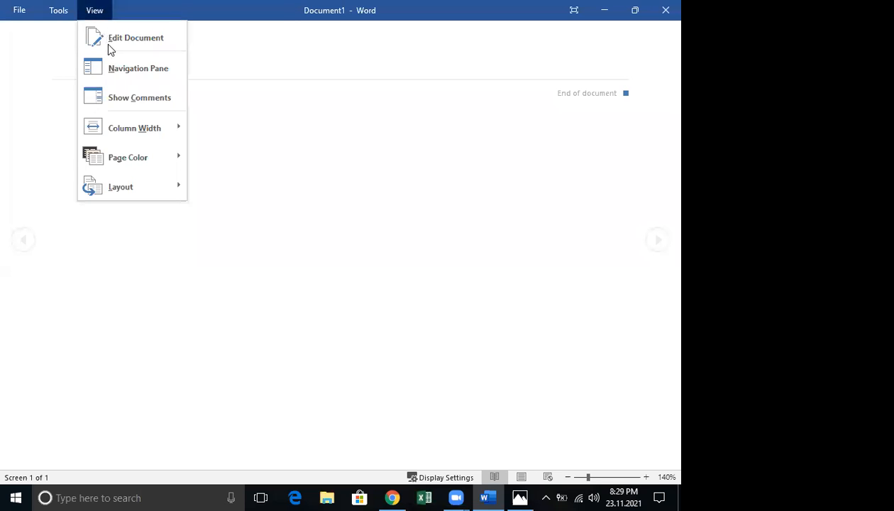
pyautogui.click(110, 46)
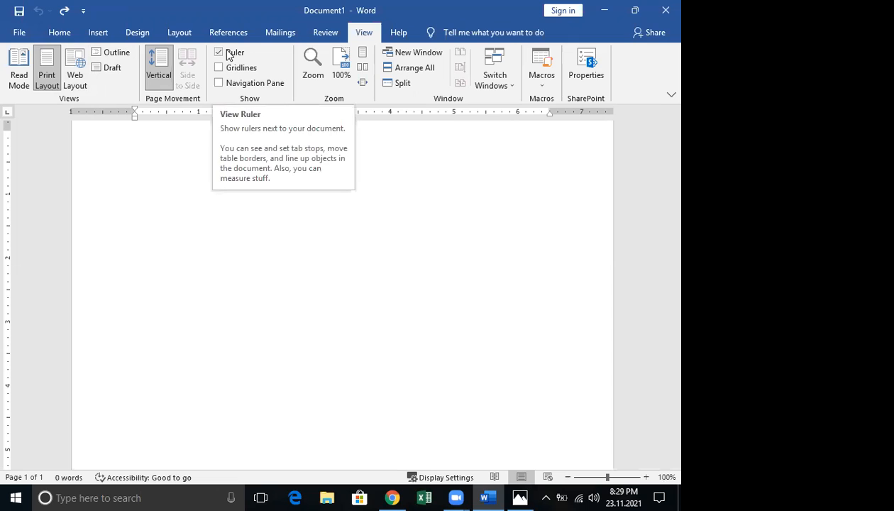
pyautogui.doubleClick(191, 341)
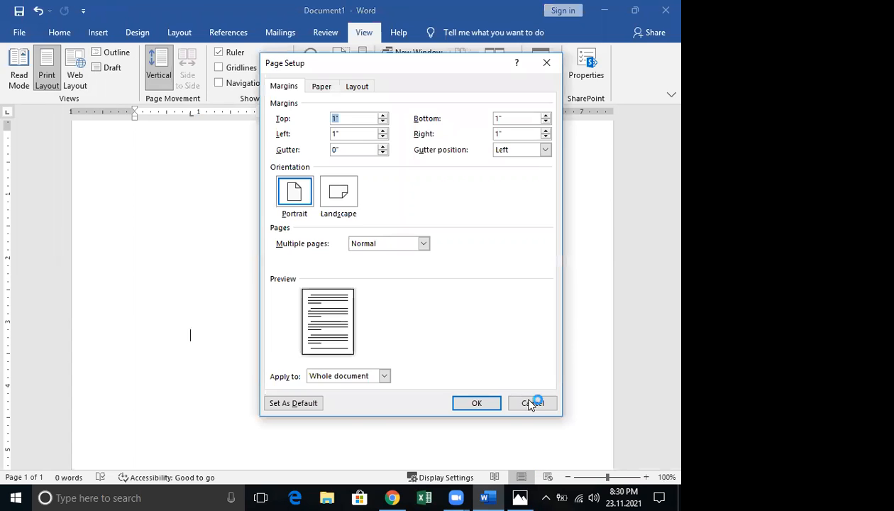
pyautogui.click(530, 401)
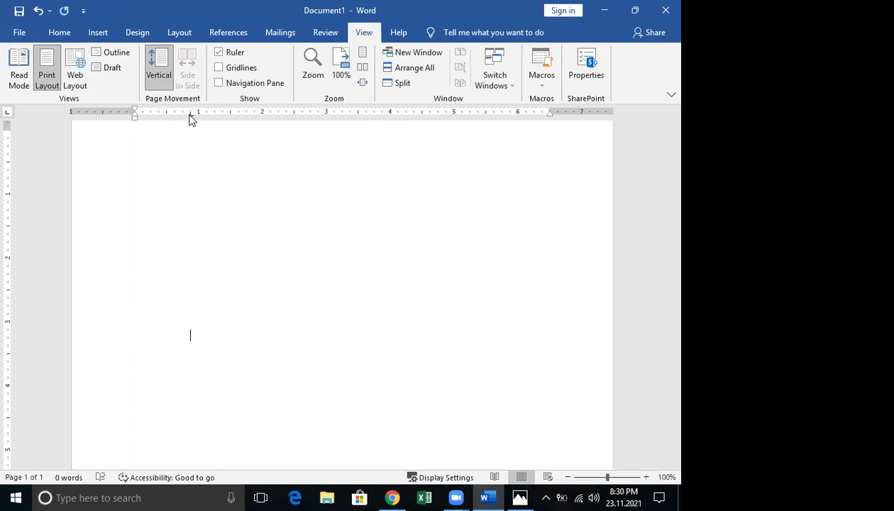
pyautogui.doubleClick(190, 115)
pyautogui.click(333, 340)
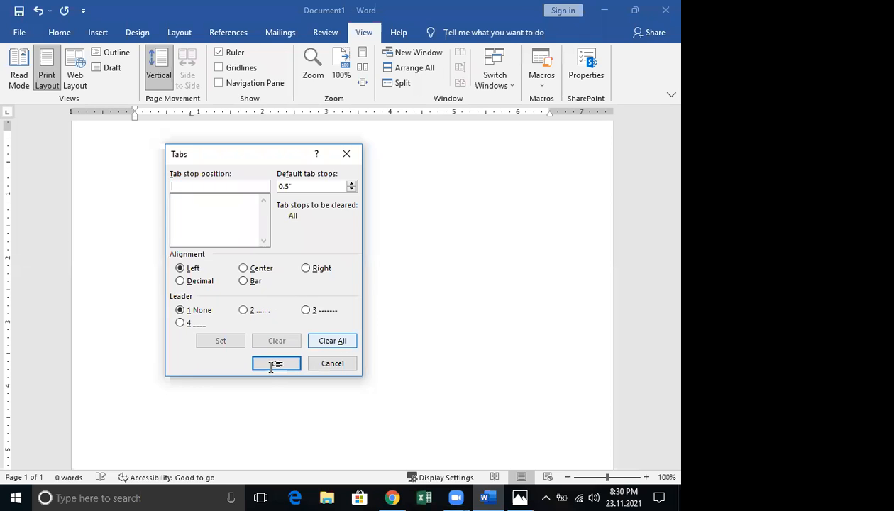
pyautogui.click(270, 364)
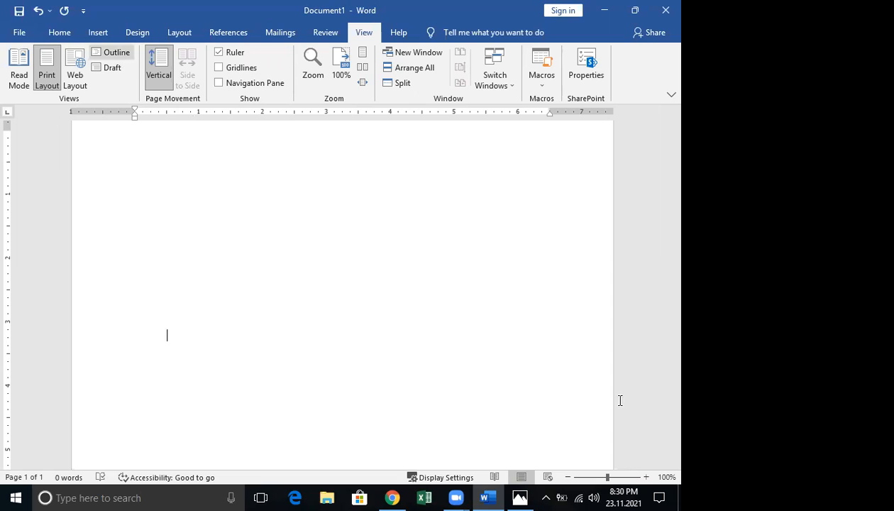
pyautogui.moveTo(607, 477); pyautogui.dragTo(580, 476)
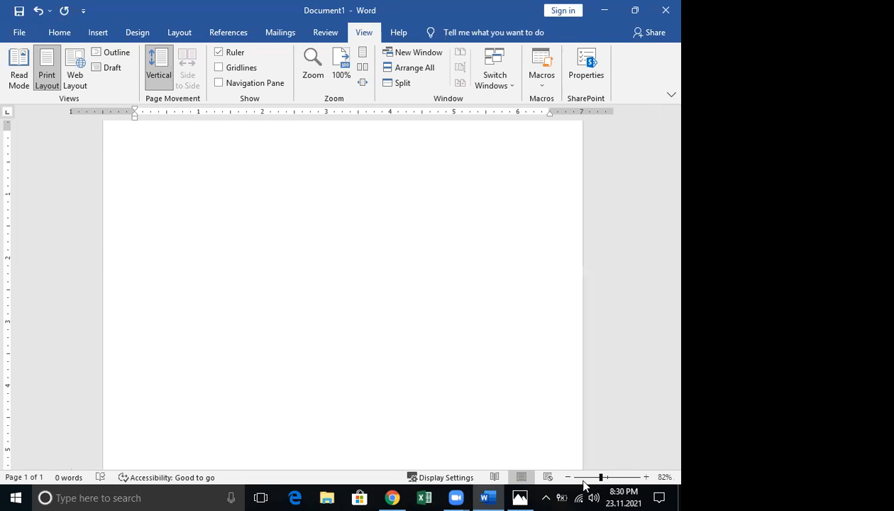
pyautogui.click(609, 480)
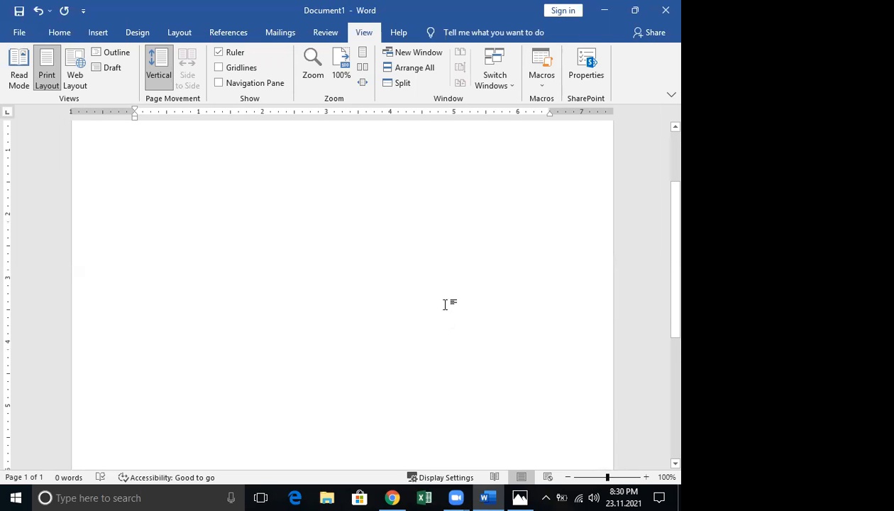
pyautogui.click(233, 73)
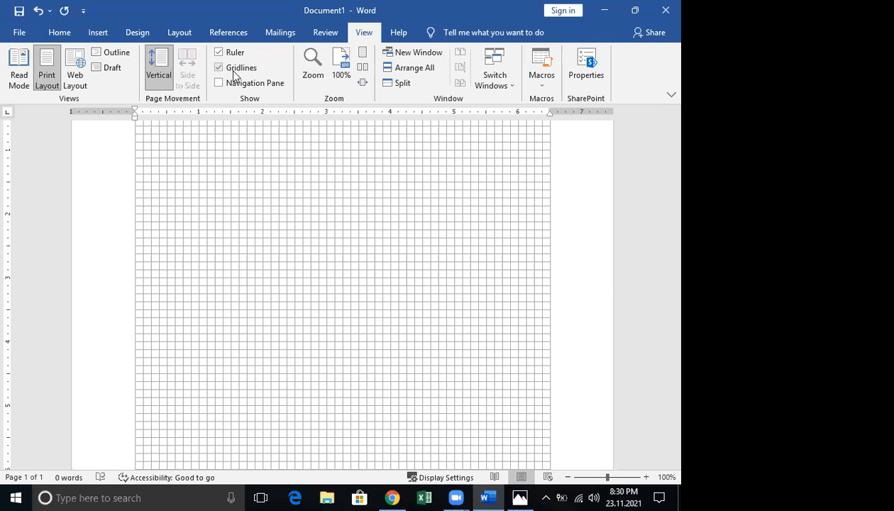
pyautogui.click(234, 74)
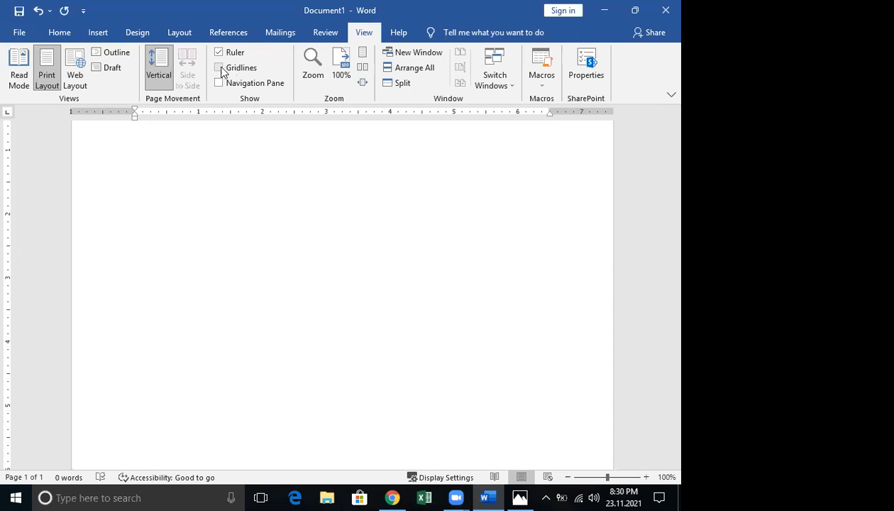
pyautogui.click(223, 74)
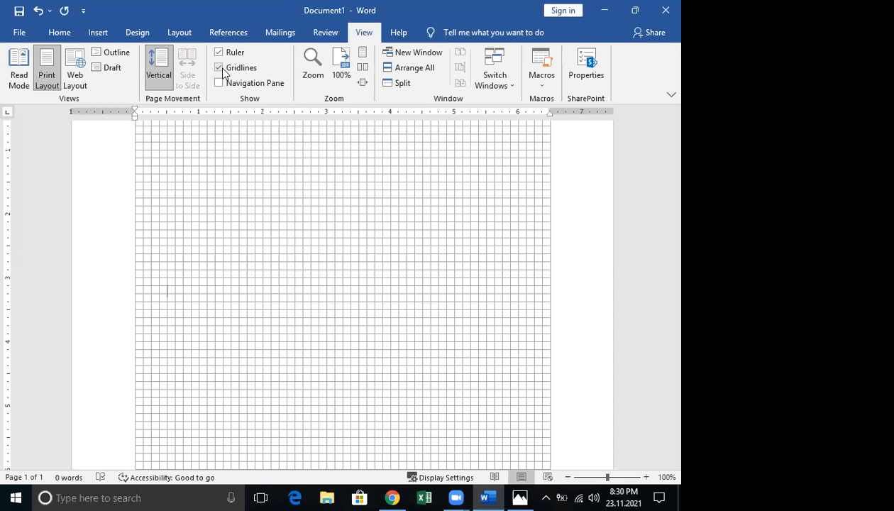
pyautogui.click(222, 73)
pyautogui.click(223, 69)
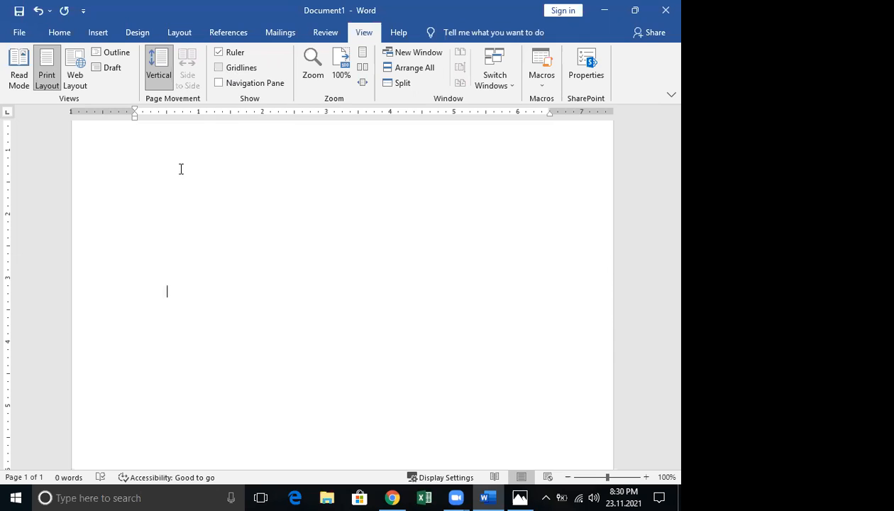
pyautogui.scroll(3, 173, 194)
pyautogui.doubleClick(157, 212)
pyautogui.click(143, 206)
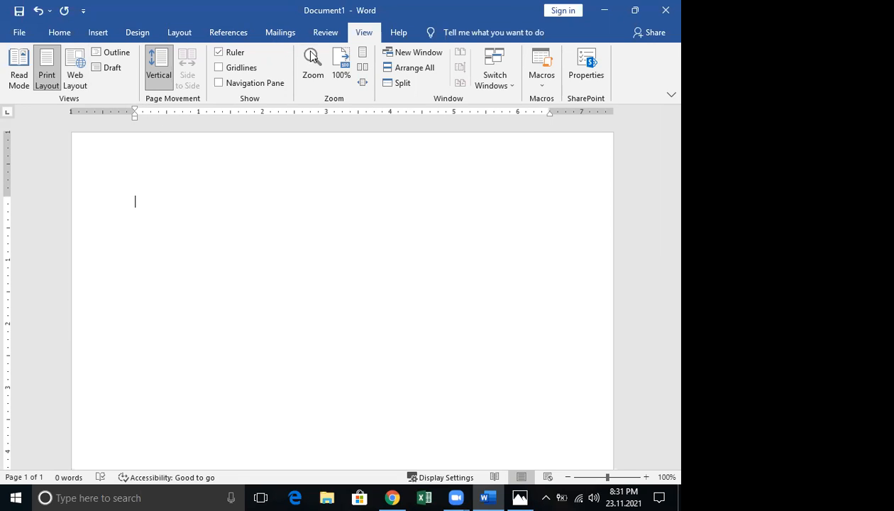
# Review the 1-inch margins in Page Setup via Custom Margins, then cancel without changes
pyautogui.click(183, 32)
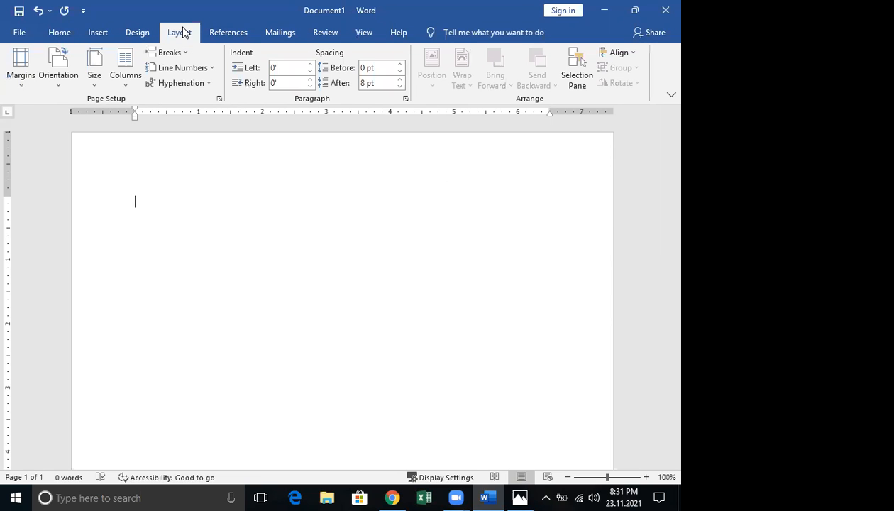
pyautogui.click(30, 85)
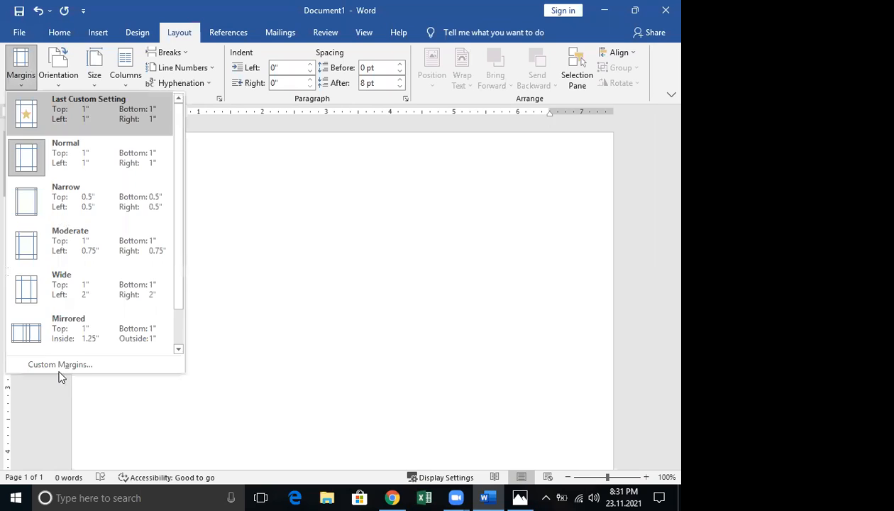
pyautogui.click(36, 364)
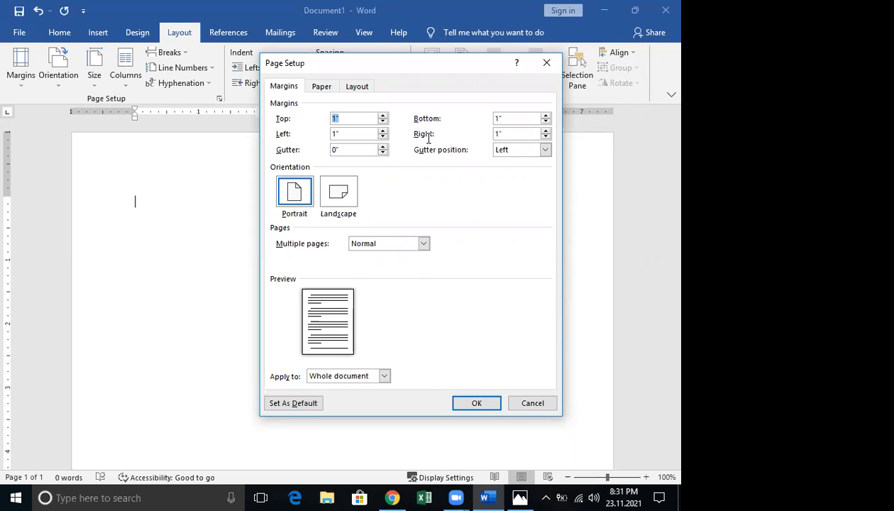
pyautogui.moveTo(410, 65); pyautogui.dragTo(366, 25)
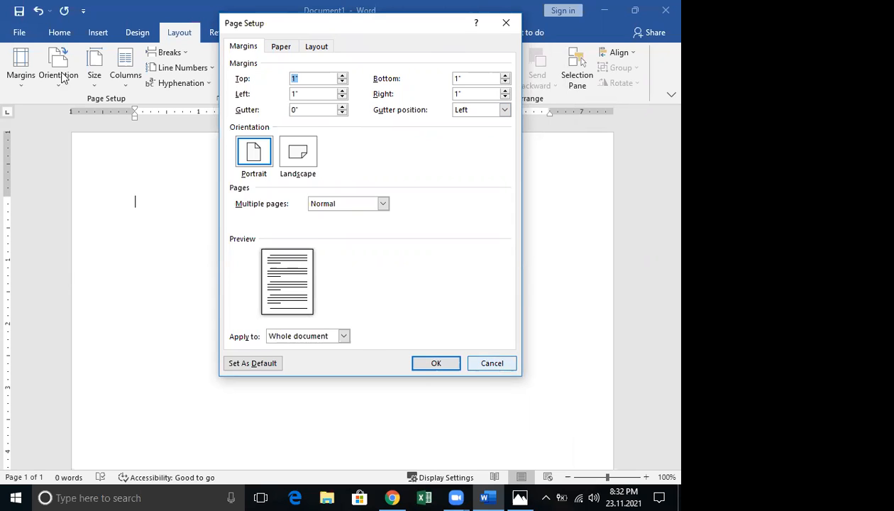
pyautogui.click(22, 83)
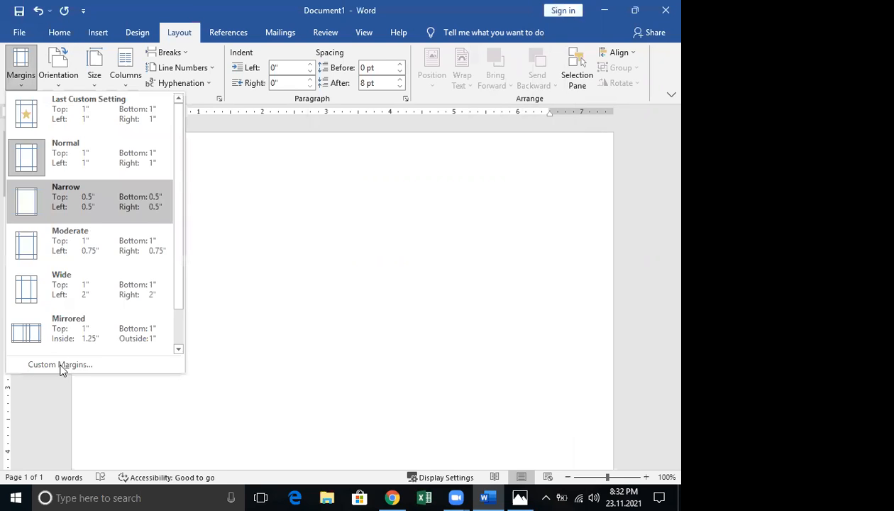
pyautogui.click(61, 366)
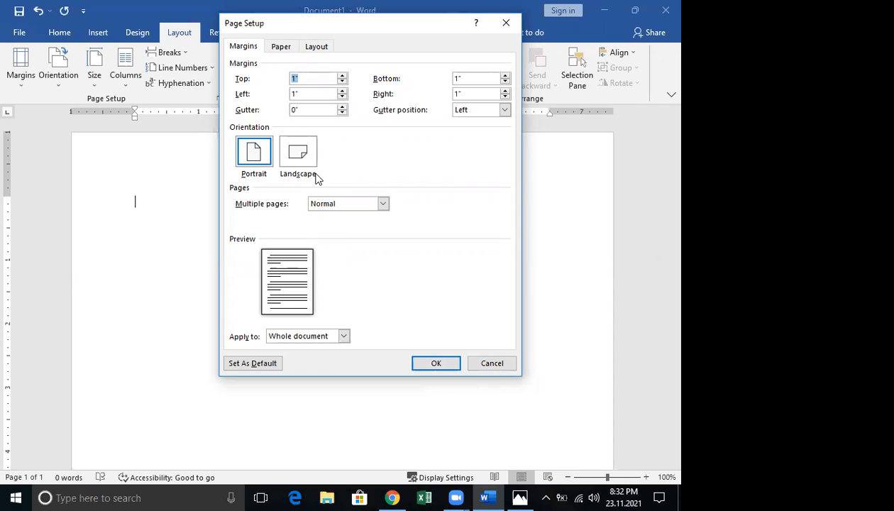
pyautogui.click(499, 363)
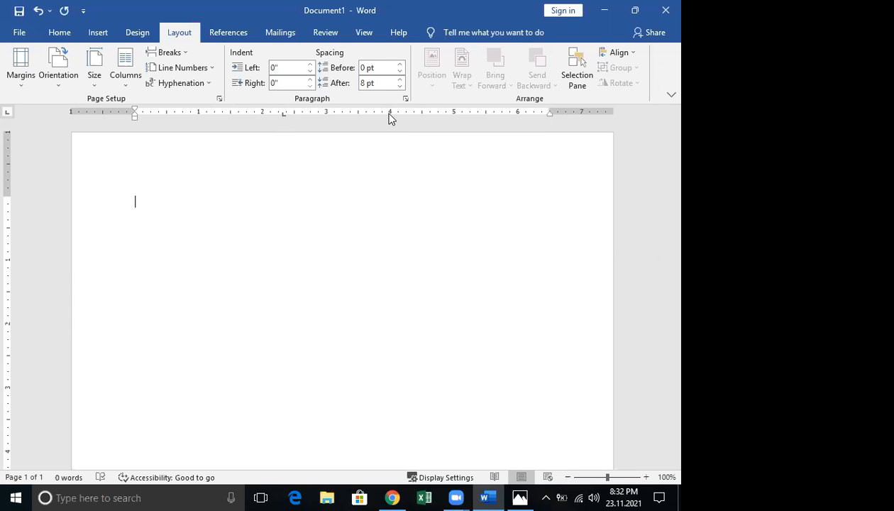
# Inspect the 2.31" and 4" tab stops in the Tabs dialog and try center alignment
pyautogui.moveTo(282, 118); pyautogui.dragTo(282, 119)
pyautogui.doubleClick(283, 117)
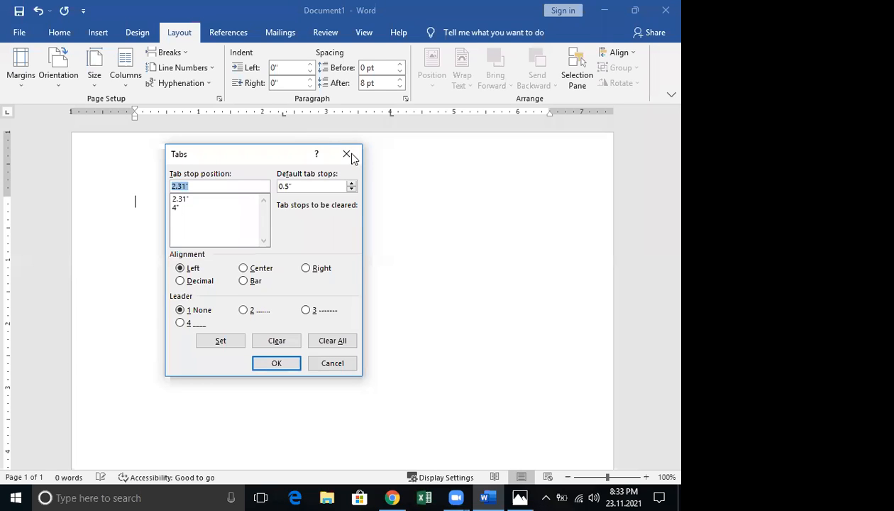
pyautogui.press('Escape')
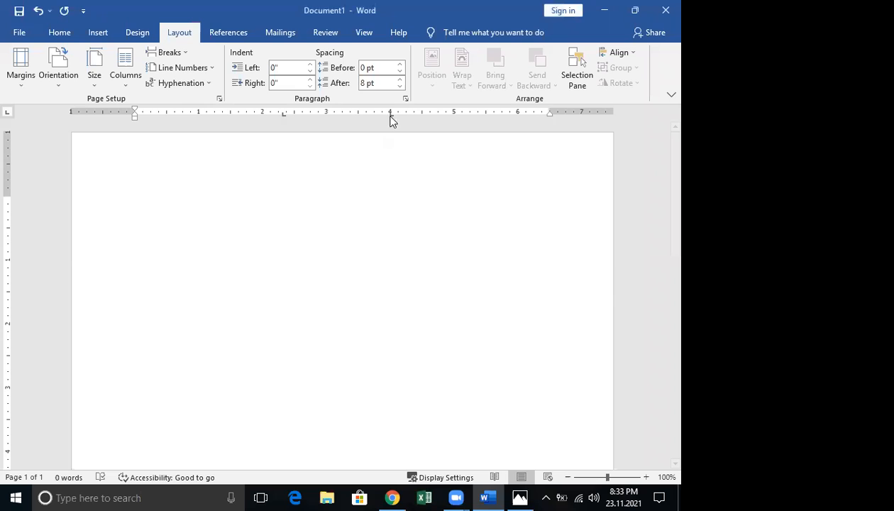
pyautogui.click(390, 116)
pyautogui.doubleClick(390, 115)
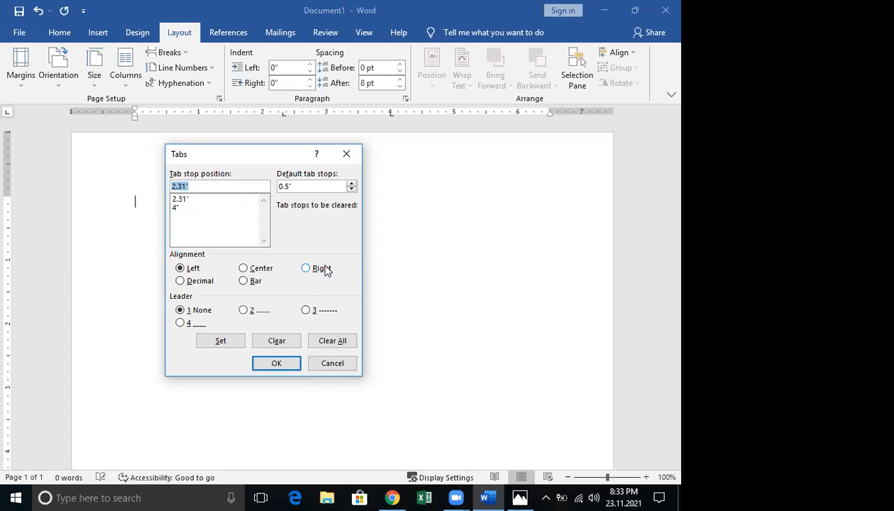
pyautogui.click(243, 270)
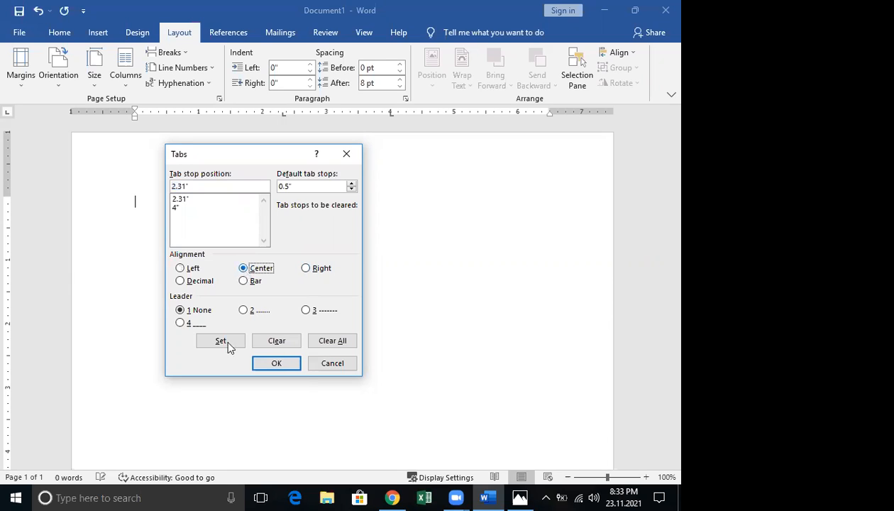
pyautogui.click(277, 363)
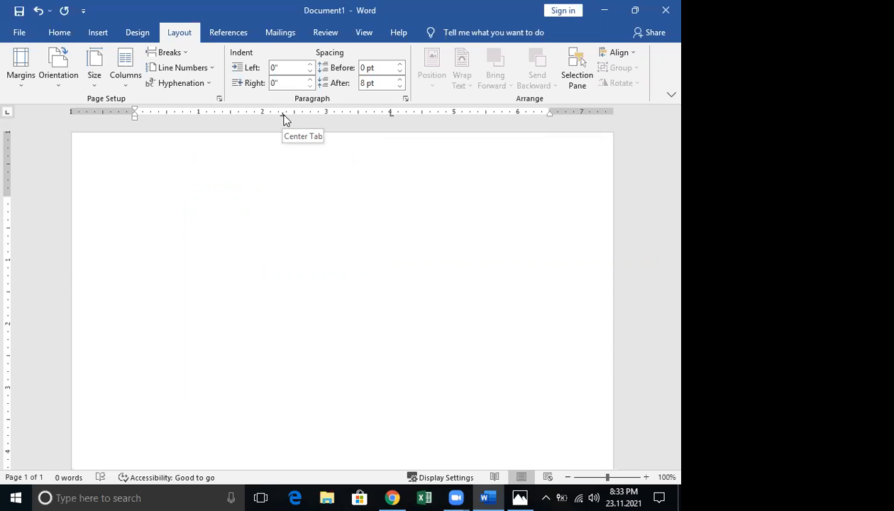
# Revert the tab to left alignment, then set the 2.31-inch tab stop to right alignment
pyautogui.doubleClick(283, 115)
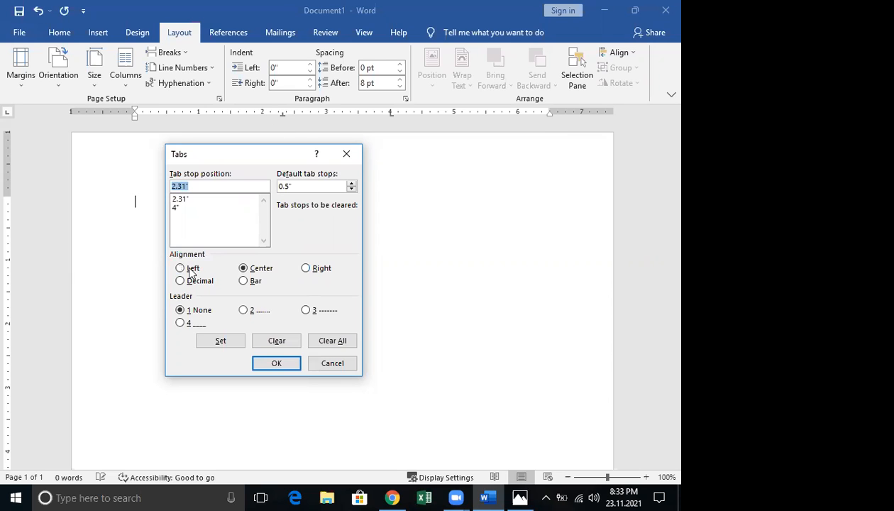
pyautogui.click(211, 337)
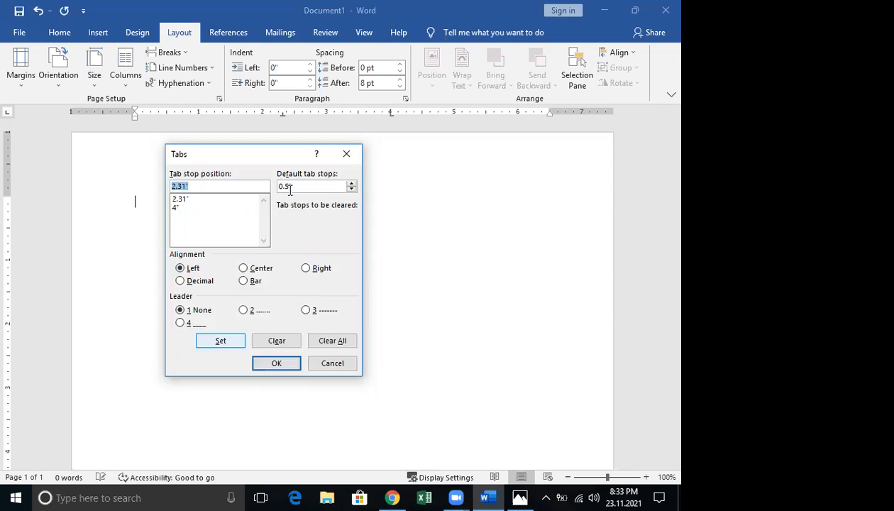
pyautogui.press('Escape')
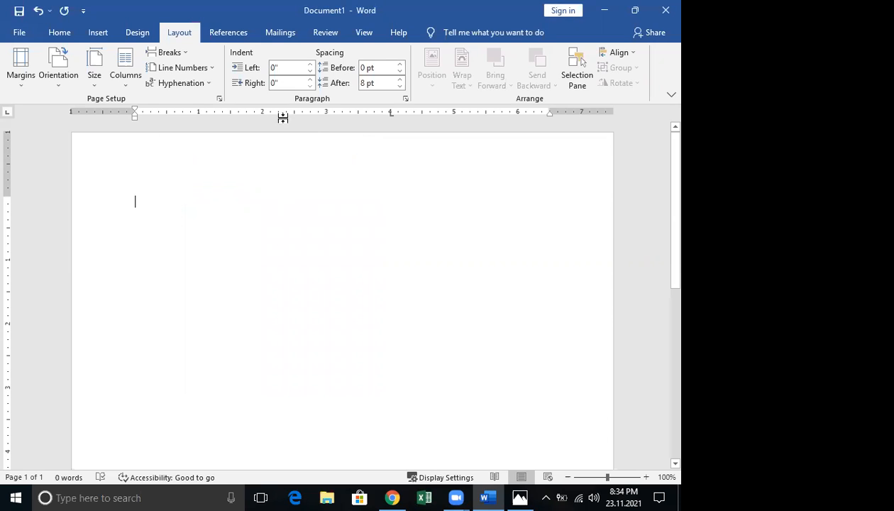
pyautogui.doubleClick(390, 113)
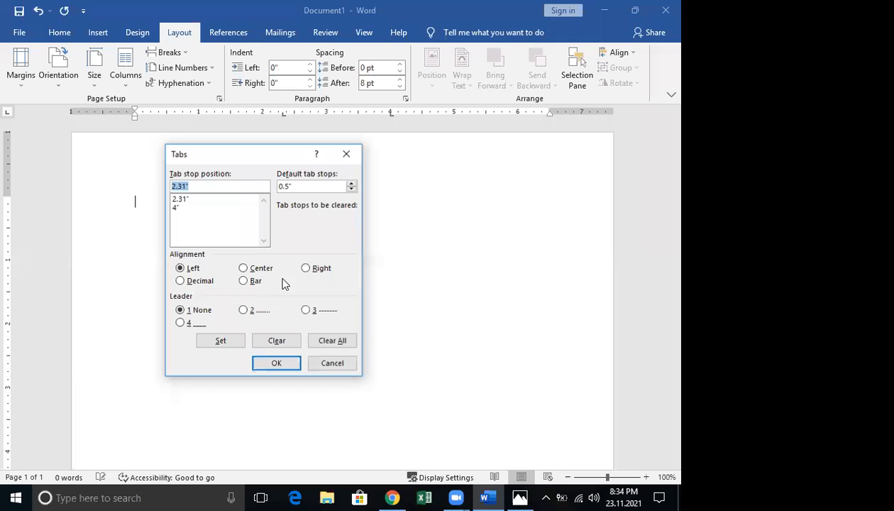
pyautogui.click(306, 268)
pyautogui.click(221, 341)
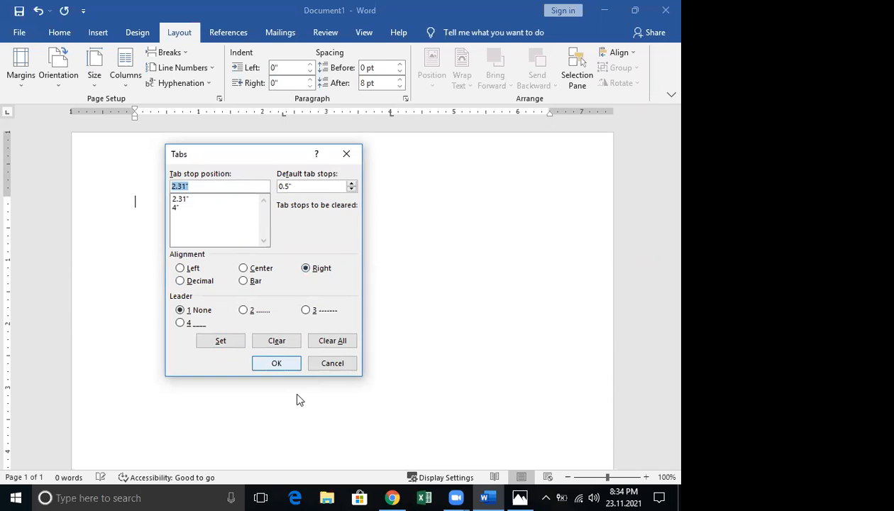
pyautogui.click(288, 364)
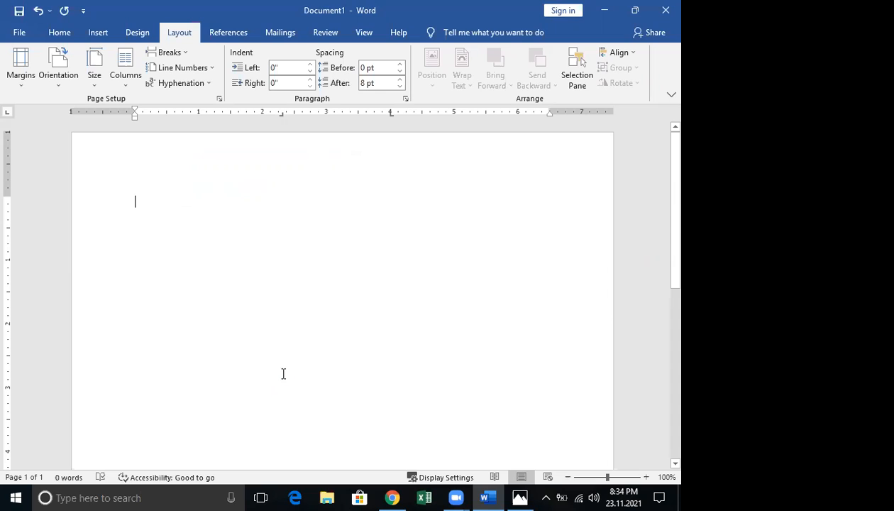
# Type 'jjgjjg' at the page start and sketch two red arrows with end bars over the page
pyautogui.click(281, 374)
pyautogui.write('jjgjjg')
pyautogui.moveTo(142, 284)
pyautogui.mouseDown()
pyautogui.moveTo(255, 292)
pyautogui.moveTo(215, 310)
pyautogui.mouseUp()
pyautogui.moveTo(271, 265); pyautogui.dragTo(266, 319)
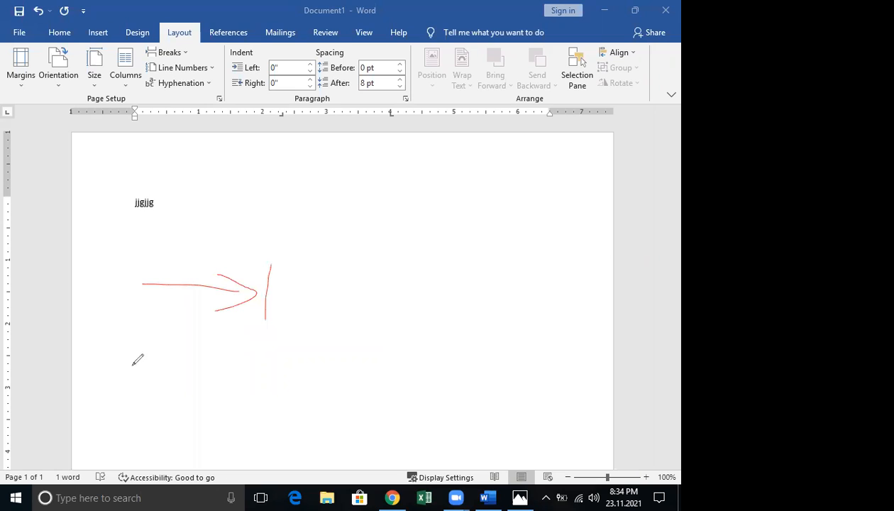
pyautogui.moveTo(130, 364); pyautogui.dragTo(251, 365)
pyautogui.moveTo(149, 348)
pyautogui.mouseDown()
pyautogui.moveTo(112, 358)
pyautogui.moveTo(156, 378)
pyautogui.mouseUp()
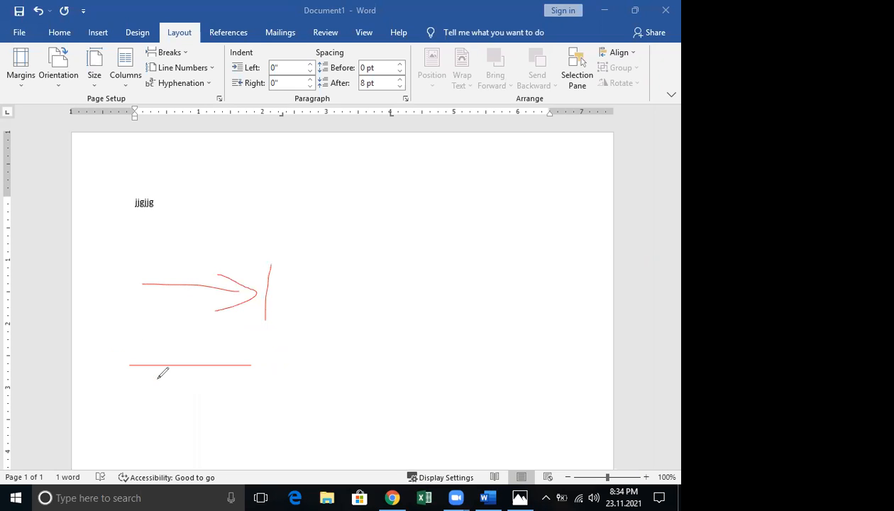
pyautogui.moveTo(100, 338); pyautogui.dragTo(106, 387)
# Write the word 'Tab' beside the arrows with the pen
pyautogui.moveTo(325, 286); pyautogui.dragTo(412, 264)
pyautogui.moveTo(347, 269); pyautogui.dragTo(355, 350)
pyautogui.moveTo(435, 302); pyautogui.dragTo(438, 332)
pyautogui.moveTo(458, 267); pyautogui.dragTo(468, 346)
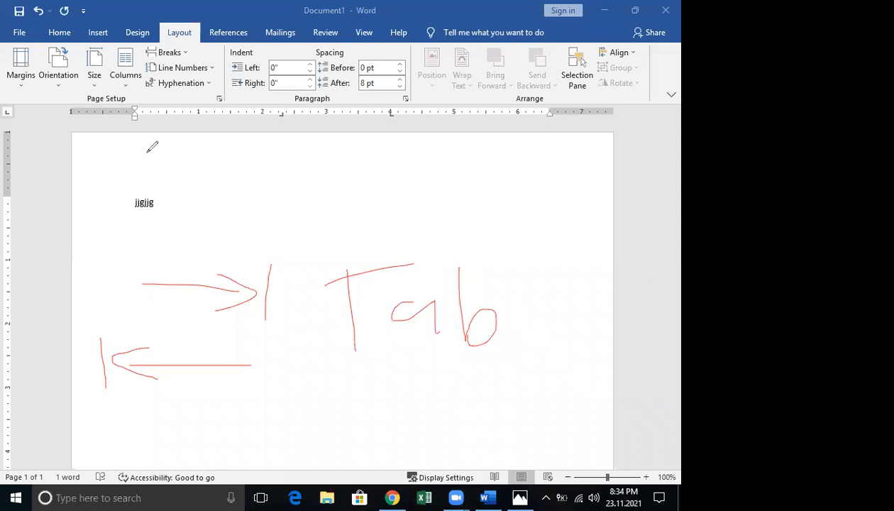
# Exit the pen and enter 'f' and 'd' at successive tab stops after Jjgjjg
pyautogui.click(156, 205)
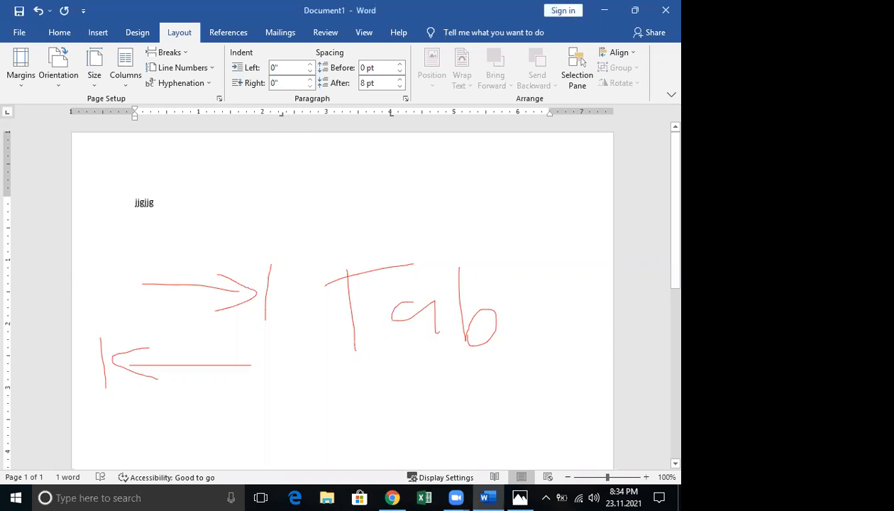
pyautogui.press('Tab')
pyautogui.write('f')
pyautogui.press('Tab')
pyautogui.write('d')
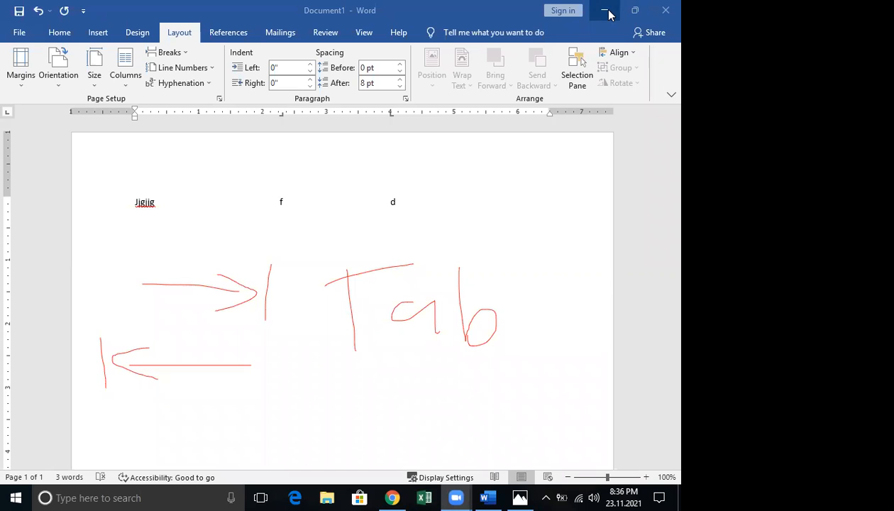
# Minimize Word and open New folder (2) from the desktop
pyautogui.click(605, 12)
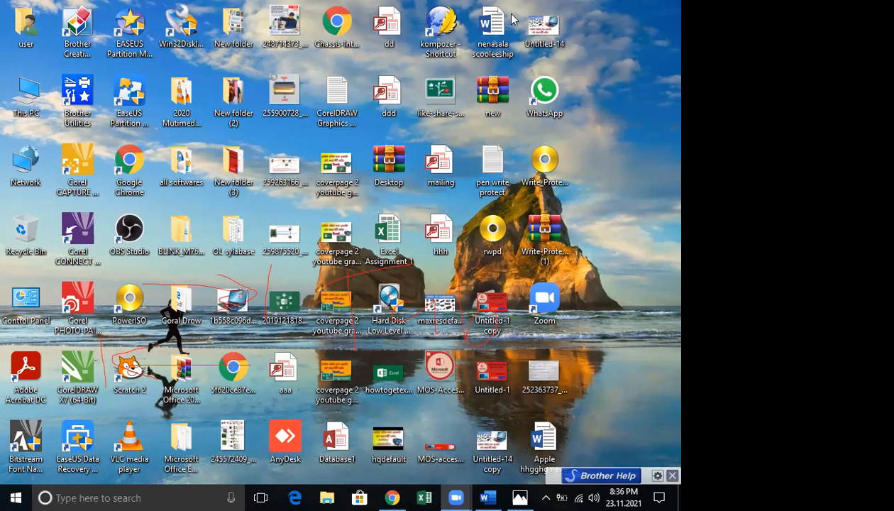
pyautogui.click(451, 126)
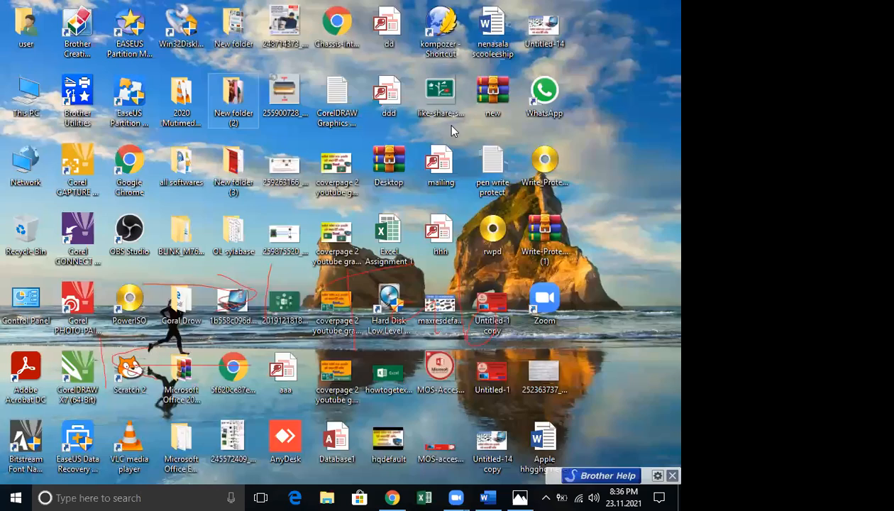
pyautogui.press('Return')
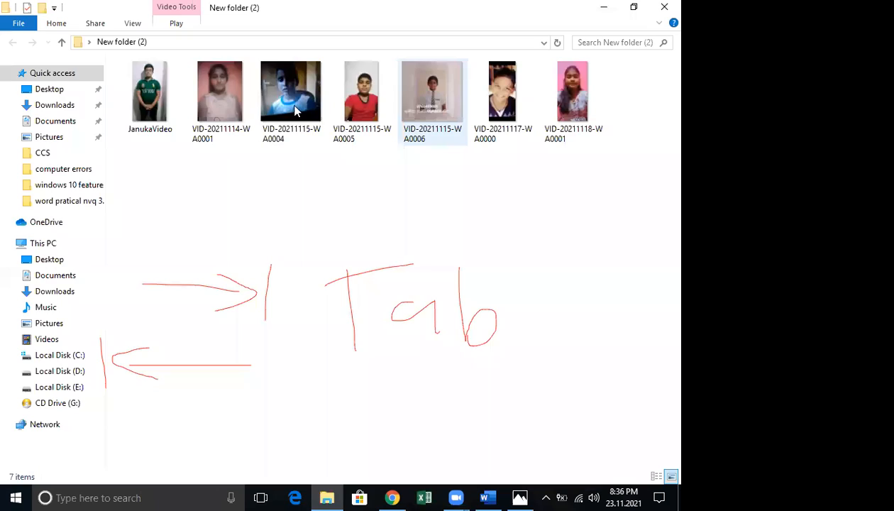
# Open the first video in New folder (2) to play it in Movies & TV
pyautogui.click(147, 101)
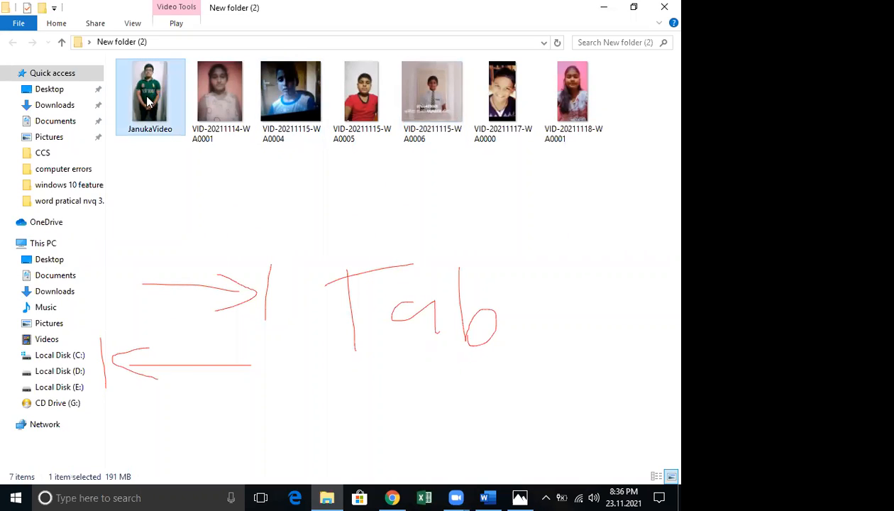
pyautogui.press('Return')
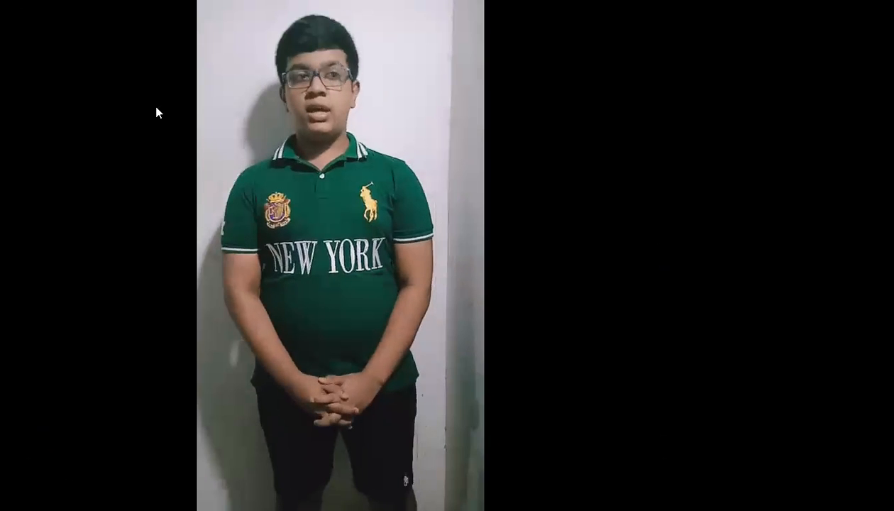
pyautogui.moveTo(155, 111)
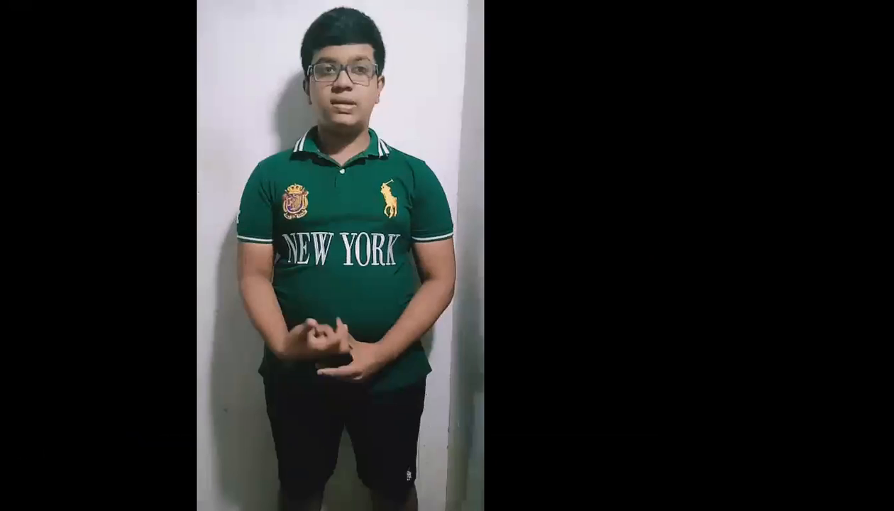
pyautogui.moveTo(178, 314)
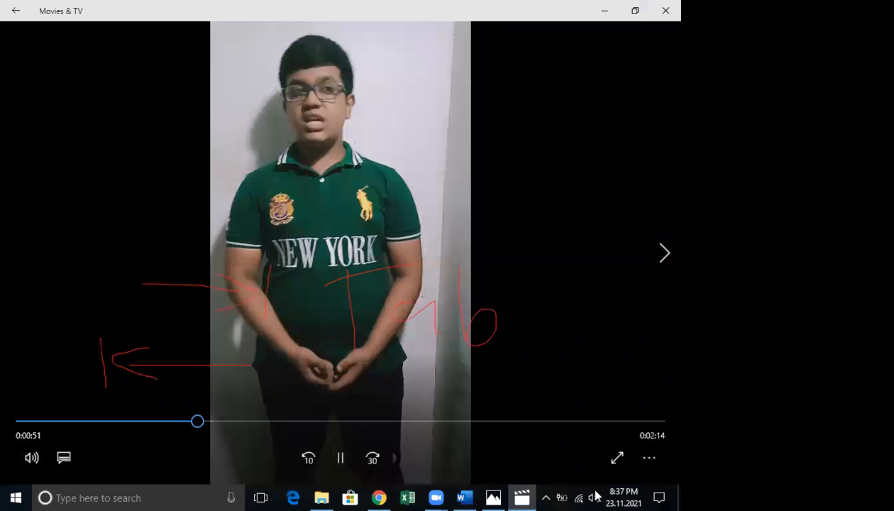
# Check the speaker volume, then switch the Movies & TV video to full screen
pyautogui.click(595, 497)
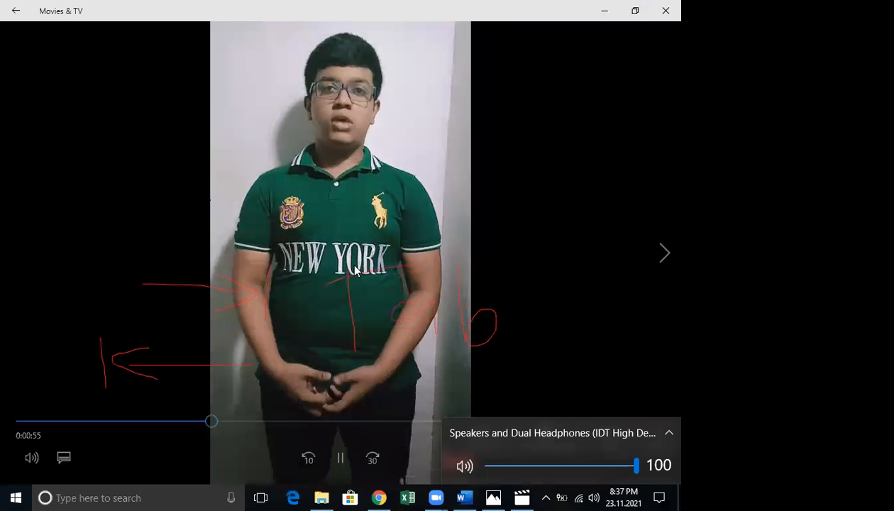
pyautogui.doubleClick(355, 268)
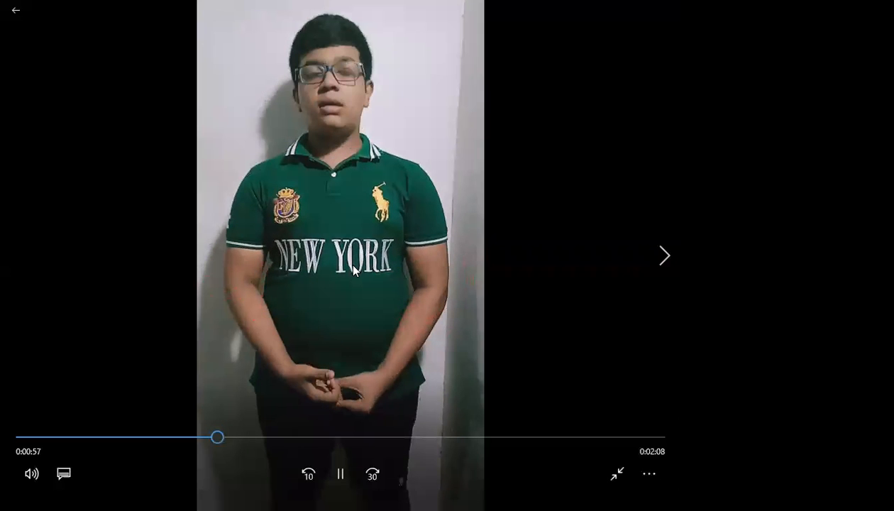
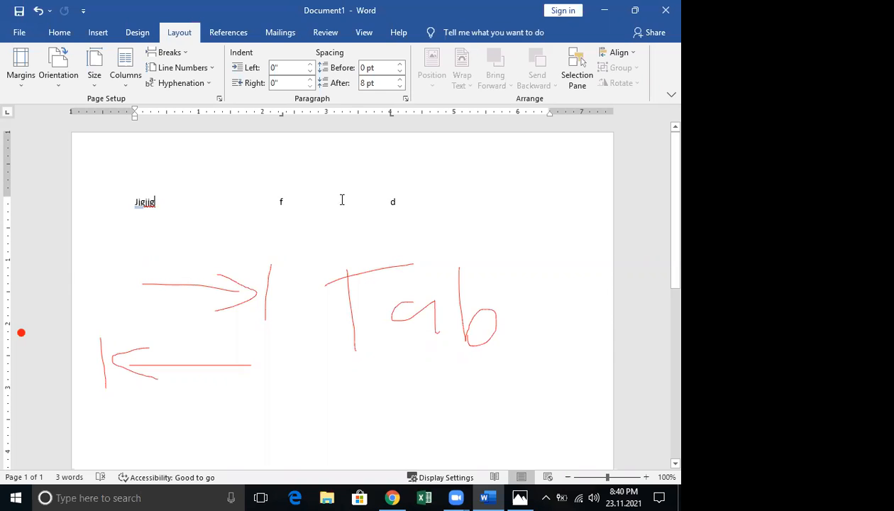
# Clear all custom tab stops in the Tabs dialog so f and d return to the default 0.5" spacing
pyautogui.doubleClick(281, 116)
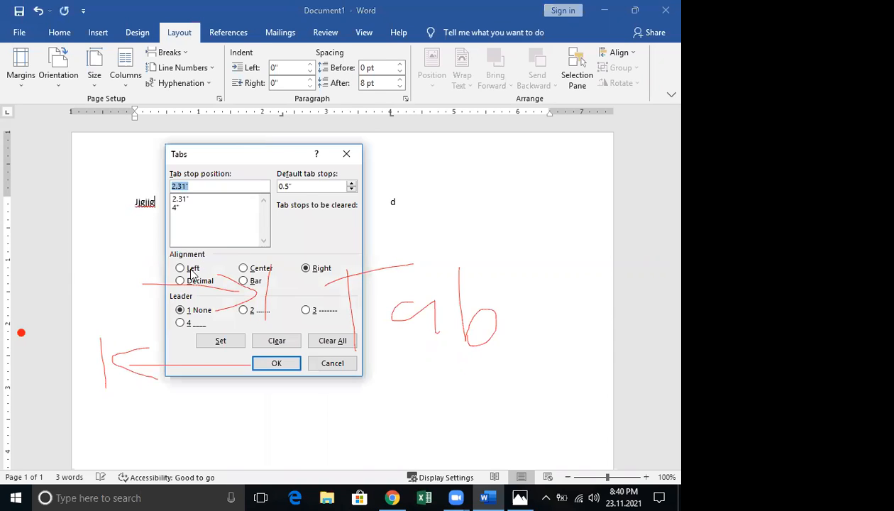
pyautogui.click(332, 370)
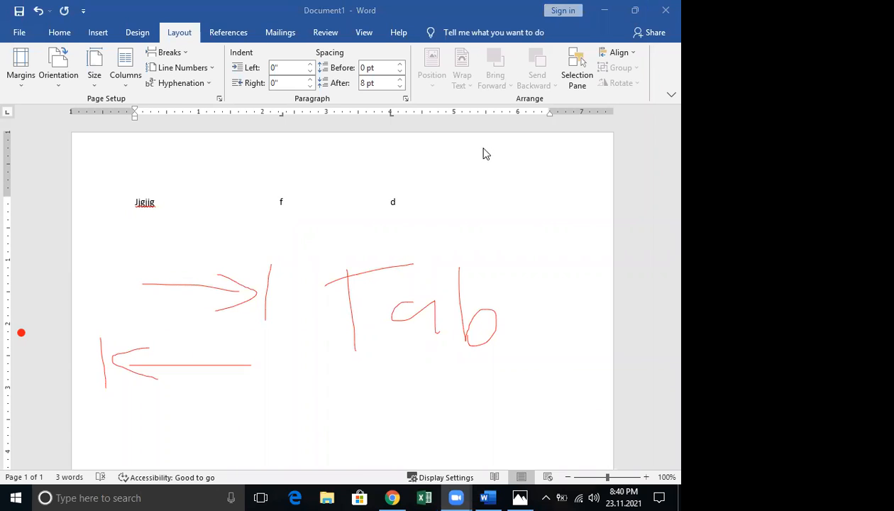
pyautogui.click(282, 116)
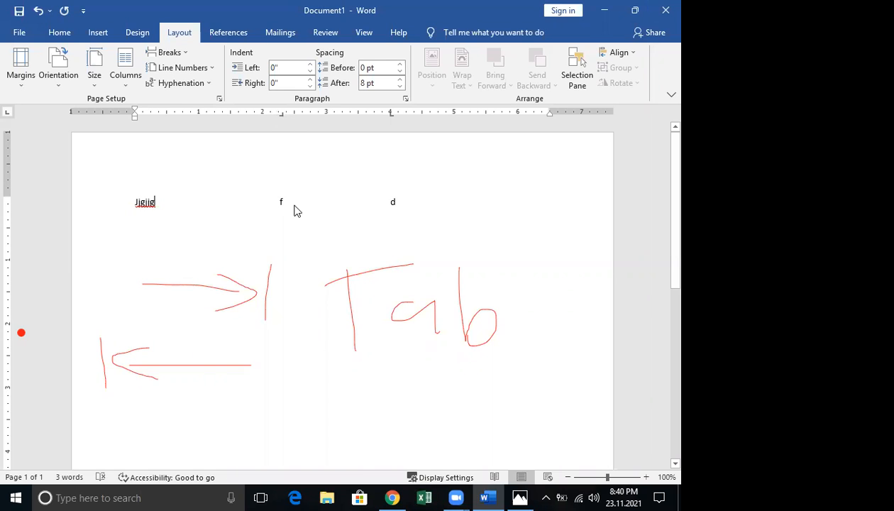
pyautogui.click(332, 340)
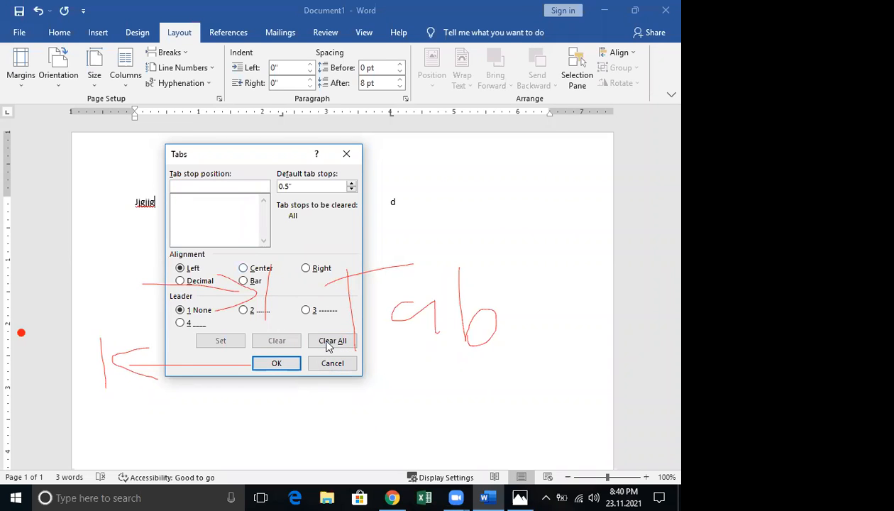
pyautogui.click(289, 364)
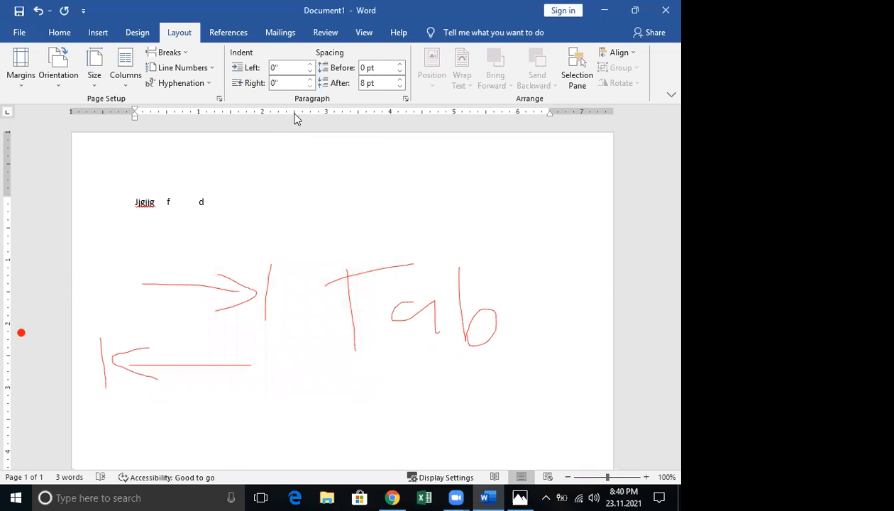
# Add left tabs at 2.5" and 5", clear the 5" stop, then add a stop near 4.1"
pyautogui.click(295, 112)
pyautogui.click(455, 112)
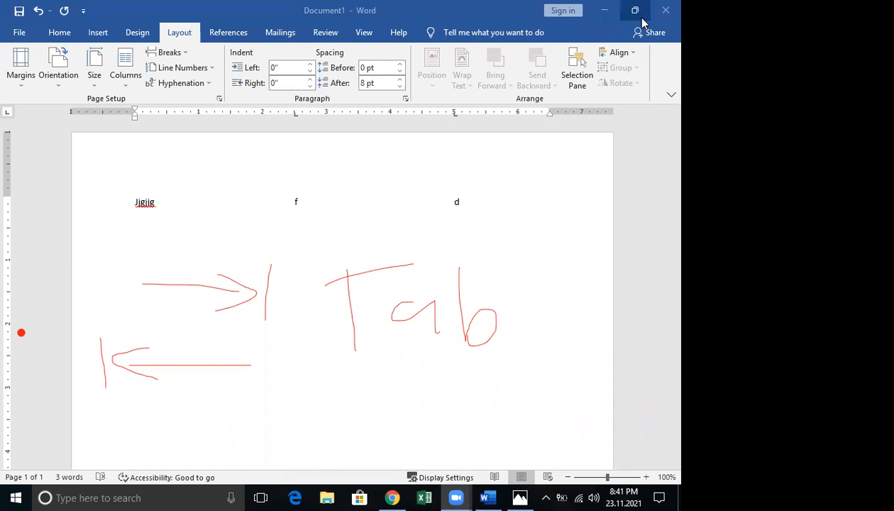
pyautogui.doubleClick(295, 114)
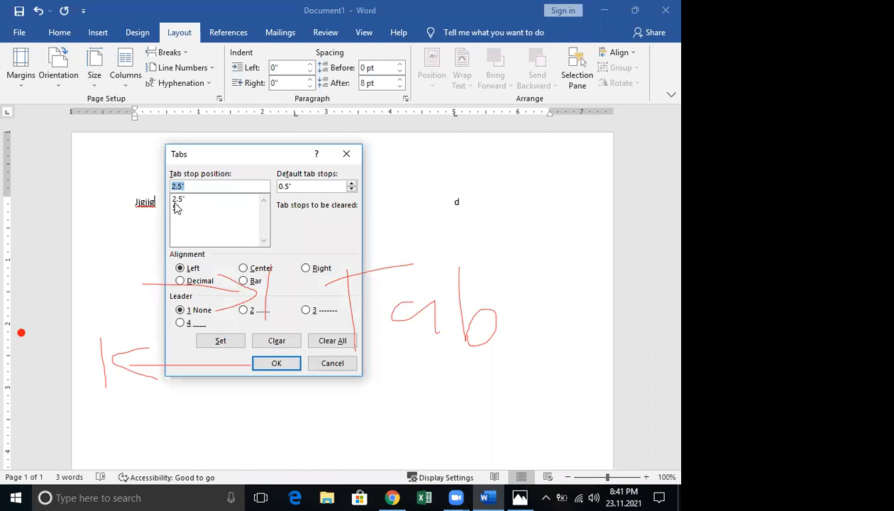
pyautogui.click(204, 209)
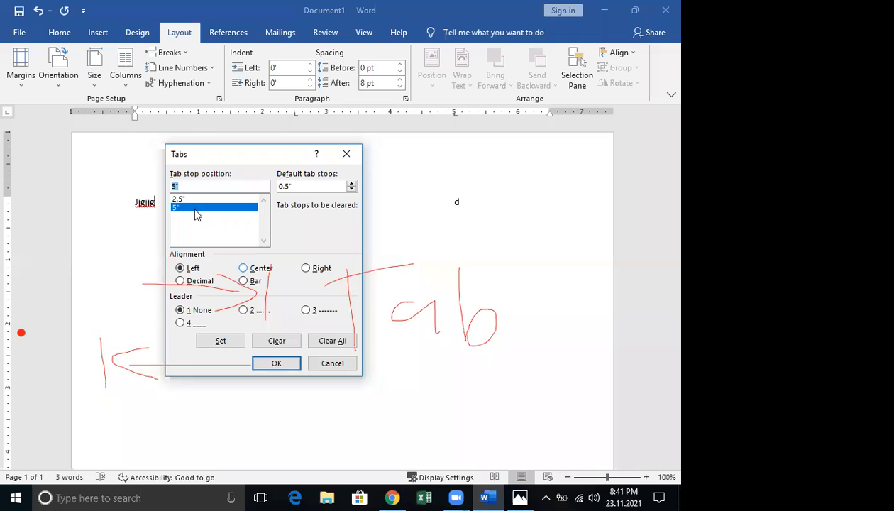
pyautogui.click(276, 340)
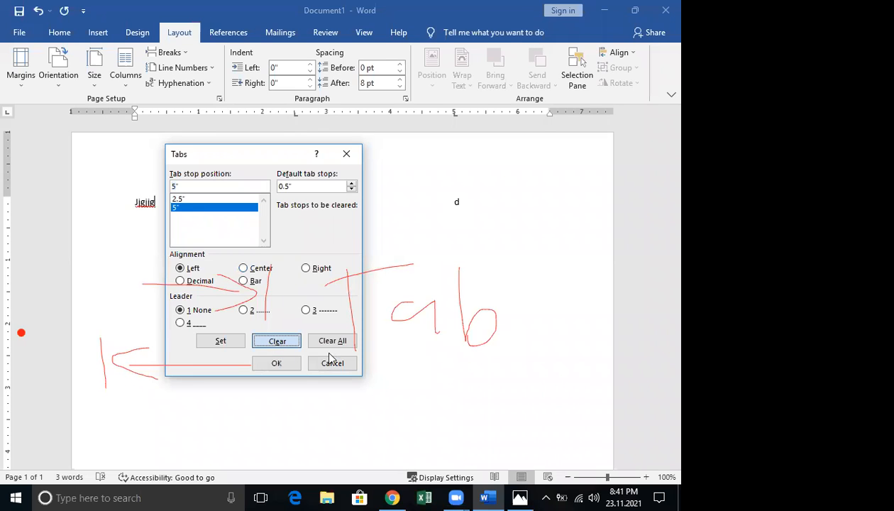
pyautogui.click(275, 362)
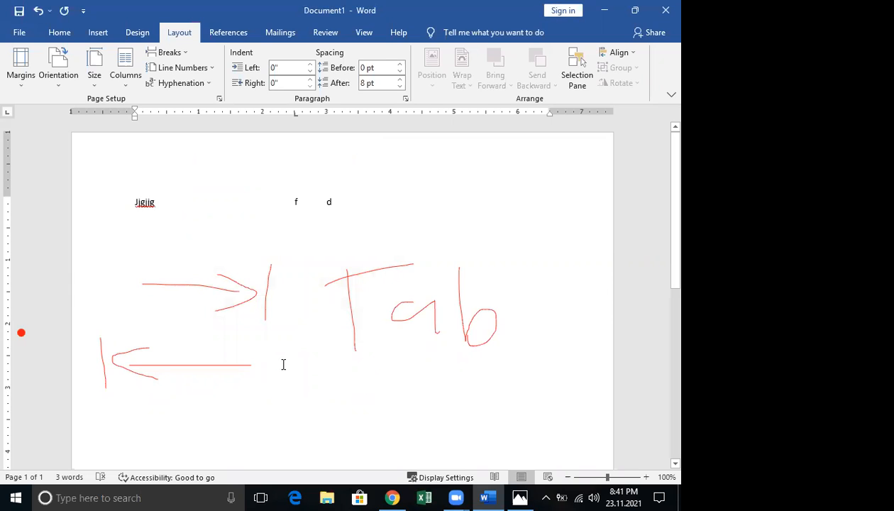
pyautogui.click(398, 114)
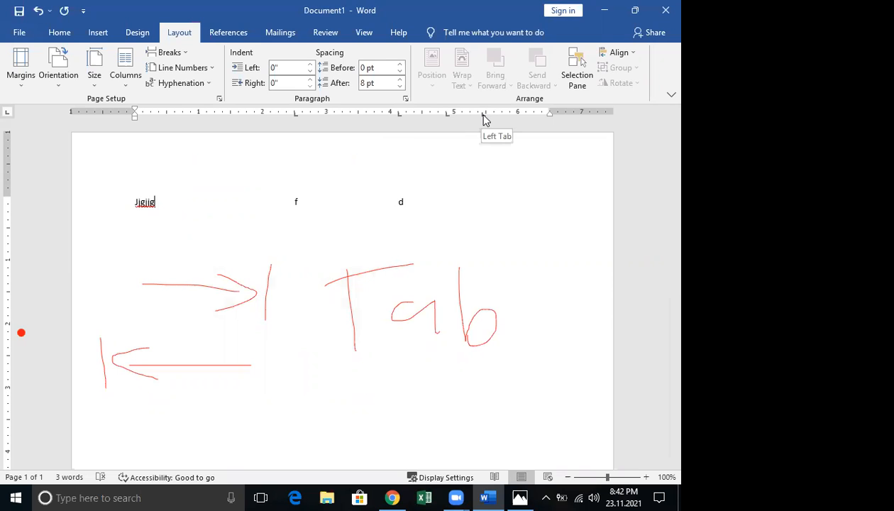
# Clear the 4.88" and 5.44" tab stops, then close Word without saving
pyautogui.doubleClick(482, 116)
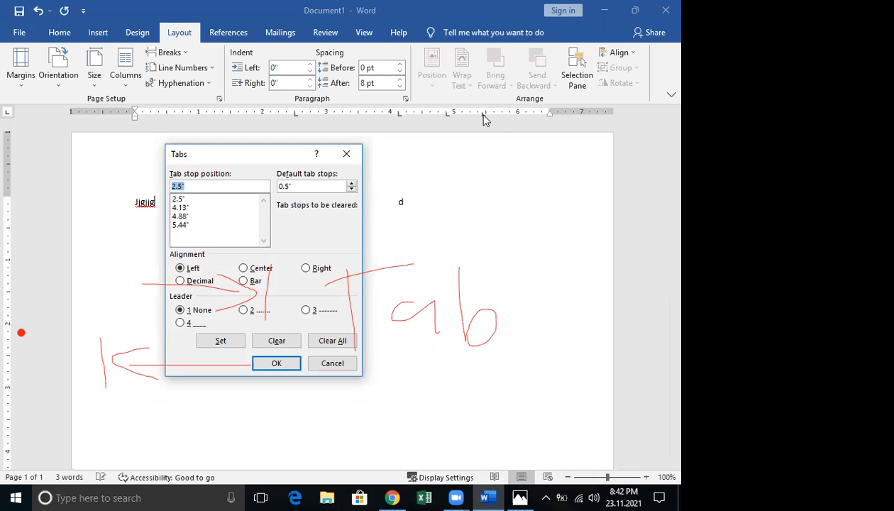
pyautogui.click(184, 216)
pyautogui.click(277, 341)
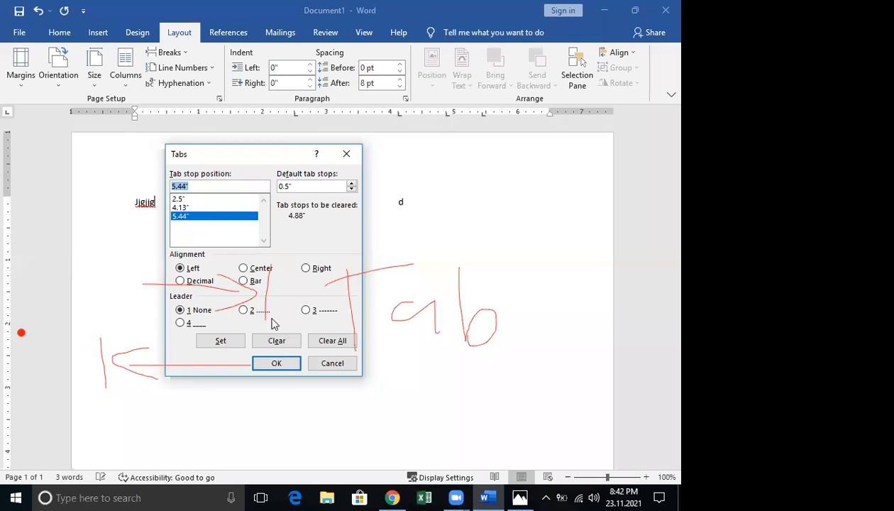
pyautogui.click(277, 344)
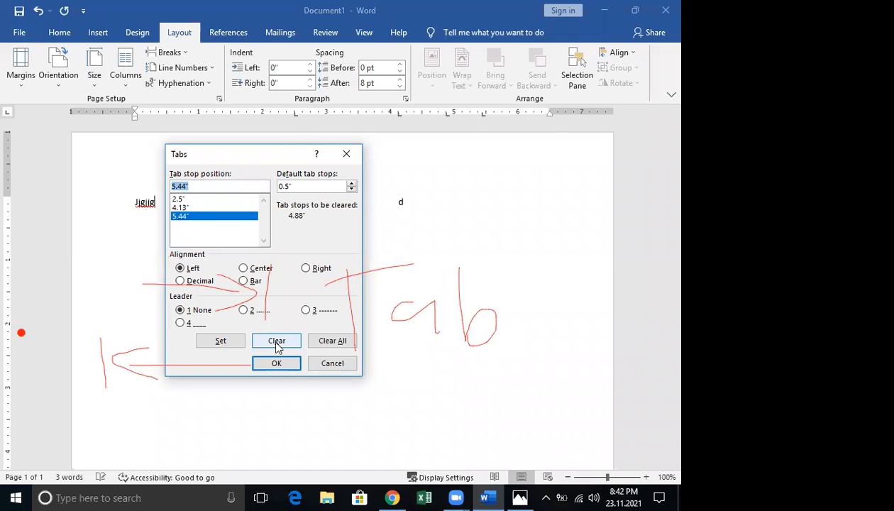
pyautogui.click(280, 362)
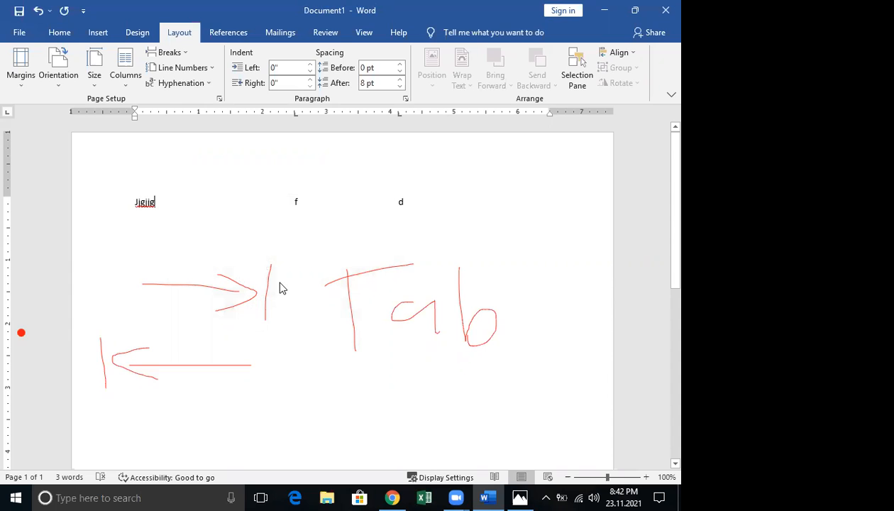
pyautogui.click(654, 10)
pyautogui.click(341, 275)
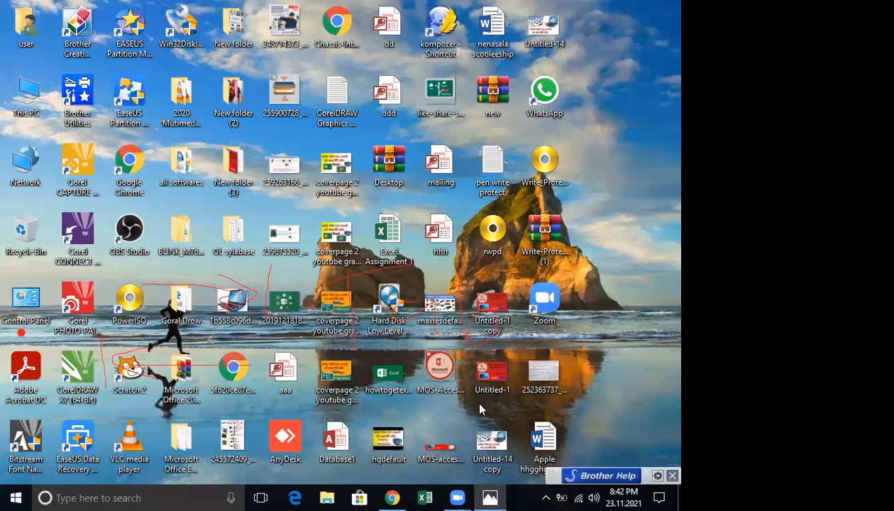
# Browse This PC > Local Disk (D:) > lahiru excel > CCS and select document 6
pyautogui.doubleClick(21, 91)
pyautogui.doubleClick(380, 185)
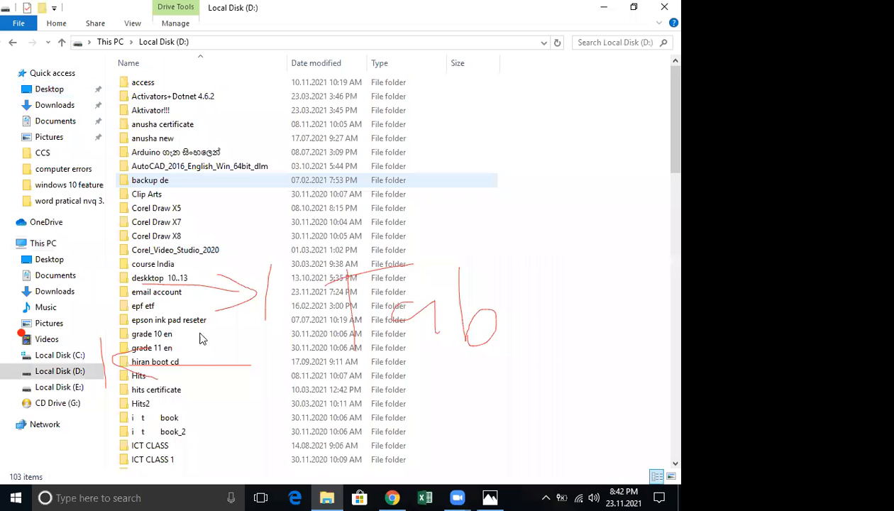
pyautogui.scroll(-1, 200, 347)
pyautogui.scroll(-3, 165, 315)
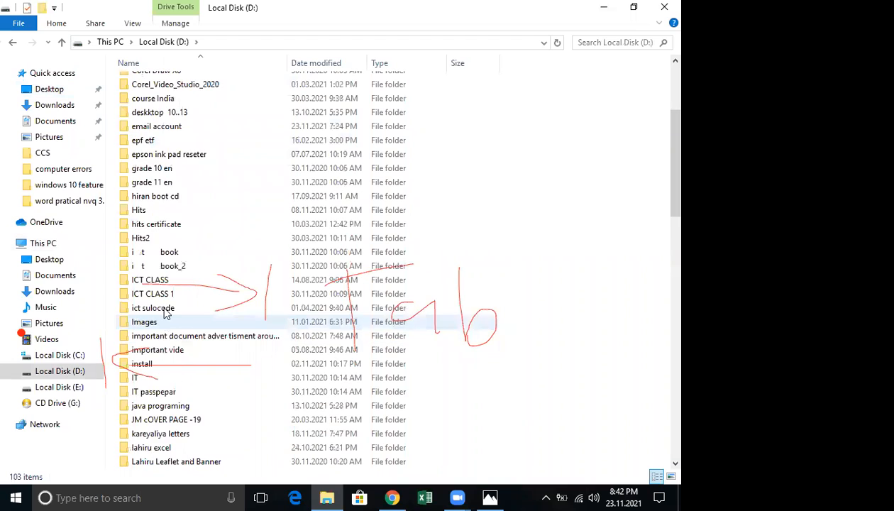
pyautogui.scroll(-2, 166, 314)
pyautogui.press('l')
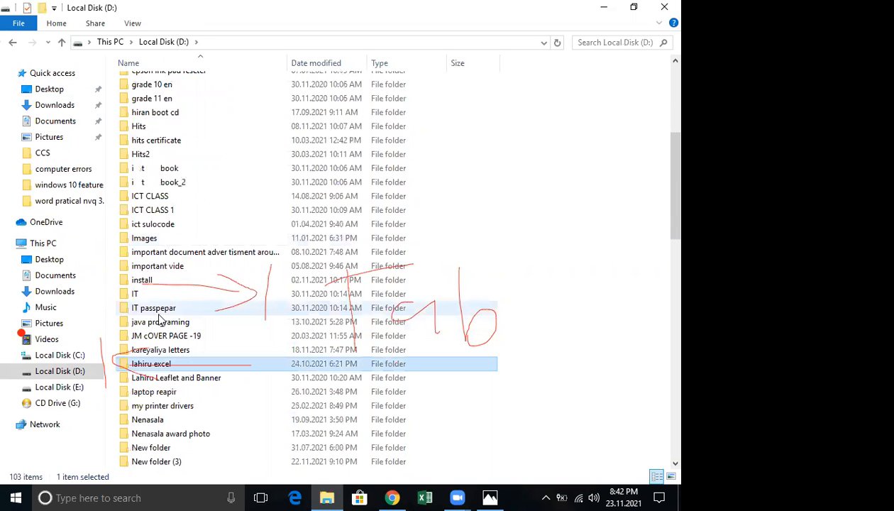
pyautogui.doubleClick(165, 366)
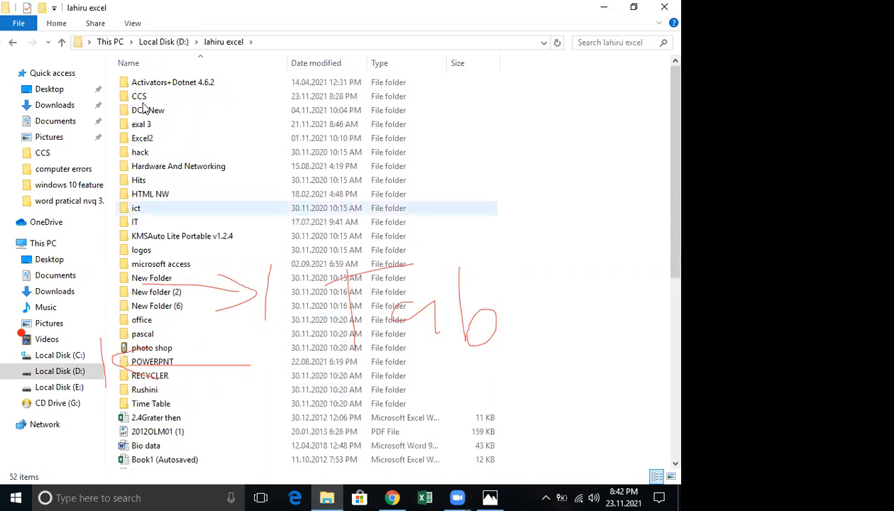
pyautogui.doubleClick(139, 99)
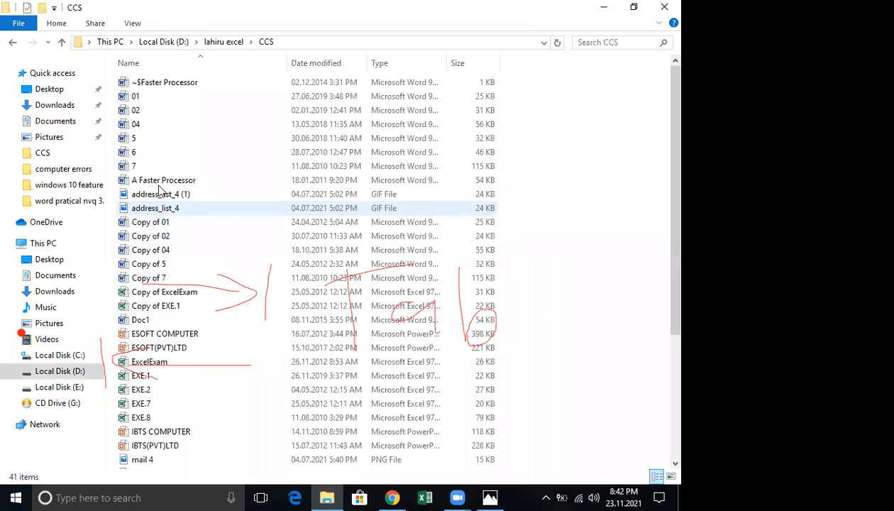
pyautogui.click(139, 153)
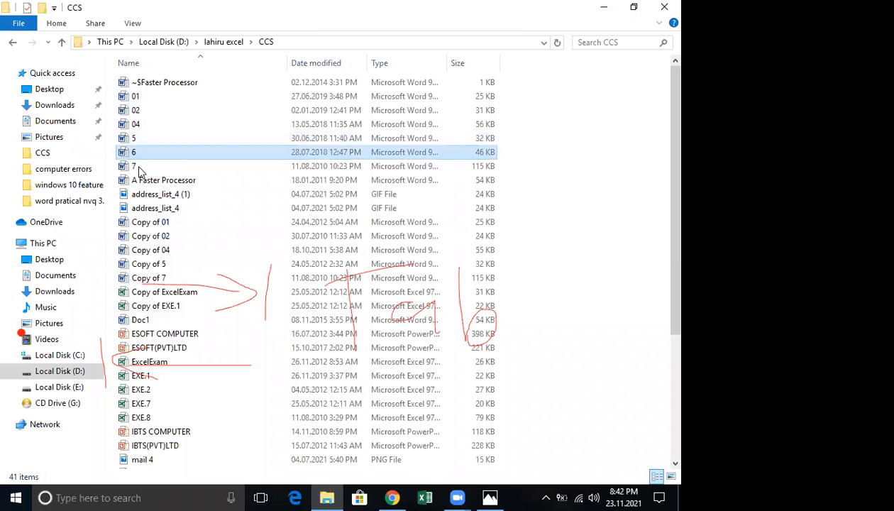
# Open document 6 in Word, scroll through it, and close it
pyautogui.press('Return')
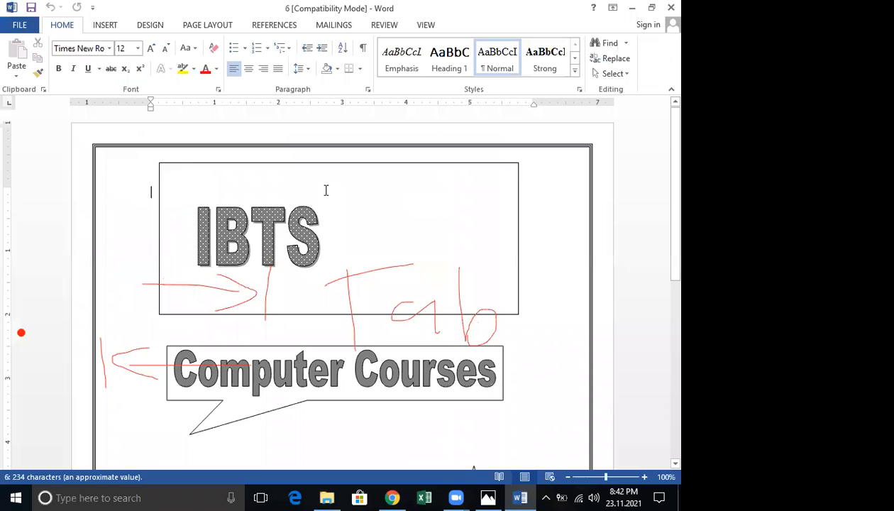
pyautogui.scroll(-5, 326, 192)
pyautogui.scroll(-5, 327, 201)
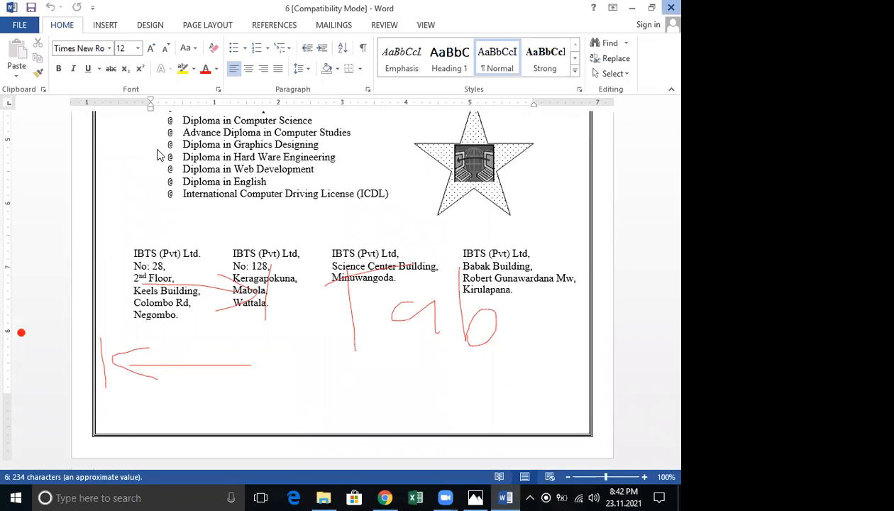
pyautogui.hotkey('alt', 'F4')
# Open documents 7, 04 and 02 from the CCS folder in turn, closing each
pyautogui.doubleClick(139, 166)
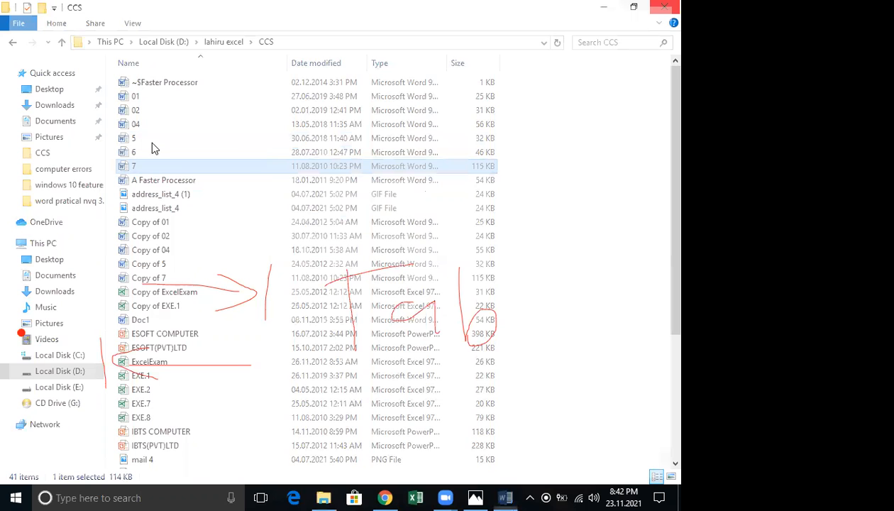
pyautogui.click(140, 125)
pyautogui.doubleClick(142, 124)
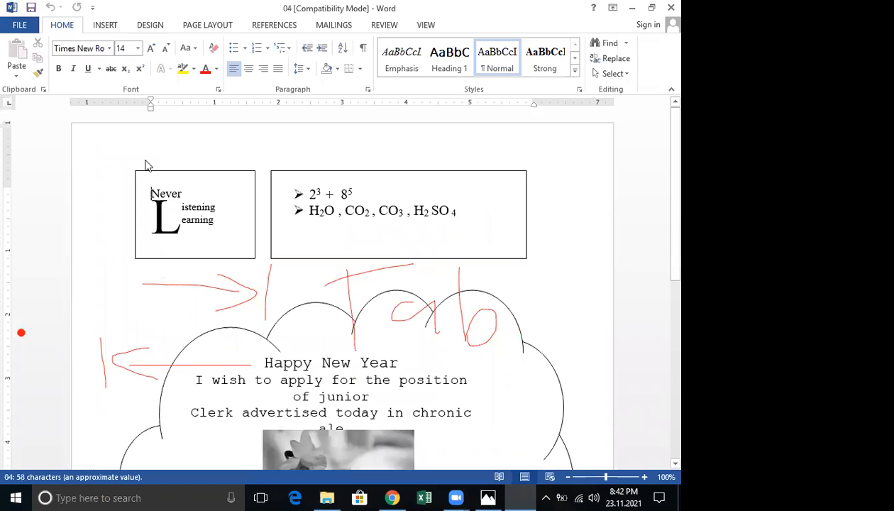
pyautogui.hotkey('alt', 'F4')
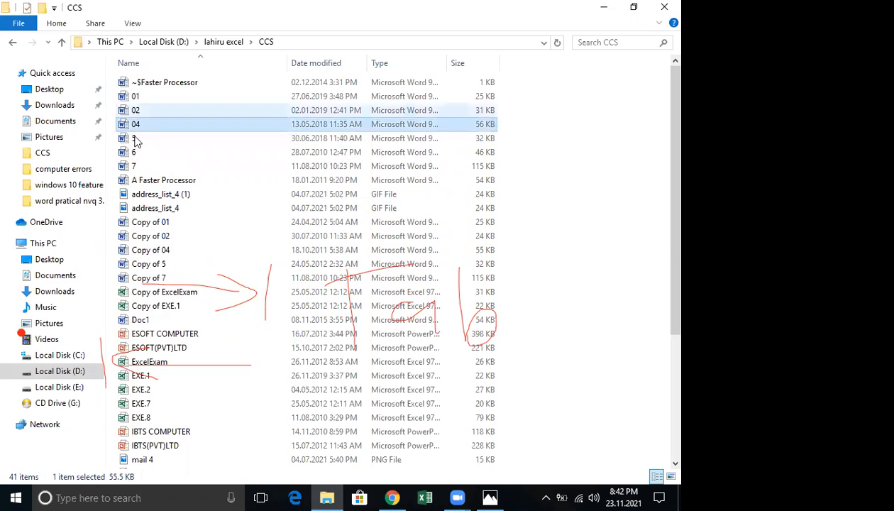
pyautogui.doubleClick(139, 111)
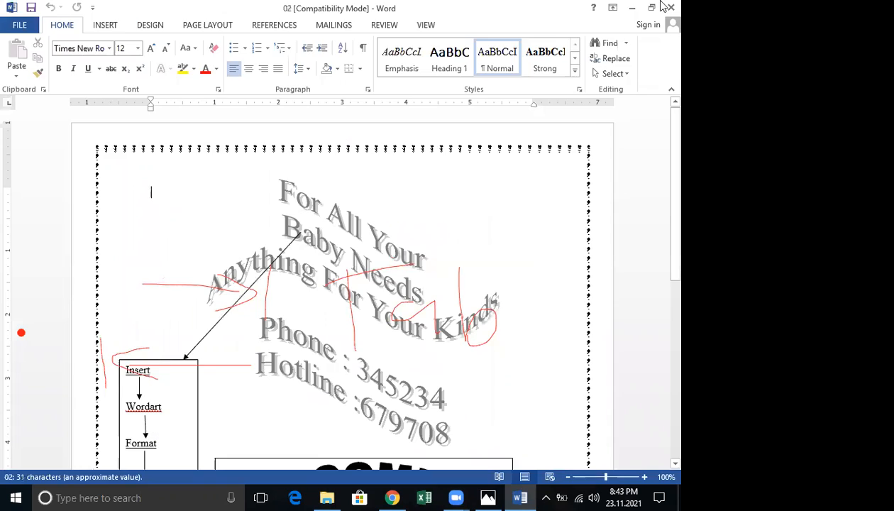
pyautogui.hotkey('alt', 'F4')
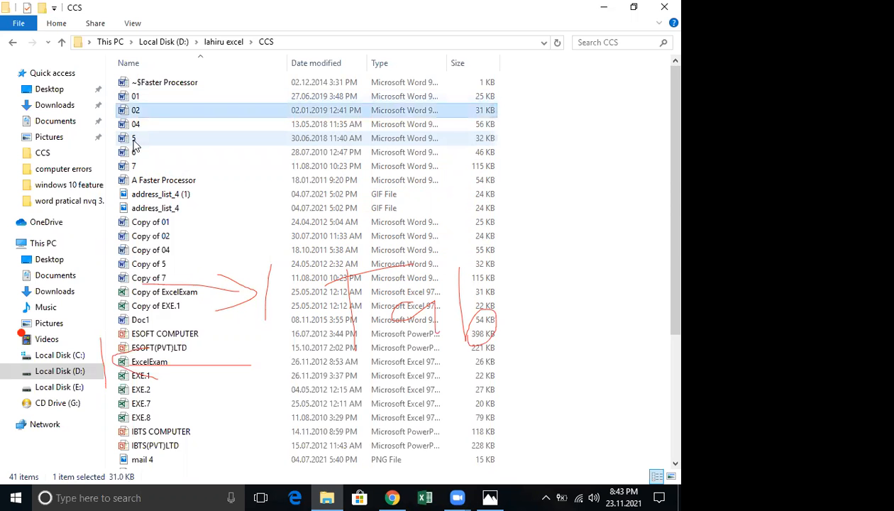
# Open document 5, close it, and select the A Faster Processor file
pyautogui.doubleClick(136, 142)
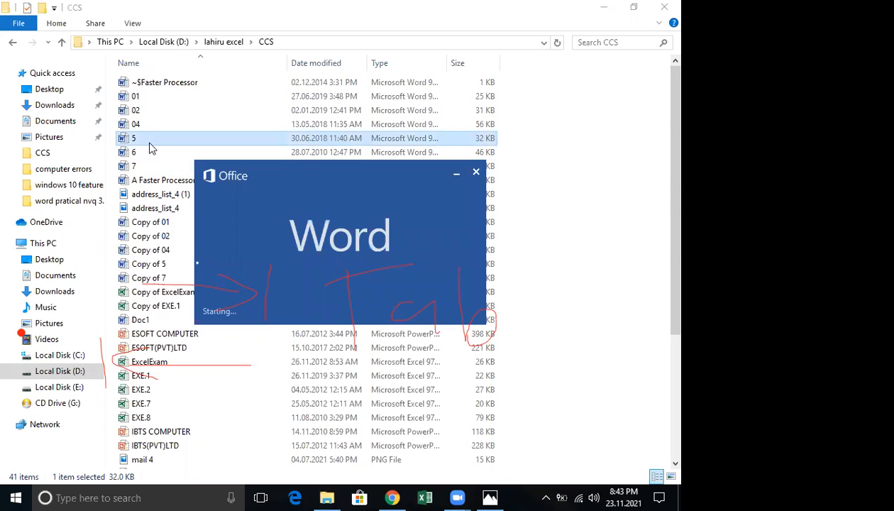
pyautogui.scroll(-10, 358, 216)
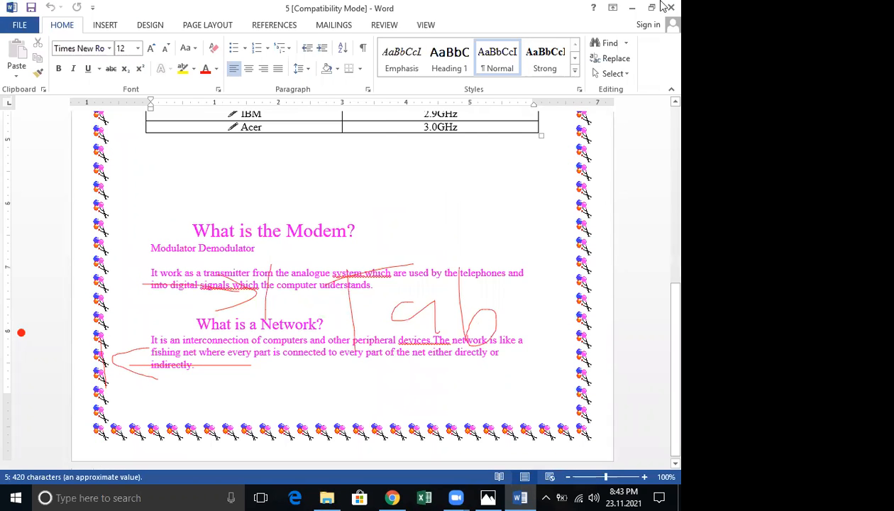
pyautogui.hotkey('alt', 'F4')
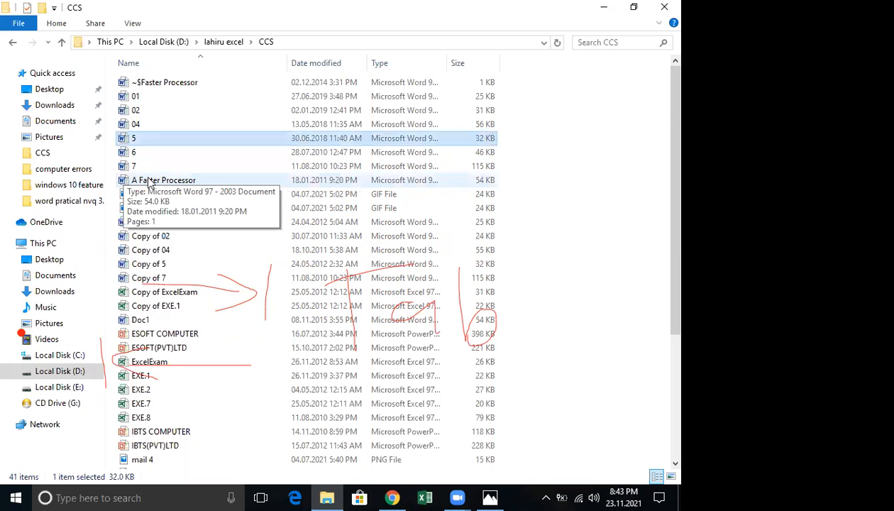
pyautogui.click(148, 182)
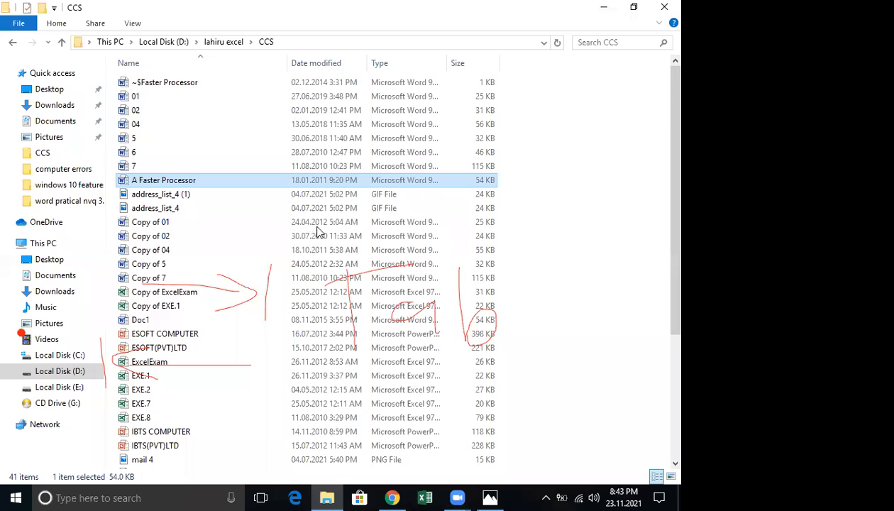
# Open A Faster Processor in Word and scroll through its pages
pyautogui.press('Return')
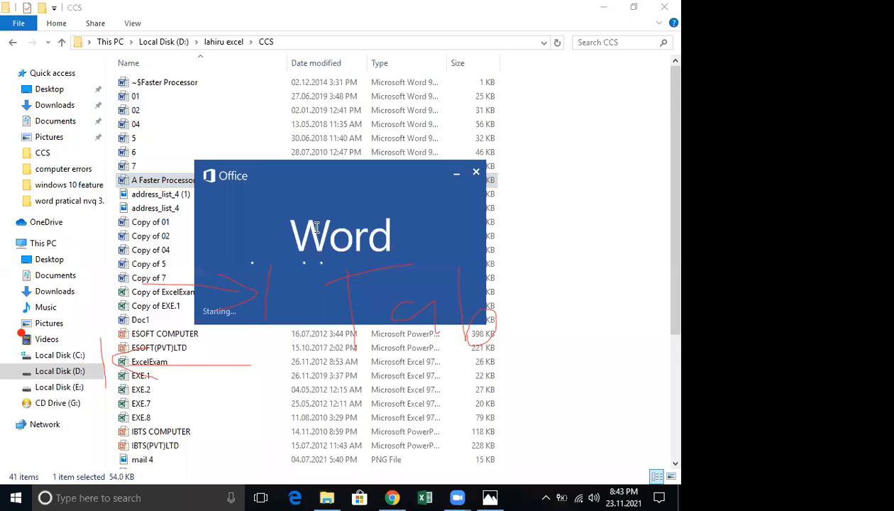
pyautogui.scroll(-5, 311, 229)
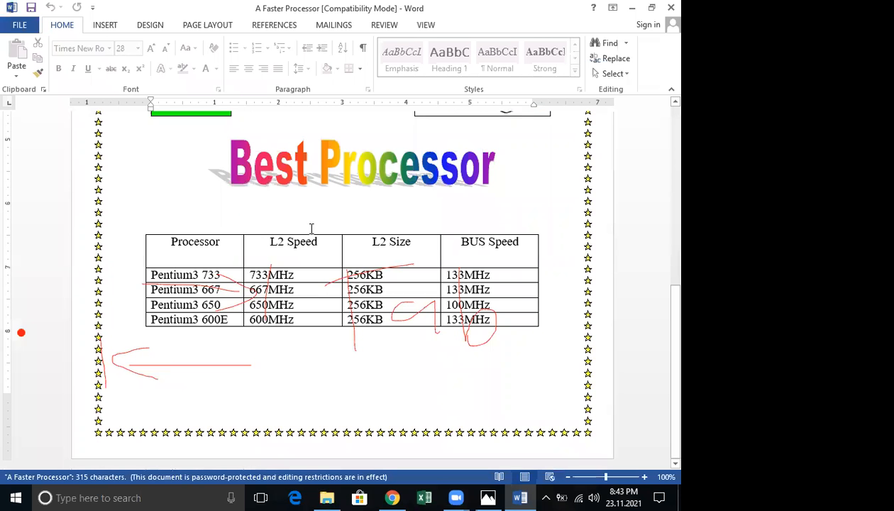
pyautogui.scroll(10, 311, 229)
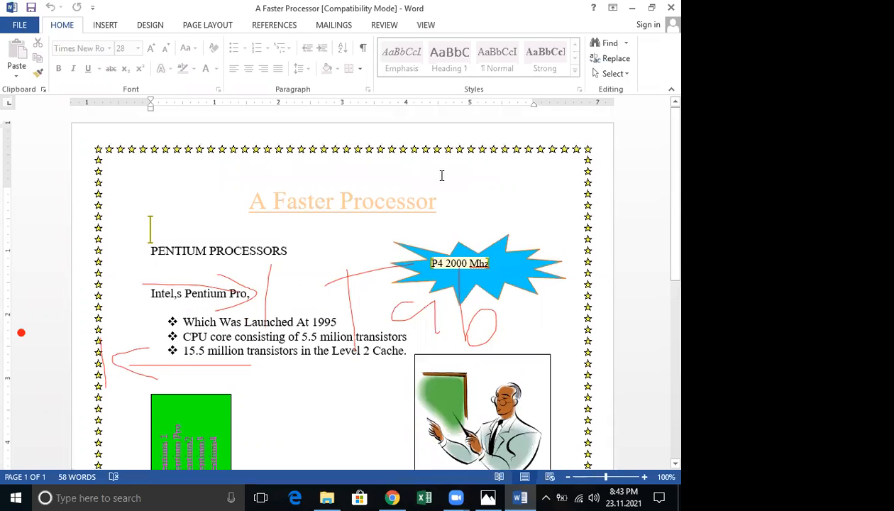
pyautogui.scroll(-5, 411, 198)
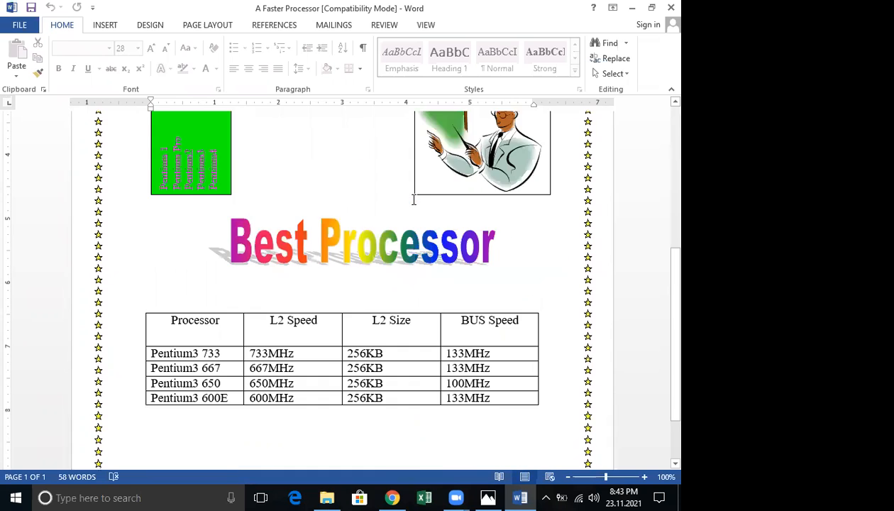
pyautogui.scroll(-2, 373, 218)
pyautogui.scroll(1, 371, 220)
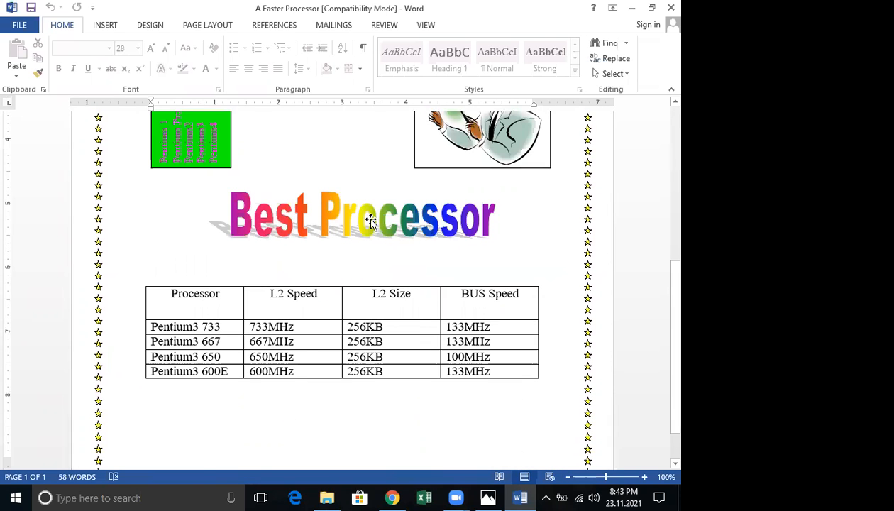
pyautogui.scroll(2, 371, 221)
pyautogui.scroll(3, 369, 222)
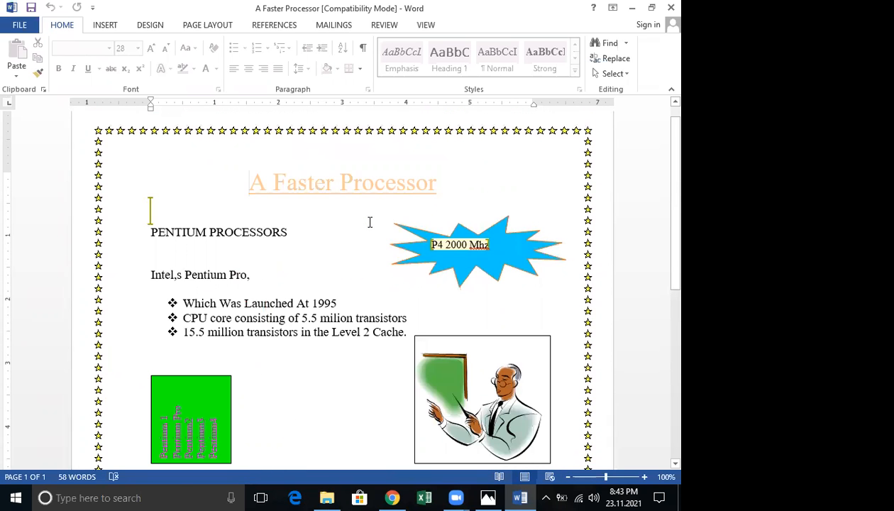
pyautogui.scroll(1, 369, 222)
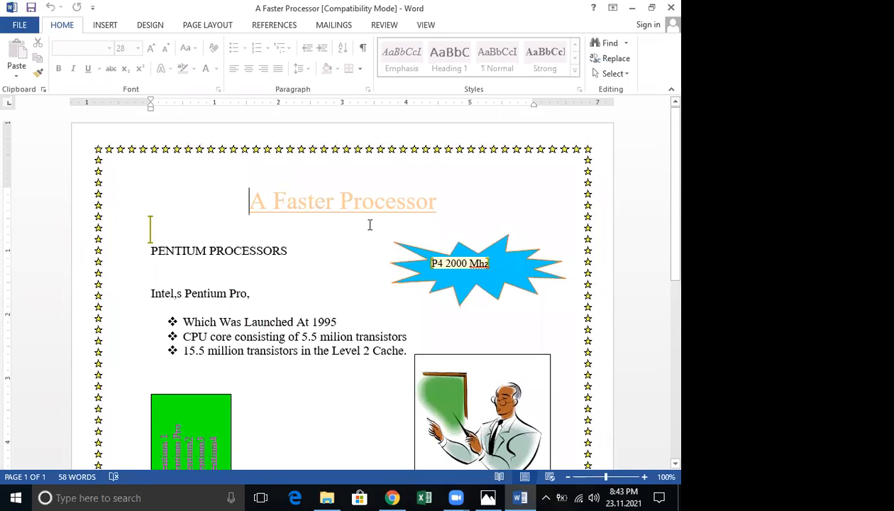
pyautogui.scroll(-1, 369, 225)
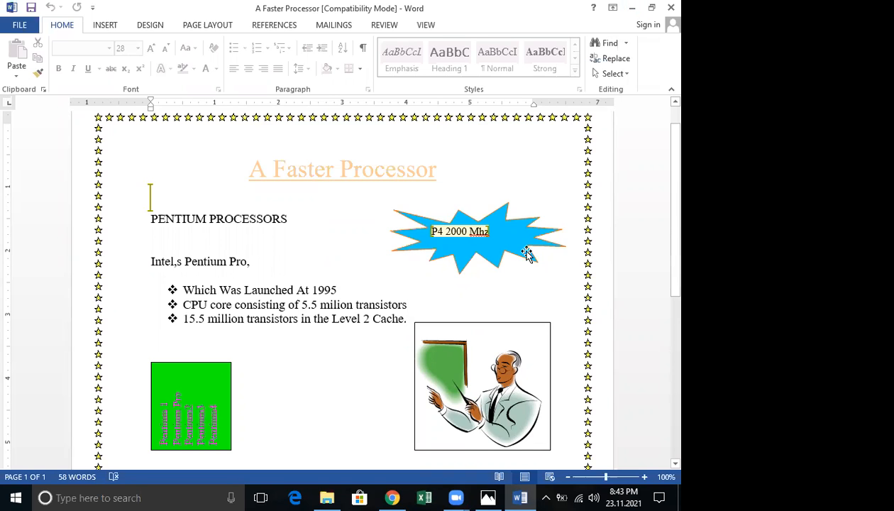
pyautogui.scroll(-3, 527, 254)
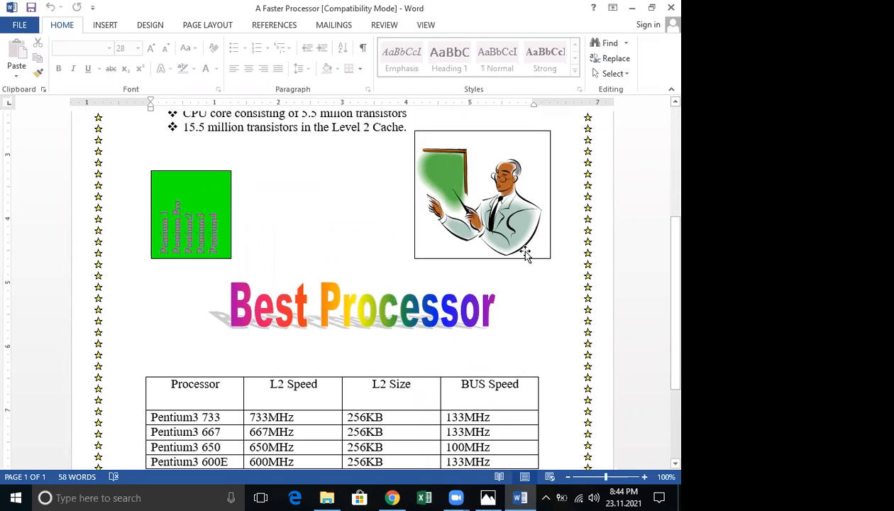
pyautogui.scroll(-1, 526, 253)
pyautogui.scroll(-2, 526, 252)
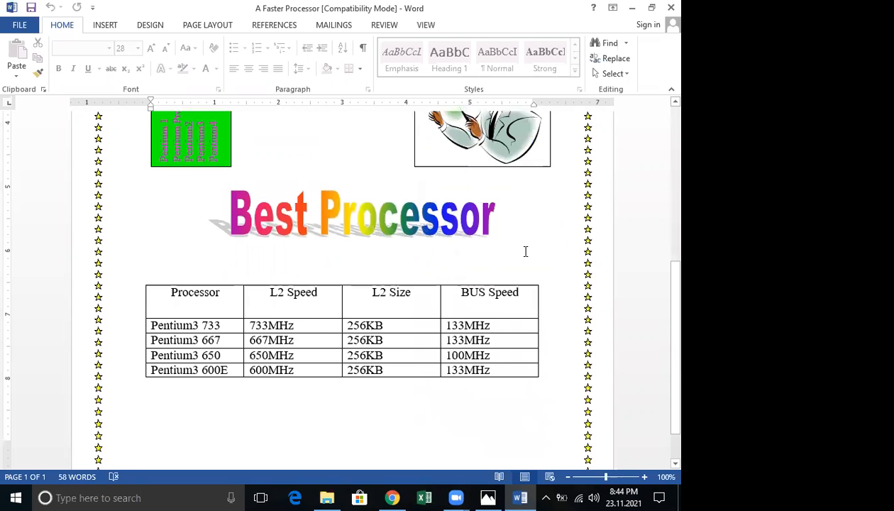
pyautogui.scroll(-2, 525, 251)
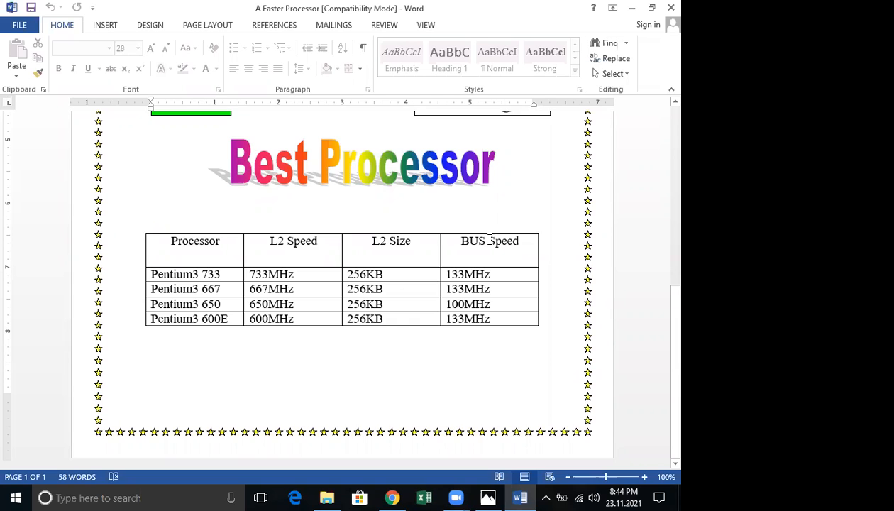
# Close the document and copy the A Faster Processor file in File Explorer
pyautogui.click(669, 8)
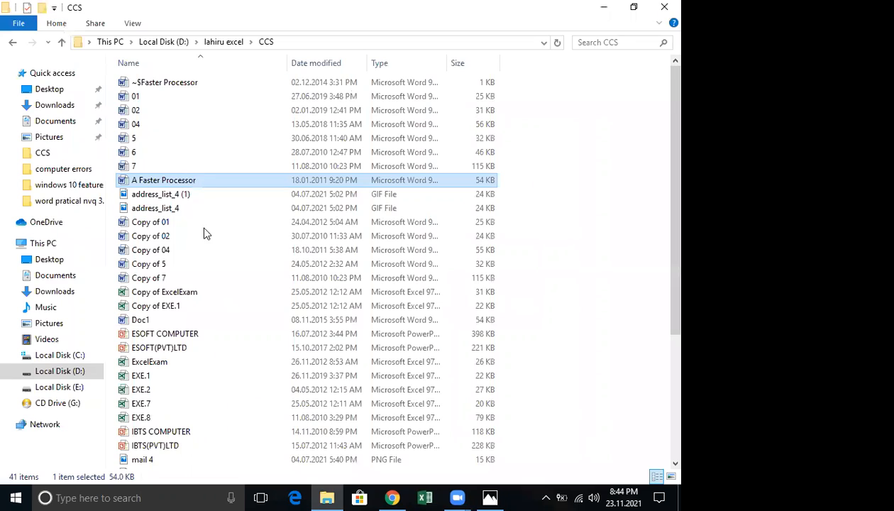
pyautogui.rightClick(202, 181)
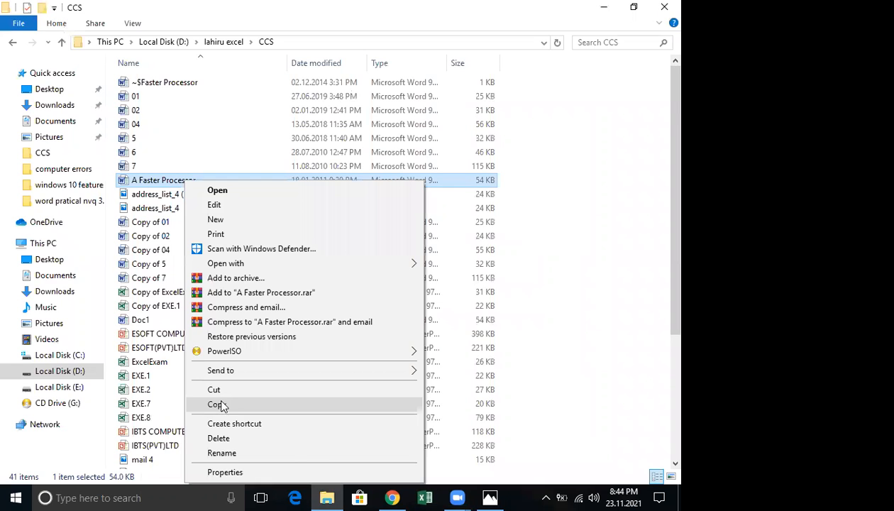
pyautogui.click(220, 404)
# Open Doc1, glance through it, then show Local Disk (D:) in File Explorer
pyautogui.doubleClick(138, 323)
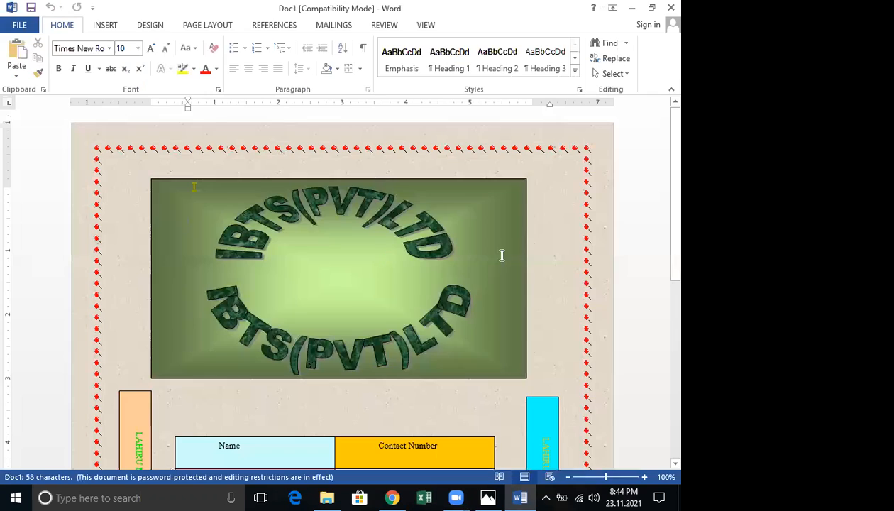
pyautogui.scroll(-8, 499, 254)
pyautogui.scroll(3, 497, 257)
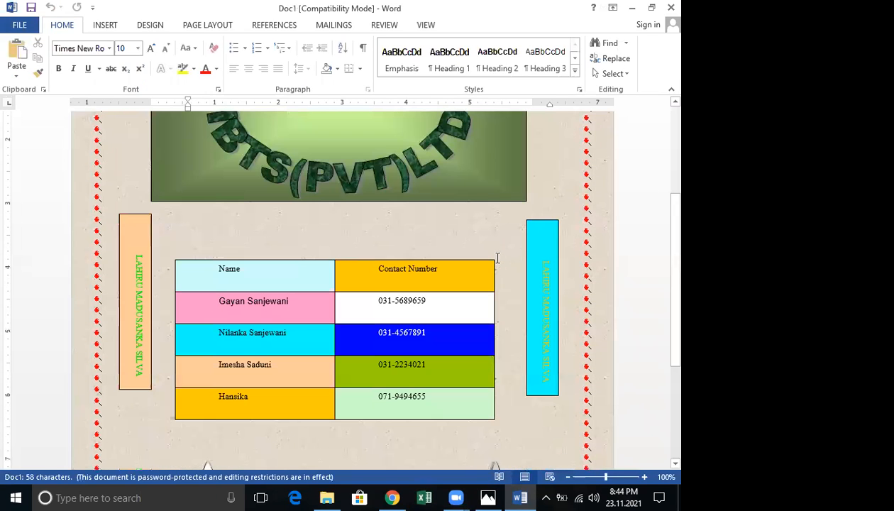
pyautogui.scroll(3, 322, 399)
pyautogui.click(322, 399)
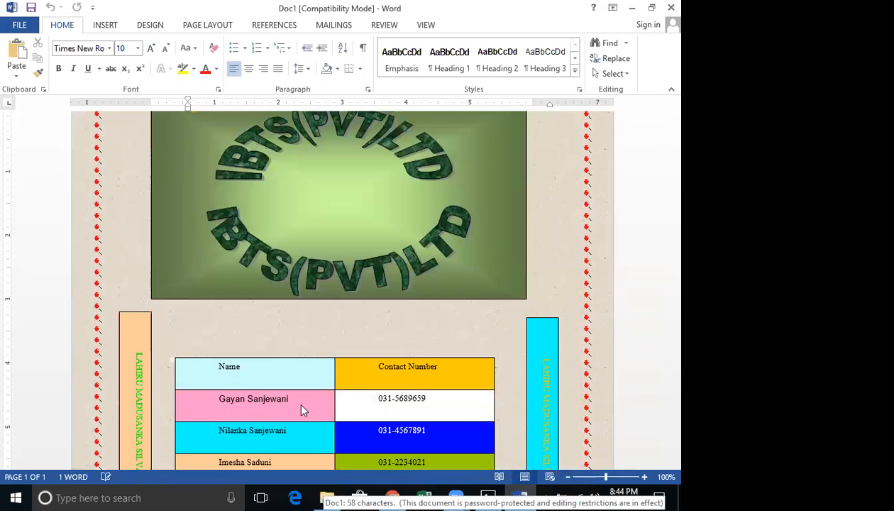
pyautogui.click(327, 497)
pyautogui.click(66, 371)
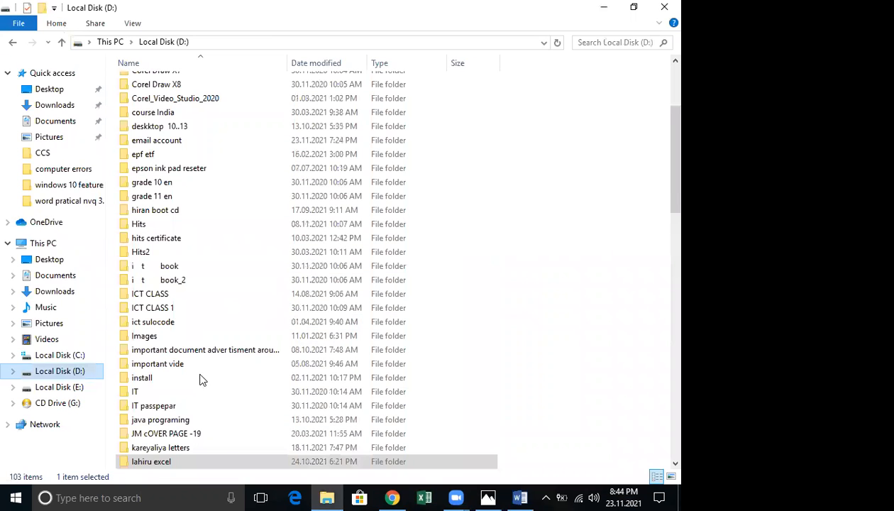
# Open OL sylabase and look through its subfolders, ending in word,excel,powerpoint
pyautogui.scroll(-8, 192, 369)
pyautogui.click(157, 252)
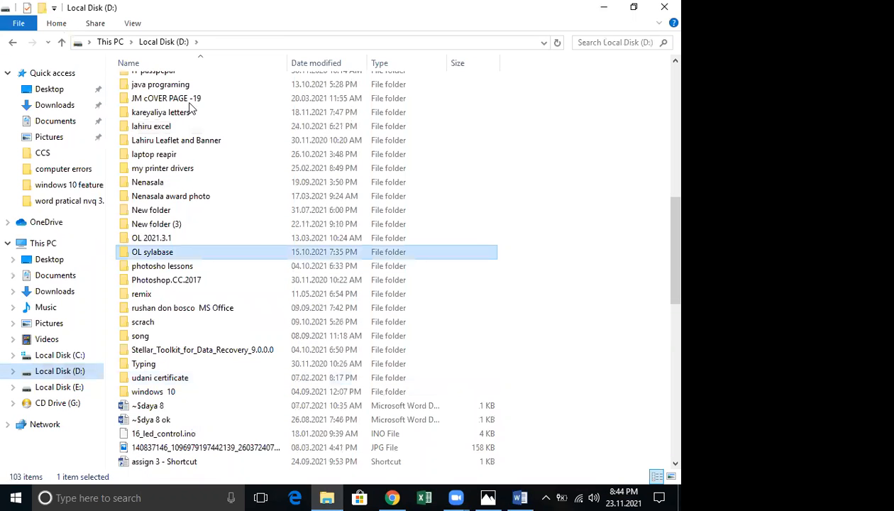
pyautogui.press('Return')
pyautogui.press('w')
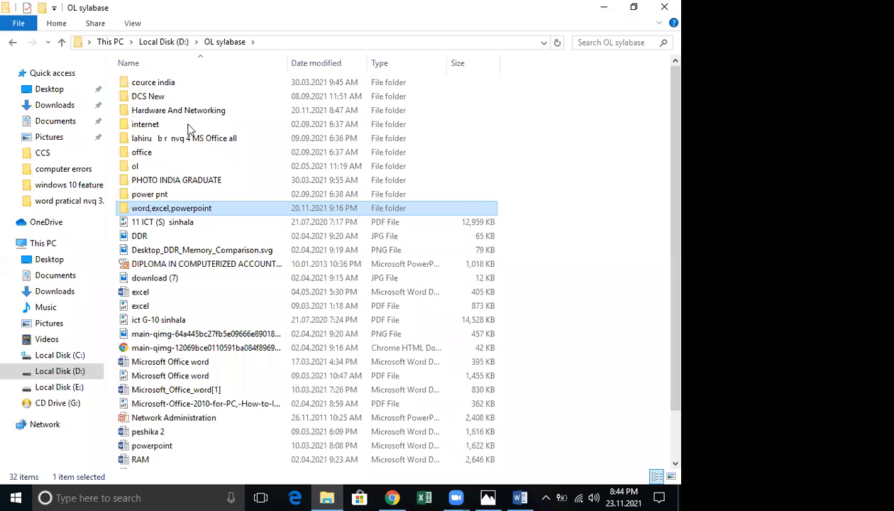
pyautogui.press('Return')
pyautogui.press('p')
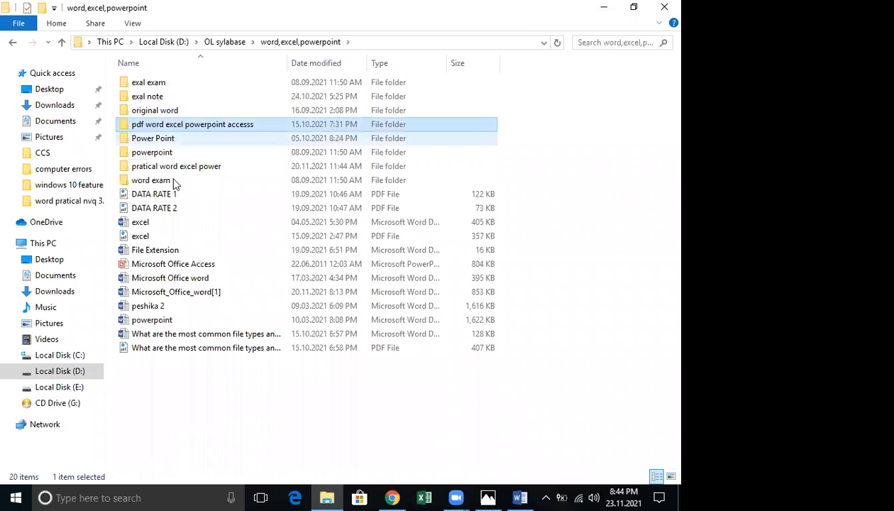
pyautogui.click(170, 180)
pyautogui.press('Return')
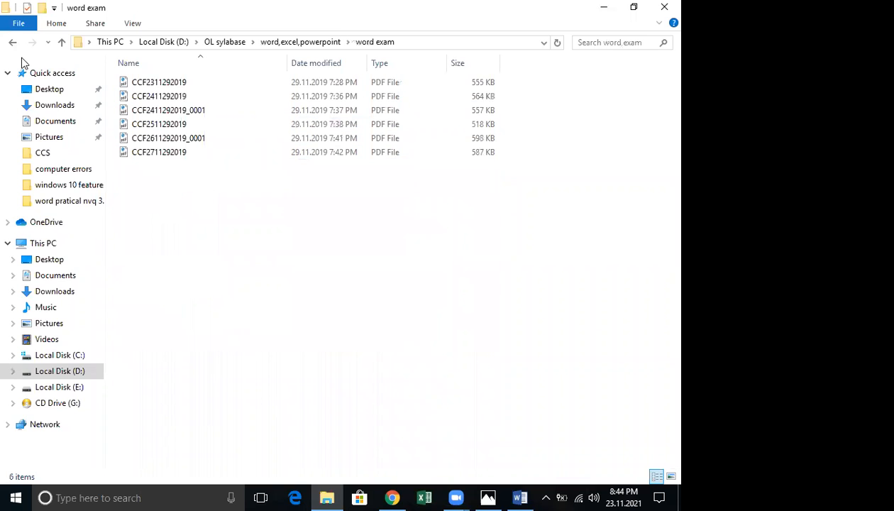
pyautogui.press('BackSpace')
pyautogui.doubleClick(196, 124)
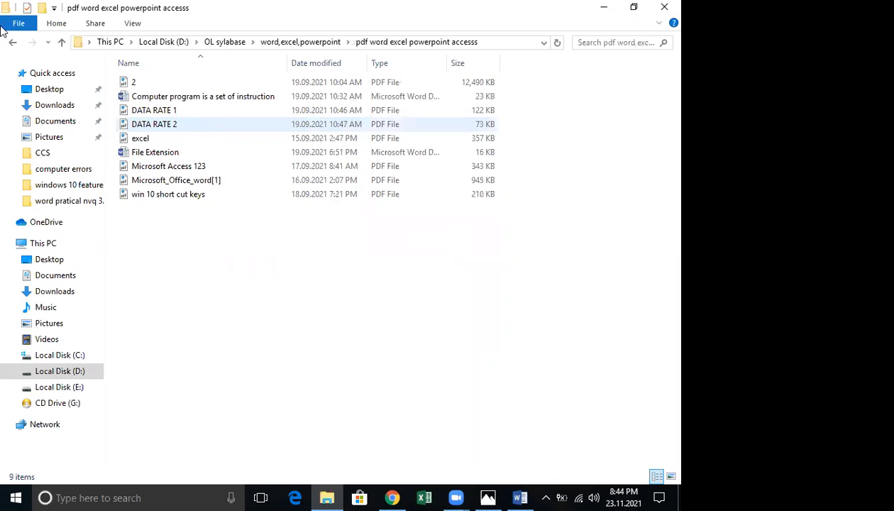
pyautogui.click(12, 43)
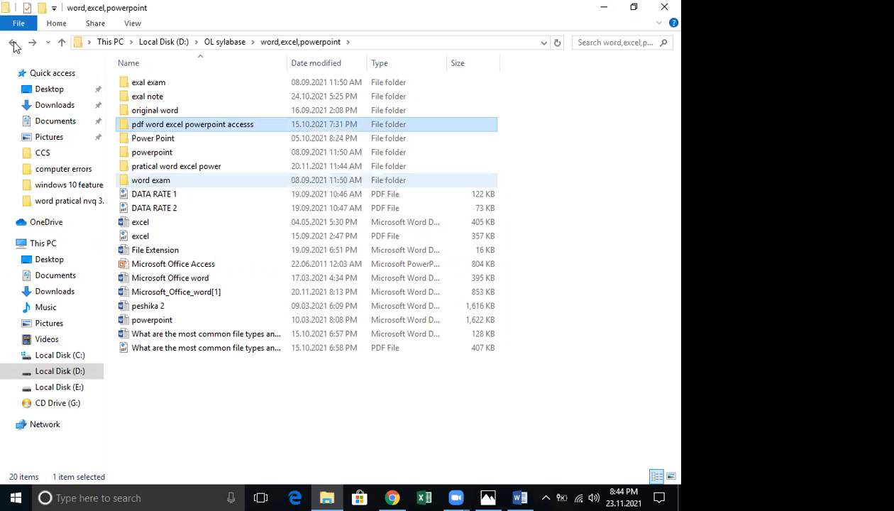
pyautogui.click(14, 45)
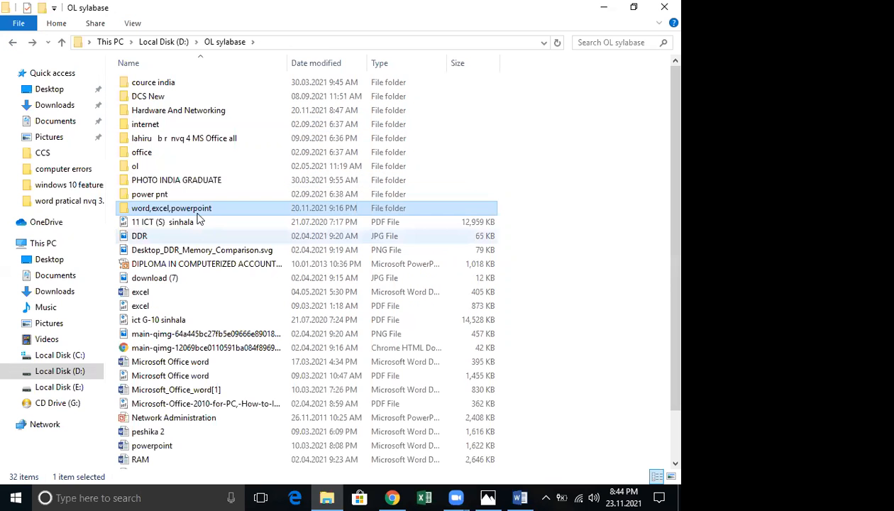
pyautogui.doubleClick(209, 142)
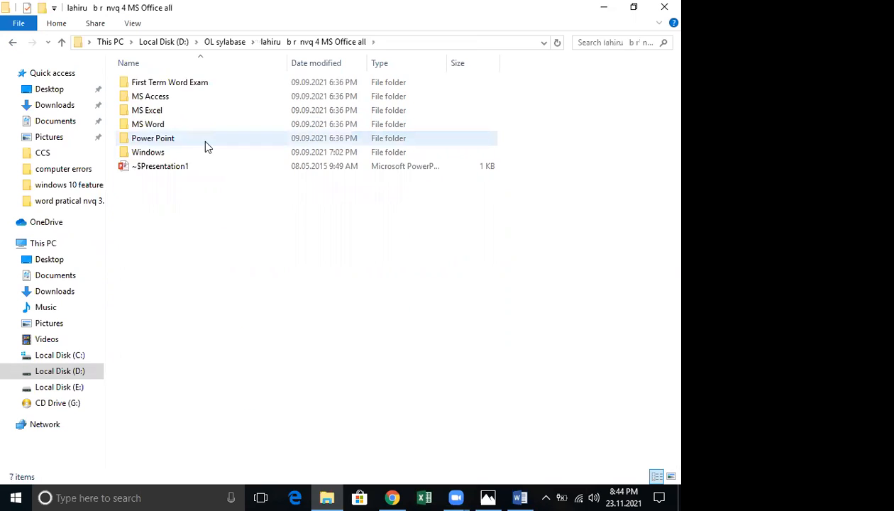
pyautogui.click(13, 43)
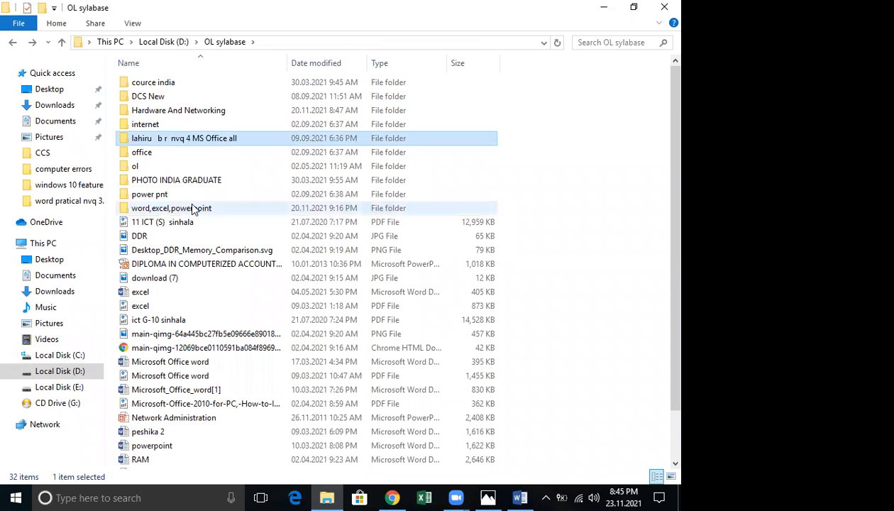
pyautogui.doubleClick(192, 210)
# Paste the A Faster Processor copy into pratical word excel power > word pratical nvq 3.4 > word
pyautogui.click(196, 168)
pyautogui.click(196, 168)
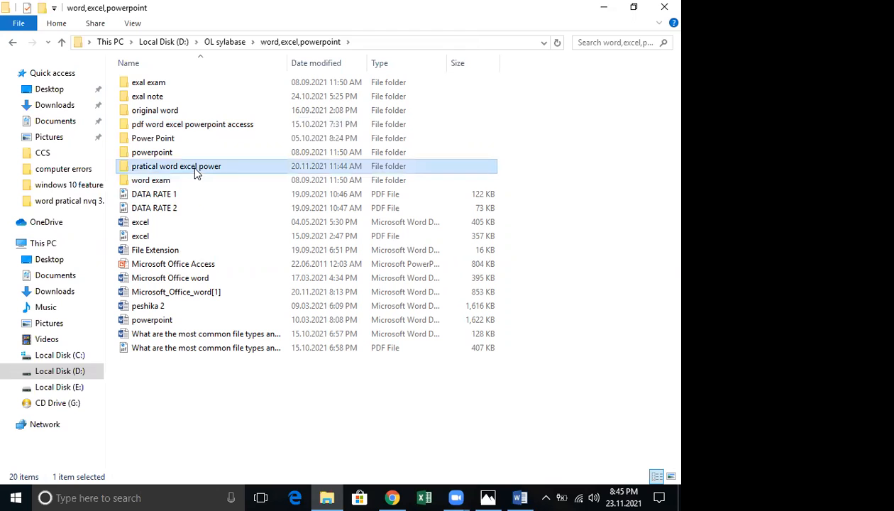
pyautogui.doubleClick(259, 169)
pyautogui.doubleClick(198, 96)
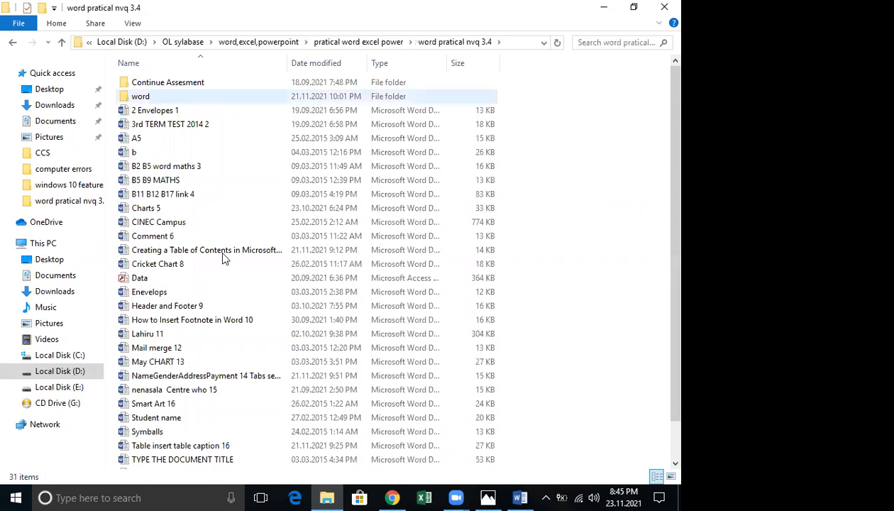
pyautogui.press('Return')
pyautogui.rightClick(178, 368)
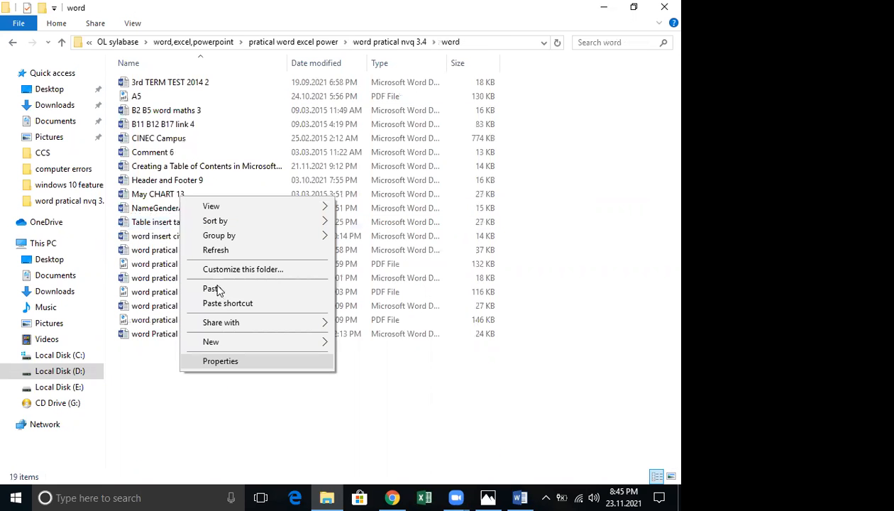
pyautogui.click(211, 289)
pyautogui.click(609, 7)
# Scroll through Doc1's bordered bunny contact table and rabbit images, then close Word
pyautogui.scroll(2, 558, 236)
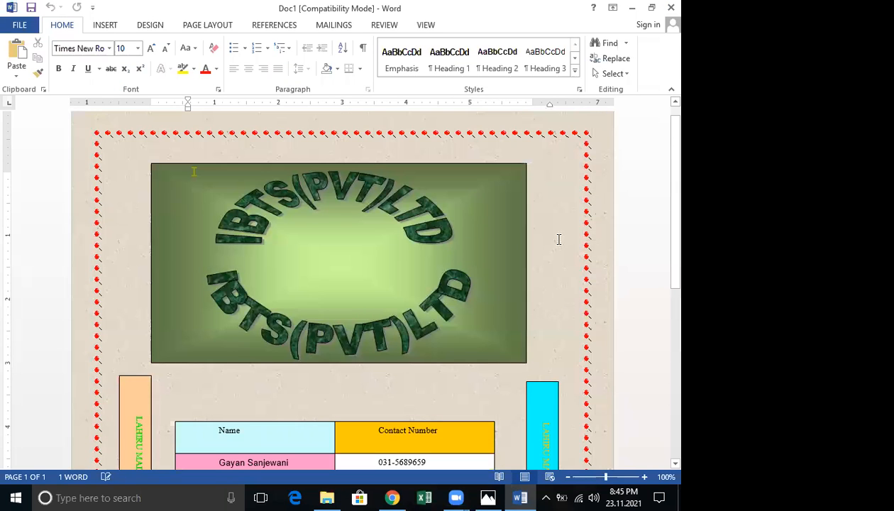
pyautogui.scroll(-1, 558, 240)
pyautogui.scroll(-1, 557, 240)
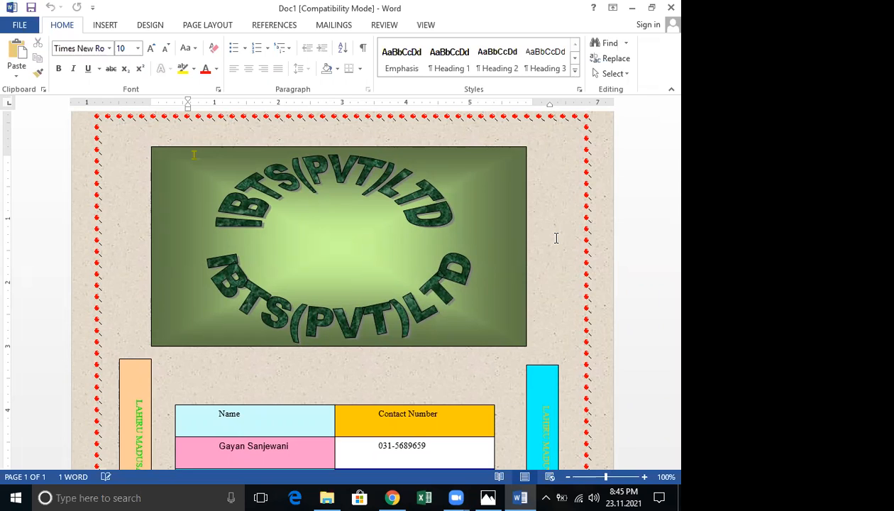
pyautogui.scroll(-3, 556, 238)
pyautogui.scroll(-2, 555, 241)
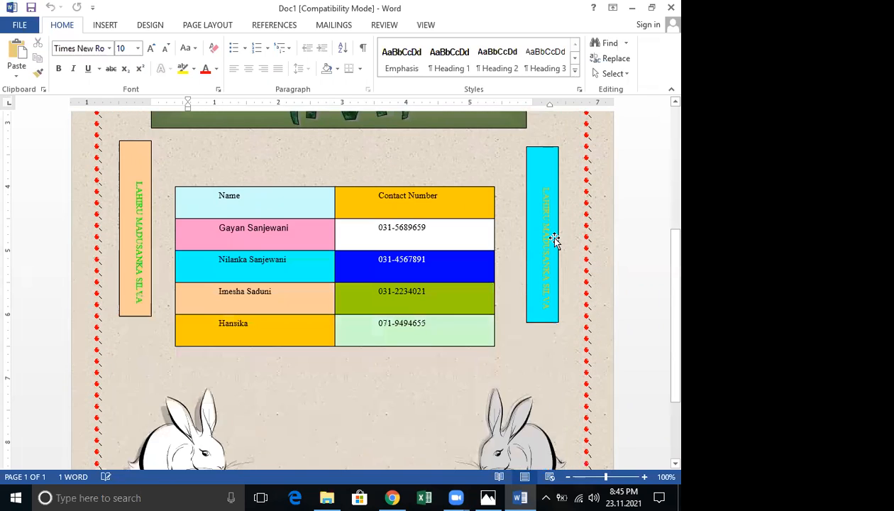
pyautogui.scroll(-1, 555, 240)
pyautogui.scroll(-1, 554, 240)
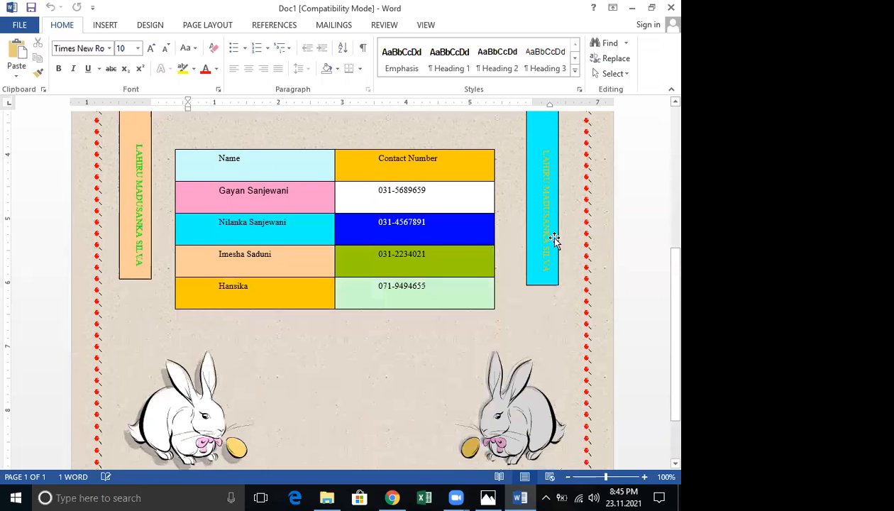
pyautogui.scroll(1, 555, 239)
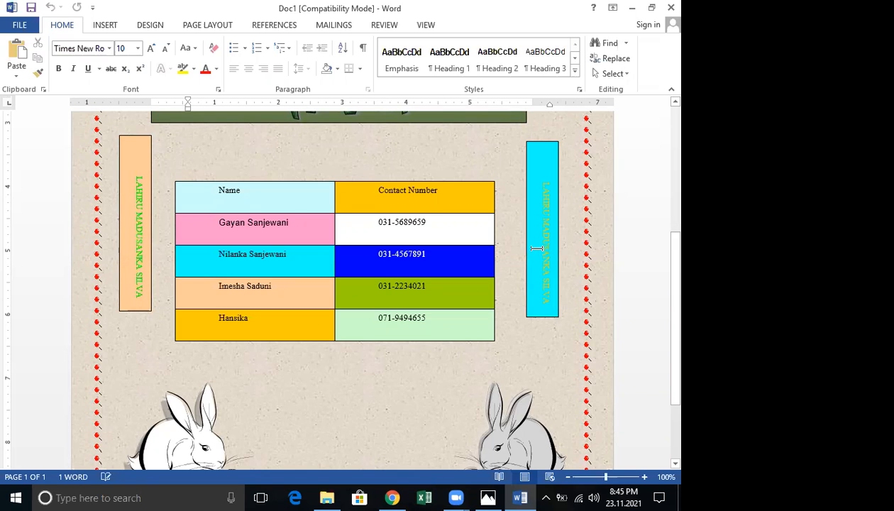
pyautogui.scroll(-3, 538, 317)
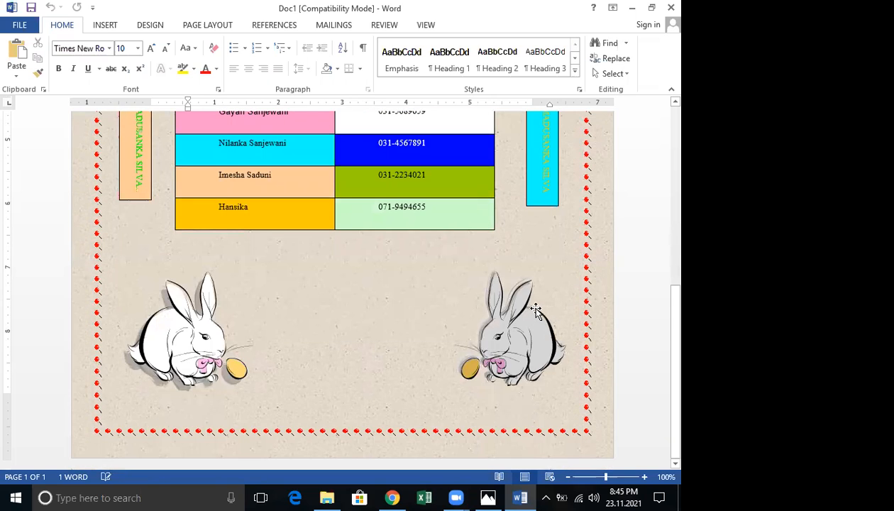
pyautogui.click(663, 6)
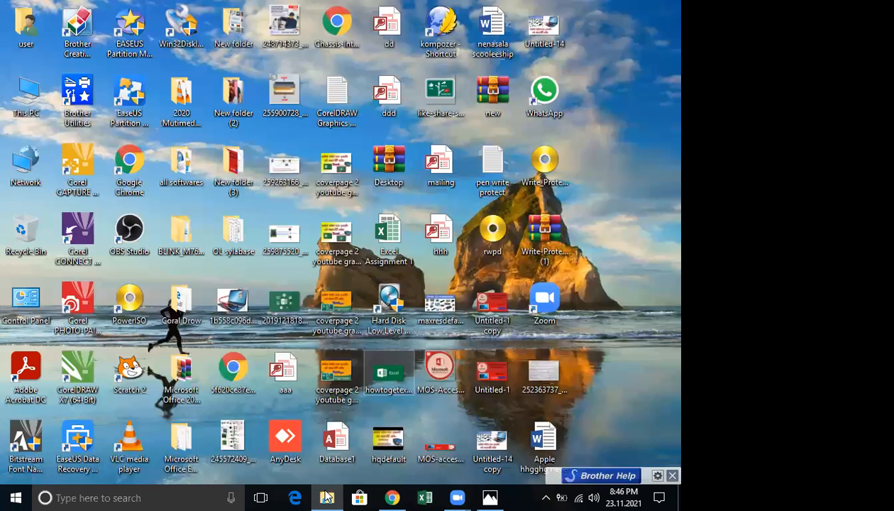
# Open the pasted A Faster Processor copy from the word folder, then start a new blank document
pyautogui.click(323, 490)
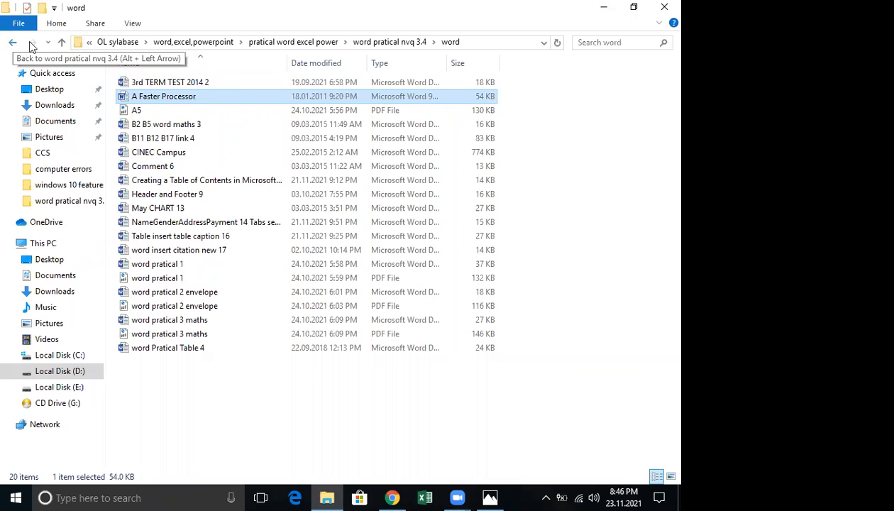
pyautogui.doubleClick(180, 98)
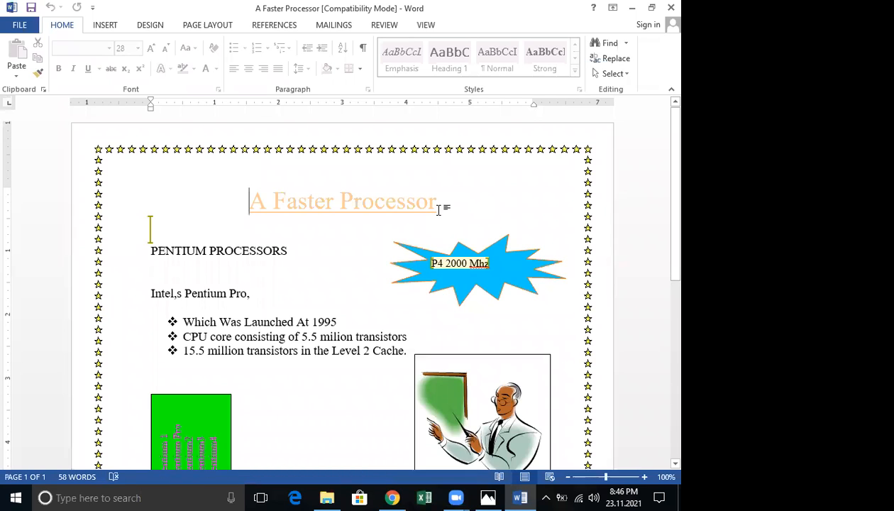
pyautogui.hotkey('ctrl', 'n')
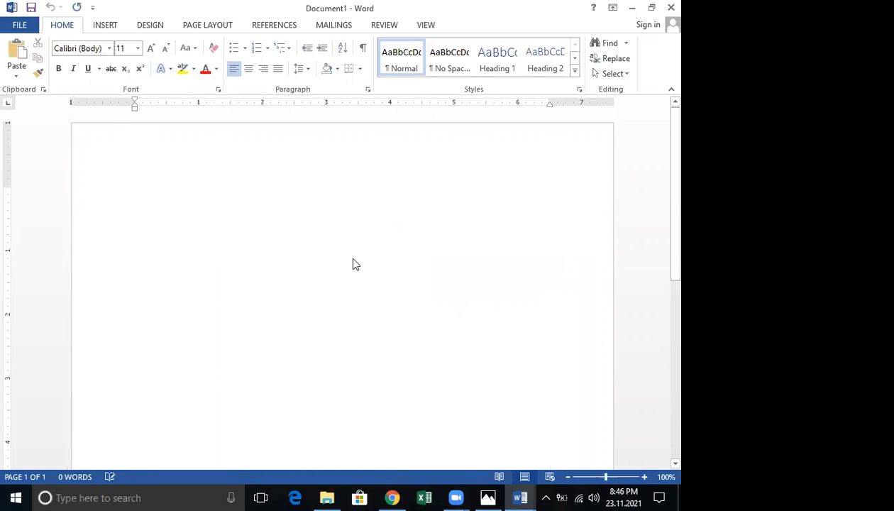
# Use DESIGN > Page Borders to show Document1's Page Border settings in Borders and Shading
pyautogui.click(209, 25)
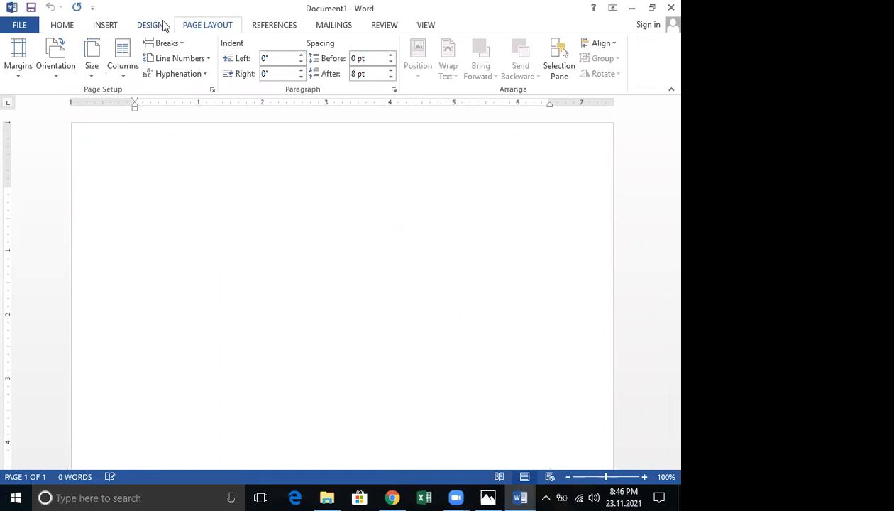
pyautogui.click(165, 23)
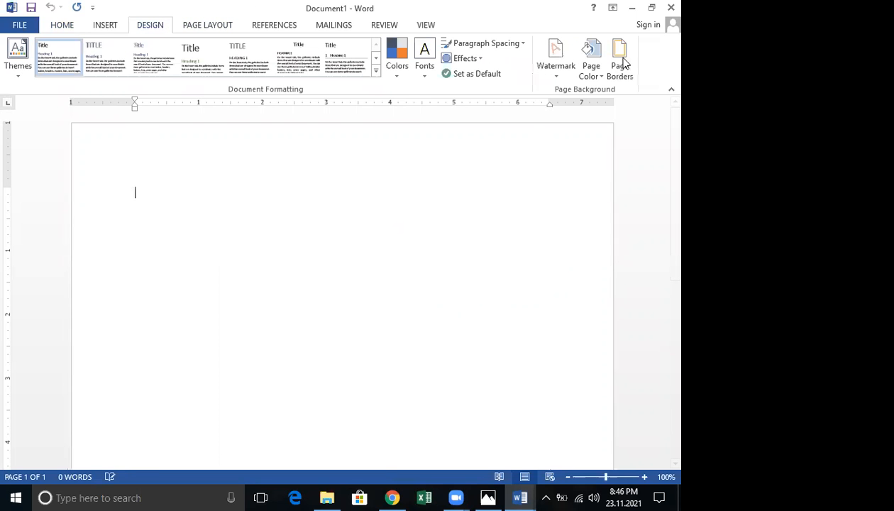
pyautogui.click(619, 59)
pyautogui.click(393, 33)
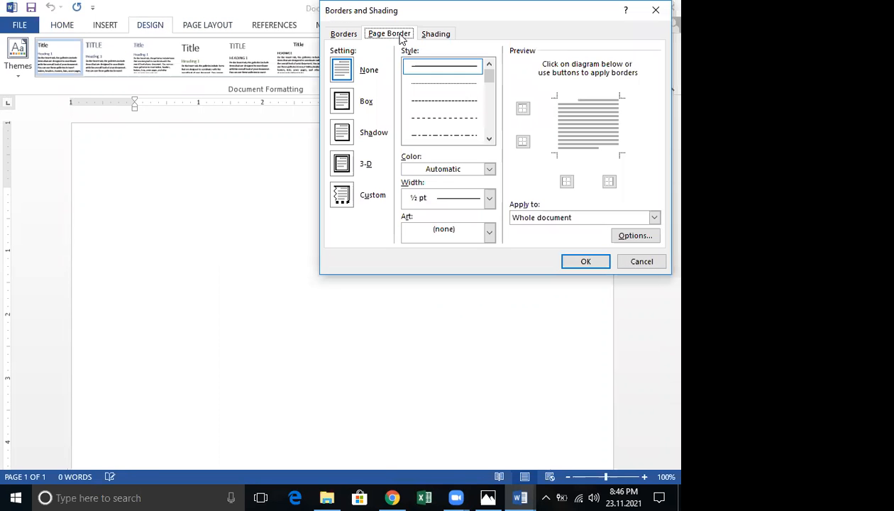
# Apply an apple art border around the page
pyautogui.click(488, 239)
pyautogui.click(477, 274)
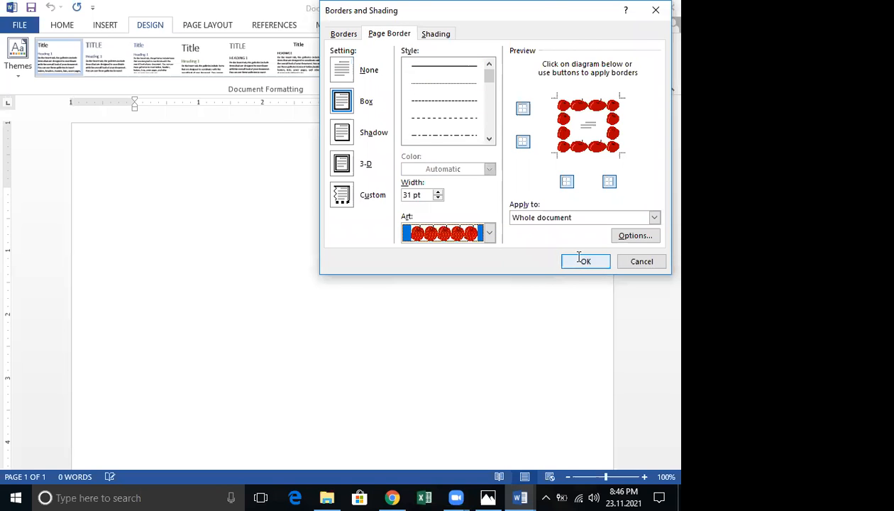
pyautogui.click(578, 261)
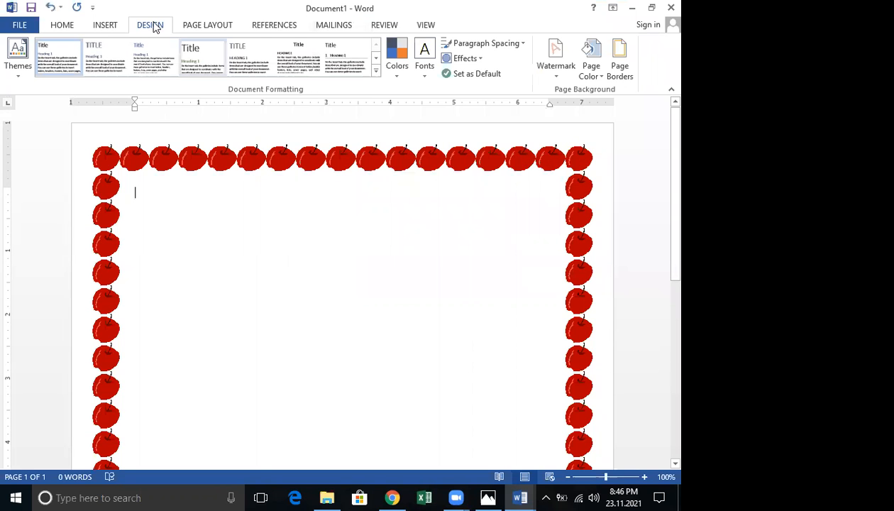
# Replace the apple border with the cake-slice art page border
pyautogui.click(620, 71)
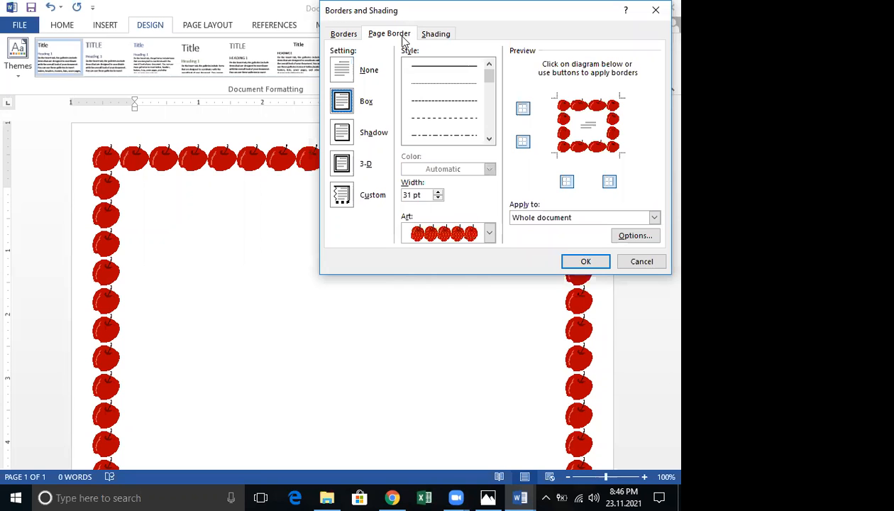
pyautogui.click(489, 233)
pyautogui.click(443, 304)
pyautogui.click(584, 261)
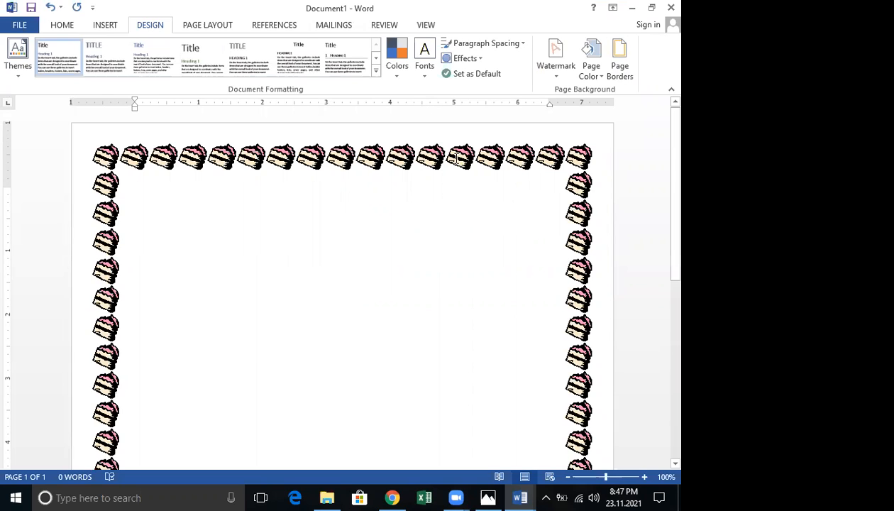
# Browse the Texture, Pattern, Picture and Gradient page fill effects, then close without applying any
pyautogui.click(590, 67)
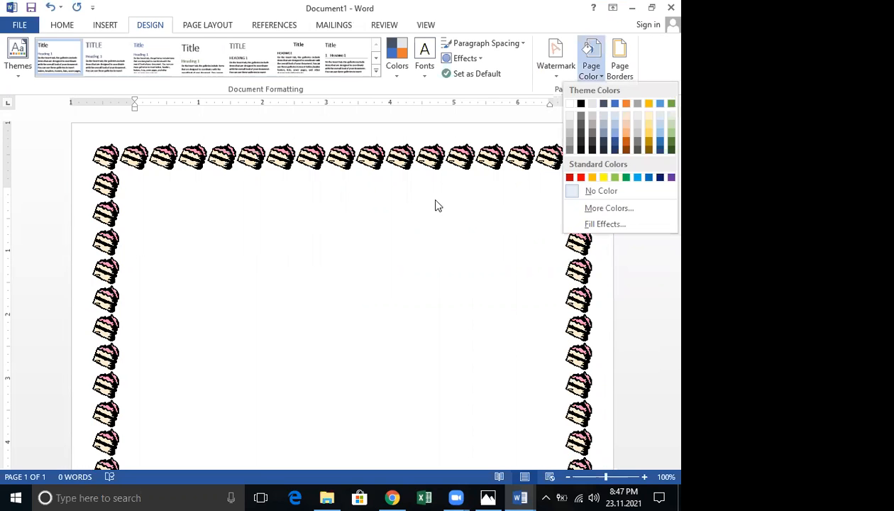
pyautogui.click(603, 225)
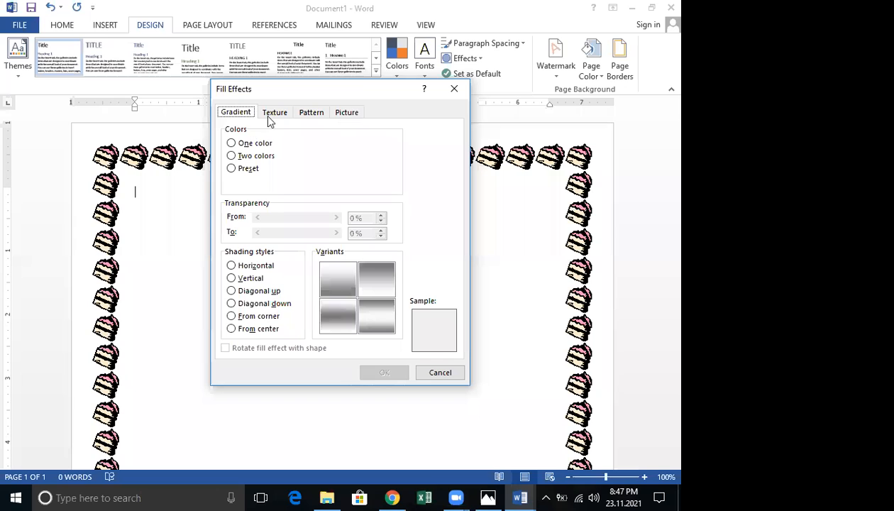
pyautogui.click(267, 117)
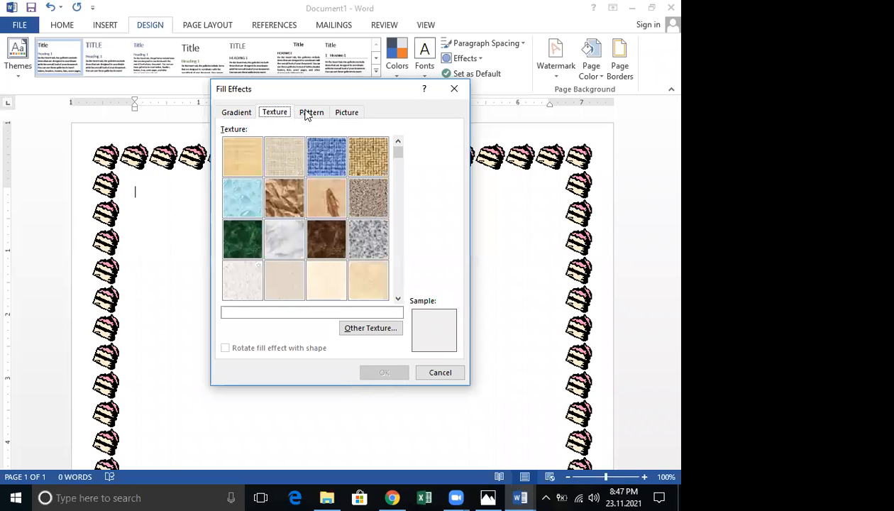
pyautogui.click(309, 115)
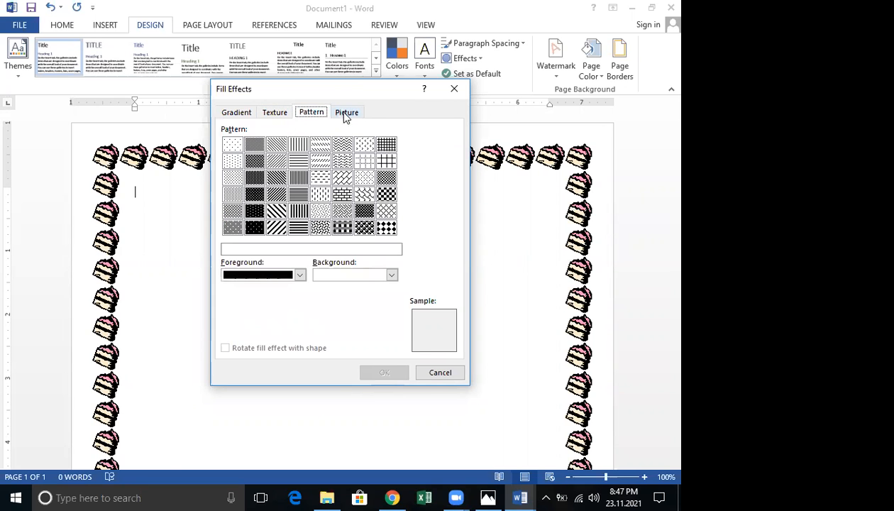
pyautogui.click(341, 118)
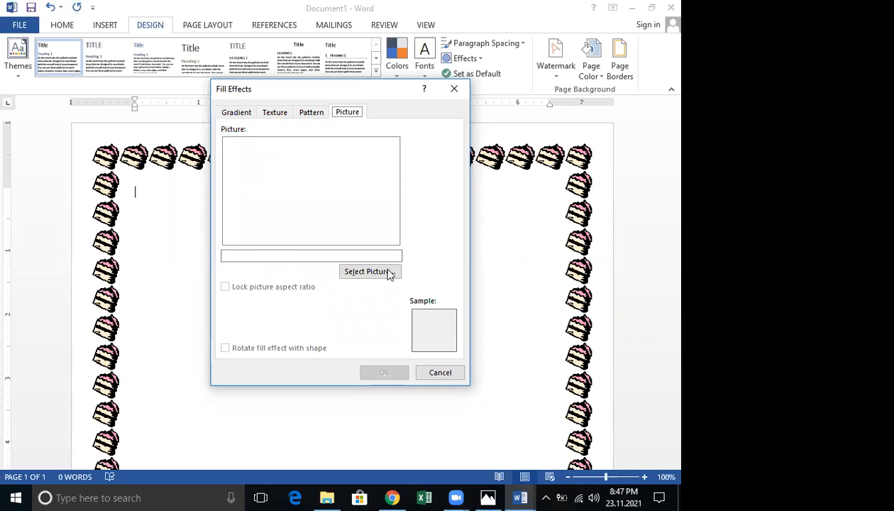
pyautogui.click(240, 113)
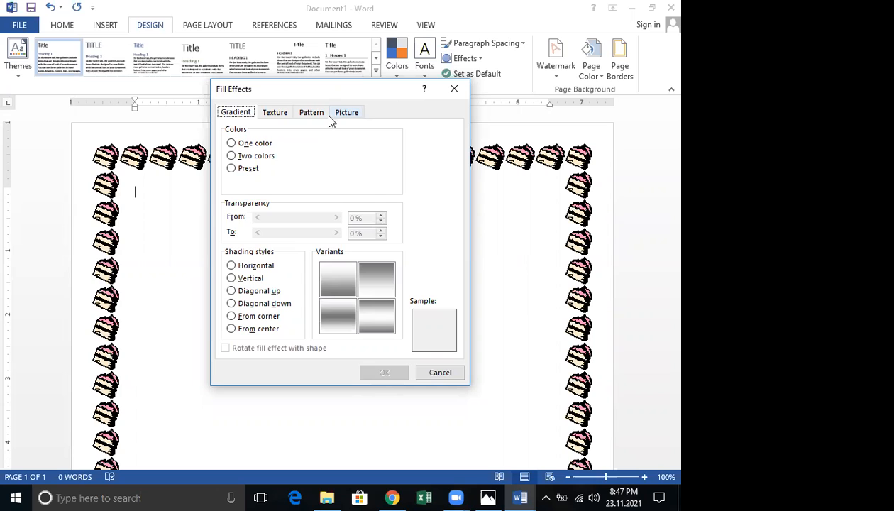
pyautogui.click(347, 117)
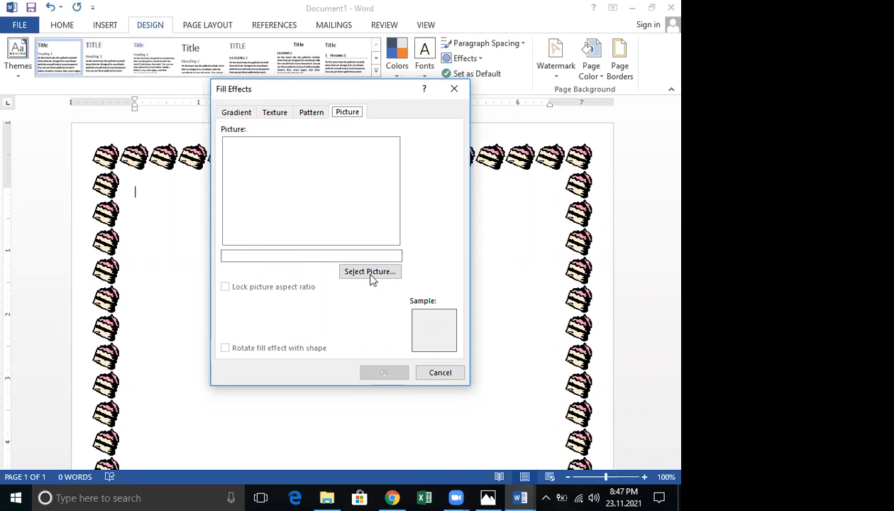
pyautogui.click(370, 273)
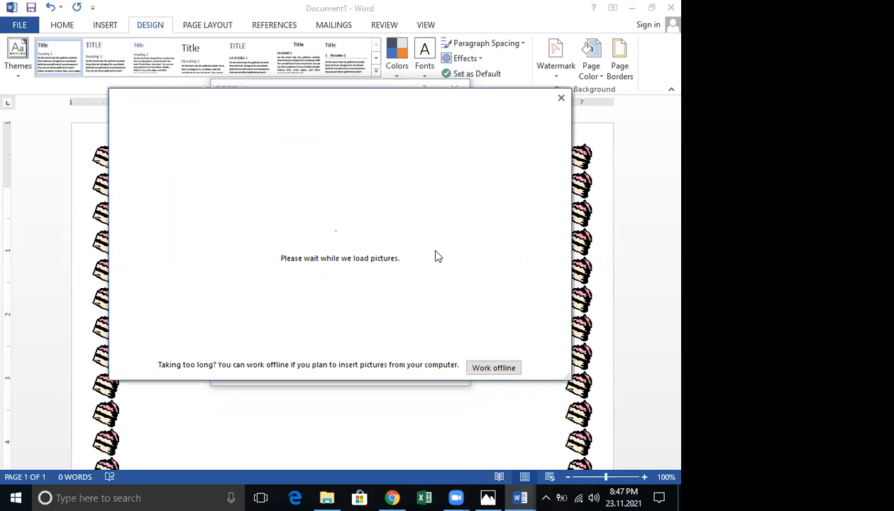
pyautogui.click(488, 368)
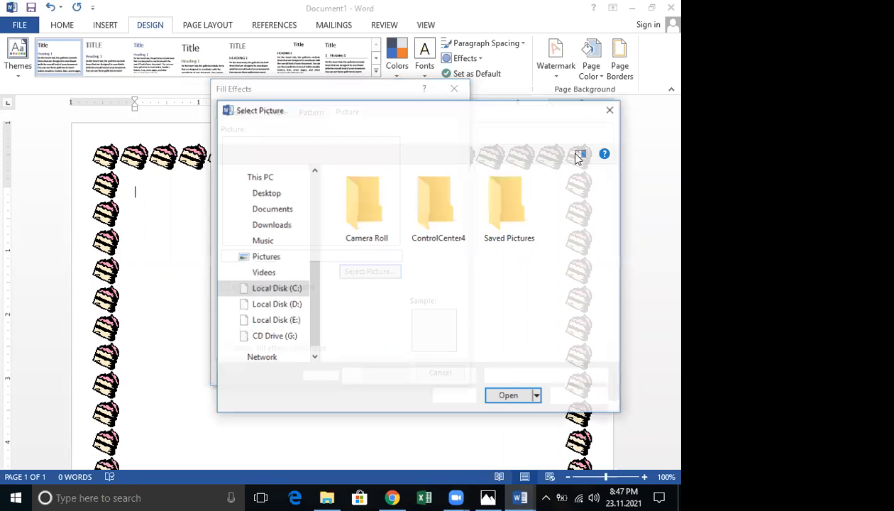
pyautogui.click(605, 111)
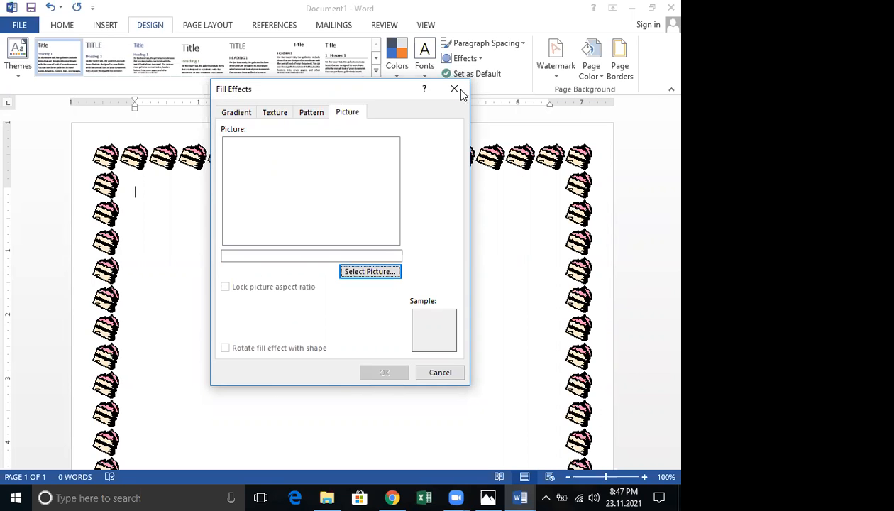
pyautogui.click(454, 88)
# Back in Document1, center the first paragraph and type 'tytytyt'
pyautogui.scroll(-1, 400, 201)
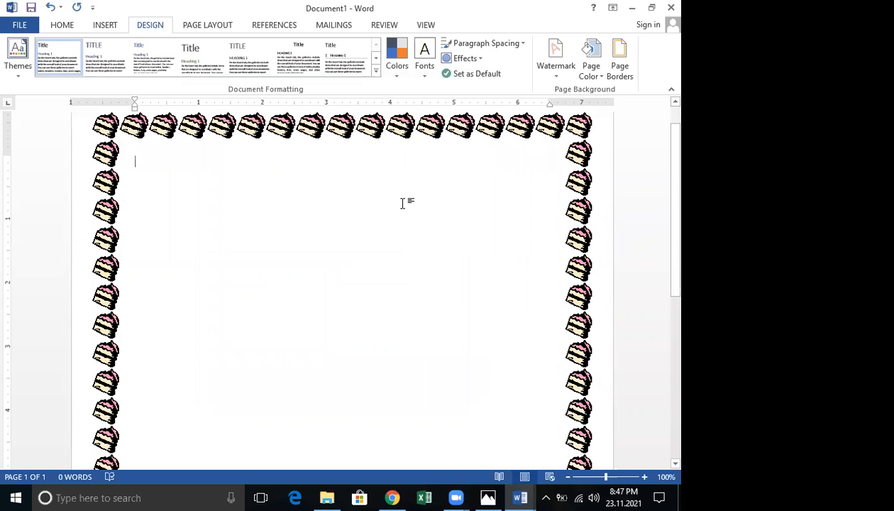
pyautogui.scroll(1, 401, 202)
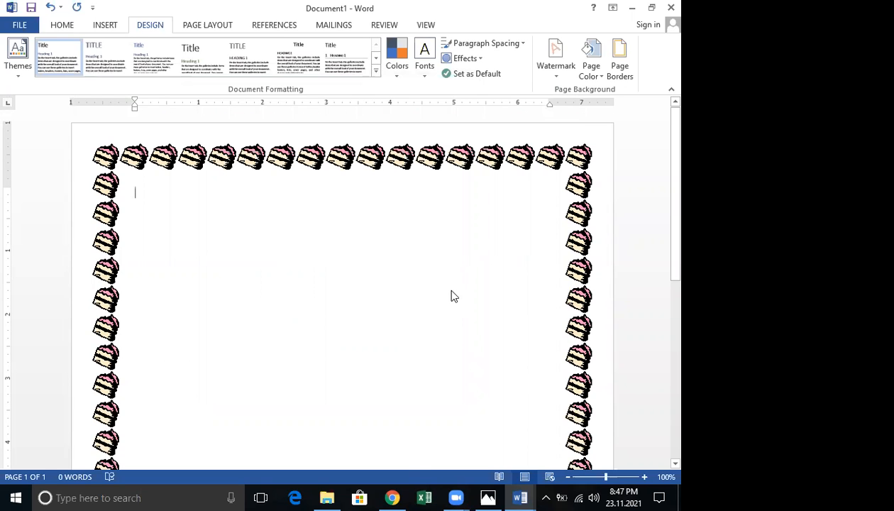
pyautogui.moveTo(520, 497)
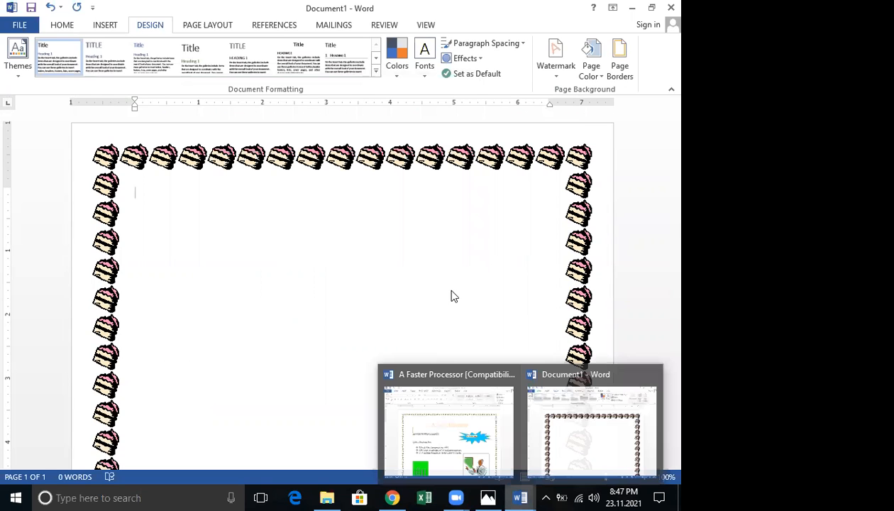
pyautogui.click(605, 448)
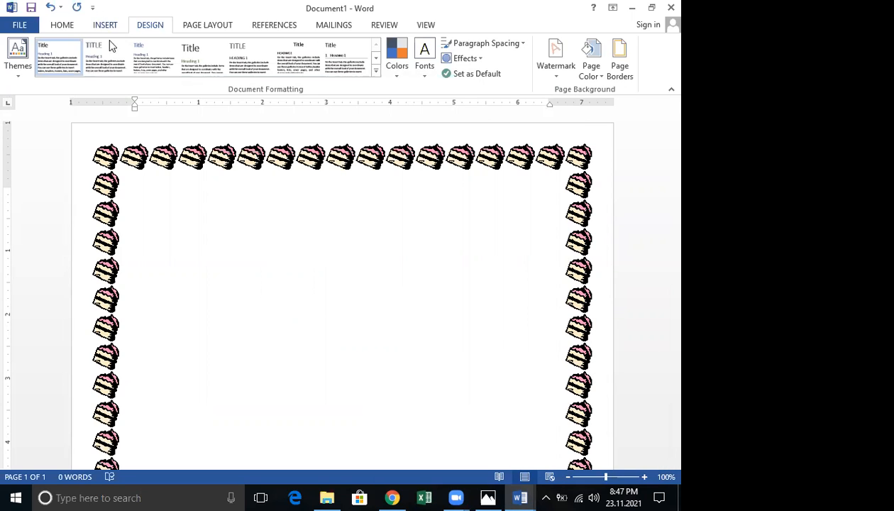
pyautogui.click(62, 26)
pyautogui.click(245, 70)
pyautogui.write('tytytyt')
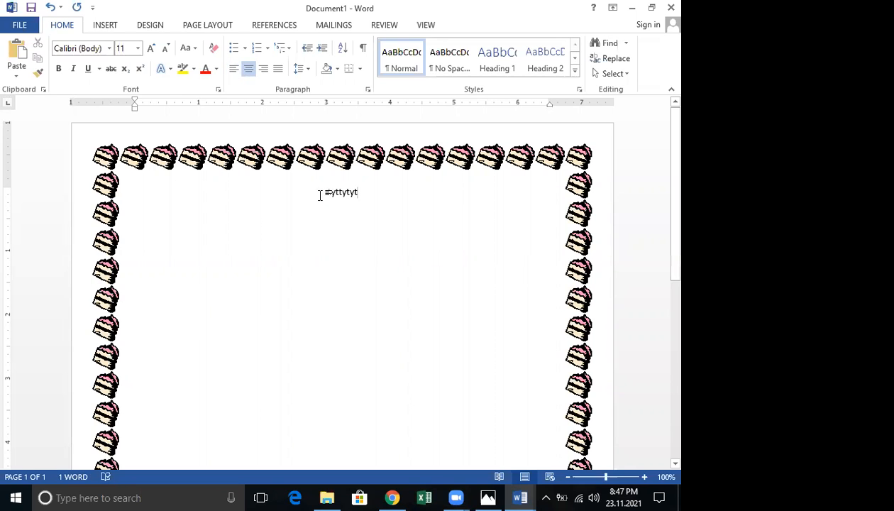
# Make the typed word red and size it to 36 pt
pyautogui.doubleClick(320, 194)
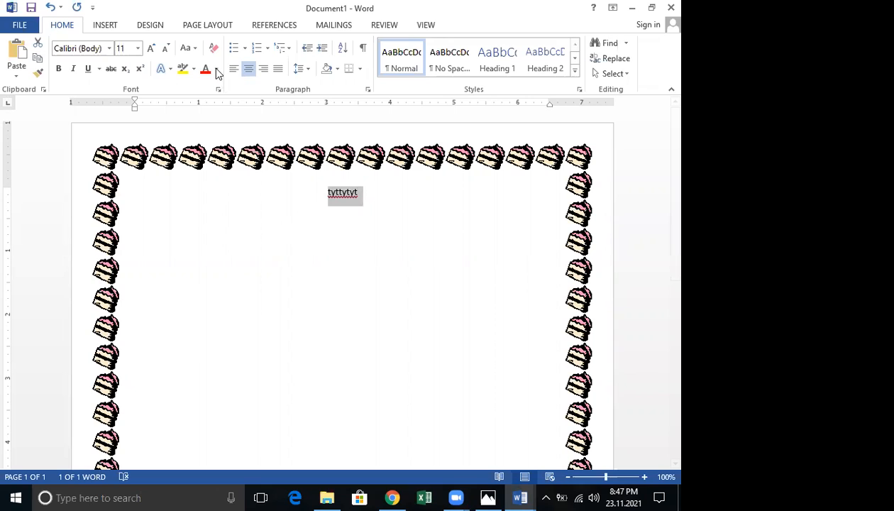
pyautogui.click(216, 69)
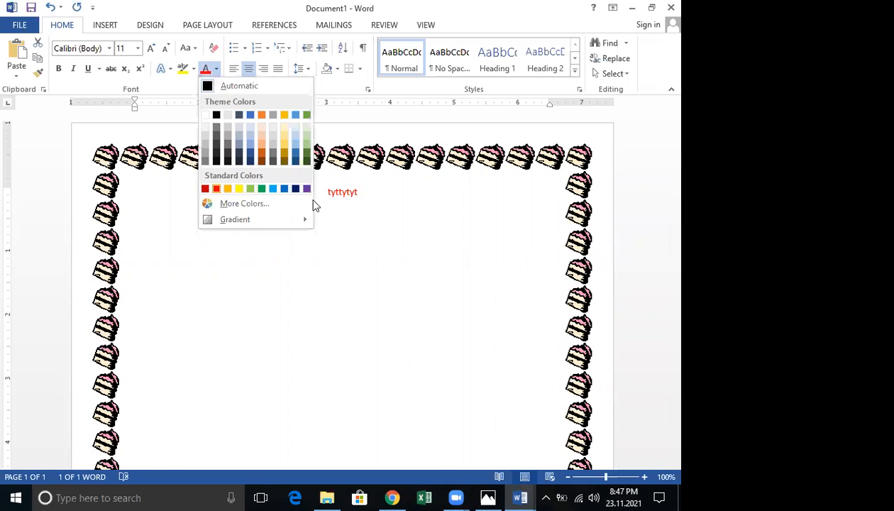
pyautogui.click(149, 49)
pyautogui.click(150, 48)
pyautogui.click(150, 48)
pyautogui.click(149, 48)
pyautogui.click(150, 48)
pyautogui.click(148, 48)
pyautogui.click(147, 49)
pyautogui.click(145, 48)
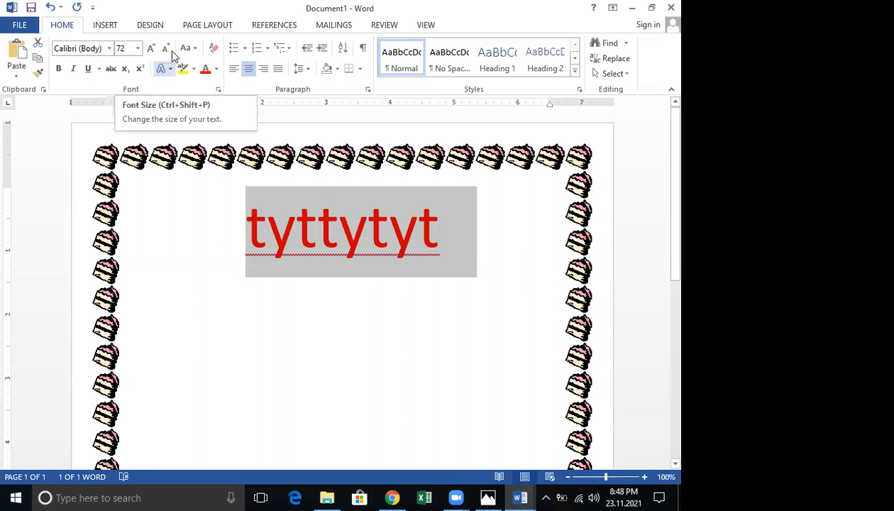
pyautogui.click(165, 49)
pyautogui.click(165, 49)
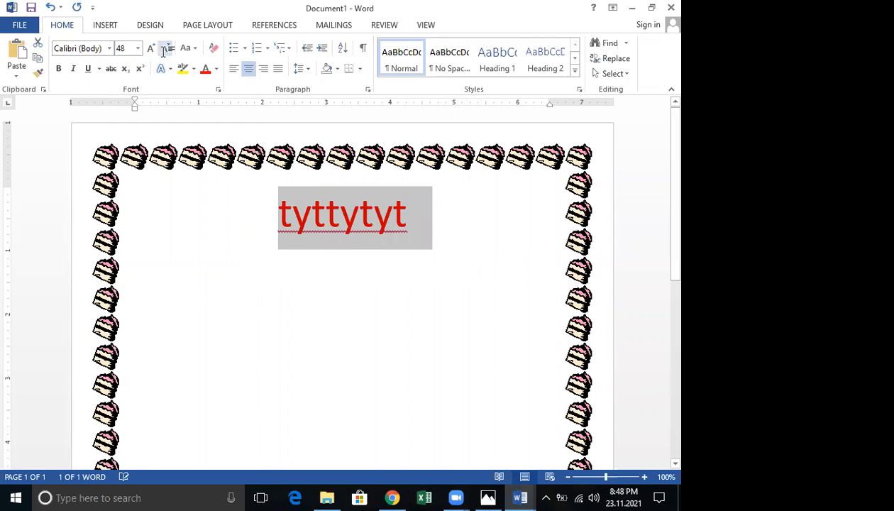
# Add 'hhhghgg fgff' after the word and underline the whole heading line
pyautogui.click(401, 211)
pyautogui.write('hhhghgg')
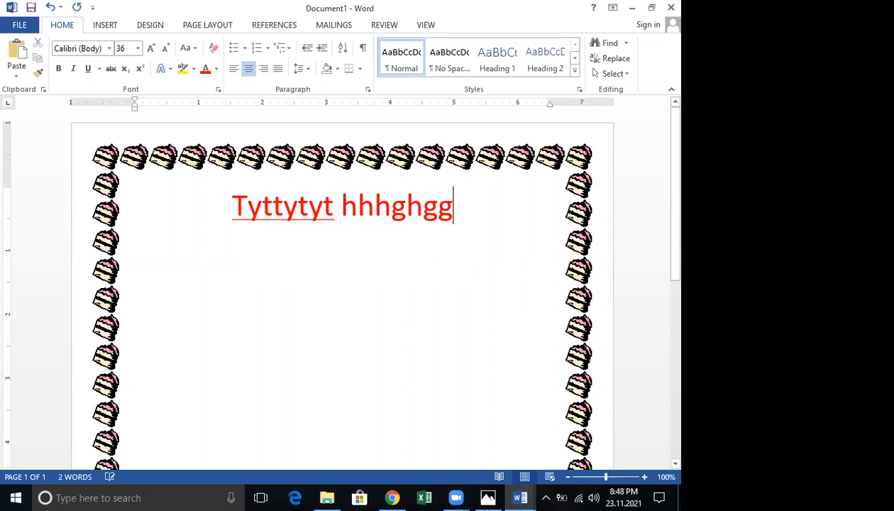
pyautogui.write(' fgff')
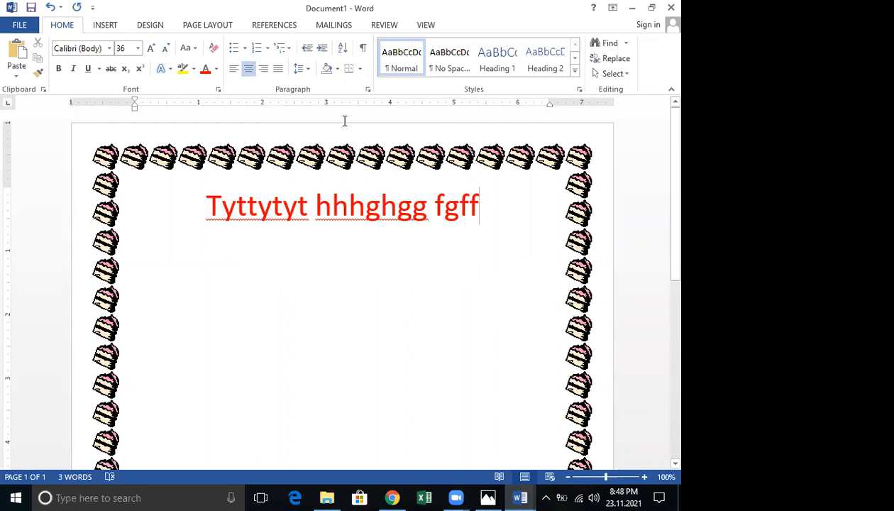
pyautogui.scroll(-1, 344, 120)
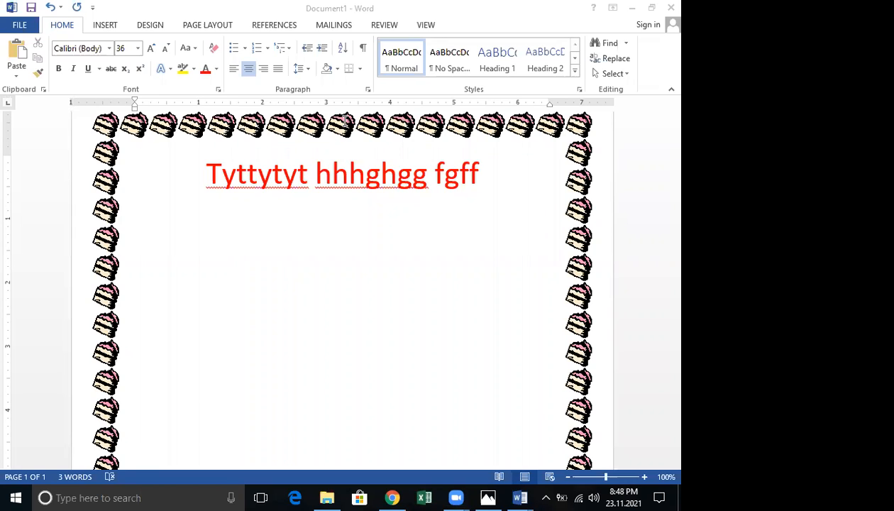
pyautogui.click(211, 179)
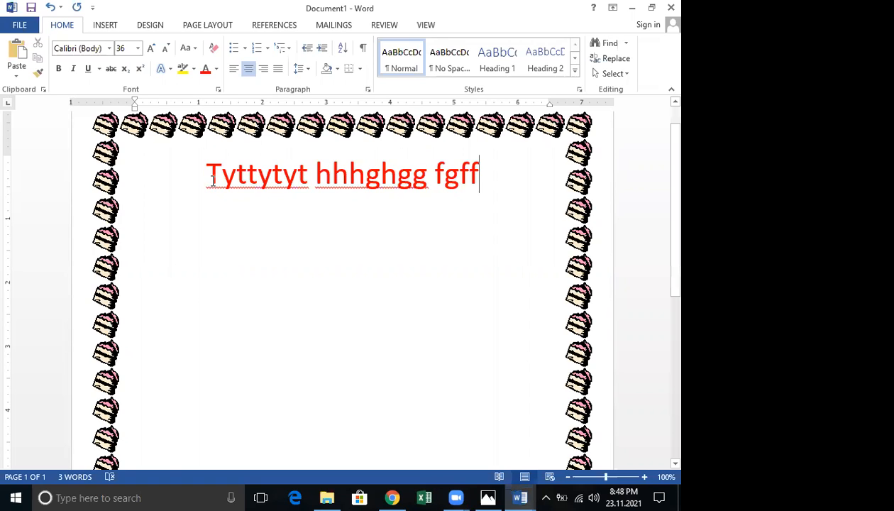
pyautogui.tripleClick(489, 188)
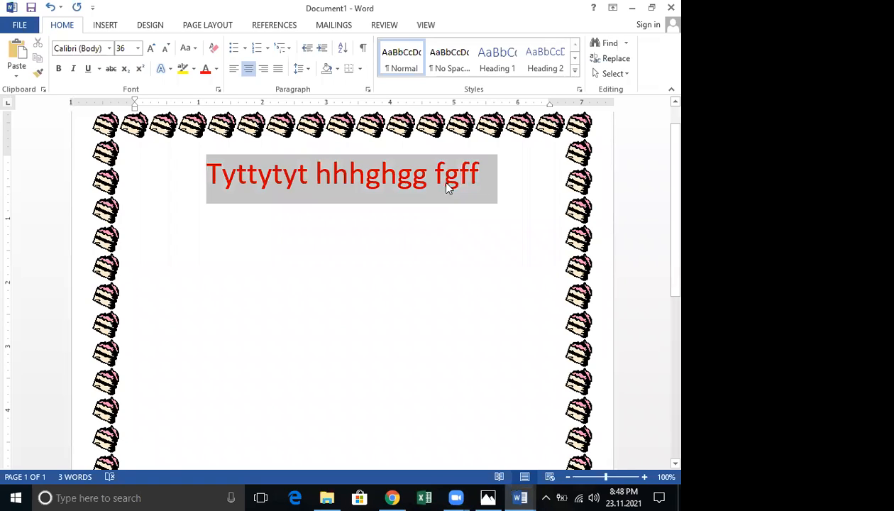
pyautogui.click(87, 69)
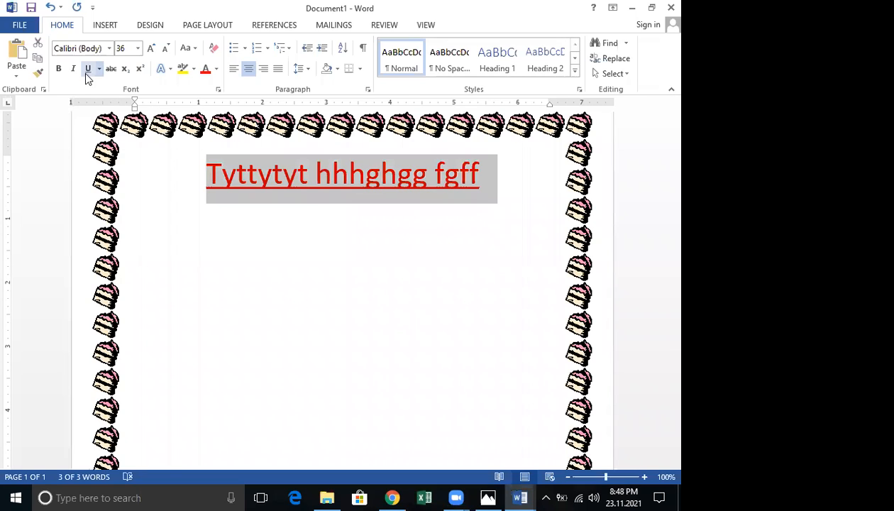
pyautogui.click(260, 496)
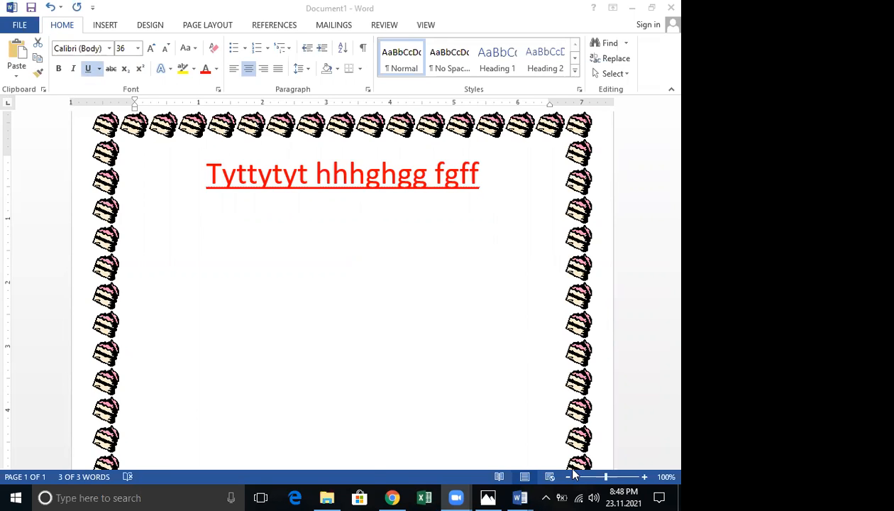
# Look at the A Faster Processor example, then minimize it to return to Document1
pyautogui.moveTo(520, 497)
pyautogui.click(465, 454)
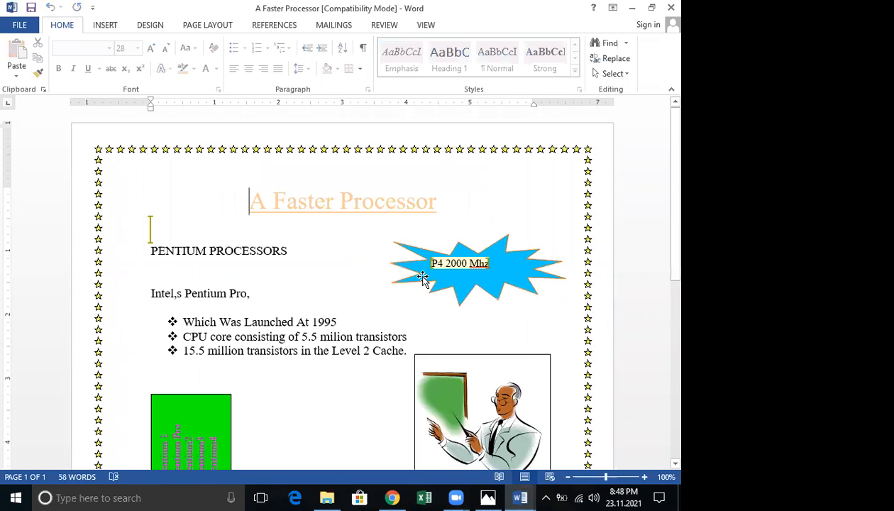
pyautogui.click(427, 236)
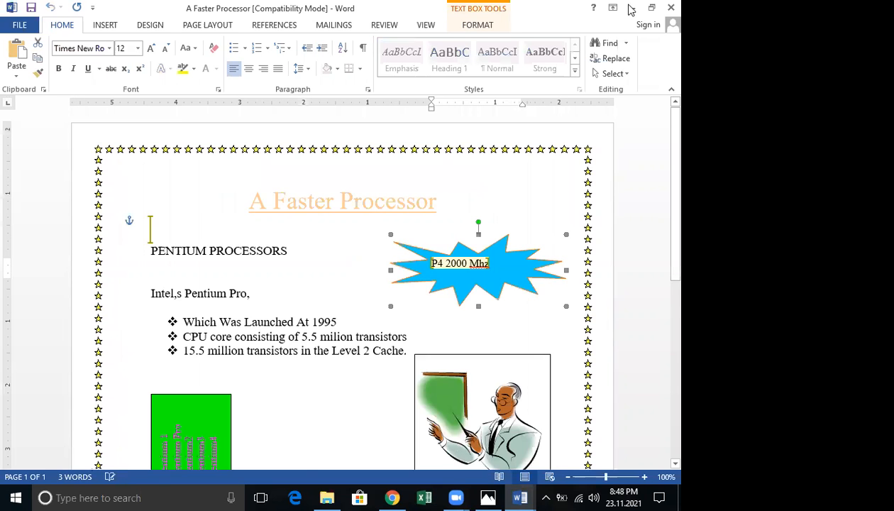
pyautogui.click(628, 7)
# Start a new line below the heading and shrink its text to 18 pt
pyautogui.scroll(-2, 199, 217)
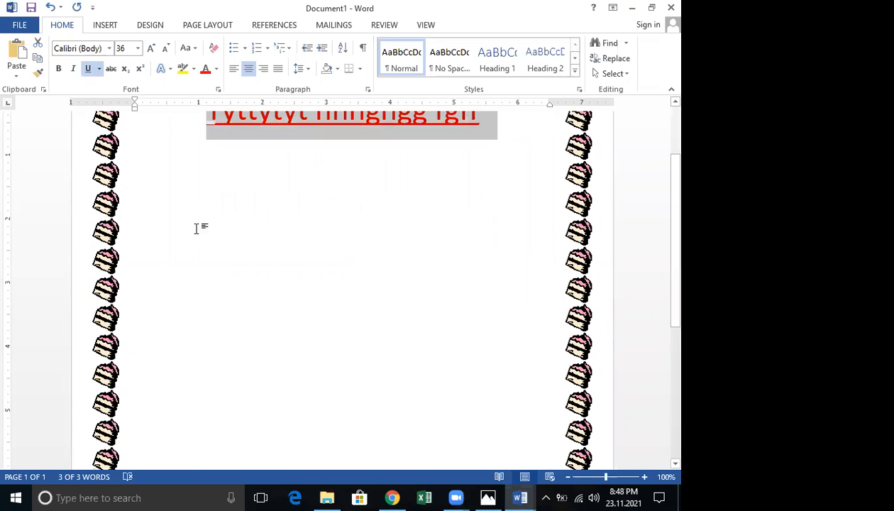
pyautogui.doubleClick(184, 242)
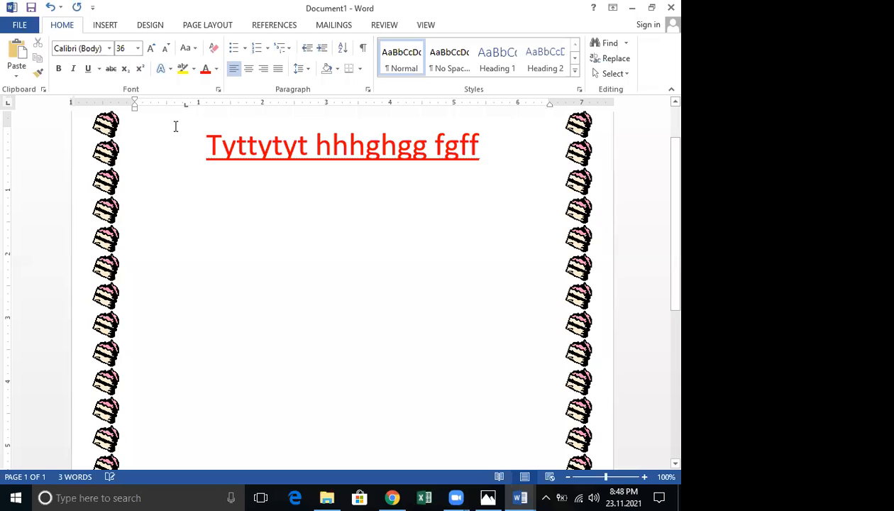
pyautogui.click(164, 50)
pyautogui.click(165, 50)
pyautogui.click(164, 50)
pyautogui.click(164, 50)
pyautogui.click(164, 50)
pyautogui.click(164, 51)
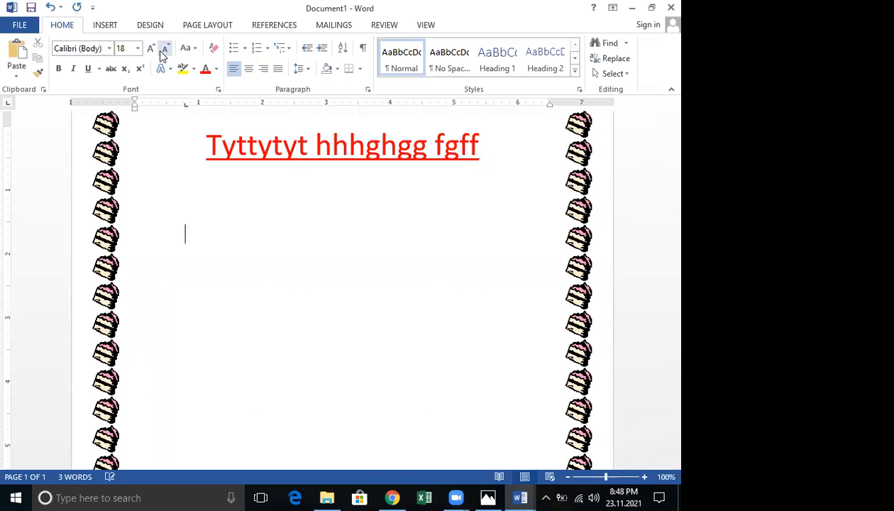
# Draw a blue oval right of centre below the heading
pyautogui.click(119, 27)
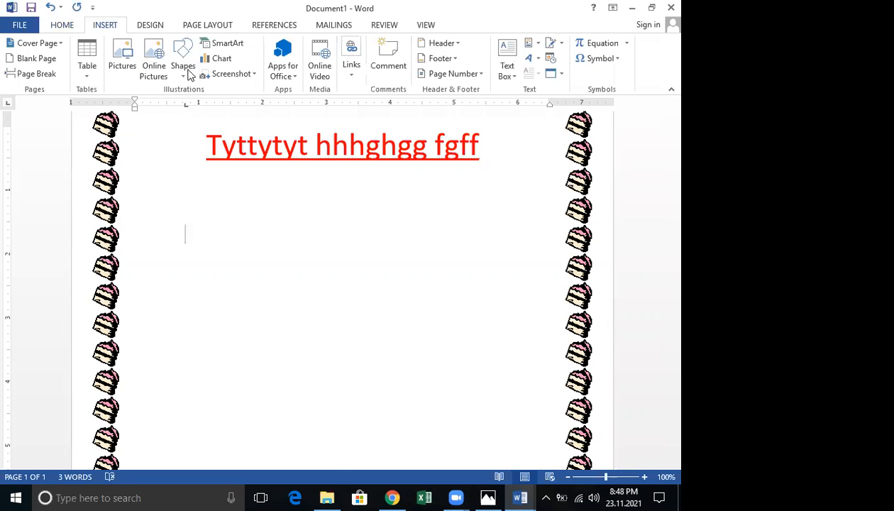
pyautogui.click(186, 68)
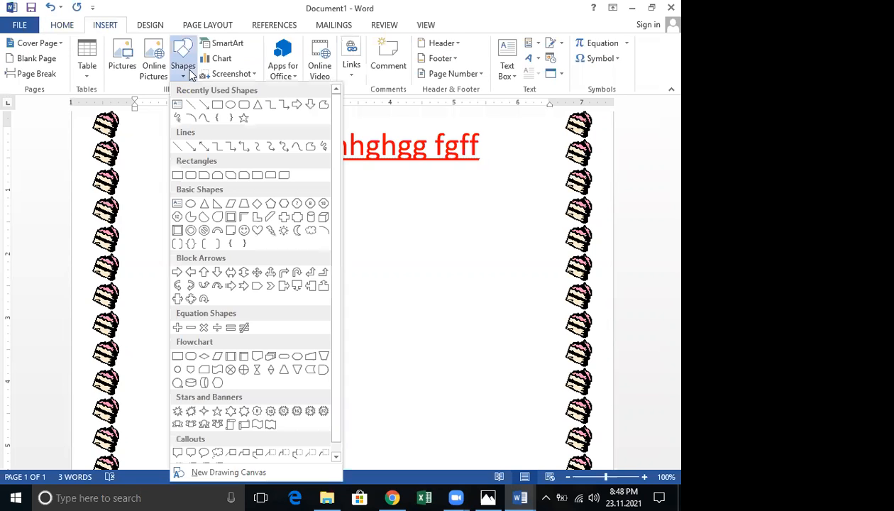
pyautogui.click(232, 104)
pyautogui.moveTo(360, 199); pyautogui.dragTo(519, 284)
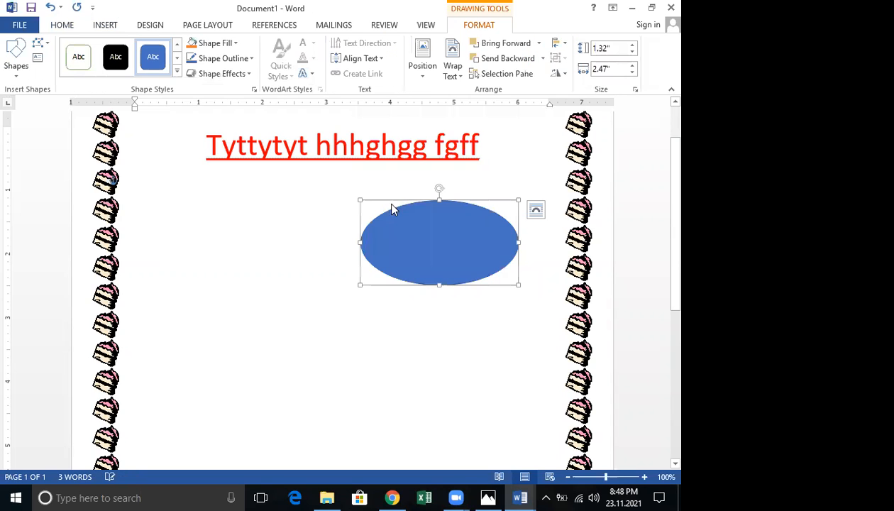
# Draw a 24-point starburst left of the oval and begin adding text to it
pyautogui.click(106, 26)
pyautogui.click(183, 68)
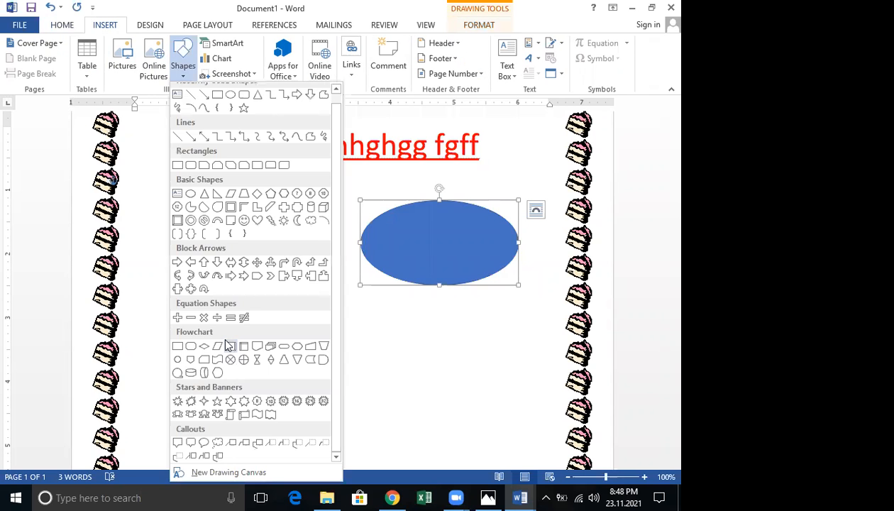
pyautogui.click(310, 401)
pyautogui.moveTo(300, 322)
pyautogui.mouseDown()
pyautogui.moveTo(201, 231)
pyautogui.moveTo(200, 259)
pyautogui.mouseUp()
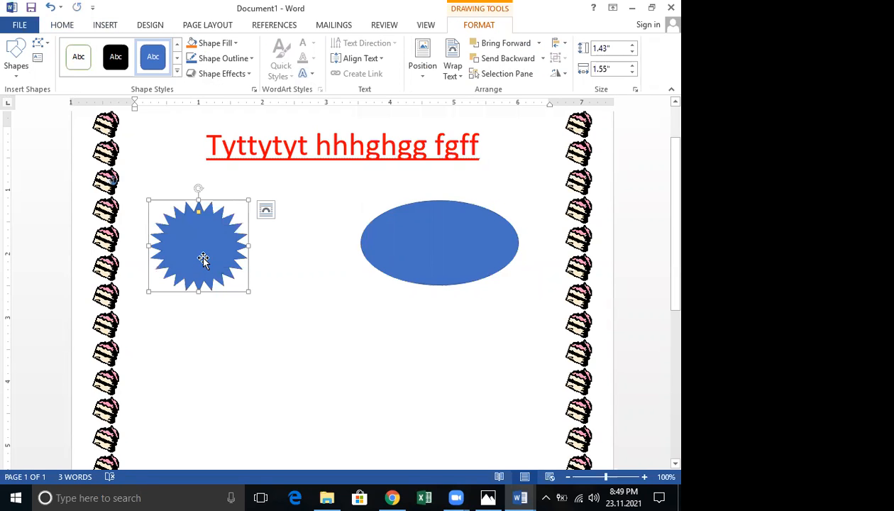
pyautogui.rightClick(194, 241)
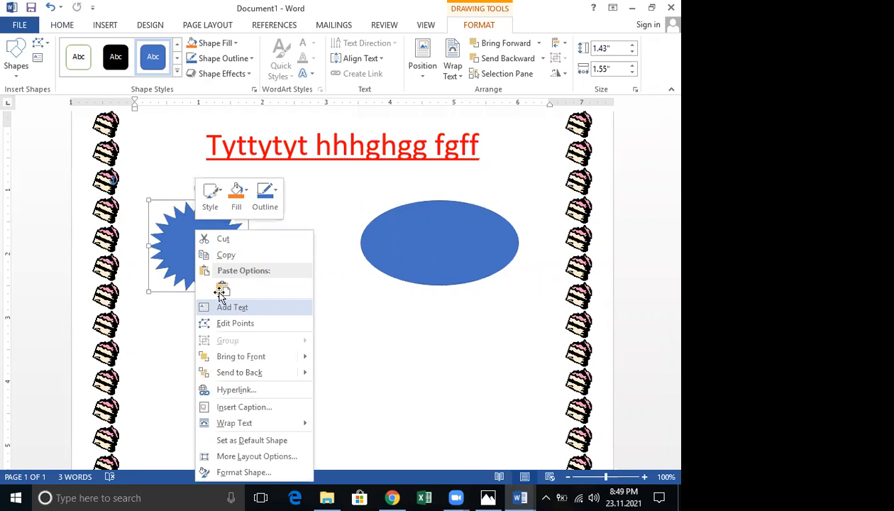
pyautogui.click(227, 307)
# Type 'hjhhjhjhj' in the starburst and 'hhhhhjhjhj' in the oval
pyautogui.write('hjhhjhjhj')
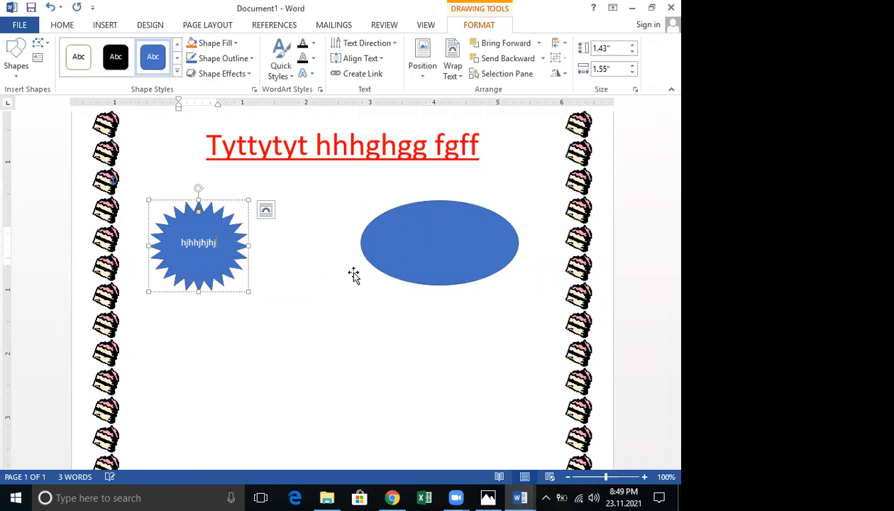
pyautogui.rightClick(407, 238)
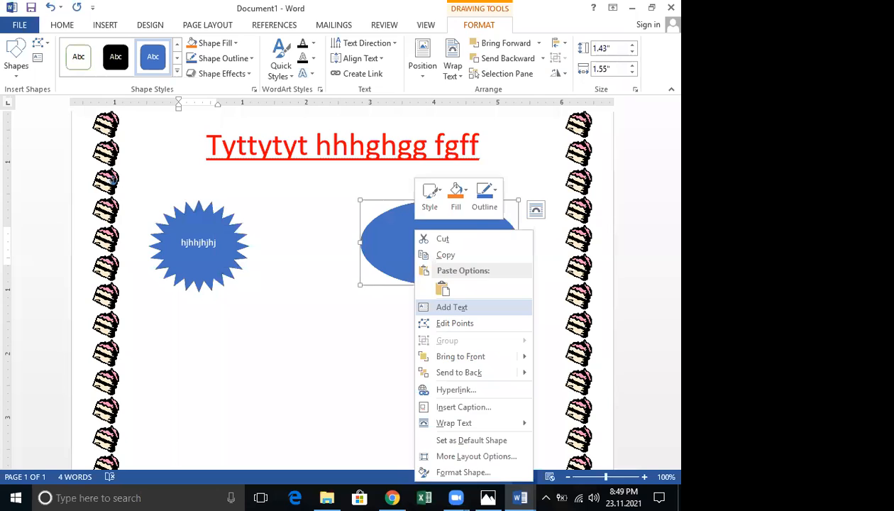
pyautogui.click(447, 307)
pyautogui.write('hhhhhjhjhj')
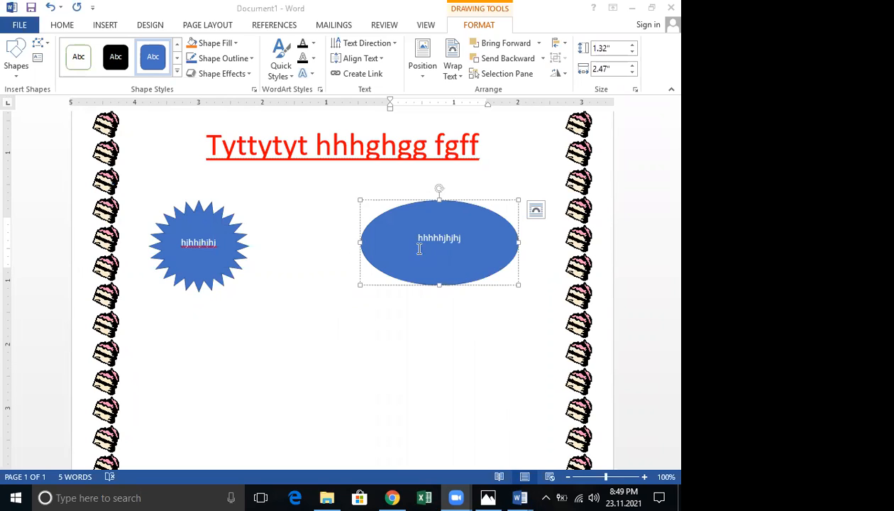
# Cut the oval, leaving only the labelled starburst below the heading
pyautogui.click(411, 207)
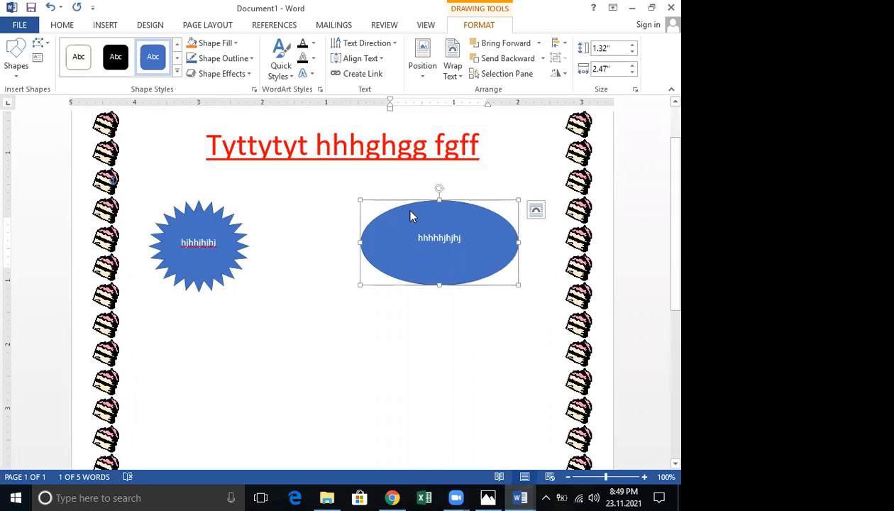
pyautogui.rightClick(425, 216)
pyautogui.click(426, 220)
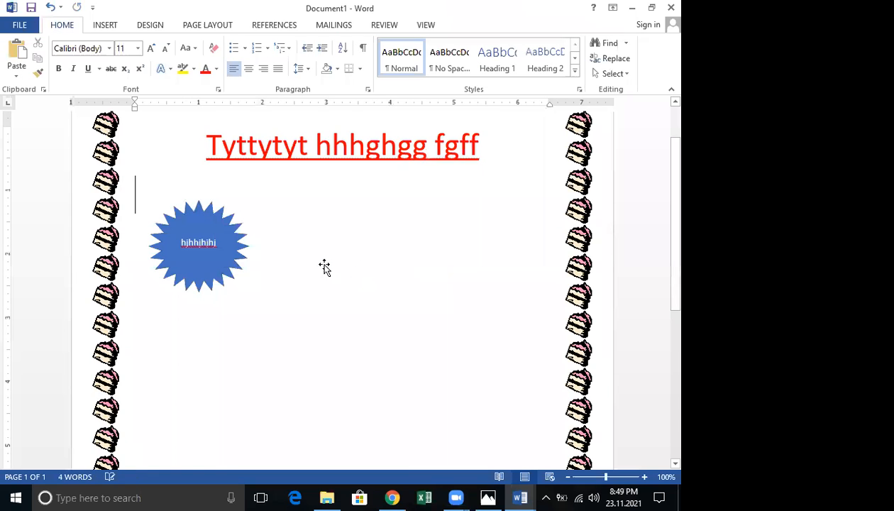
pyautogui.click(224, 220)
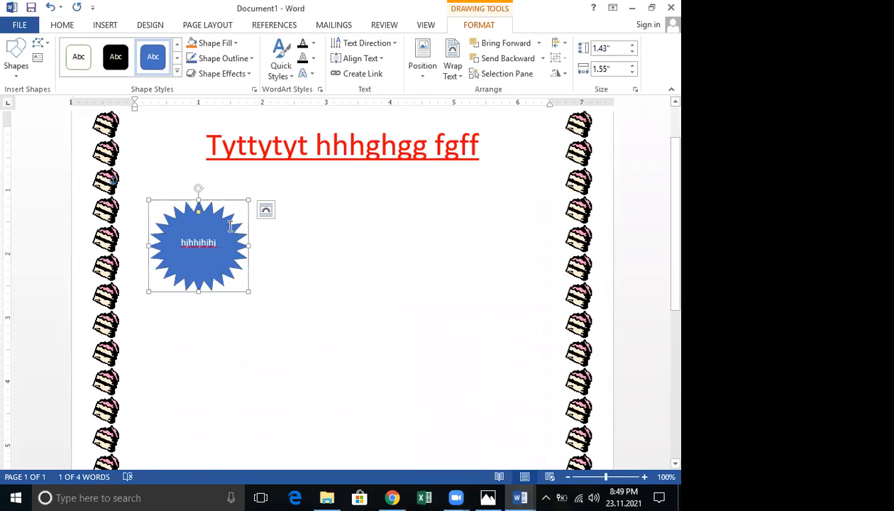
pyautogui.click(346, 237)
pyautogui.click(106, 25)
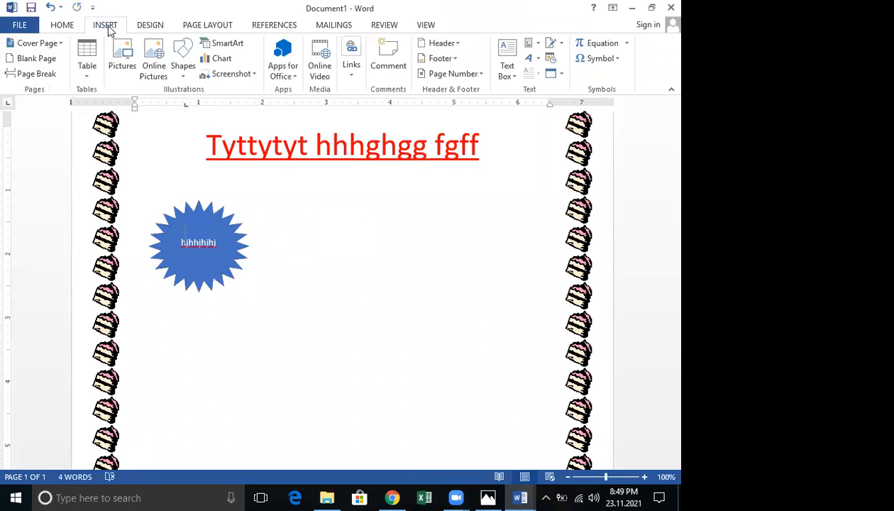
# Draw a larger 1.67" × 2.47" starburst on the right, move the small one beside it, and select both
pyautogui.click(129, 62)
pyautogui.click(185, 76)
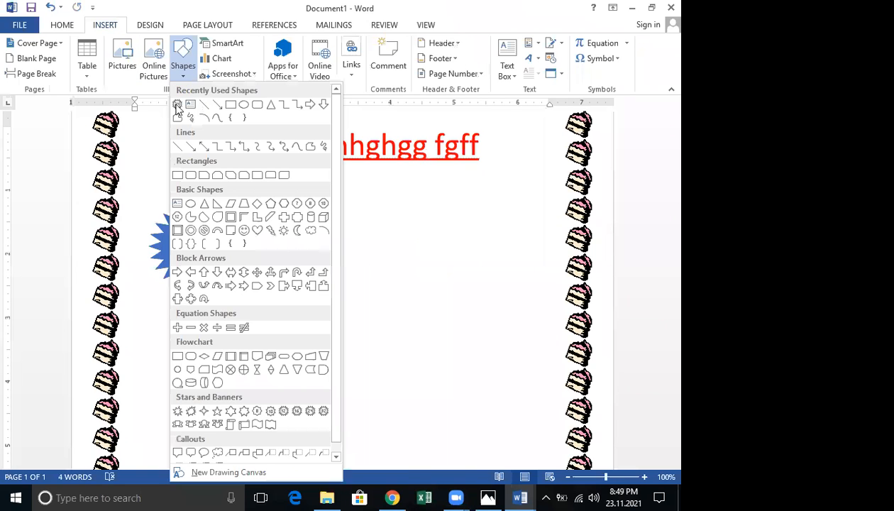
pyautogui.click(177, 104)
pyautogui.moveTo(383, 199); pyautogui.dragTo(542, 307)
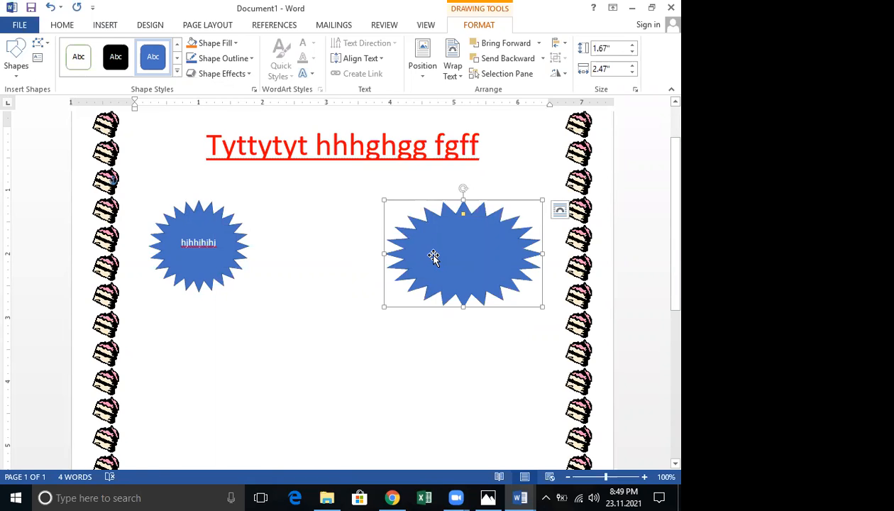
pyautogui.rightClick(434, 257)
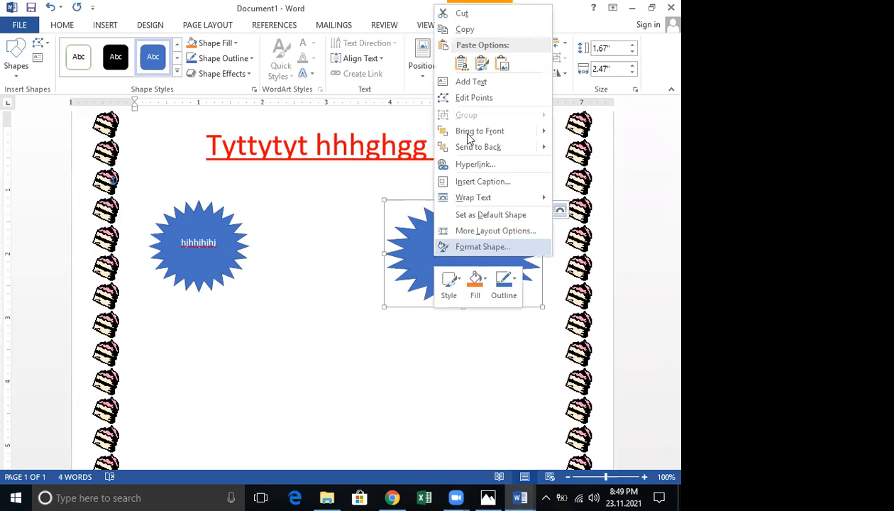
pyautogui.click(461, 84)
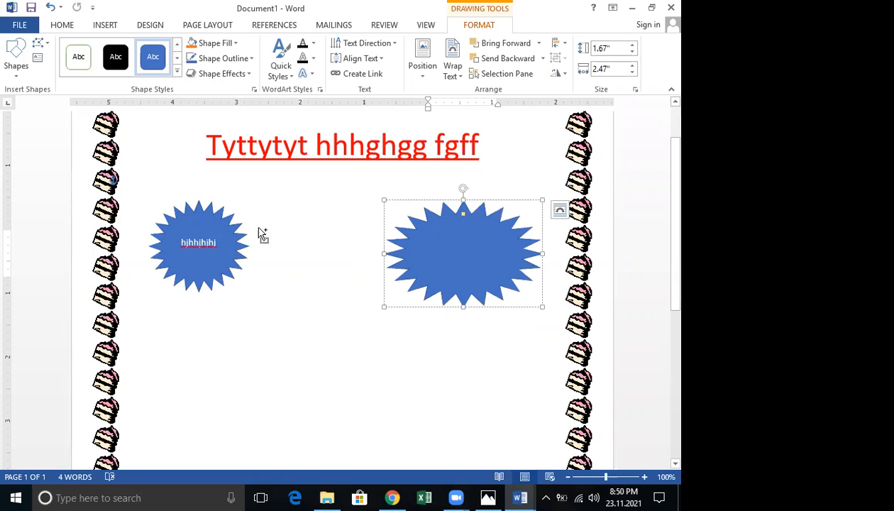
pyautogui.moveTo(226, 236); pyautogui.dragTo(383, 246)
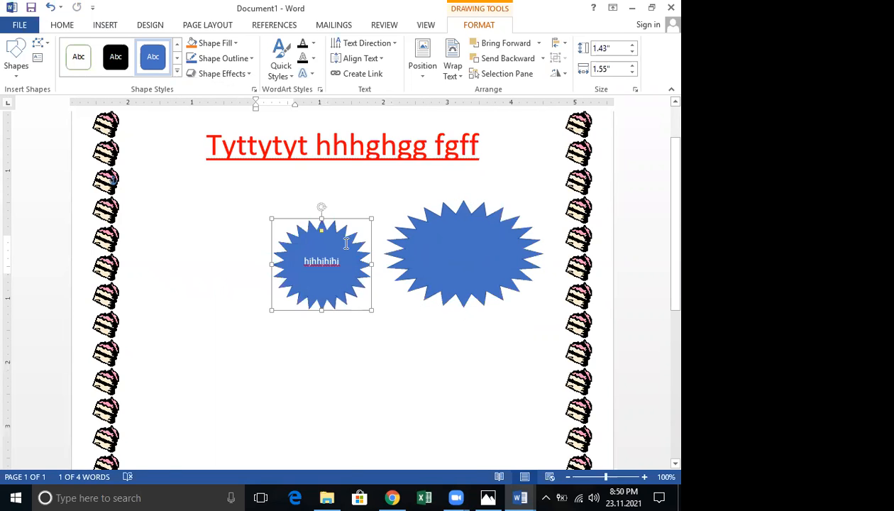
pyautogui.keyDown('shift'); pyautogui.click(402, 261); pyautogui.keyUp('shift')
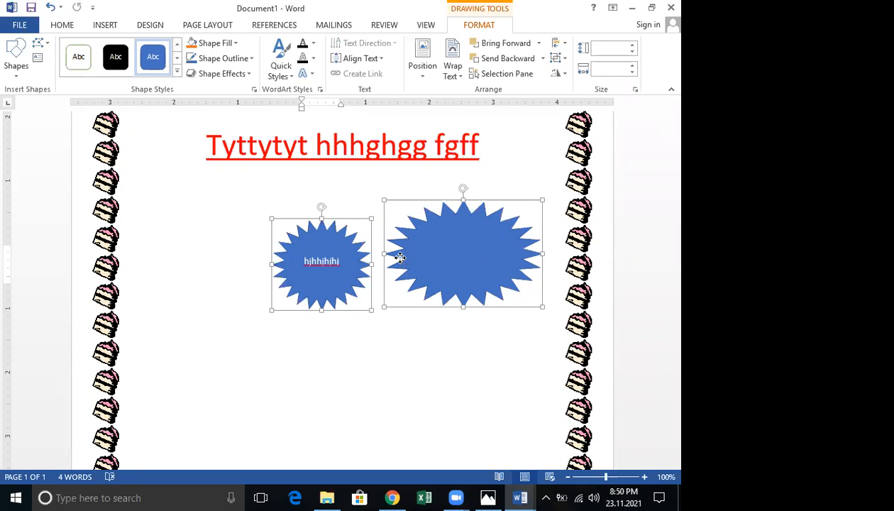
pyautogui.rightClick(398, 258)
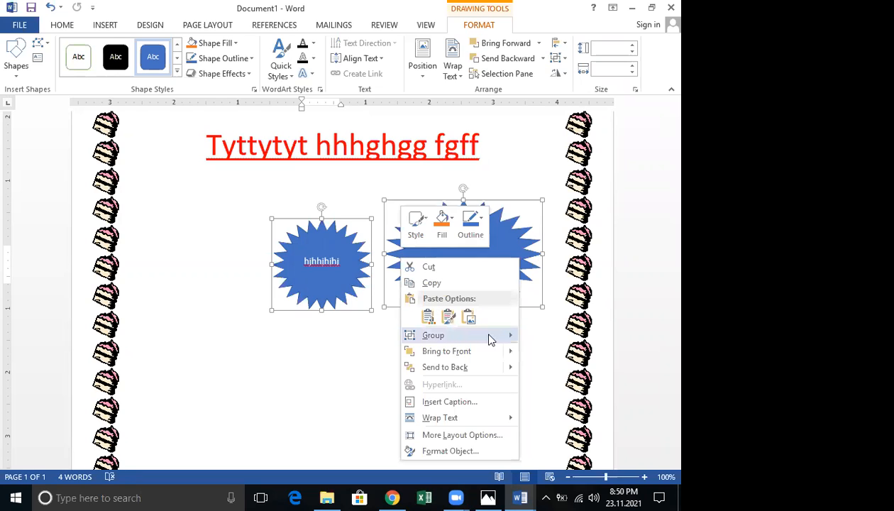
pyautogui.moveTo(461, 336)
pyautogui.click(540, 344)
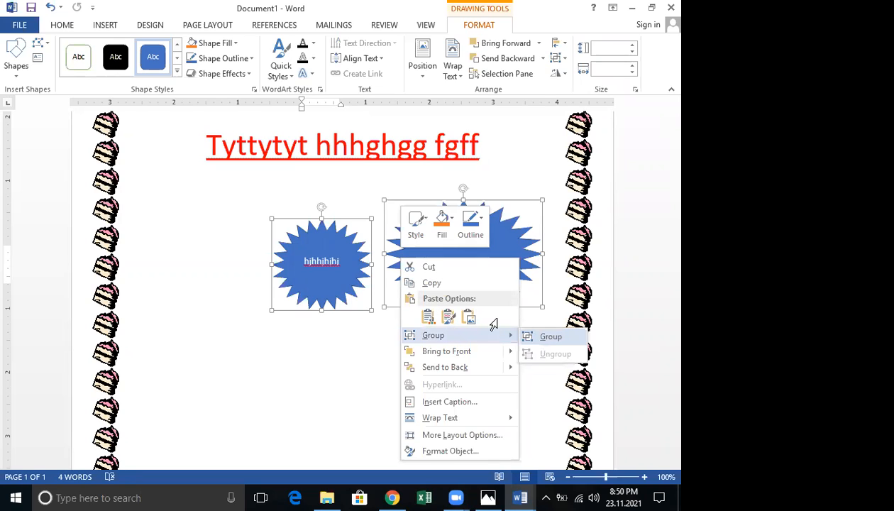
pyautogui.click(404, 276)
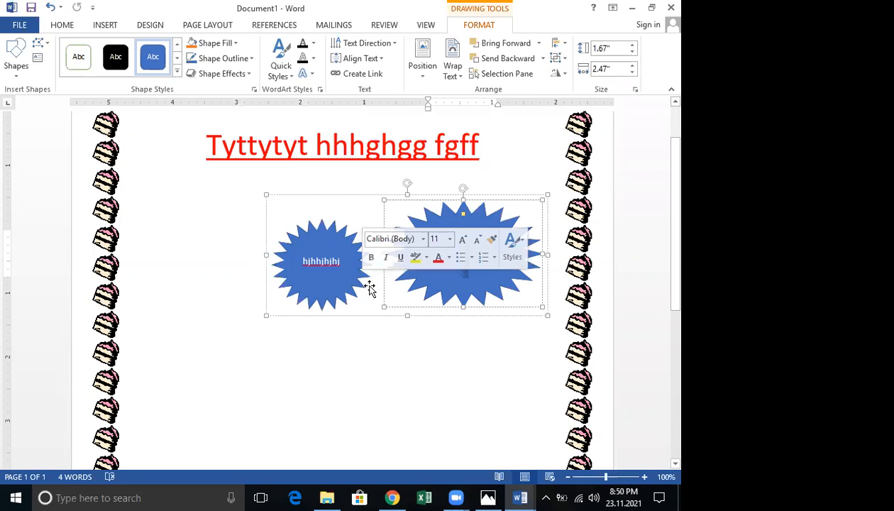
pyautogui.hotkey('ctrl', 'z')
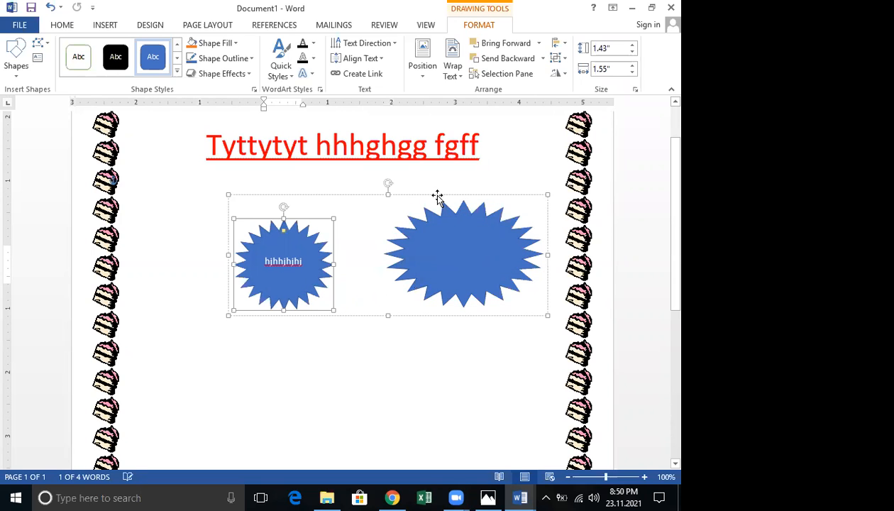
pyautogui.moveTo(362, 197); pyautogui.dragTo(435, 197)
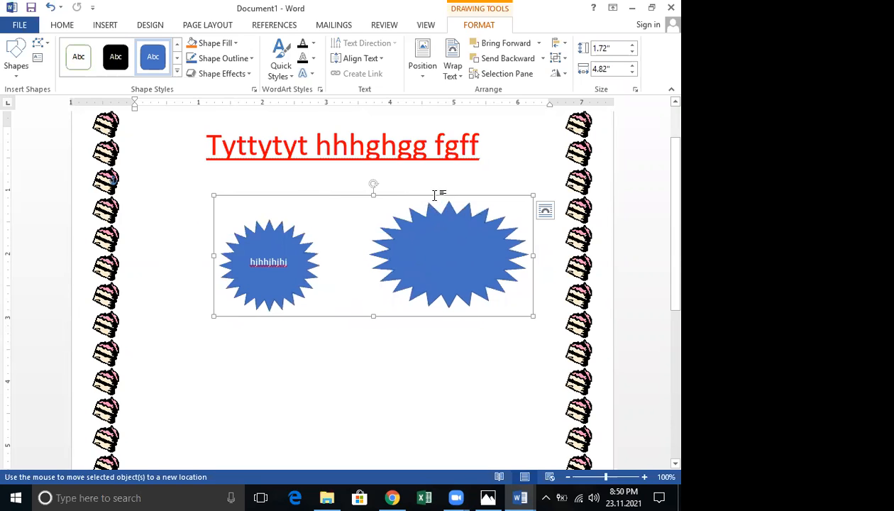
pyautogui.click(433, 191)
pyautogui.click(438, 226)
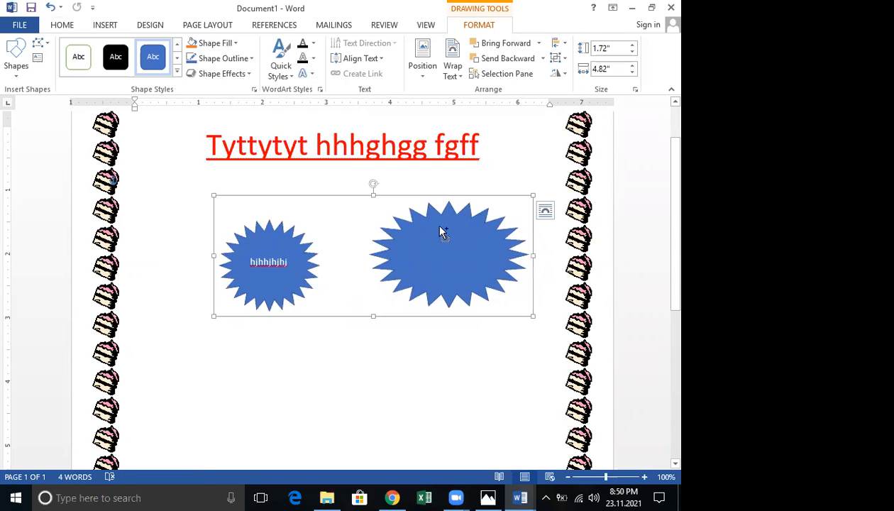
pyautogui.hotkey('ctrl', 'z')
pyautogui.hotkey('ctrl', 'z')
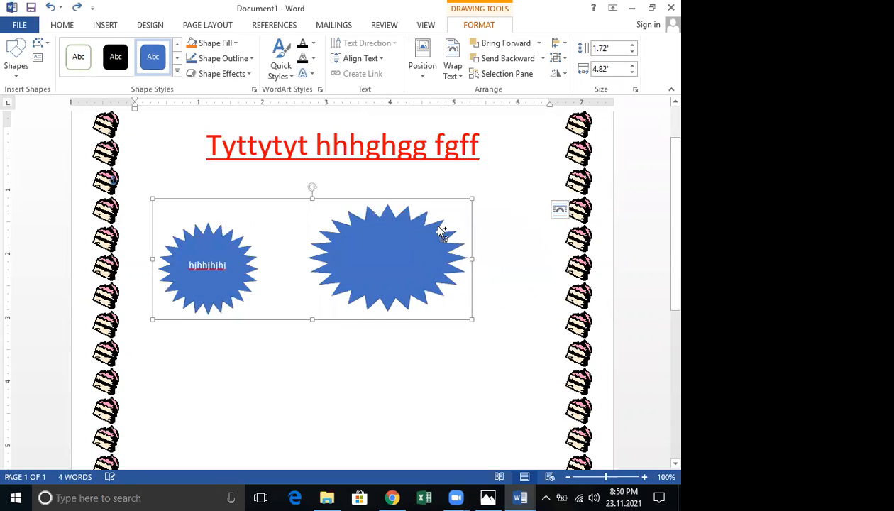
pyautogui.hotkey('ctrl', 'z')
pyautogui.hotkey('ctrl', 'z')
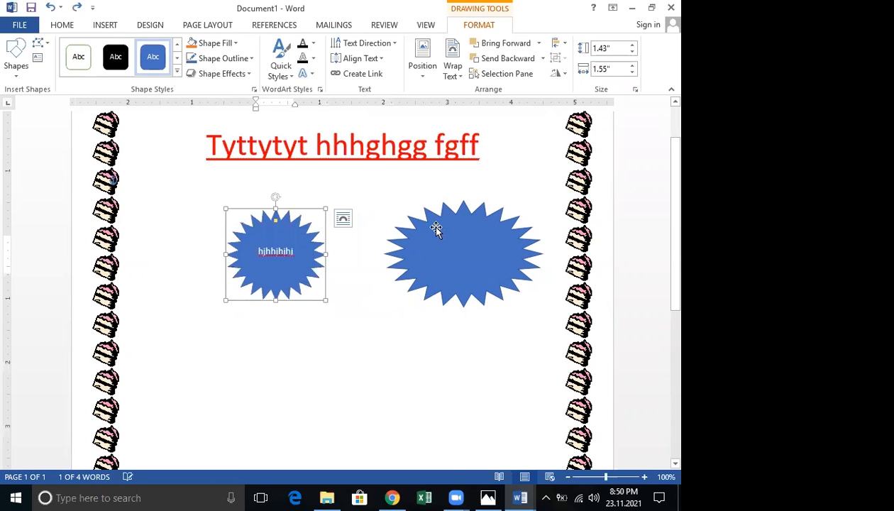
pyautogui.moveTo(288, 217); pyautogui.dragTo(331, 228)
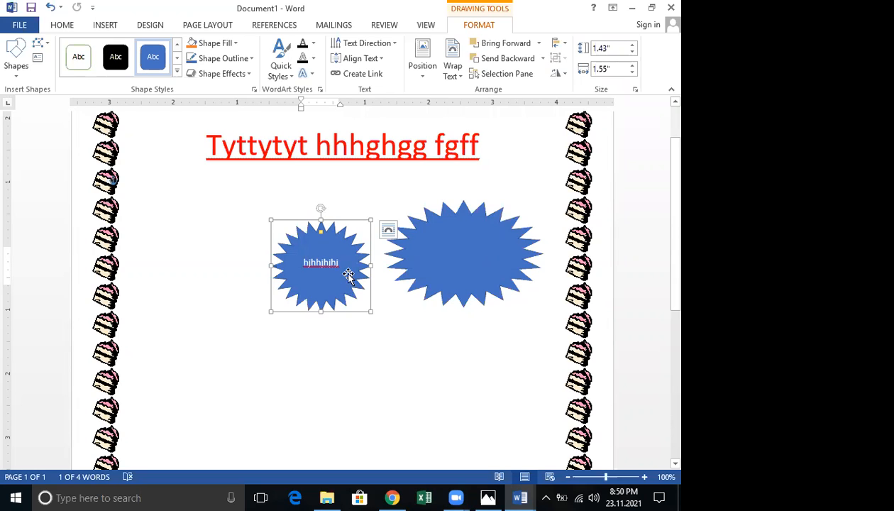
pyautogui.click(388, 229)
pyautogui.click(371, 346)
pyautogui.click(326, 238)
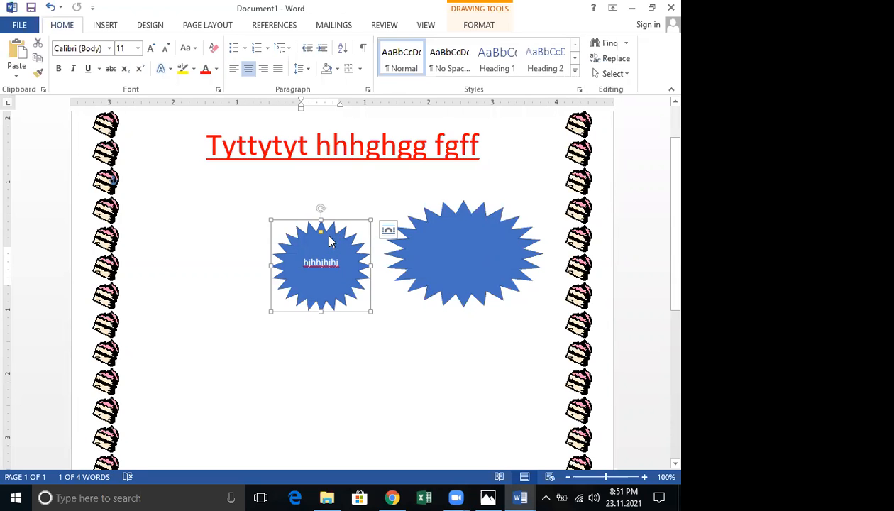
pyautogui.keyDown('shift'); pyautogui.click(415, 232); pyautogui.keyUp('shift')
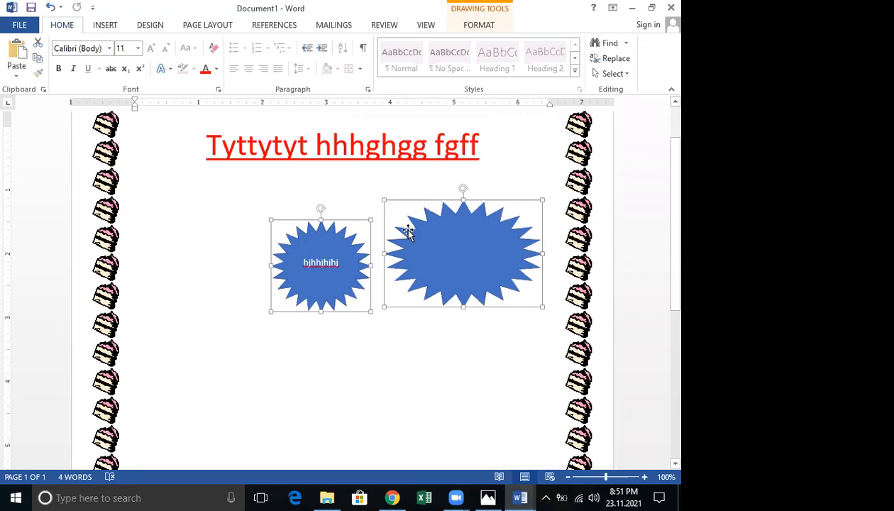
pyautogui.rightClick(409, 235)
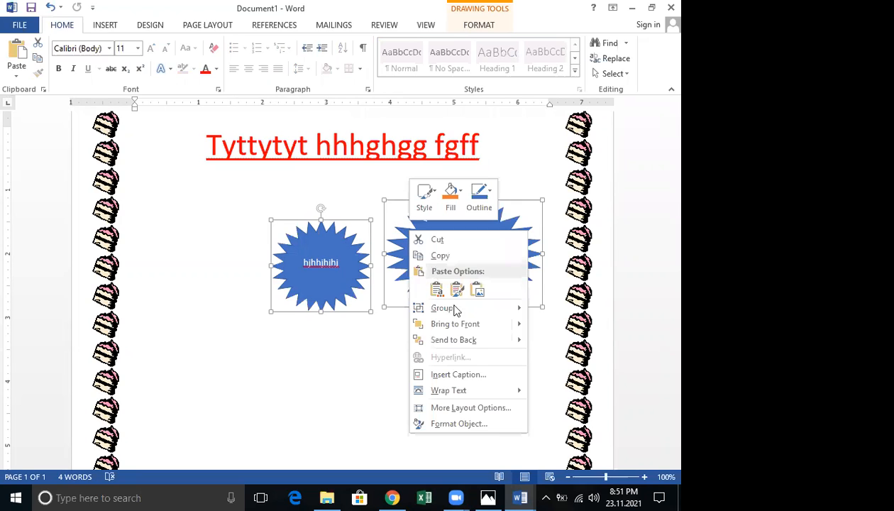
pyautogui.moveTo(520, 308)
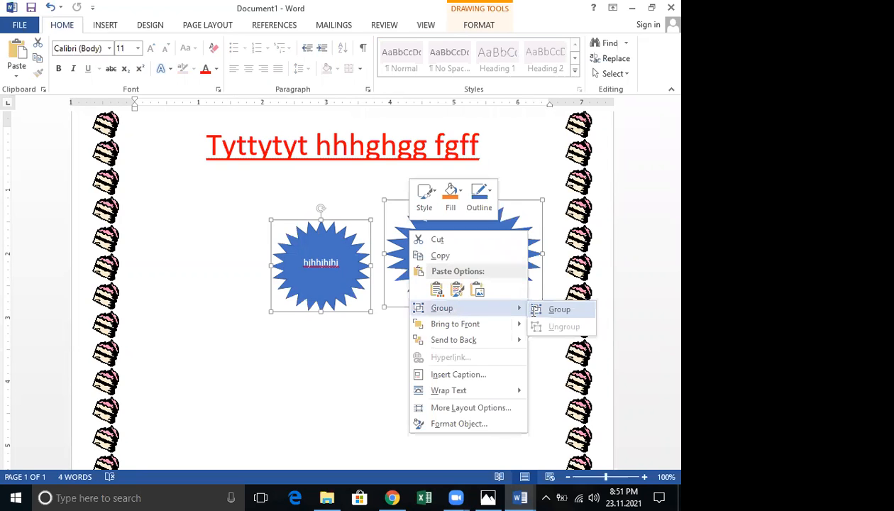
pyautogui.click(558, 308)
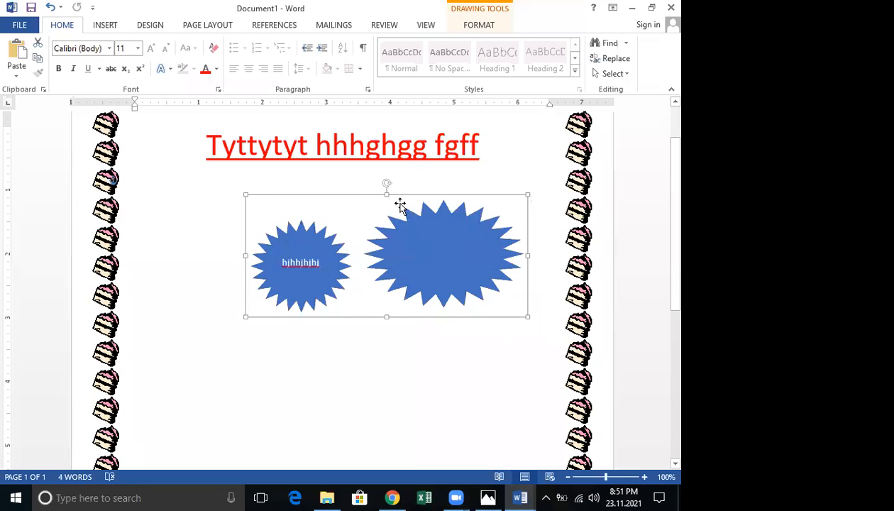
pyautogui.moveTo(400, 205); pyautogui.dragTo(331, 215)
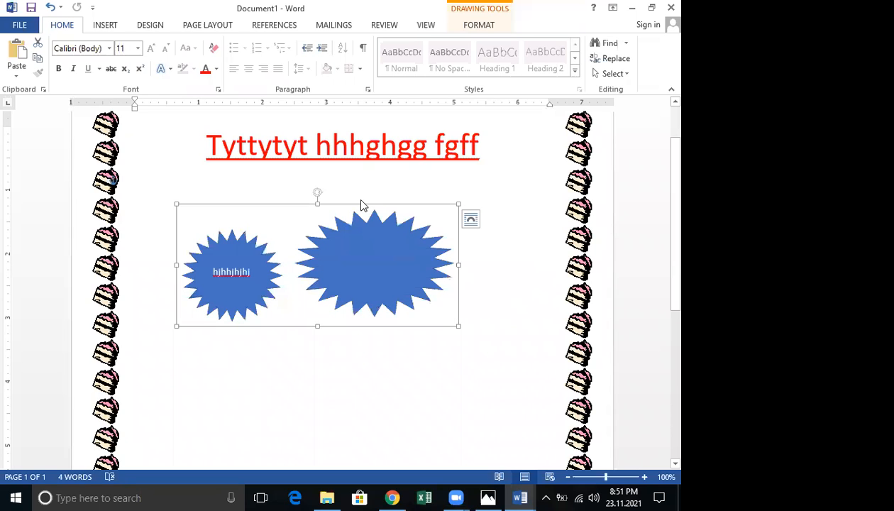
pyautogui.hotkey('ctrl', 'z')
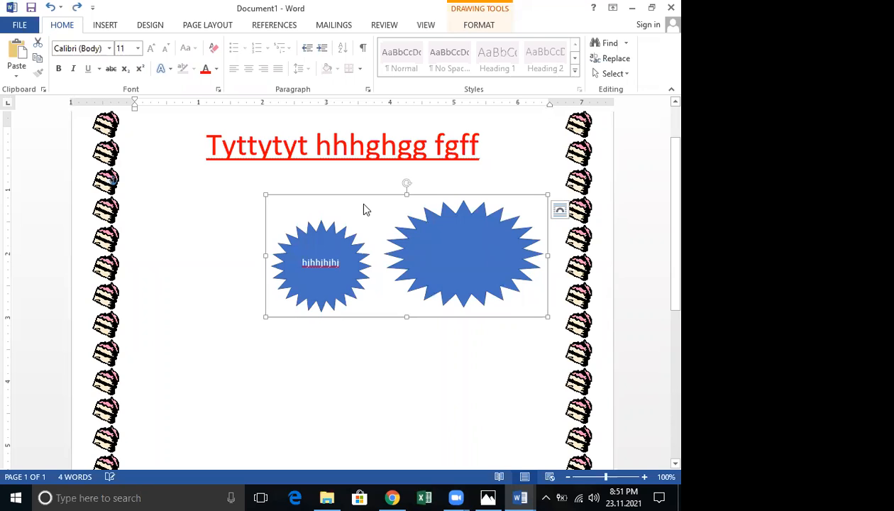
pyautogui.hotkey('ctrl', 'z')
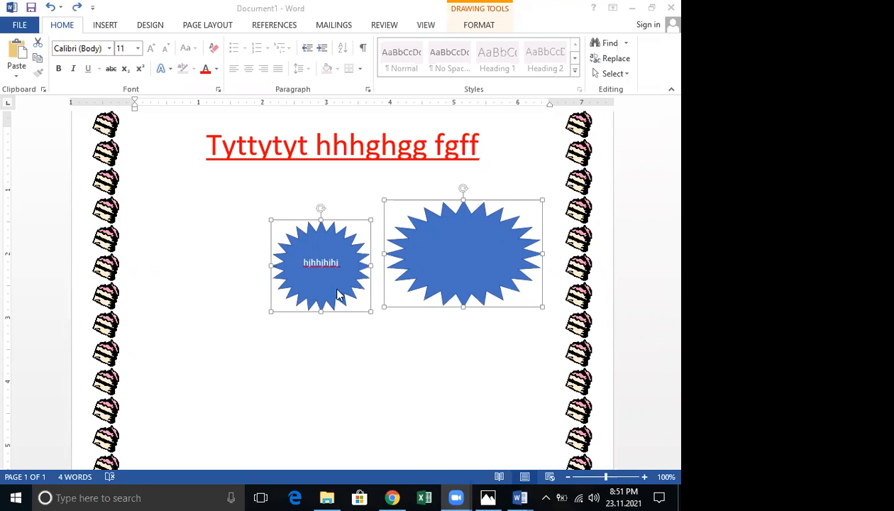
# Undo the small starburst's move so it returns leftward, then select it
pyautogui.click(317, 224)
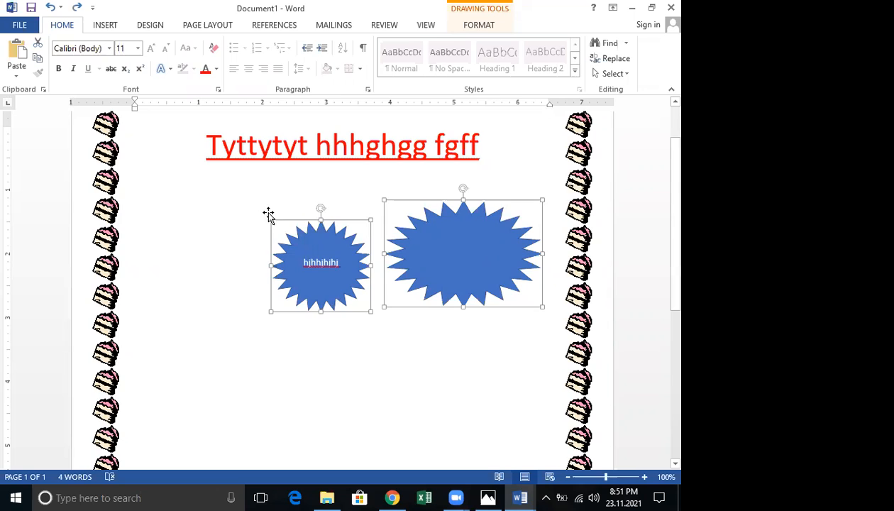
pyautogui.hotkey('ctrl', 'z')
pyautogui.hotkey('ctrl', 'y')
pyautogui.hotkey('ctrl', 'z')
pyautogui.click(369, 312)
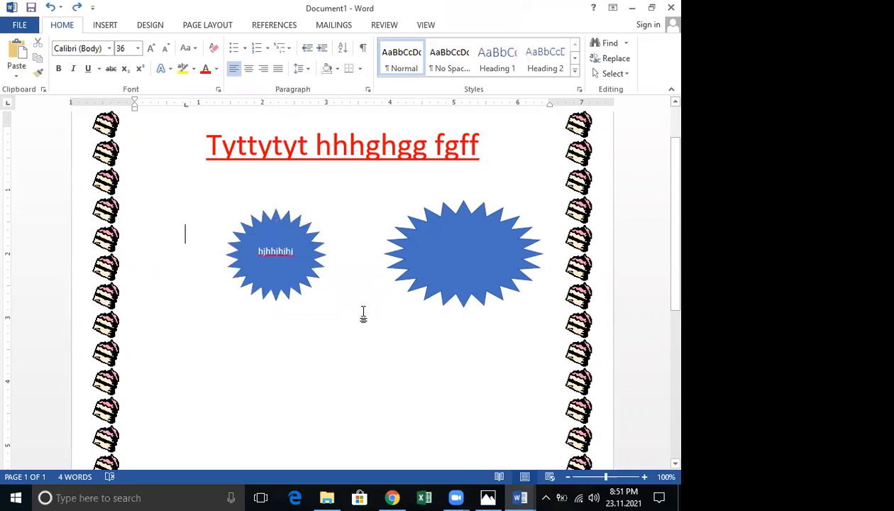
pyautogui.click(298, 286)
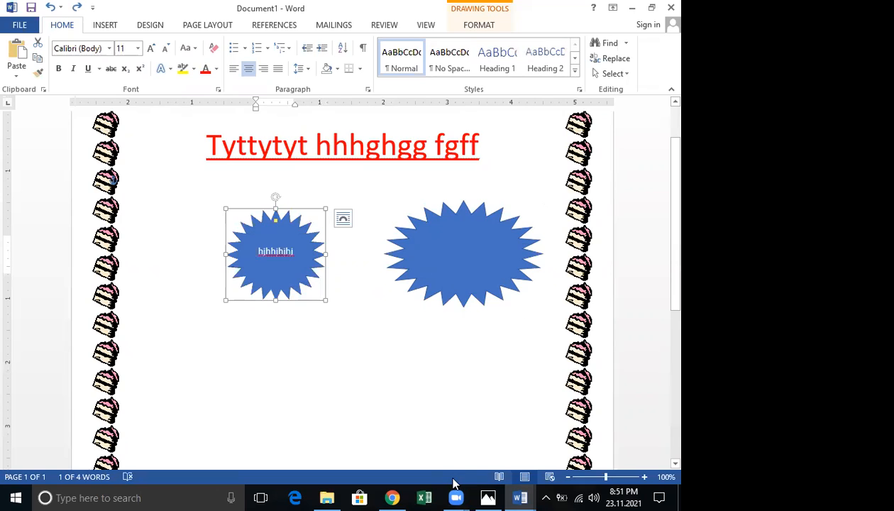
pyautogui.moveTo(354, 178); pyautogui.dragTo(371, 200)
pyautogui.moveTo(368, 163); pyautogui.dragTo(375, 207)
pyautogui.moveTo(363, 189); pyautogui.dragTo(408, 181)
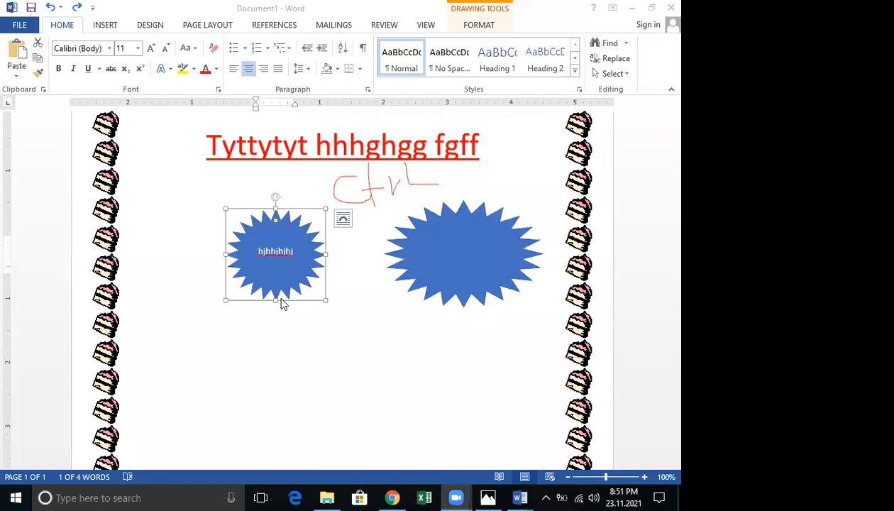
pyautogui.moveTo(281, 299); pyautogui.dragTo(282, 298)
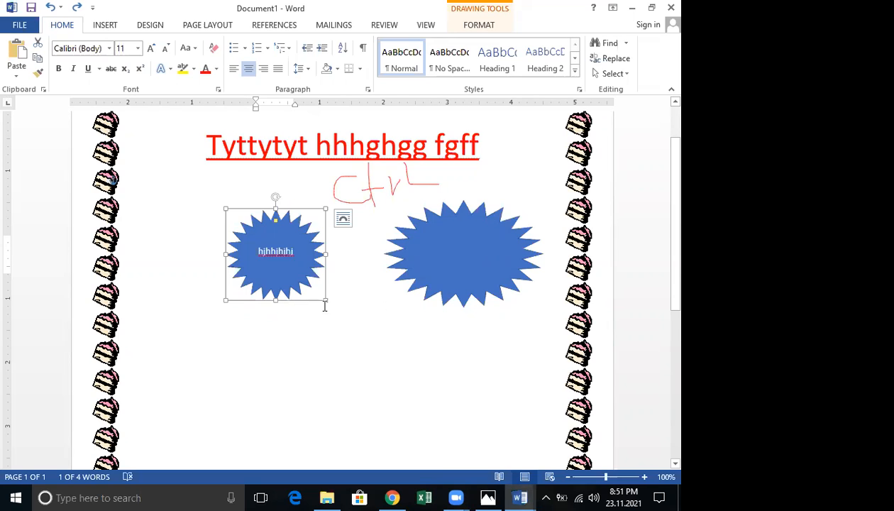
# Group both starbursts, then undo the grouping to keep them separate
pyautogui.keyDown('ctrl'); pyautogui.click(439, 290); pyautogui.keyUp('ctrl')
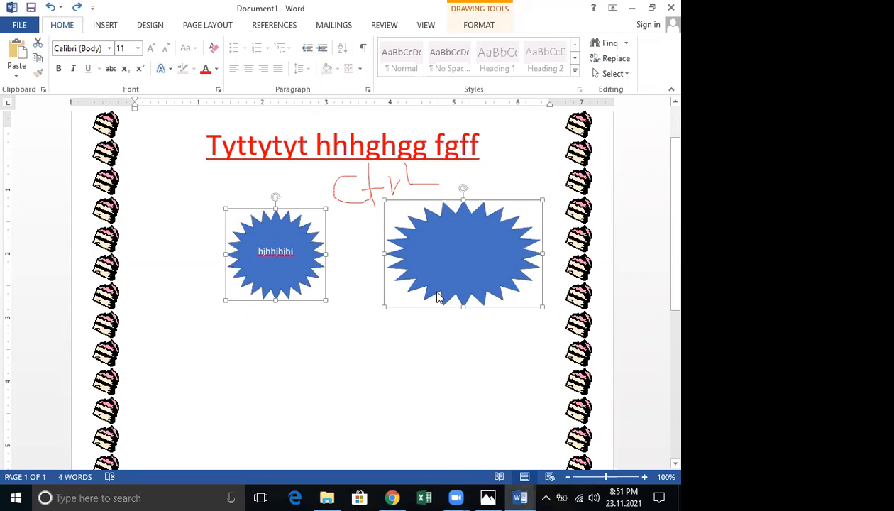
pyautogui.rightClick(439, 297)
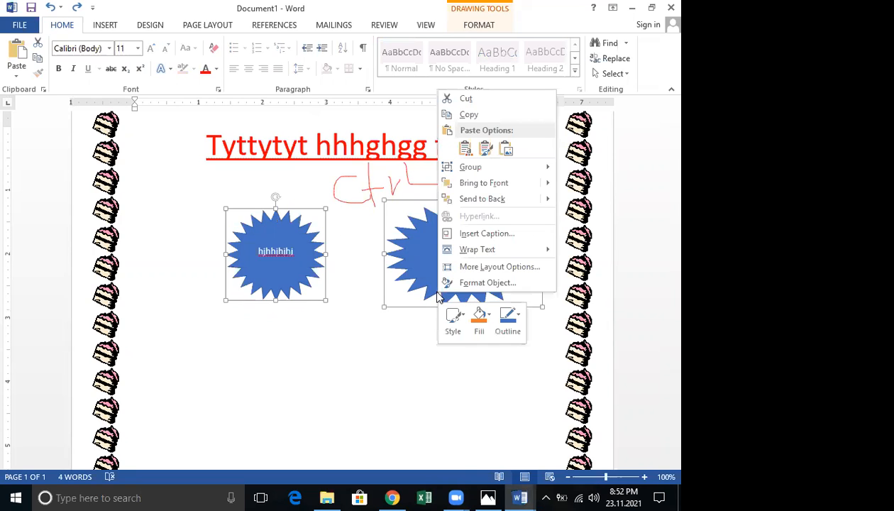
pyautogui.moveTo(525, 167)
pyautogui.click(575, 167)
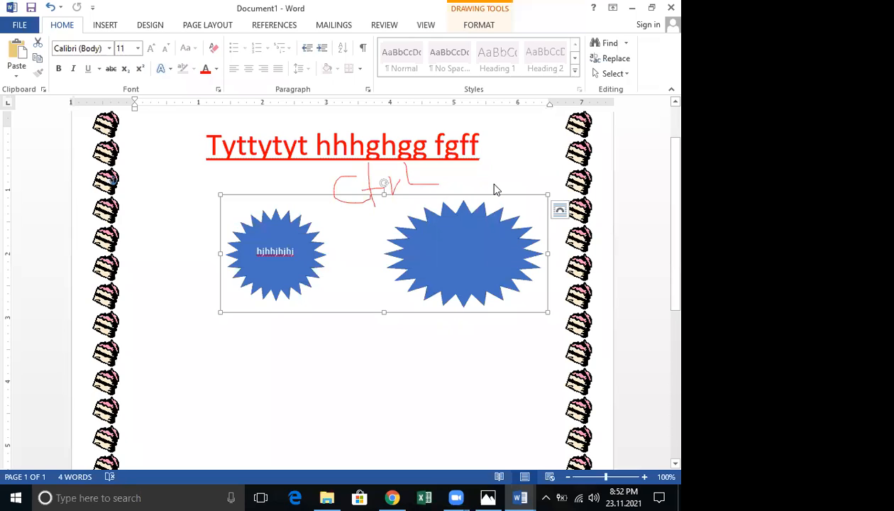
pyautogui.hotkey('ctrl', 'z')
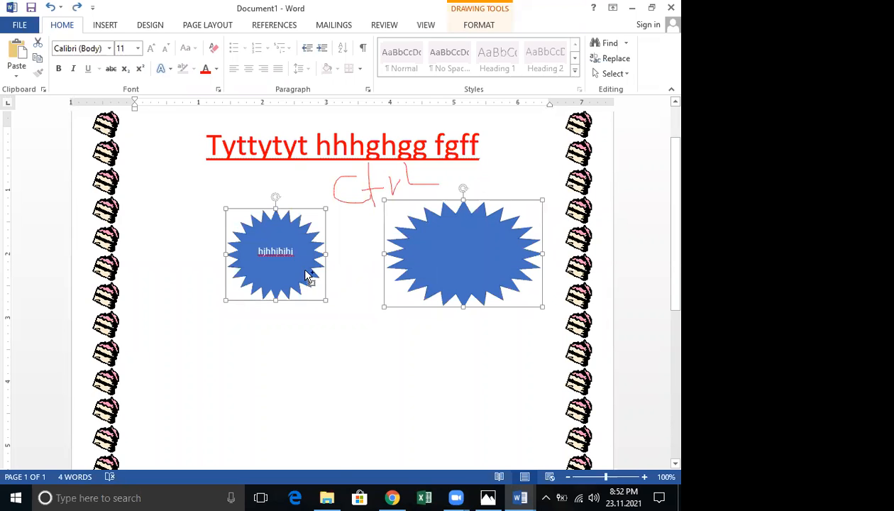
pyautogui.keyDown('shift'); pyautogui.click(308, 276); pyautogui.keyUp('shift')
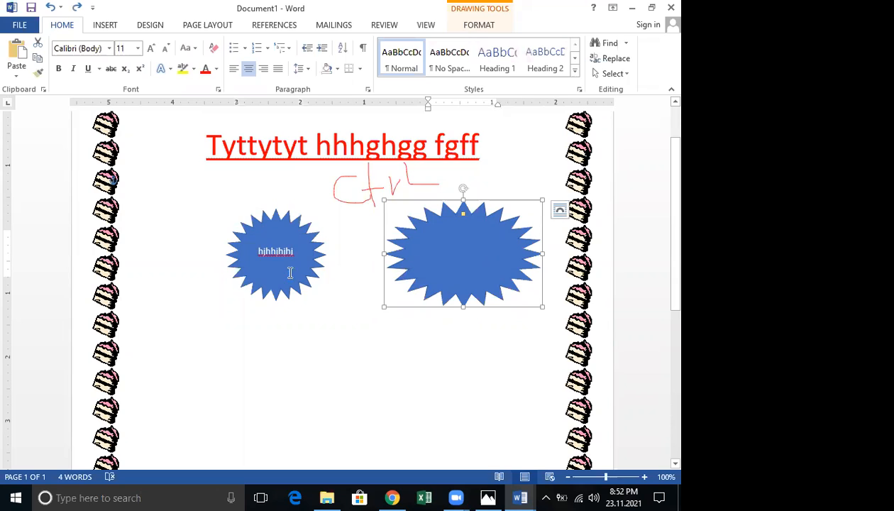
# Select both starbursts and group them into one object
pyautogui.keyDown('shift'); pyautogui.click(302, 277); pyautogui.keyUp('shift')
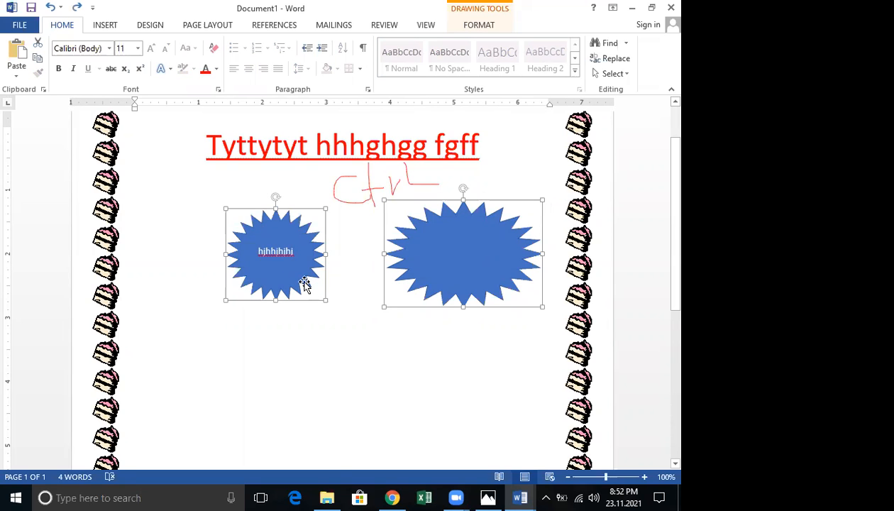
pyautogui.rightClick(305, 285)
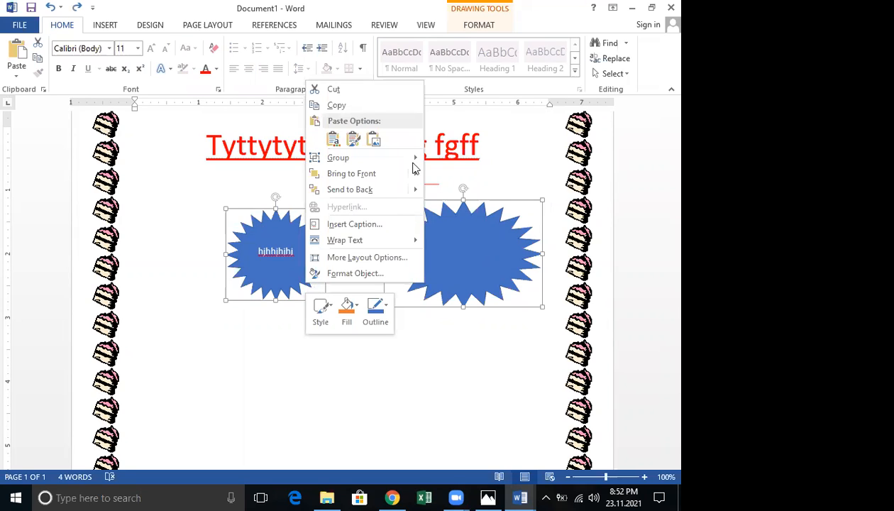
pyautogui.moveTo(452, 167)
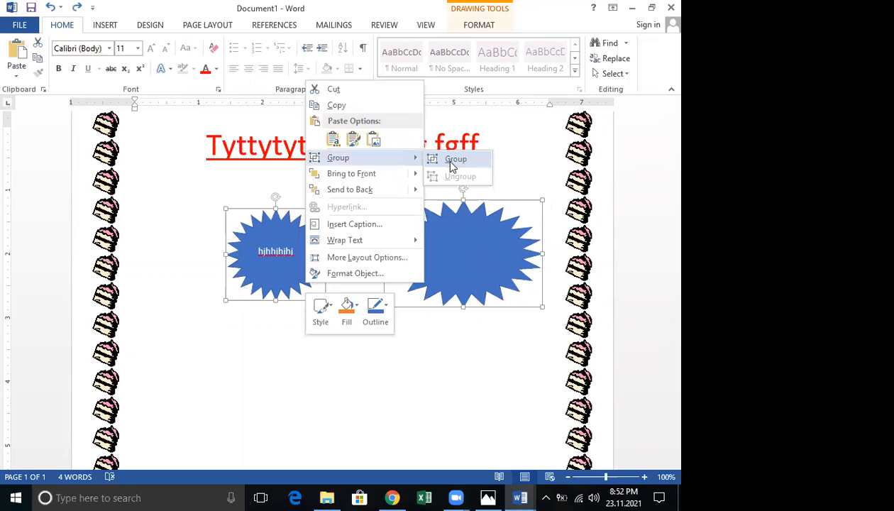
pyautogui.click(452, 160)
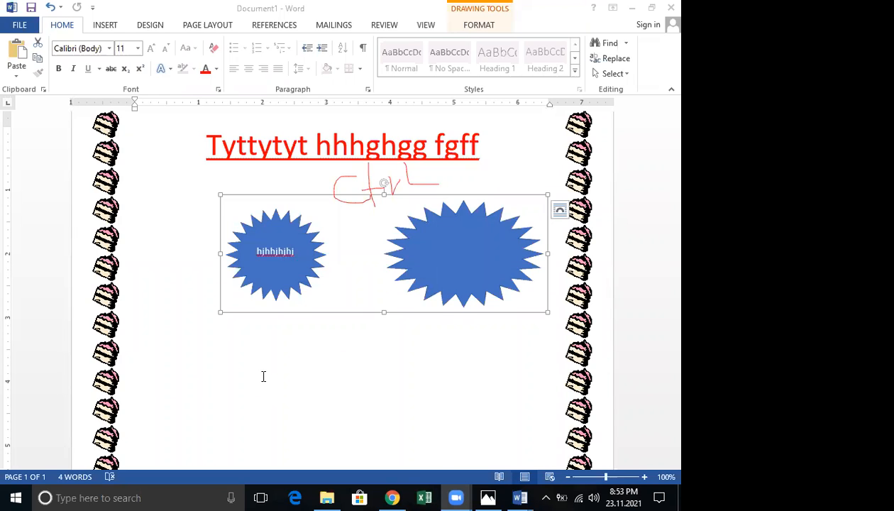
# Undo, reselect both starbursts and regroup them, then ungroup with Ctrl+Shift+G
pyautogui.hotkey('ctrl', 'z')
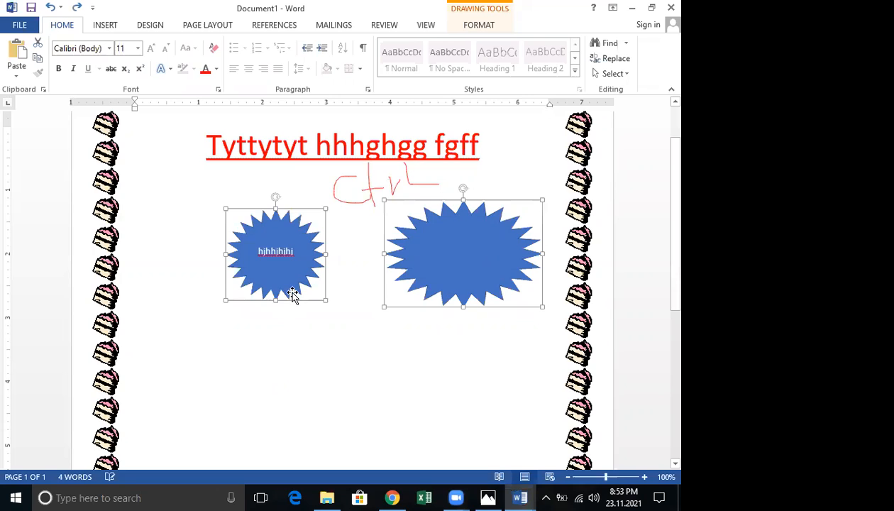
pyautogui.keyDown('ctrl'); pyautogui.click(297, 294); pyautogui.keyUp('ctrl')
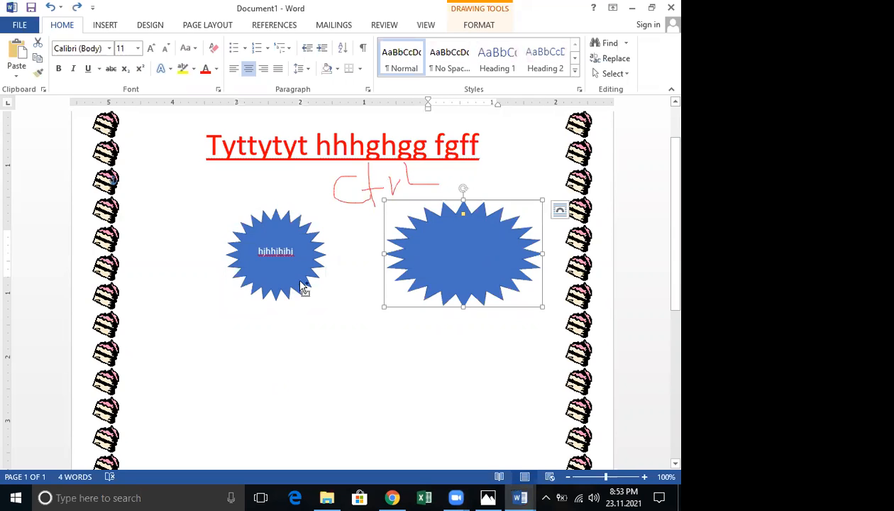
pyautogui.keyDown('ctrl'); pyautogui.click(296, 287); pyautogui.keyUp('ctrl')
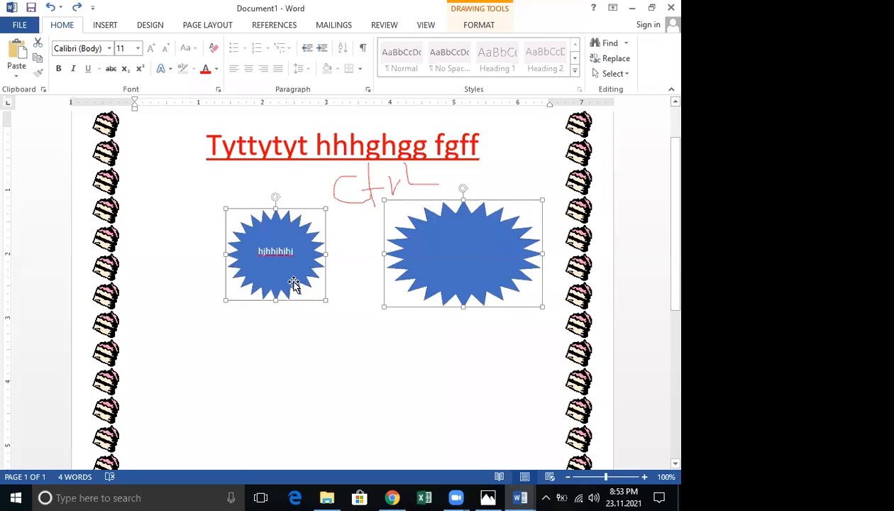
pyautogui.rightClick(296, 286)
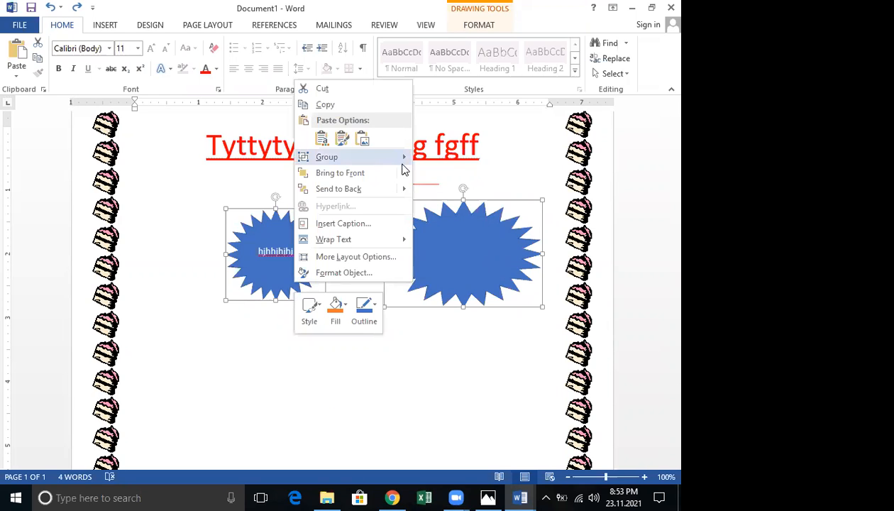
pyautogui.moveTo(401, 161)
pyautogui.click(439, 158)
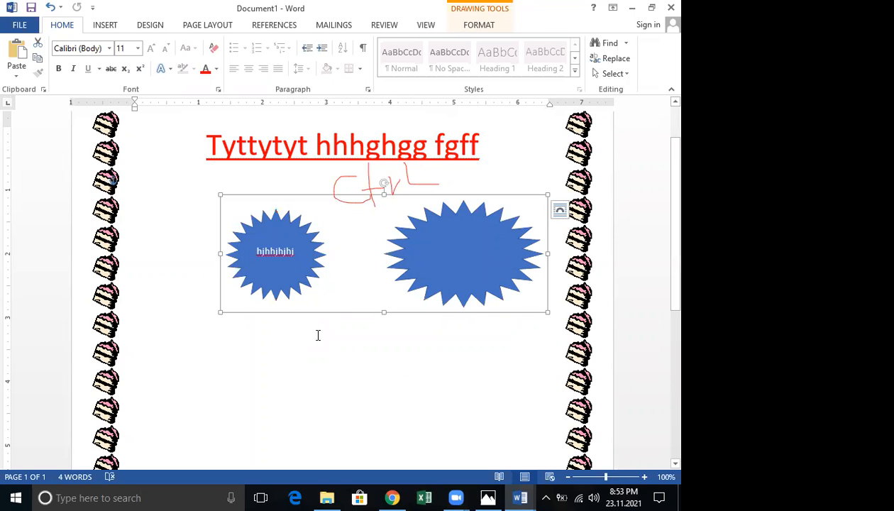
pyautogui.hotkey('ctrl', 'shift', 'g')
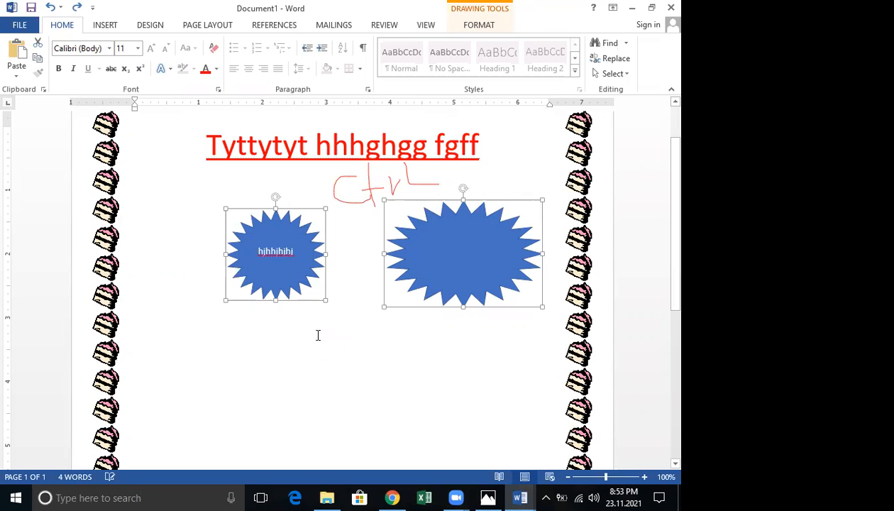
# Select both starbursts, group them, then undo the grouping
pyautogui.click(283, 306)
pyautogui.click(289, 292)
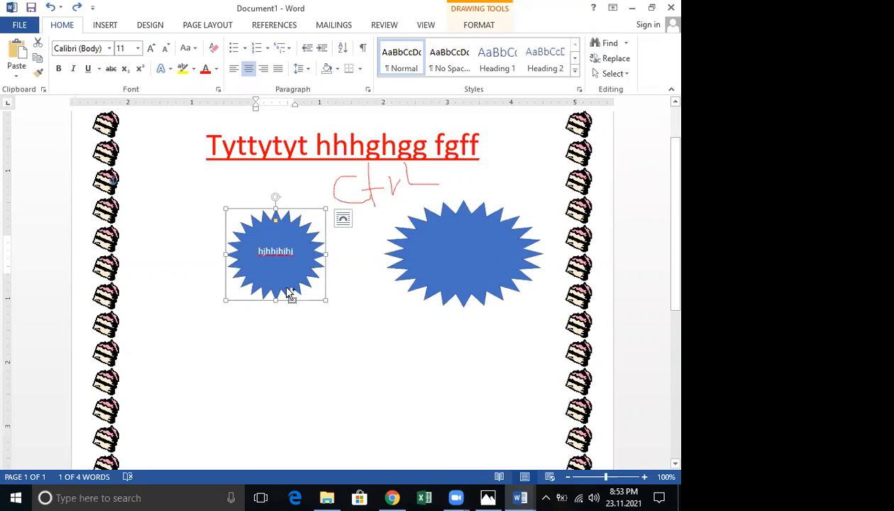
pyautogui.keyDown('ctrl'); pyautogui.click(410, 279); pyautogui.keyUp('ctrl')
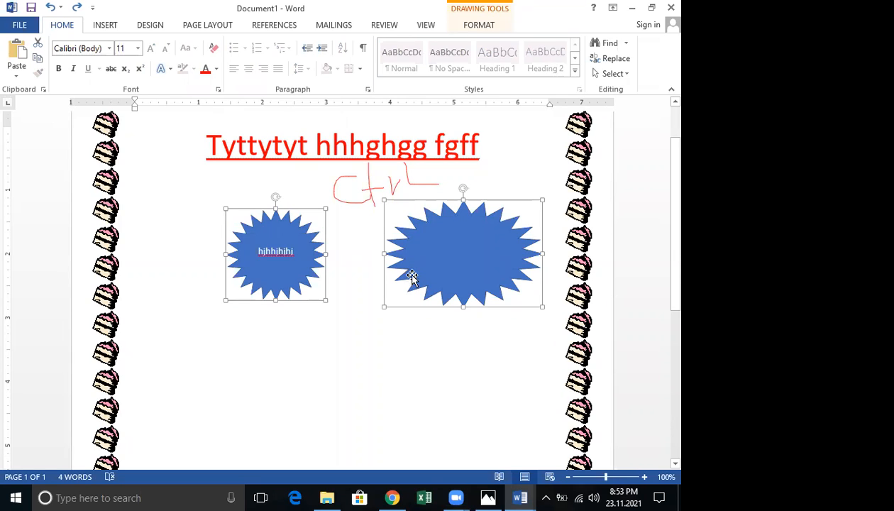
pyautogui.rightClick(412, 277)
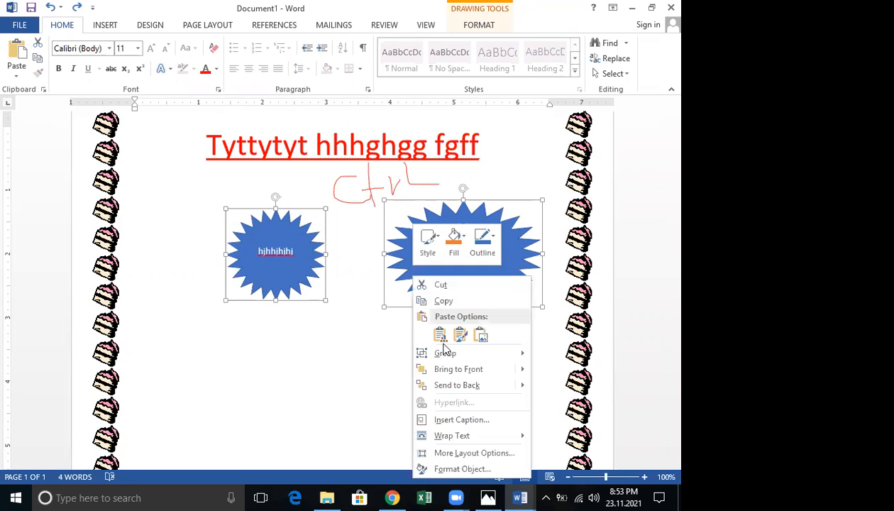
pyautogui.moveTo(489, 353)
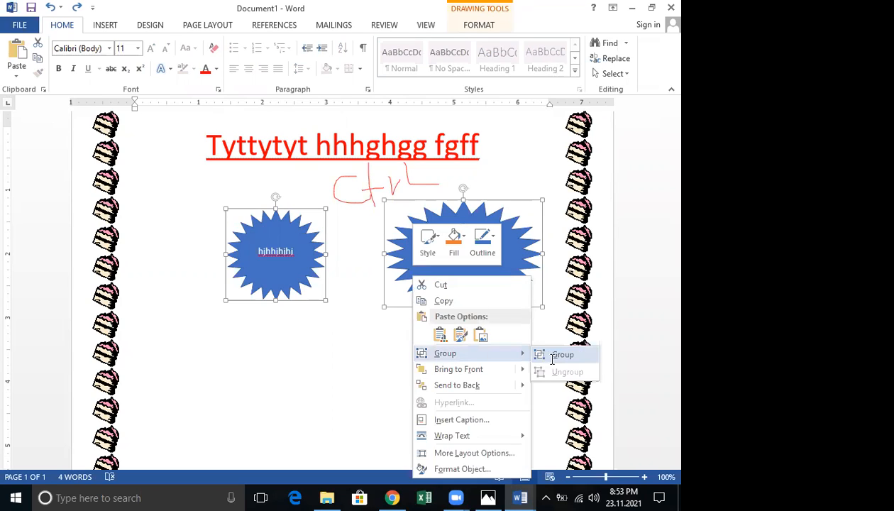
pyautogui.click(541, 355)
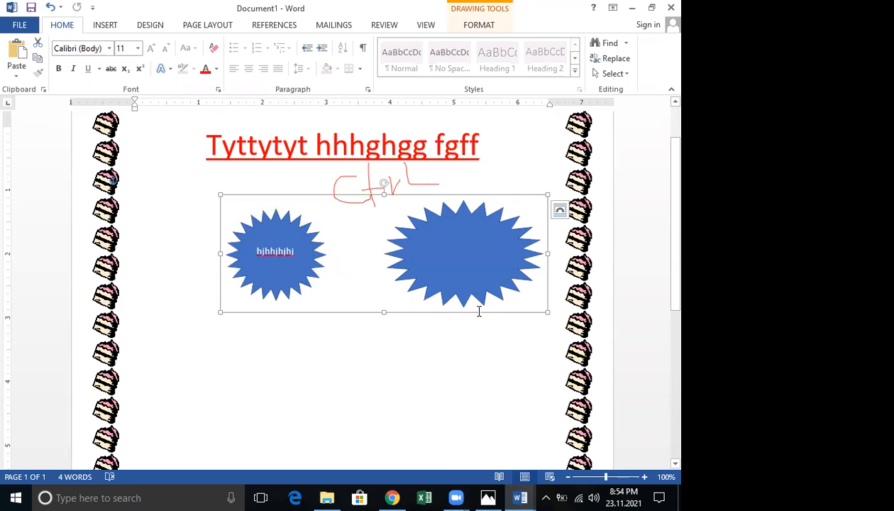
pyautogui.hotkey('ctrl', 'z')
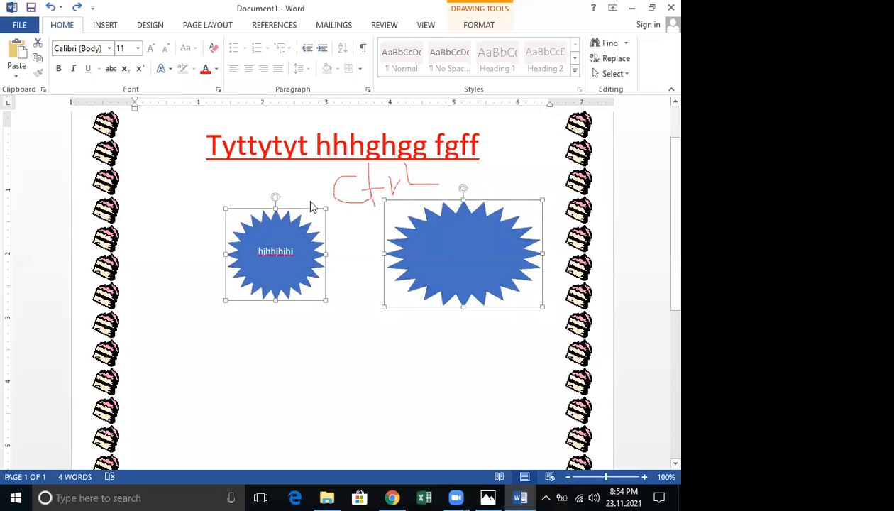
# Reselect both starbursts, group them into one object, and deselect
pyautogui.click(339, 271)
pyautogui.rightClick(339, 273)
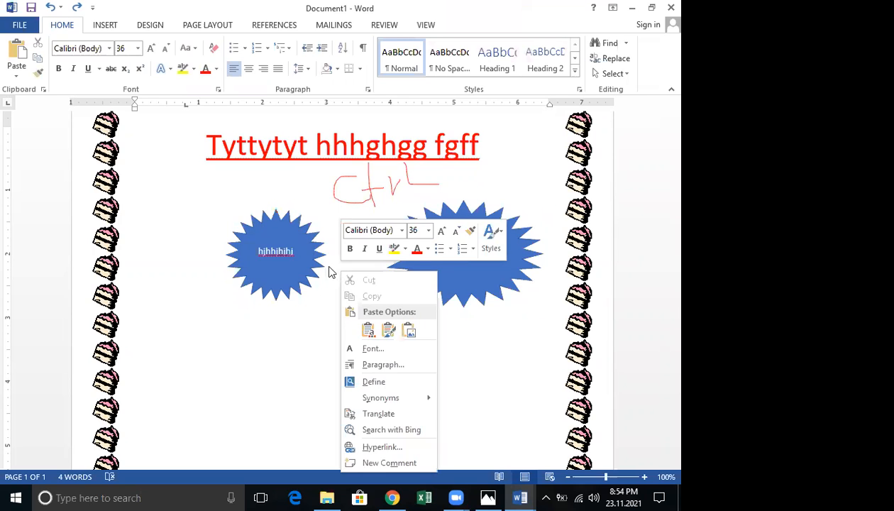
pyautogui.press('Escape')
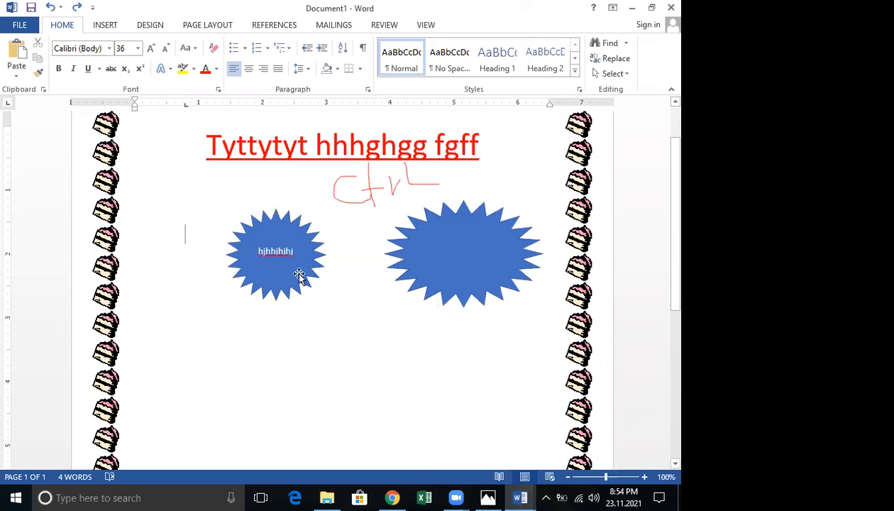
pyautogui.click(302, 282)
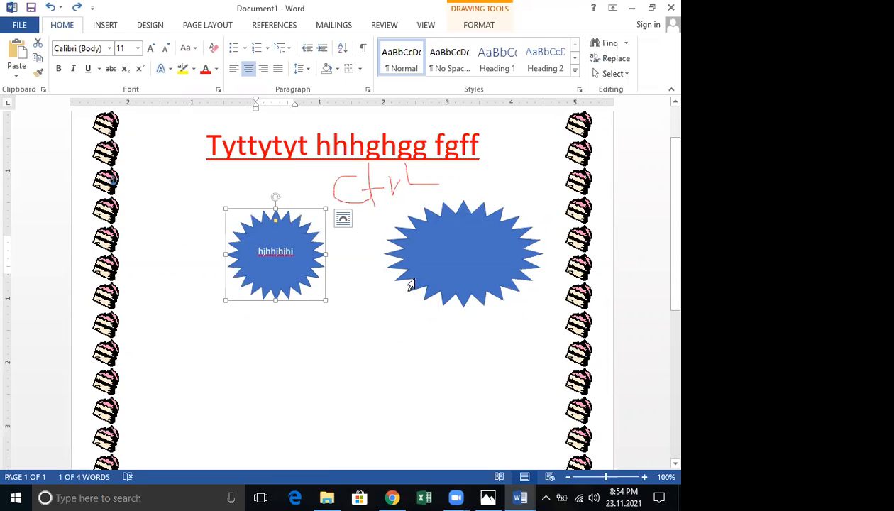
pyautogui.keyDown('ctrl'); pyautogui.click(434, 276); pyautogui.keyUp('ctrl')
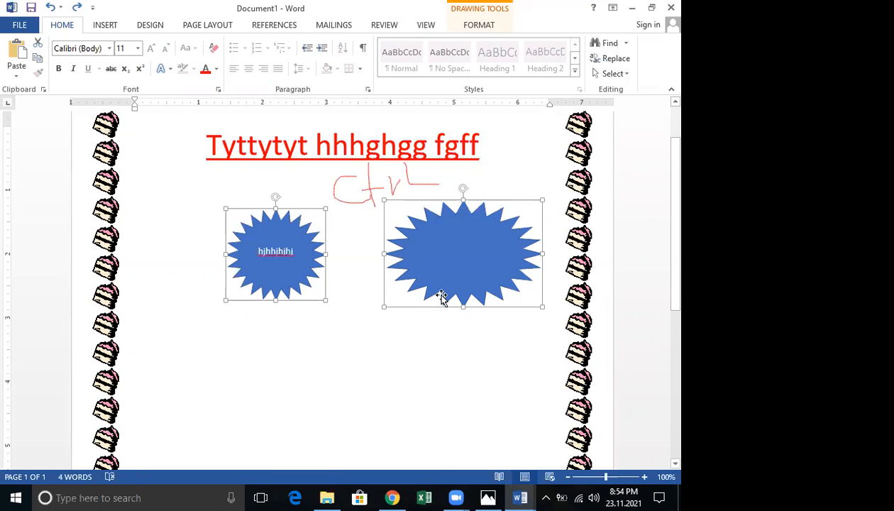
pyautogui.rightClick(441, 297)
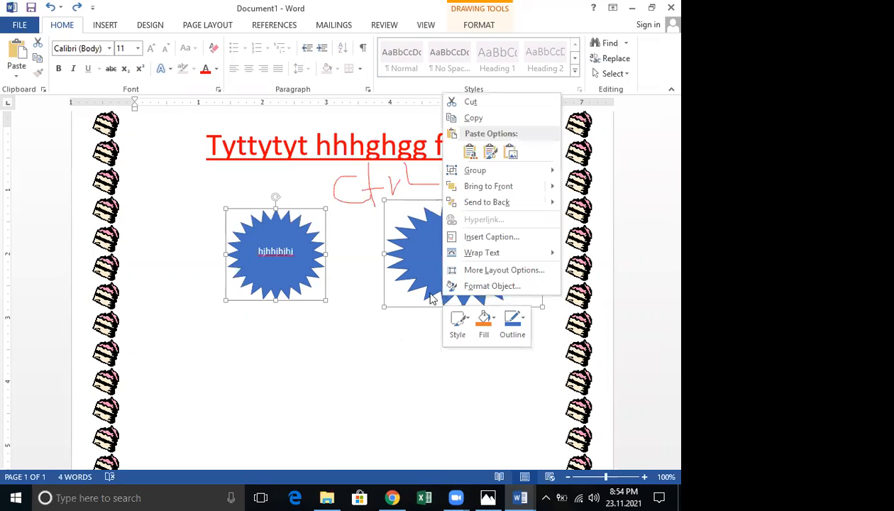
pyautogui.press('Escape')
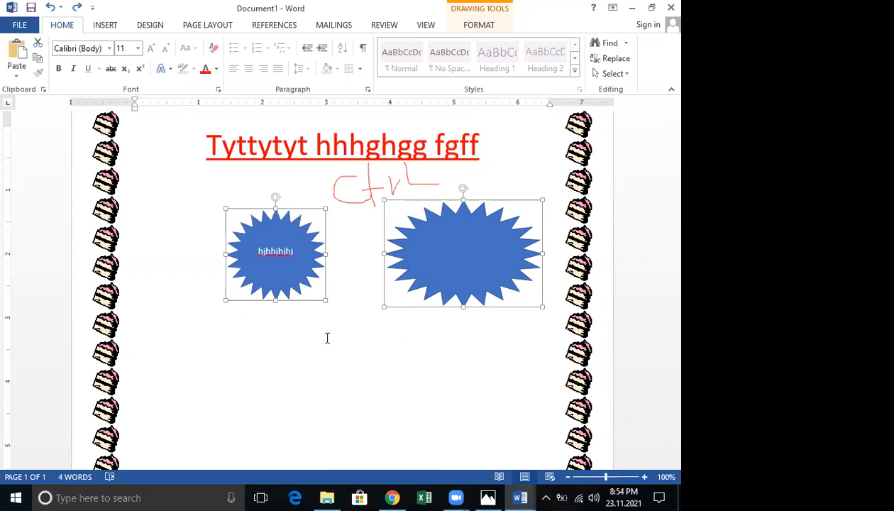
pyautogui.rightClick(421, 308)
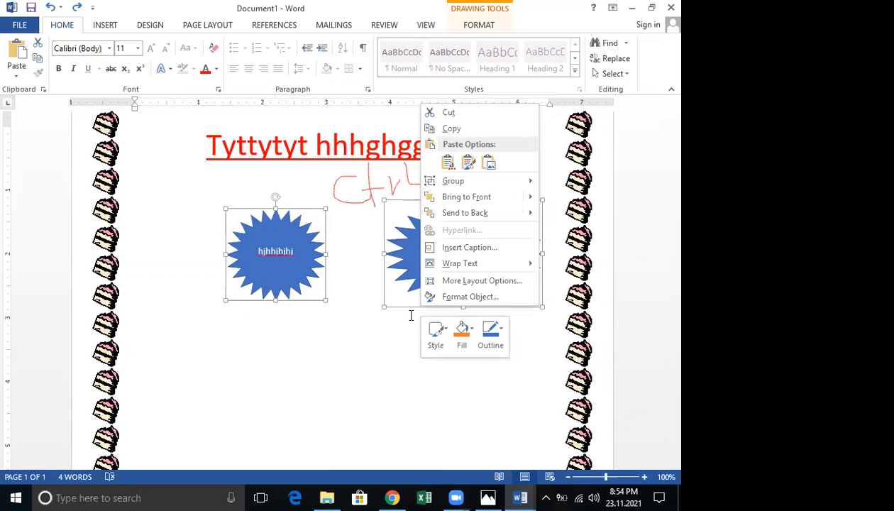
pyautogui.press('Escape')
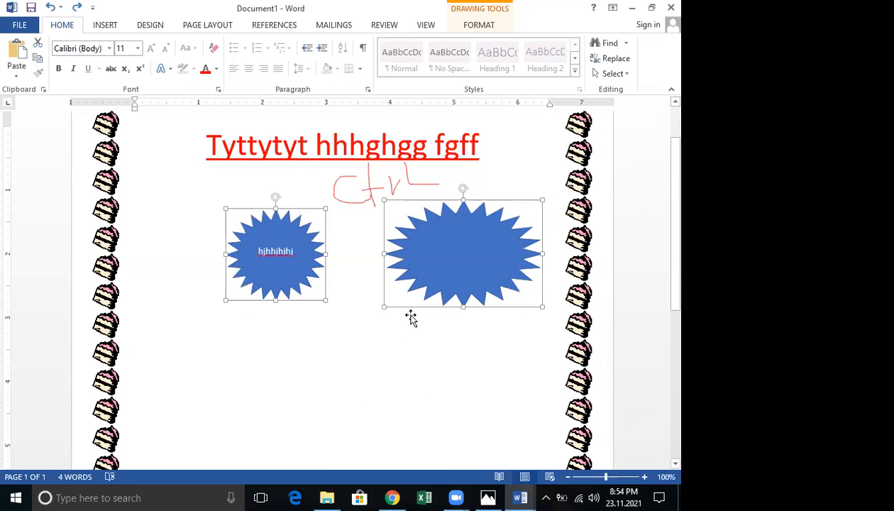
pyautogui.rightClick(422, 309)
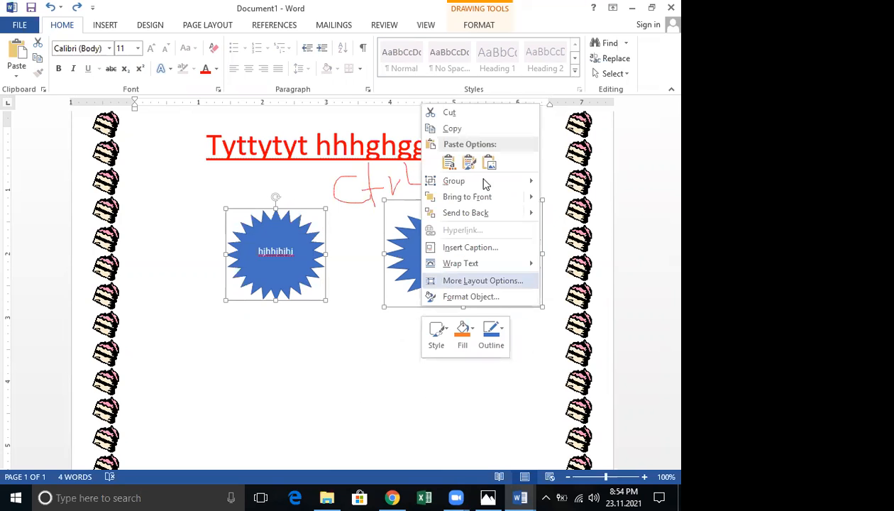
pyautogui.moveTo(492, 181)
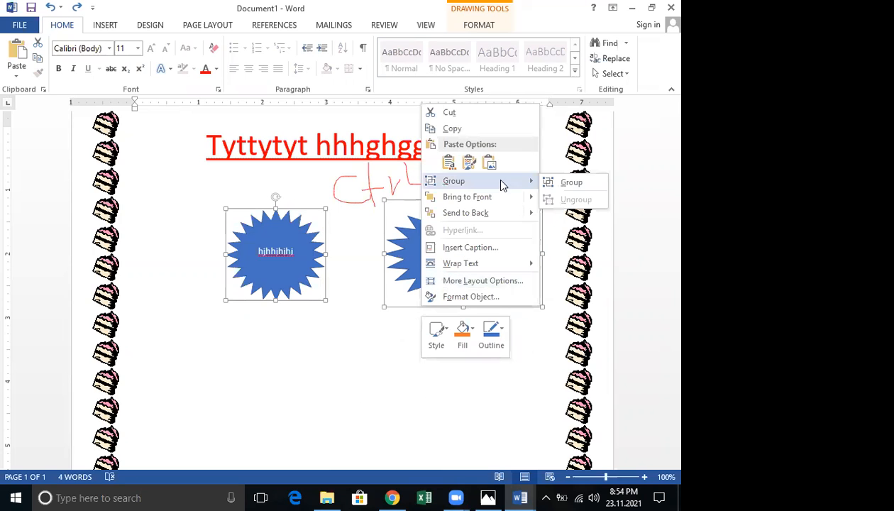
pyautogui.click(571, 183)
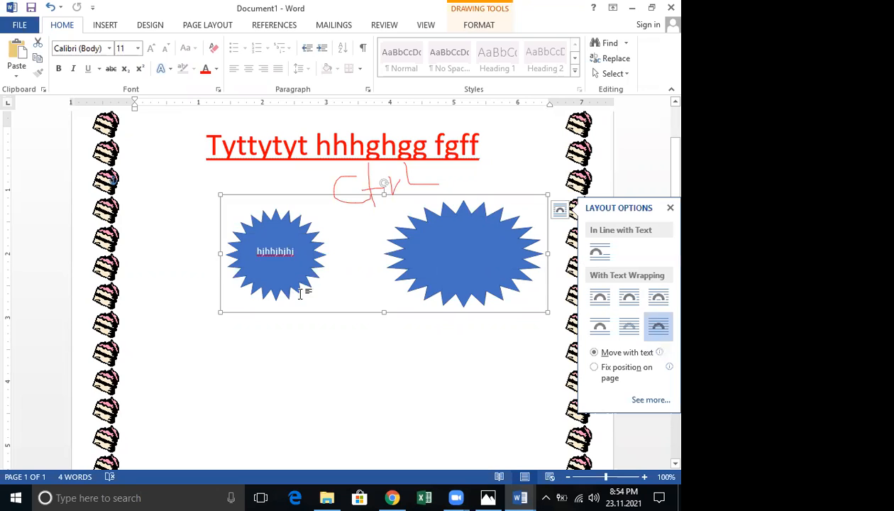
pyautogui.click(309, 348)
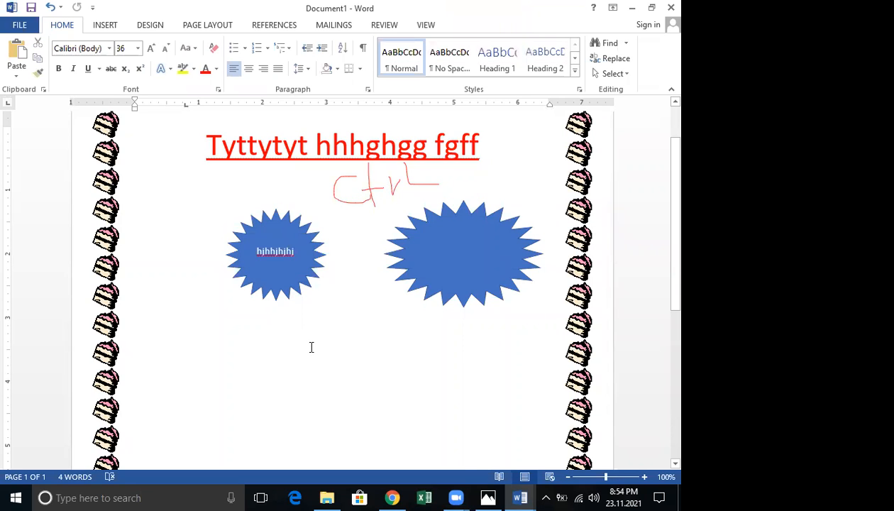
# Undo the last two starburst changes, shift the large starburst left, and select both starbursts
pyautogui.hotkey('ctrl', 'z')
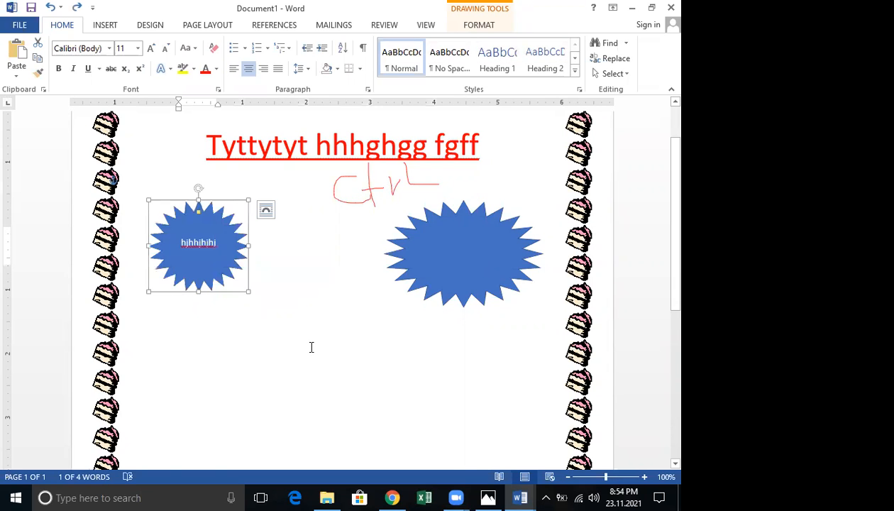
pyautogui.hotkey('ctrl', 'z')
pyautogui.moveTo(420, 258); pyautogui.dragTo(343, 265)
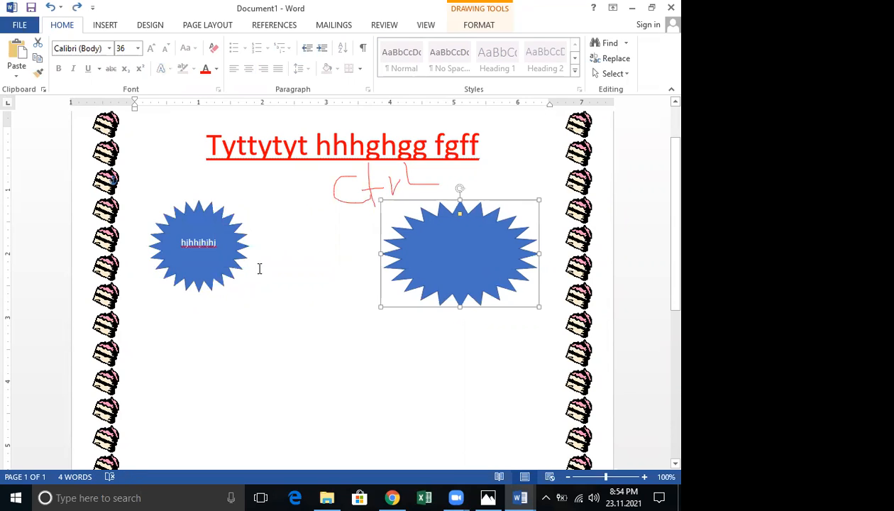
pyautogui.click(231, 273)
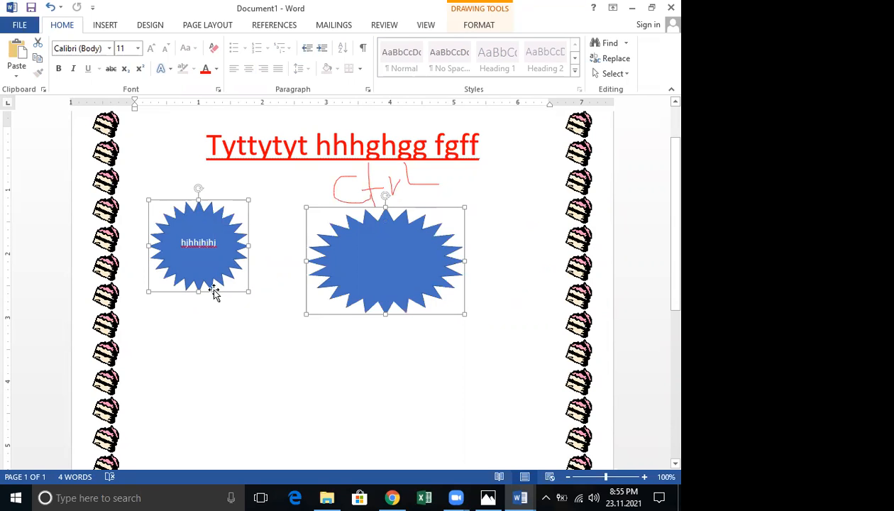
pyautogui.rightClick(217, 293)
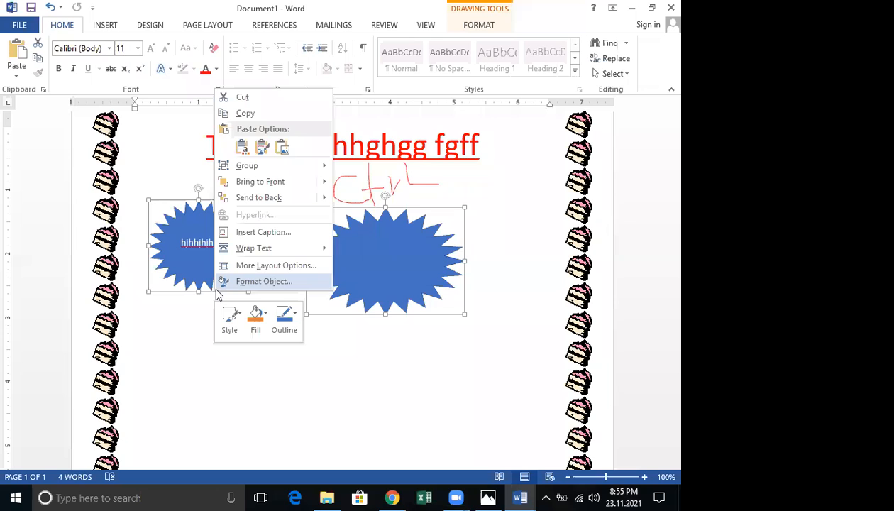
# Deselect the grouped starbursts and create a new blank Document2 with Ctrl+N
pyautogui.click(360, 169)
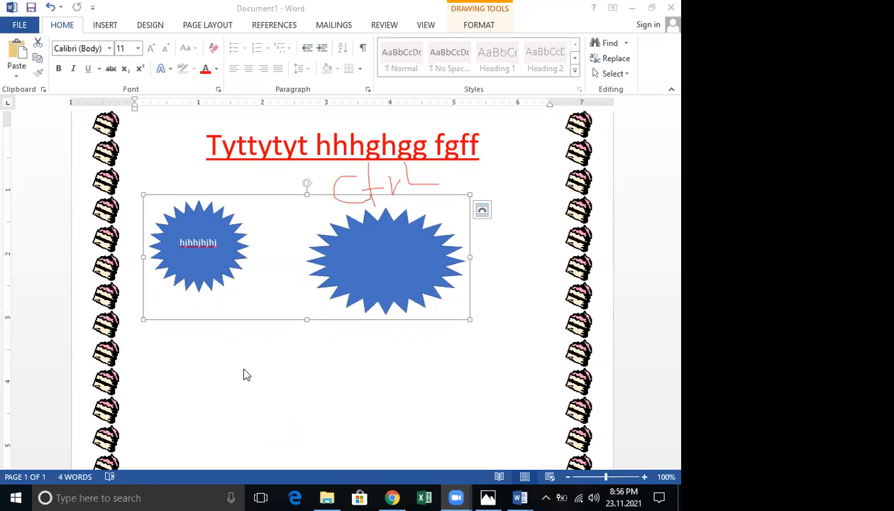
pyautogui.click(262, 349)
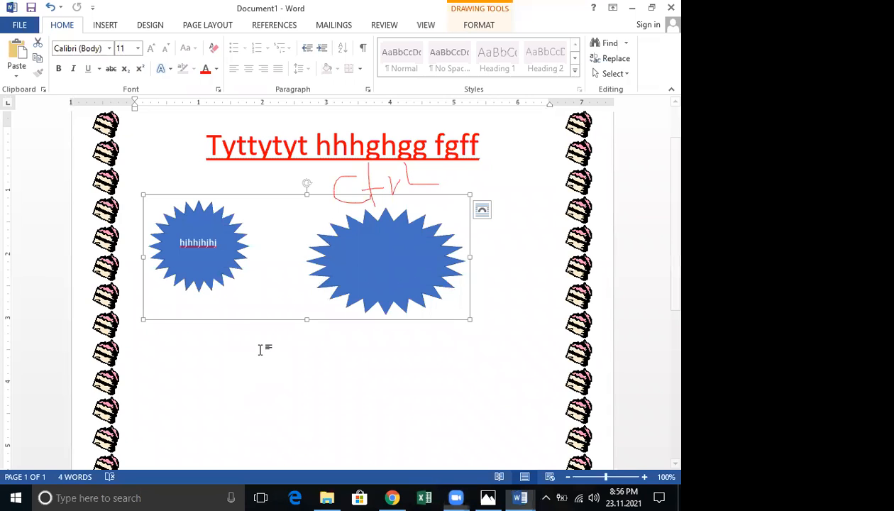
pyautogui.click(262, 349)
pyautogui.hotkey('ctrl', 'n')
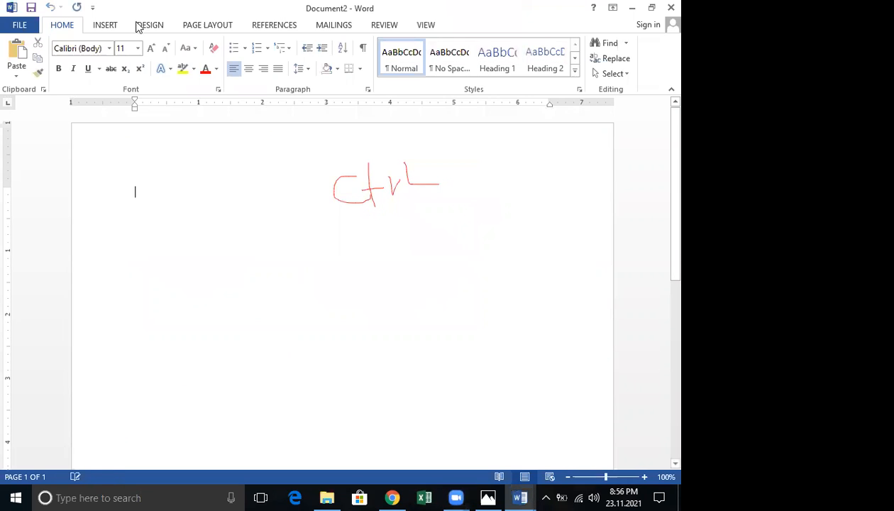
# Draw a blue 24-point star at the left of the blank page
pyautogui.click(105, 23)
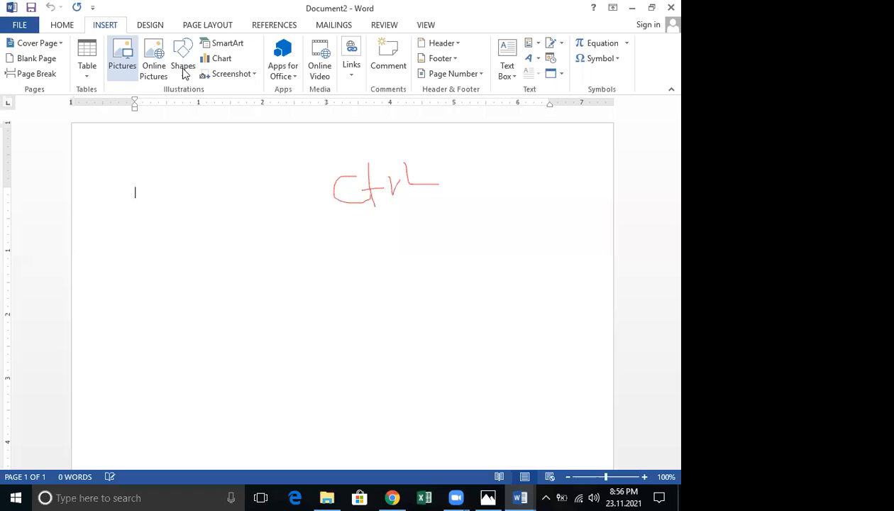
pyautogui.click(182, 66)
pyautogui.click(313, 411)
pyautogui.moveTo(111, 220); pyautogui.dragTo(186, 305)
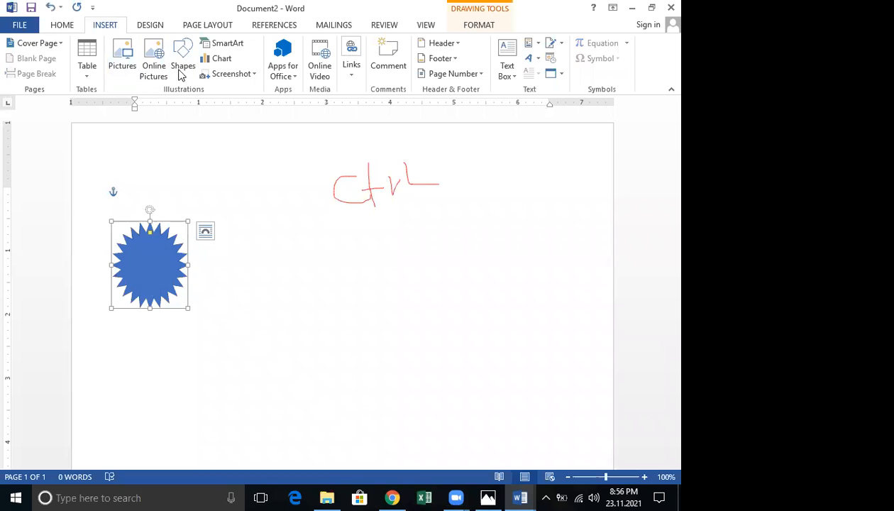
# Draw a blue rectangle to the right of the star and select both shapes
pyautogui.click(231, 104)
pyautogui.moveTo(258, 231)
pyautogui.mouseDown()
pyautogui.moveTo(337, 285)
pyautogui.moveTo(421, 319)
pyautogui.mouseUp()
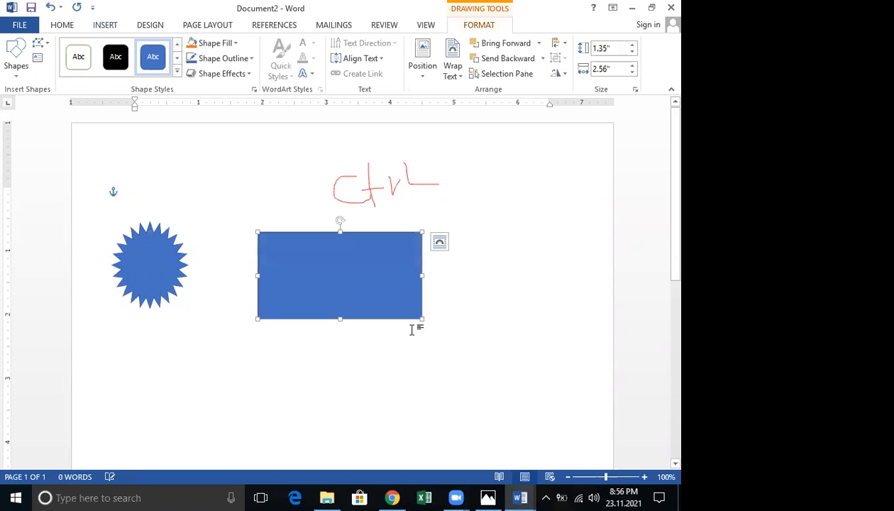
pyautogui.moveTo(376, 309); pyautogui.dragTo(382, 307)
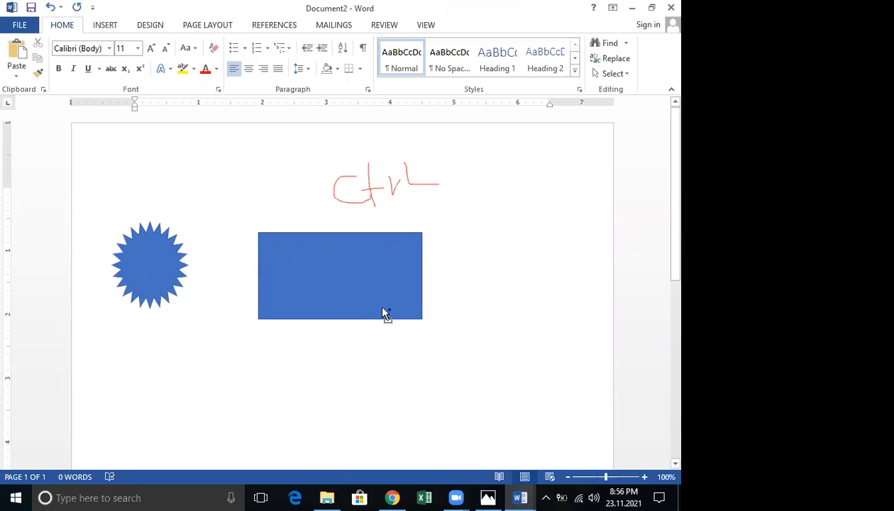
pyautogui.click(159, 267)
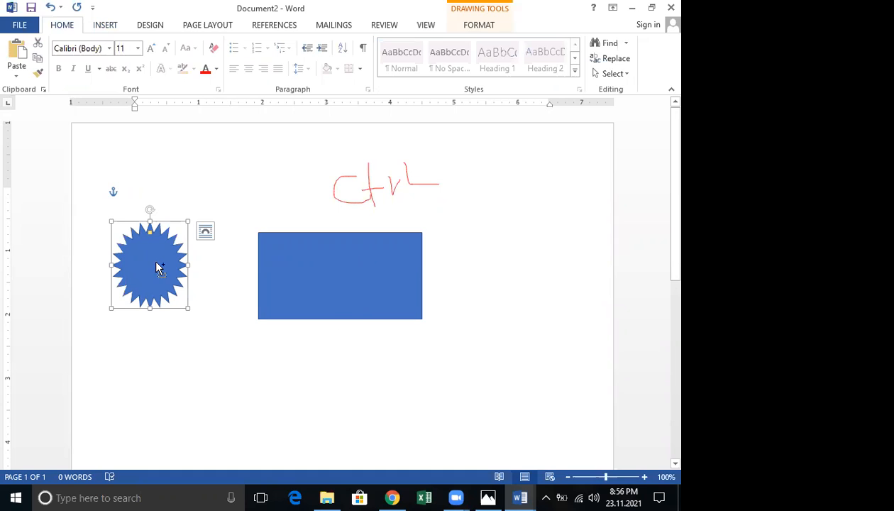
pyautogui.keyDown('ctrl'); pyautogui.click(301, 273); pyautogui.keyUp('ctrl')
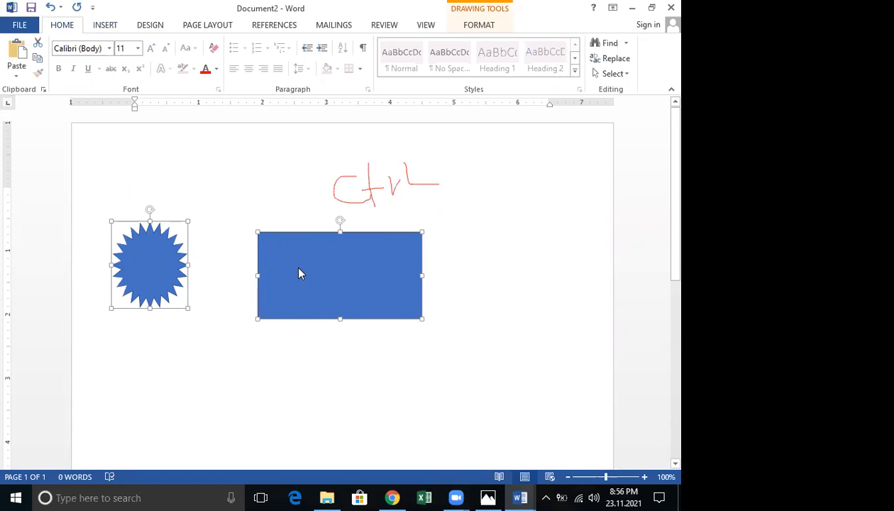
pyautogui.rightClick(298, 268)
pyautogui.moveTo(367, 346)
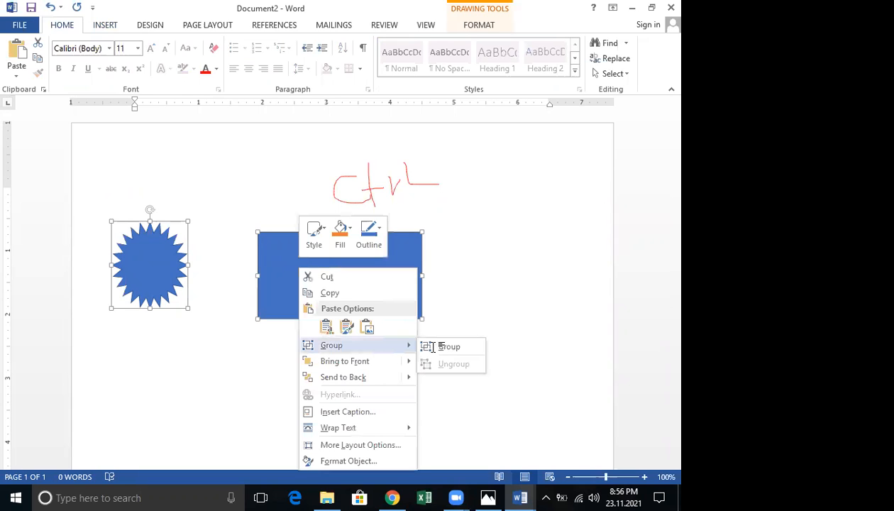
pyautogui.click(428, 346)
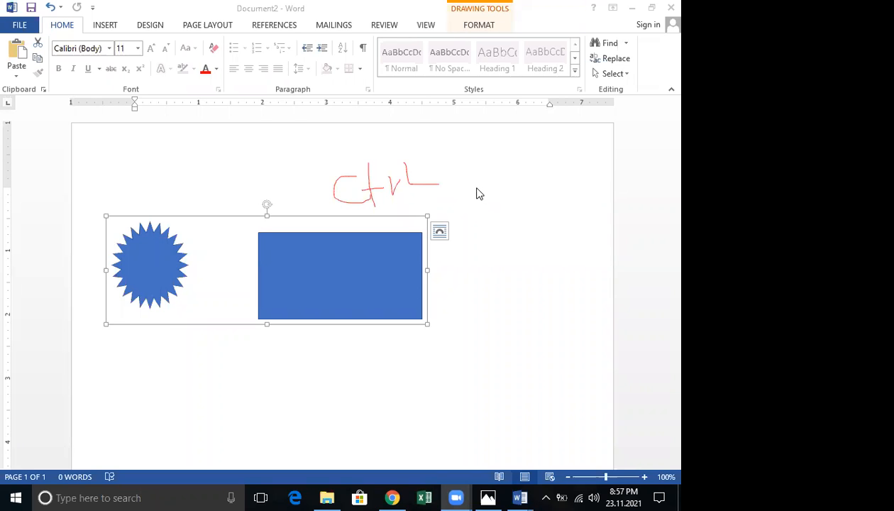
pyautogui.click(163, 290)
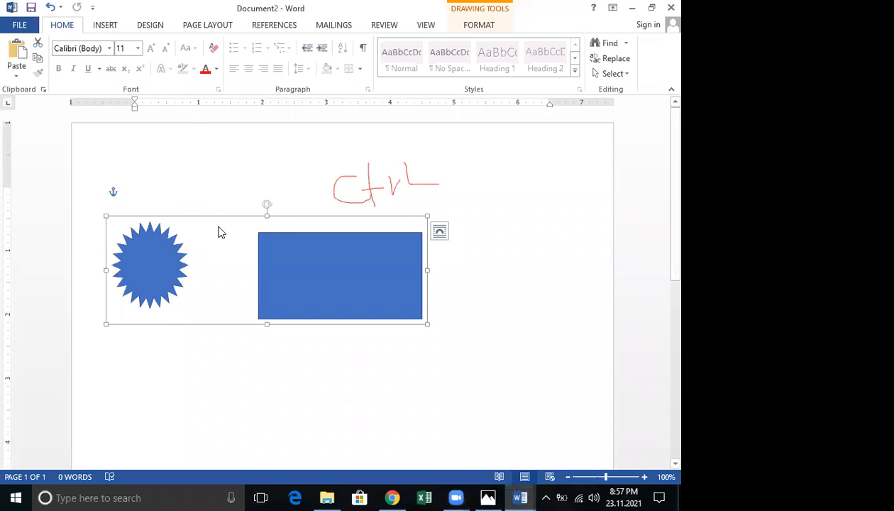
pyautogui.rightClick(163, 290)
pyautogui.moveTo(245, 164)
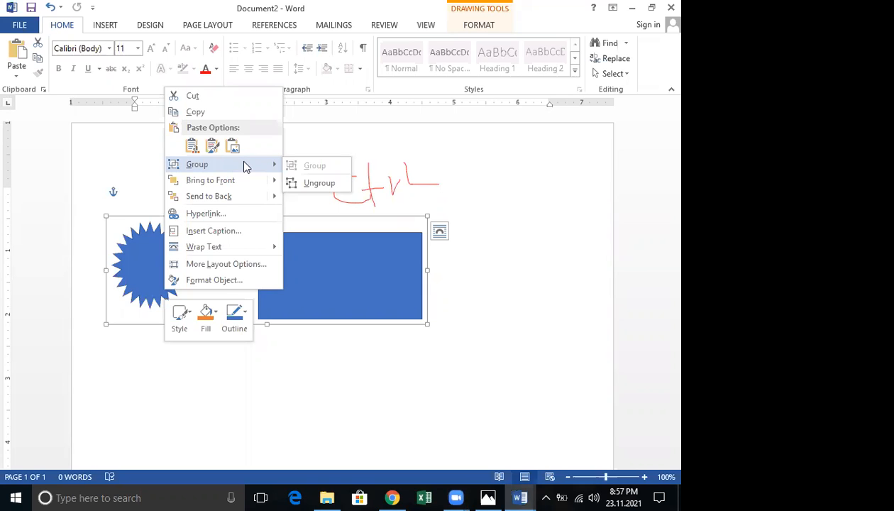
pyautogui.click(312, 183)
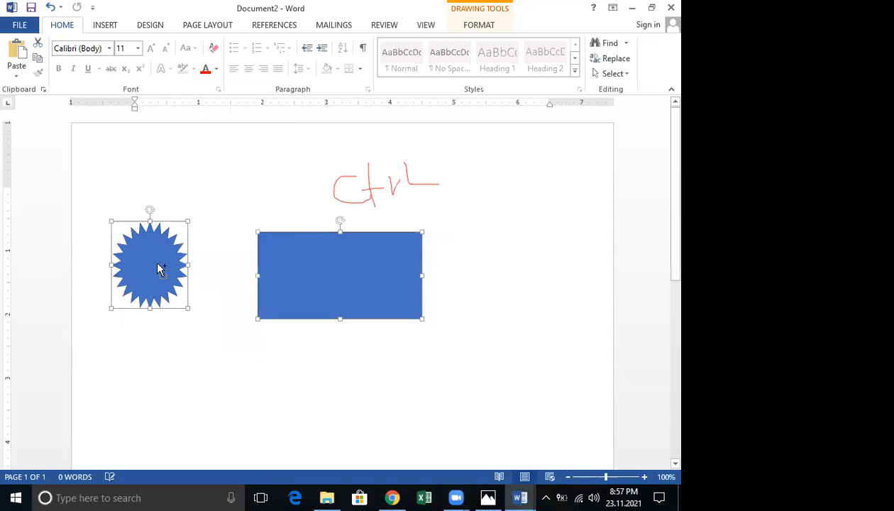
pyautogui.rightClick(272, 277)
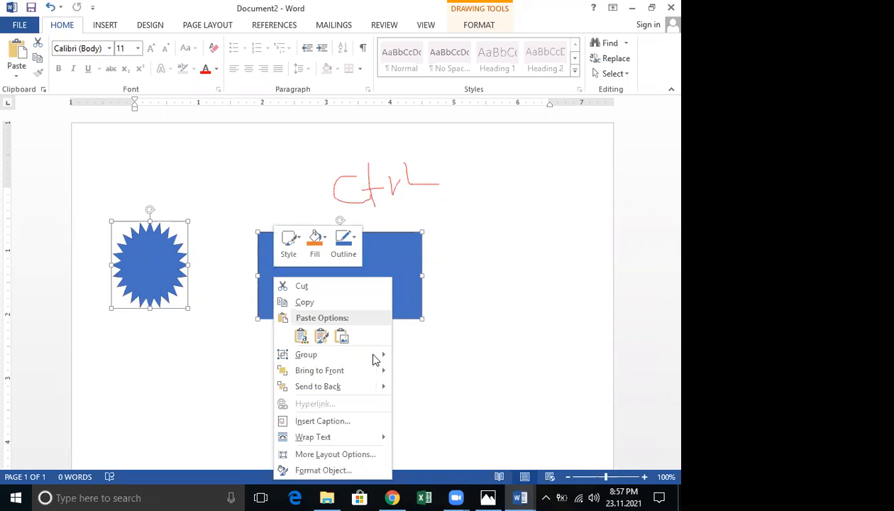
pyautogui.moveTo(372, 355)
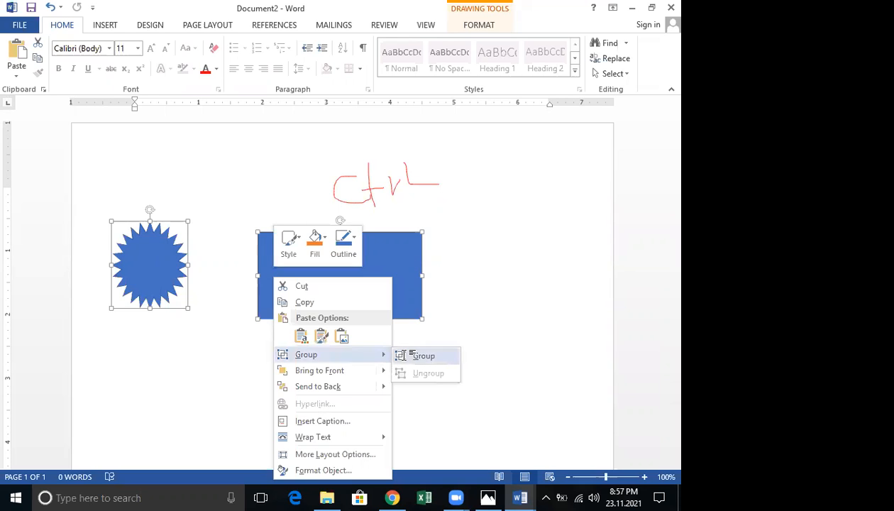
pyautogui.click(418, 356)
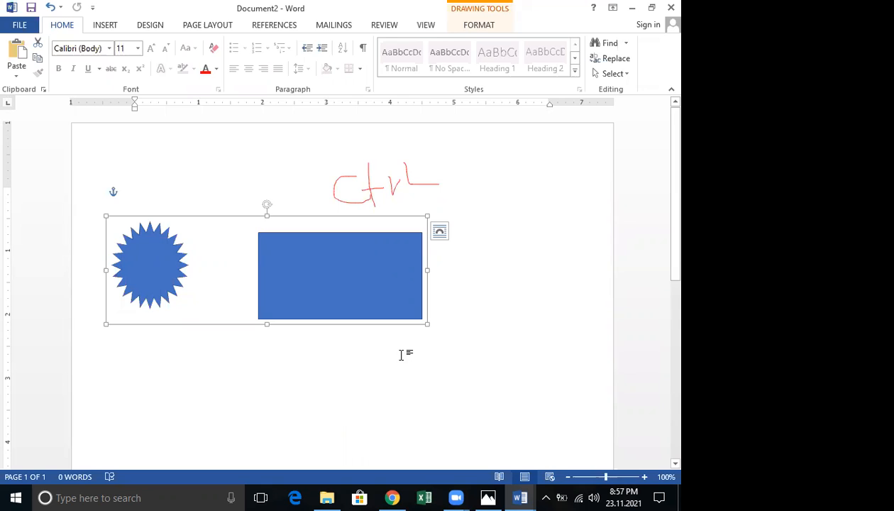
pyautogui.hotkey('ctrl', 'z')
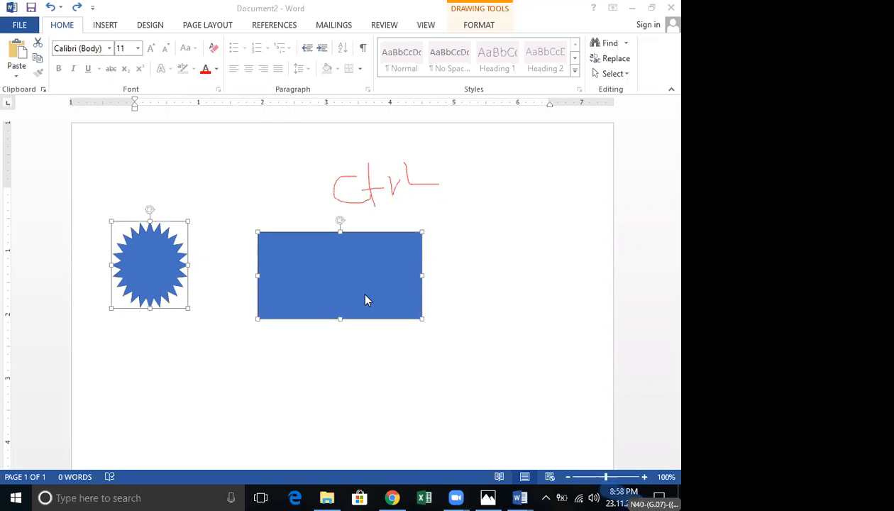
# Select the rectangle and the star together and delete both shapes
pyautogui.keyDown('ctrl'); pyautogui.click(294, 266); pyautogui.keyUp('ctrl')
pyautogui.keyDown('ctrl'); pyautogui.click(293, 265); pyautogui.keyUp('ctrl')
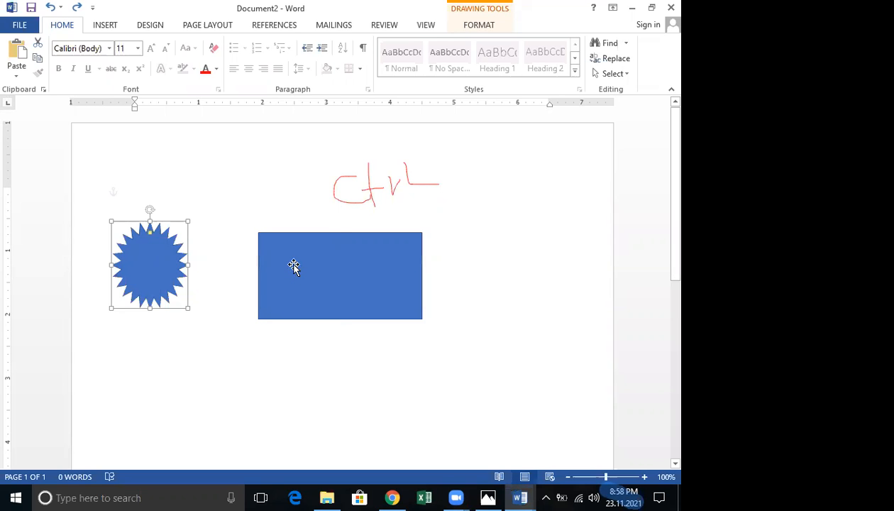
pyautogui.click(294, 266)
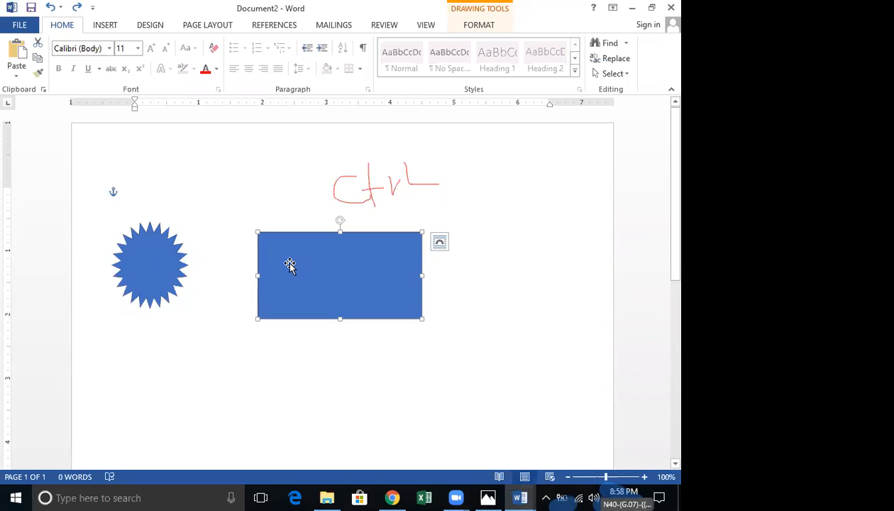
pyautogui.keyDown('ctrl'); pyautogui.click(168, 259); pyautogui.keyUp('ctrl')
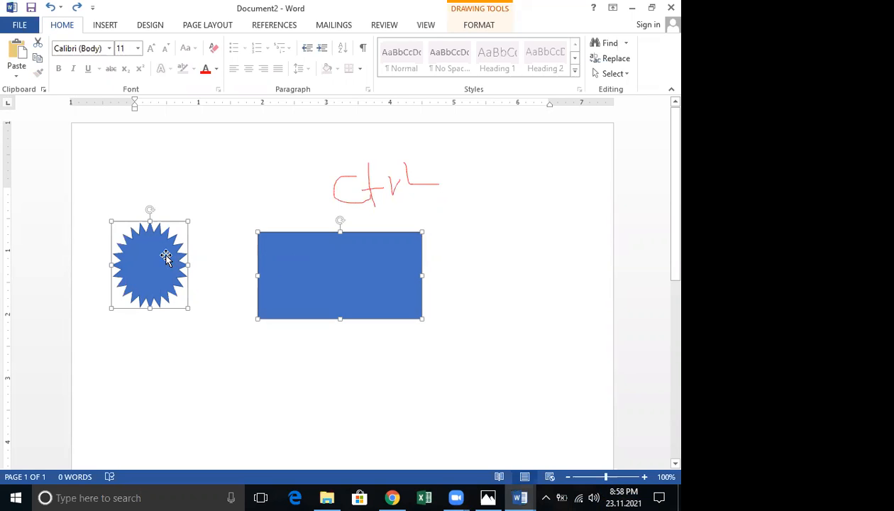
pyautogui.rightClick(166, 259)
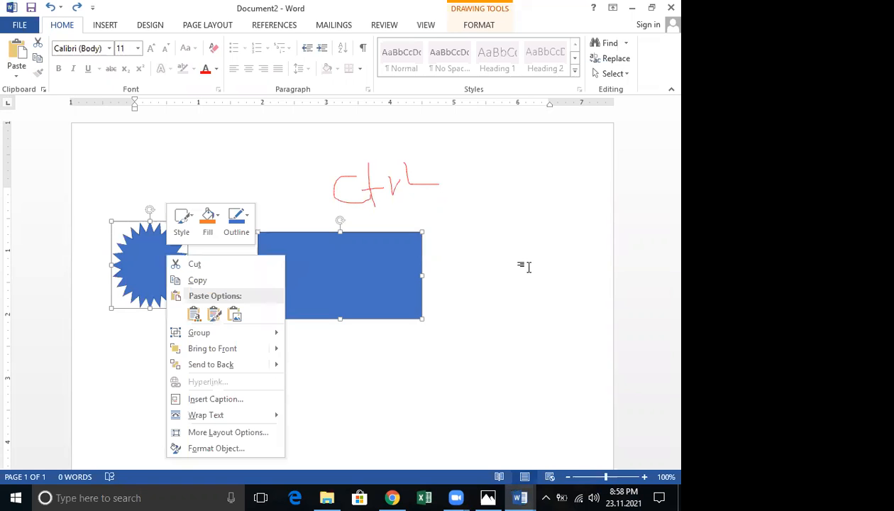
pyautogui.click(156, 286)
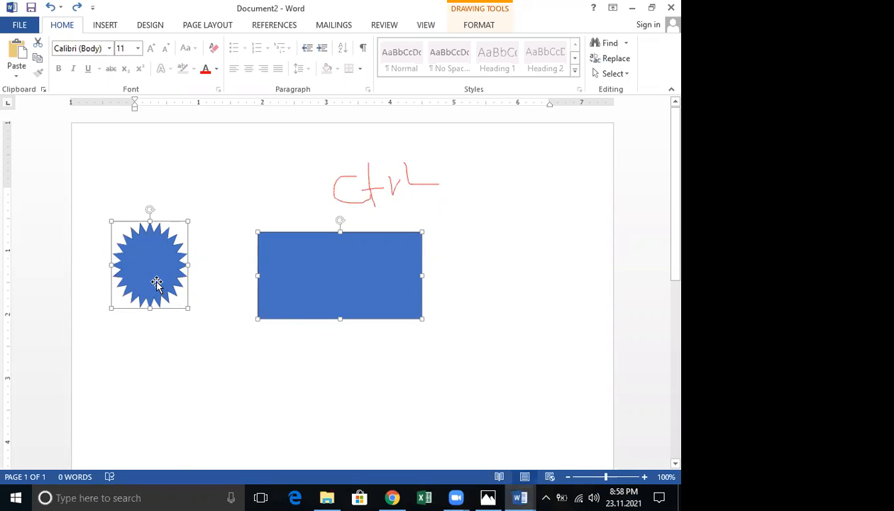
pyautogui.press('Delete')
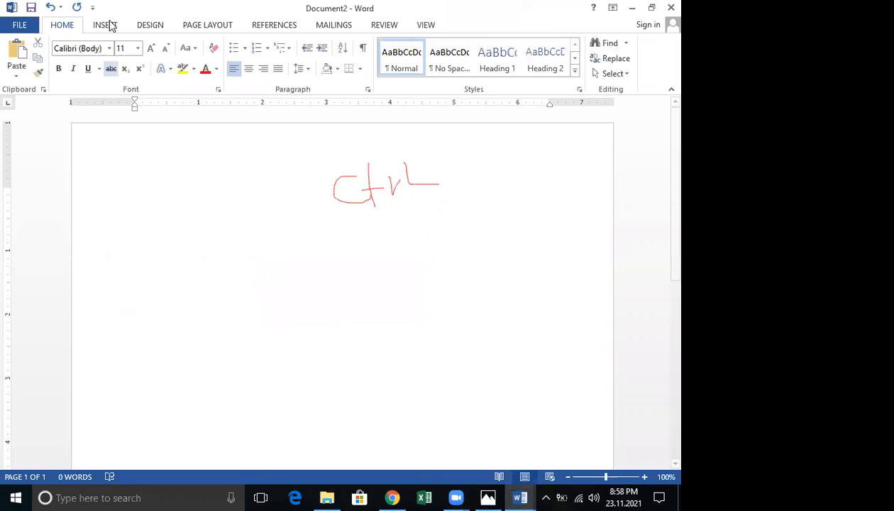
# Draw a wide blue 24-point starburst near the top left of the page
pyautogui.click(107, 26)
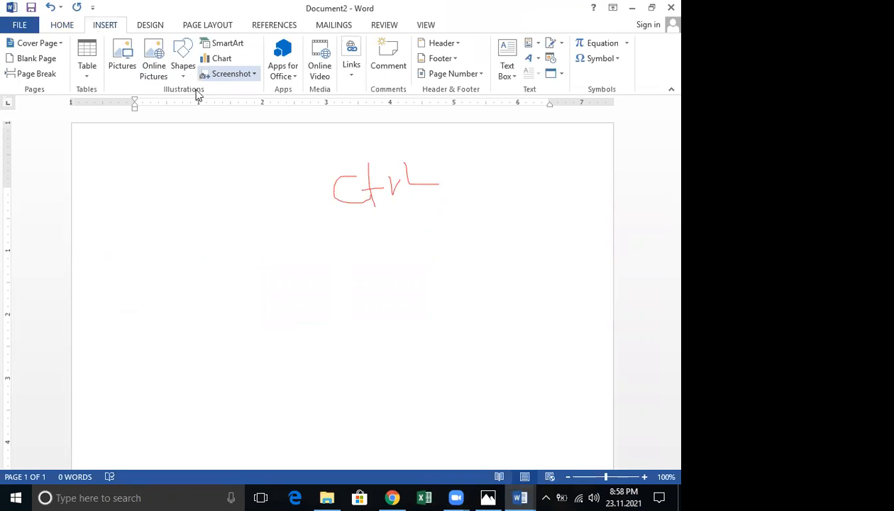
pyautogui.click(182, 71)
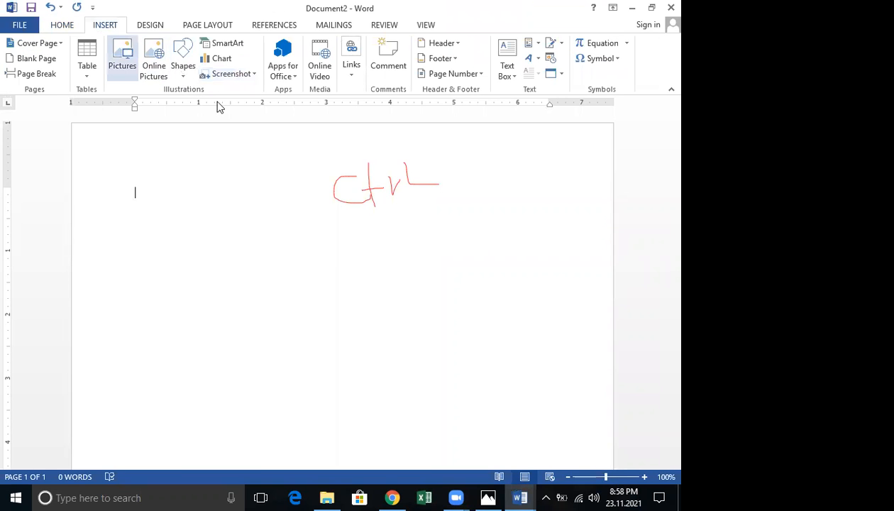
pyautogui.moveTo(175, 204); pyautogui.dragTo(316, 284)
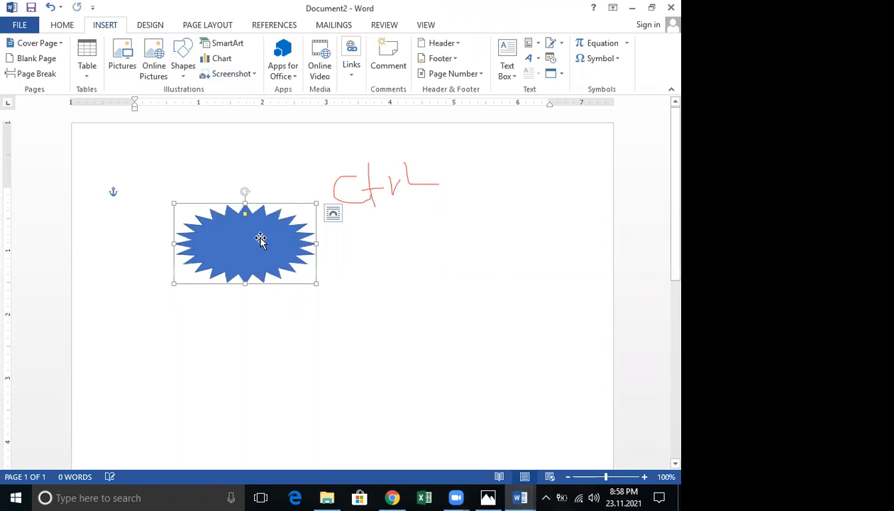
# Browse to D:\Images\Air pollution and choose the picture 125
pyautogui.click(115, 27)
pyautogui.click(124, 60)
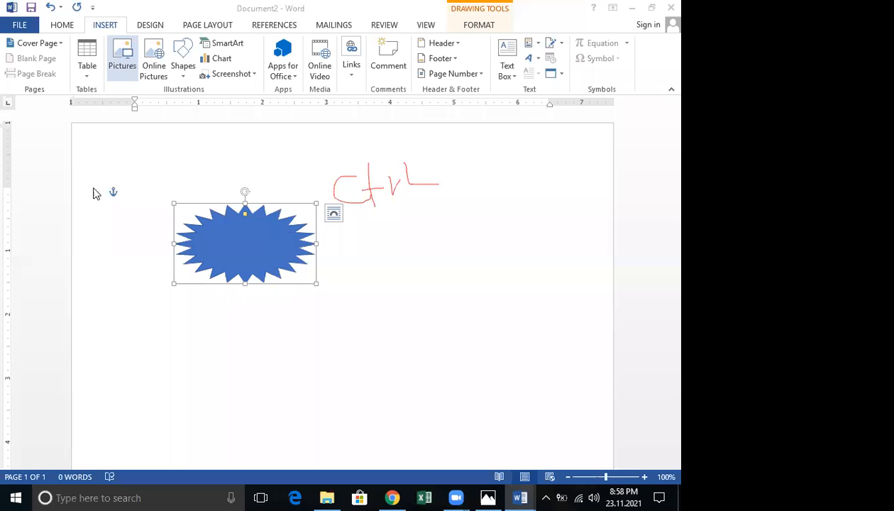
pyautogui.scroll(-1, 104, 170)
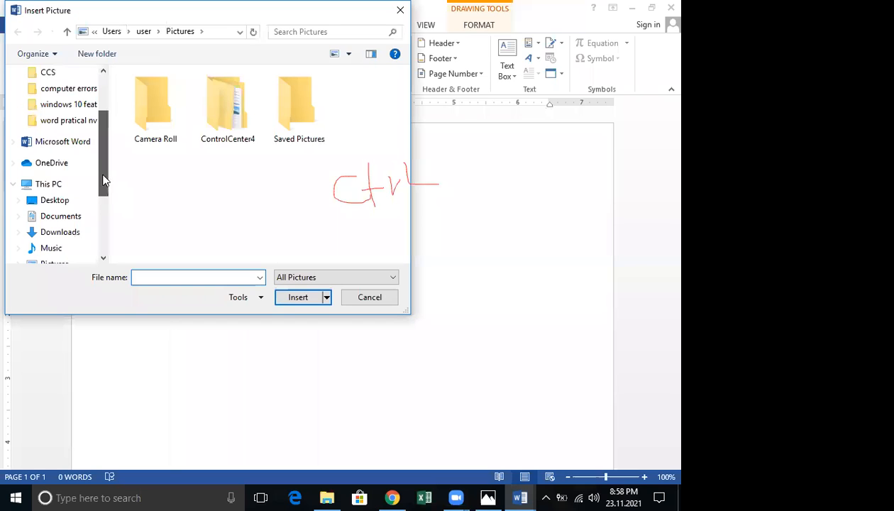
pyautogui.scroll(-1, 57, 214)
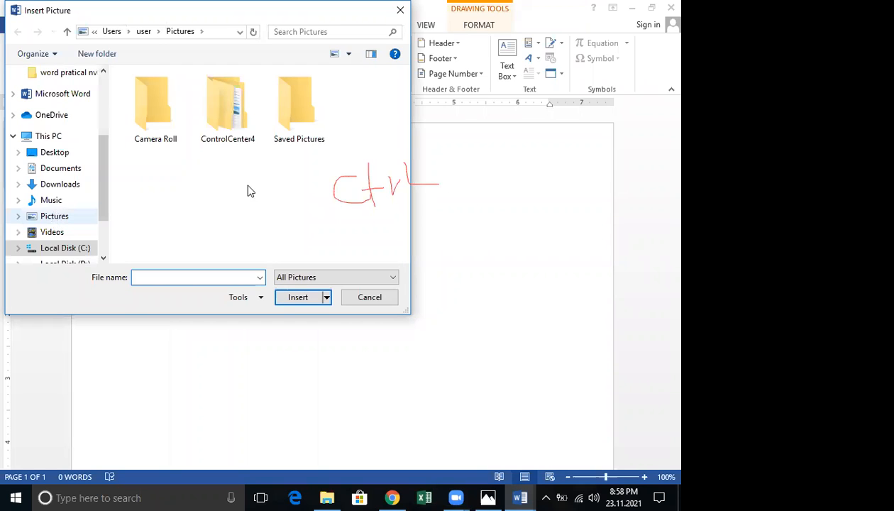
pyautogui.click(55, 216)
pyautogui.scroll(-2, 101, 170)
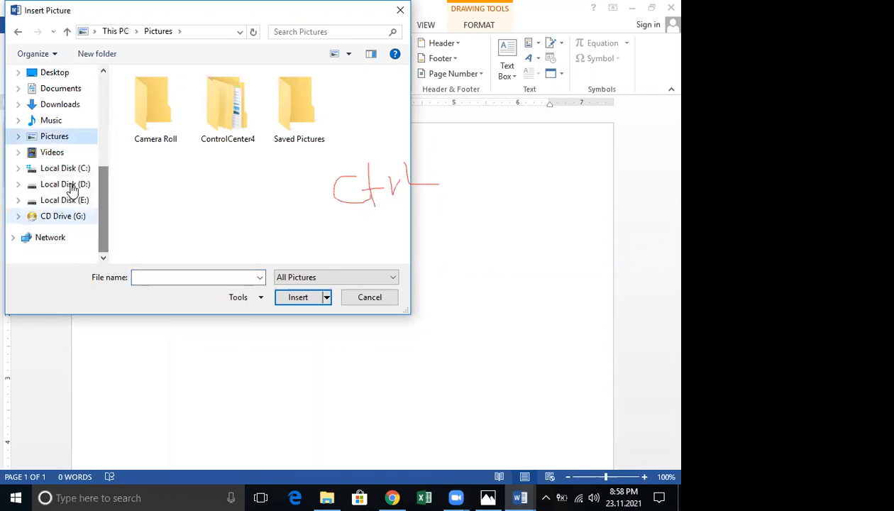
pyautogui.click(65, 184)
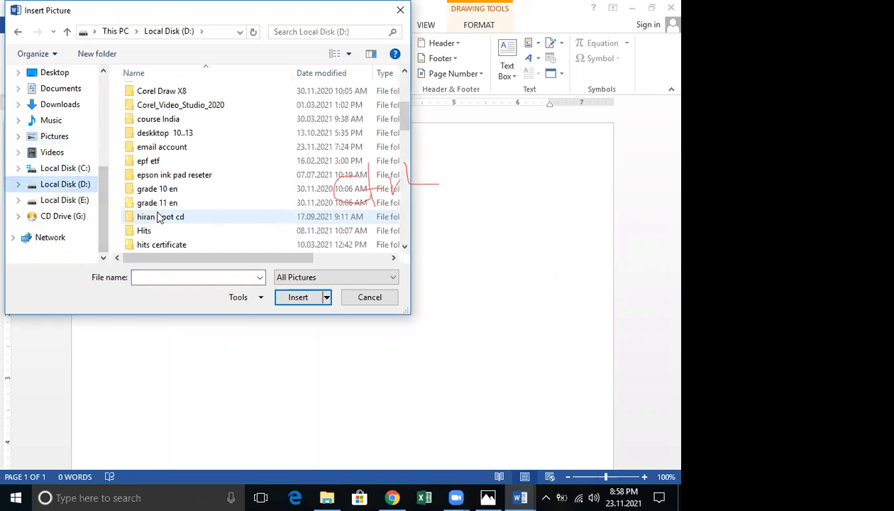
pyautogui.scroll(-4, 157, 213)
pyautogui.doubleClick(160, 176)
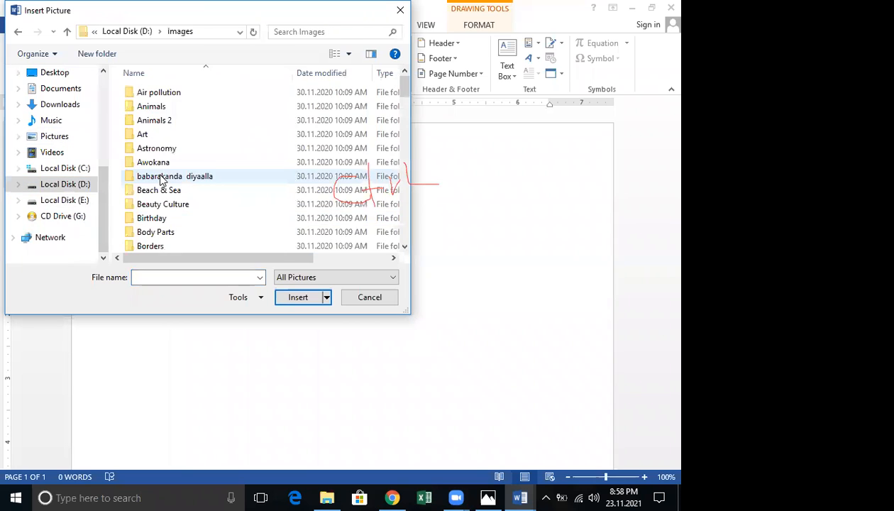
pyautogui.doubleClick(156, 92)
pyautogui.click(158, 101)
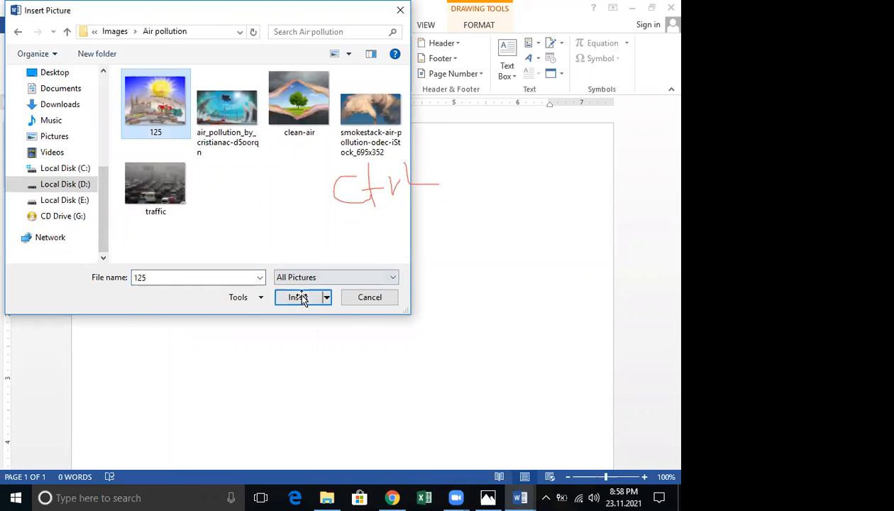
# Insert picture 125 and drag the starburst across its right edge
pyautogui.click(302, 297)
pyautogui.moveTo(412, 221)
pyautogui.mouseDown()
pyautogui.moveTo(371, 251)
pyautogui.moveTo(277, 240)
pyautogui.moveTo(414, 238)
pyautogui.moveTo(330, 244)
pyautogui.mouseUp()
pyautogui.click(224, 244)
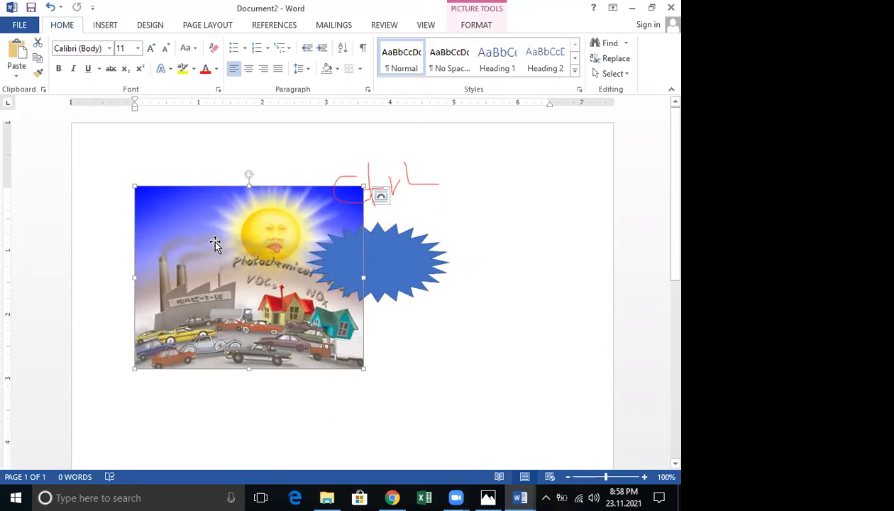
# Try In Front of Text, Behind Text, then In Front of Text wrapping on the picture
pyautogui.rightClick(215, 247)
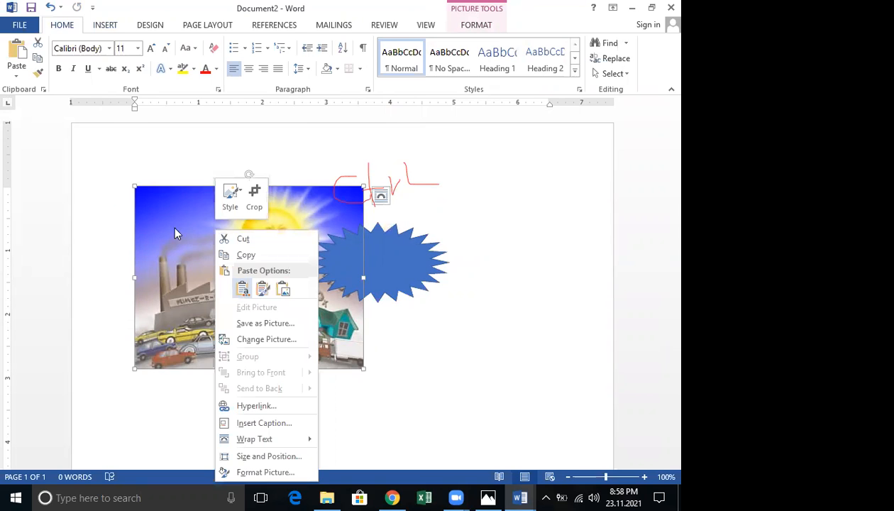
pyautogui.click(183, 211)
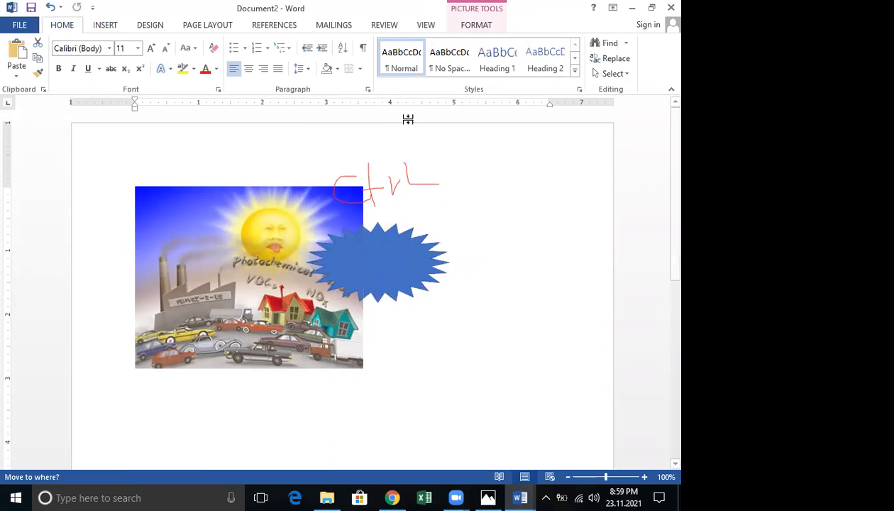
pyautogui.click(479, 26)
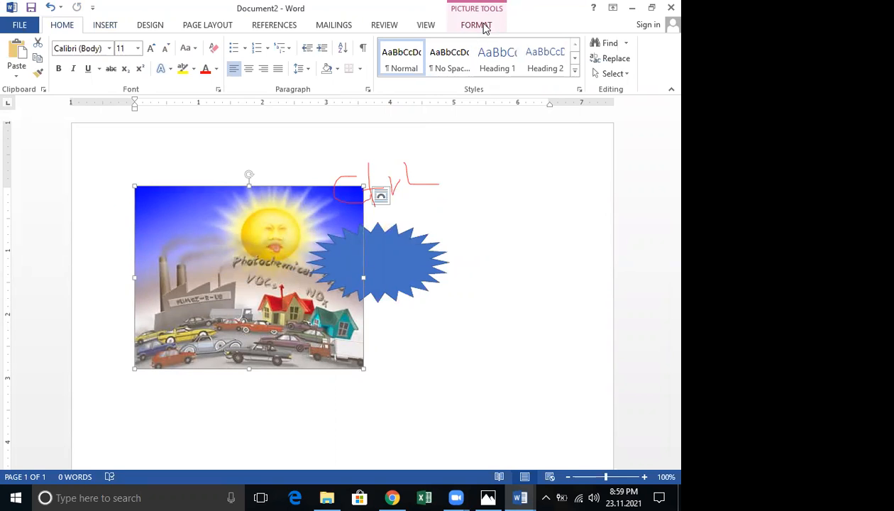
pyautogui.click(415, 73)
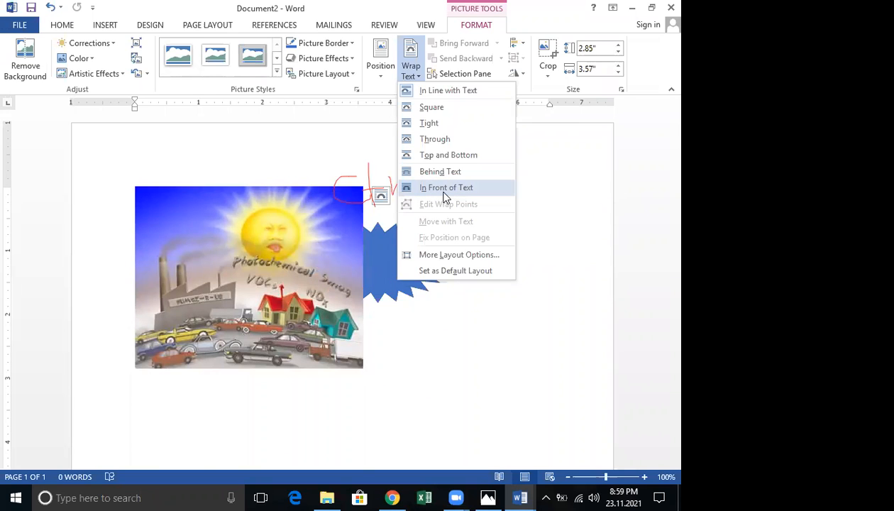
pyautogui.click(442, 188)
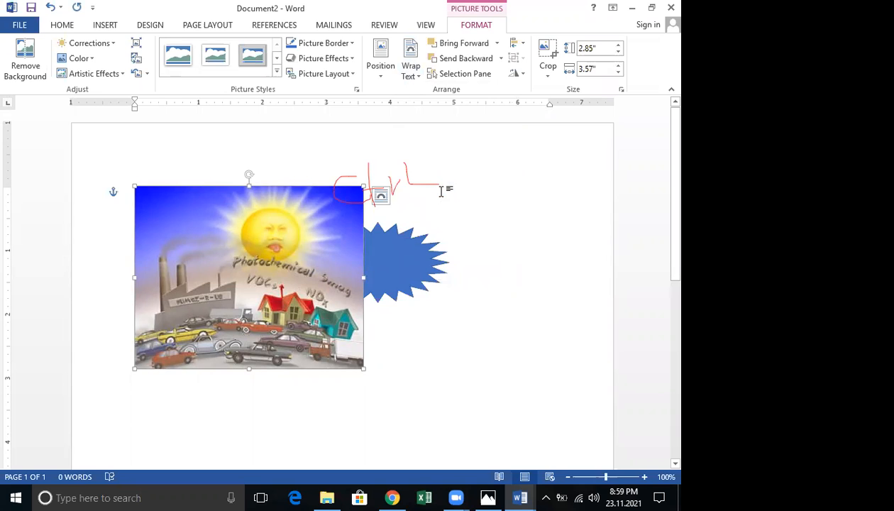
pyautogui.click(410, 75)
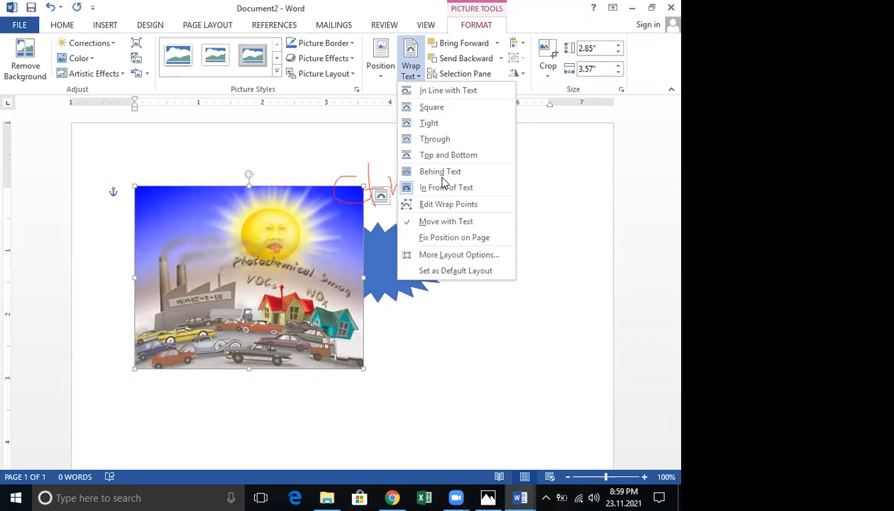
pyautogui.click(459, 172)
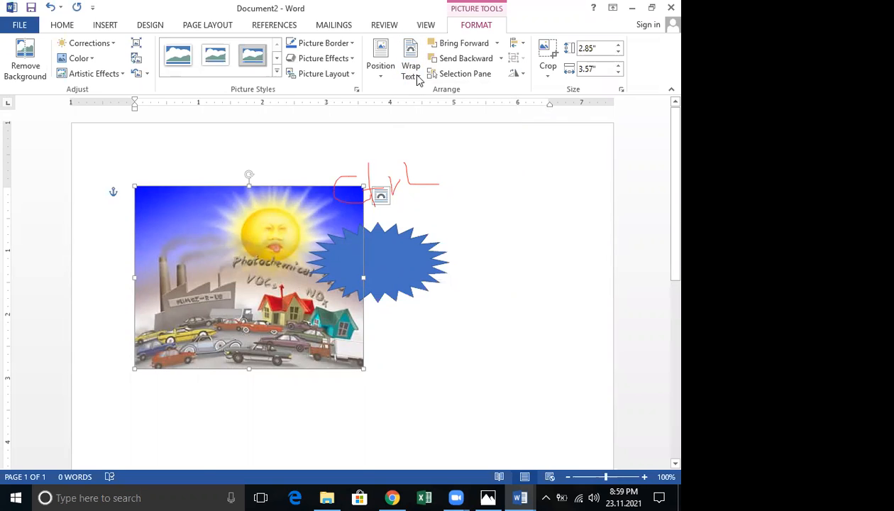
pyautogui.click(418, 78)
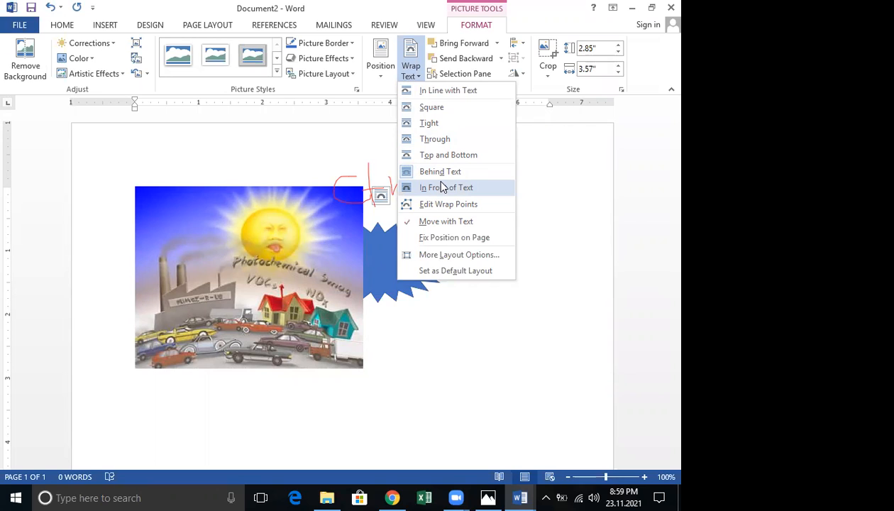
pyautogui.click(407, 188)
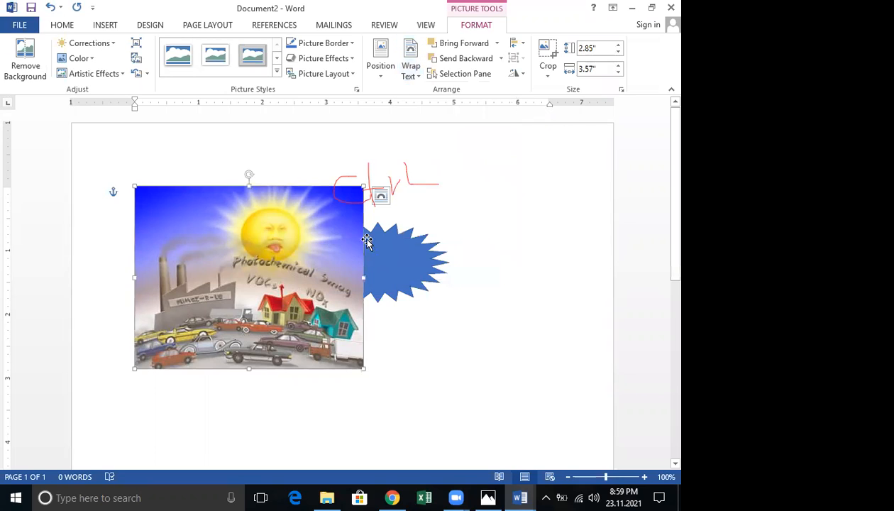
# Set the starburst to In Front of Text, nudge it right, then Behind Text
pyautogui.click(395, 244)
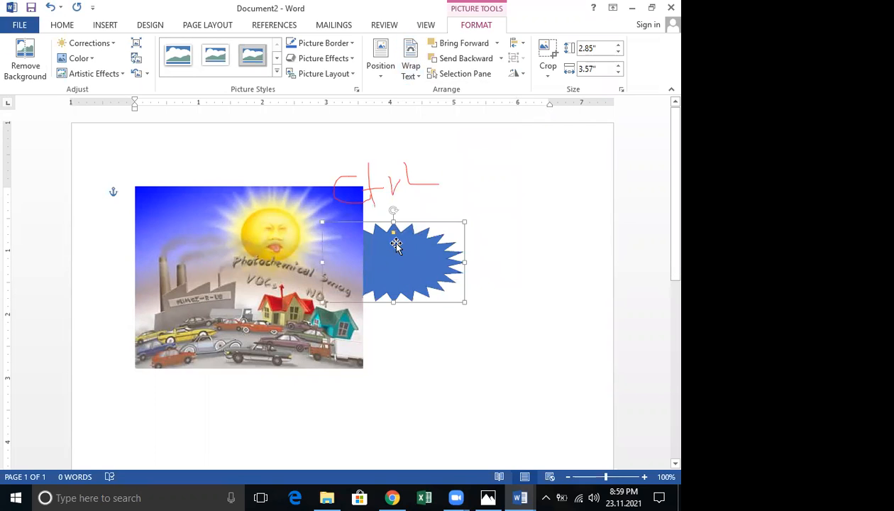
pyautogui.click(301, 225)
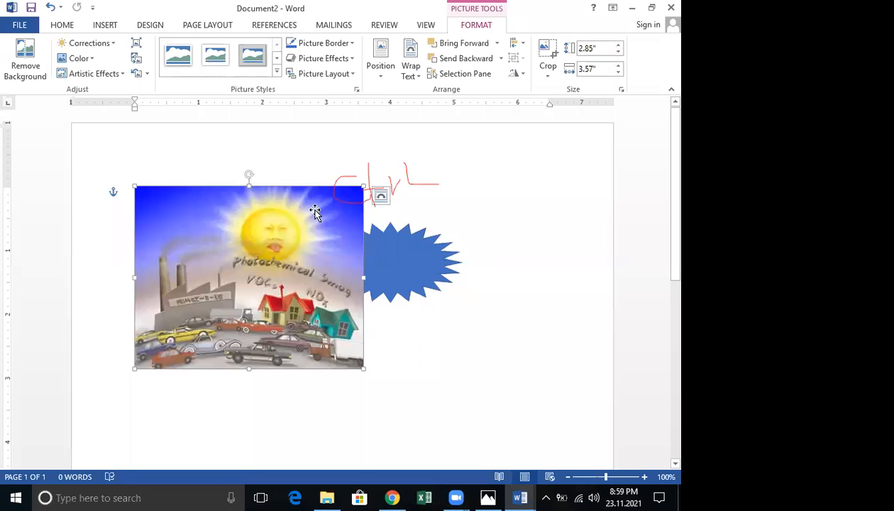
pyautogui.click(411, 226)
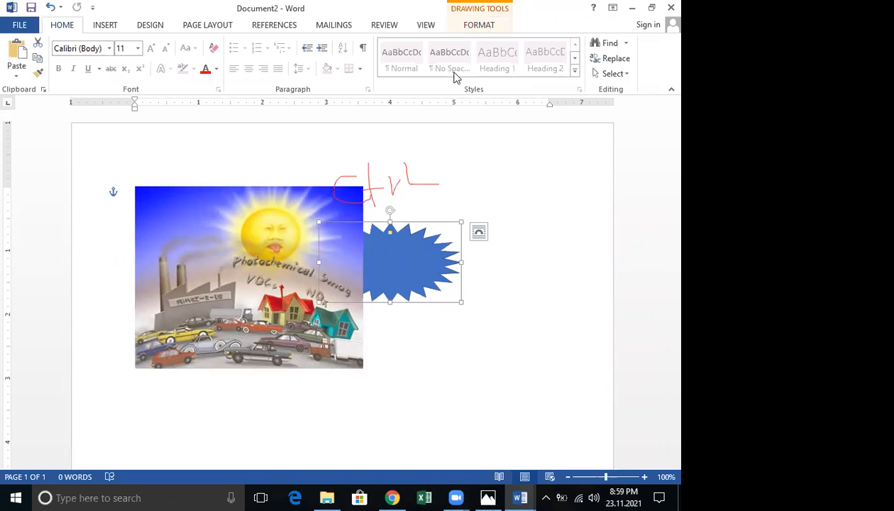
pyautogui.click(479, 25)
pyautogui.click(452, 69)
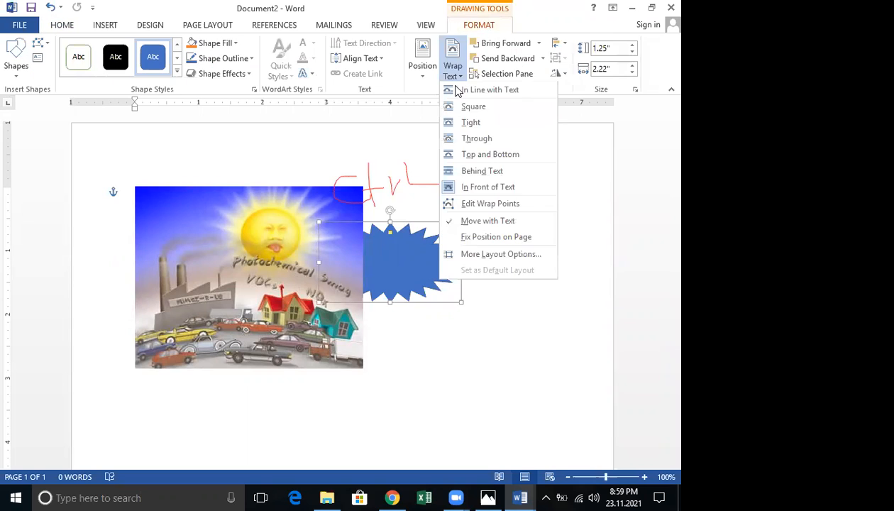
pyautogui.click(487, 187)
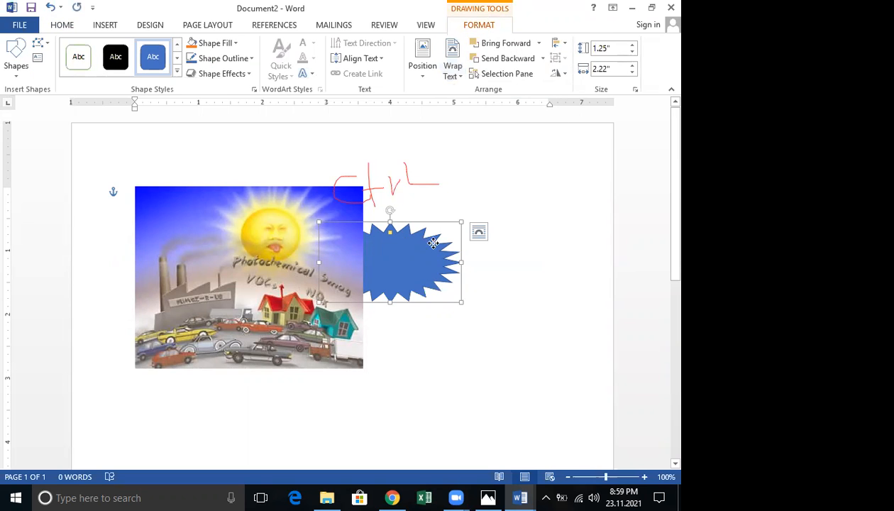
pyautogui.moveTo(432, 243); pyautogui.dragTo(450, 243)
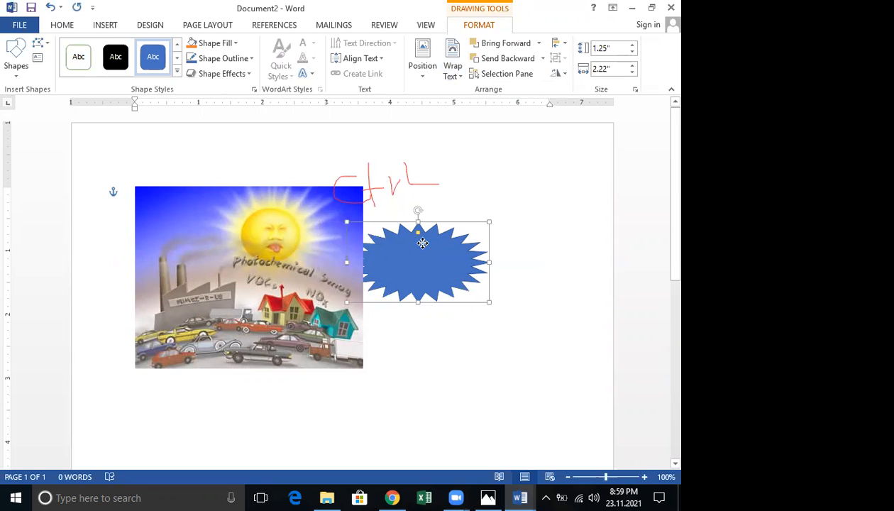
pyautogui.click(457, 73)
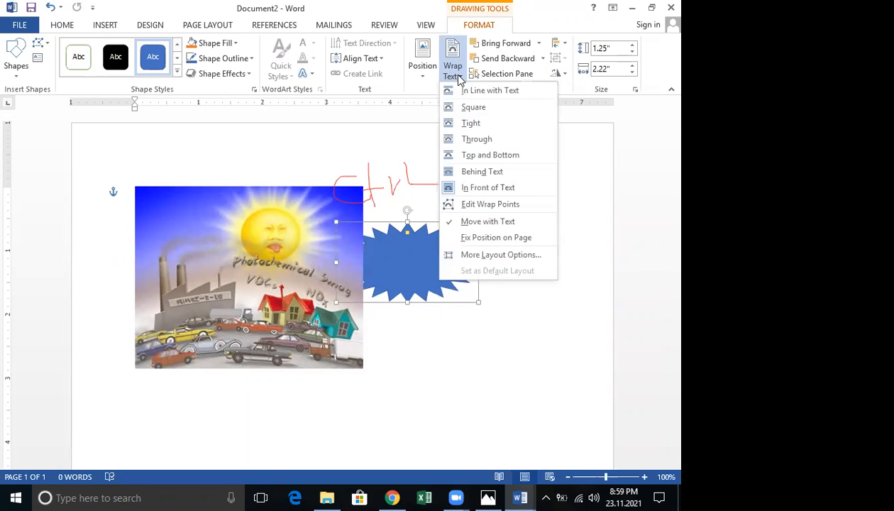
pyautogui.click(477, 174)
# Set the pollution picture to Behind Text and move the starburst beside it
pyautogui.click(251, 211)
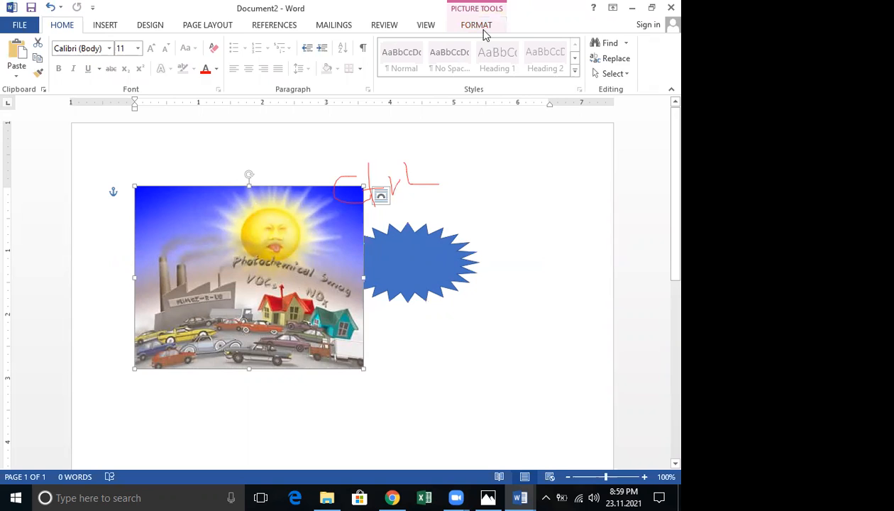
pyautogui.click(480, 27)
pyautogui.click(410, 75)
pyautogui.click(436, 172)
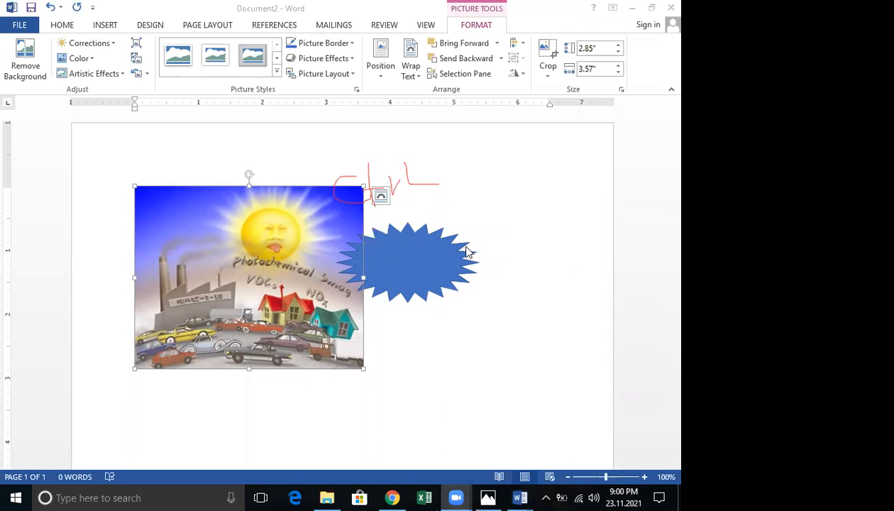
pyautogui.click(413, 74)
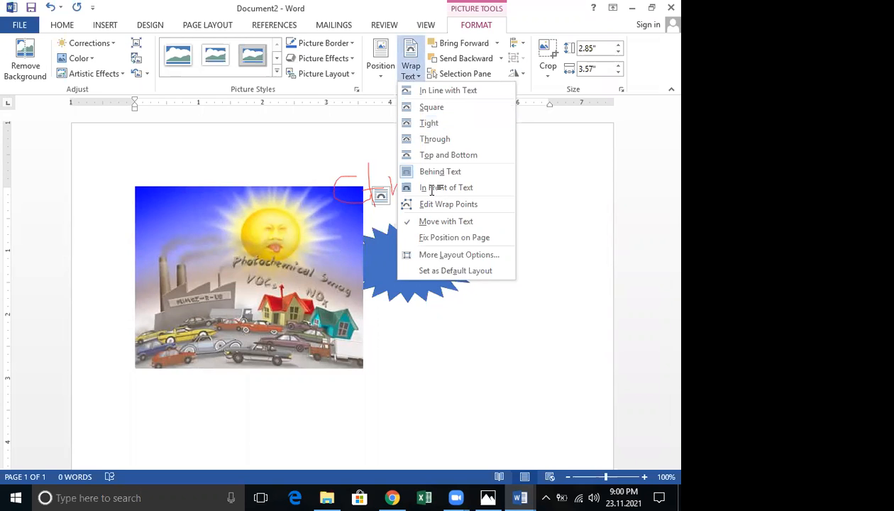
pyautogui.click(431, 190)
pyautogui.click(418, 74)
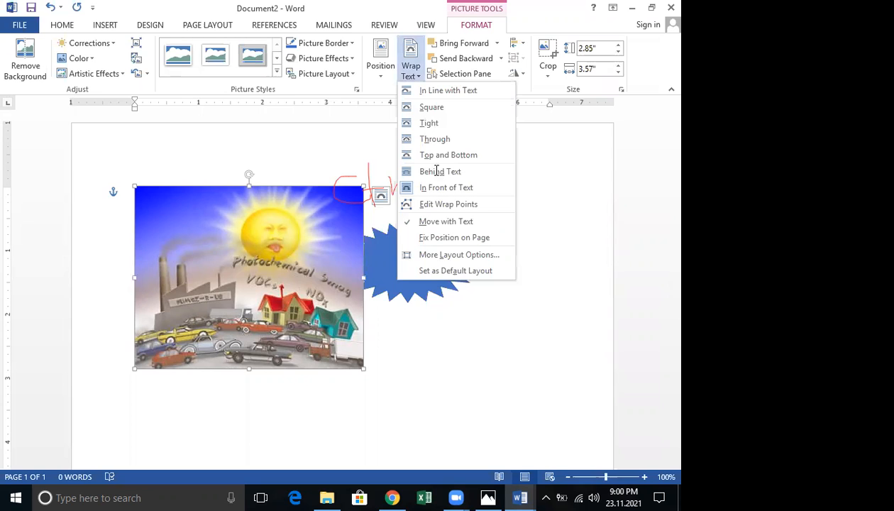
pyautogui.click(436, 171)
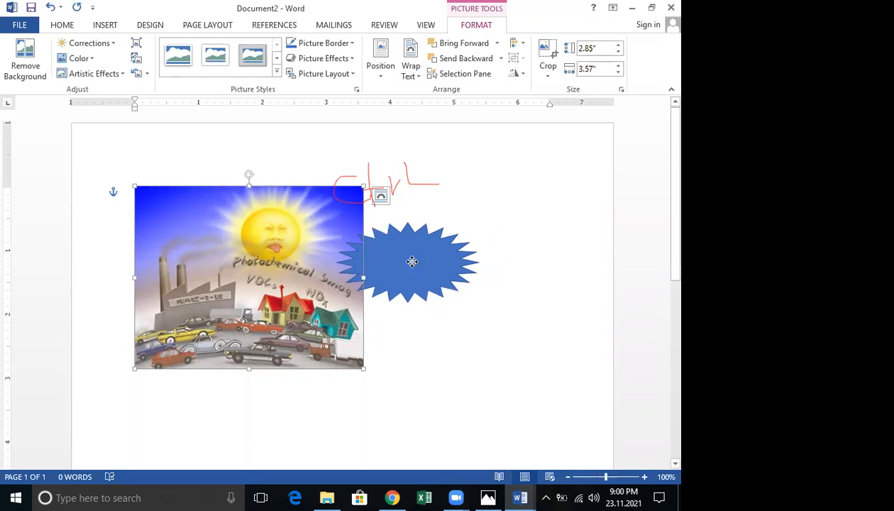
pyautogui.moveTo(409, 263); pyautogui.dragTo(512, 251)
pyautogui.moveTo(459, 244); pyautogui.dragTo(410, 244)
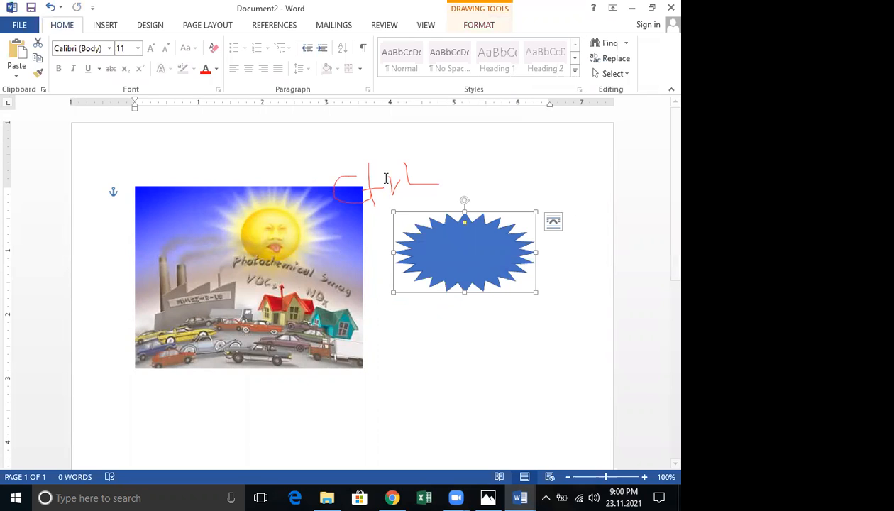
# Keep the picture In Front of Text and move the starburst clear to its right
pyautogui.click(327, 247)
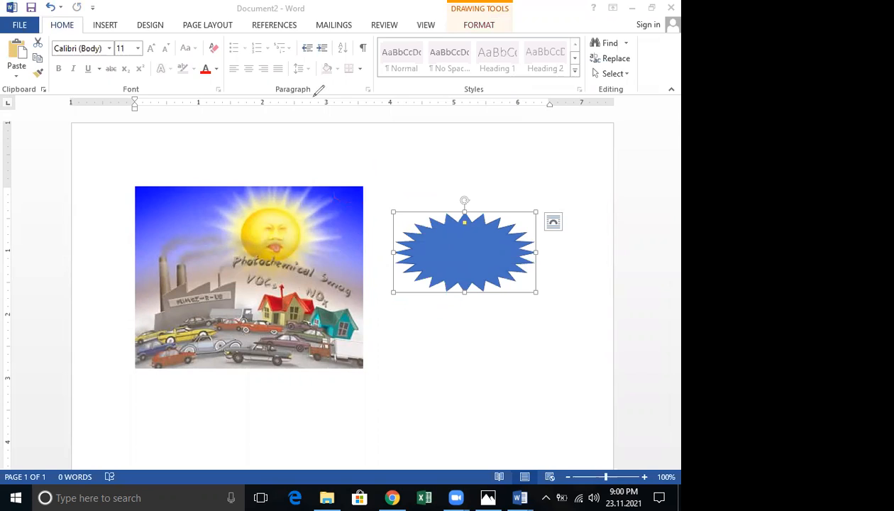
pyautogui.click(459, 273)
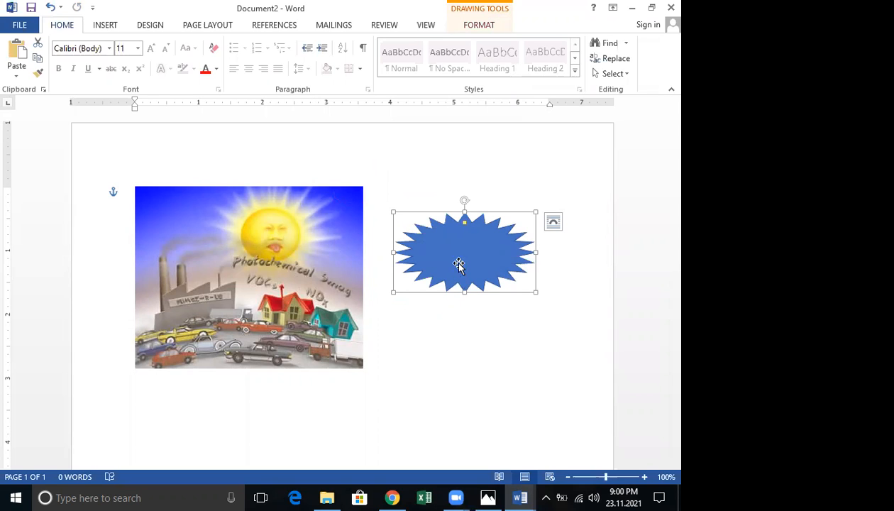
pyautogui.moveTo(391, 263); pyautogui.dragTo(456, 263)
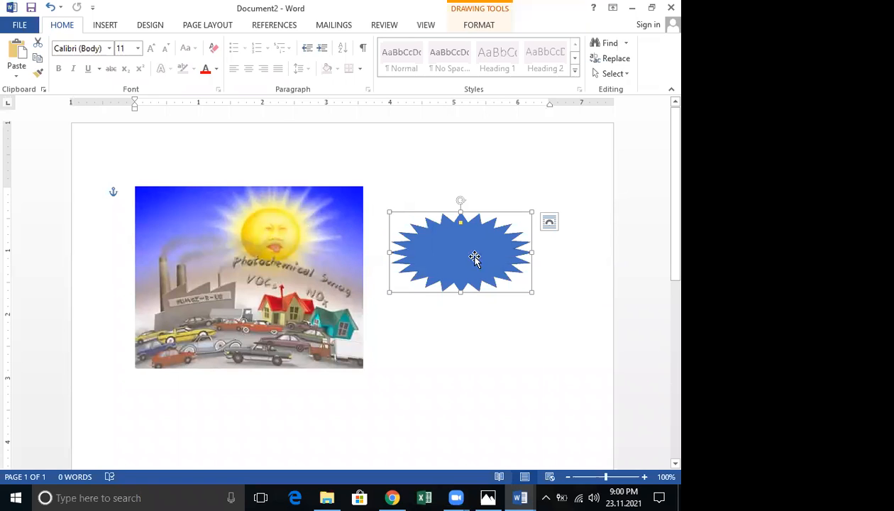
pyautogui.click(361, 256)
pyautogui.moveTo(483, 256)
pyautogui.mouseDown()
pyautogui.moveTo(361, 256)
pyautogui.moveTo(482, 257)
pyautogui.moveTo(392, 249)
pyautogui.mouseUp()
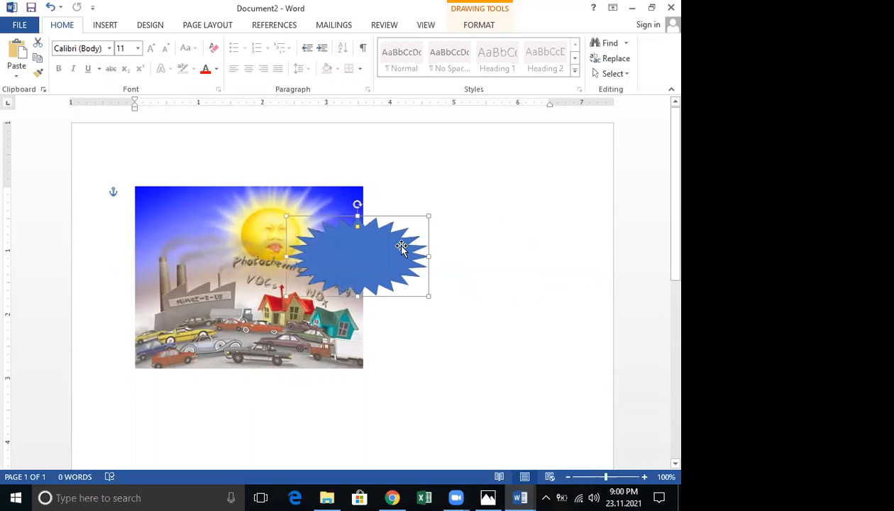
pyautogui.click(266, 223)
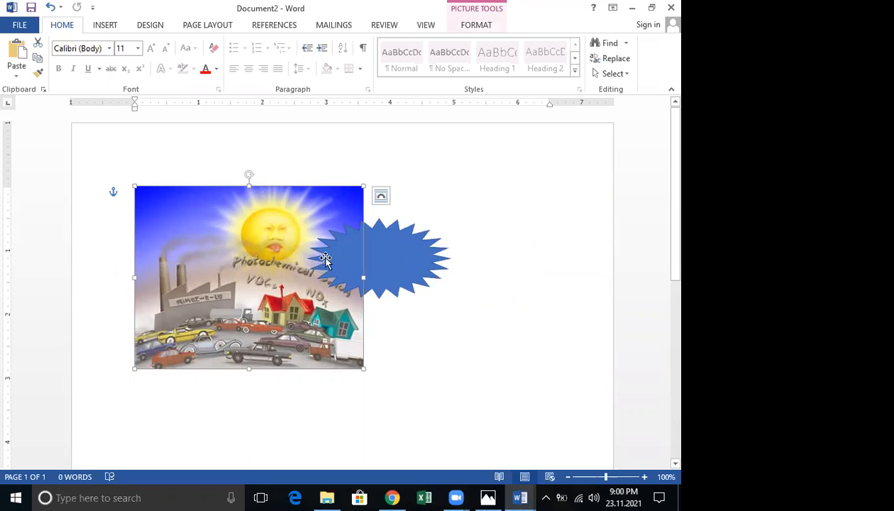
pyautogui.click(477, 27)
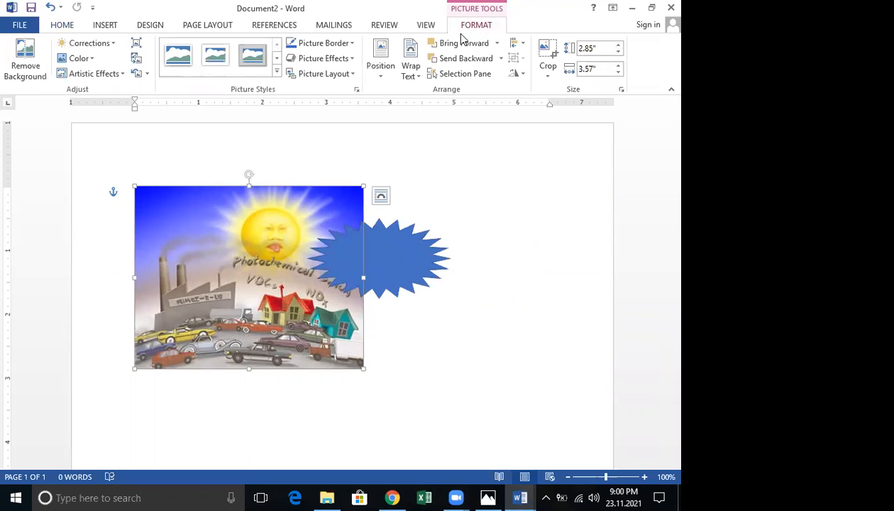
pyautogui.click(410, 69)
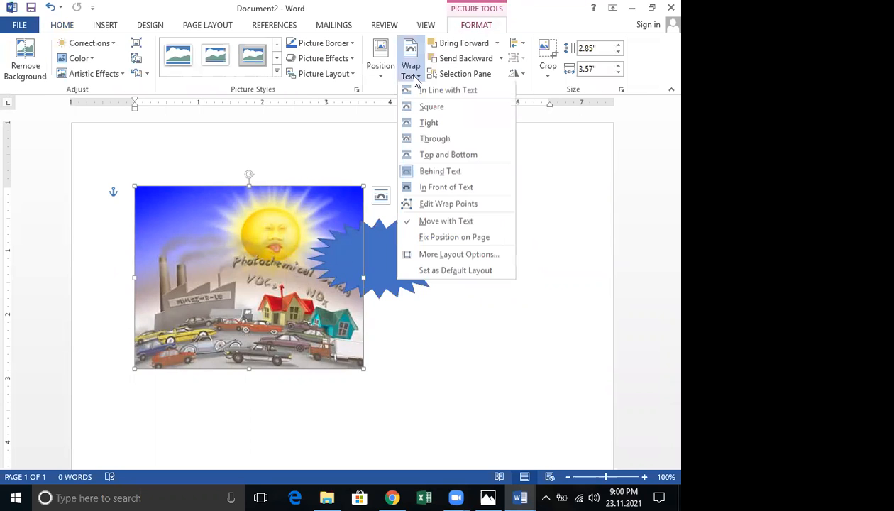
pyautogui.click(440, 188)
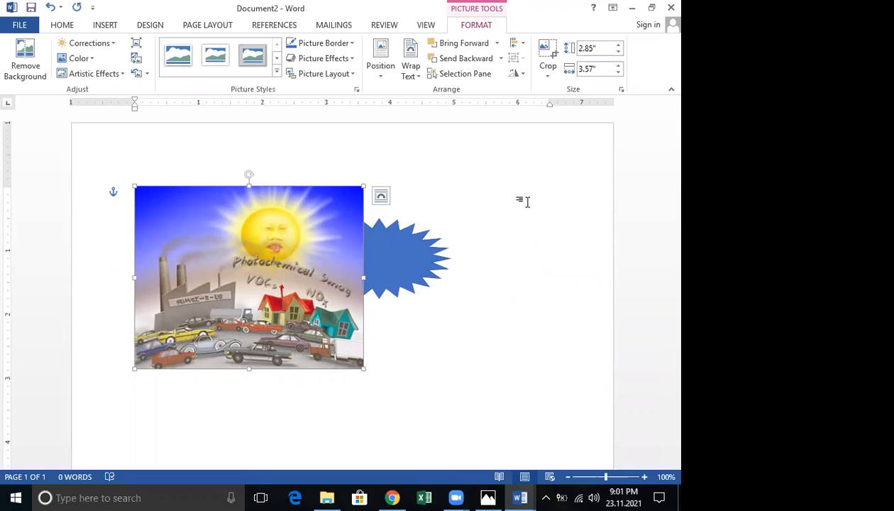
pyautogui.moveTo(393, 247); pyautogui.dragTo(459, 245)
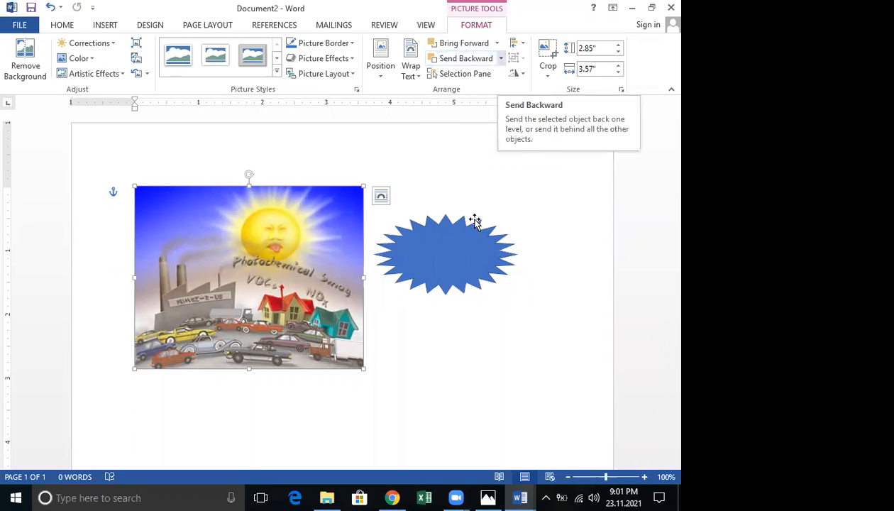
# Check the starburst's Format tab, then open the picture's Rotate dropdown in Arrange
pyautogui.click(461, 247)
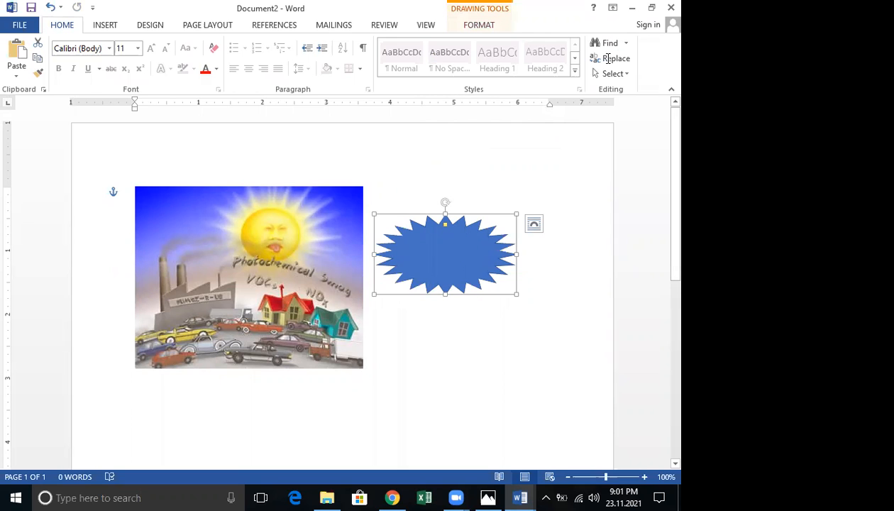
pyautogui.click(482, 119)
pyautogui.click(440, 268)
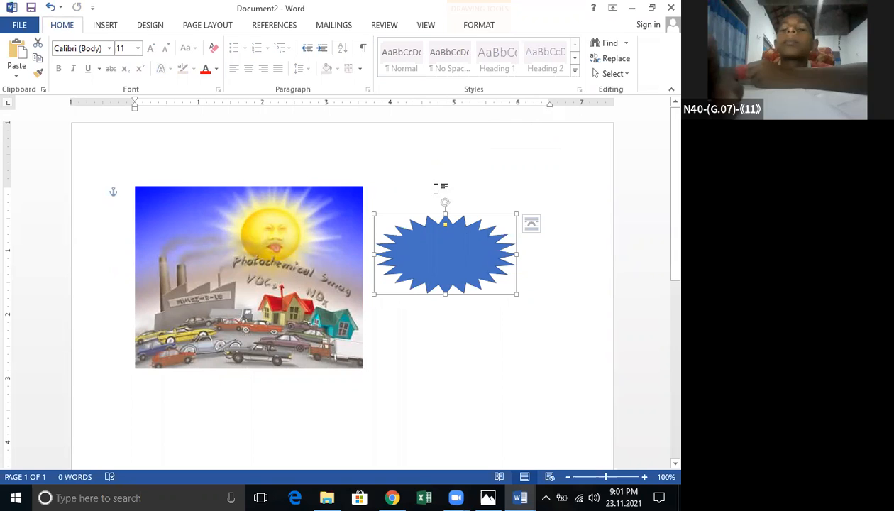
pyautogui.click(478, 27)
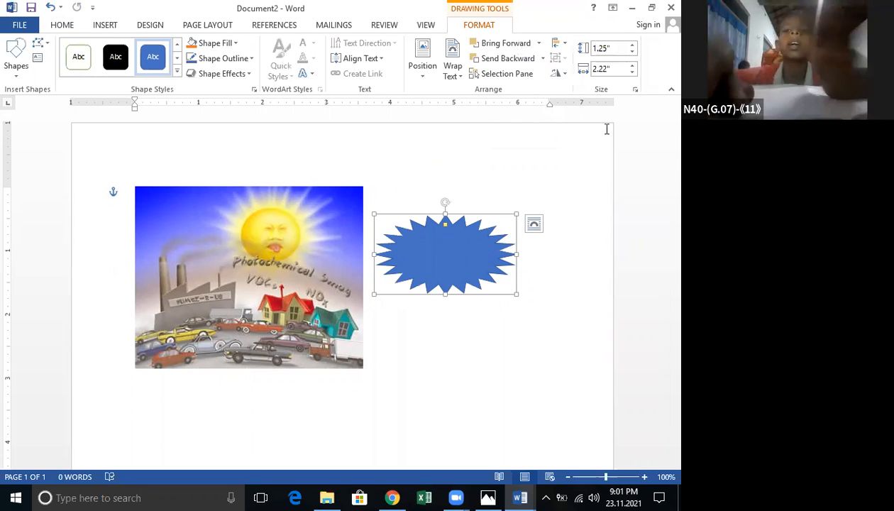
pyautogui.click(295, 307)
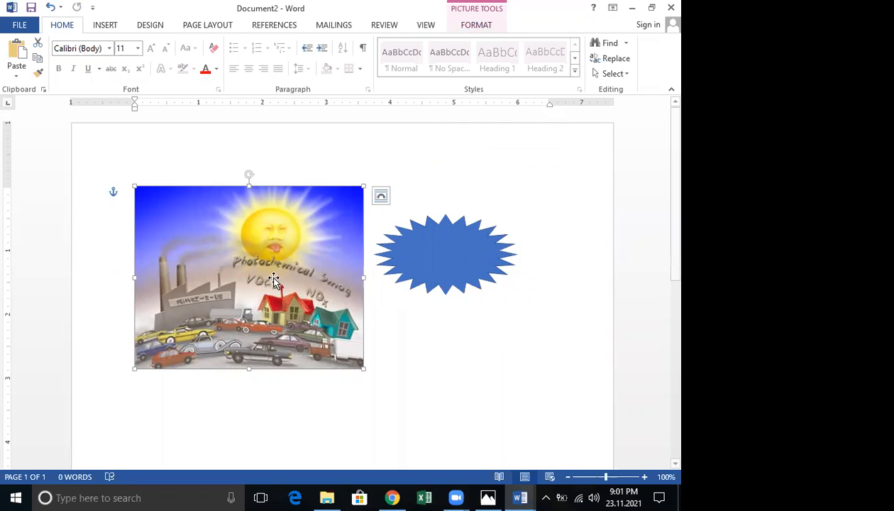
pyautogui.click(476, 27)
pyautogui.click(519, 74)
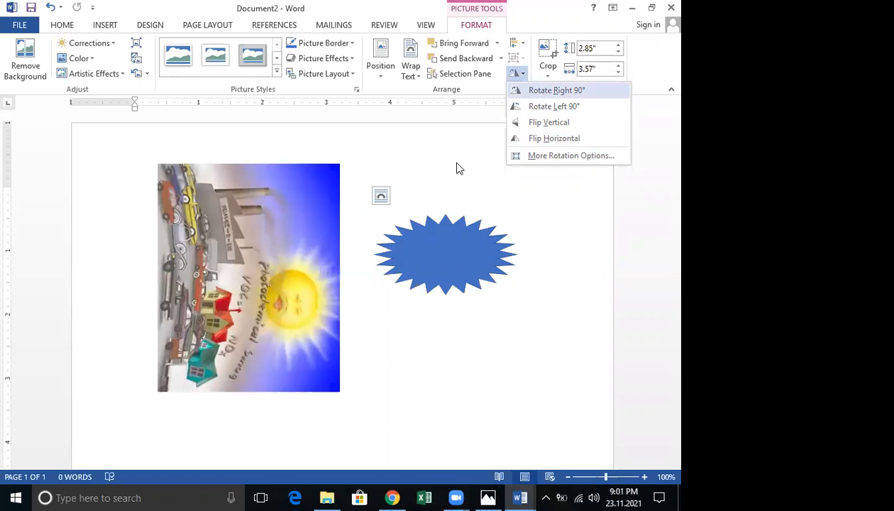
# Crop the smog picture down to just the sun
pyautogui.click(515, 90)
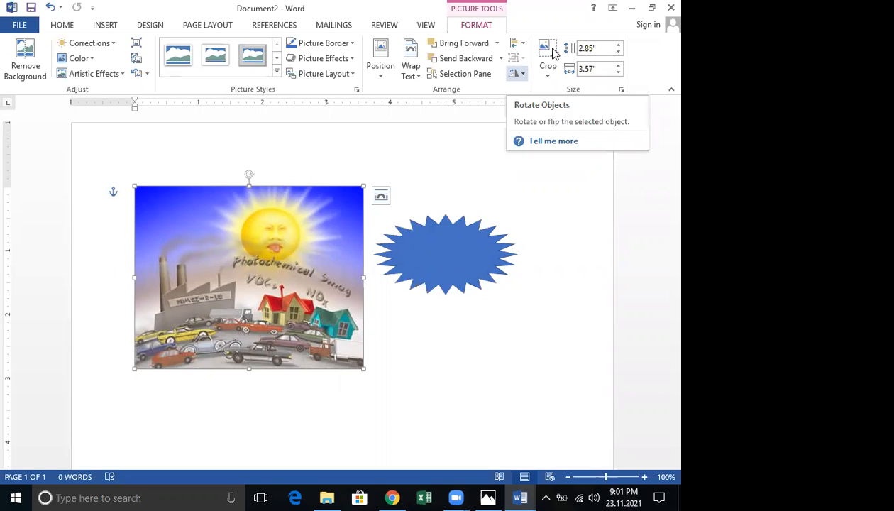
pyautogui.click(552, 53)
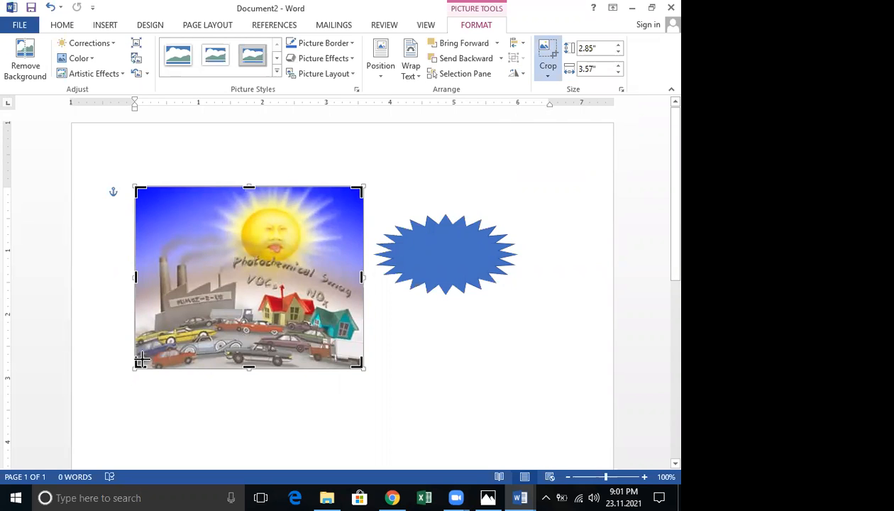
pyautogui.moveTo(195, 286)
pyautogui.mouseDown()
pyautogui.moveTo(194, 266)
pyautogui.moveTo(178, 286)
pyautogui.mouseUp()
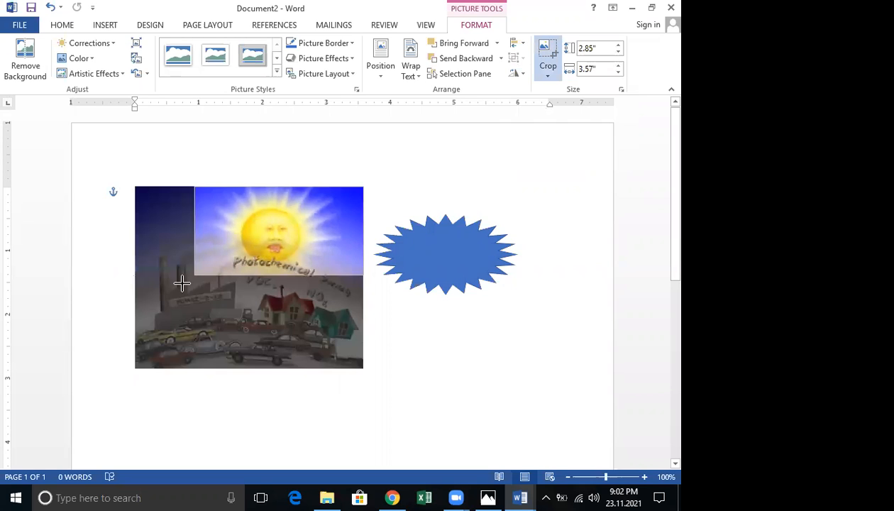
pyautogui.moveTo(361, 187); pyautogui.dragTo(344, 188)
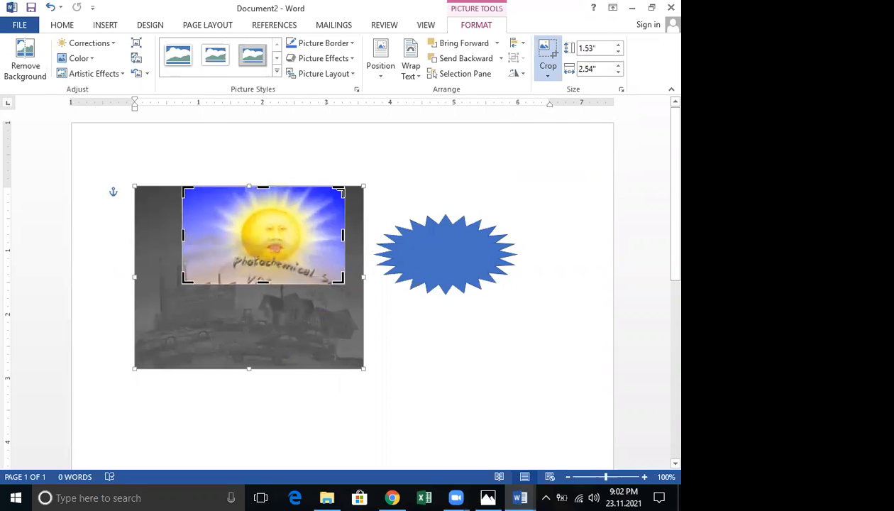
pyautogui.click(345, 188)
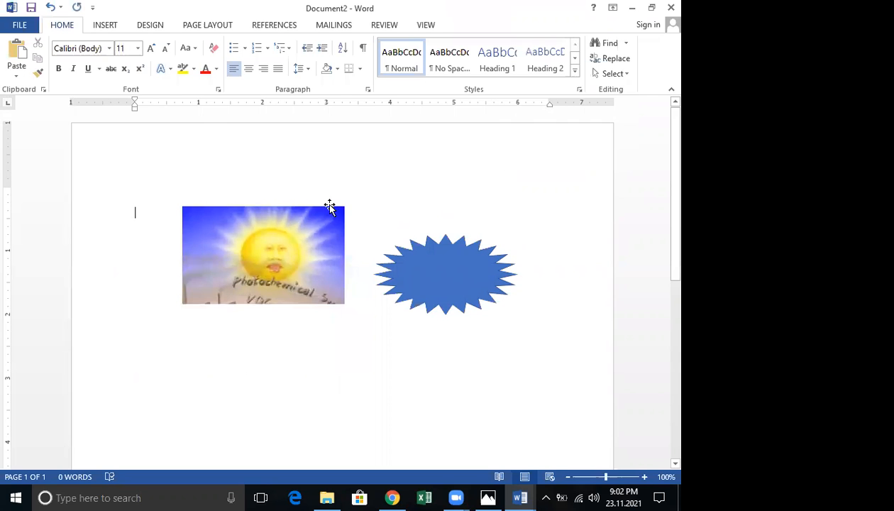
# Uncrop the picture back to its full size, showing the factory scene again
pyautogui.click(241, 256)
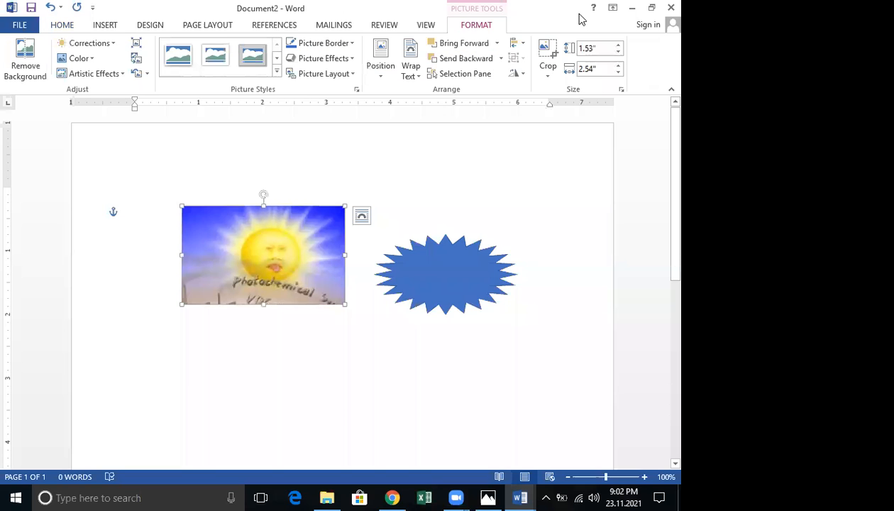
pyautogui.click(540, 64)
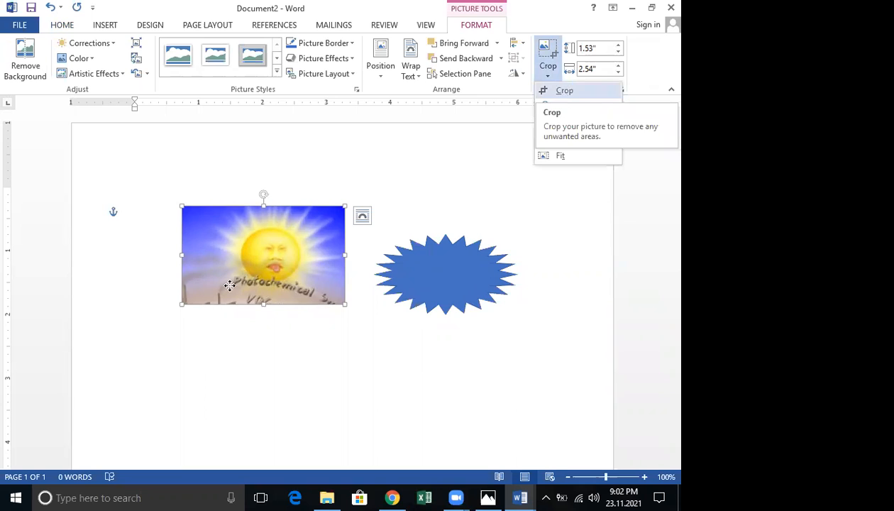
pyautogui.click(564, 92)
pyautogui.moveTo(187, 303); pyautogui.dragTo(136, 390)
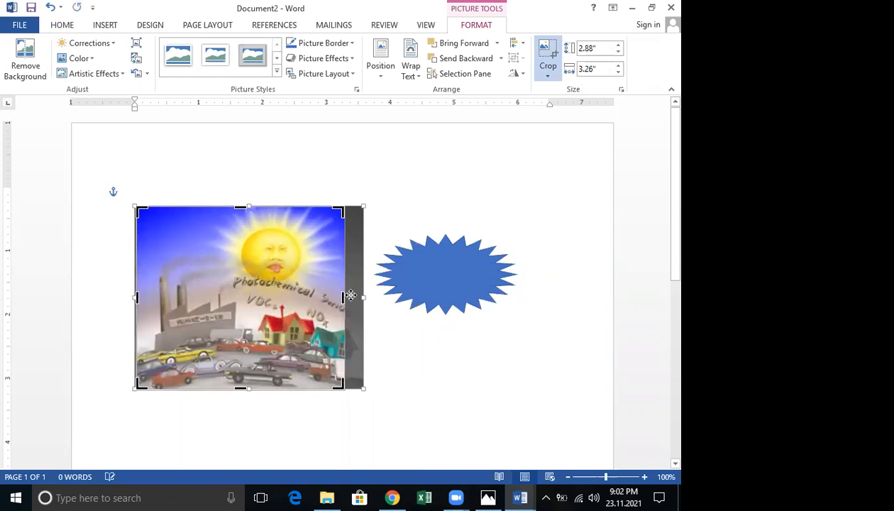
pyautogui.moveTo(345, 297); pyautogui.dragTo(366, 295)
pyautogui.click(366, 295)
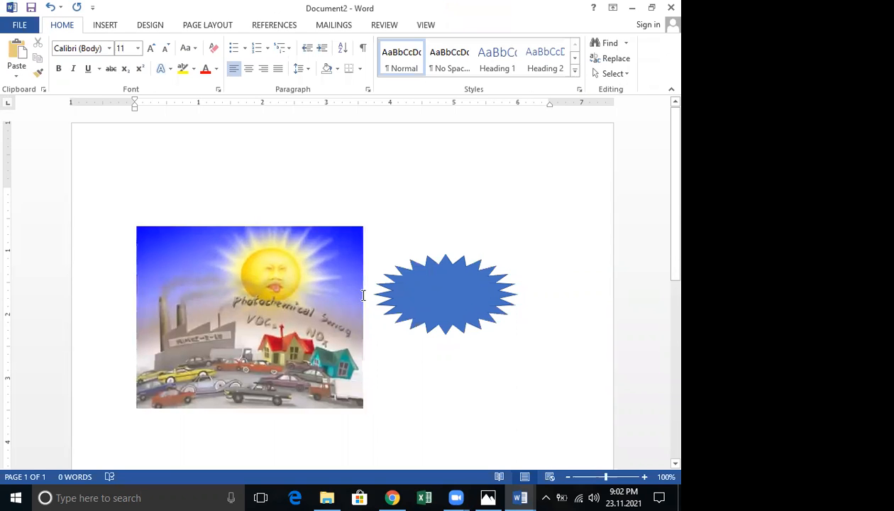
# Reselect the full smog picture and open the Crop dropdown
pyautogui.scroll(-3, 361, 297)
pyautogui.scroll(3, 361, 297)
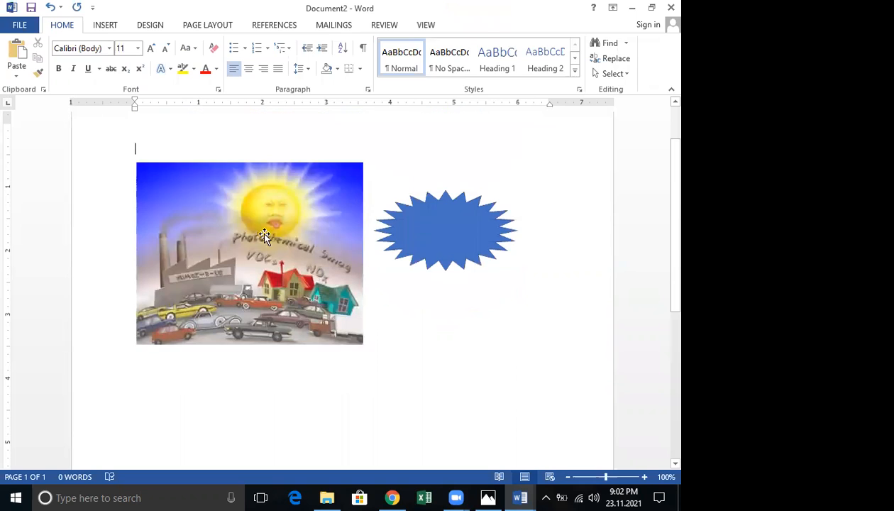
pyautogui.click(261, 237)
pyautogui.click(483, 24)
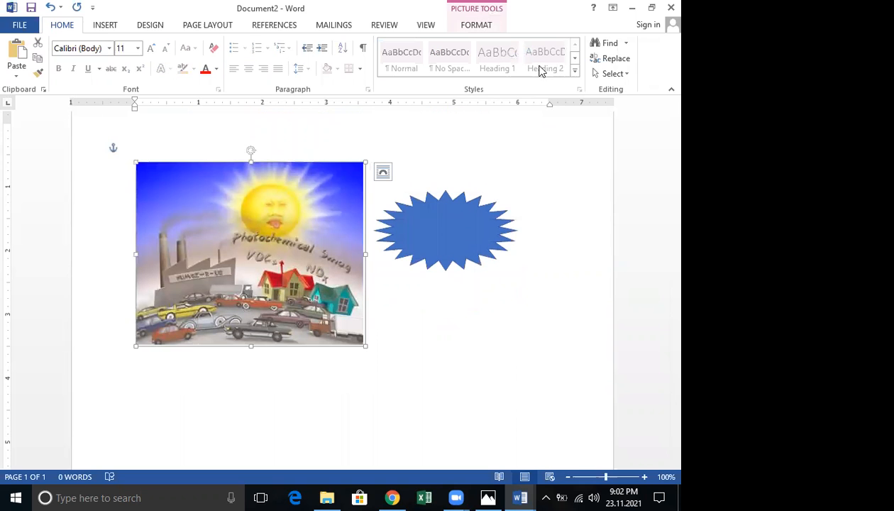
pyautogui.click(547, 75)
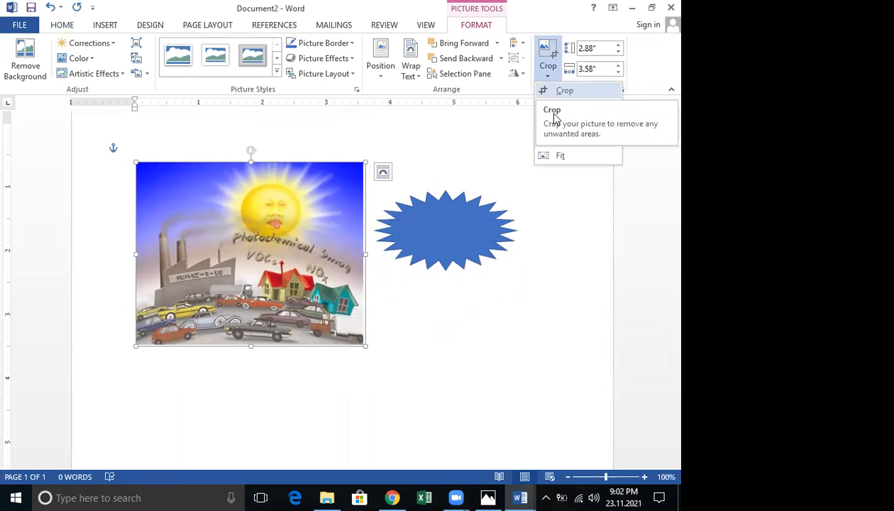
# Crop the picture to an Oval, then to a Hexagon outline
pyautogui.moveTo(580, 107)
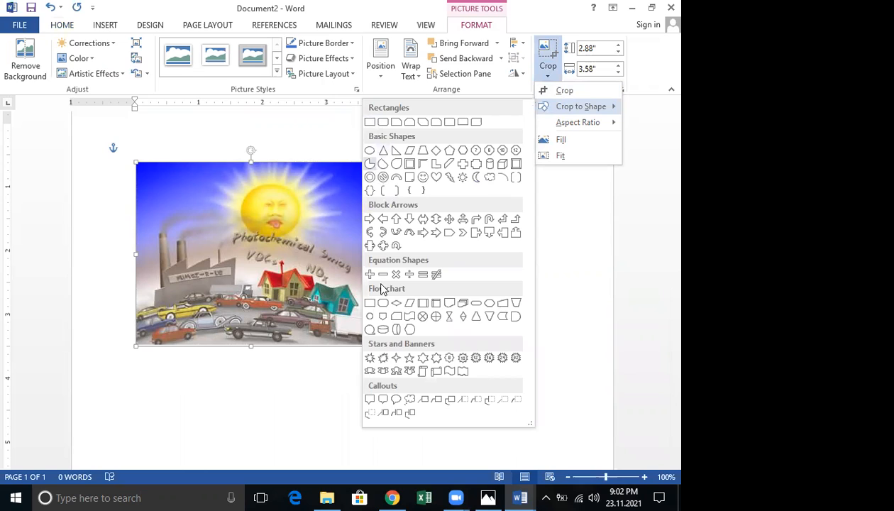
pyautogui.click(371, 319)
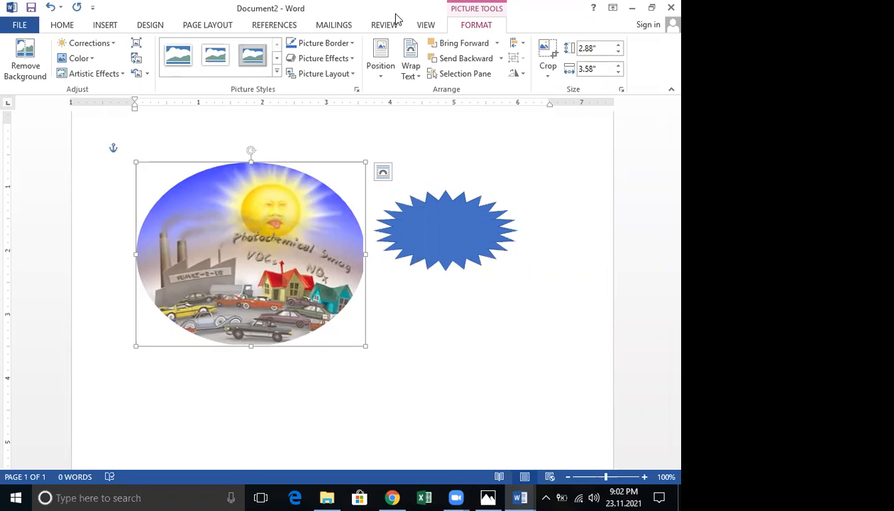
pyautogui.moveTo(388, 13); pyautogui.dragTo(369, 52)
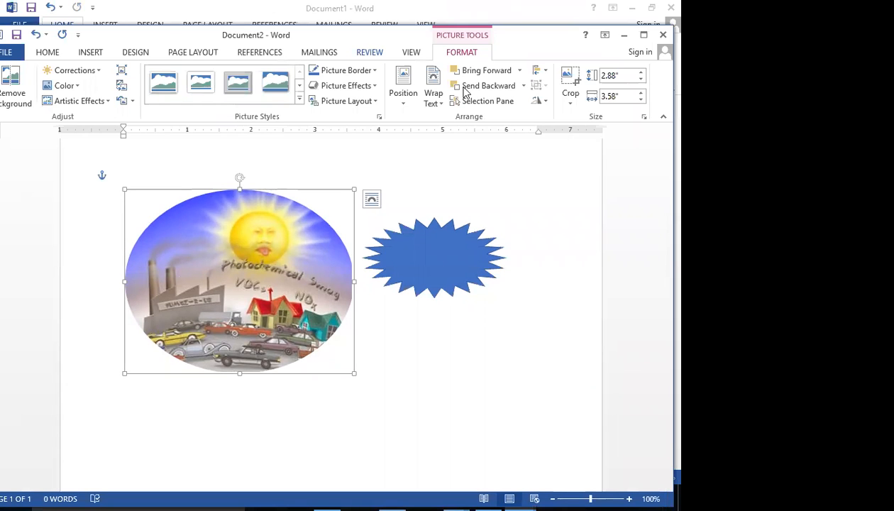
pyautogui.click(572, 104)
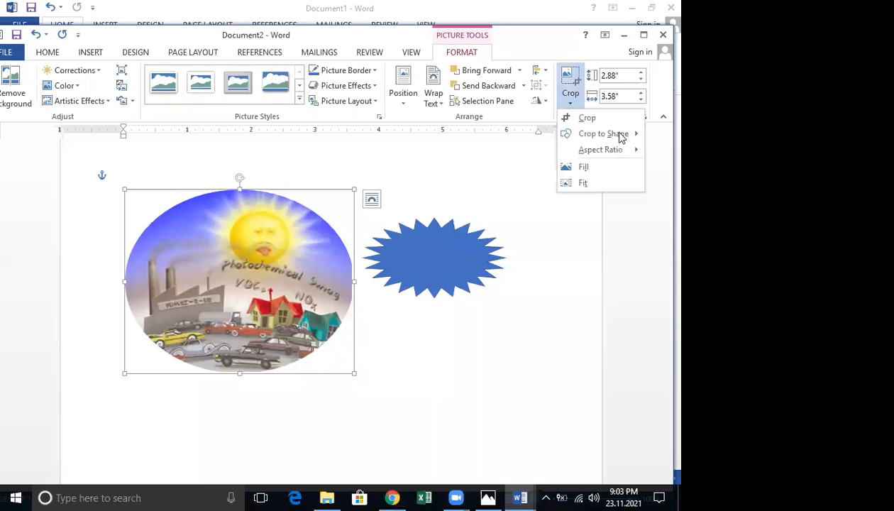
pyautogui.moveTo(599, 134)
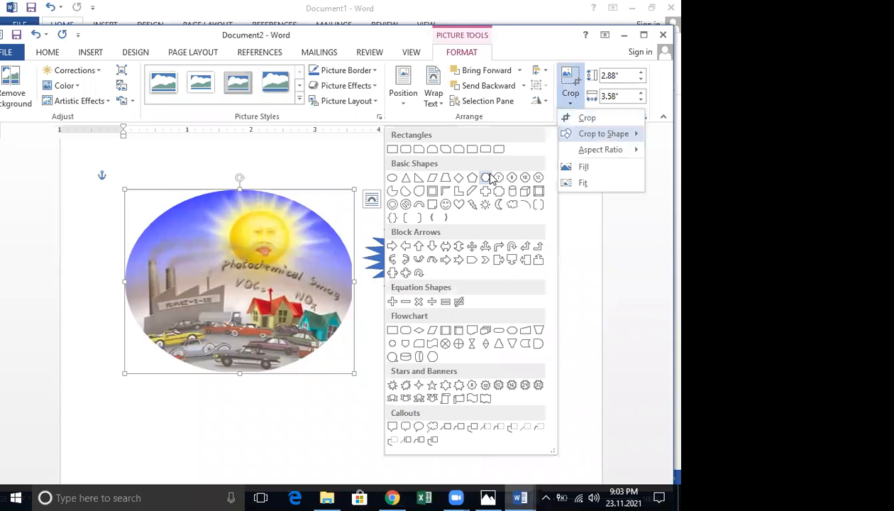
pyautogui.click(487, 177)
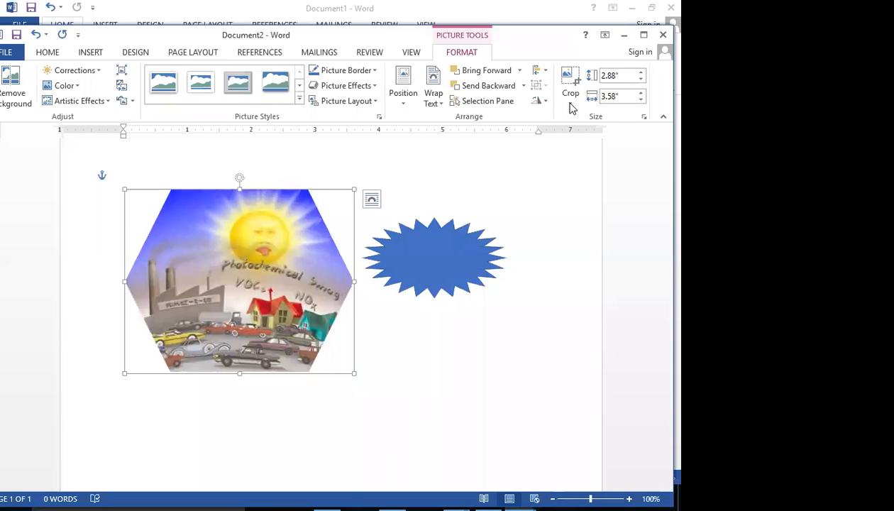
# Try a Rounded Rectangle crop, then crop to the Down Arrow block arrow
pyautogui.click(572, 107)
pyautogui.moveTo(603, 133)
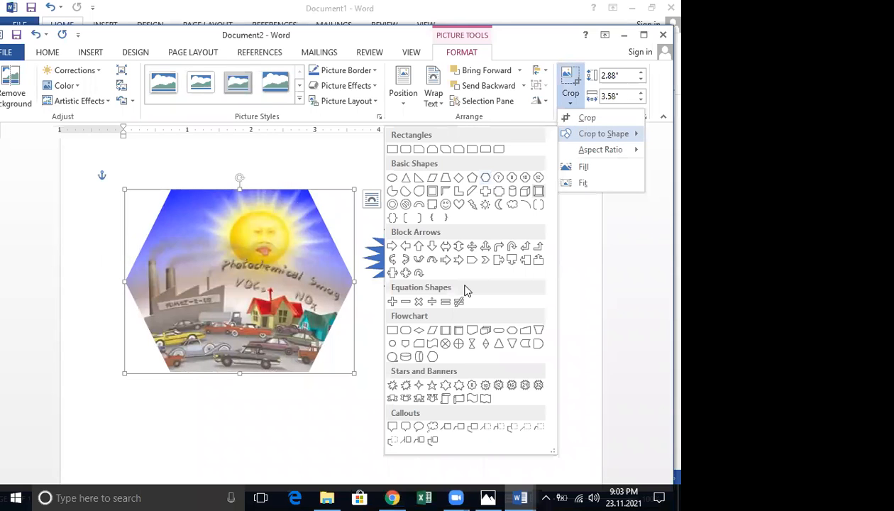
pyautogui.click(405, 330)
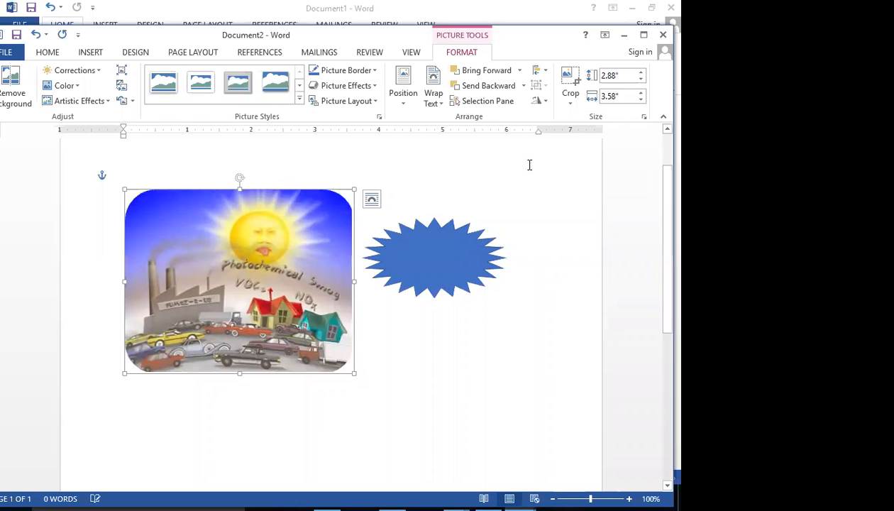
pyautogui.click(572, 100)
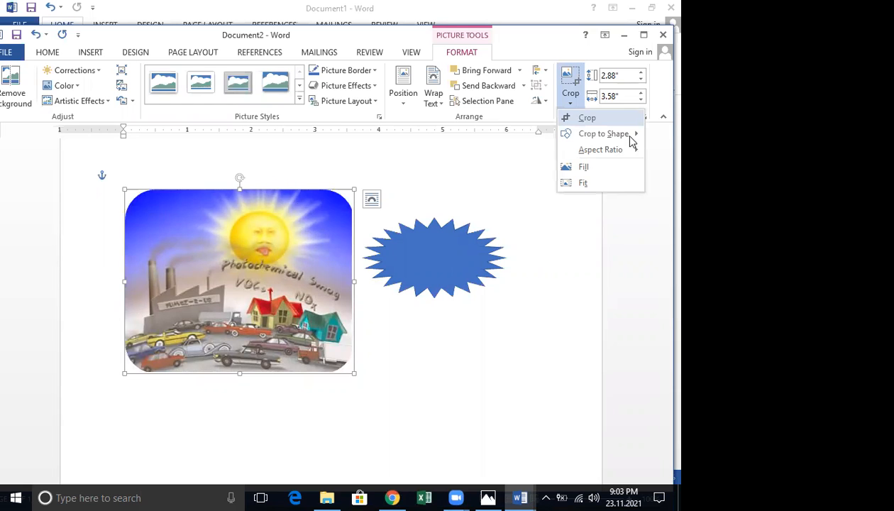
pyautogui.moveTo(628, 136)
pyautogui.click(434, 246)
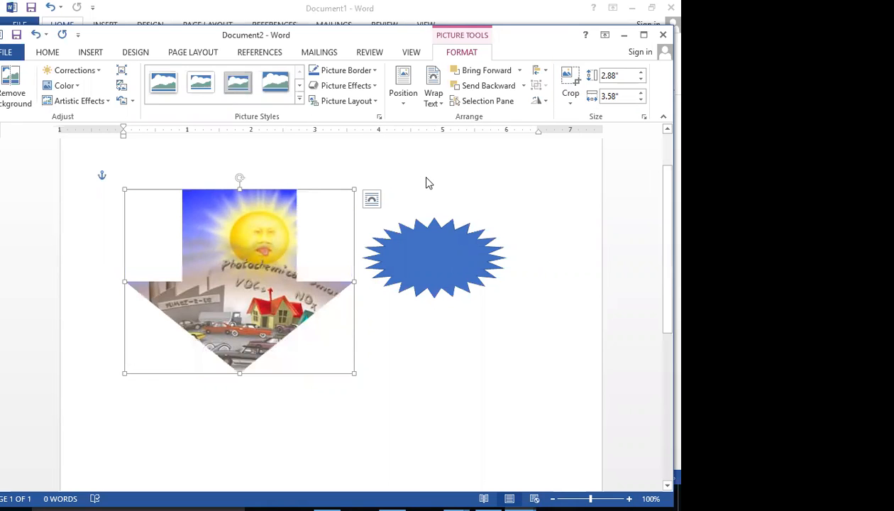
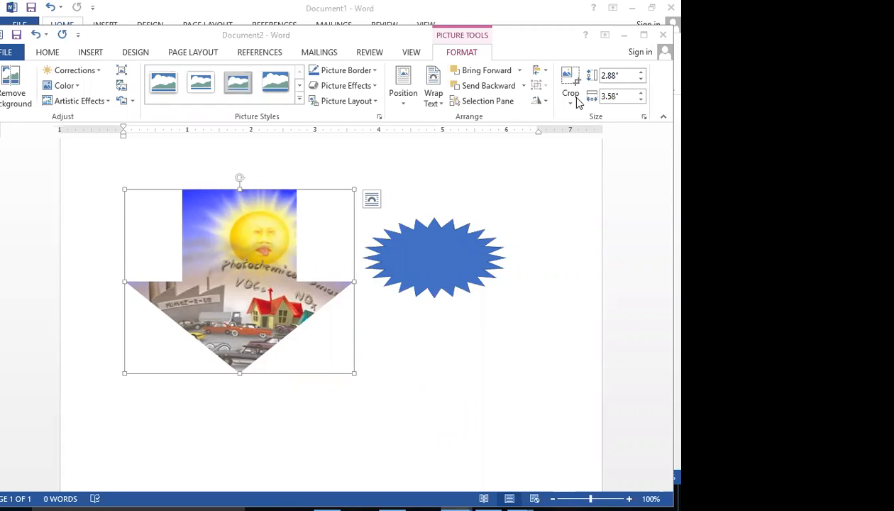
# Close Document2 without saving, then glance at the A Faster Processor document and minimize it
pyautogui.click(662, 34)
pyautogui.click(342, 273)
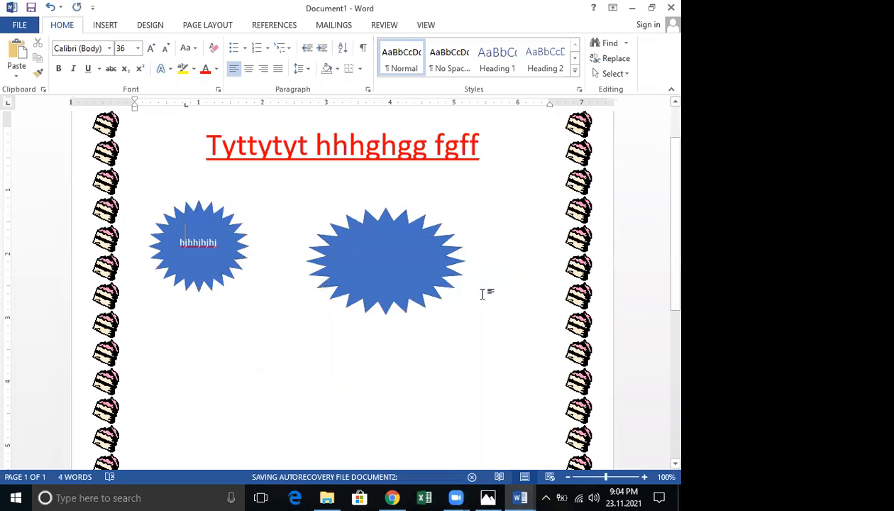
pyautogui.scroll(-2, 482, 292)
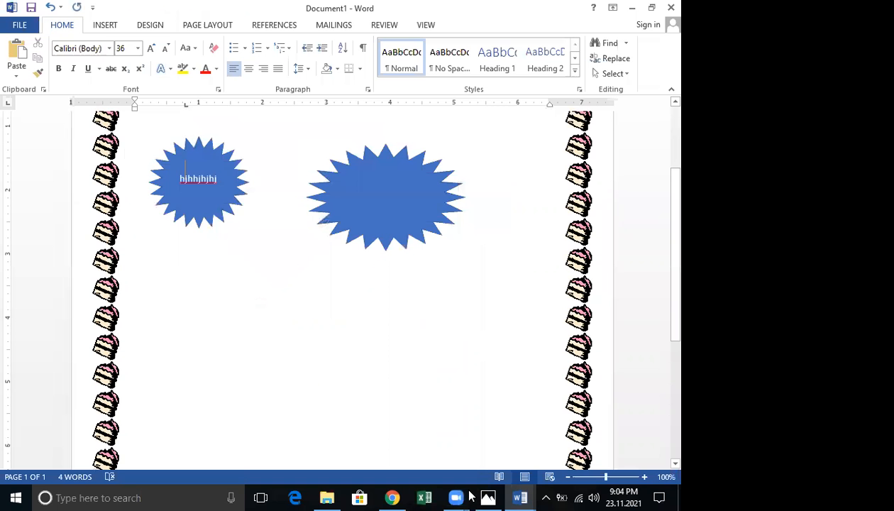
pyautogui.click(524, 497)
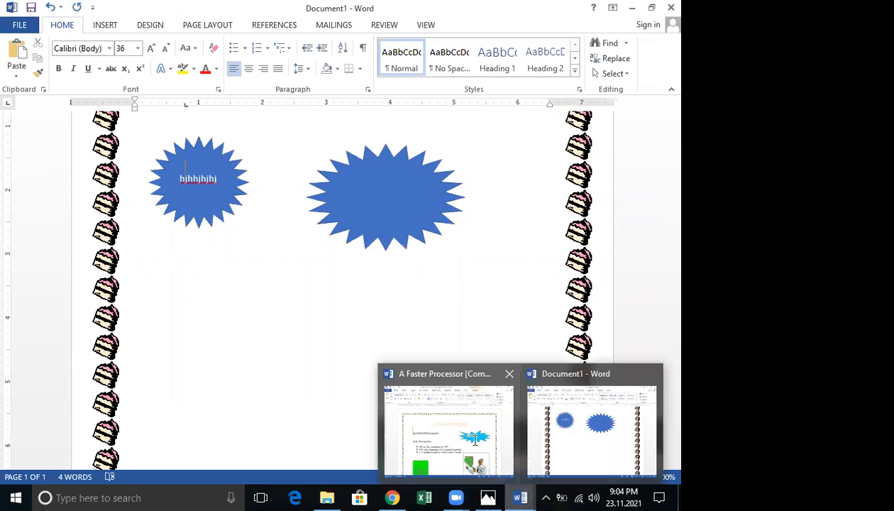
pyautogui.click(468, 434)
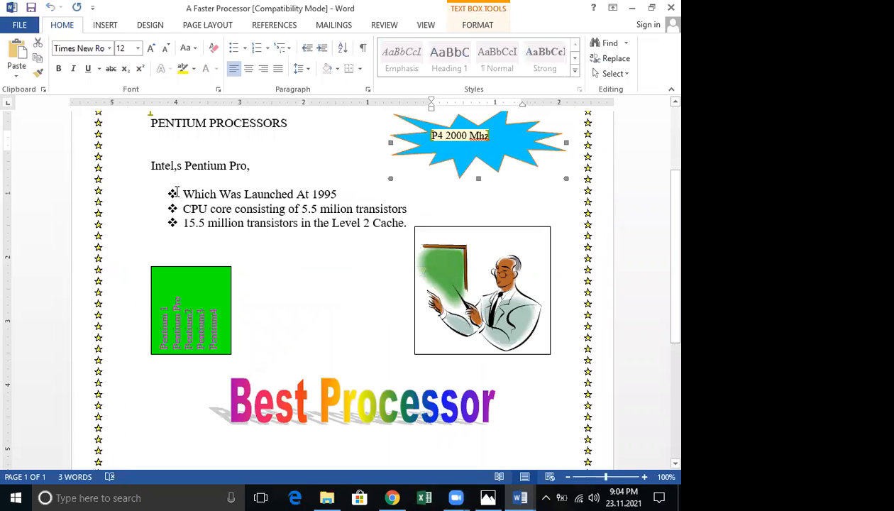
pyautogui.click(631, 7)
# Type 'kkkkokj' on a new line below the starburst shapes in Document1
pyautogui.click(171, 302)
pyautogui.write('kkkkokj')
pyautogui.press('Return')
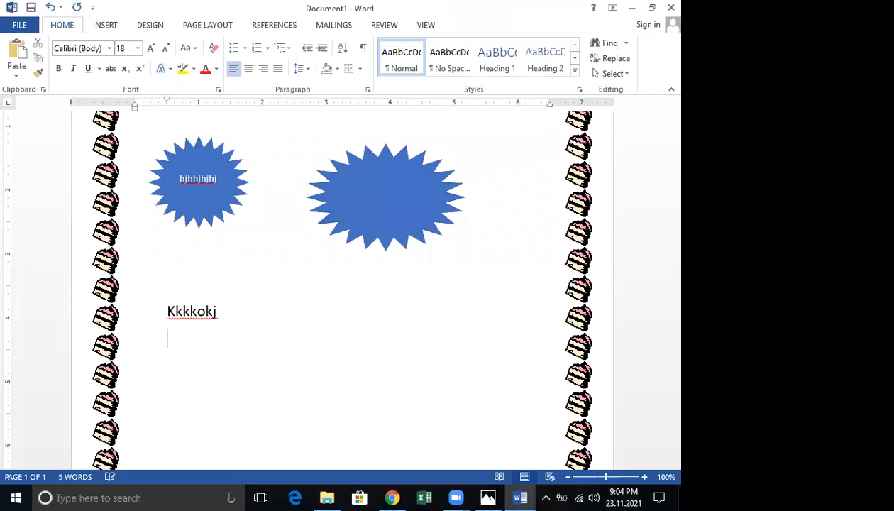
# Apply the arrow picture bullet to the line below Kkkkokj
pyautogui.click(244, 48)
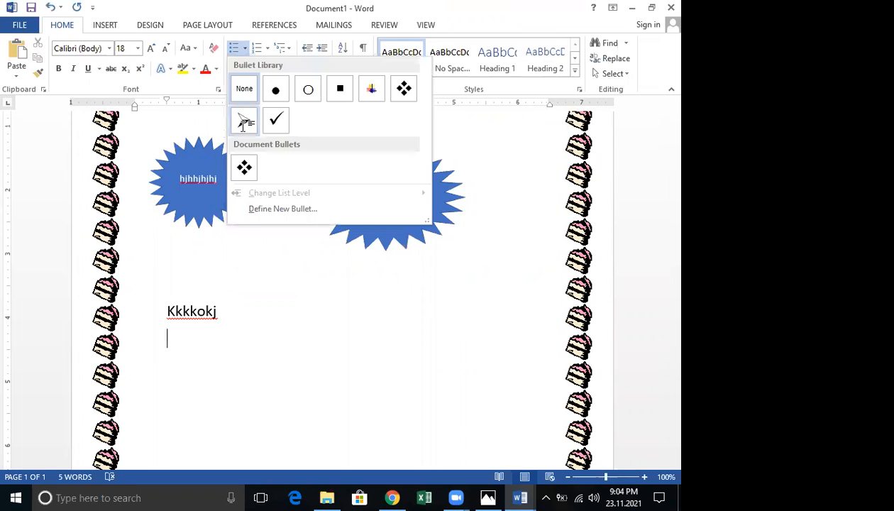
pyautogui.click(244, 122)
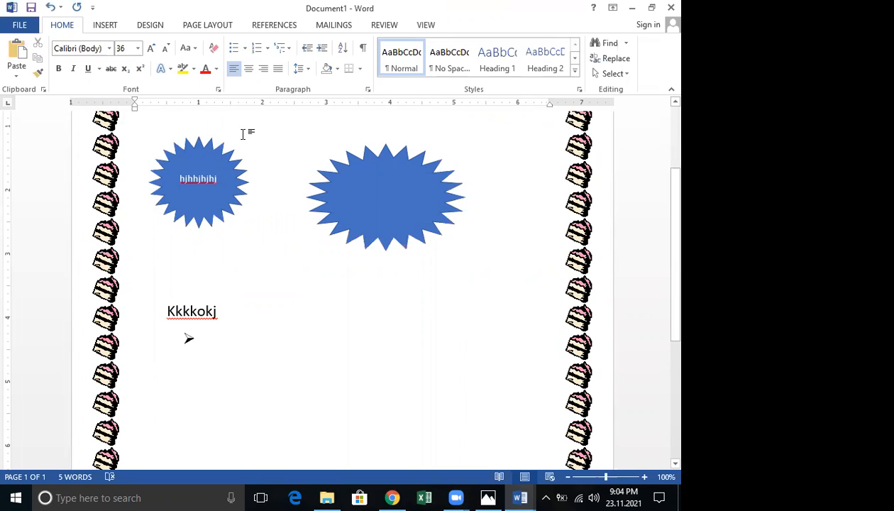
pyautogui.click(240, 137)
pyautogui.click(210, 339)
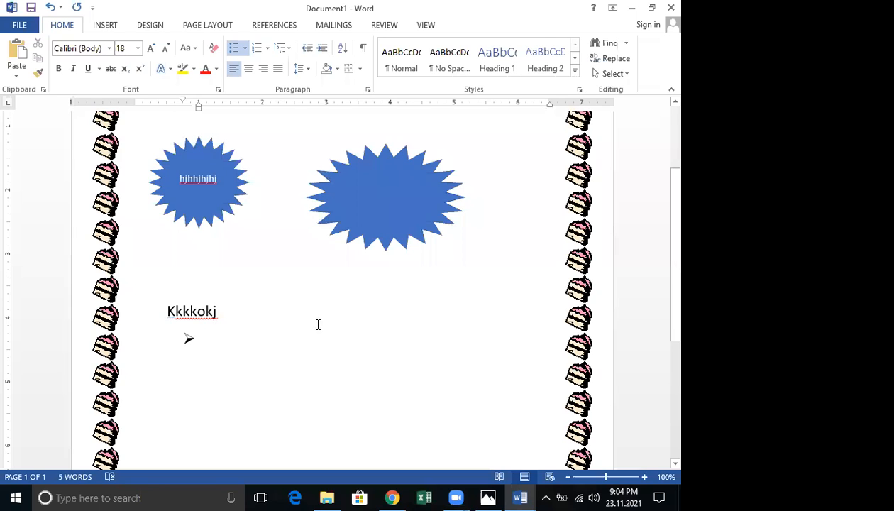
# Glance at A Faster Processor, minimize it, and type 'fgghhg' on the bulleted line
pyautogui.click(520, 498)
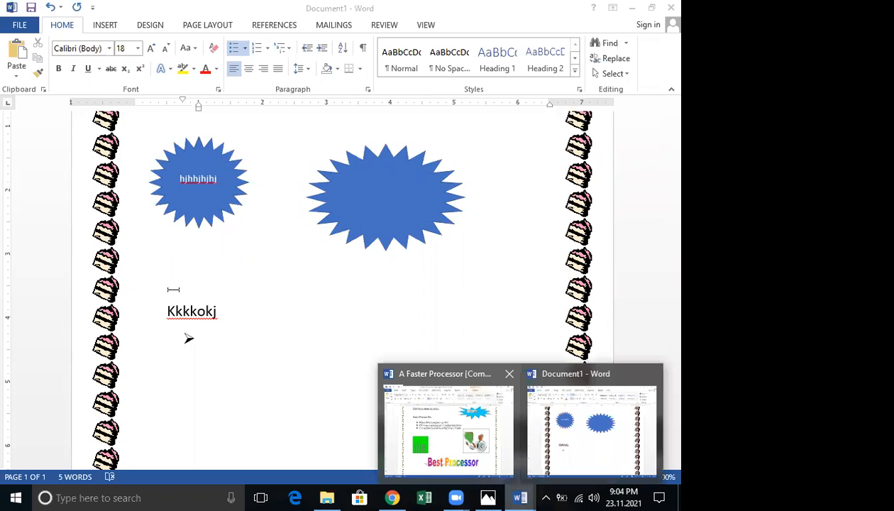
pyautogui.click(479, 455)
pyautogui.click(631, 8)
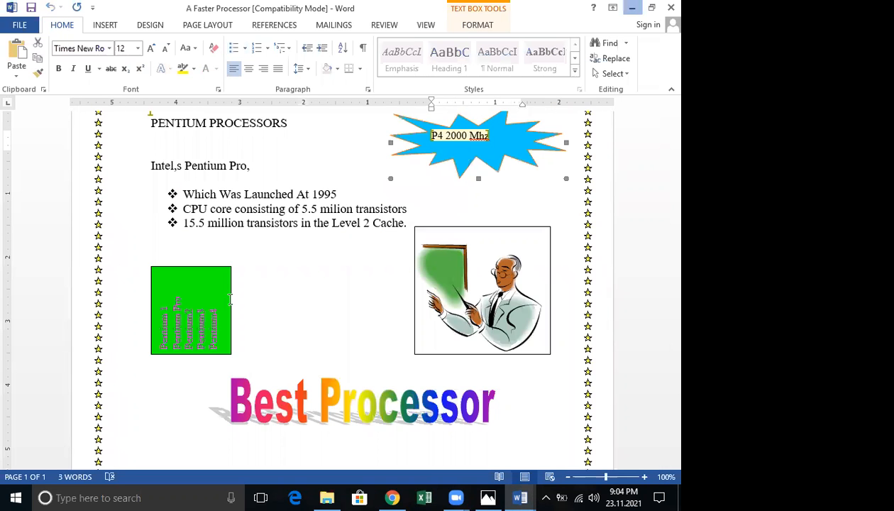
pyautogui.write('fgghhg')
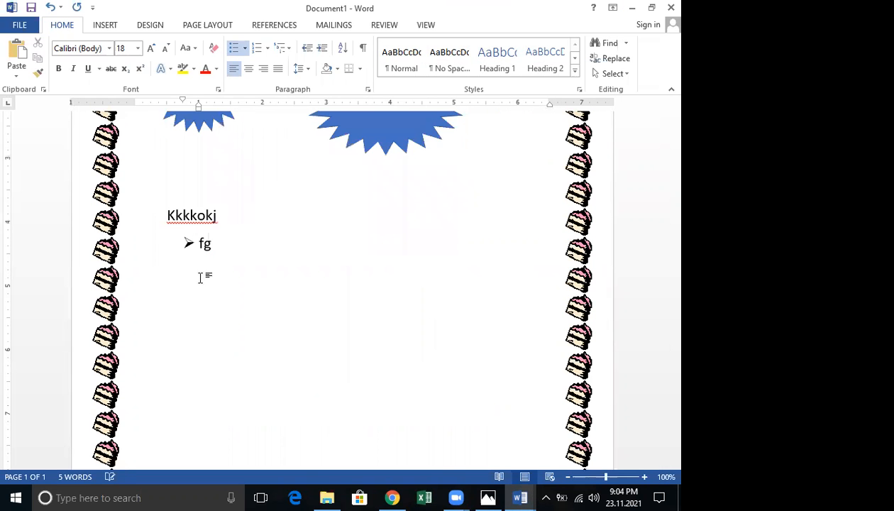
pyautogui.click(116, 26)
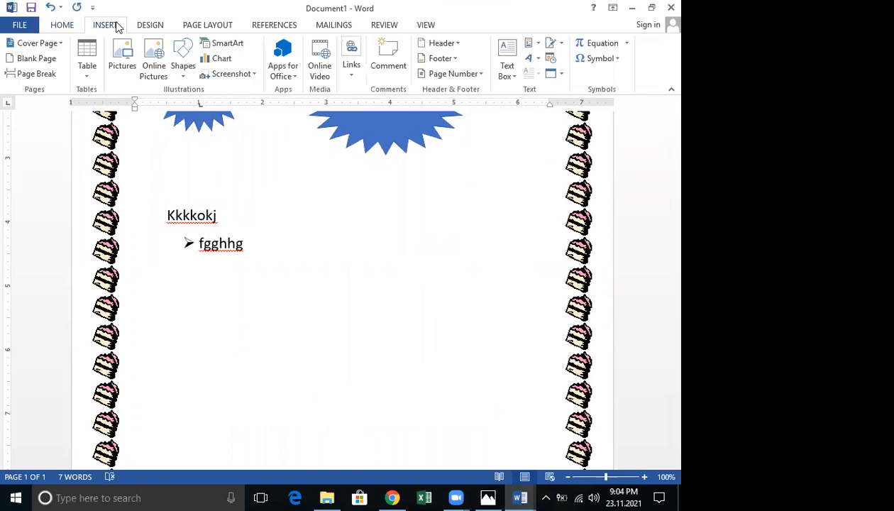
pyautogui.click(182, 63)
pyautogui.click(177, 104)
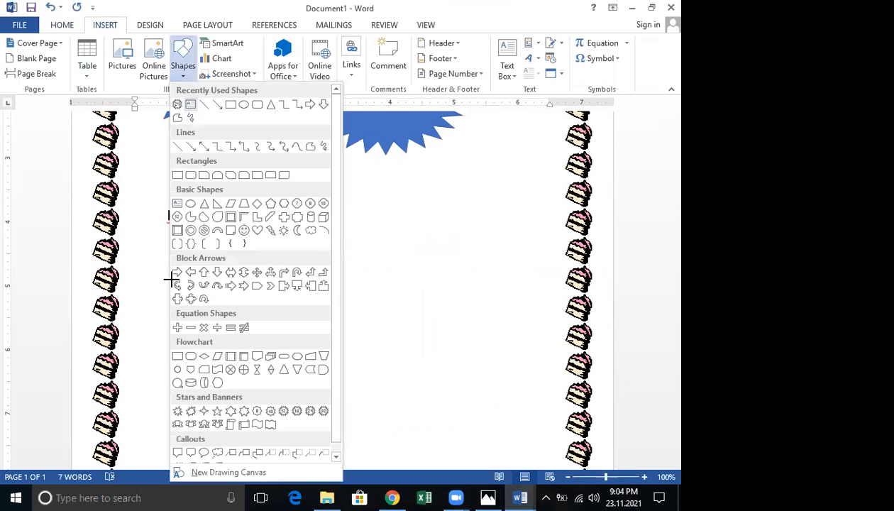
pyautogui.moveTo(171, 279); pyautogui.dragTo(262, 347)
pyautogui.moveTo(350, 395); pyautogui.dragTo(349, 399)
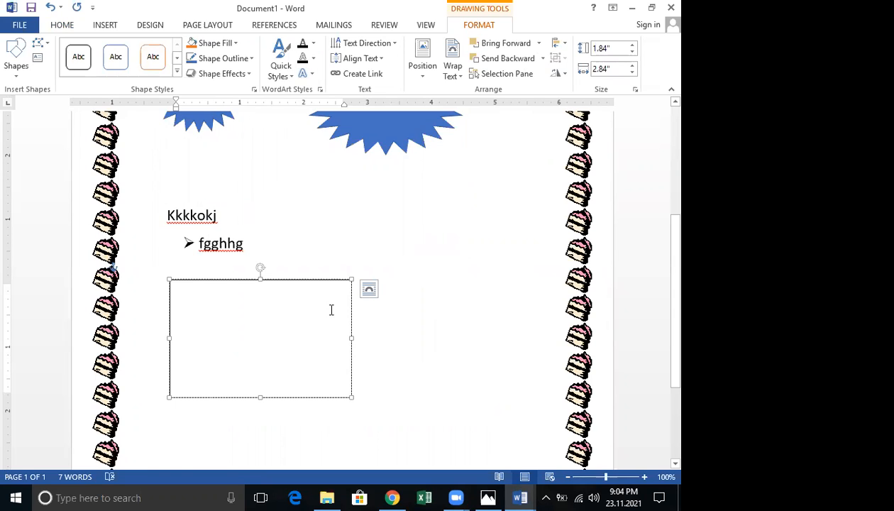
pyautogui.click(391, 43)
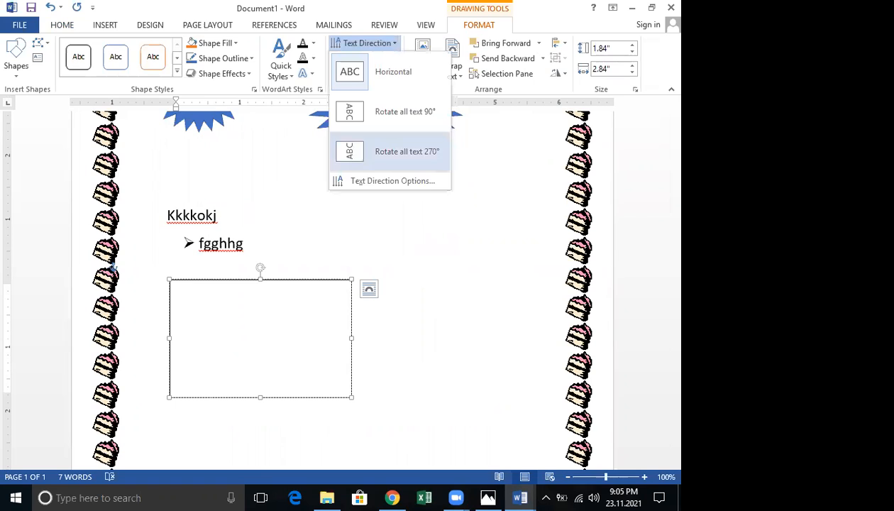
pyautogui.click(355, 150)
pyautogui.write('vbvb')
pyautogui.press('Return')
pyautogui.write('fgghhghghg')
pyautogui.press('Return')
pyautogui.write('hjhjhjhj')
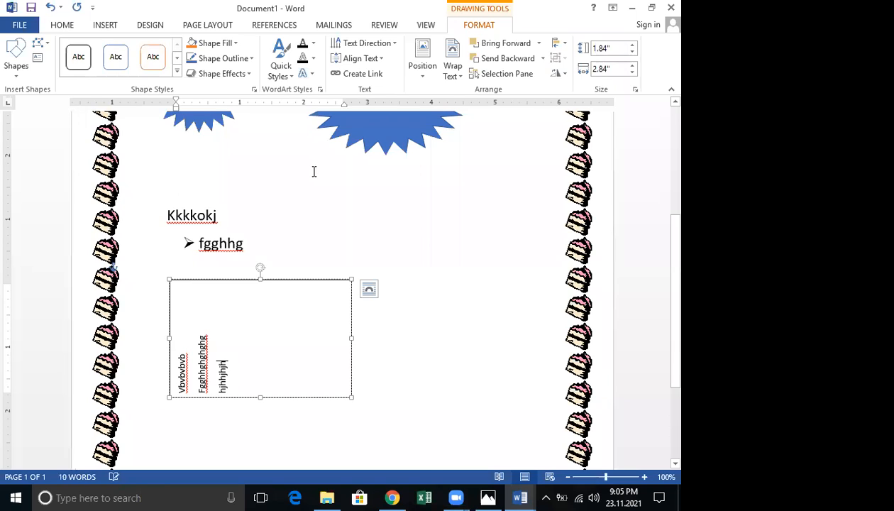
pyautogui.hotkey('ctrl', 'z')
pyautogui.hotkey('ctrl', 'z')
pyautogui.hotkey('ctrl', 'z')
pyautogui.hotkey('ctrl', 'z')
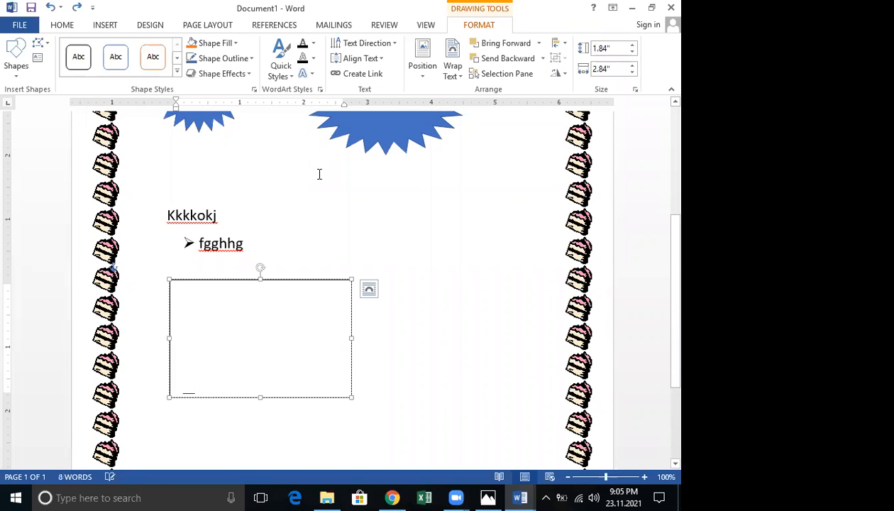
pyautogui.hotkey('ctrl', 'z')
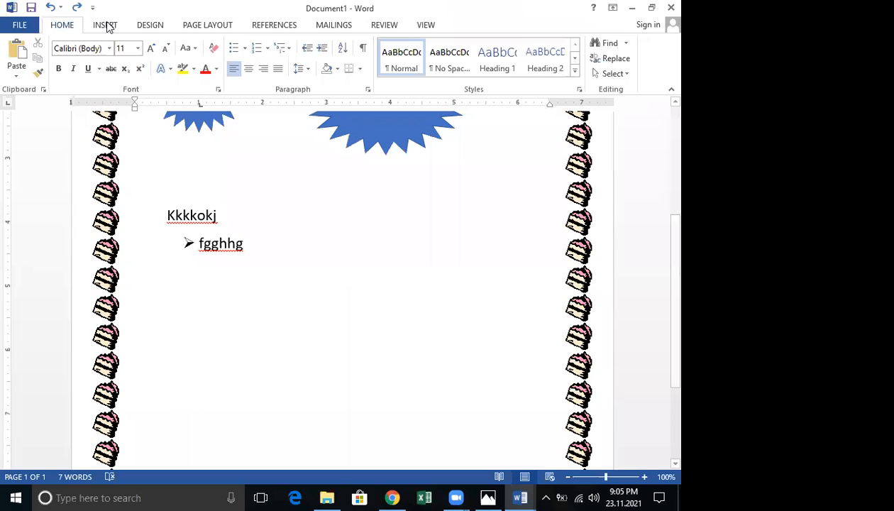
pyautogui.click(105, 25)
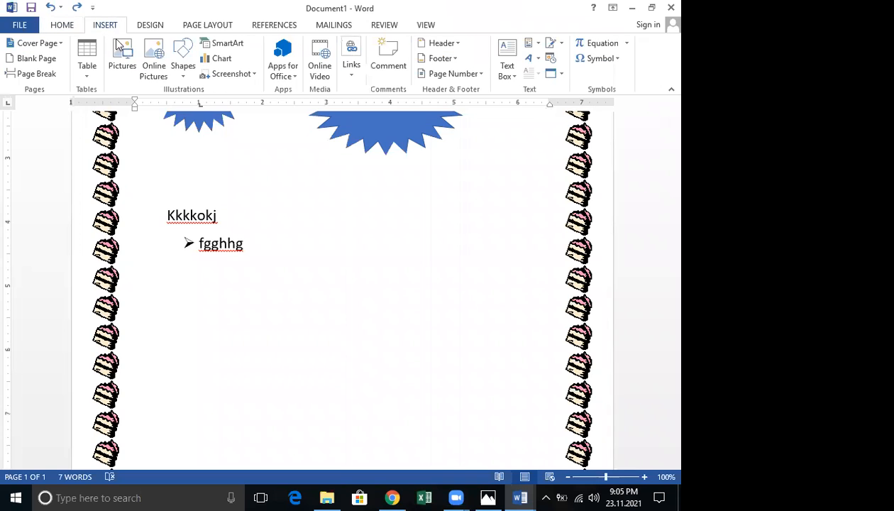
# Draw a 1.87" by 4.02" text box below the fgghhg bullet
pyautogui.click(183, 71)
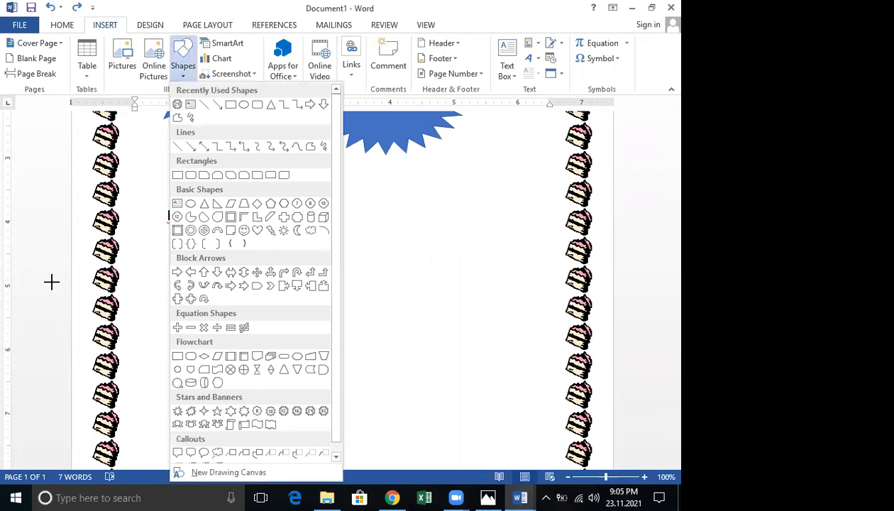
pyautogui.moveTo(168, 271); pyautogui.dragTo(271, 333)
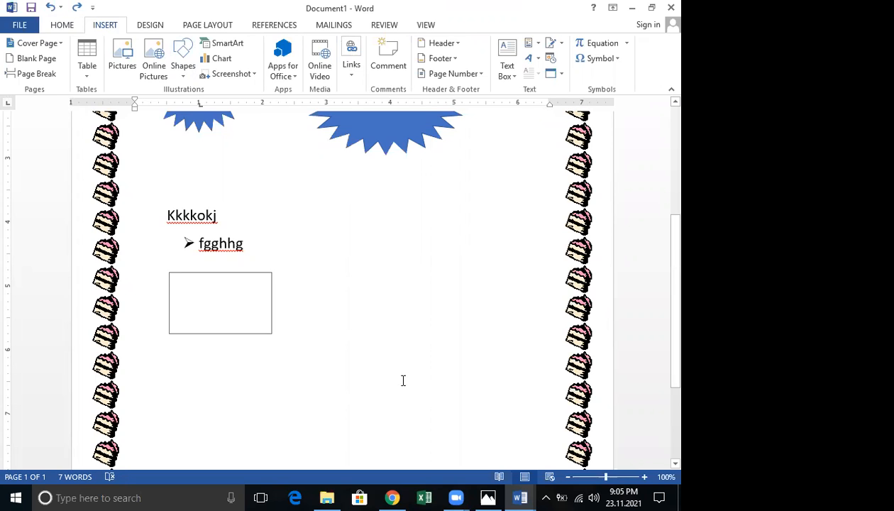
pyautogui.moveTo(403, 381); pyautogui.dragTo(426, 390)
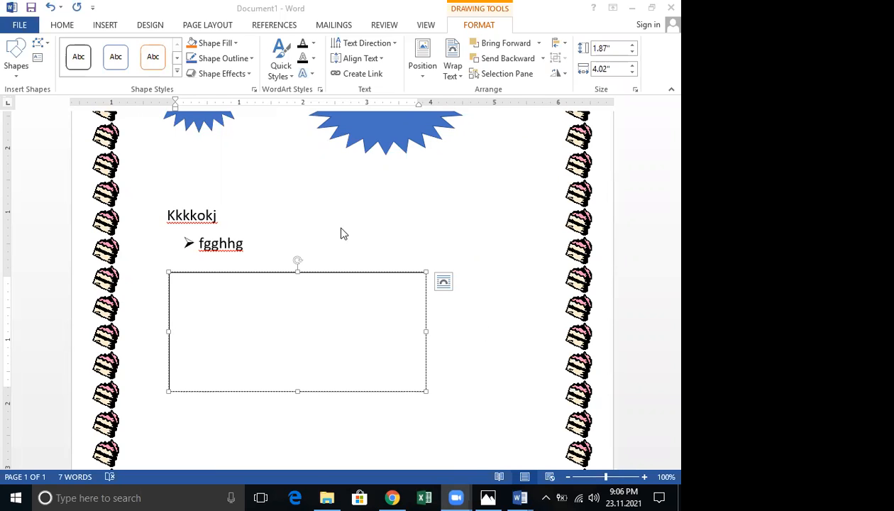
pyautogui.click(197, 304)
pyautogui.scroll(-1, 507, 310)
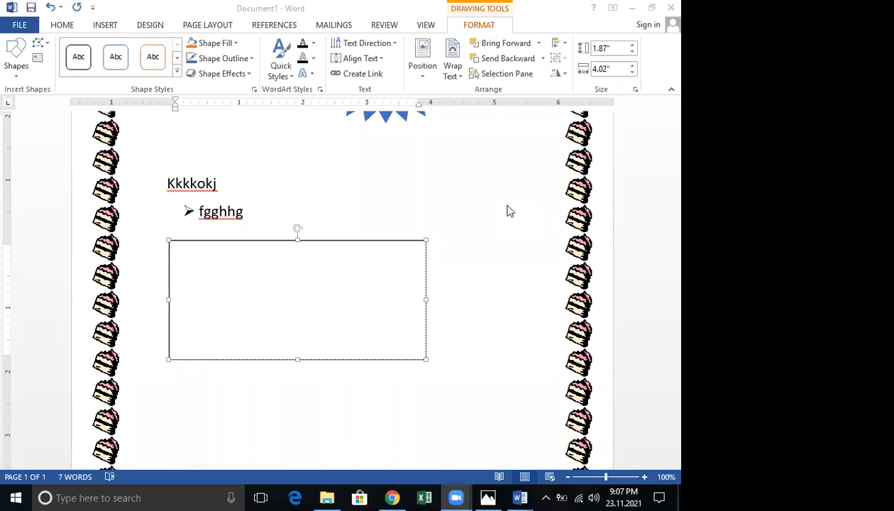
# Rotate the box's text 270°, type 'vhnghgh' and 'klk', then delete the text box
pyautogui.click(233, 268)
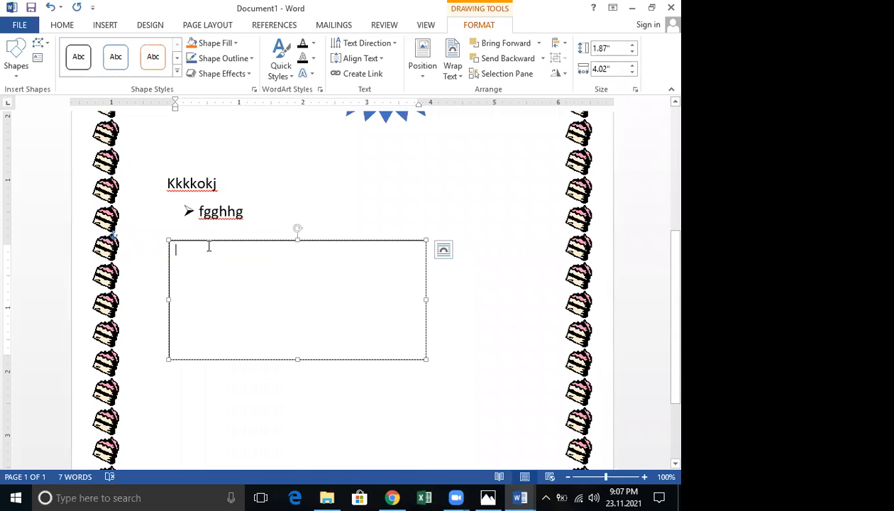
pyautogui.click(396, 47)
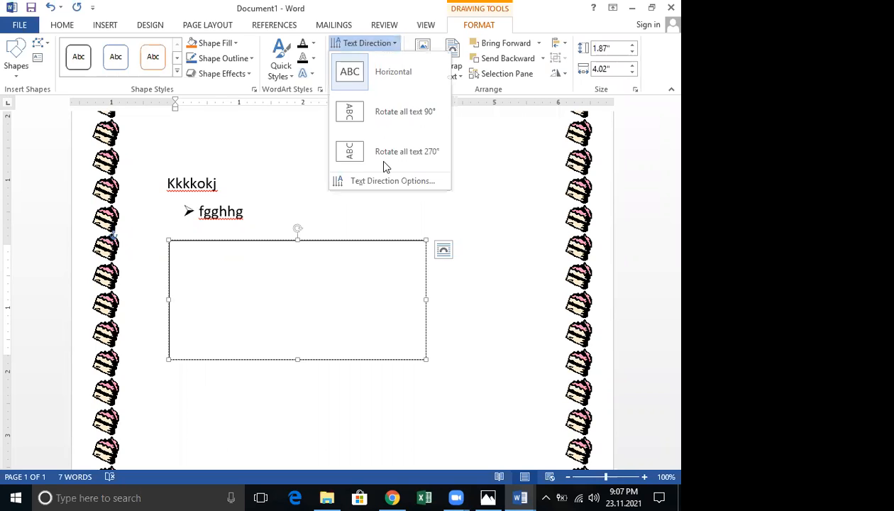
pyautogui.click(378, 158)
pyautogui.write('vhnghgh')
pyautogui.press('Return')
pyautogui.write('klk')
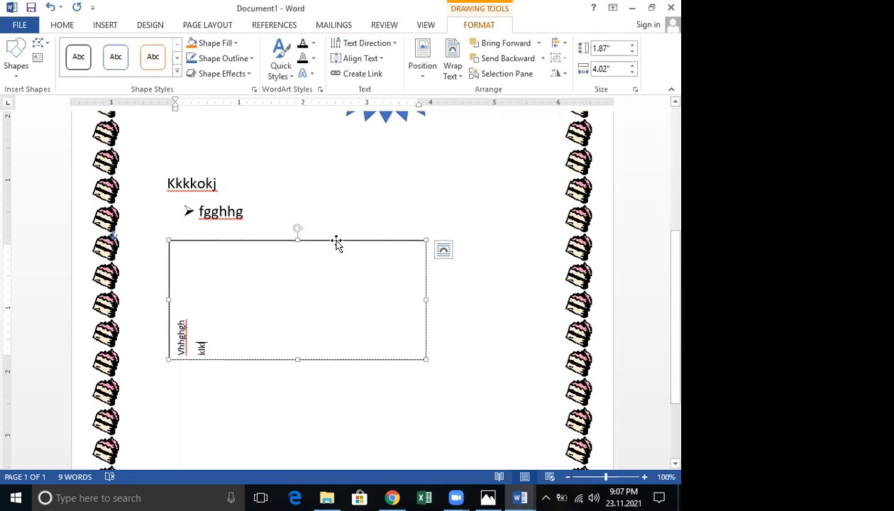
pyautogui.click(337, 242)
pyautogui.press('Delete')
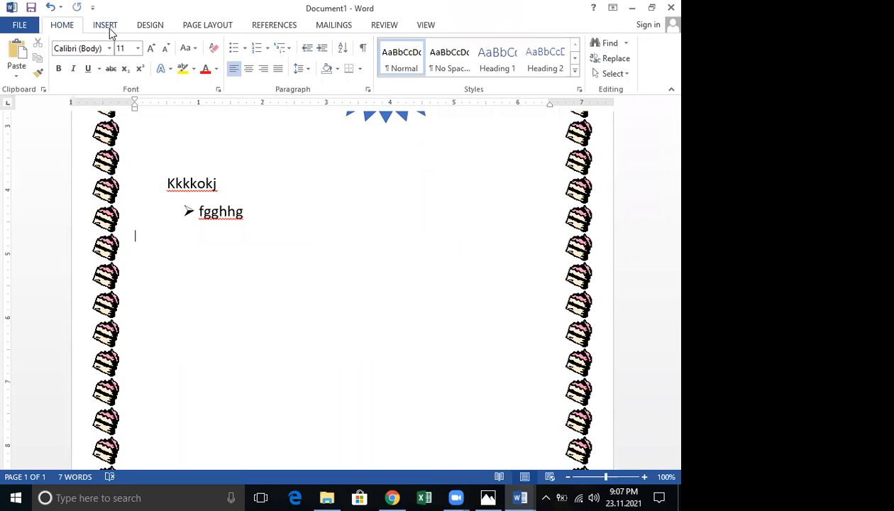
# Draw a new text box below fgghhg and resize the Word window
pyautogui.click(106, 25)
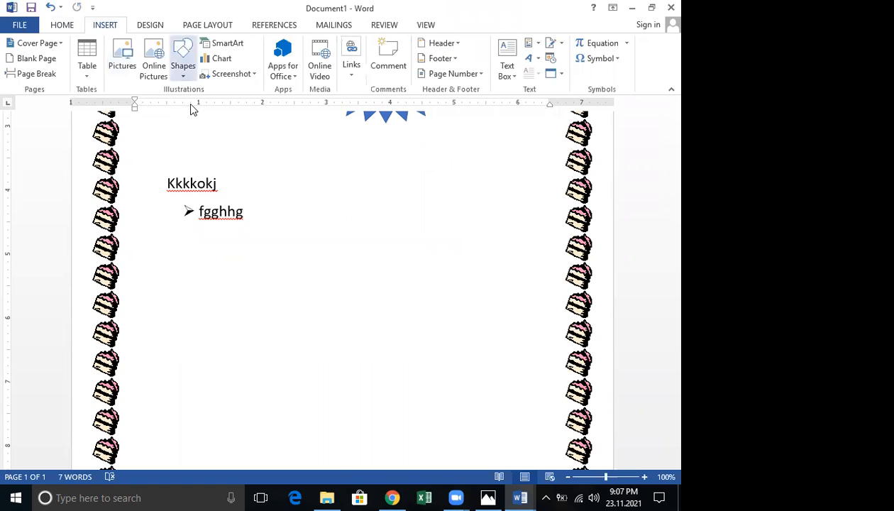
pyautogui.click(183, 60)
pyautogui.click(199, 258)
pyautogui.moveTo(444, 386); pyautogui.dragTo(444, 387)
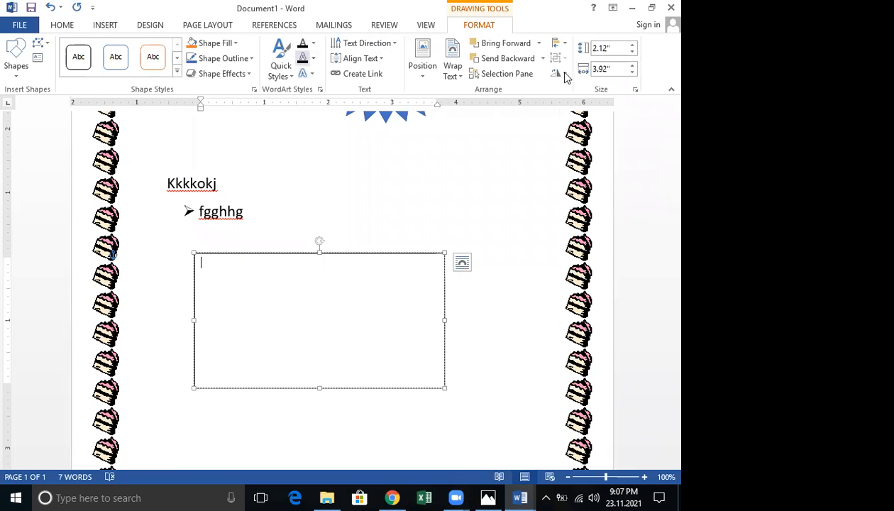
pyautogui.moveTo(575, 9); pyautogui.dragTo(572, 64)
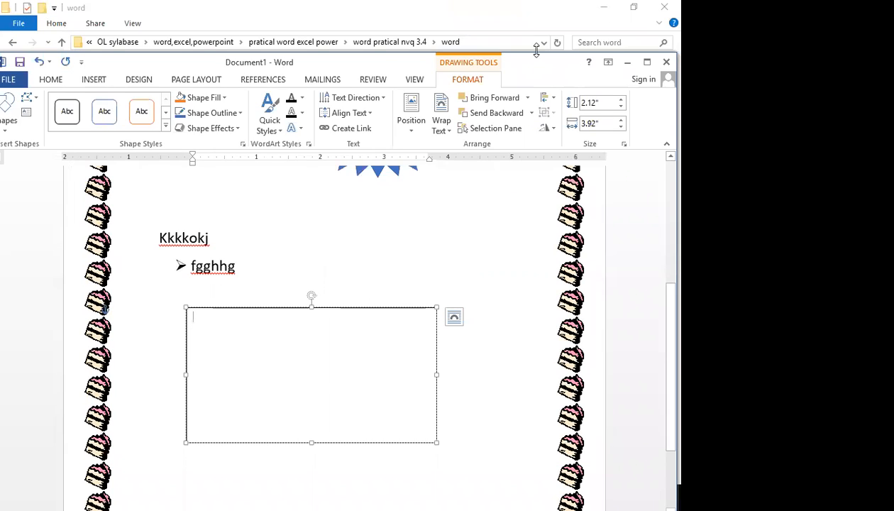
pyautogui.moveTo(536, 50); pyautogui.dragTo(507, 28)
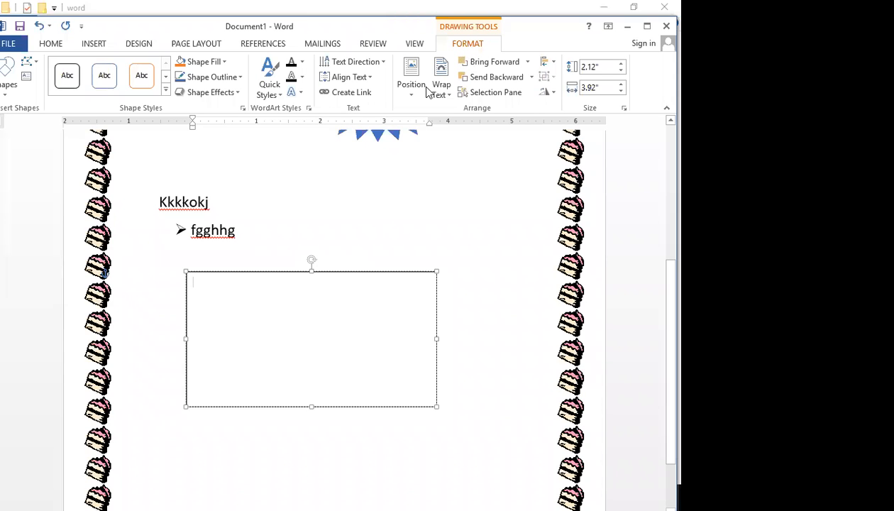
# Rotate the box text 270° and type lines 'gfghgg jhhjjhhjjh', 'gfgfgfgff', 'jkjkjkkj', 'hhhhhhh', 'ghhjhj'
pyautogui.click(382, 65)
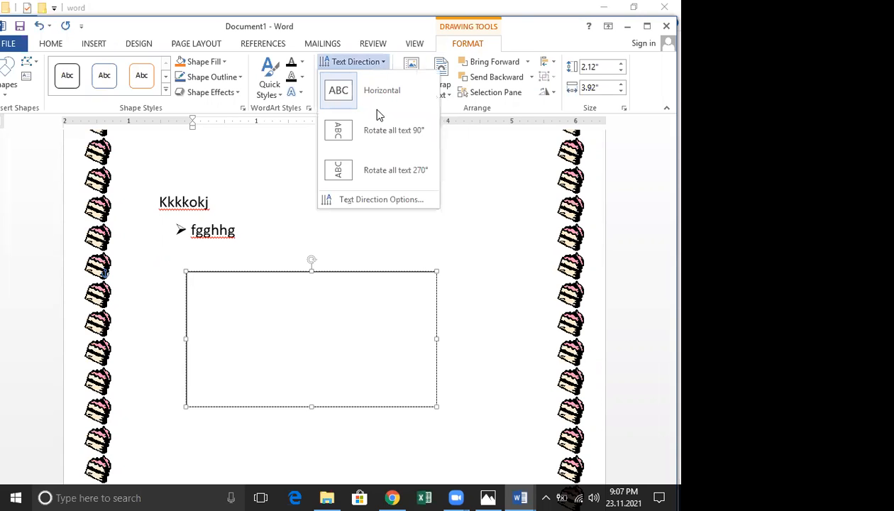
pyautogui.click(365, 177)
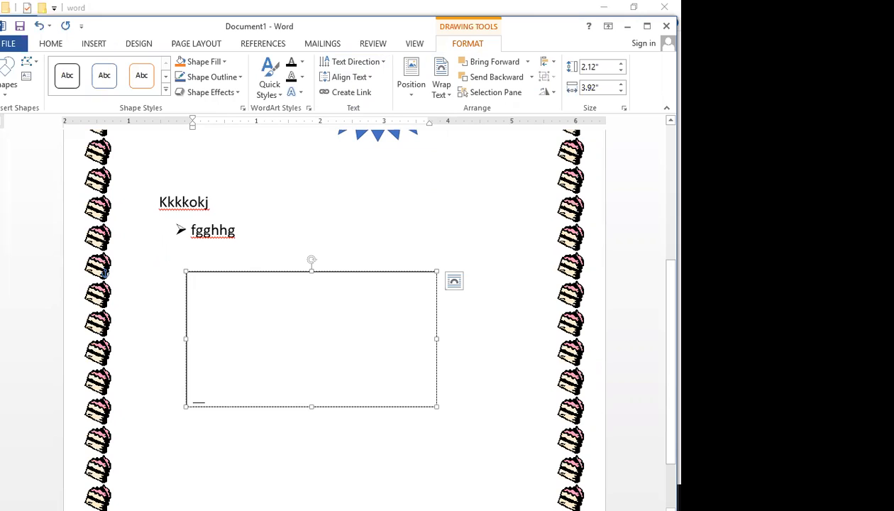
pyautogui.write('gfghgg')
pyautogui.write(' jhhjjhhjjh')
pyautogui.press('Return')
pyautogui.write('gfgfgfgff')
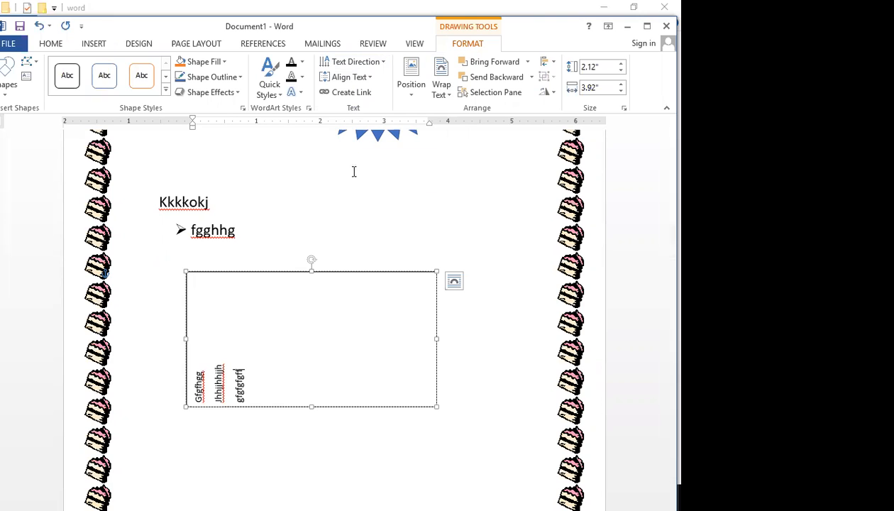
pyautogui.press('Return')
pyautogui.write('jkjkjkkj')
pyautogui.press('Return')
pyautogui.write('hhhhhhh')
pyautogui.press('Return')
pyautogui.write('ghhjhj')
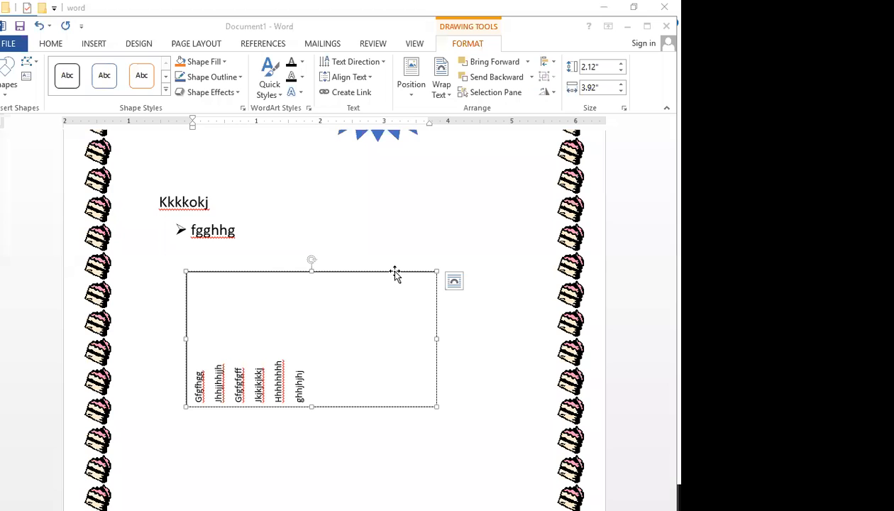
pyautogui.click(402, 255)
# Cut the old text box and draw a new one below the bullet line
pyautogui.click(418, 32)
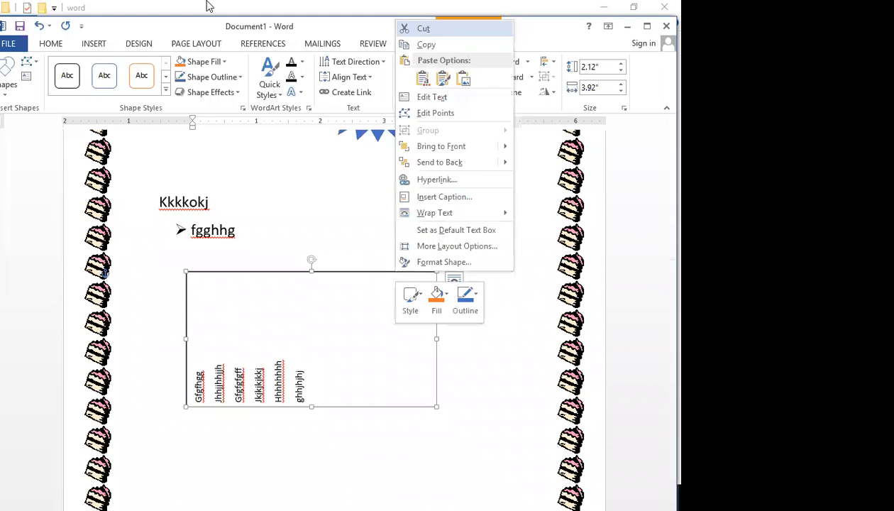
pyautogui.click(94, 43)
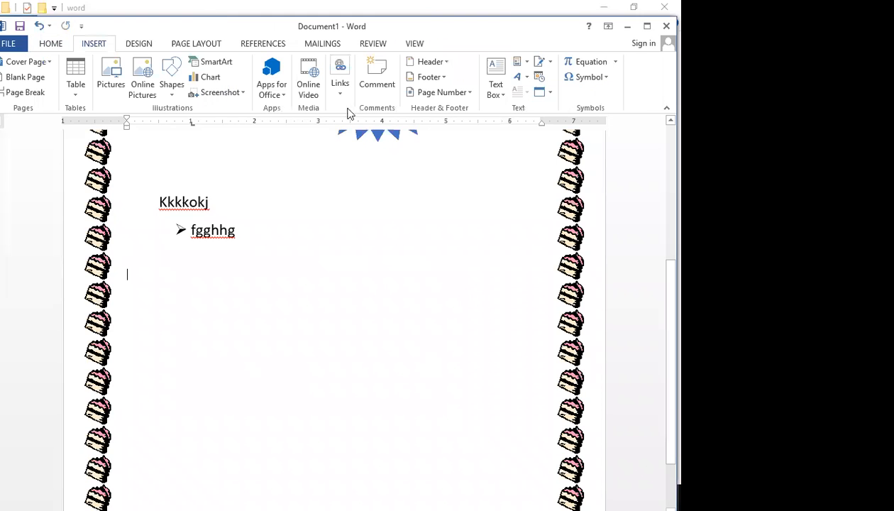
pyautogui.click(171, 86)
pyautogui.click(167, 114)
pyautogui.moveTo(153, 270); pyautogui.dragTo(428, 407)
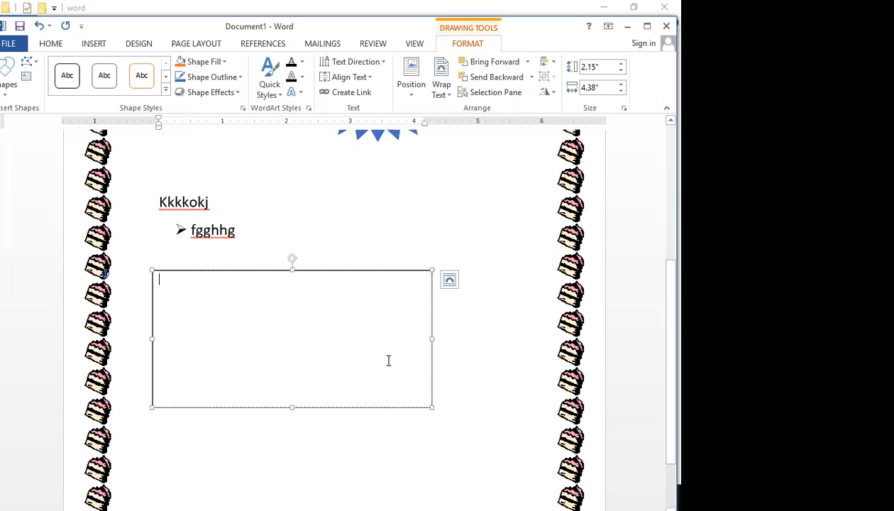
# Rotate the text 270° and type 'hjjhhjhjhj', 'hj Bhghghghgh', 'hjhjhjhjhj', 'bnbnbnbn', 'nmmmmmmmnn'
pyautogui.click(381, 64)
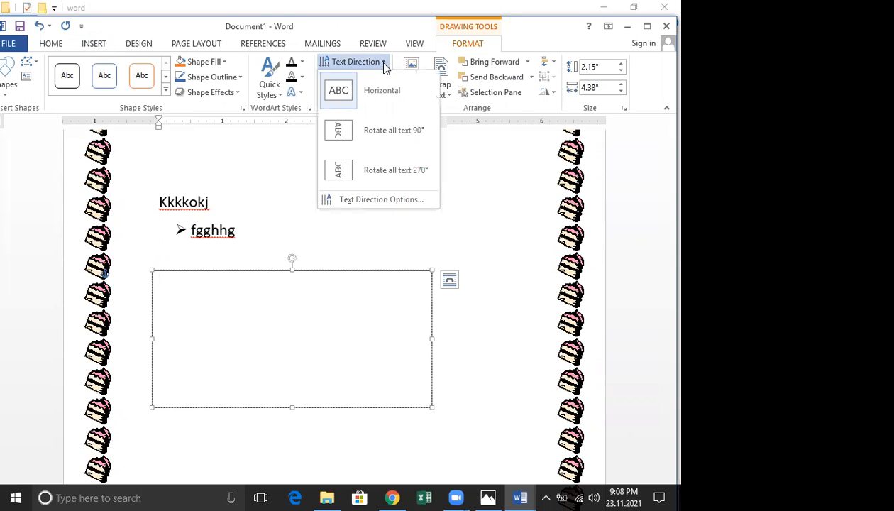
pyautogui.click(366, 177)
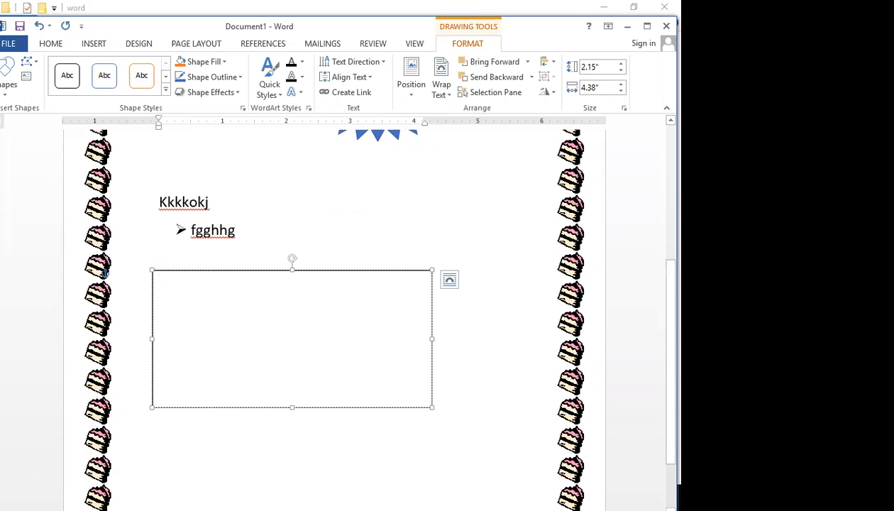
pyautogui.write('hjjhhjhjhj')
pyautogui.press('Return')
pyautogui.write('hj Bhghghghgh')
pyautogui.press('Return')
pyautogui.write('hjhjhjhjhj')
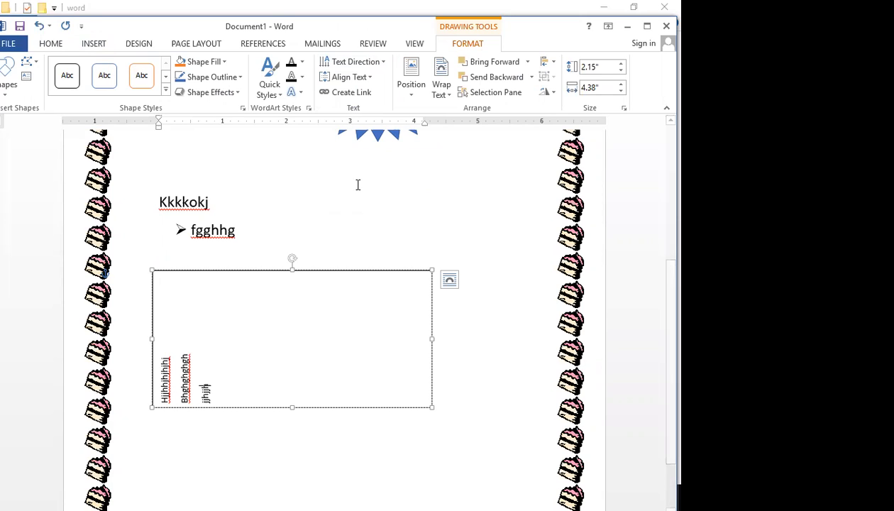
pyautogui.press('Return')
pyautogui.write('bnbnbnbn')
pyautogui.press('Return')
pyautogui.write('nmmmmmmmnn')
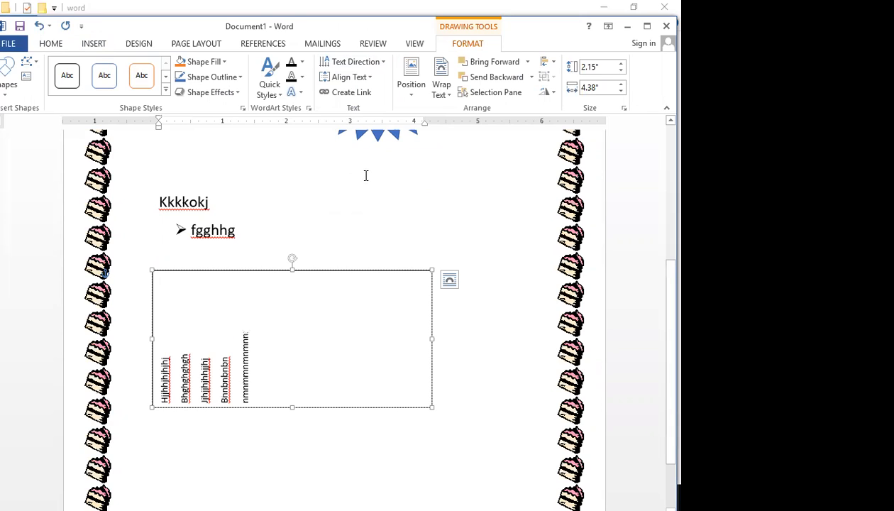
# Left-align the rotated lines, narrow the box to about half width, and minimize Word
pyautogui.click(368, 79)
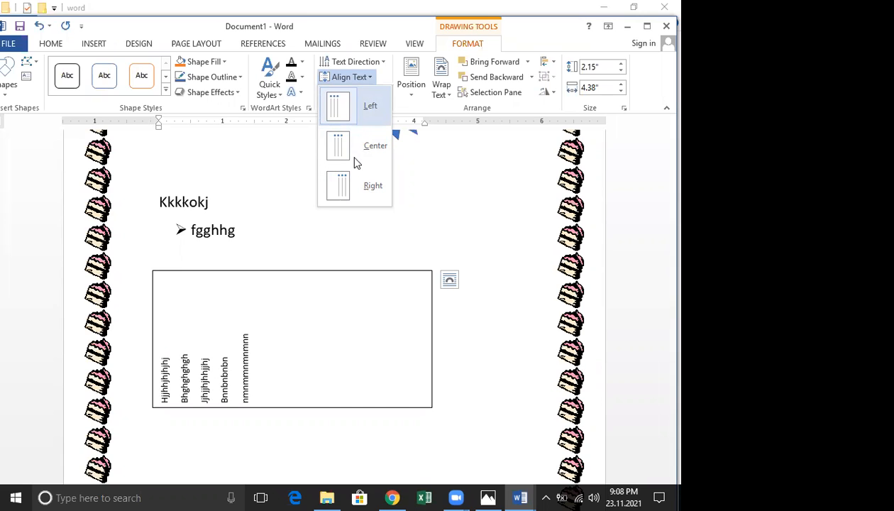
pyautogui.click(353, 117)
pyautogui.moveTo(428, 337); pyautogui.dragTo(303, 302)
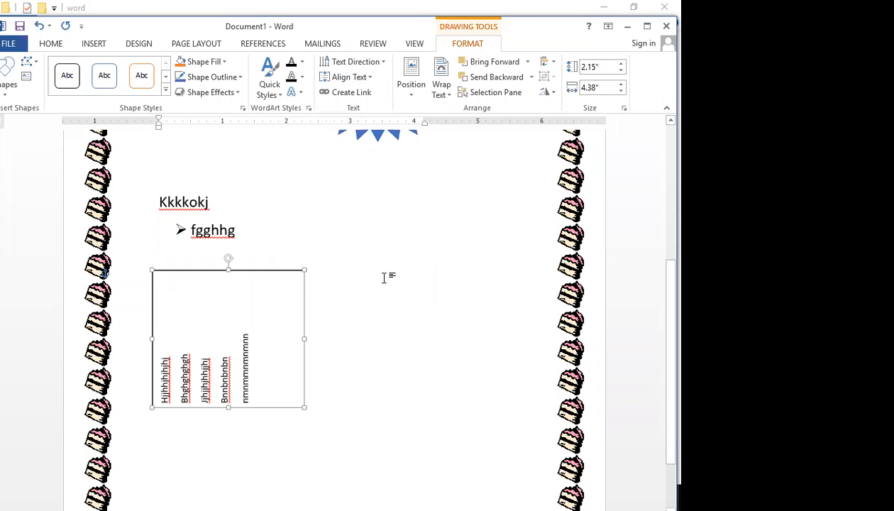
pyautogui.click(365, 231)
pyautogui.scroll(-3, 365, 239)
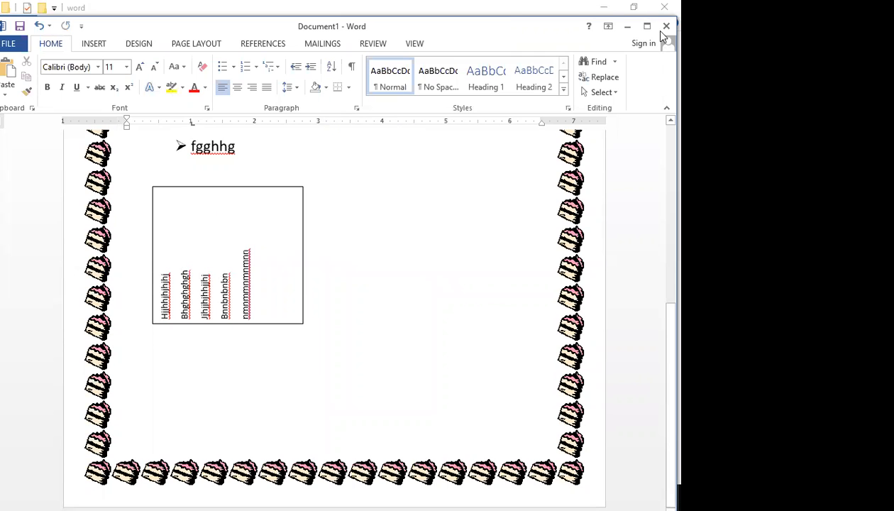
pyautogui.click(625, 28)
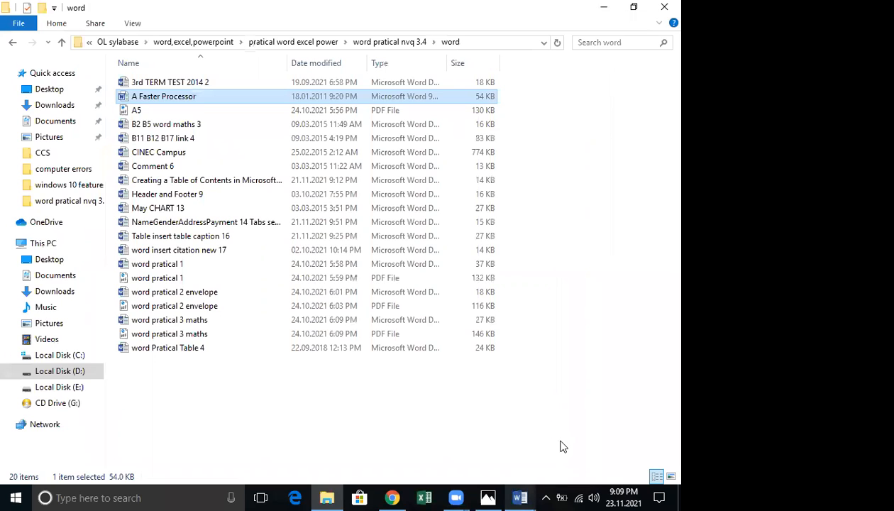
pyautogui.click(520, 497)
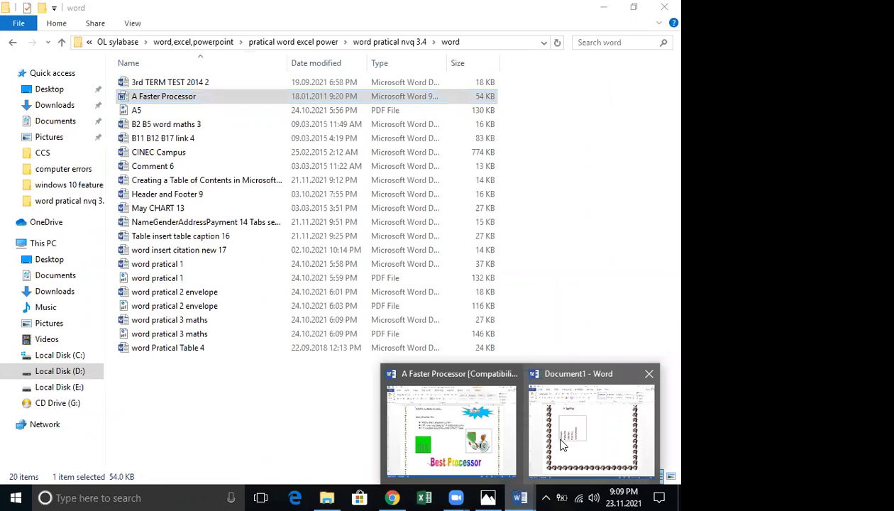
# Look over the A Faster Processor document, minimize it, and return to Document1
pyautogui.click(561, 444)
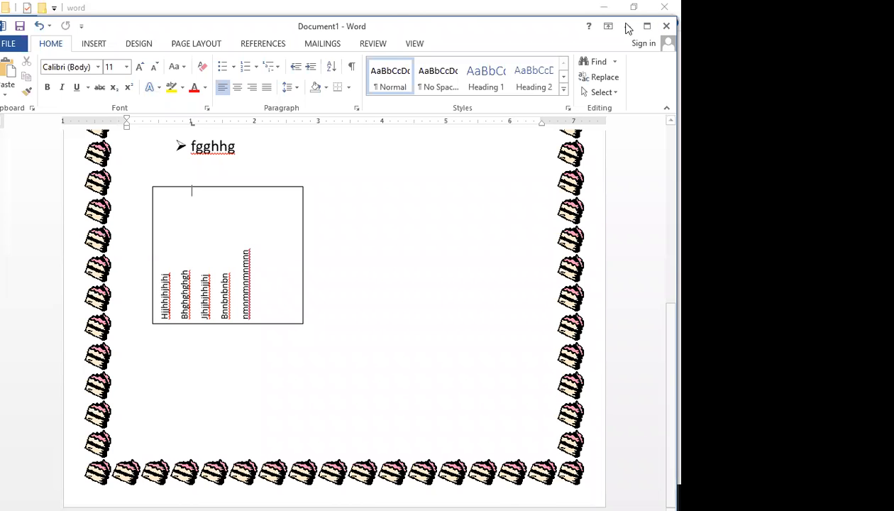
pyautogui.click(519, 497)
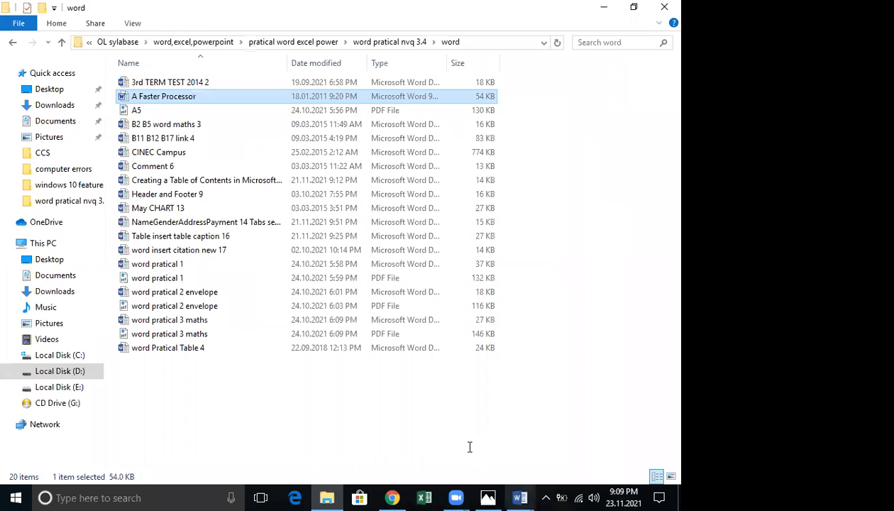
pyautogui.click(519, 496)
pyautogui.click(455, 373)
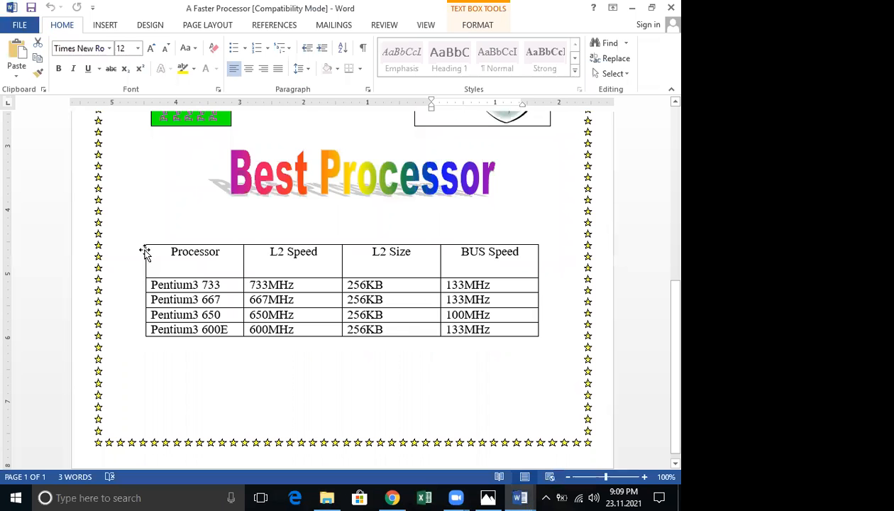
pyautogui.scroll(4, 144, 252)
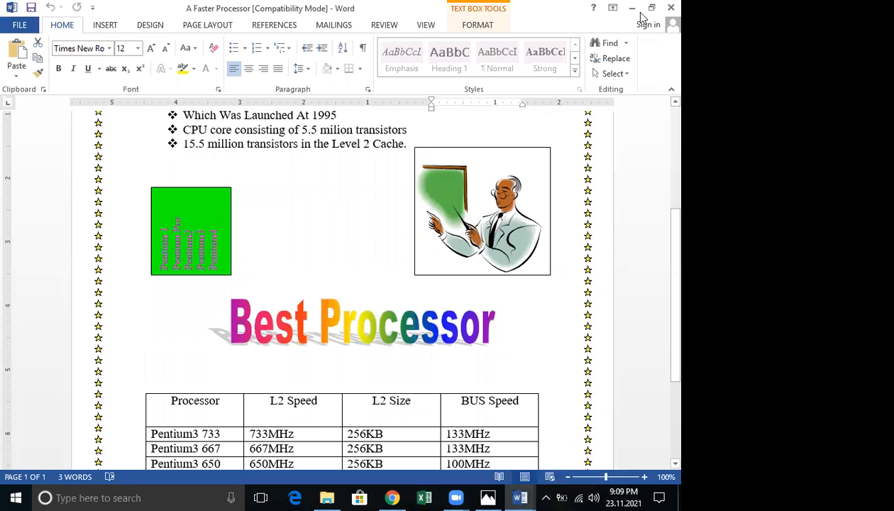
pyautogui.click(520, 496)
pyautogui.click(594, 417)
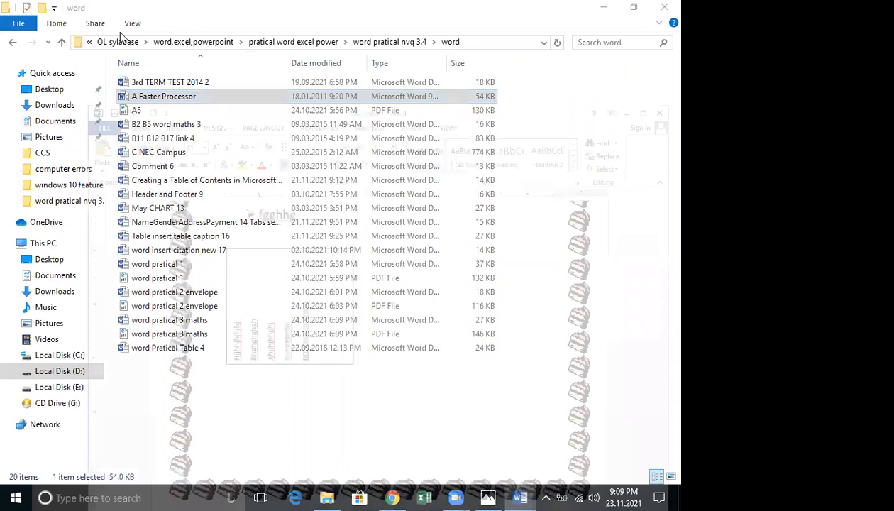
pyautogui.click(94, 43)
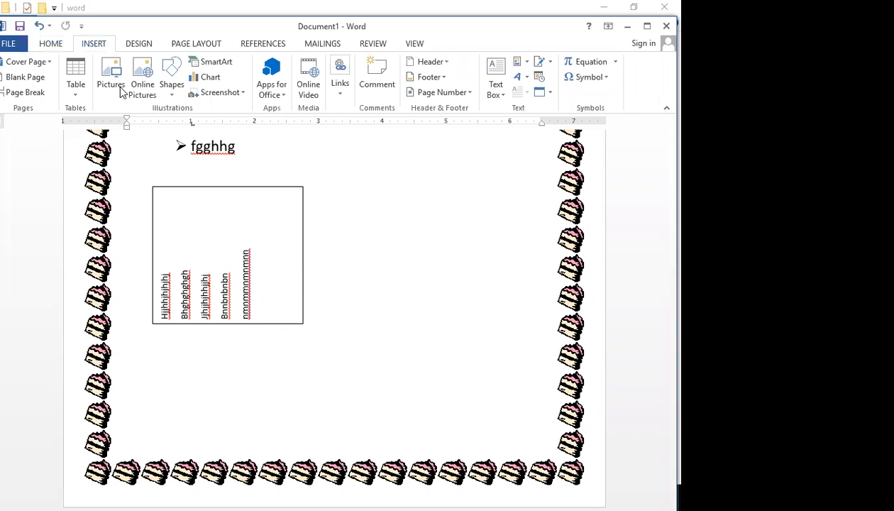
pyautogui.click(114, 84)
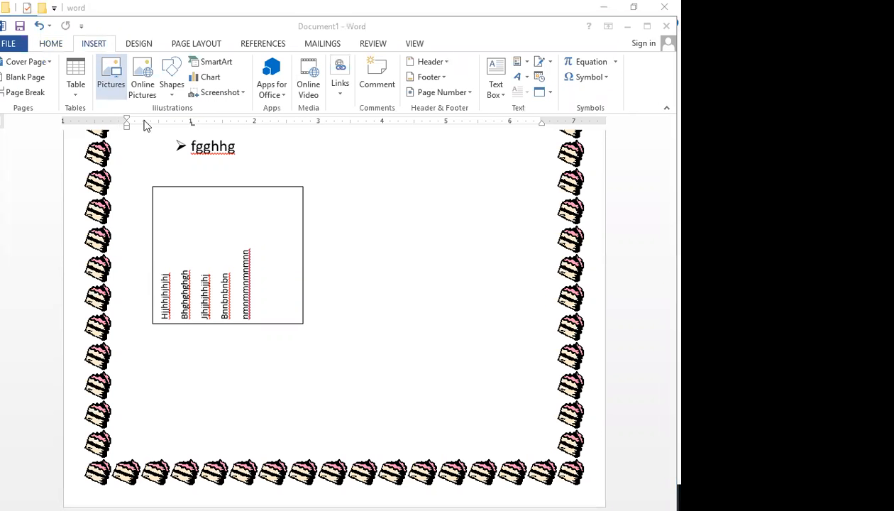
pyautogui.click(297, 314)
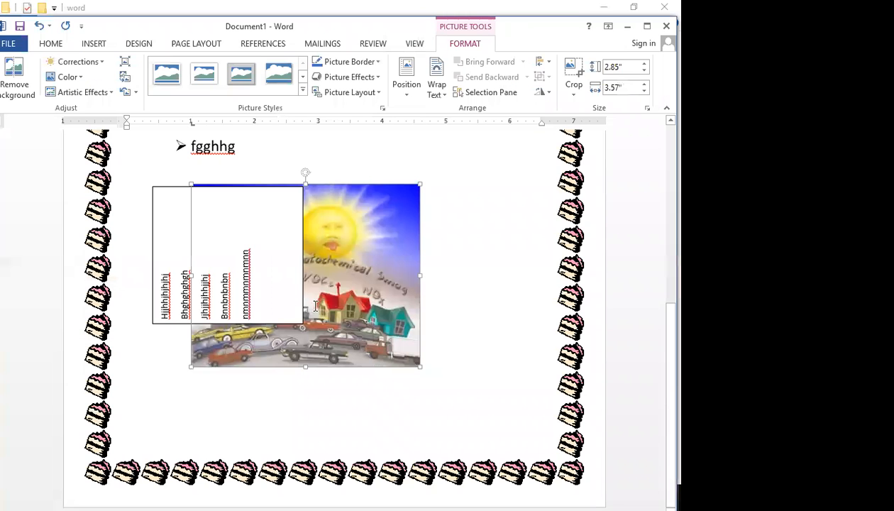
pyautogui.click(438, 91)
pyautogui.click(470, 207)
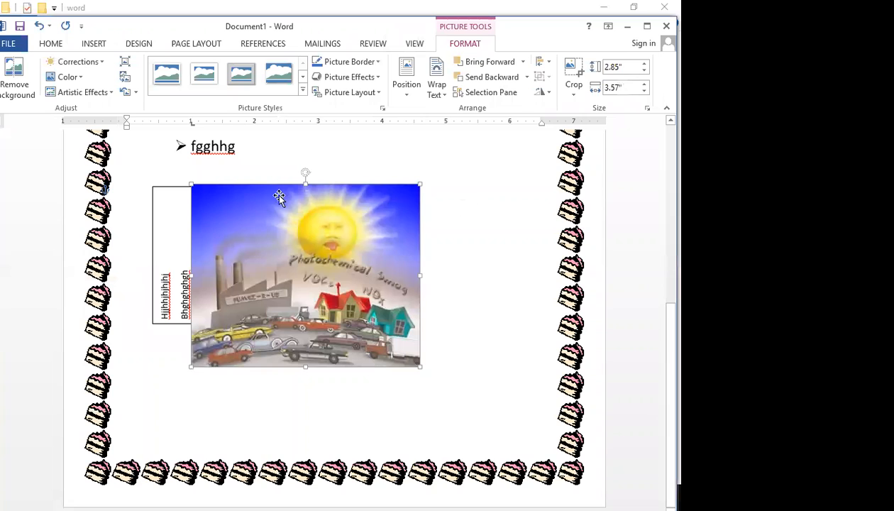
pyautogui.moveTo(266, 238); pyautogui.dragTo(318, 157)
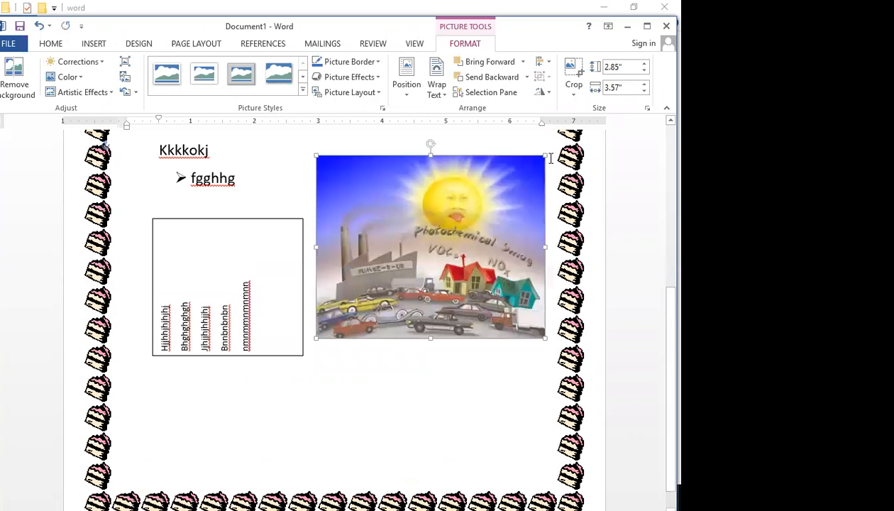
pyautogui.moveTo(539, 155); pyautogui.dragTo(457, 213)
pyautogui.moveTo(454, 267); pyautogui.dragTo(499, 283)
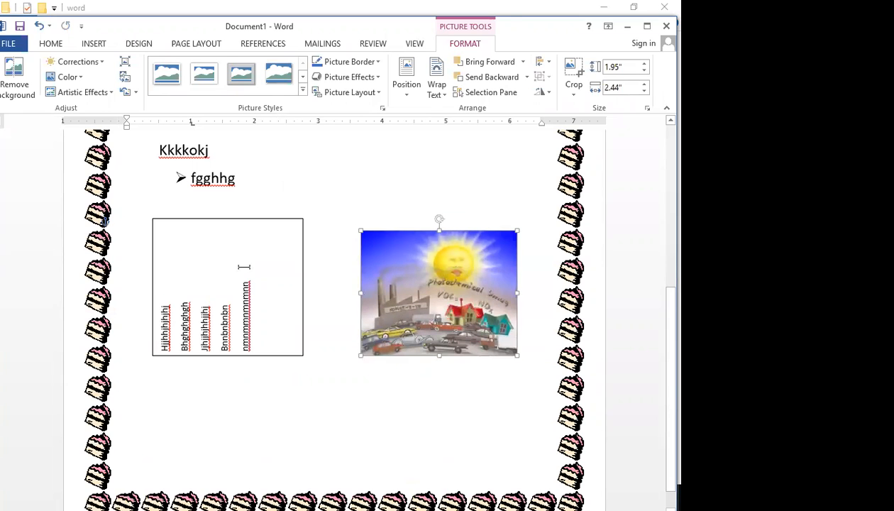
pyautogui.press('Delete')
pyautogui.click(245, 266)
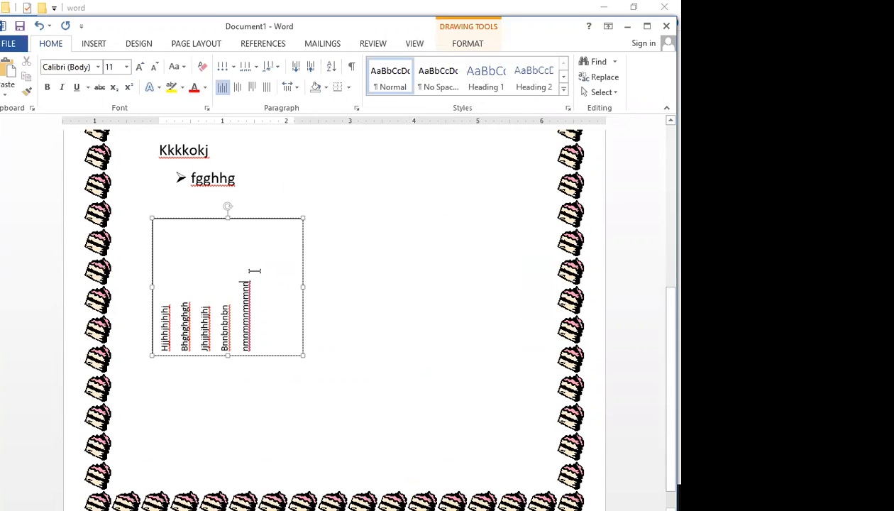
# Insert the air pollution picture, then delete it from inside the rotated-text box
pyautogui.click(93, 45)
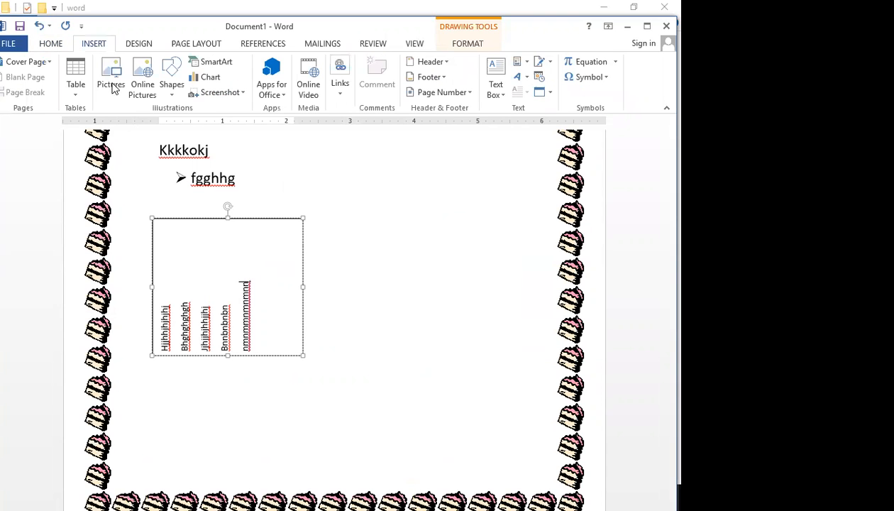
pyautogui.click(111, 74)
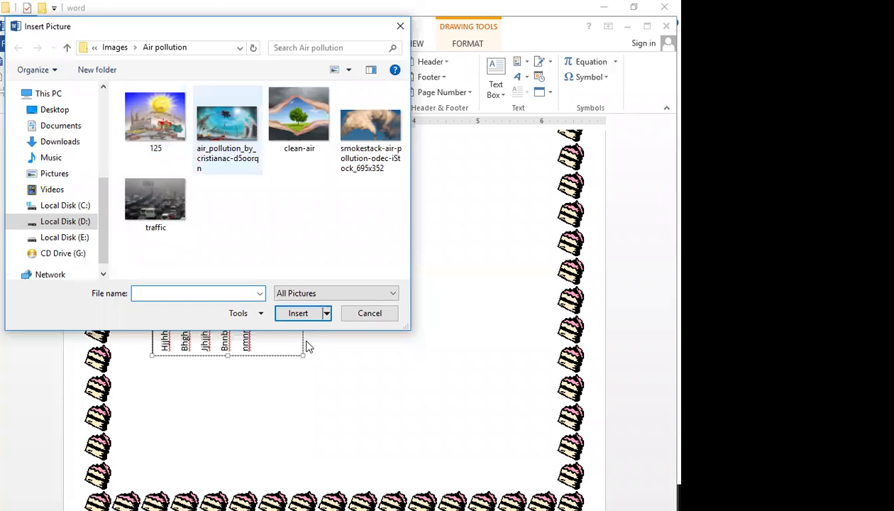
pyautogui.click(298, 312)
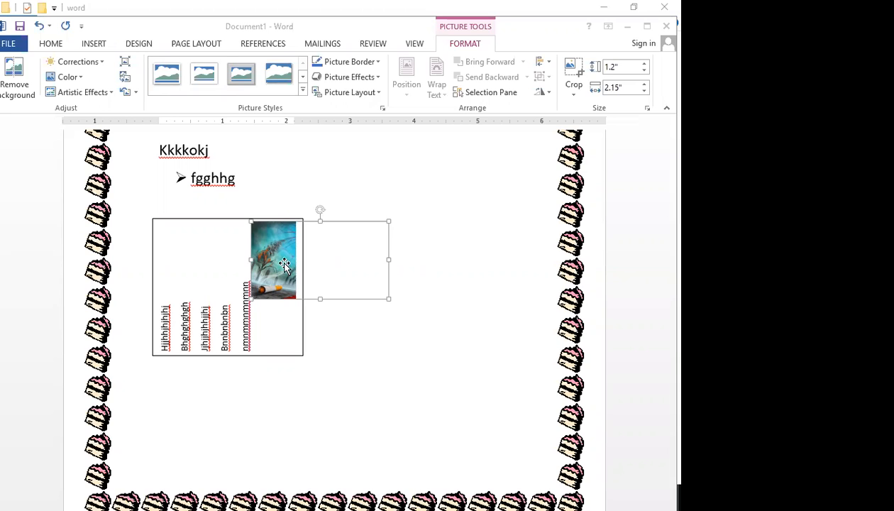
pyautogui.press('Delete')
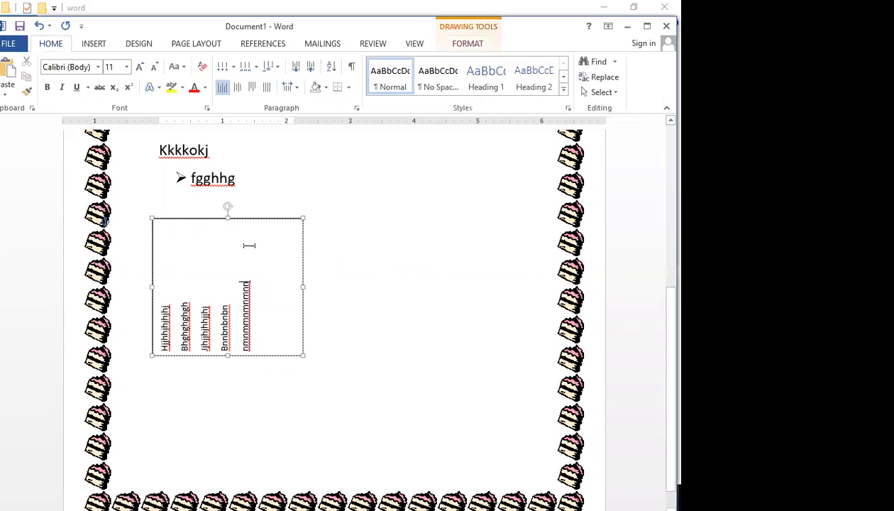
pyautogui.click(363, 270)
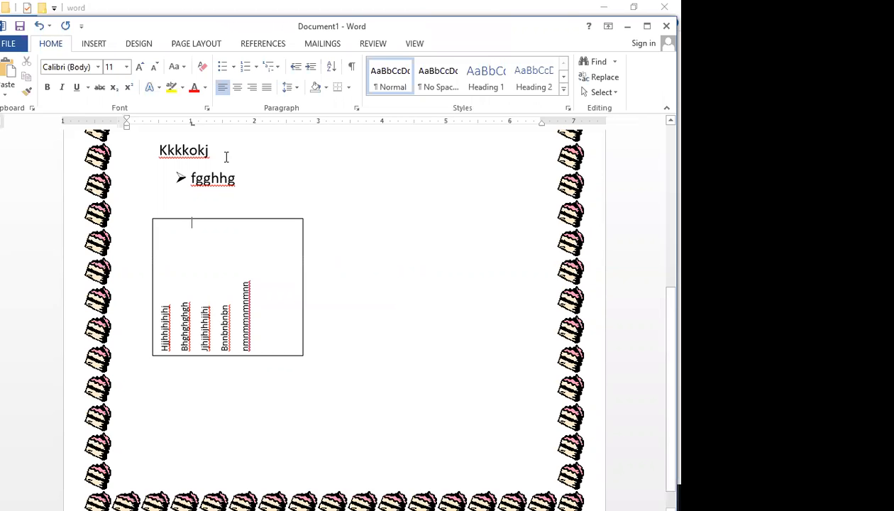
# Insert the air-pollution painting and set its wrapping to In Front of Text
pyautogui.click(99, 45)
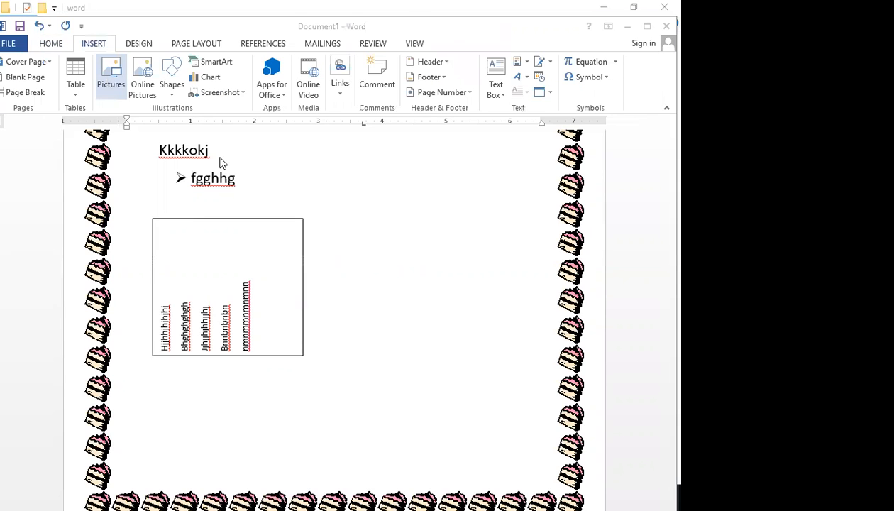
pyautogui.doubleClick(213, 121)
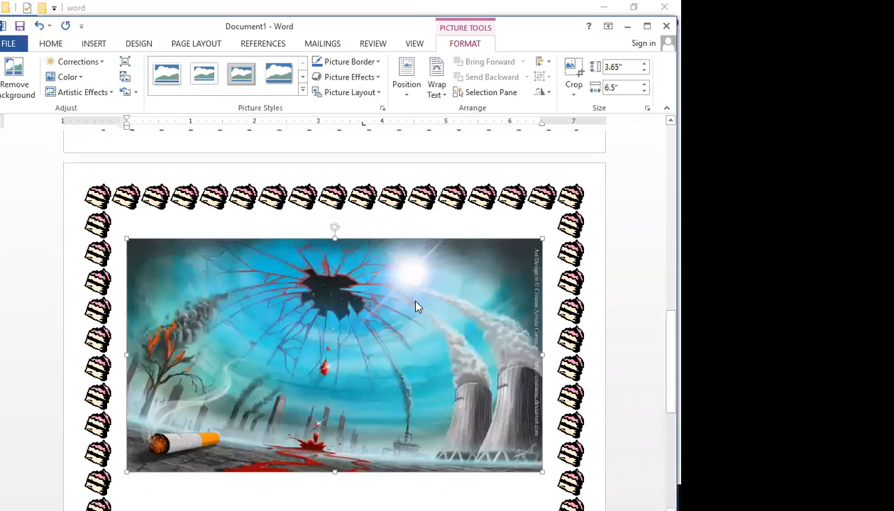
pyautogui.click(437, 89)
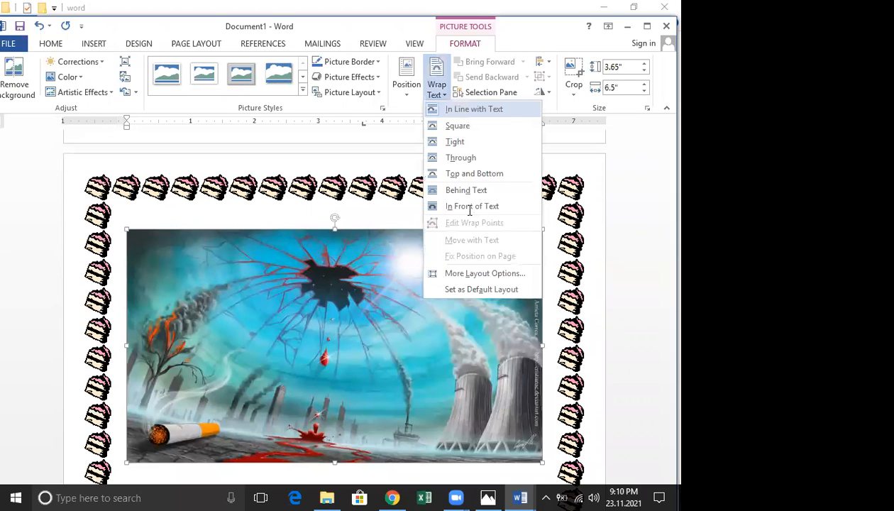
pyautogui.click(469, 206)
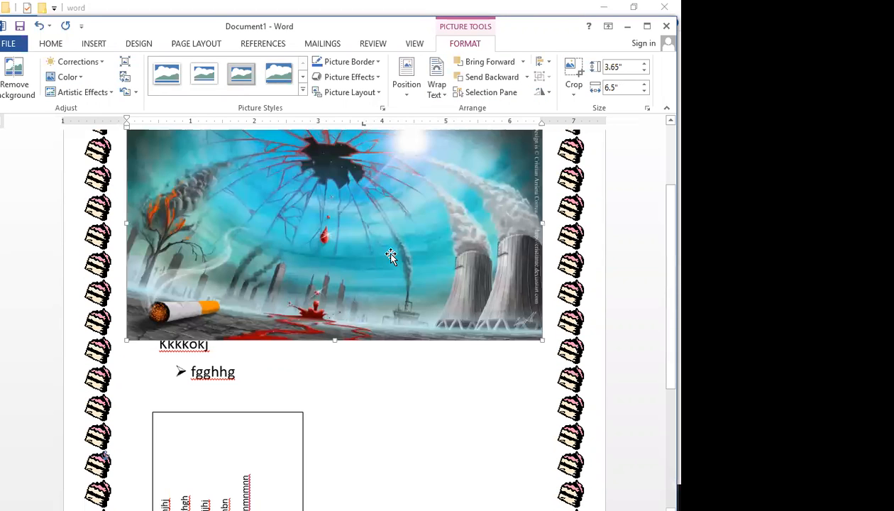
# Shrink the painting to 1.46" by 2.6" and move it up beside the Kkkkokj text
pyautogui.scroll(3, 390, 255)
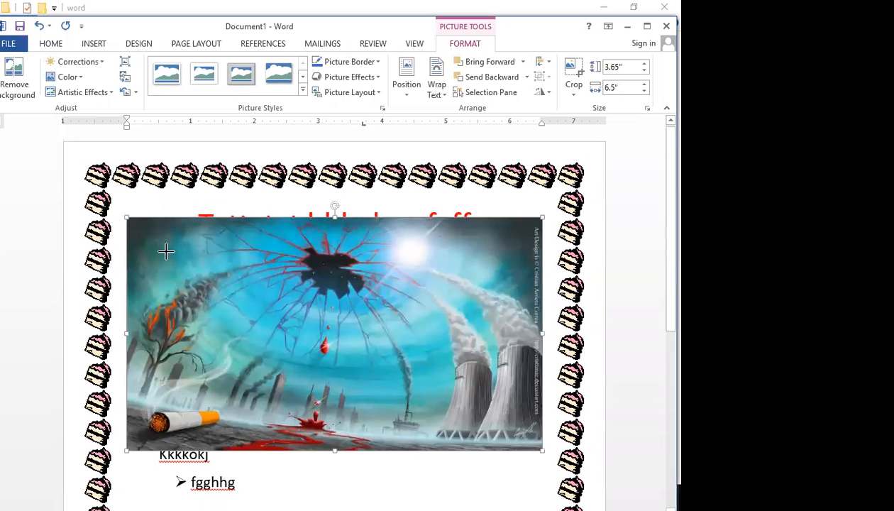
pyautogui.moveTo(165, 250); pyautogui.dragTo(424, 351)
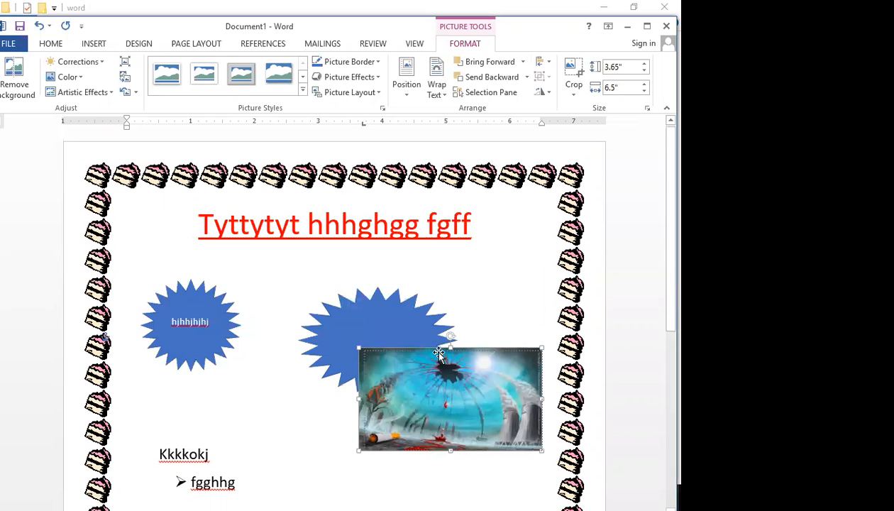
pyautogui.scroll(-3, 405, 384)
pyautogui.moveTo(405, 383); pyautogui.dragTo(383, 387)
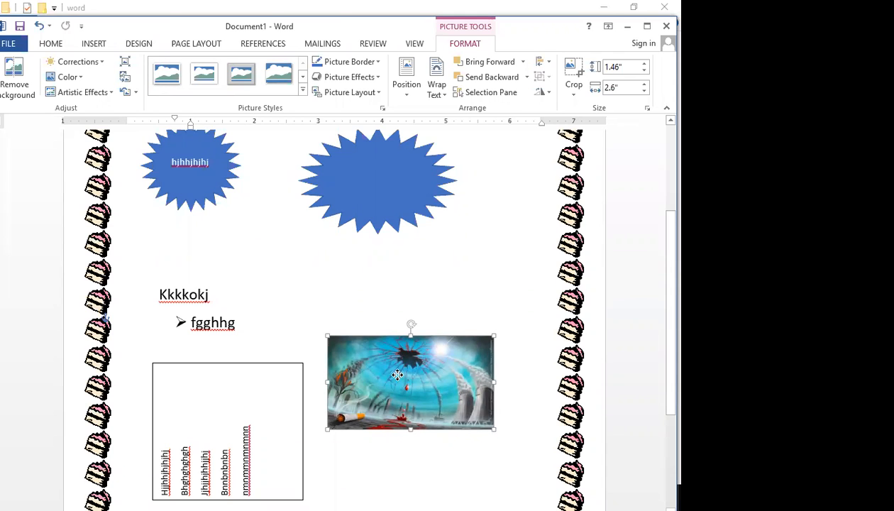
pyautogui.moveTo(395, 375); pyautogui.dragTo(404, 307)
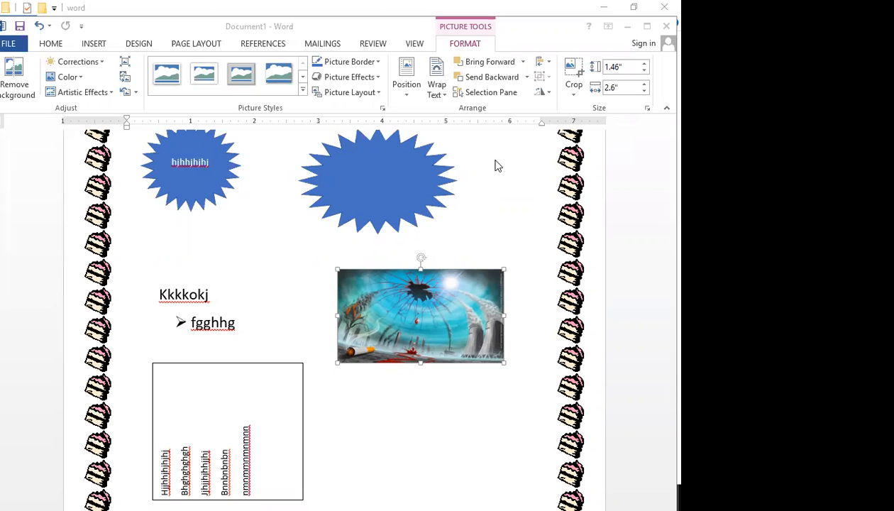
# Shrink the rotated-text box below fgghhg until only three wrapped lines show
pyautogui.scroll(-3, 386, 397)
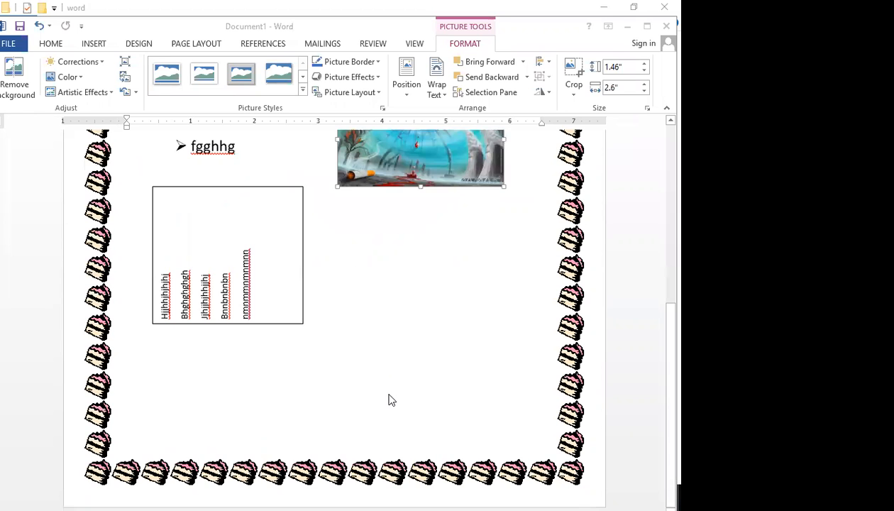
pyautogui.scroll(3, 388, 399)
pyautogui.scroll(1, 390, 402)
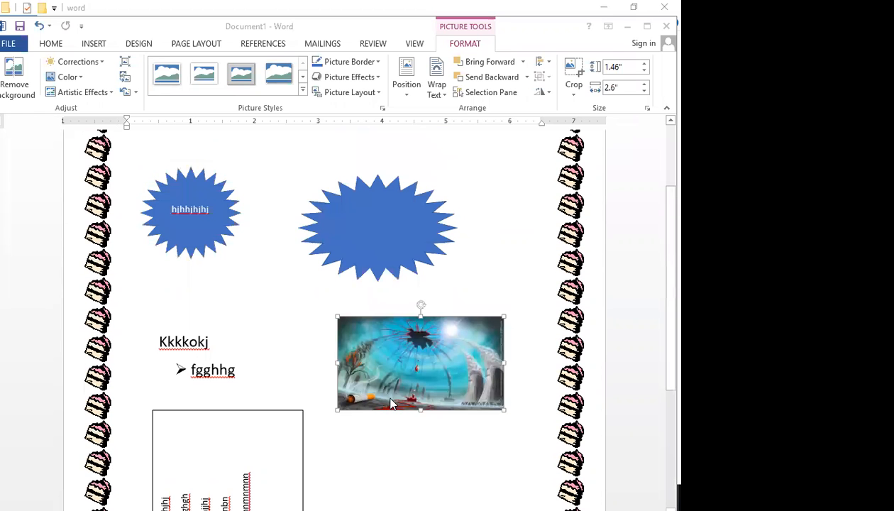
pyautogui.scroll(1, 390, 403)
pyautogui.scroll(-4, 392, 402)
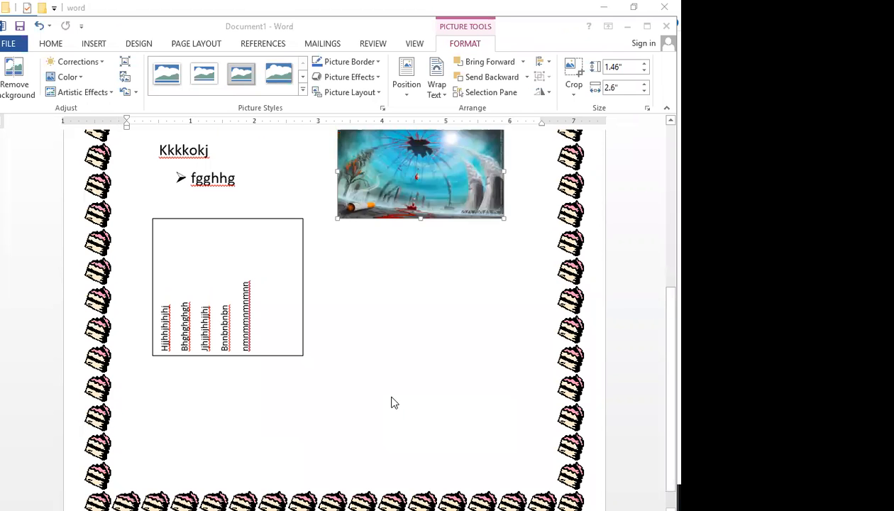
pyautogui.scroll(-1, 391, 401)
pyautogui.click(234, 319)
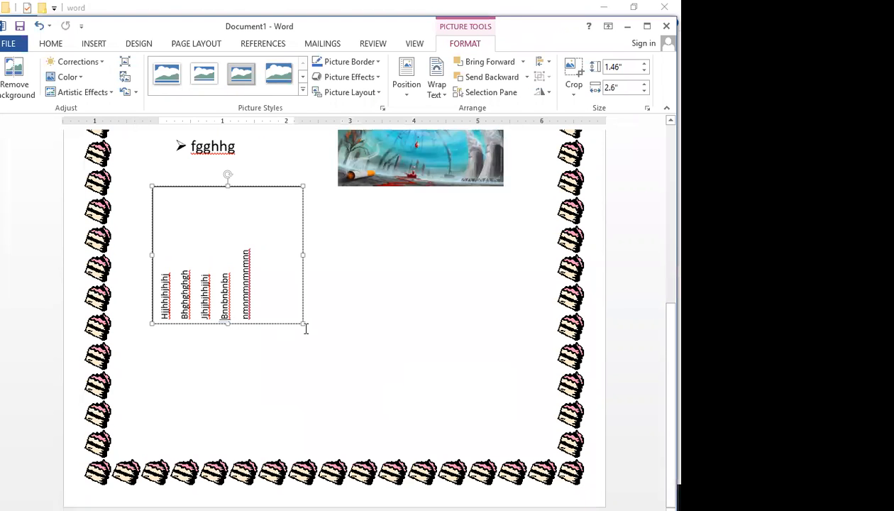
pyautogui.moveTo(248, 205); pyautogui.dragTo(250, 233)
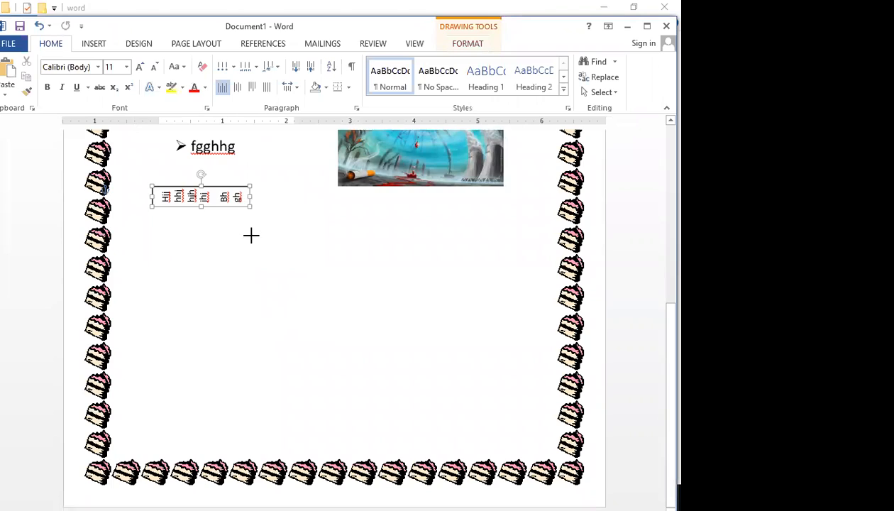
pyautogui.click(187, 277)
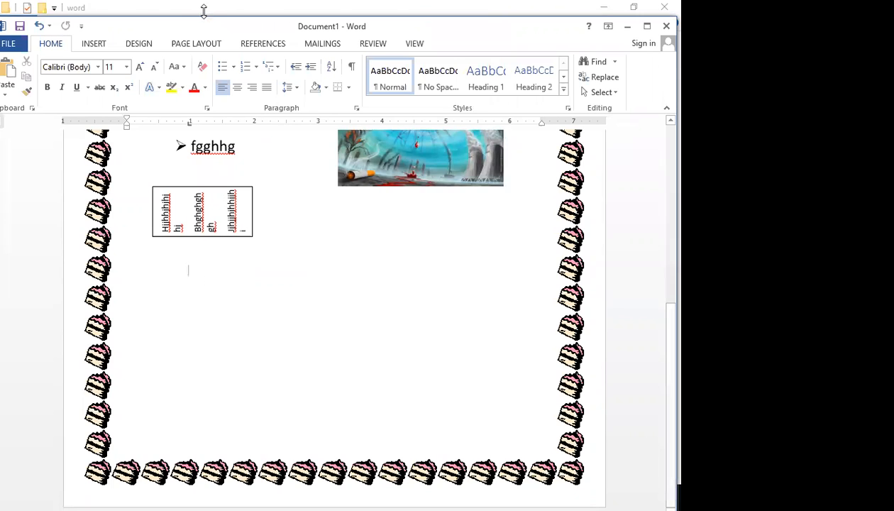
# Insert a five-column, five-row table from the Insert tab's table grid
pyautogui.click(93, 44)
pyautogui.click(76, 78)
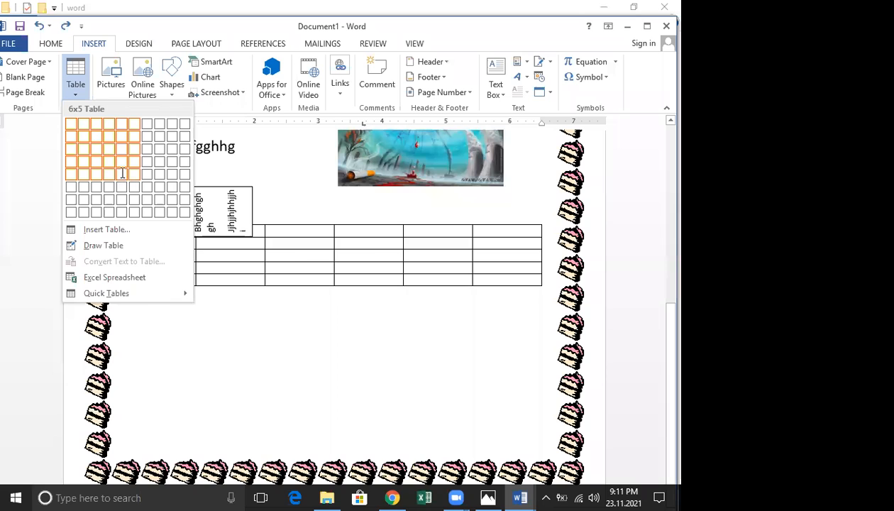
pyautogui.click(119, 169)
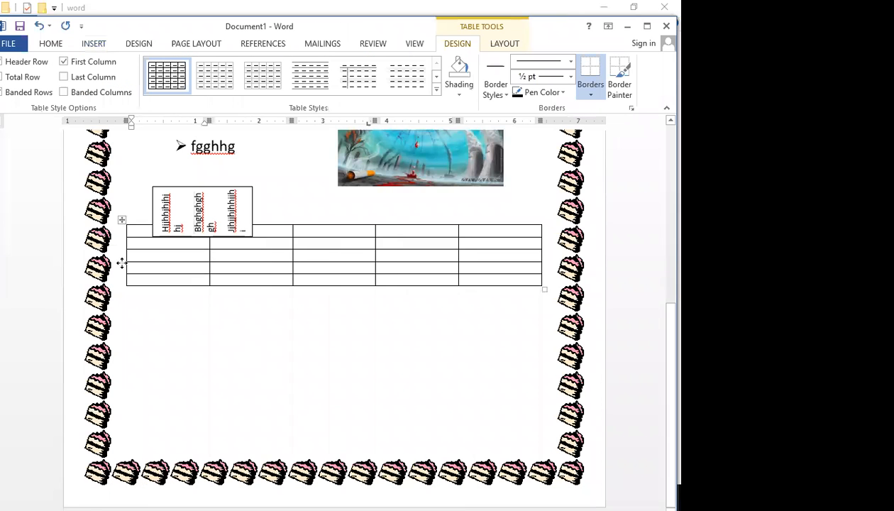
pyautogui.scroll(3, 121, 259)
pyautogui.scroll(-3, 218, 276)
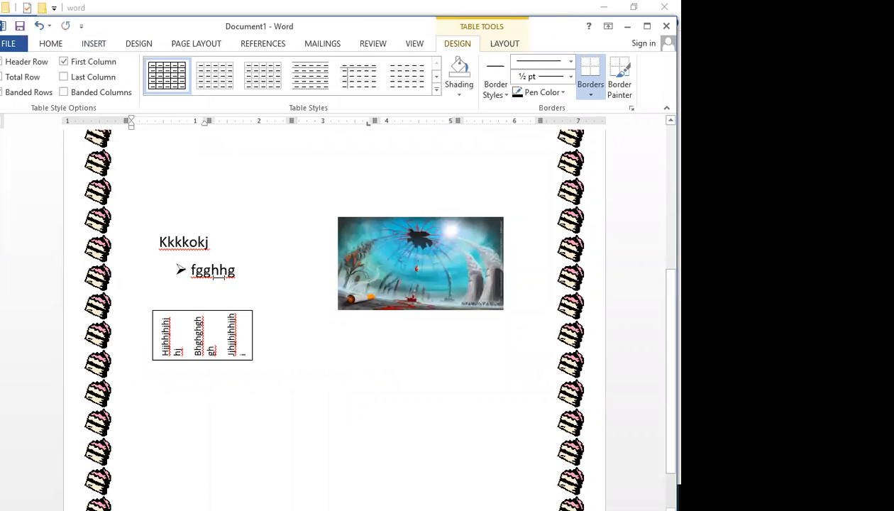
pyautogui.scroll(-2, 222, 279)
# Undo the last changes, then drag the table to the top of the page
pyautogui.hotkey('ctrl', 'z')
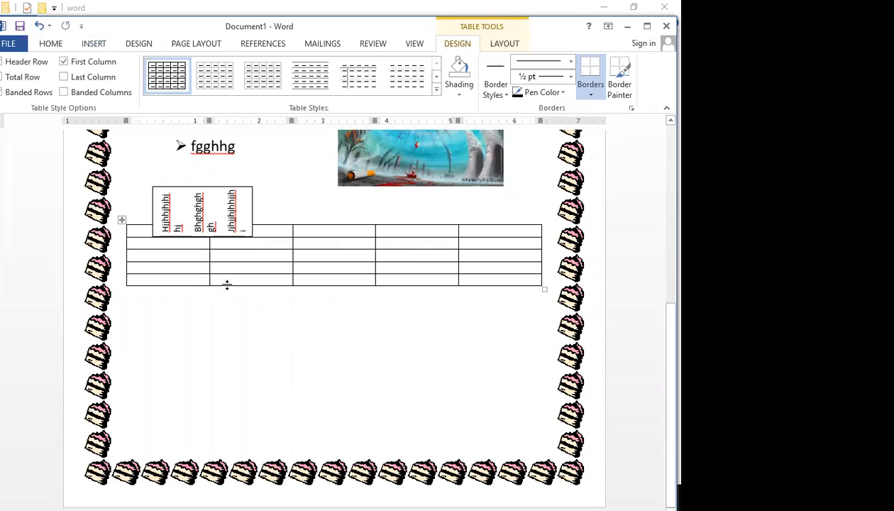
pyautogui.hotkey('ctrl', 'z')
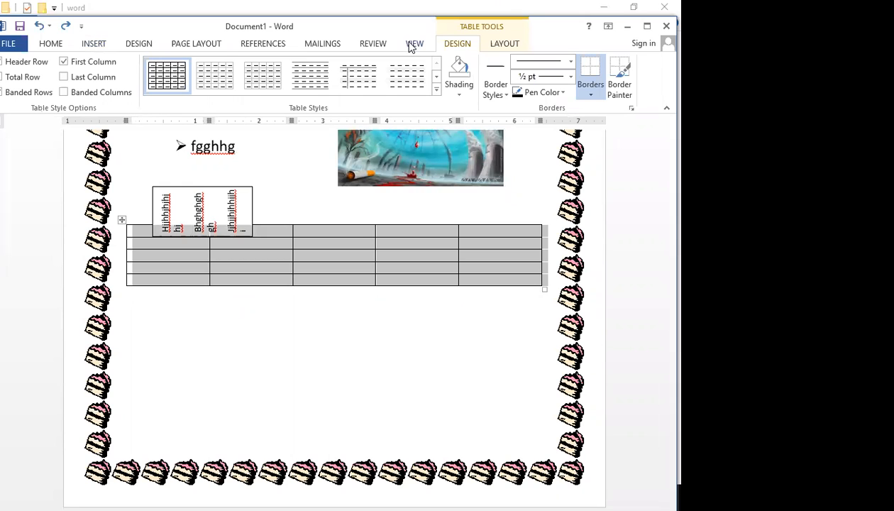
pyautogui.click(412, 44)
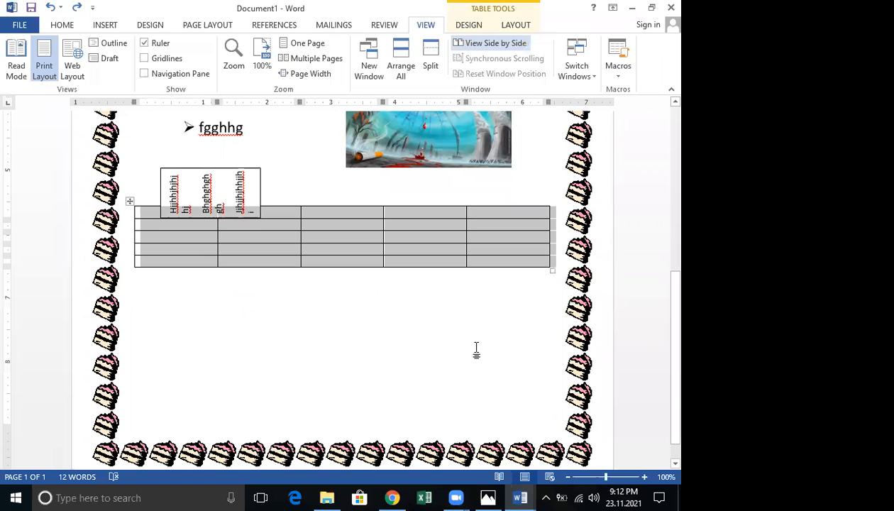
pyautogui.click(339, 348)
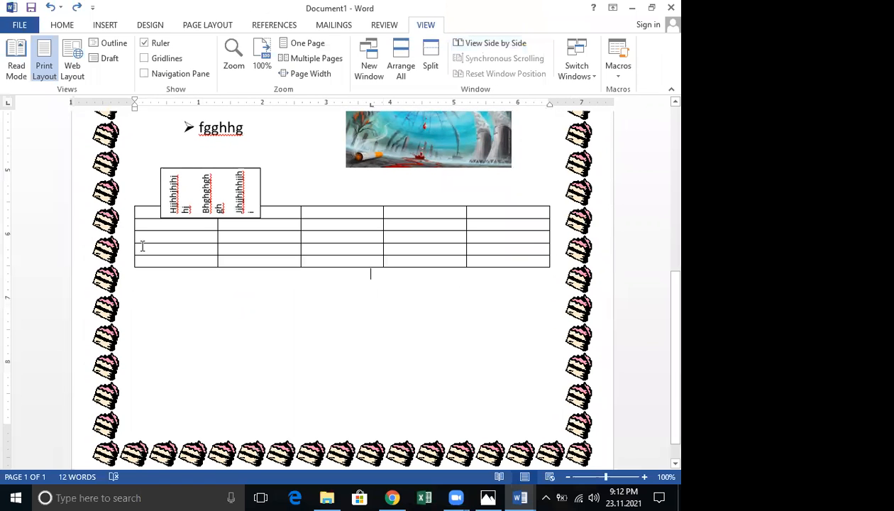
pyautogui.click(130, 201)
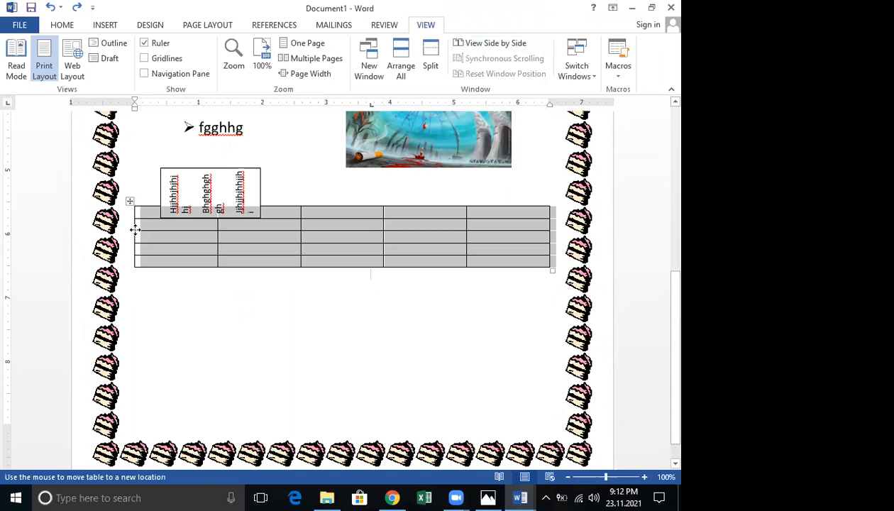
pyautogui.click(135, 229)
pyautogui.scroll(8, 206, 233)
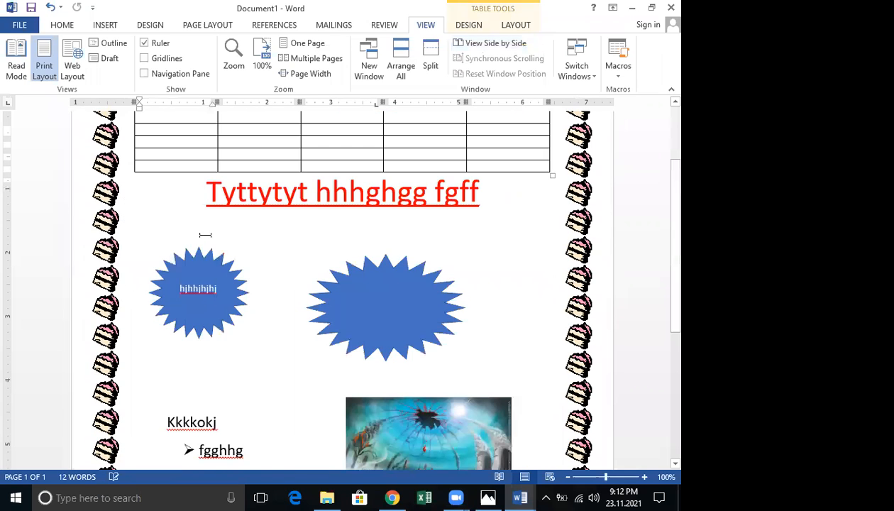
pyautogui.scroll(-7, 205, 234)
# Click into the table's first cell and open its shortcut menu to check its placement
pyautogui.click(195, 351)
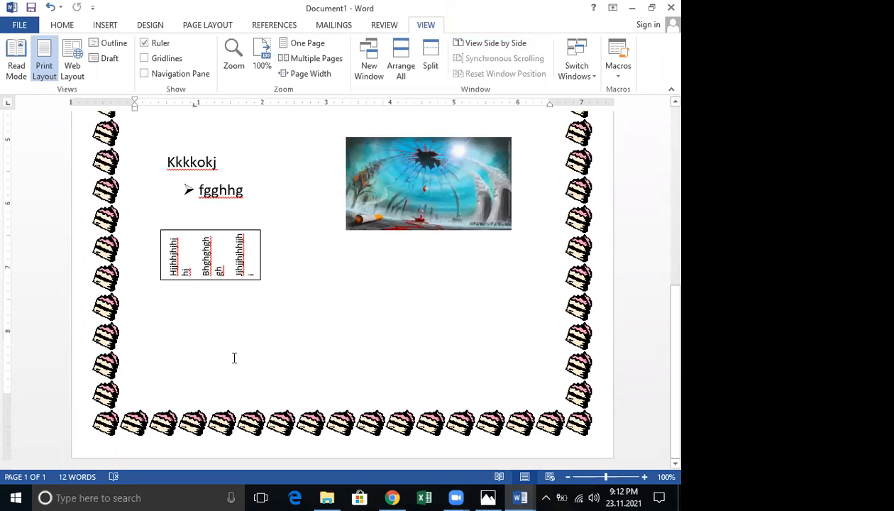
pyautogui.scroll(7, 231, 355)
pyautogui.scroll(1, 135, 218)
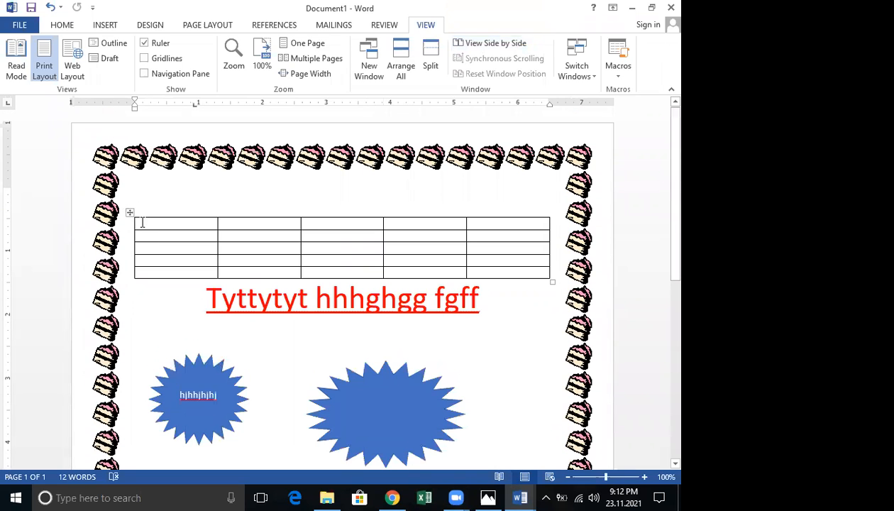
pyautogui.click(138, 223)
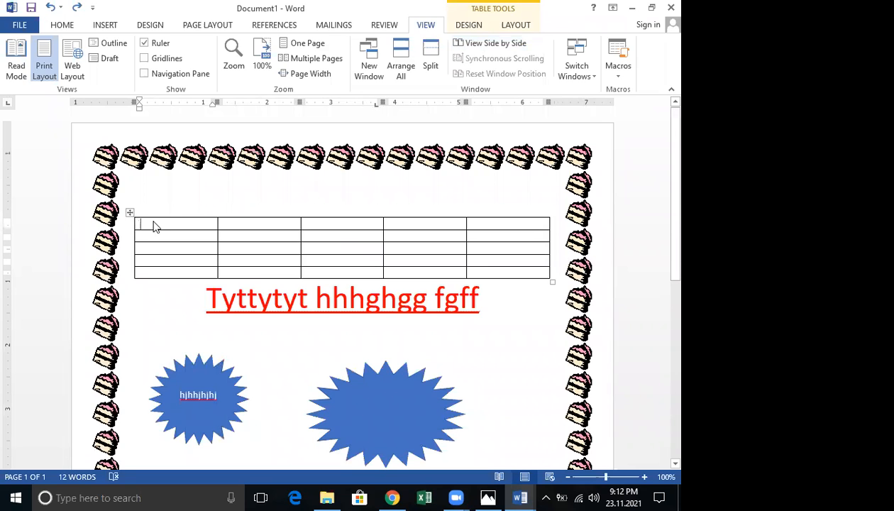
pyautogui.rightClick(151, 220)
pyautogui.scroll(-9, 182, 247)
pyautogui.click(194, 280)
# Insert a two-column, three-row table from the Insert tab's table grid
pyautogui.click(104, 25)
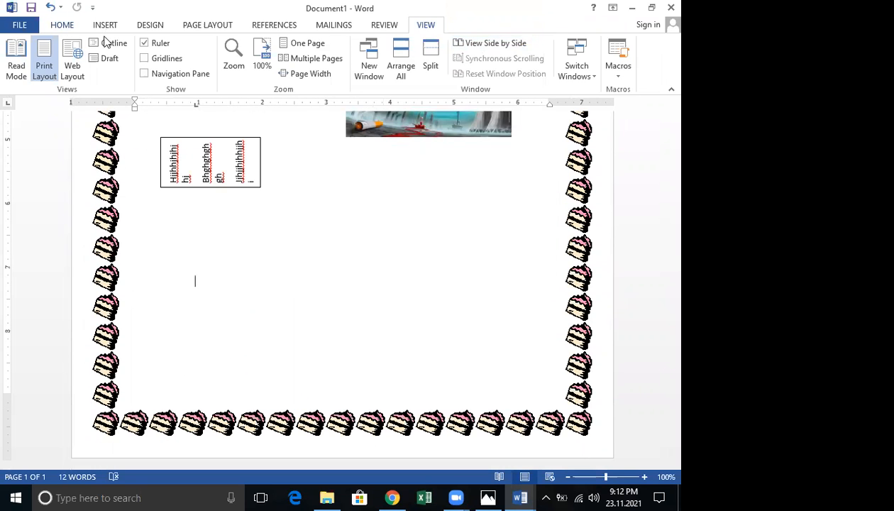
pyautogui.click(87, 65)
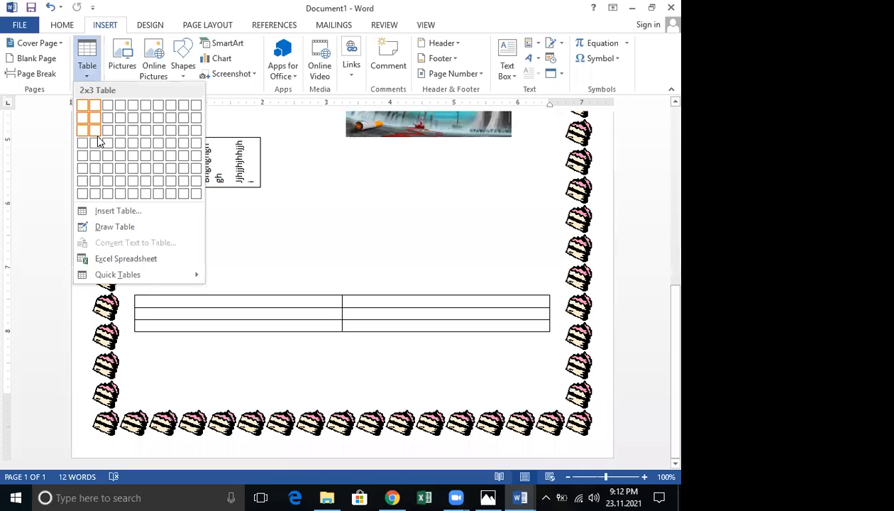
pyautogui.click(98, 134)
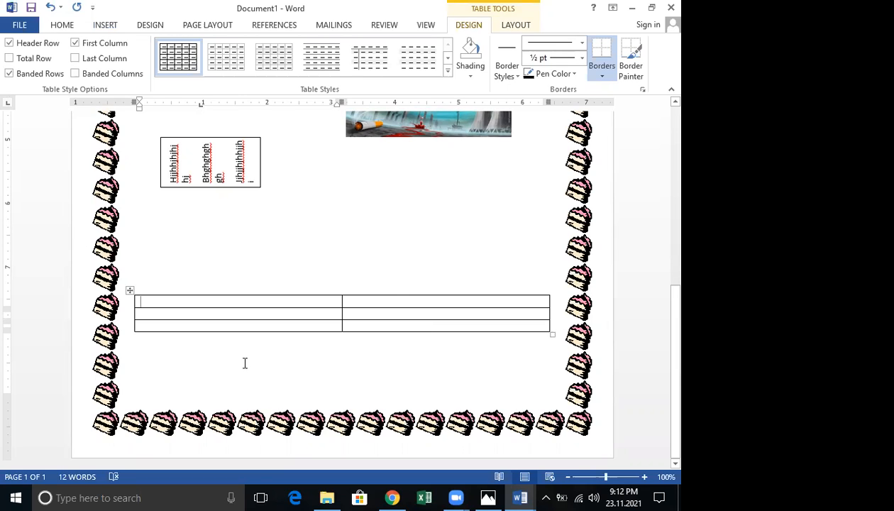
pyautogui.click(398, 270)
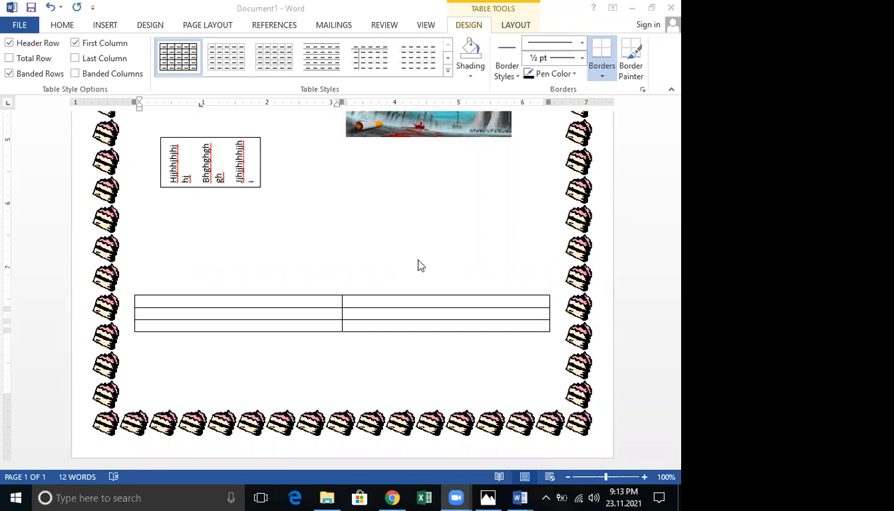
# Scroll through the page and close Document1 so the save prompt appears
pyautogui.scroll(4, 418, 266)
pyautogui.scroll(5, 417, 268)
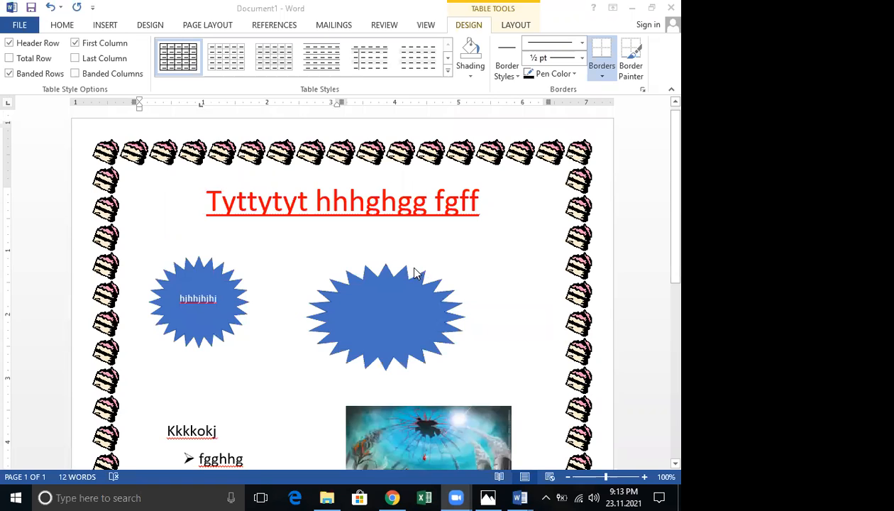
pyautogui.scroll(-5, 420, 268)
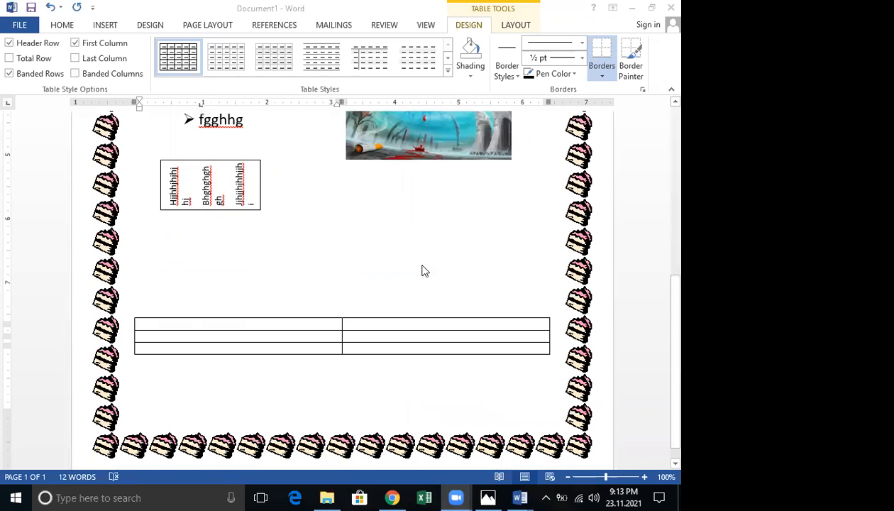
pyautogui.click(669, 8)
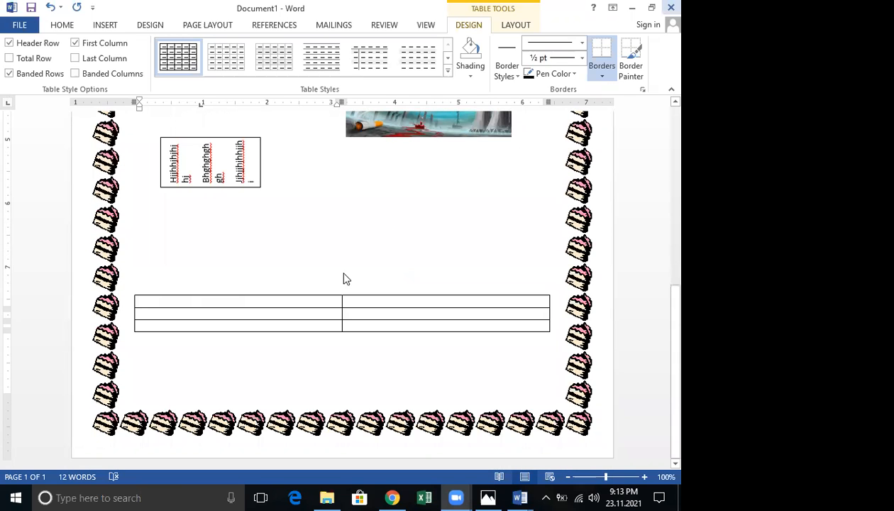
pyautogui.click(527, 492)
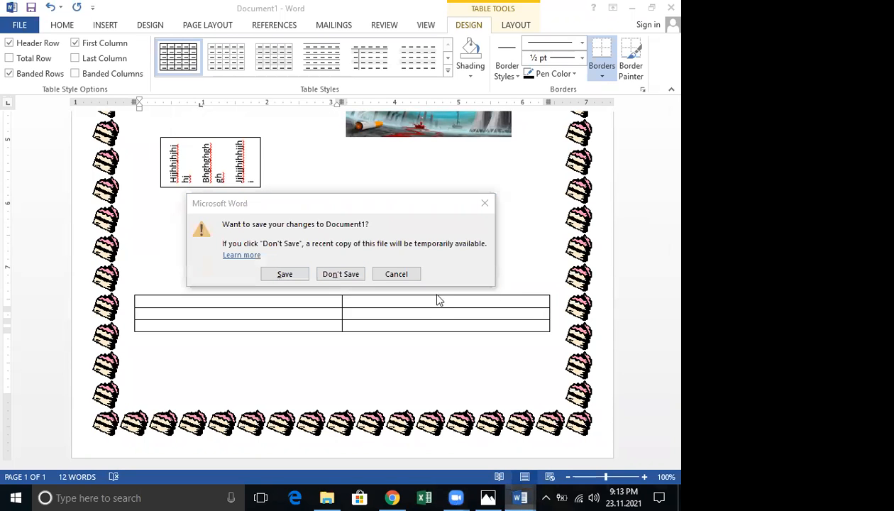
# Discard Document1's changes, then close the A Faster Processor document as well
pyautogui.click(329, 276)
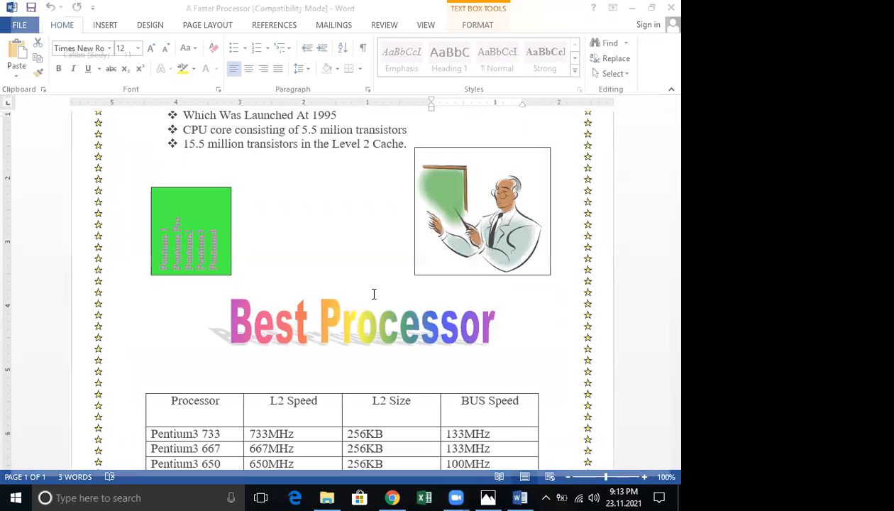
pyautogui.scroll(-4, 374, 294)
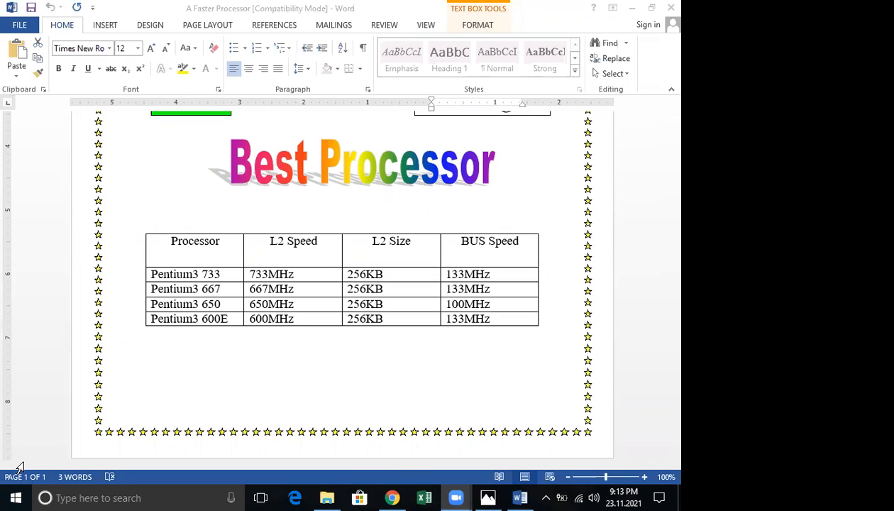
pyautogui.click(666, 9)
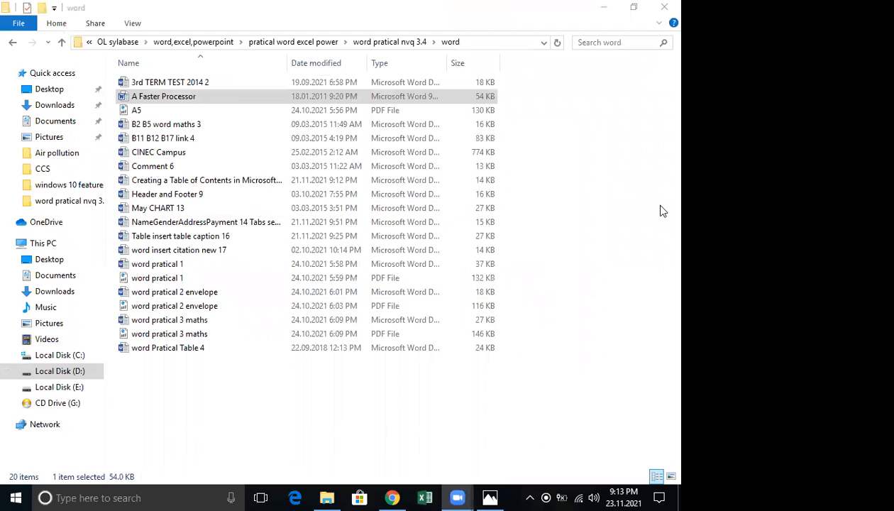
# Go back up to the word pratical nvq 3.4 folder and select the Student name file
pyautogui.click(514, 226)
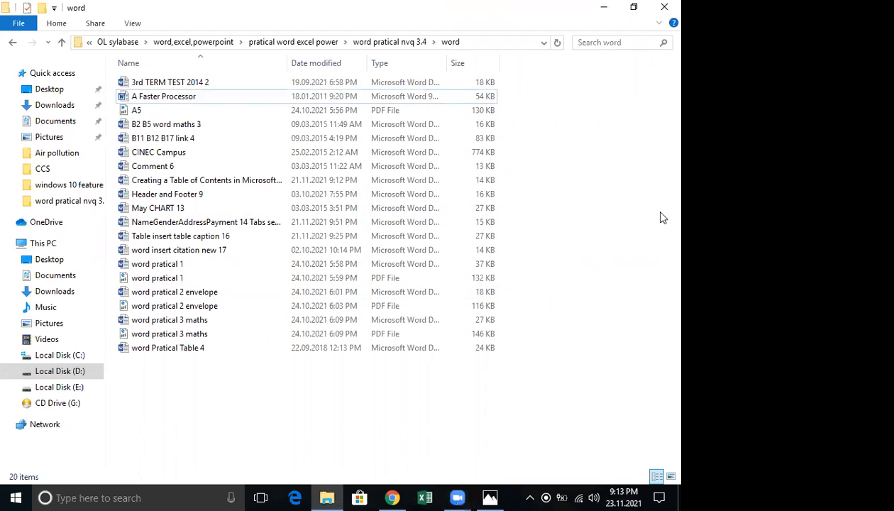
pyautogui.click(13, 42)
pyautogui.scroll(-1, 185, 142)
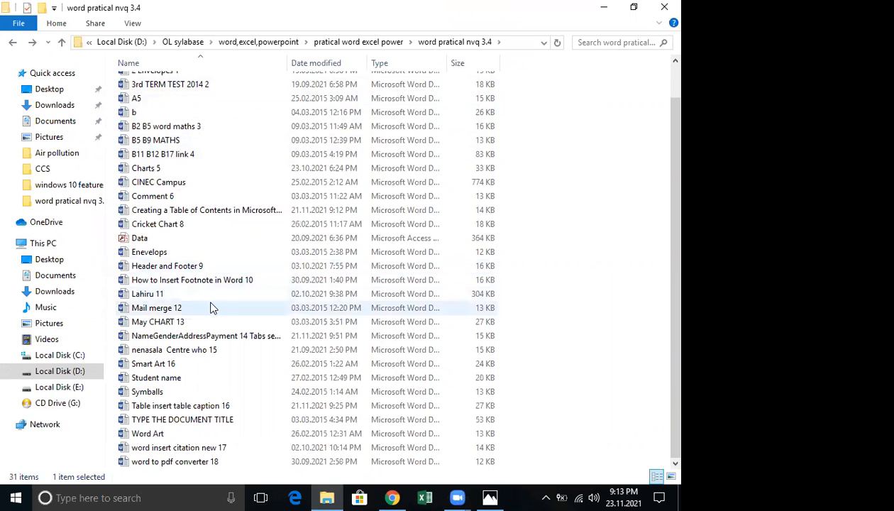
pyautogui.click(172, 374)
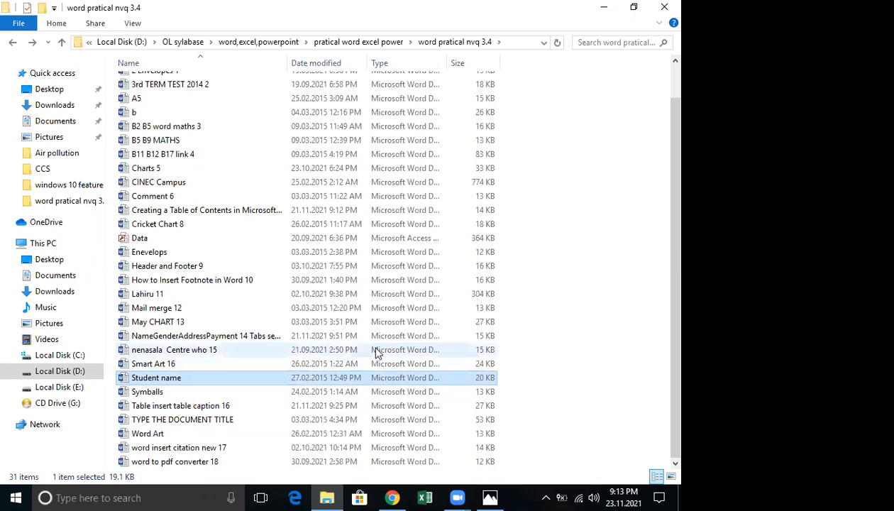
# Launch Word by running winword from the Win+R Run dialog
pyautogui.press('super+r')
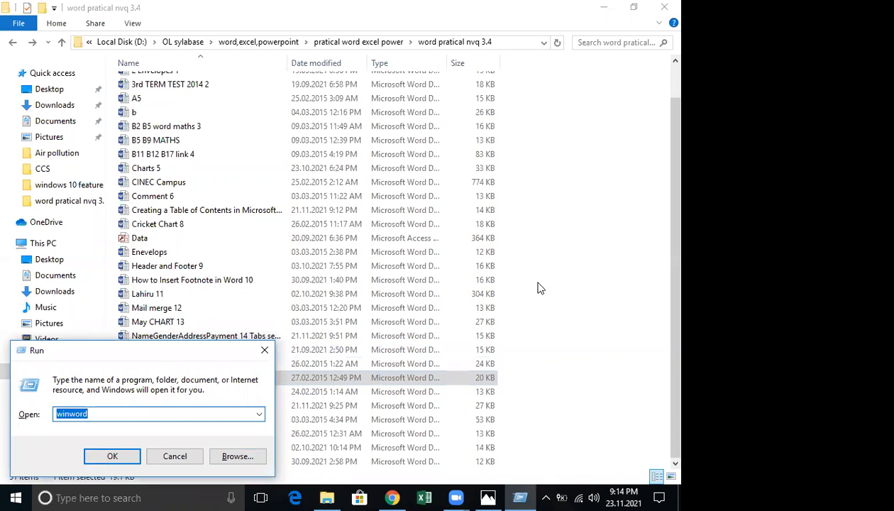
pyautogui.press('Return')
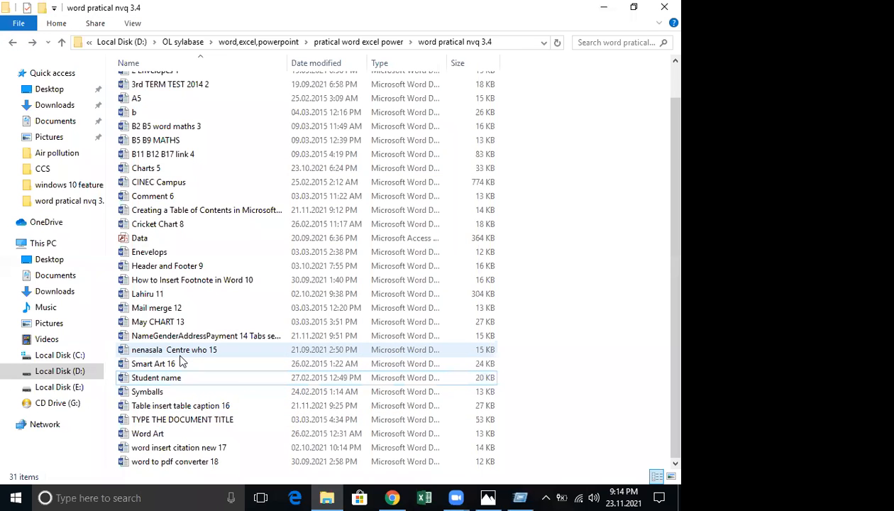
pyautogui.press('super+r')
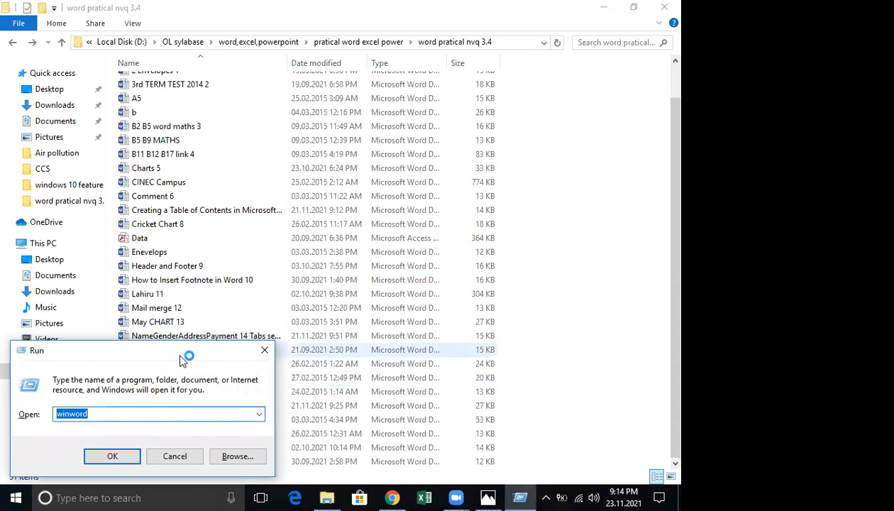
pyautogui.press('Return')
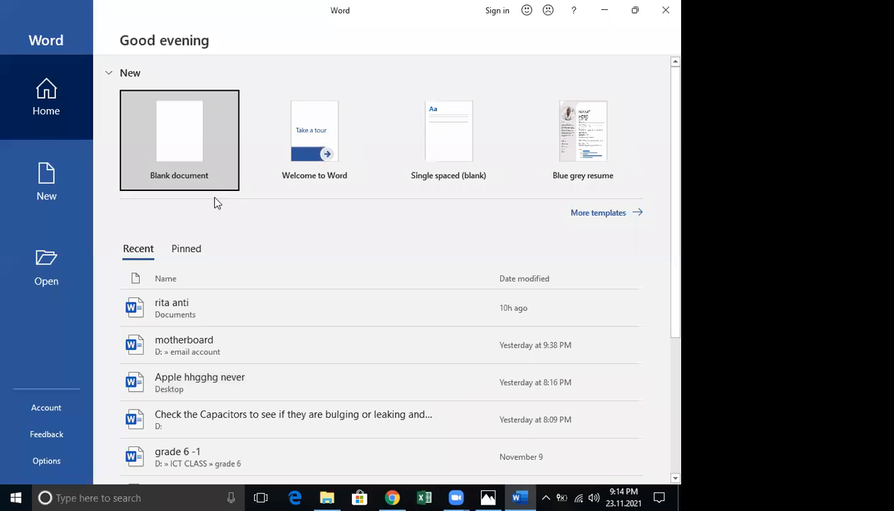
# Start a blank document, insert a two-column, four-row table, and dismiss the licence notice
pyautogui.click(189, 146)
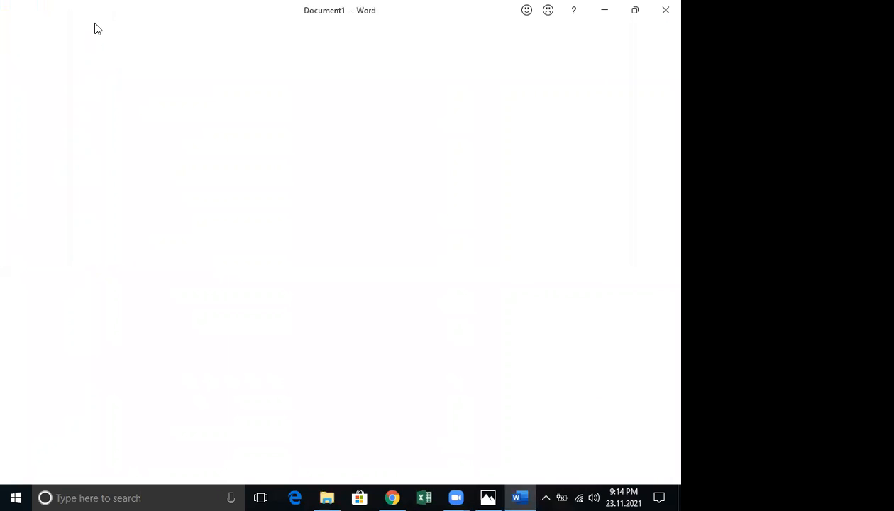
pyautogui.click(99, 34)
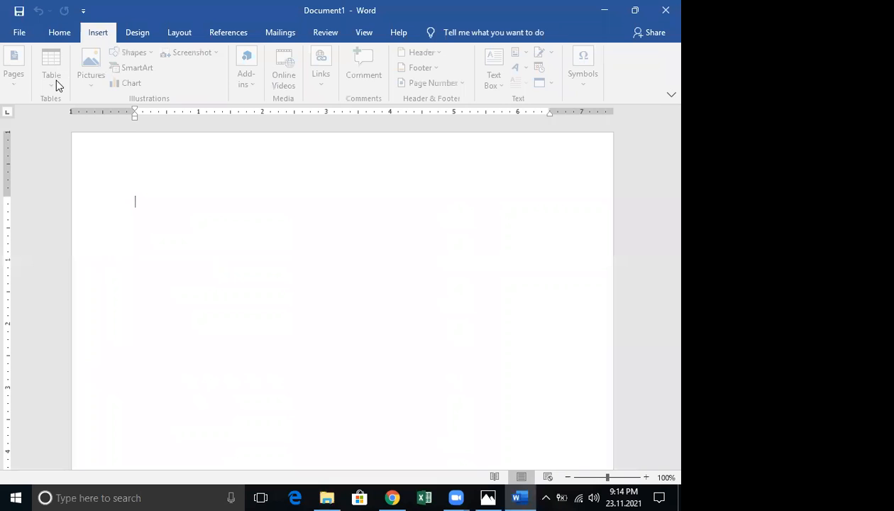
pyautogui.click(55, 69)
pyautogui.click(62, 149)
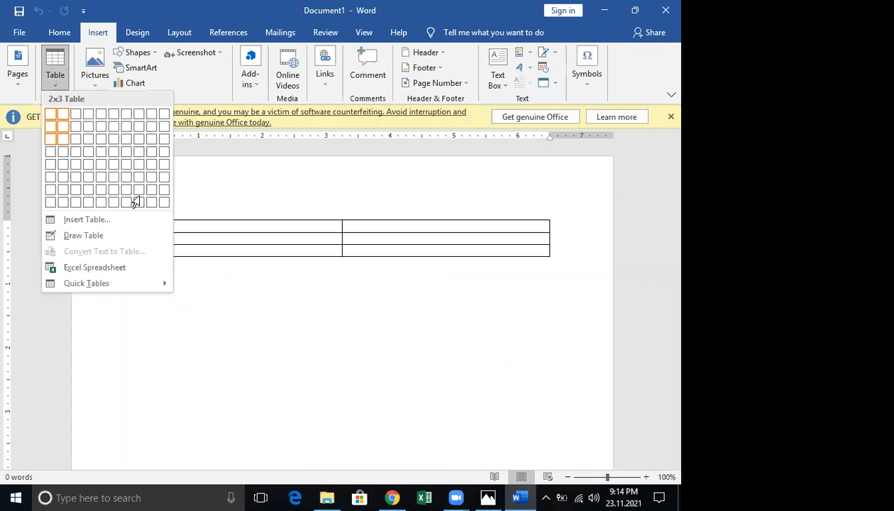
pyautogui.click(669, 117)
# Type Gfggfggf and Jjjh into the first two cells of the left column
pyautogui.write('gfggfggf')
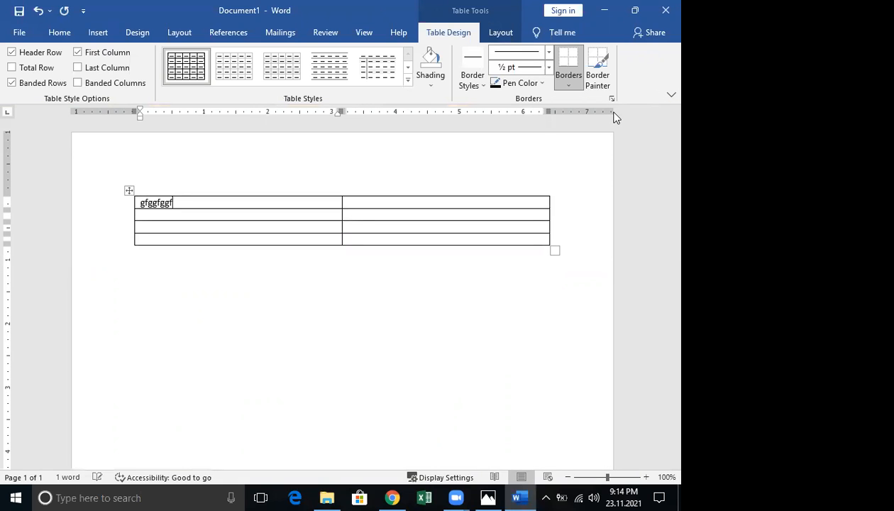
pyautogui.press('Down')
pyautogui.write('jjjh')
pyautogui.press('Down')
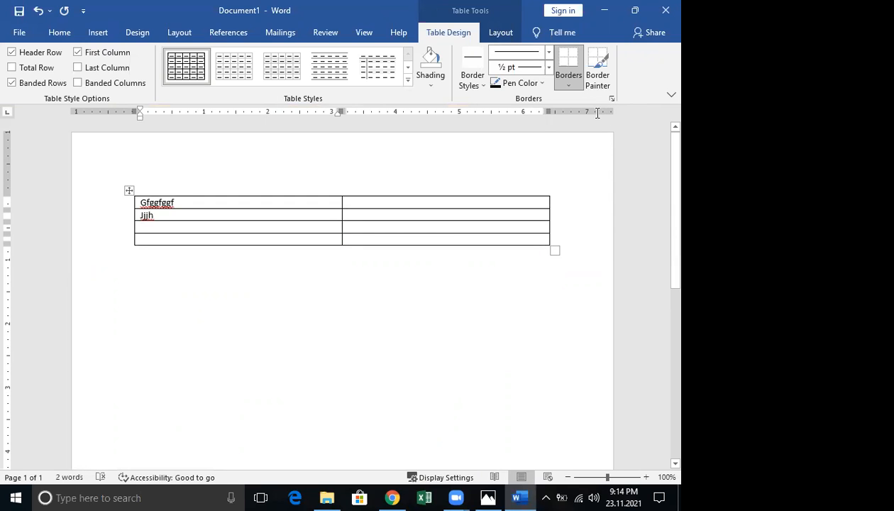
pyautogui.moveTo(137, 305)
pyautogui.mouseDown()
pyautogui.moveTo(170, 334)
pyautogui.moveTo(251, 324)
pyautogui.mouseUp()
pyautogui.moveTo(291, 241); pyautogui.dragTo(298, 307)
pyautogui.moveTo(399, 310)
pyautogui.mouseDown()
pyautogui.moveTo(317, 319)
pyautogui.moveTo(291, 387)
pyautogui.mouseUp()
pyautogui.moveTo(270, 373); pyautogui.dragTo(309, 390)
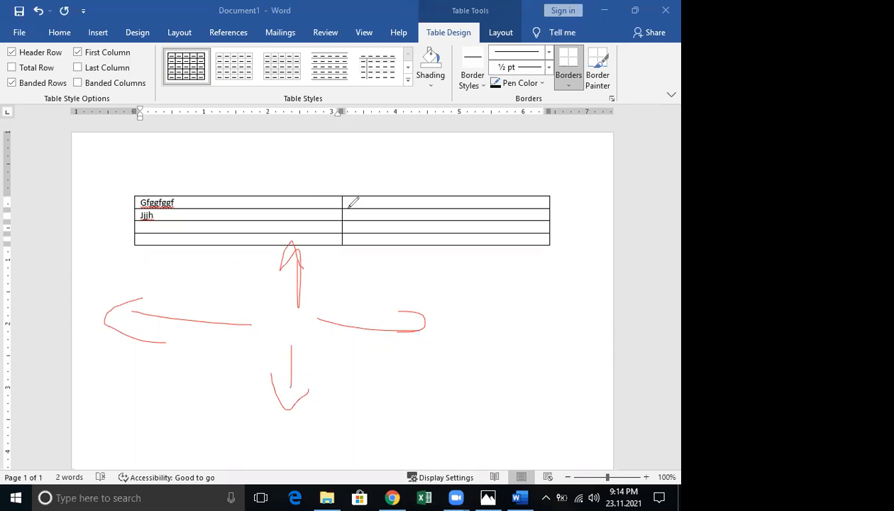
pyautogui.moveTo(358, 183); pyautogui.dragTo(165, 177)
pyautogui.moveTo(454, 233); pyautogui.dragTo(348, 223)
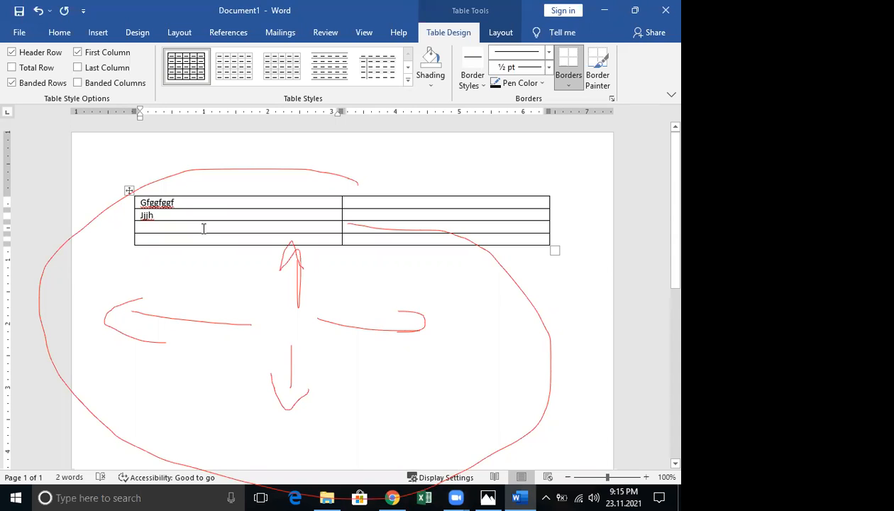
pyautogui.click(169, 224)
pyautogui.write('fgfggf')
pyautogui.click(350, 202)
pyautogui.write('fgfgfgfg')
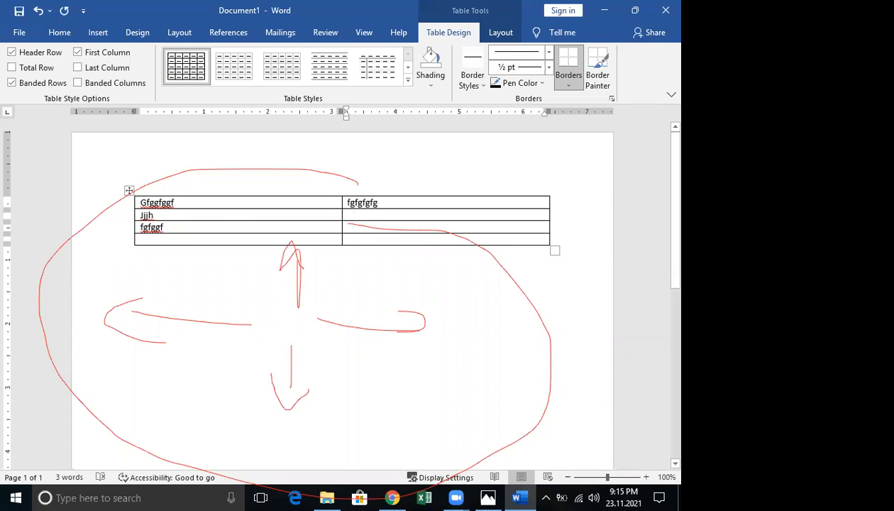
pyautogui.click(347, 217)
pyautogui.write('ffgfgff')
pyautogui.click(353, 227)
pyautogui.write('fgfgfgfgfg')
pyautogui.moveTo(308, 239); pyautogui.dragTo(363, 235)
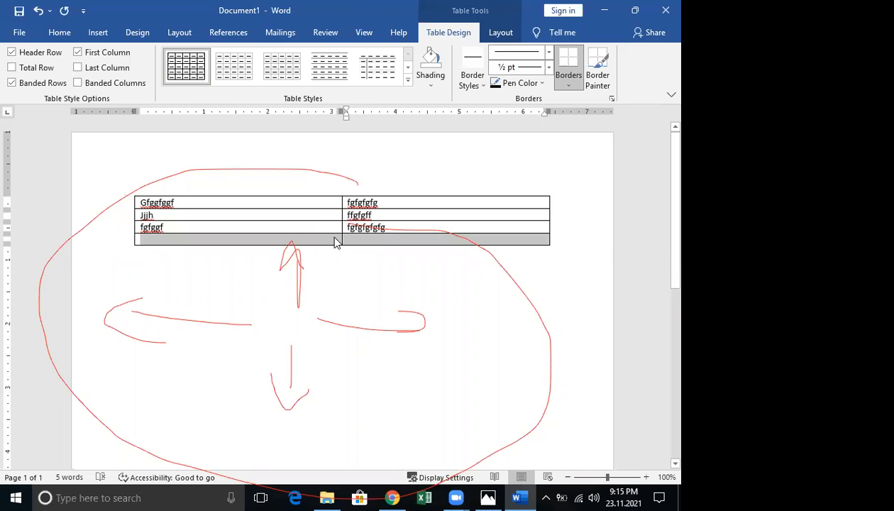
pyautogui.rightClick(336, 242)
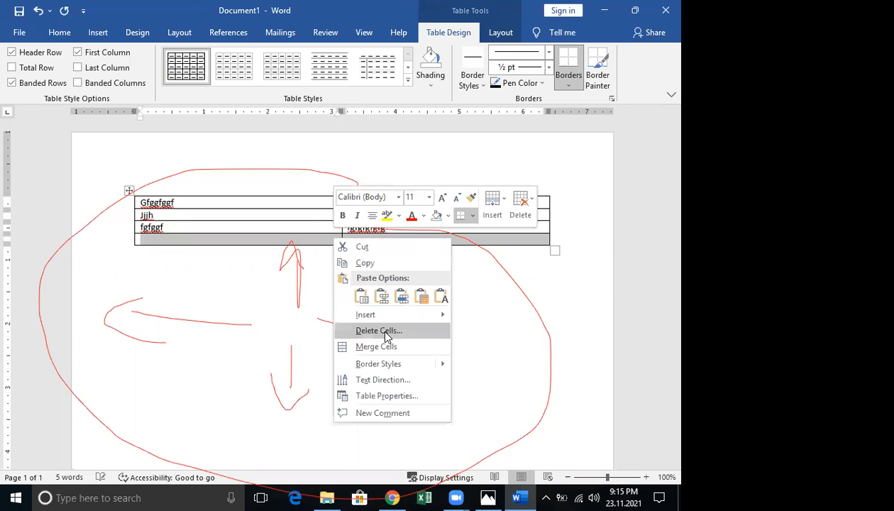
pyautogui.click(383, 331)
pyautogui.click(319, 271)
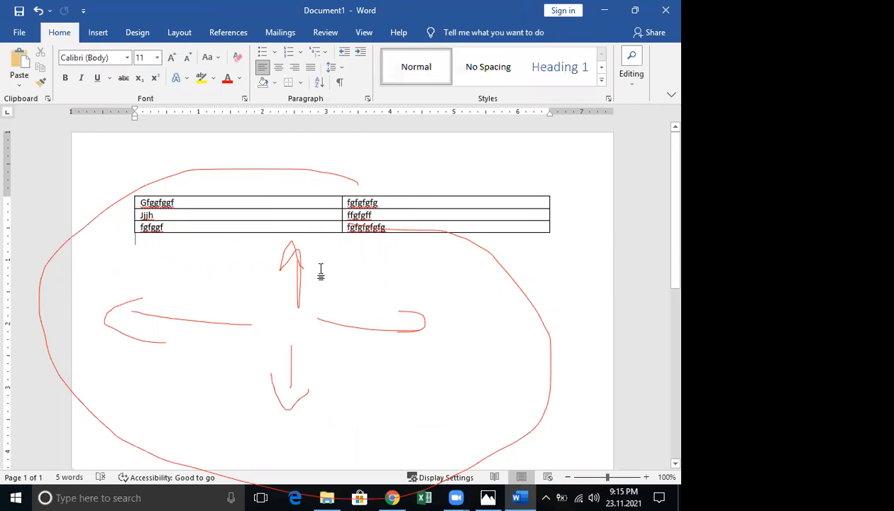
pyautogui.hotkey('ctrl', 'z')
pyautogui.click(261, 264)
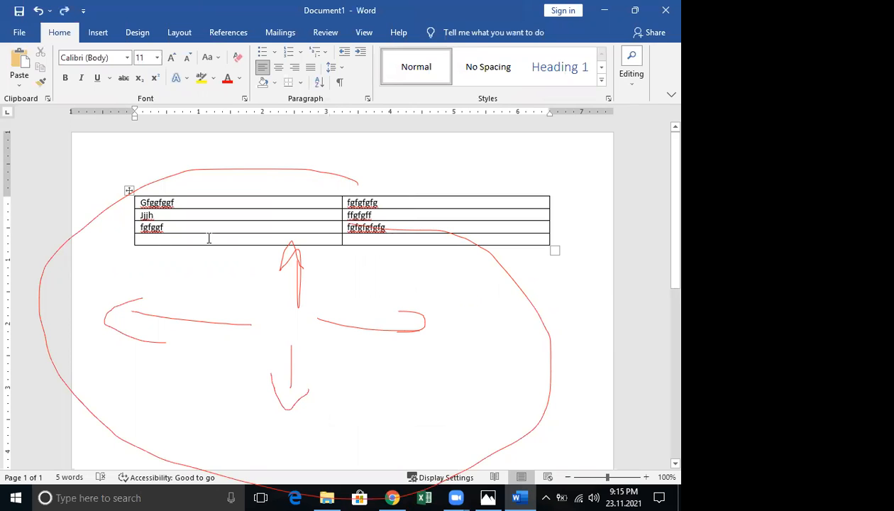
pyautogui.keyDown('shift'); pyautogui.click(449, 229); pyautogui.keyUp('shift')
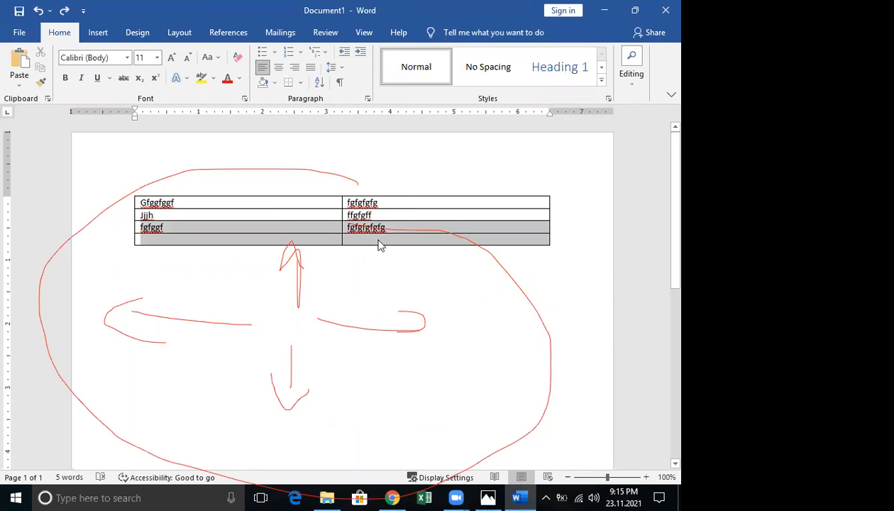
pyautogui.keyDown('shift'); pyautogui.click(293, 244); pyautogui.keyUp('shift')
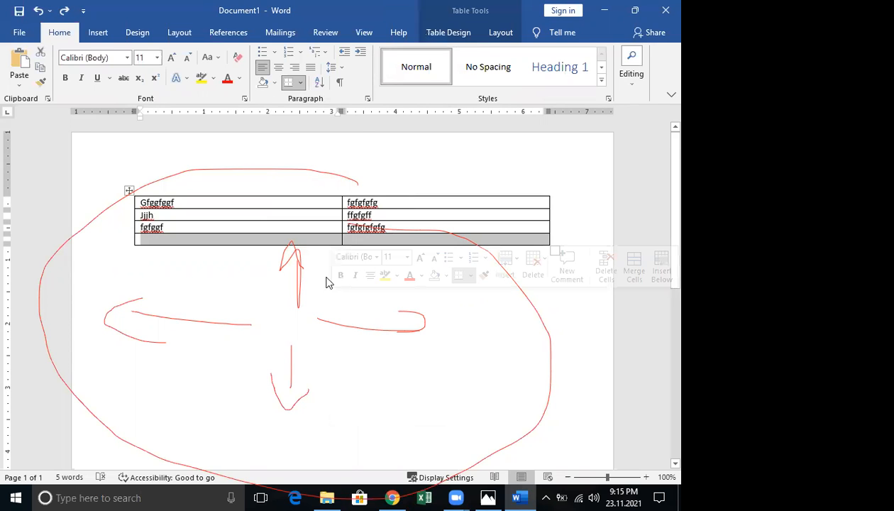
pyautogui.rightClick(335, 348)
pyautogui.click(333, 331)
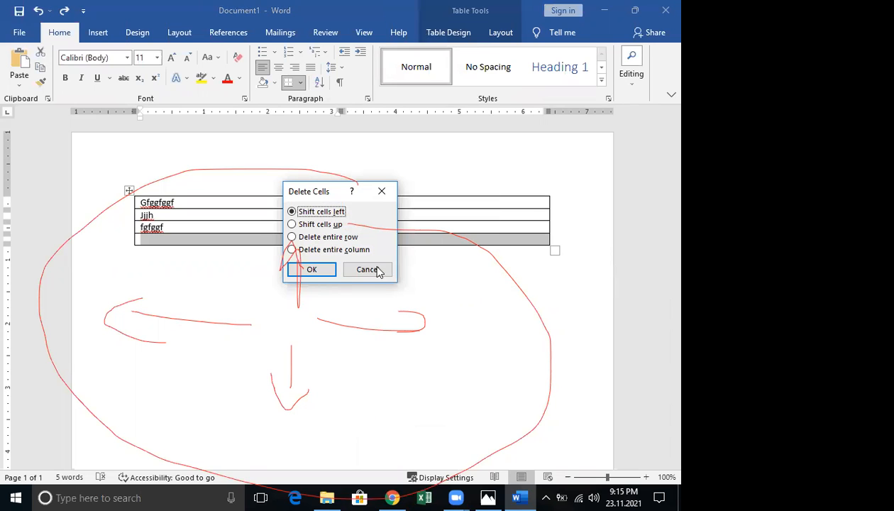
pyautogui.click(320, 269)
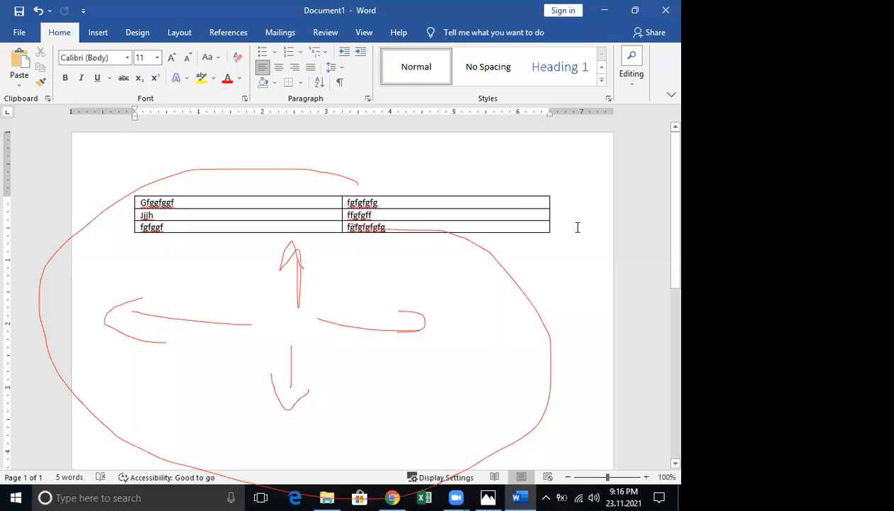
pyautogui.click(569, 226)
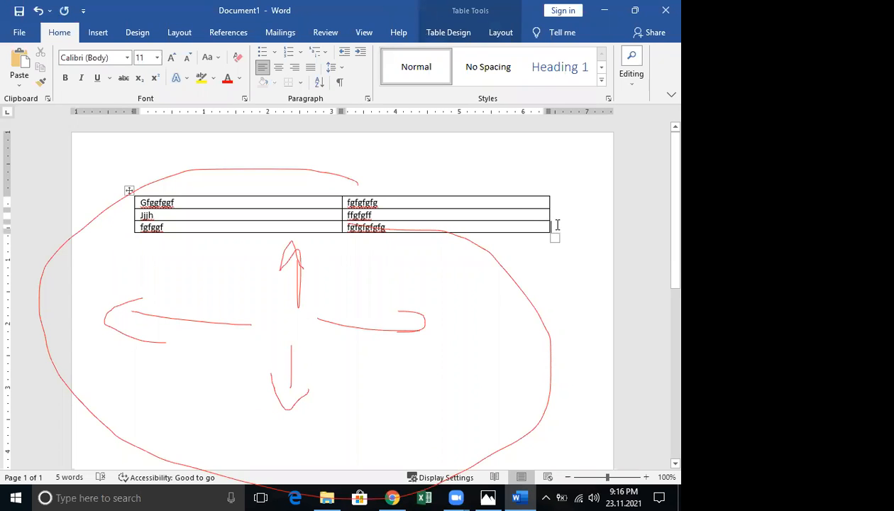
# Press Enter after the last row five times to extend the table to eight rows
pyautogui.click(550, 226)
pyautogui.click(577, 228)
pyautogui.press('Return')
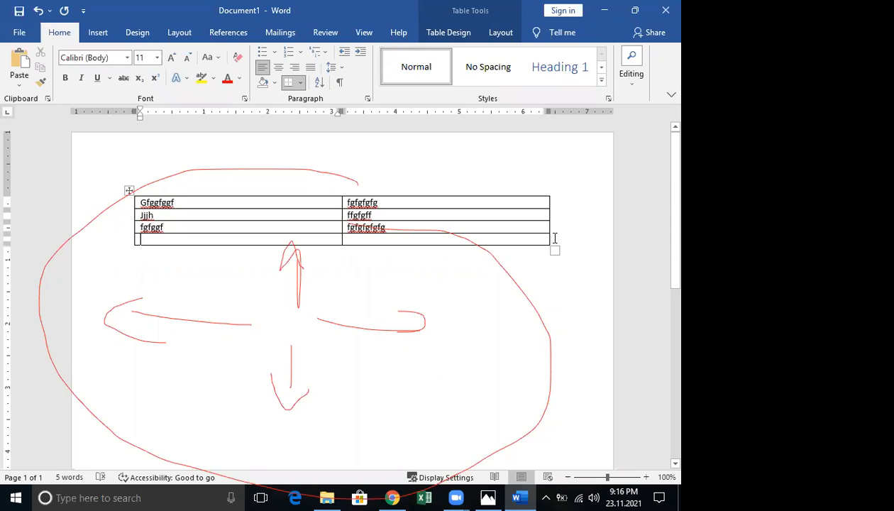
pyautogui.click(567, 241)
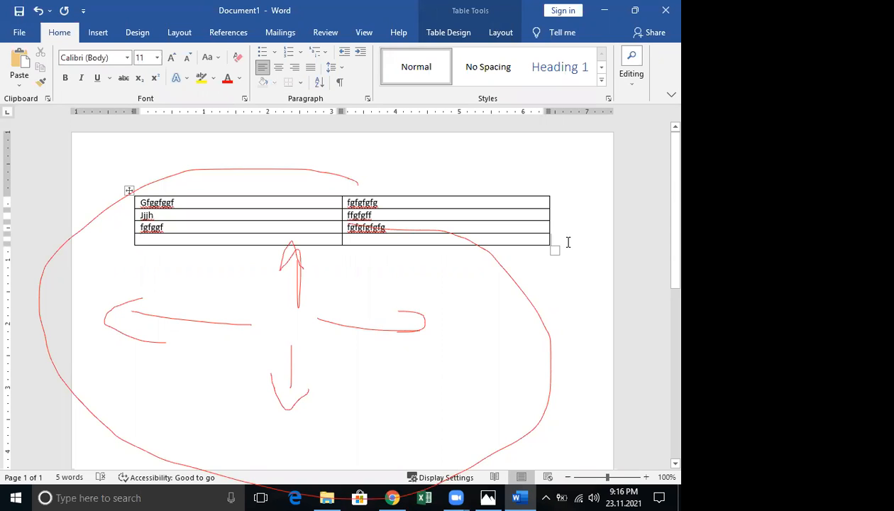
pyautogui.press('Return')
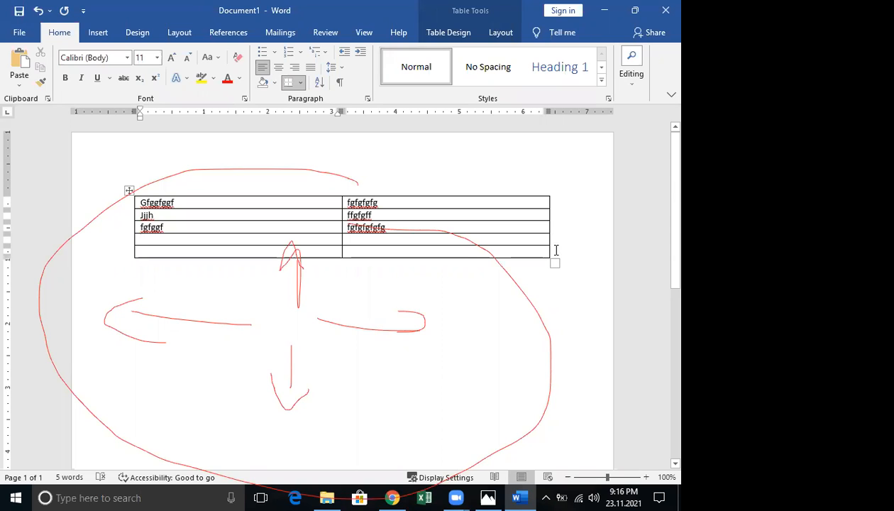
pyautogui.click(555, 249)
pyautogui.press('Return')
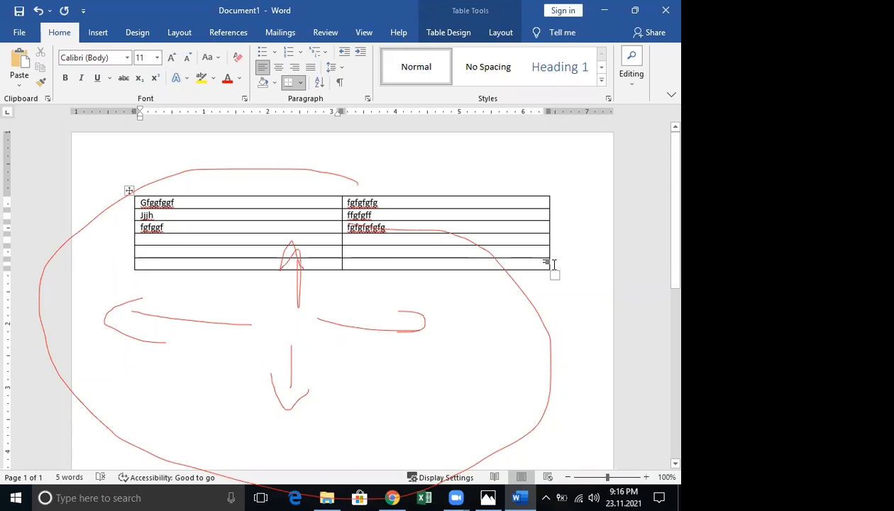
pyautogui.click(553, 264)
pyautogui.press('Return')
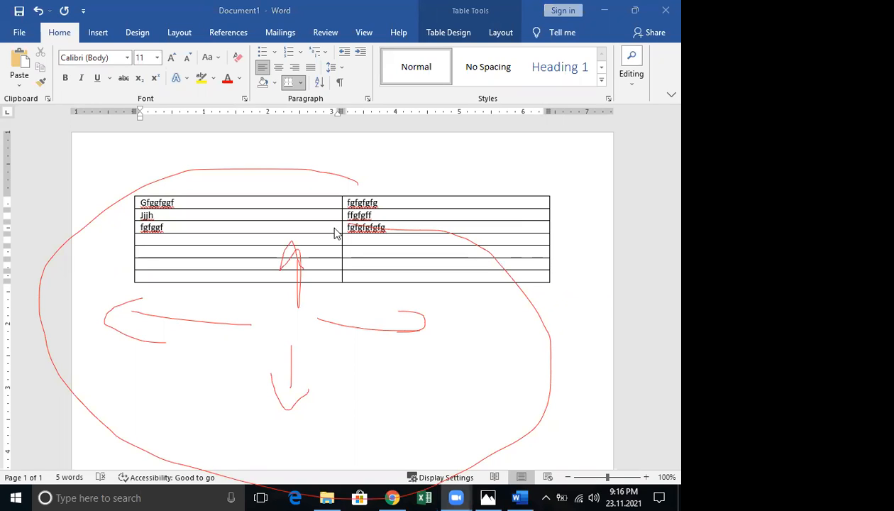
pyautogui.click(551, 277)
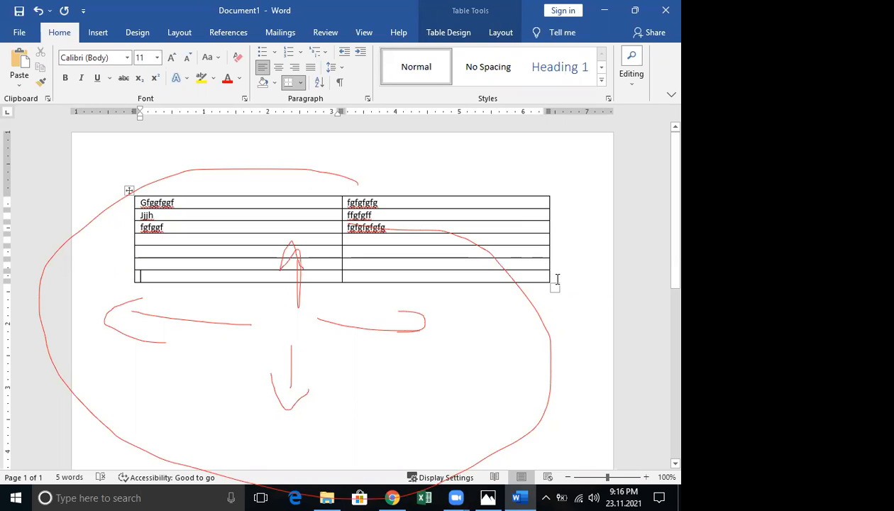
pyautogui.click(556, 279)
pyautogui.press('Return')
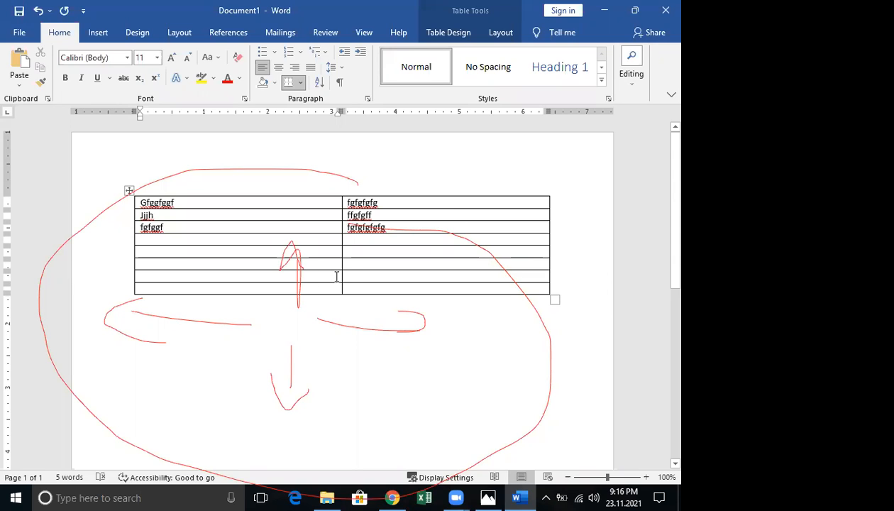
# Select the last two cells of the right column and merge them with Layout > Merge Cells
pyautogui.moveTo(353, 276); pyautogui.dragTo(487, 285)
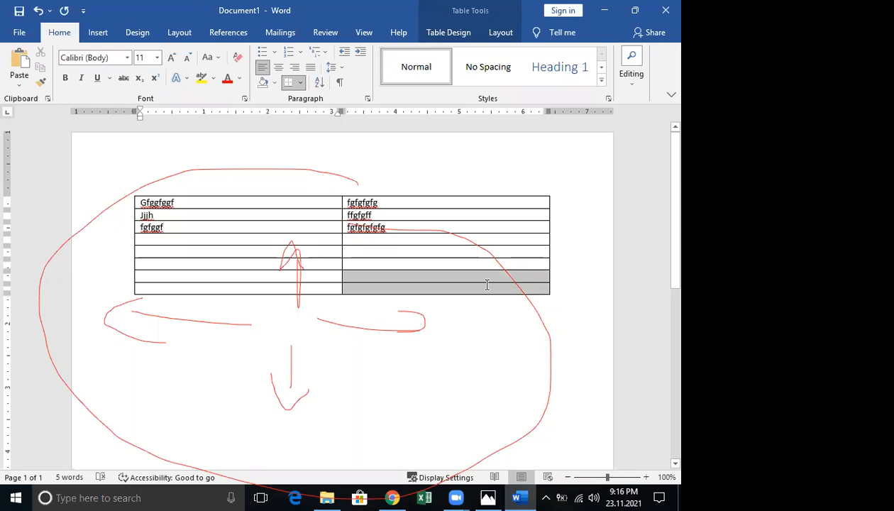
pyautogui.click(504, 33)
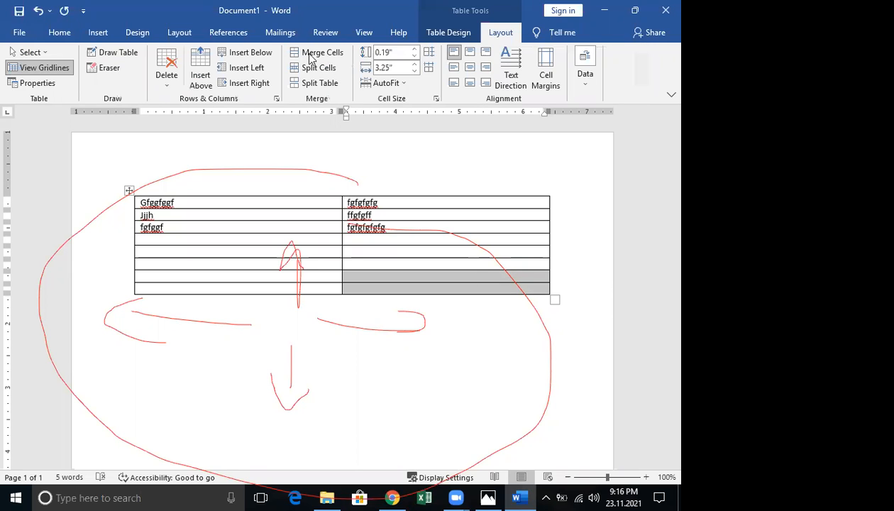
pyautogui.click(309, 56)
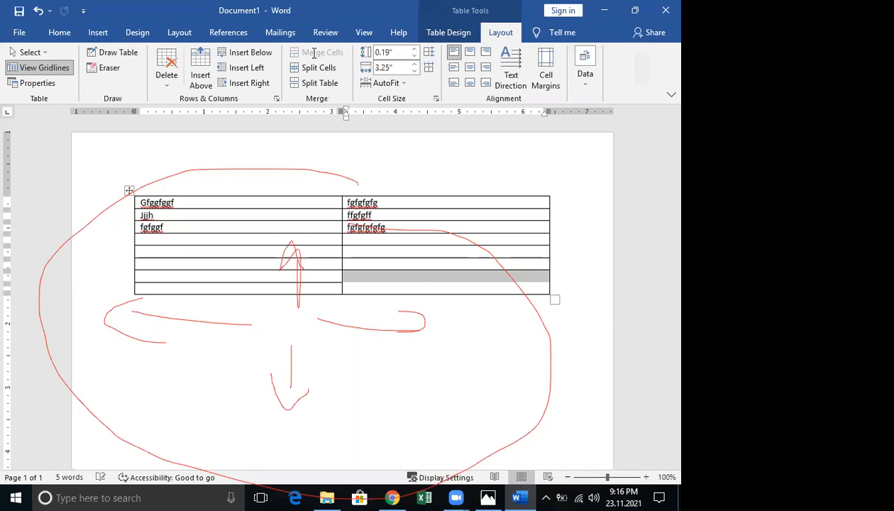
pyautogui.click(407, 282)
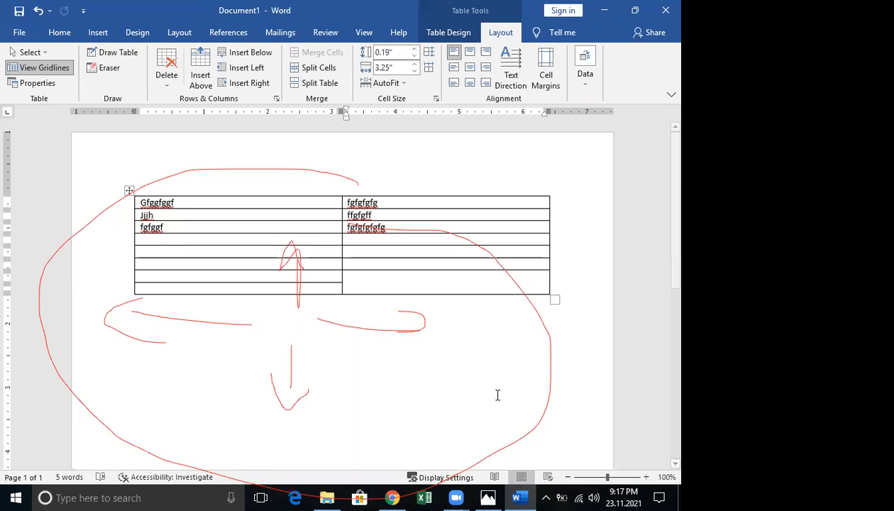
pyautogui.click(457, 26)
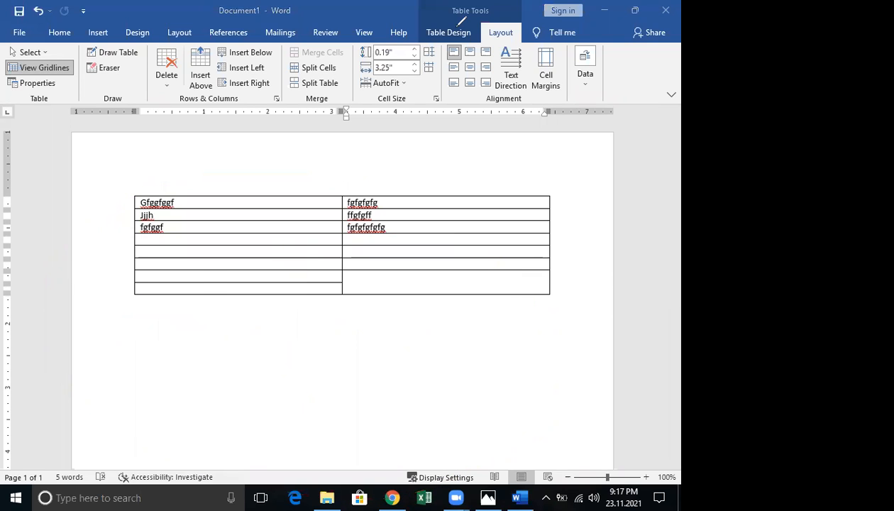
# Merge the fifth and sixth cells of the right column into one
pyautogui.click(454, 83)
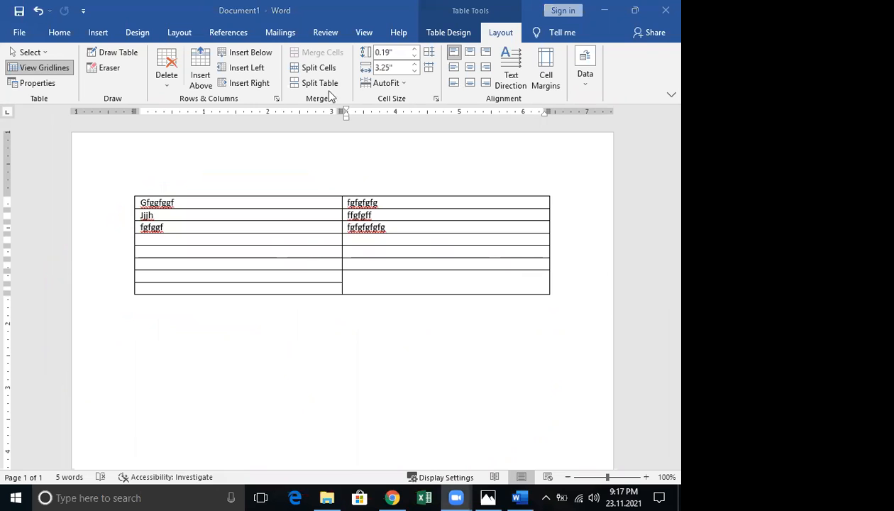
pyautogui.click(358, 272)
pyautogui.moveTo(491, 260); pyautogui.dragTo(486, 251)
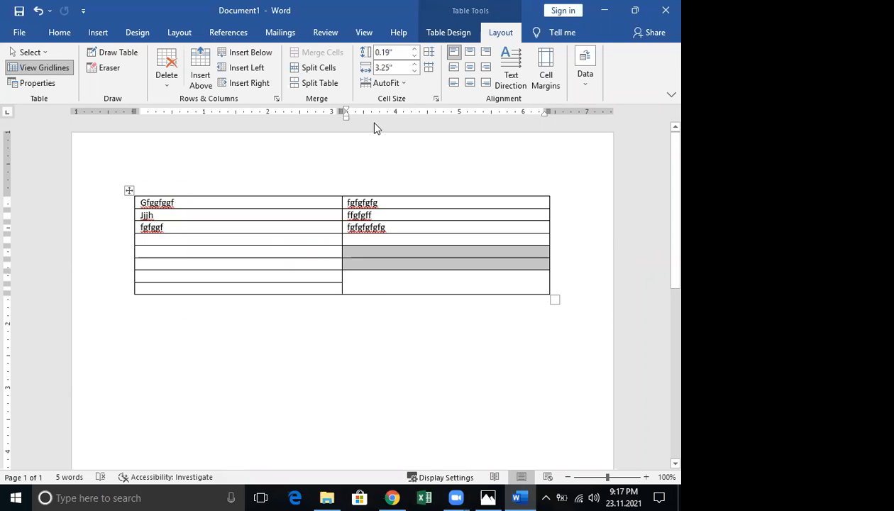
pyautogui.click(319, 56)
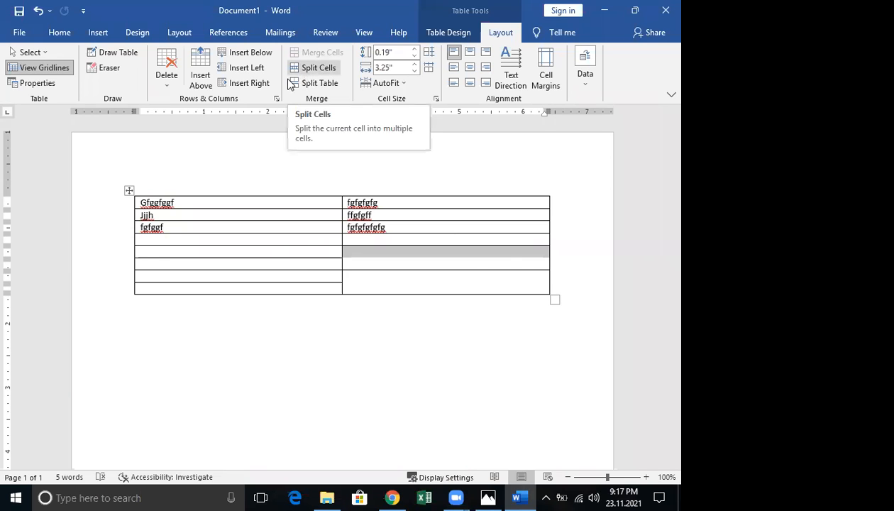
# Split the bottom-right cell into 3 columns with Split Cells
pyautogui.click(380, 286)
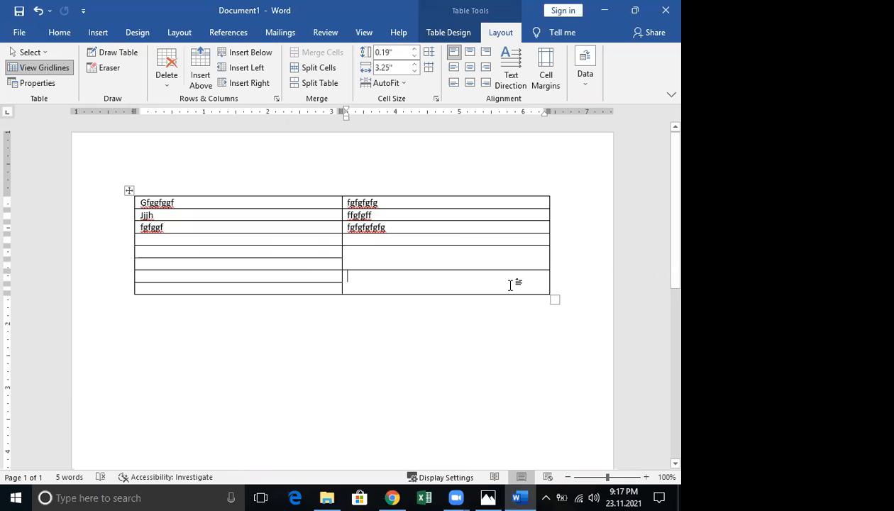
pyautogui.click(319, 67)
pyautogui.click(363, 90)
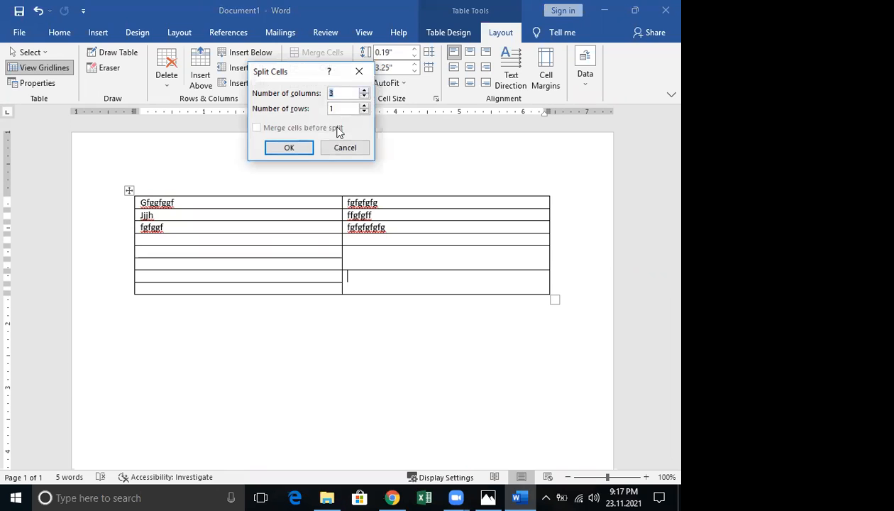
pyautogui.click(290, 147)
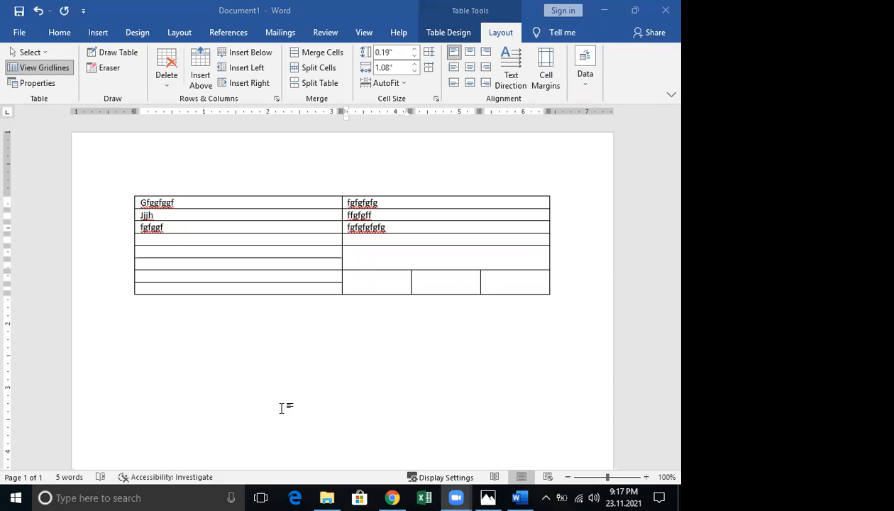
pyautogui.click(162, 288)
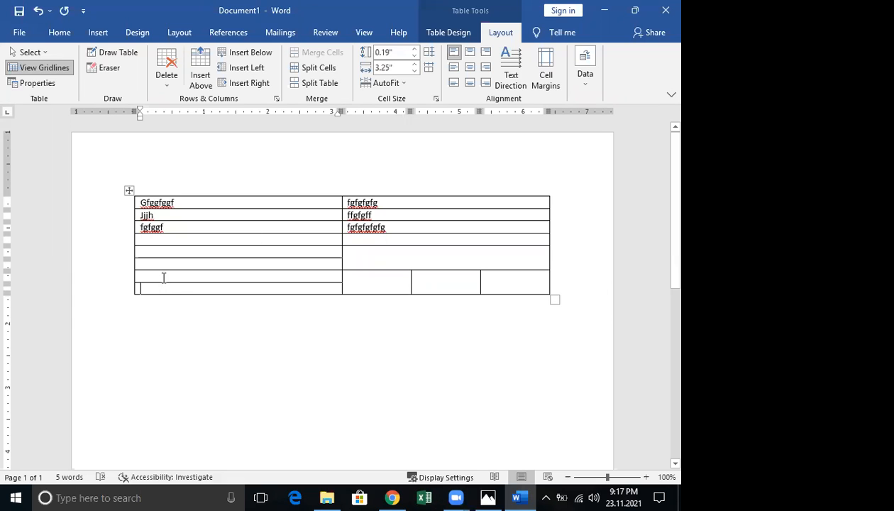
# Select the two bottom cells of the left column and merge them into one
pyautogui.moveTo(300, 294); pyautogui.dragTo(297, 293)
pyautogui.click(320, 57)
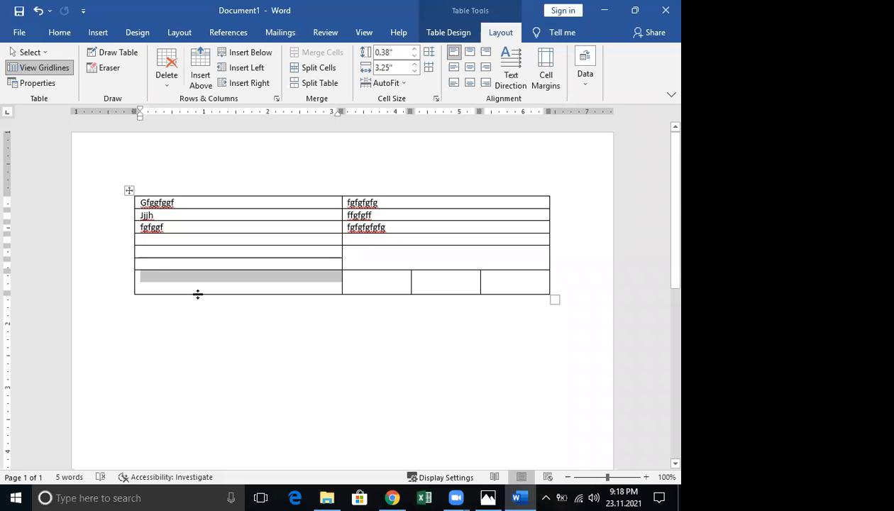
pyautogui.scroll(-4, 199, 291)
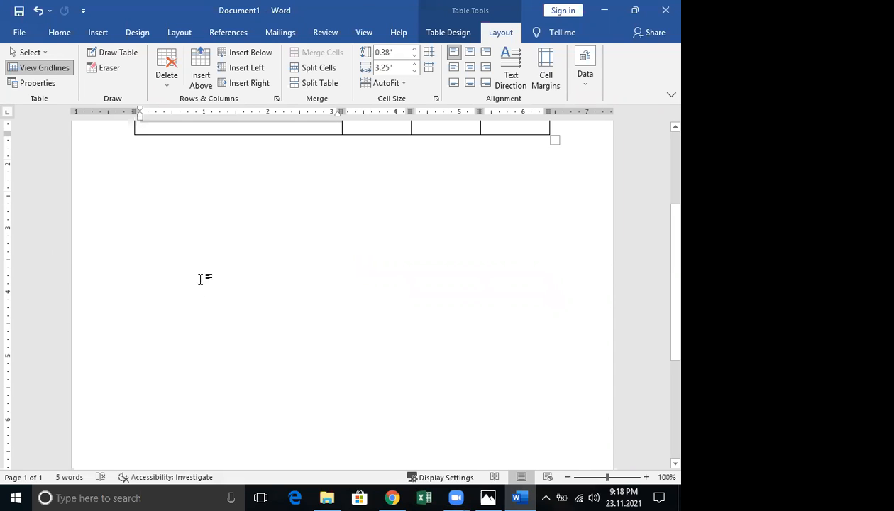
pyautogui.scroll(4, 199, 279)
pyautogui.click(96, 32)
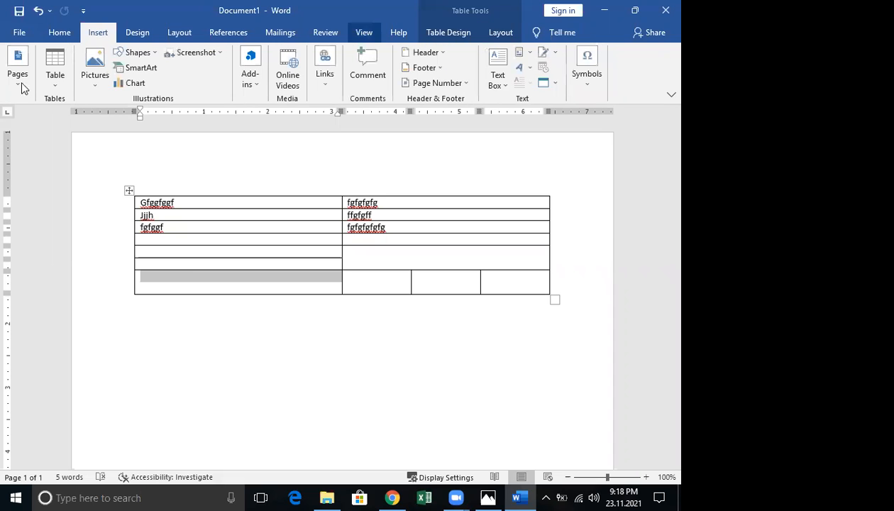
# Insert a page break from Insert > Pages, pushing the bottom table row onto a new page
pyautogui.click(17, 81)
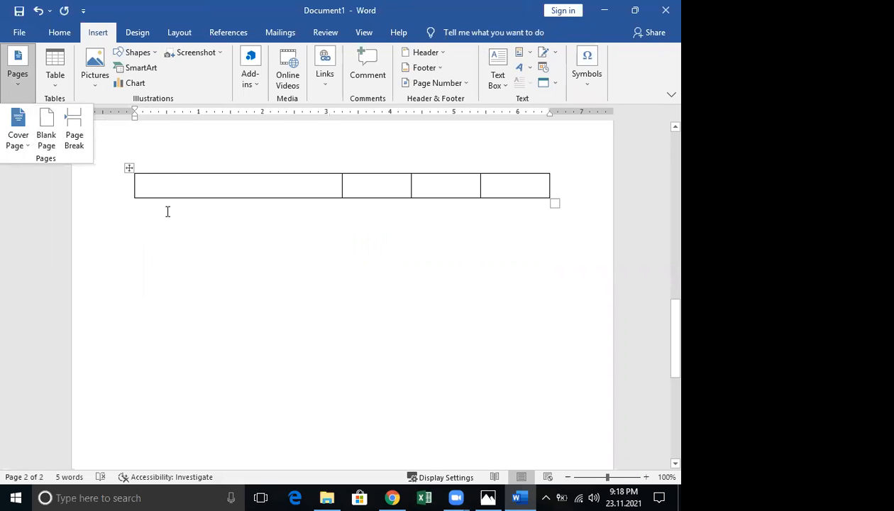
pyautogui.click(167, 212)
pyautogui.scroll(-5, 485, 489)
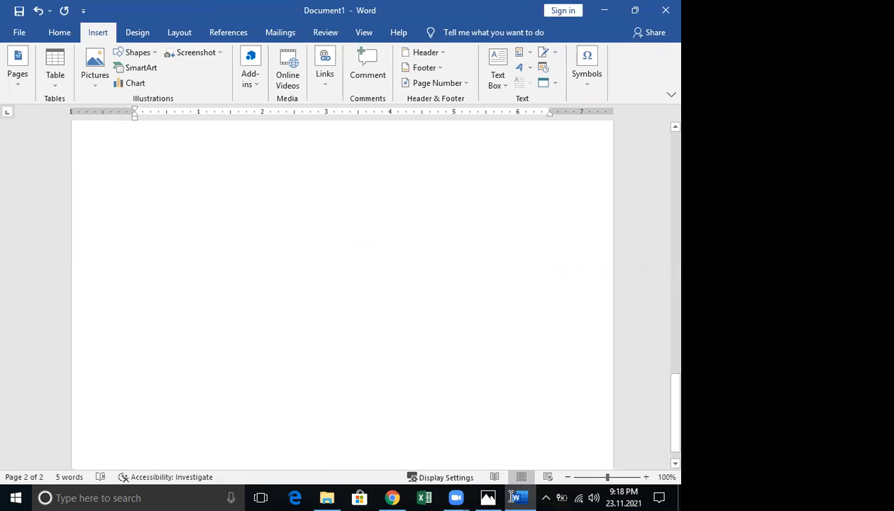
pyautogui.scroll(-1, 510, 496)
pyautogui.scroll(3, 509, 496)
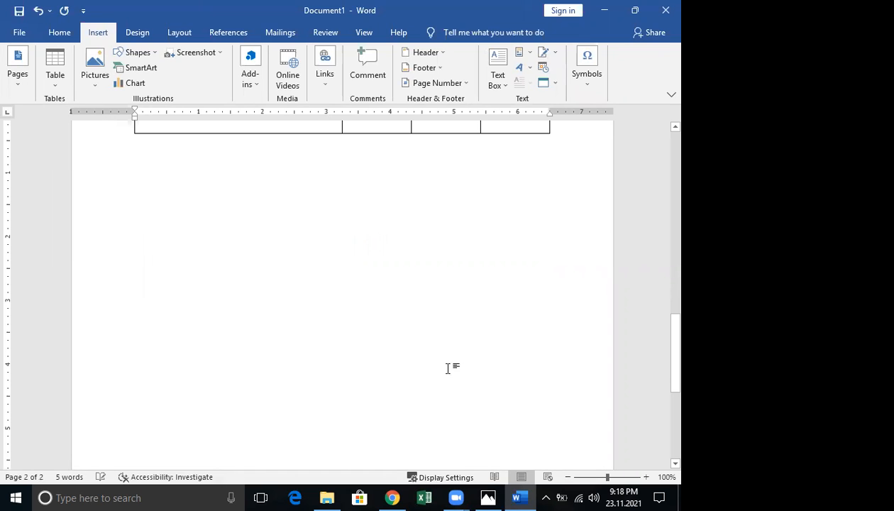
pyautogui.scroll(3, 442, 382)
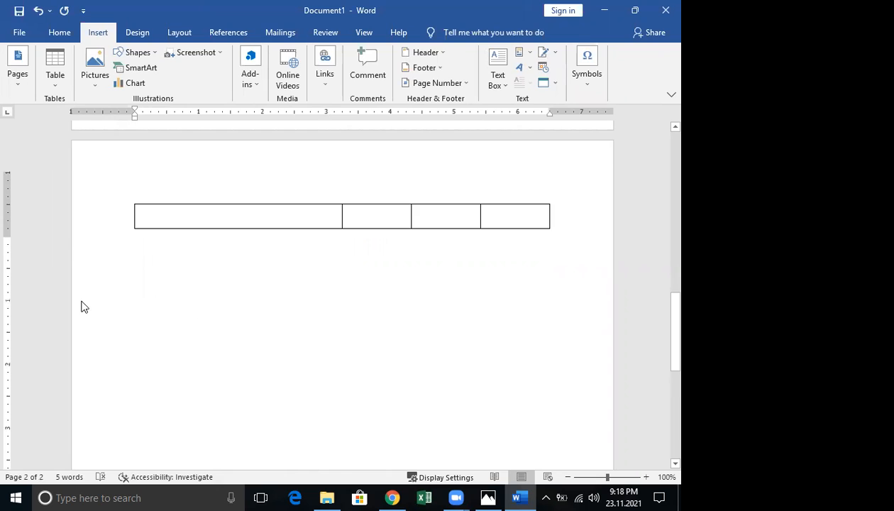
pyautogui.scroll(3, 92, 309)
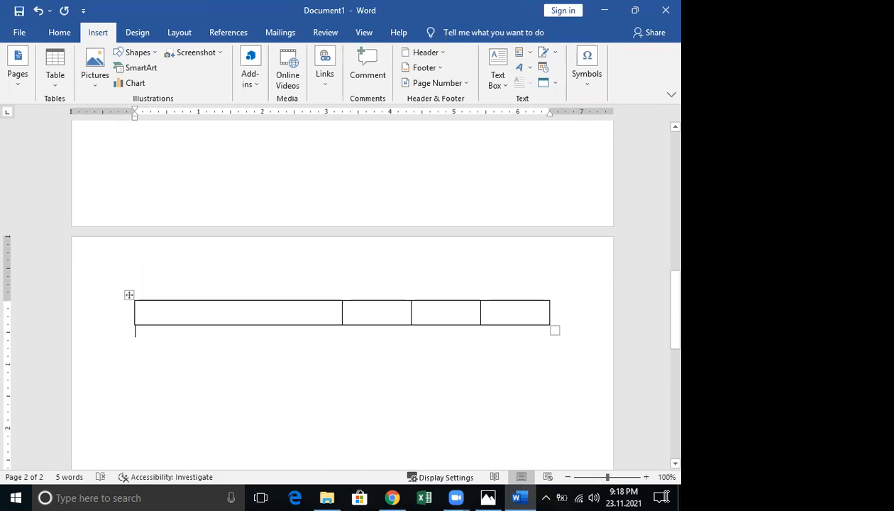
pyautogui.scroll(-7, 654, 486)
pyautogui.scroll(5, 660, 497)
pyautogui.scroll(1, 660, 497)
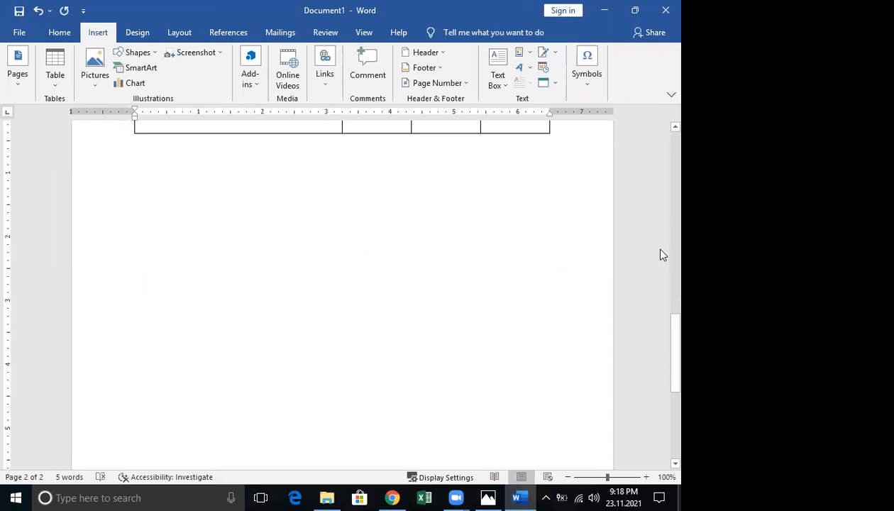
pyautogui.scroll(5, 441, 292)
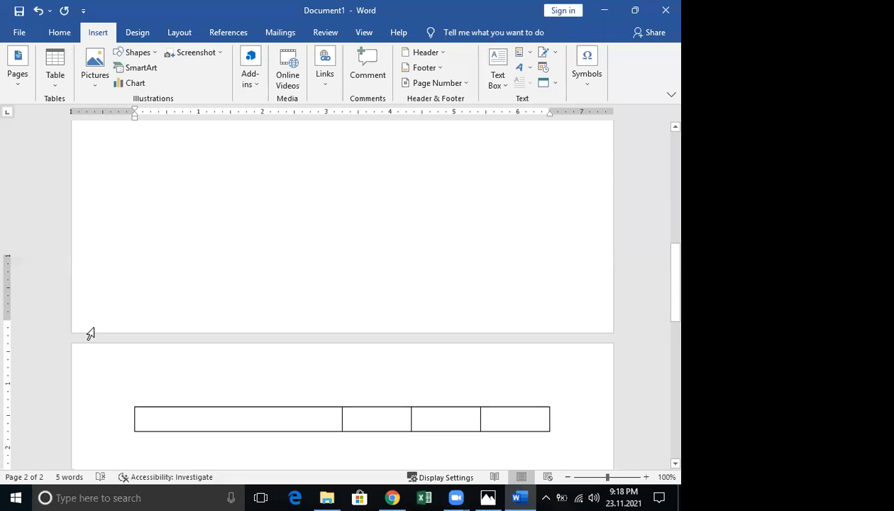
pyautogui.scroll(-1, 164, 337)
# Add a page break before the table with Ctrl+Enter, review the pages, then undo it
pyautogui.click(164, 336)
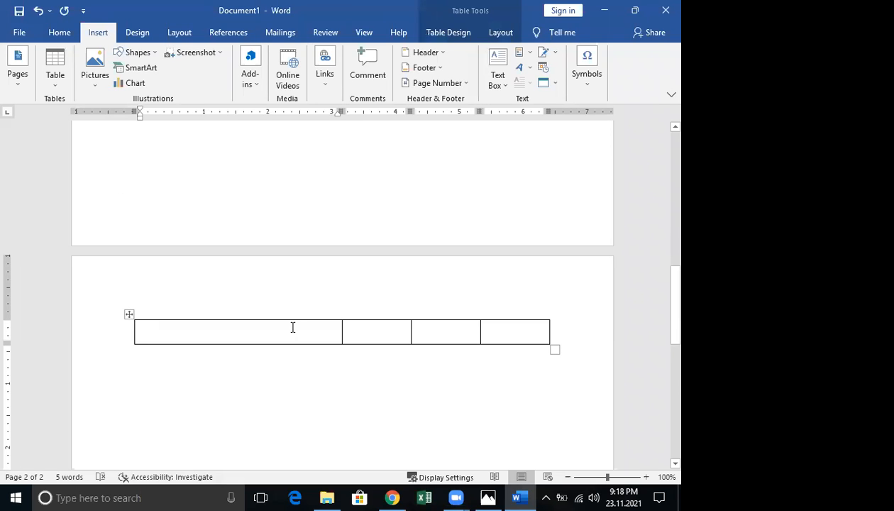
pyautogui.hotkey('ctrl', 'Return')
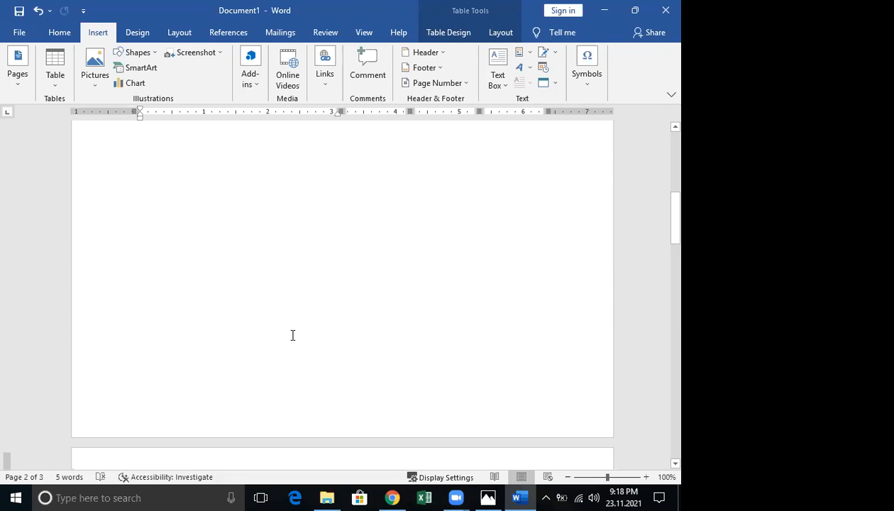
pyautogui.scroll(-3, 291, 333)
pyautogui.scroll(-4, 229, 216)
pyautogui.moveTo(423, 358); pyautogui.dragTo(637, 494)
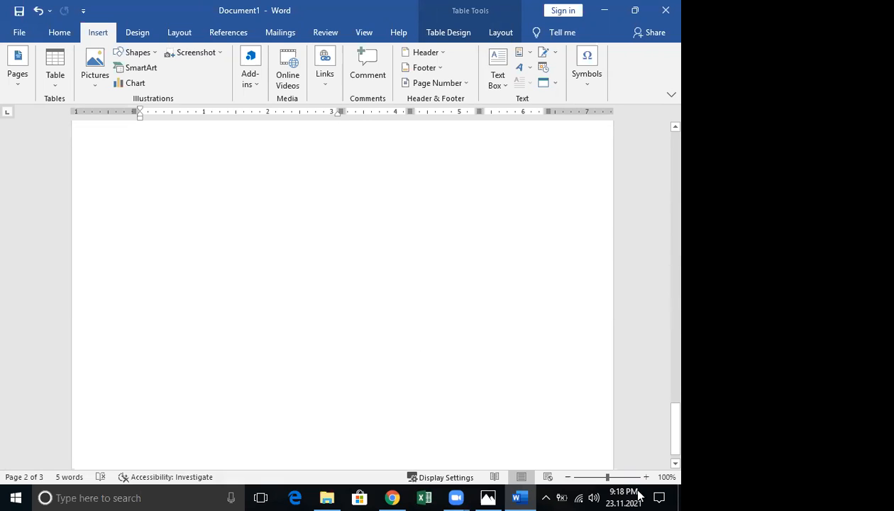
pyautogui.click(360, 268)
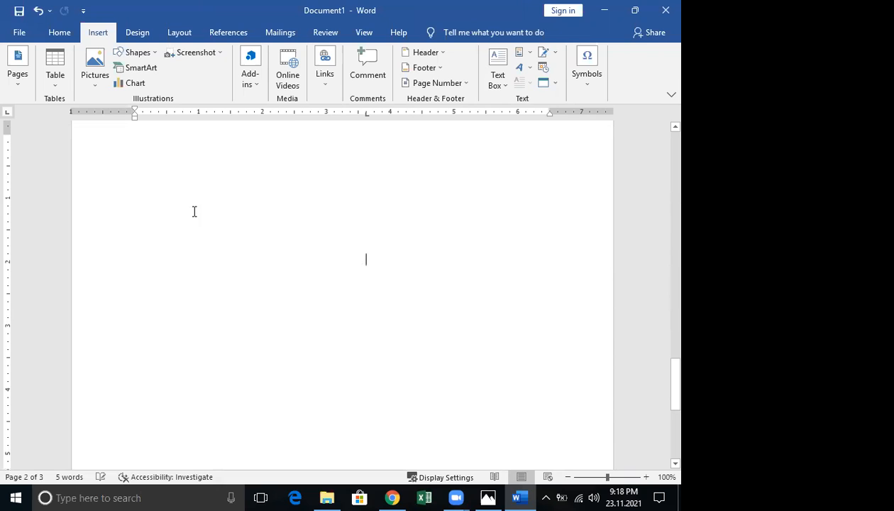
pyautogui.scroll(3, 178, 220)
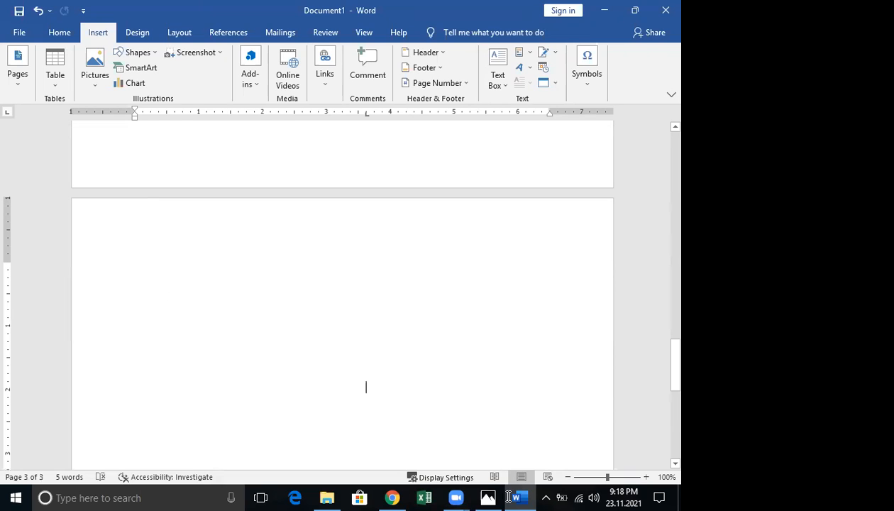
pyautogui.moveTo(521, 496); pyautogui.dragTo(521, 496)
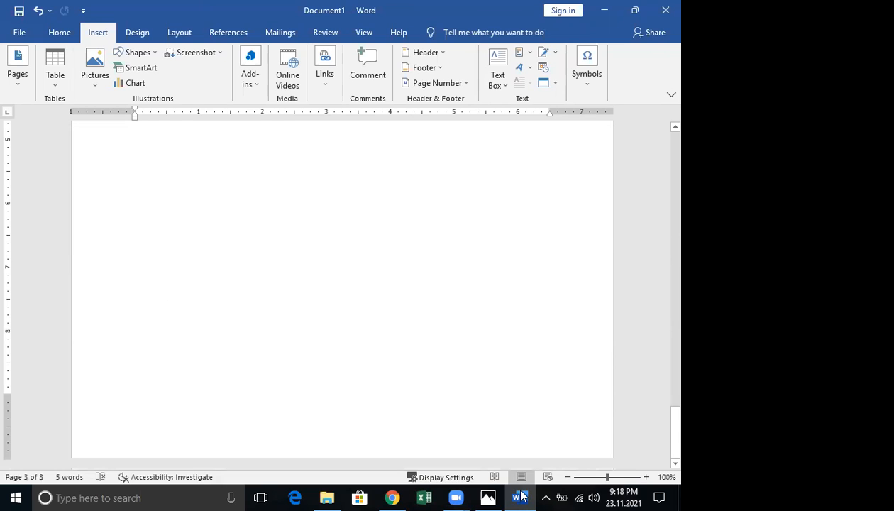
pyautogui.hotkey('ctrl', 'z')
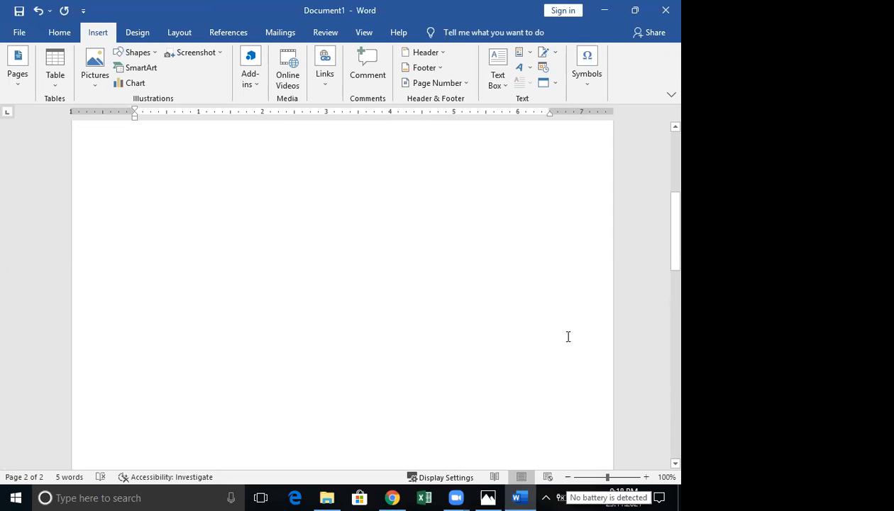
# Review the document, placing the cursor at page 2's top and in the table's last row
pyautogui.scroll(3, 608, 301)
pyautogui.scroll(-5, 608, 305)
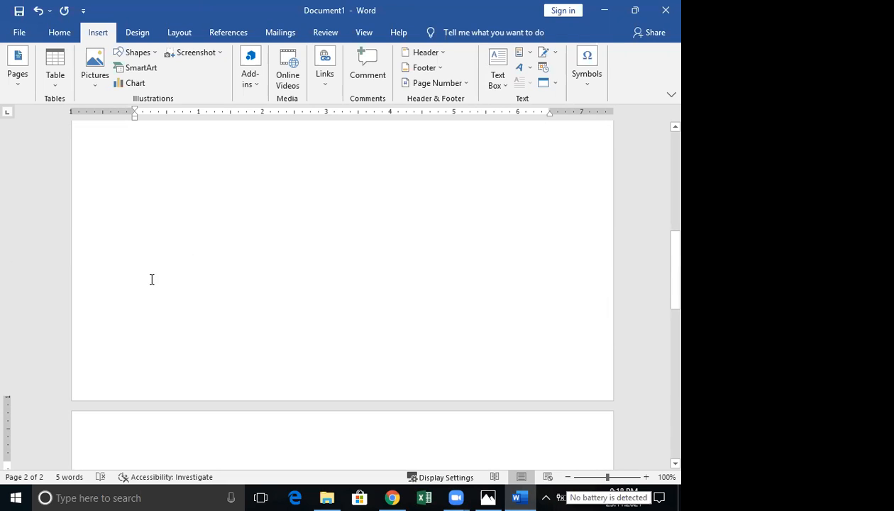
pyautogui.scroll(-4, 151, 278)
pyautogui.click(136, 305)
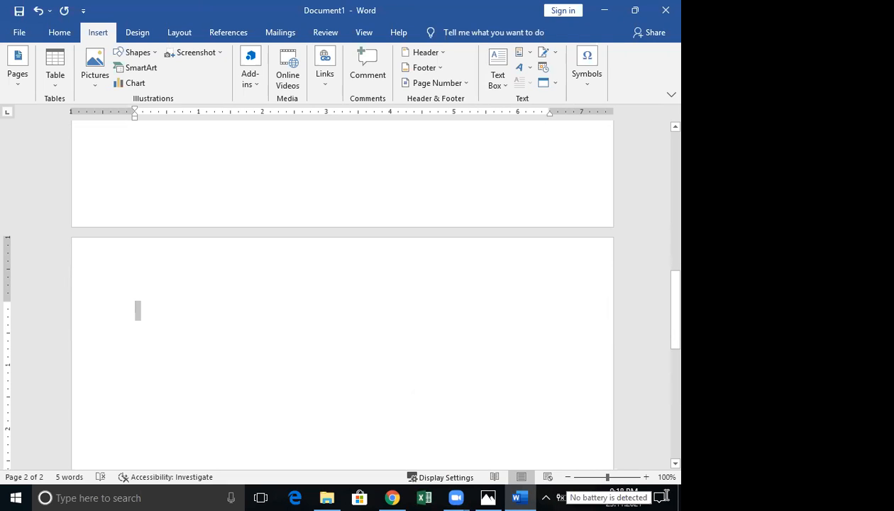
pyautogui.scroll(-4, 342, 294)
pyautogui.scroll(-8, 342, 291)
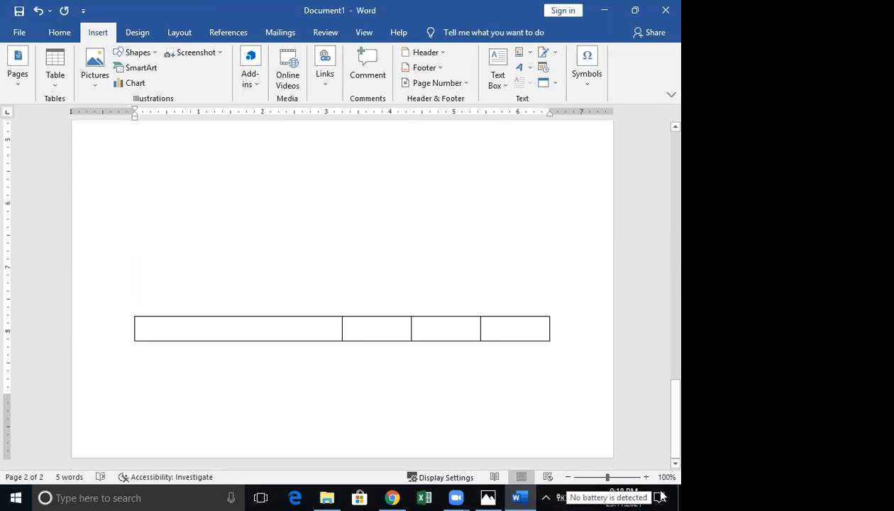
pyautogui.scroll(9, 342, 290)
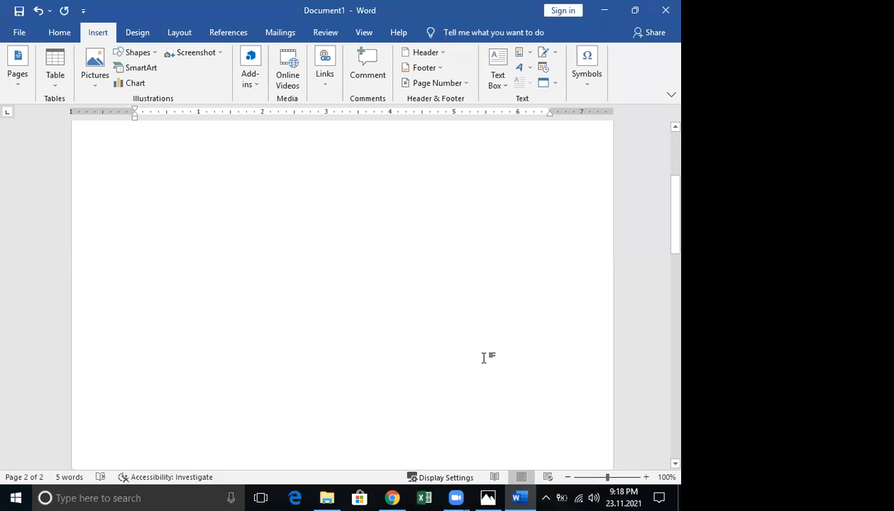
pyautogui.scroll(15, 207, 195)
pyautogui.scroll(4, 208, 206)
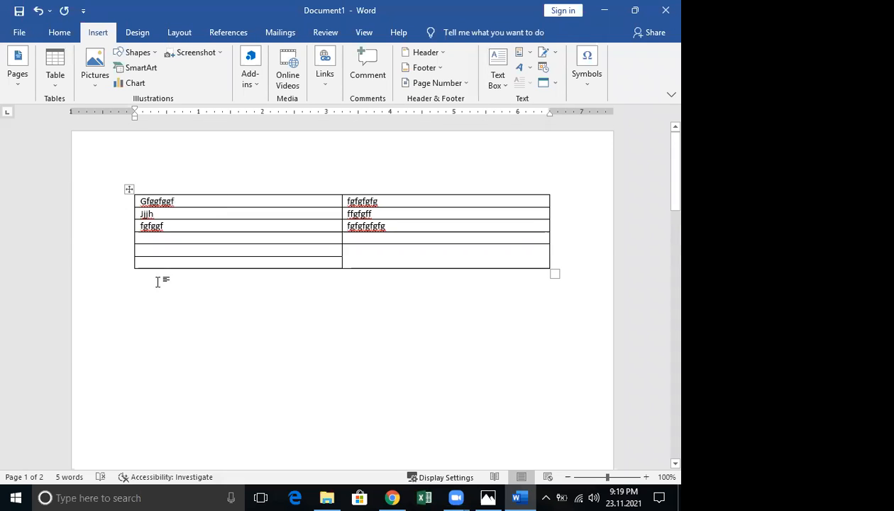
pyautogui.scroll(-5, 160, 281)
pyautogui.click(154, 255)
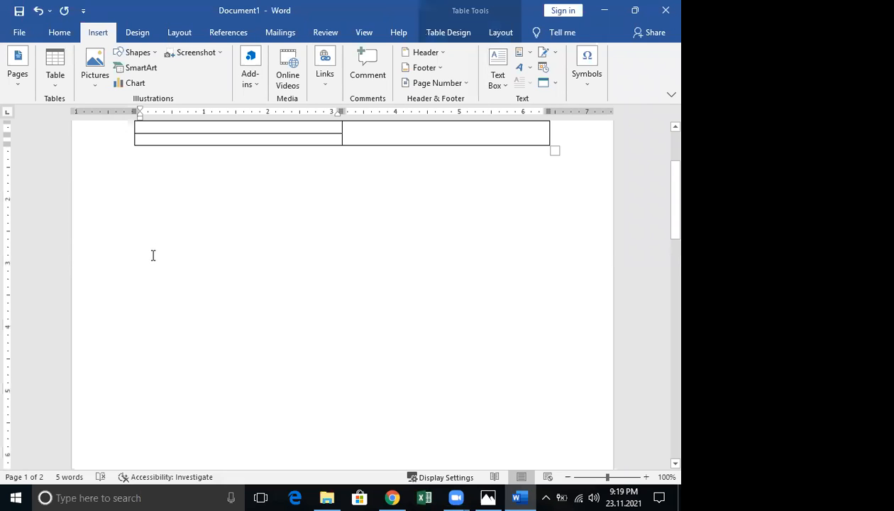
pyautogui.scroll(-3, 152, 255)
pyautogui.scroll(-3, 146, 261)
# Try removing the empty first paragraph on page 2 with Delete
pyautogui.click(485, 399)
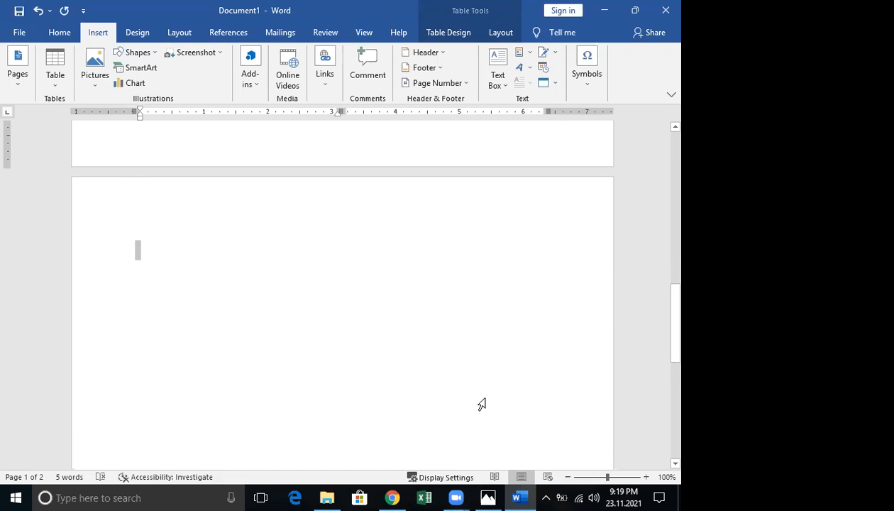
pyautogui.press('Delete')
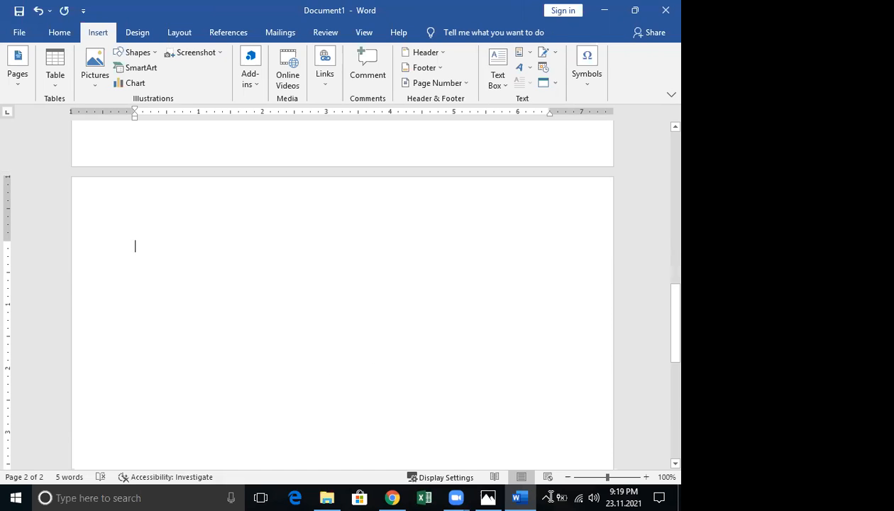
pyautogui.scroll(-3, 544, 490)
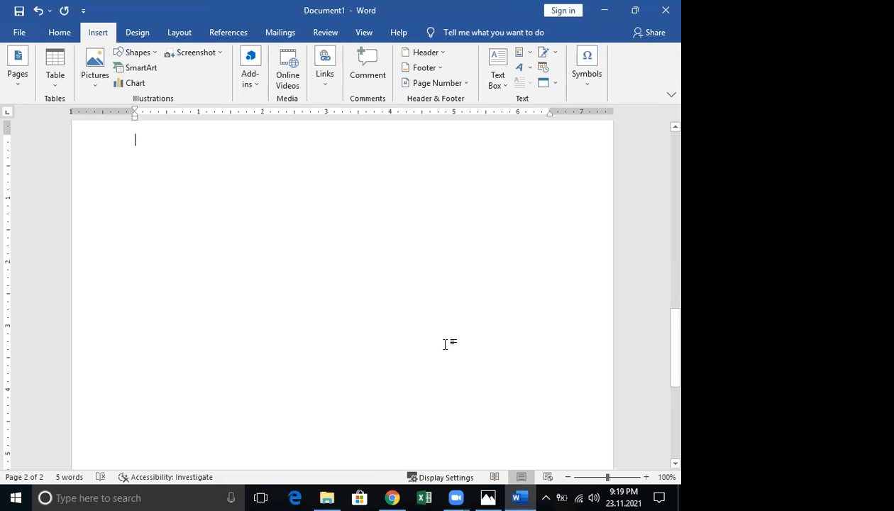
pyautogui.scroll(8, 426, 334)
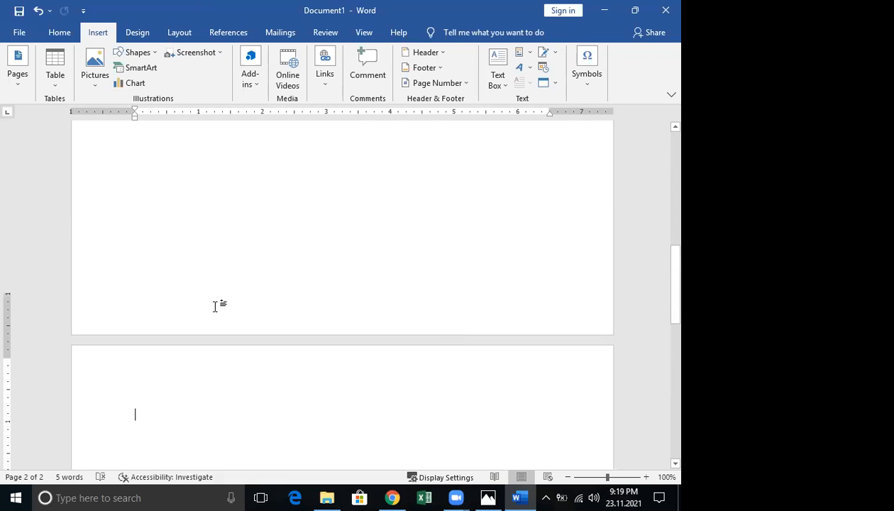
pyautogui.scroll(-3, 215, 305)
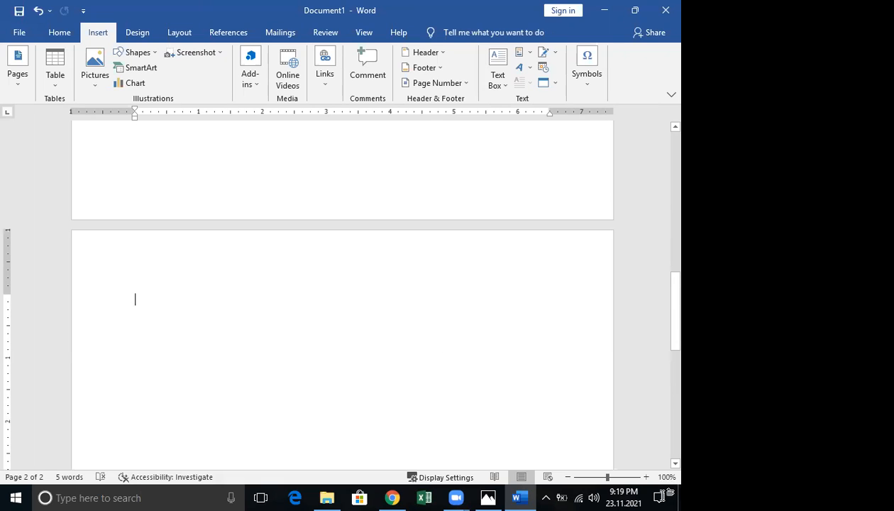
pyautogui.scroll(-6, 663, 284)
pyautogui.scroll(-7, 639, 212)
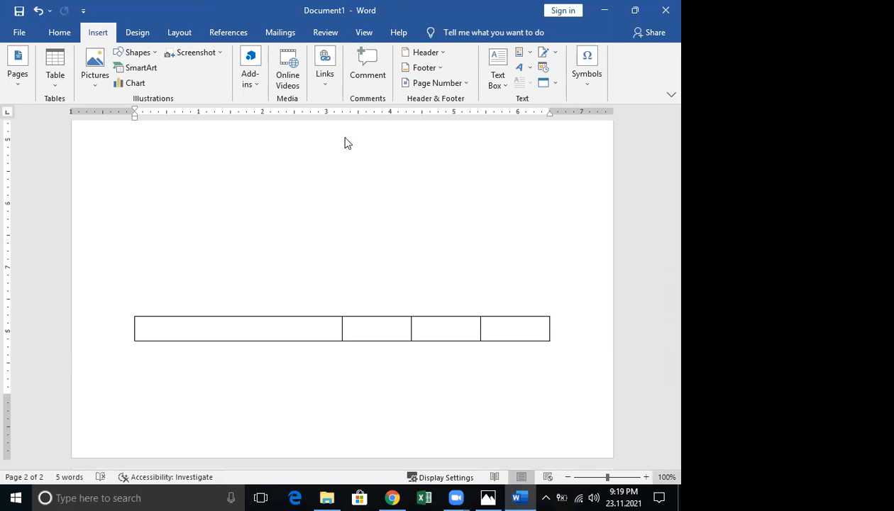
# Close Word without saving, close File Explorer, and relaunch Word with a blank document
pyautogui.hotkey('alt', 'F4')
pyautogui.click(335, 276)
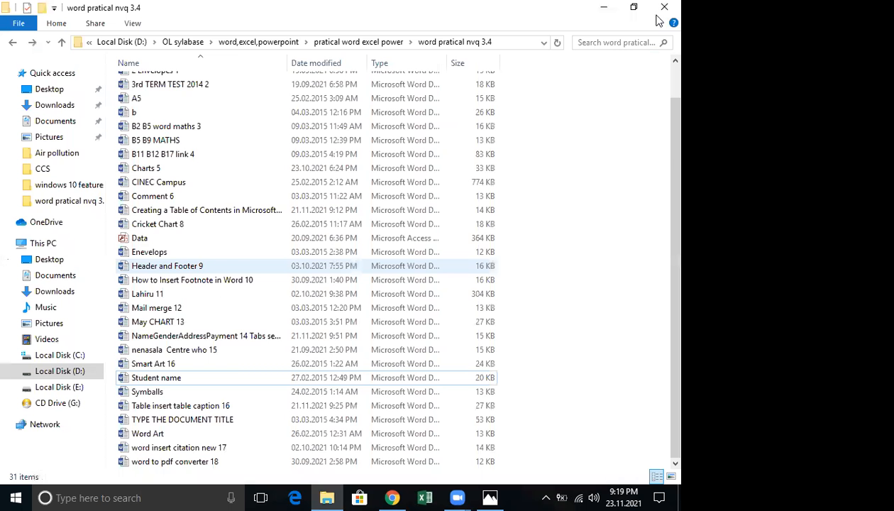
pyautogui.hotkey('alt', 'F4')
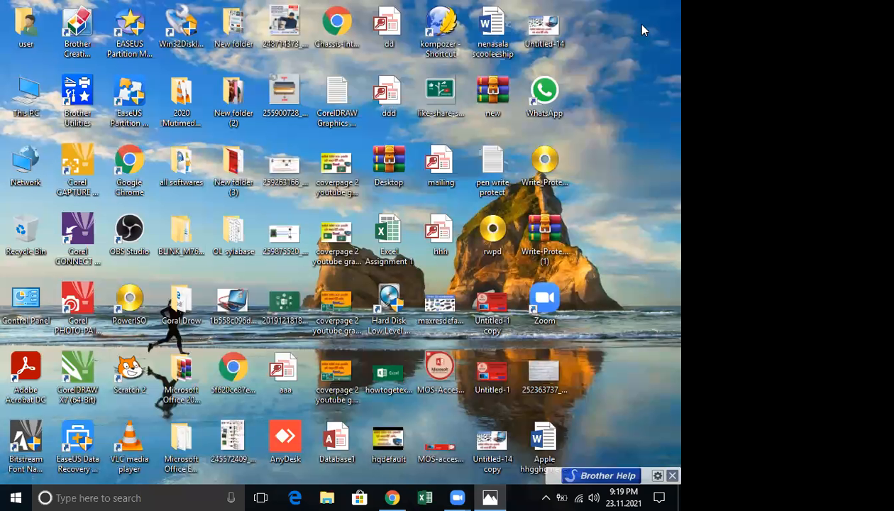
pyautogui.press('super+r')
pyautogui.press('Return')
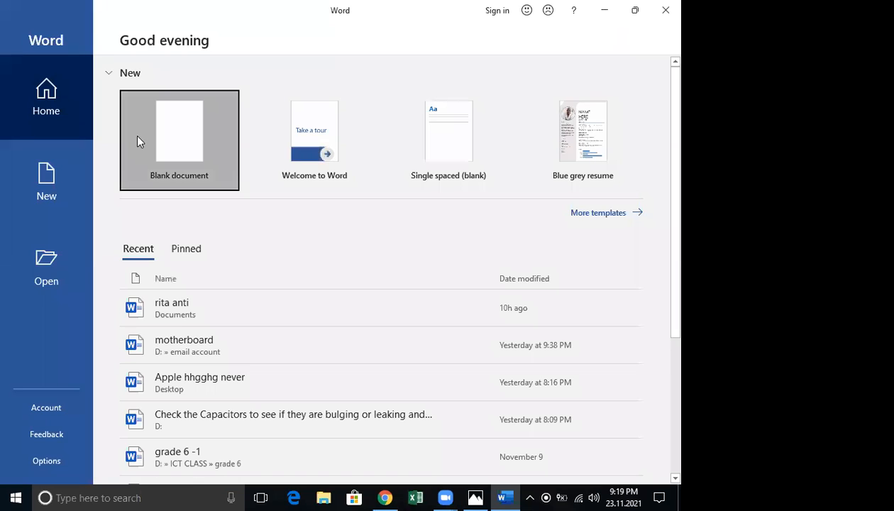
pyautogui.click(159, 189)
# Type the sample text 'fggfffgfggfggffg' and insert a blank page after it
pyautogui.write('fggff')
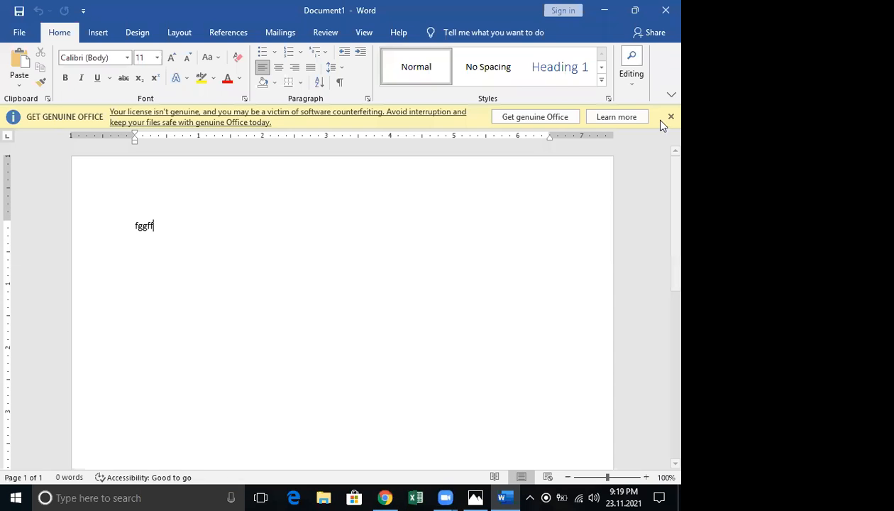
pyautogui.write('fg')
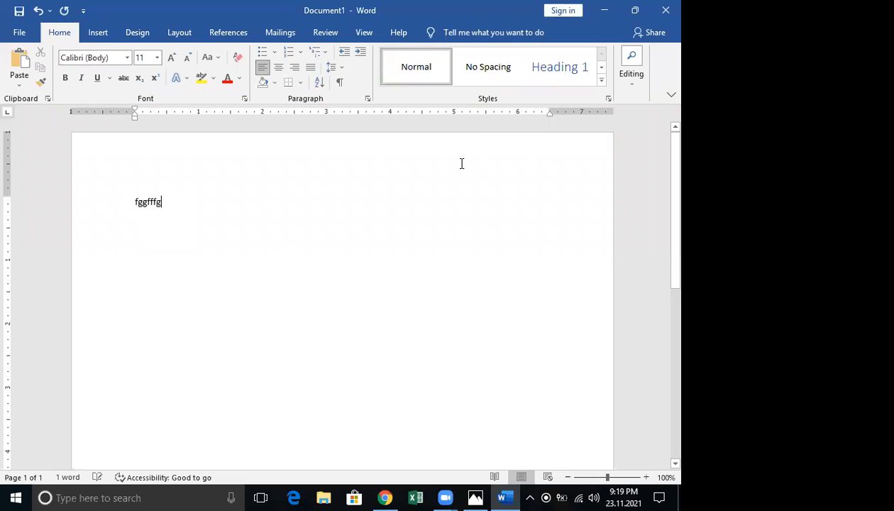
pyautogui.write('fggfggffg')
pyautogui.click(98, 33)
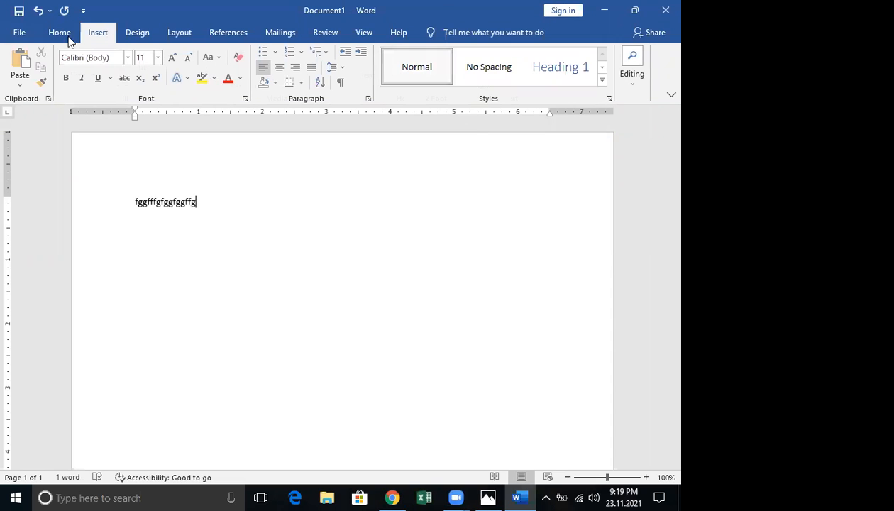
pyautogui.click(23, 86)
pyautogui.click(44, 121)
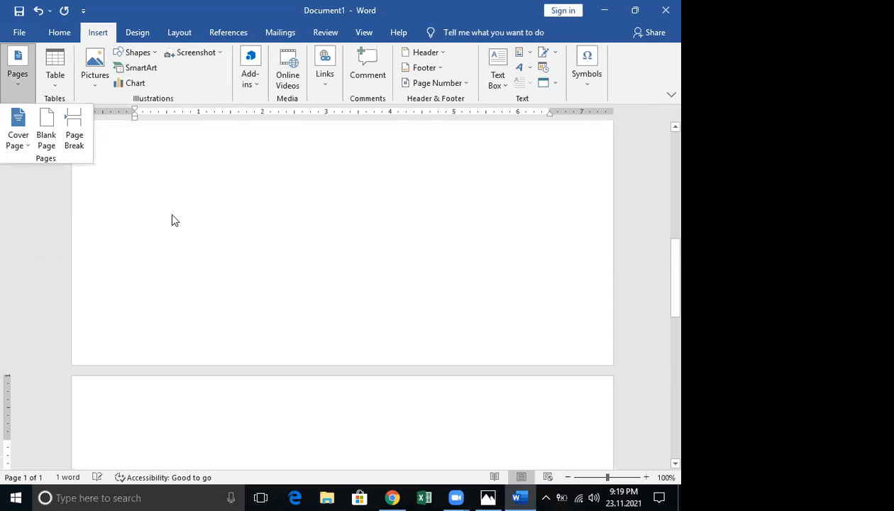
# Remove the newly added empty second page with Backspace
pyautogui.click(140, 280)
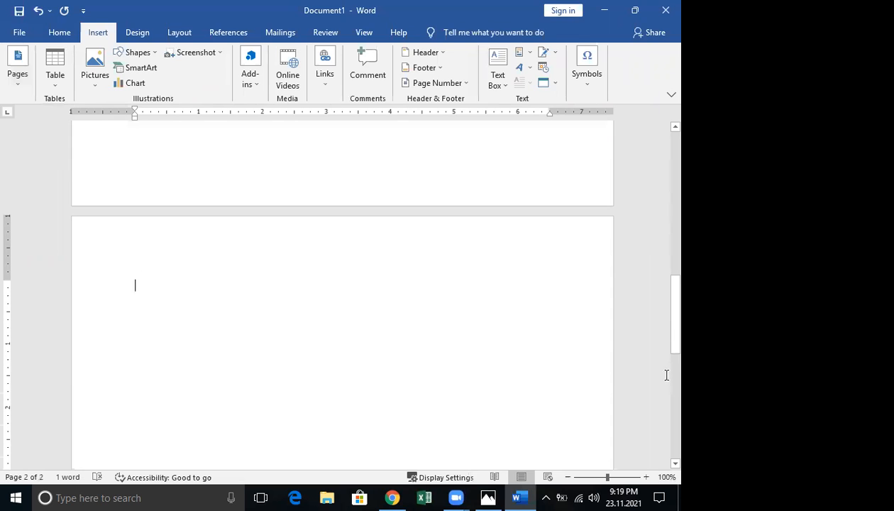
pyautogui.scroll(-3, 340, 291)
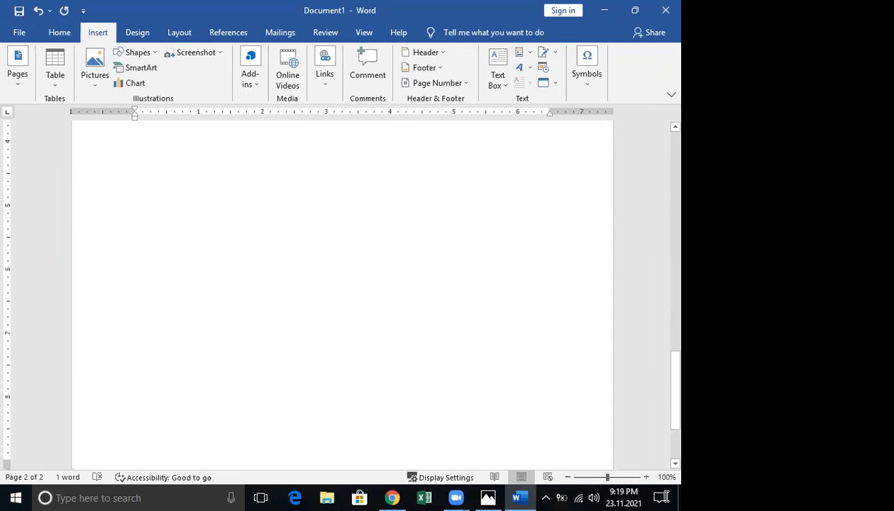
pyautogui.scroll(-2, 665, 497)
pyautogui.scroll(5, 660, 495)
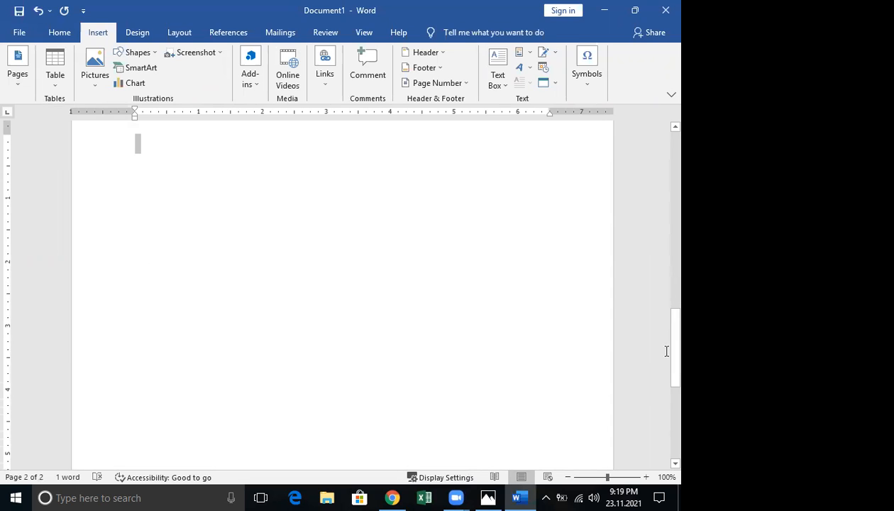
pyautogui.scroll(-5, 656, 490)
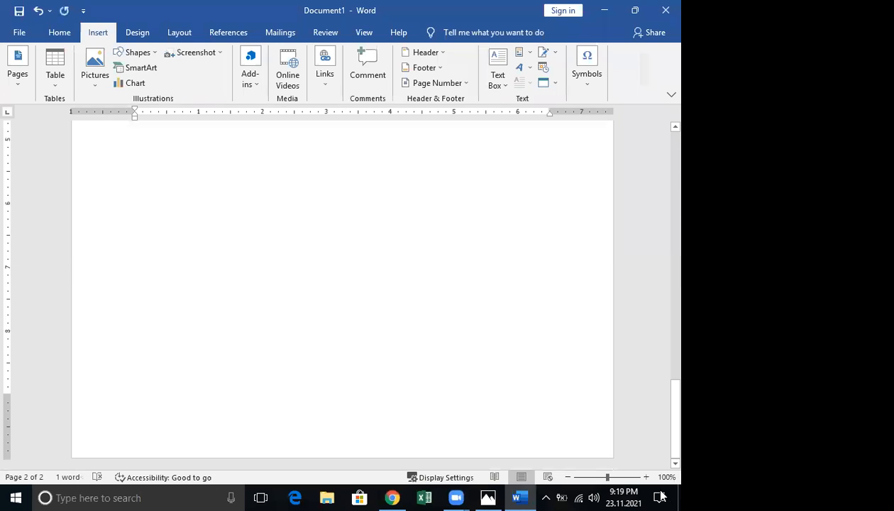
pyautogui.scroll(5, 660, 496)
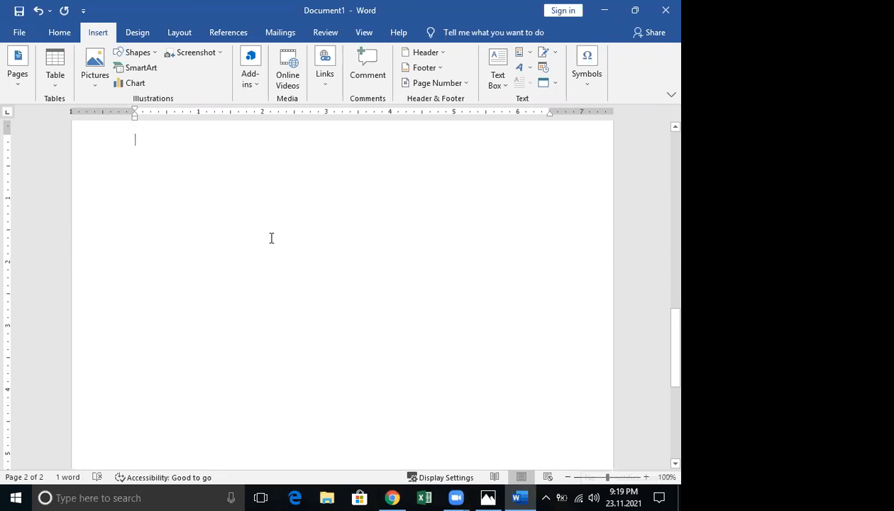
pyautogui.scroll(4, 270, 237)
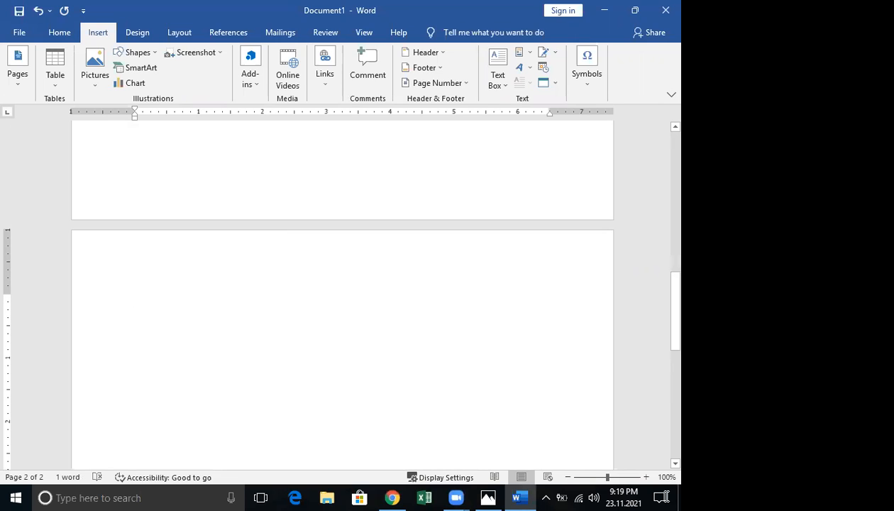
pyautogui.scroll(-10, 341, 291)
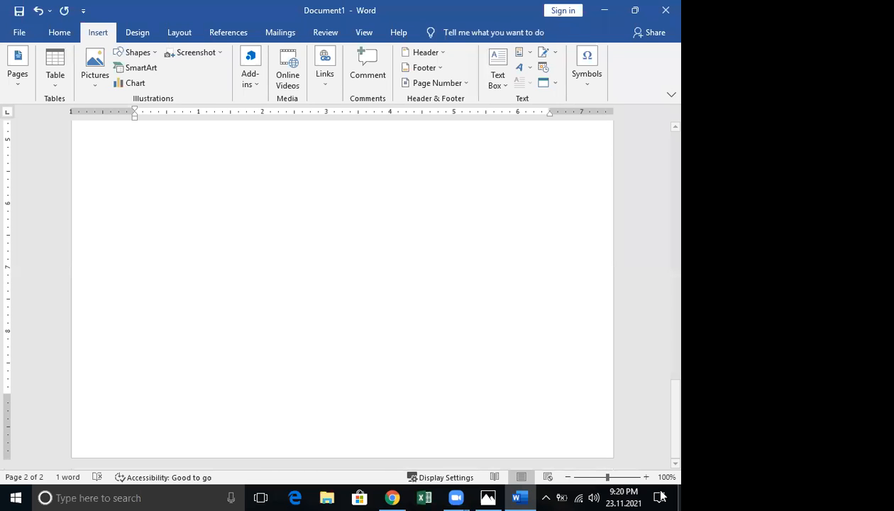
pyautogui.press('BackSpace')
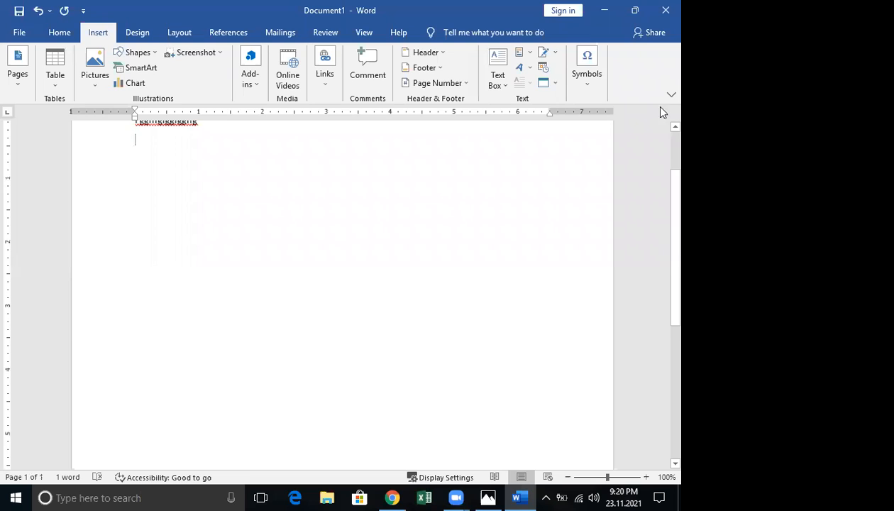
# Insert a blank page after the sample text again
pyautogui.scroll(2, 409, 178)
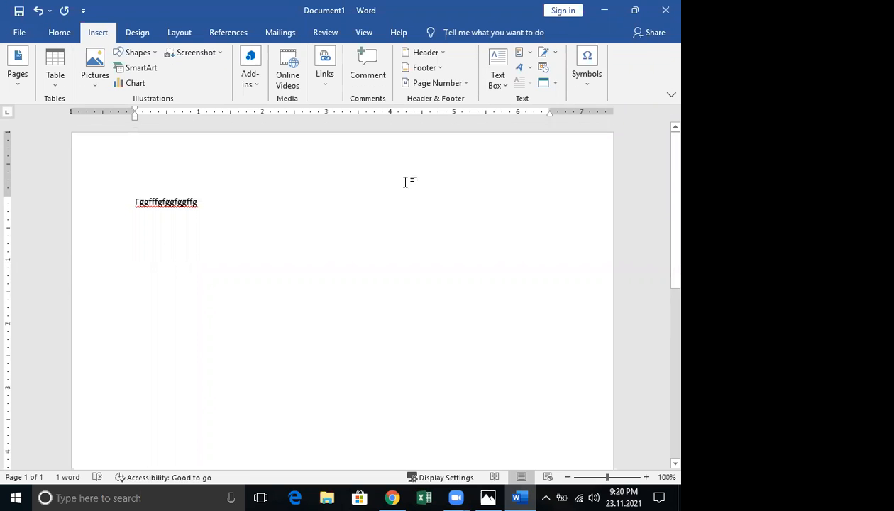
pyautogui.scroll(-8, 404, 183)
pyautogui.scroll(8, 404, 185)
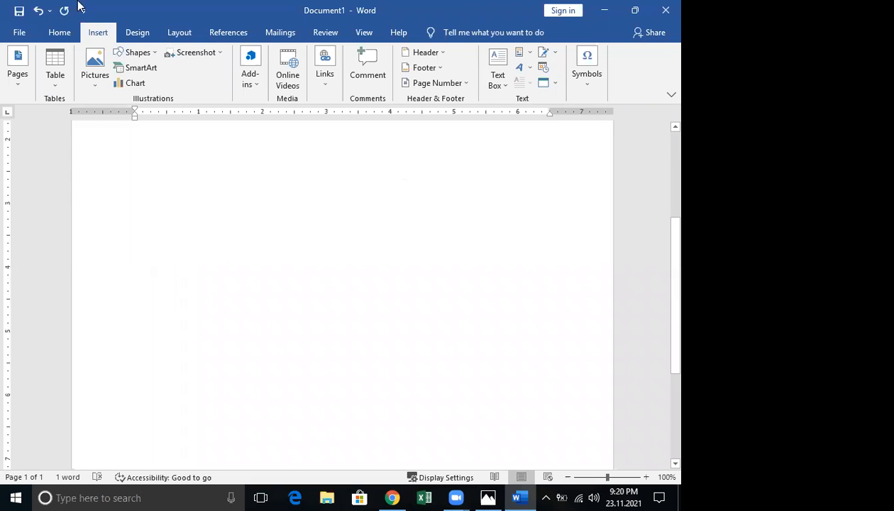
pyautogui.click(19, 82)
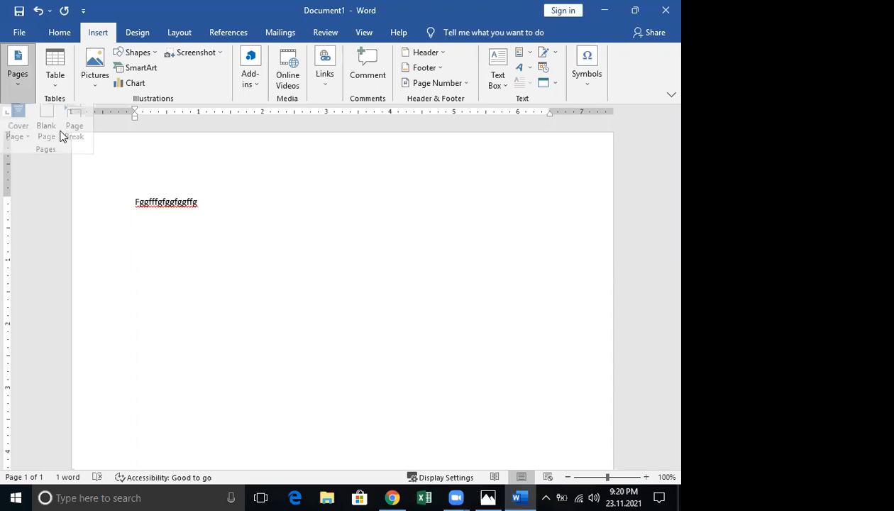
pyautogui.scroll(-3, 159, 305)
pyautogui.click(156, 301)
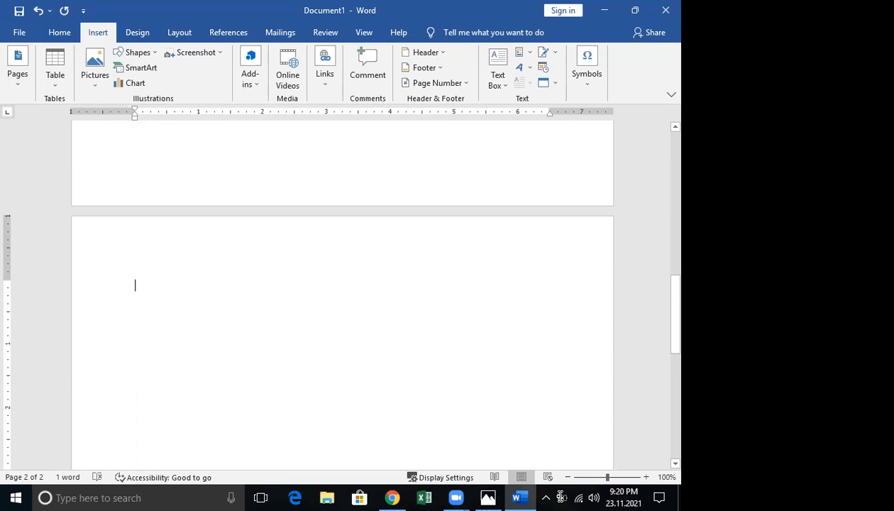
pyautogui.scroll(-8, 560, 493)
pyautogui.scroll(5, 563, 495)
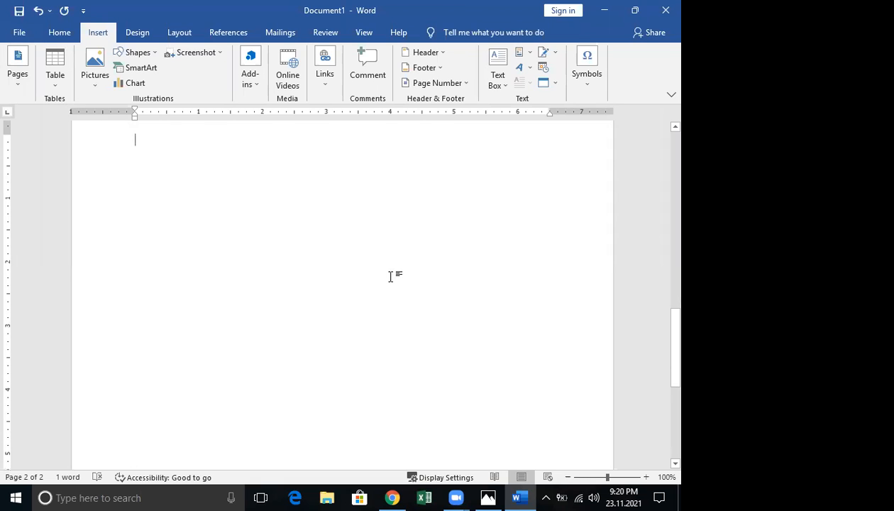
pyautogui.scroll(5, 390, 276)
pyautogui.scroll(5, 385, 275)
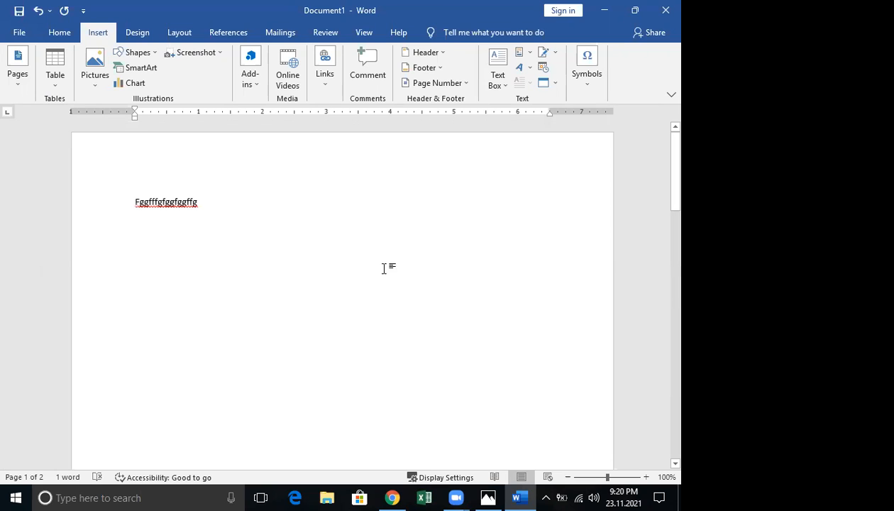
pyautogui.scroll(-10, 383, 268)
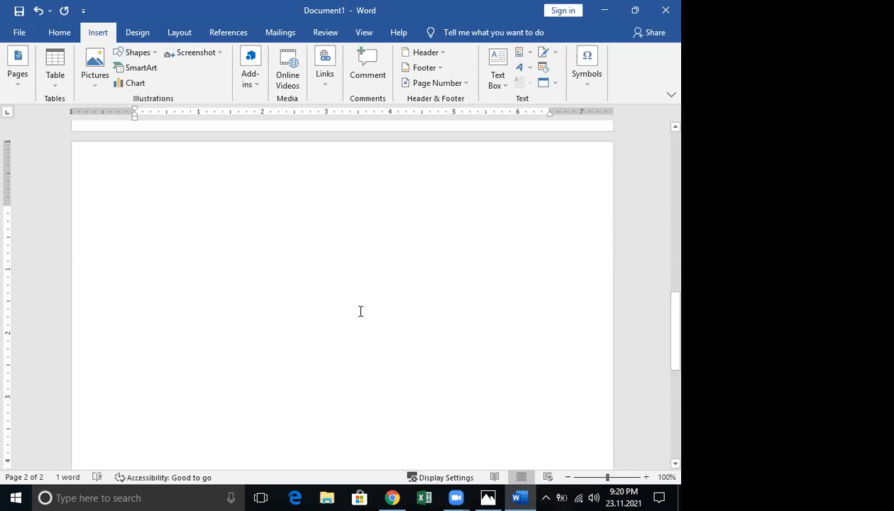
pyautogui.scroll(-2, 572, 365)
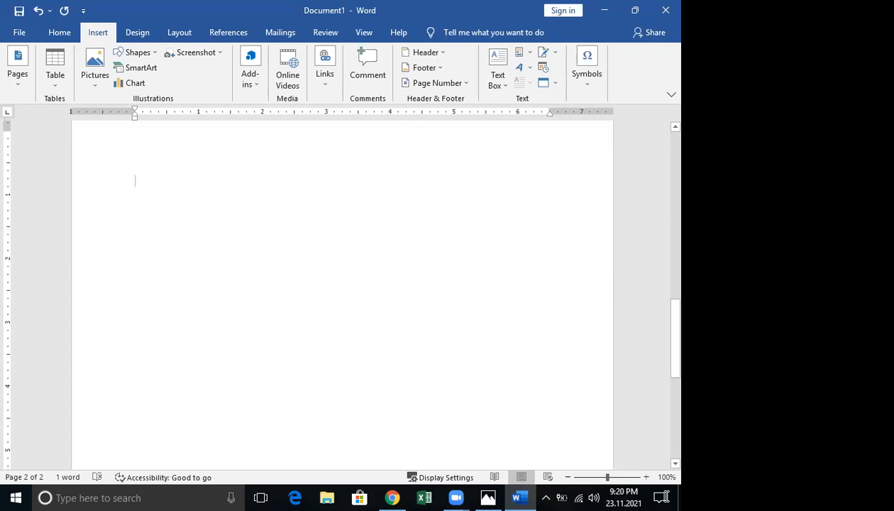
pyautogui.scroll(-5, 572, 365)
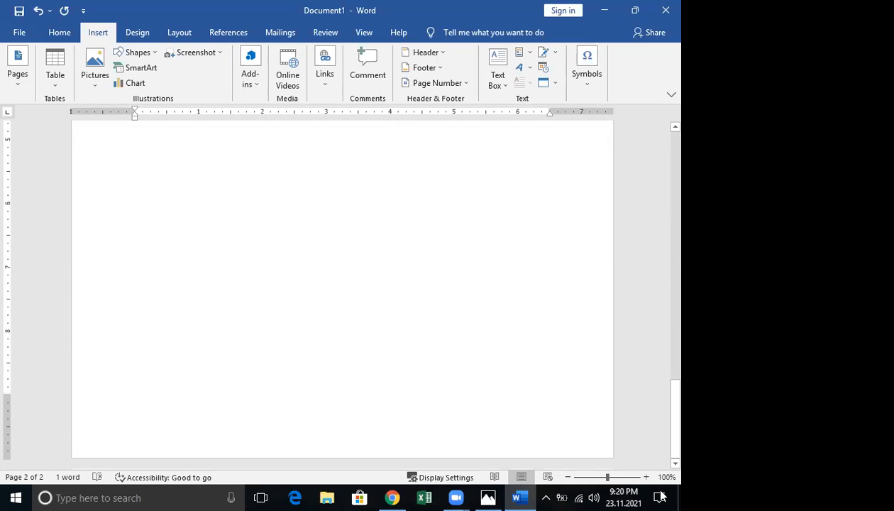
pyautogui.scroll(6, 660, 496)
# Select and clear the empty paragraphs at the top of page 2
pyautogui.moveTo(537, 300); pyautogui.dragTo(679, 414)
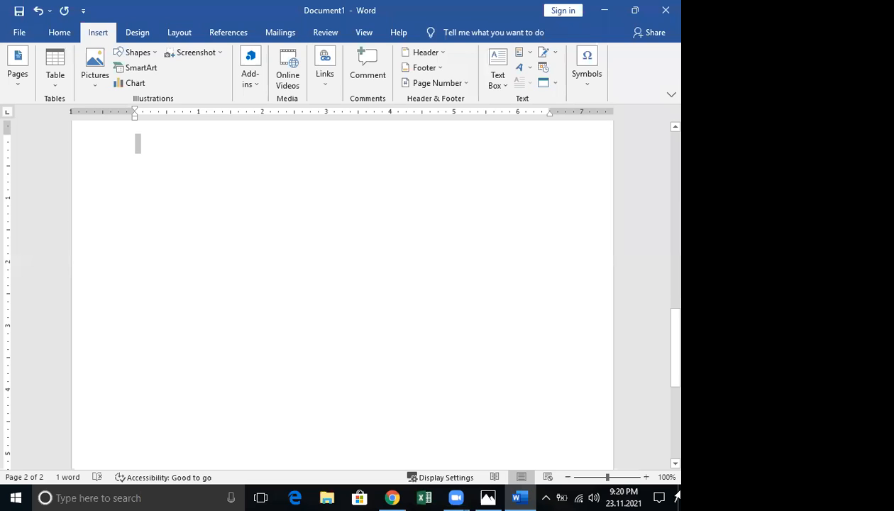
pyautogui.scroll(-5, 678, 497)
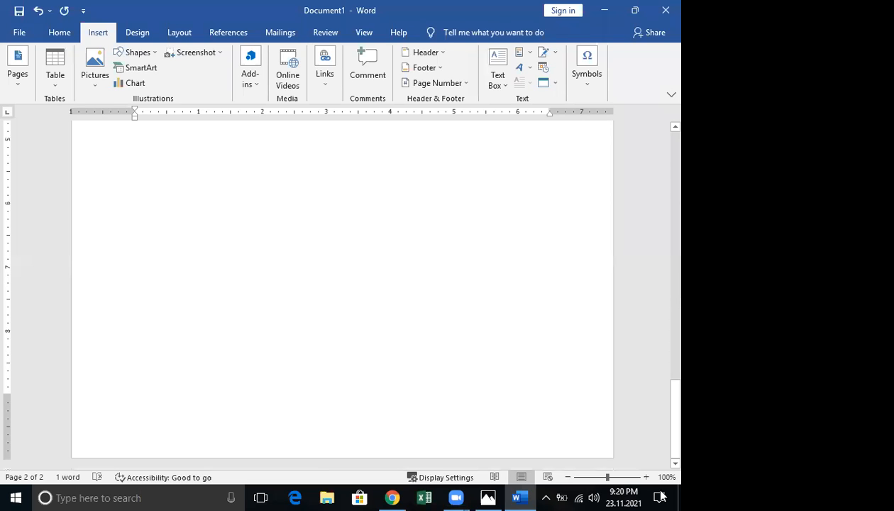
pyautogui.press('BackSpace')
pyautogui.press('Return')
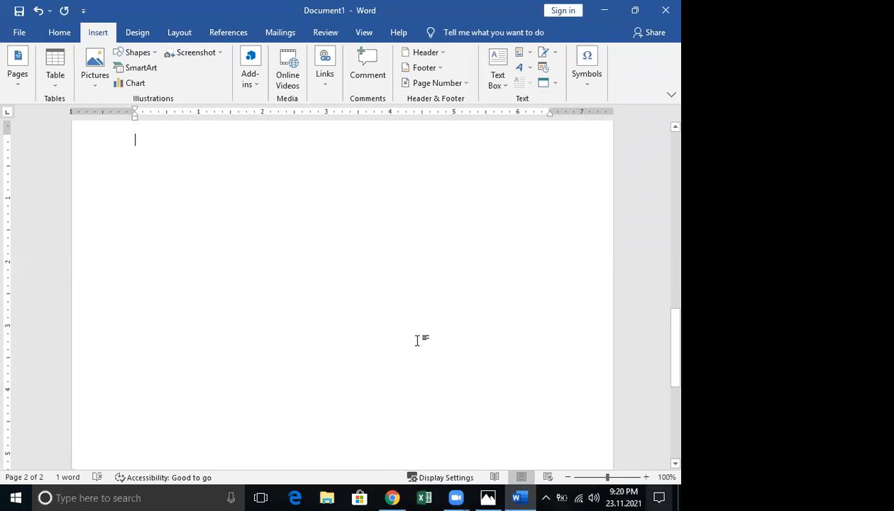
pyautogui.scroll(4, 164, 295)
pyautogui.moveTo(582, 410); pyautogui.dragTo(661, 495)
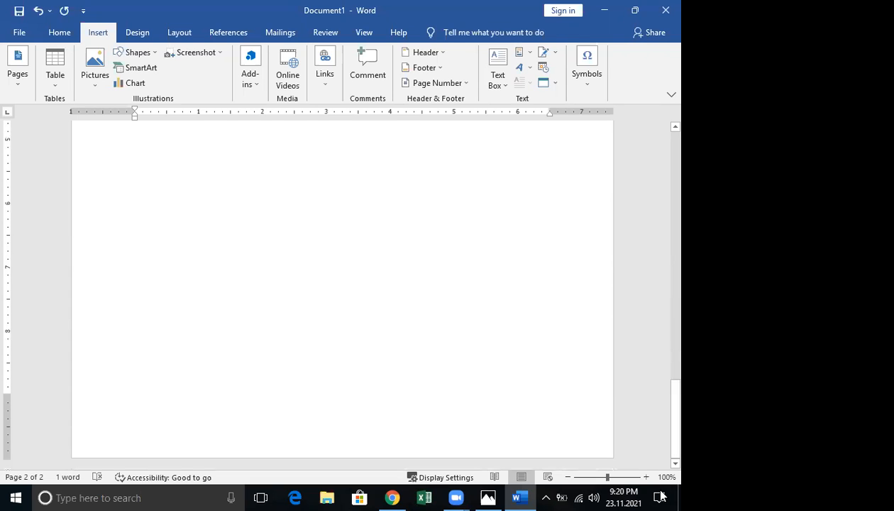
pyautogui.scroll(8, 661, 496)
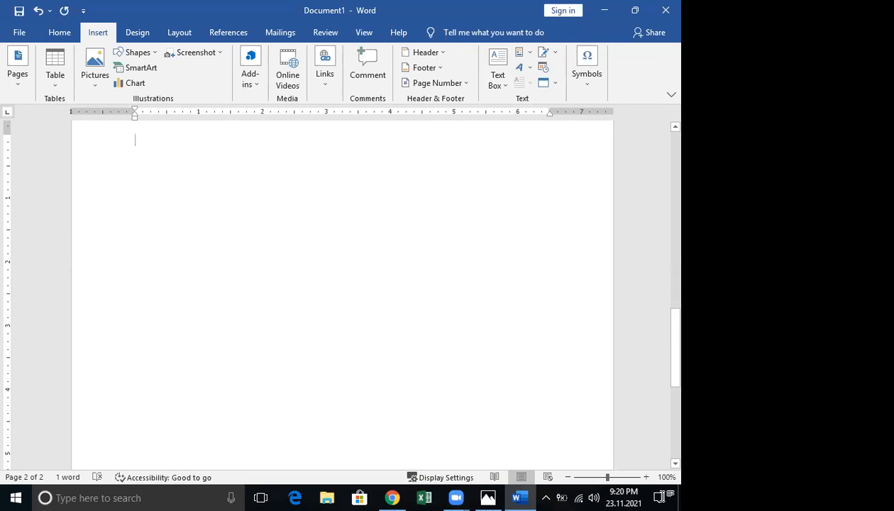
pyautogui.scroll(5, 122, 190)
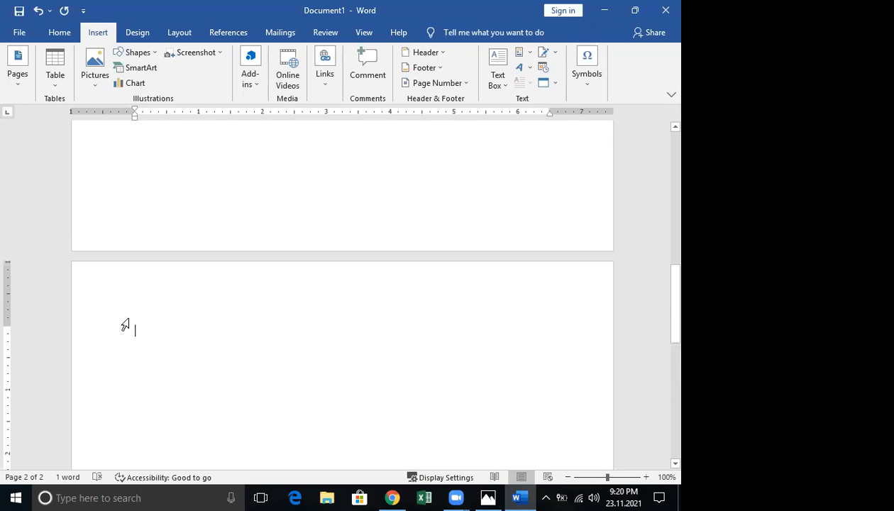
pyautogui.moveTo(539, 396)
pyautogui.mouseDown()
pyautogui.moveTo(678, 492)
pyautogui.moveTo(659, 496)
pyautogui.mouseUp()
pyautogui.press('BackSpace')
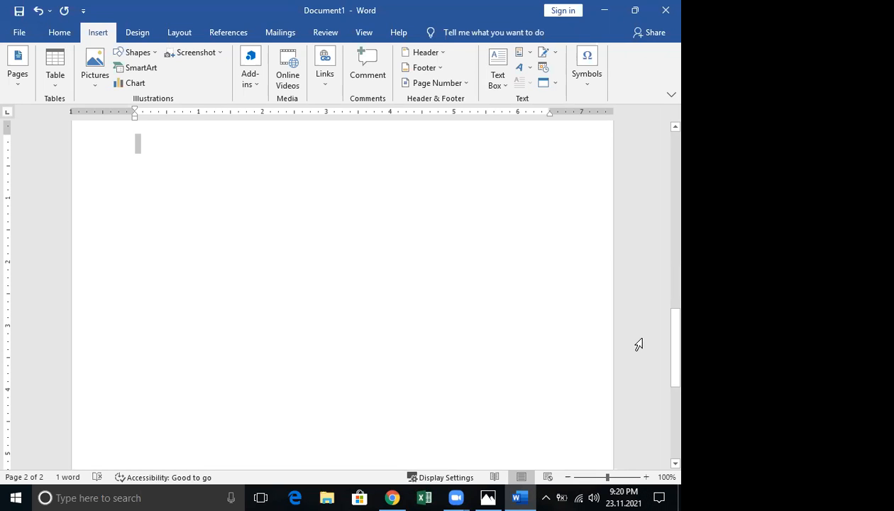
pyautogui.scroll(-1, 624, 340)
pyautogui.scroll(-1, 623, 339)
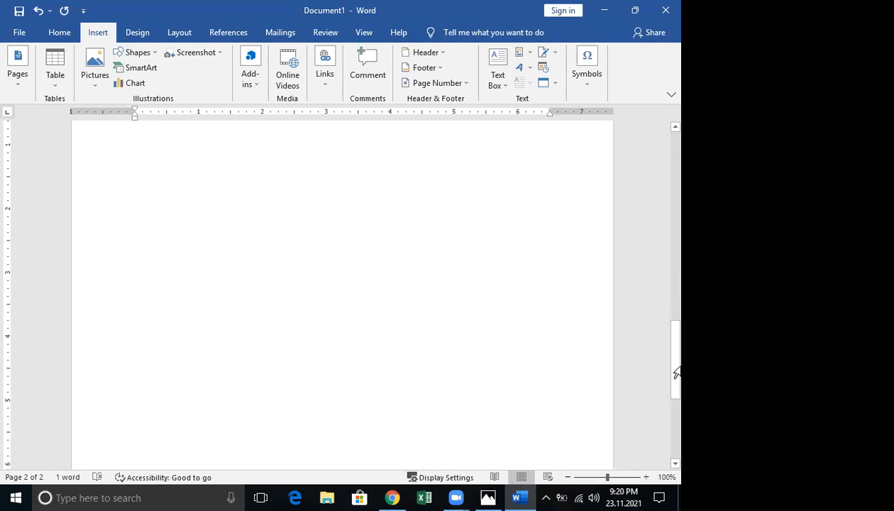
pyautogui.moveTo(660, 353); pyautogui.dragTo(661, 180)
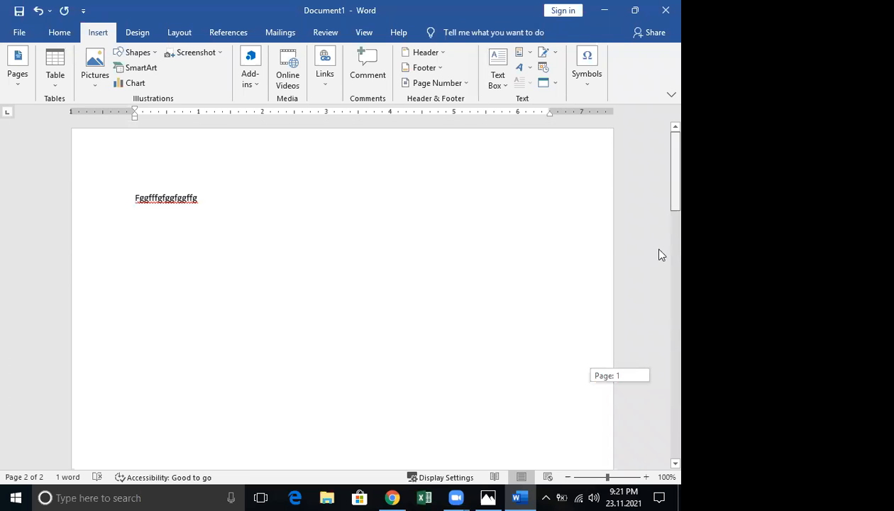
# Delete the empty second page with Backspace
pyautogui.press('Delete')
pyautogui.click(153, 348)
pyautogui.press('BackSpace')
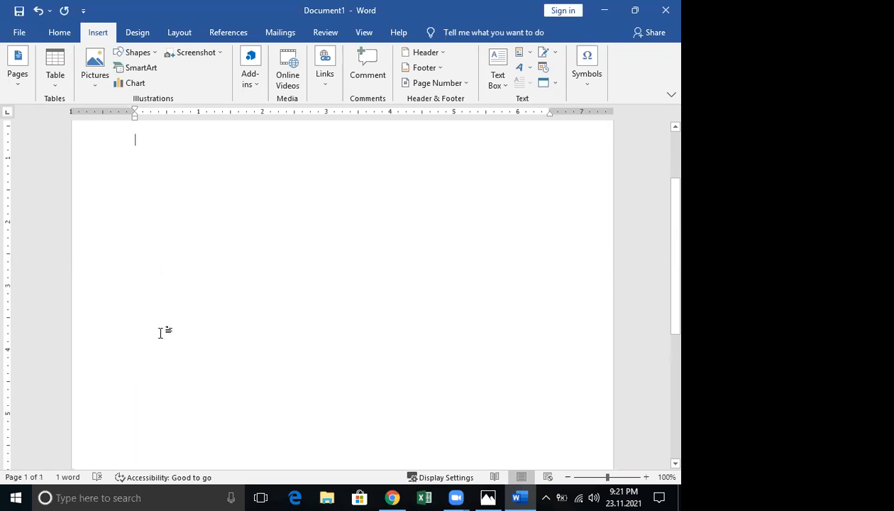
pyautogui.scroll(2, 160, 333)
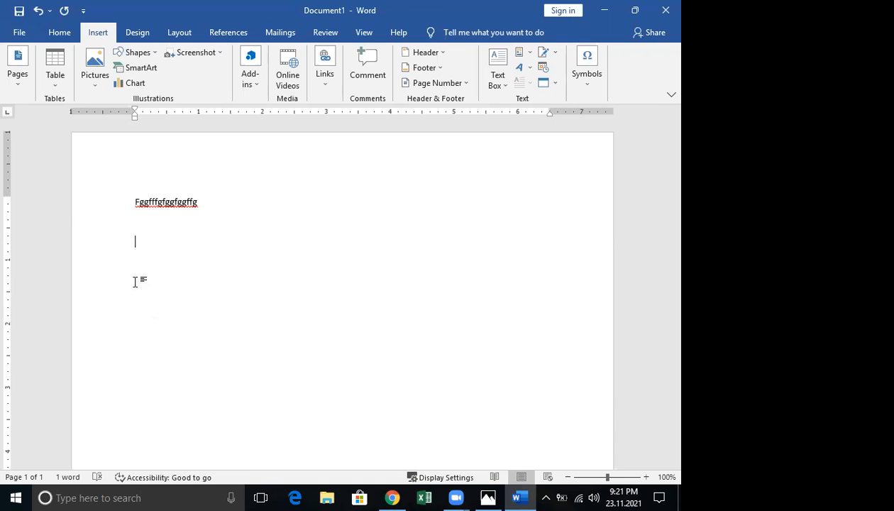
# Insert a 2-column, 5-row table below the sample text and select its last row
pyautogui.click(55, 67)
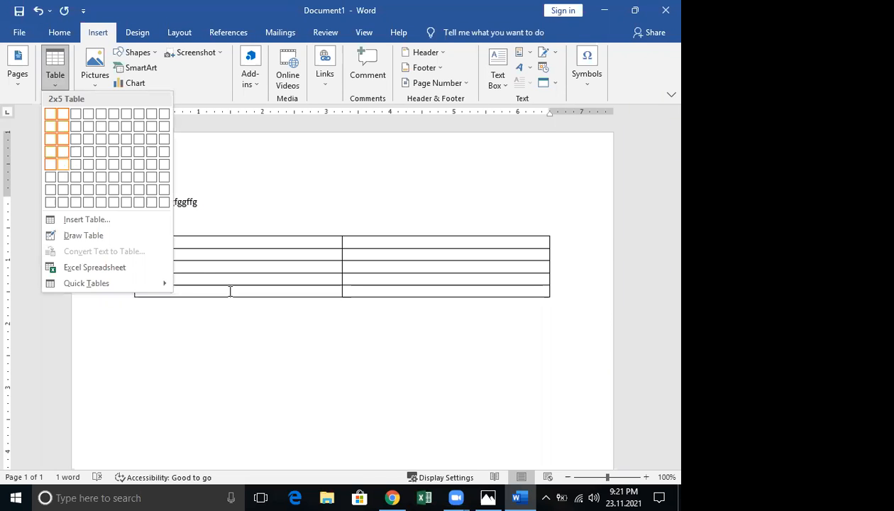
pyautogui.moveTo(363, 300); pyautogui.dragTo(410, 289)
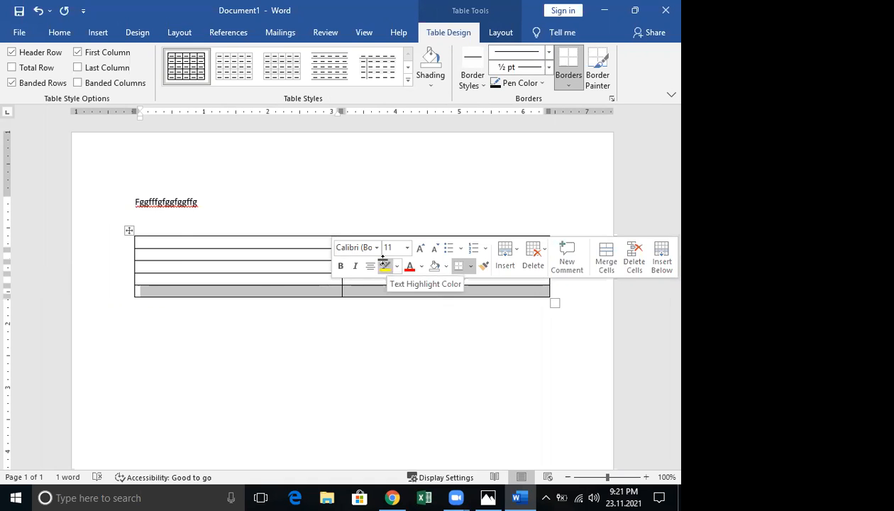
pyautogui.click(260, 290)
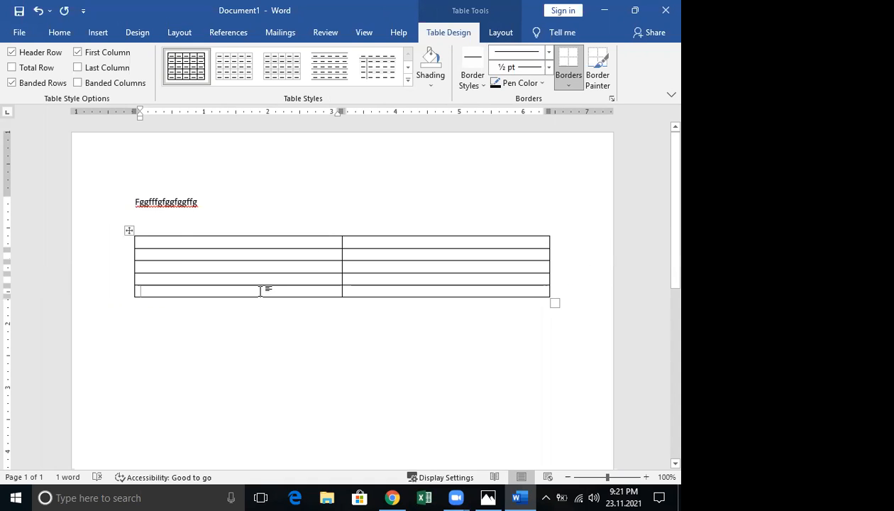
pyautogui.keyDown('shift'); pyautogui.click(366, 292); pyautogui.keyUp('shift')
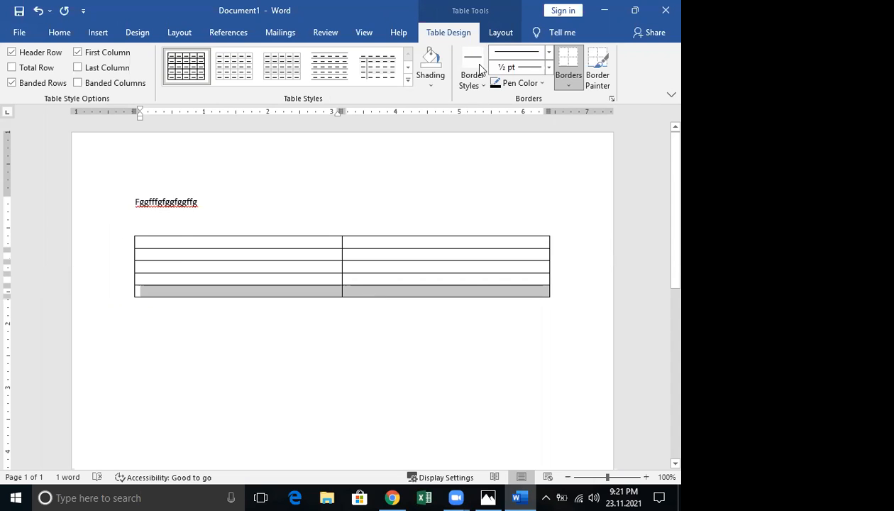
pyautogui.click(496, 31)
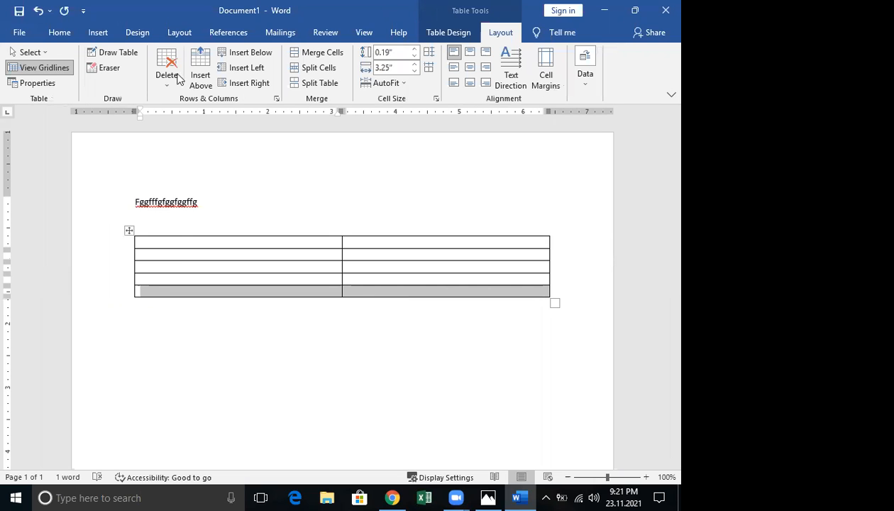
# Erase the bottom row's border, then draw new borders forming a taller cell under the left column
pyautogui.click(108, 68)
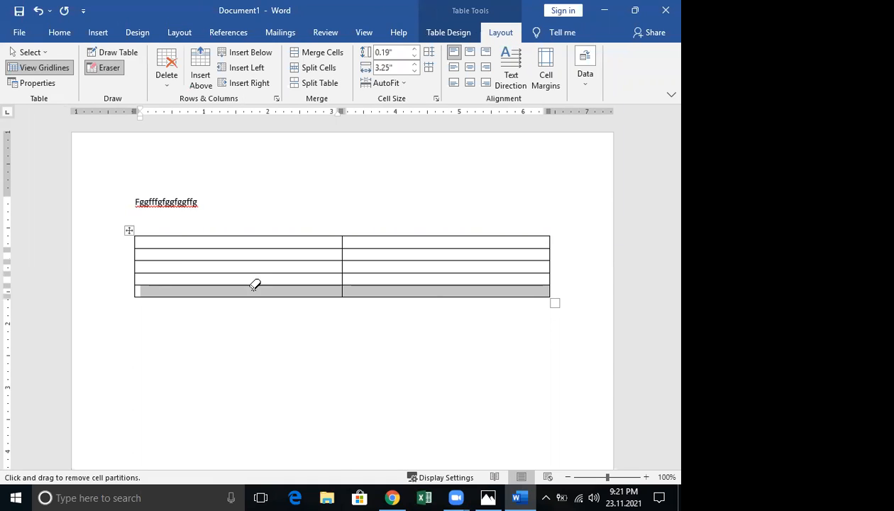
pyautogui.moveTo(251, 288)
pyautogui.mouseDown()
pyautogui.moveTo(432, 303)
pyautogui.moveTo(433, 295)
pyautogui.mouseUp()
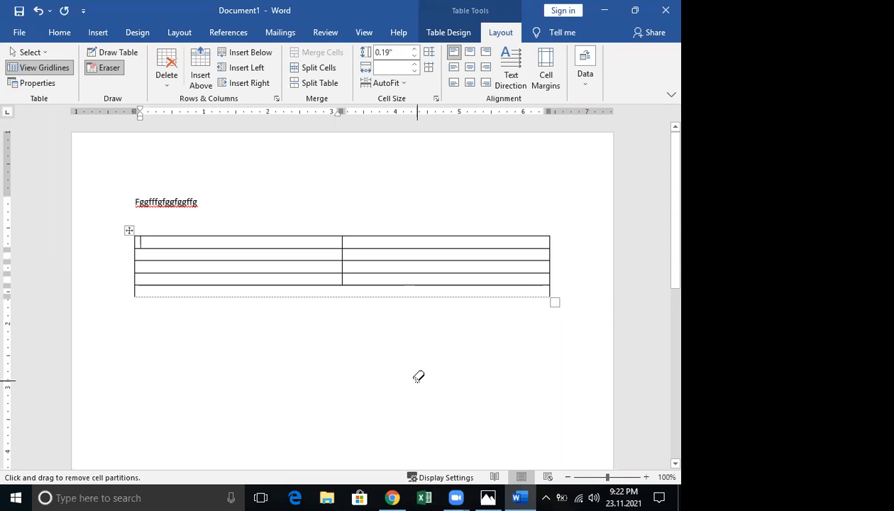
pyautogui.click(112, 52)
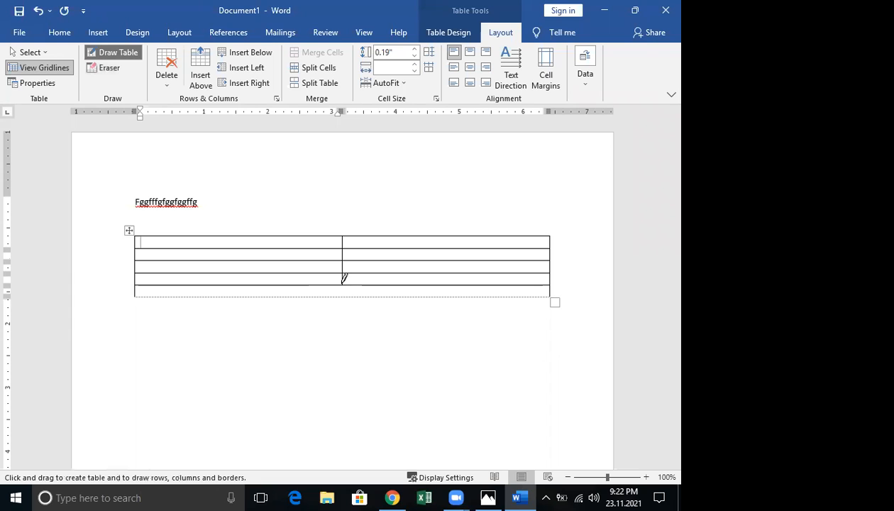
pyautogui.moveTo(333, 283); pyautogui.dragTo(344, 295)
pyautogui.moveTo(285, 285)
pyautogui.mouseDown()
pyautogui.moveTo(154, 284)
pyautogui.moveTo(183, 303)
pyautogui.mouseUp()
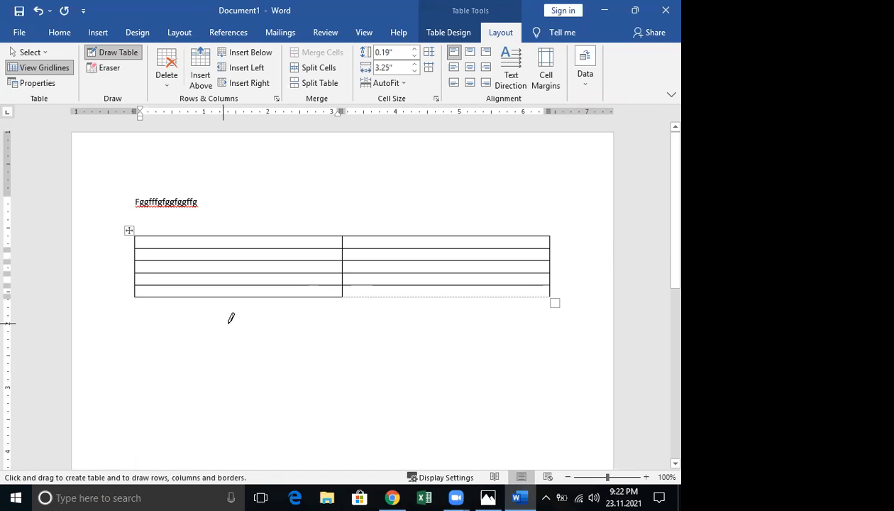
pyautogui.moveTo(339, 328)
pyautogui.mouseDown()
pyautogui.moveTo(100, 313)
pyautogui.moveTo(148, 324)
pyautogui.moveTo(137, 323)
pyautogui.mouseUp()
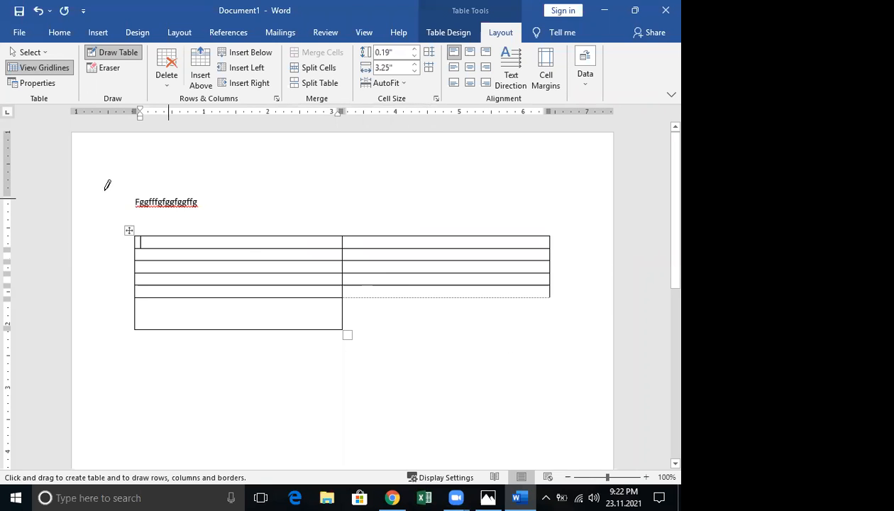
# Delete the table's entire fifth row through Delete Cells
pyautogui.press('Escape')
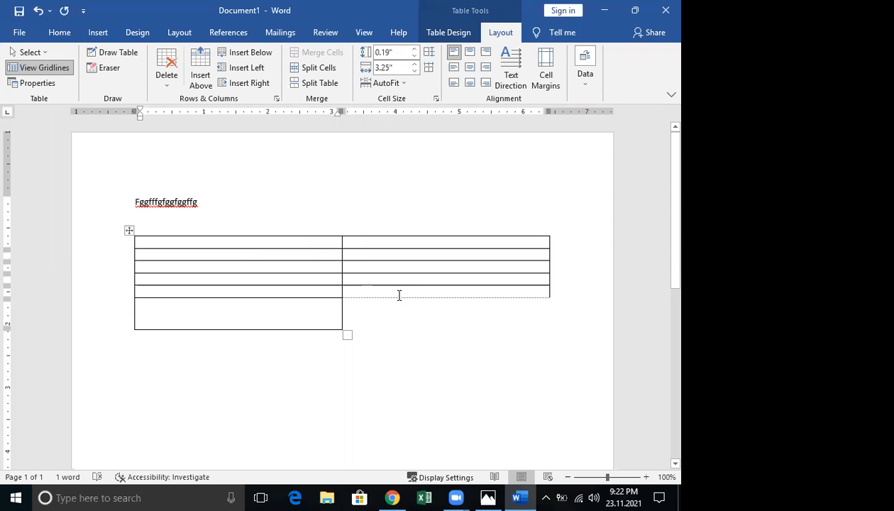
pyautogui.click(458, 294)
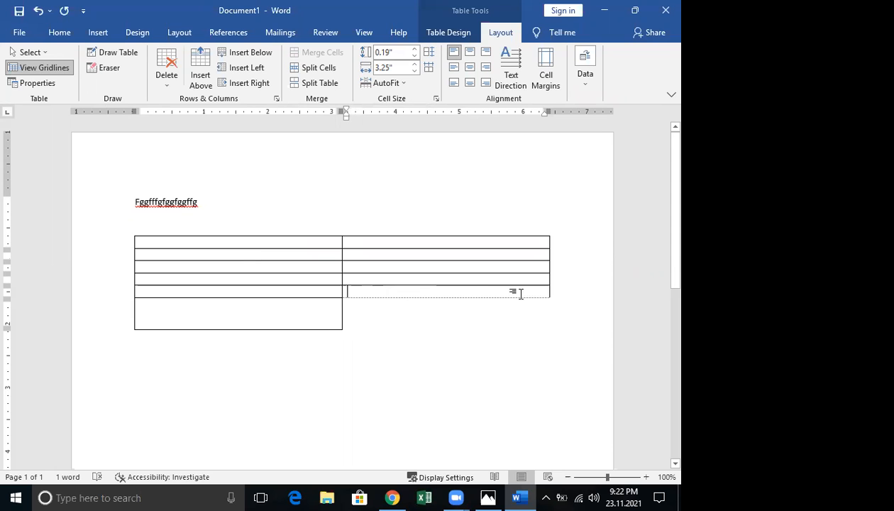
pyautogui.rightClick(522, 297)
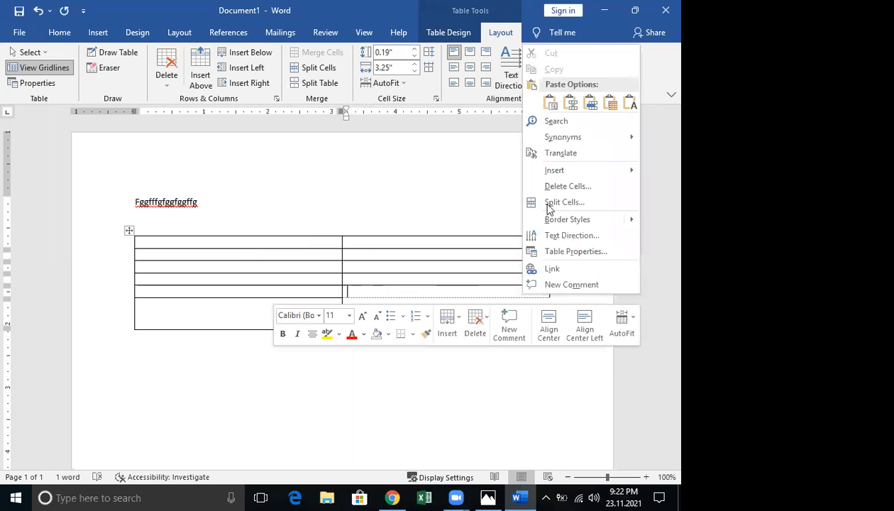
pyautogui.click(560, 186)
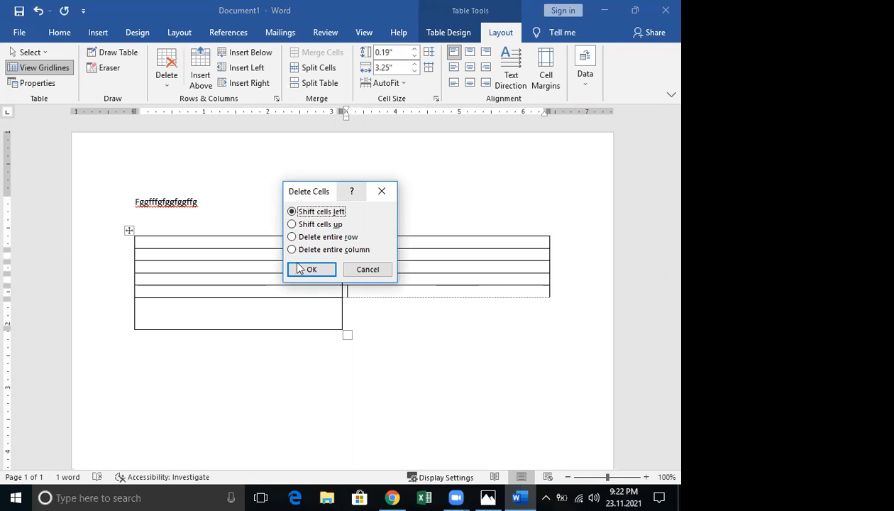
pyautogui.click(292, 238)
pyautogui.click(314, 268)
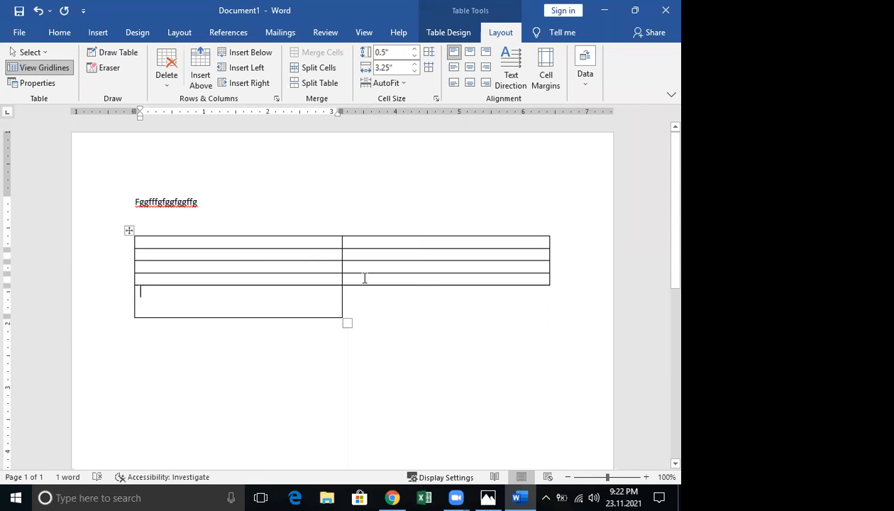
# Delete the fourth row's right cell
pyautogui.moveTo(504, 267); pyautogui.dragTo(446, 282)
pyautogui.rightClick(446, 283)
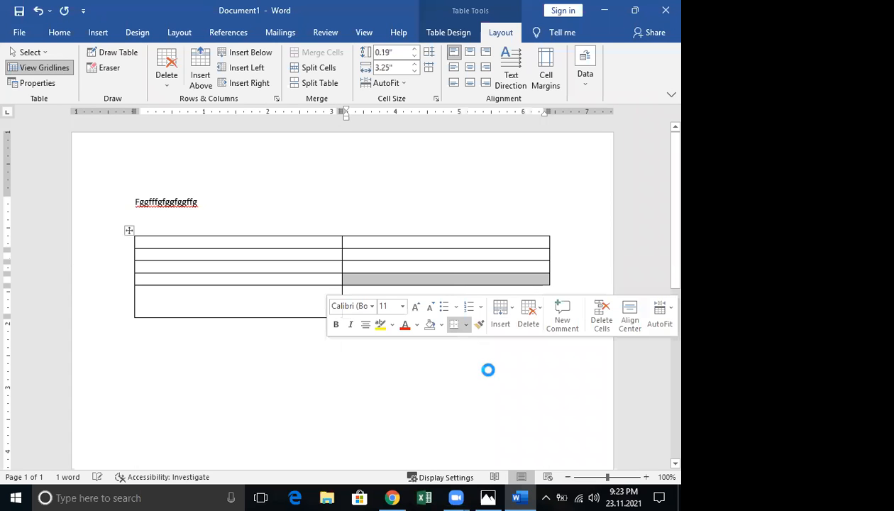
pyautogui.press('Return')
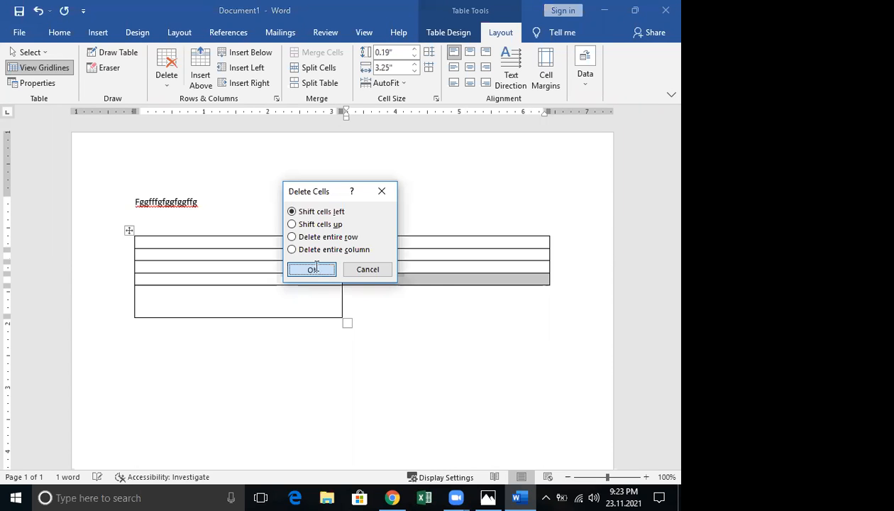
pyautogui.click(312, 269)
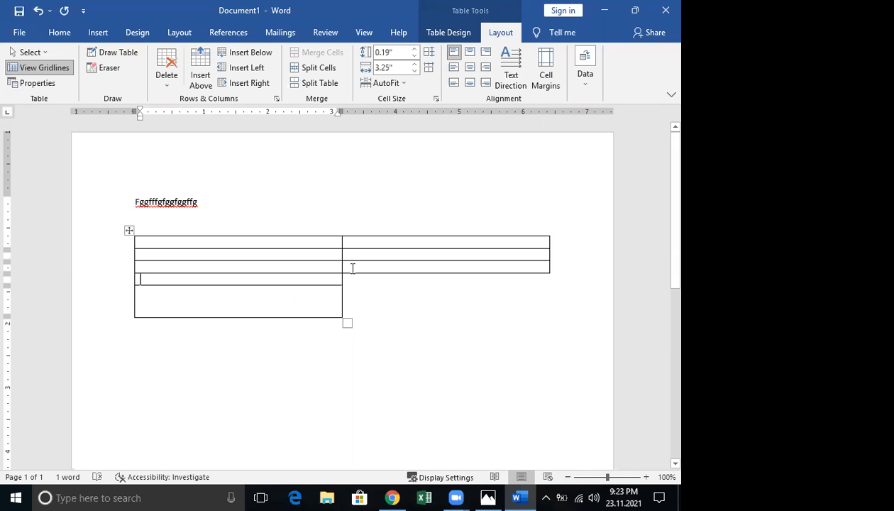
pyautogui.click(543, 268)
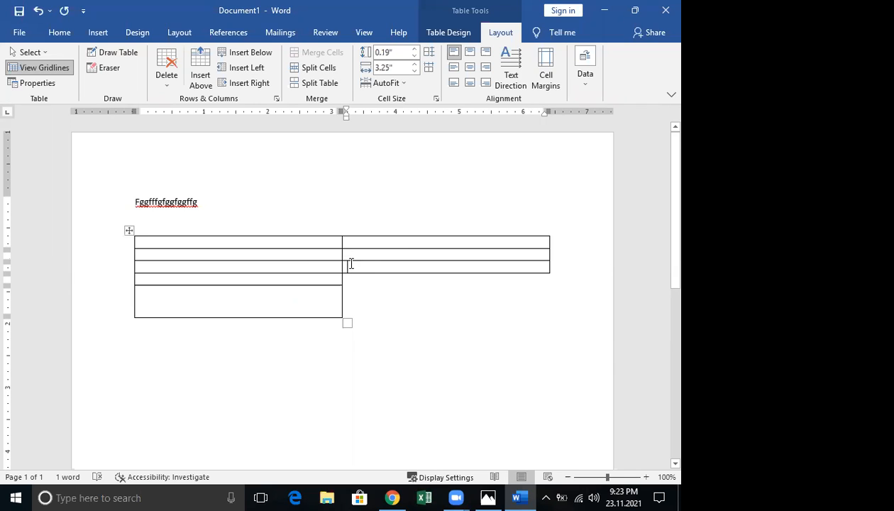
# Delete the third row's right cell
pyautogui.moveTo(350, 264)
pyautogui.mouseDown()
pyautogui.moveTo(557, 265)
pyautogui.moveTo(515, 273)
pyautogui.mouseUp()
pyautogui.rightClick(541, 360)
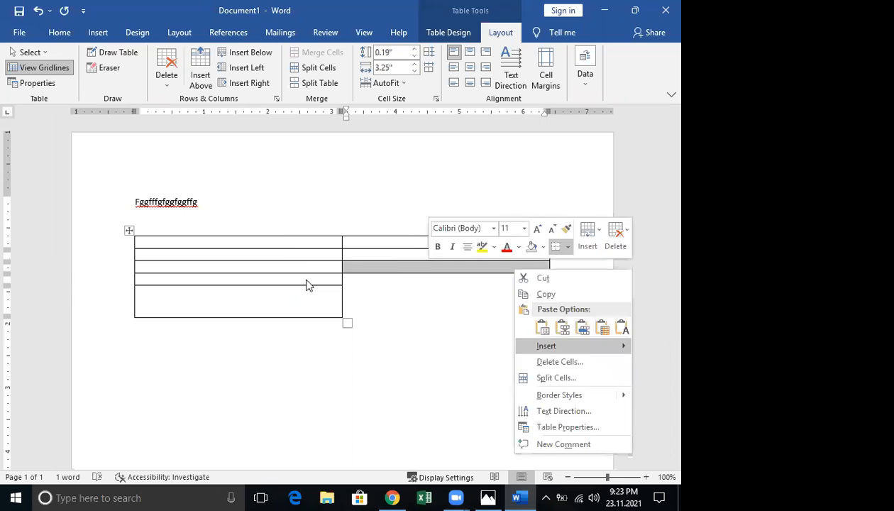
pyautogui.press('d')
pyautogui.click(308, 268)
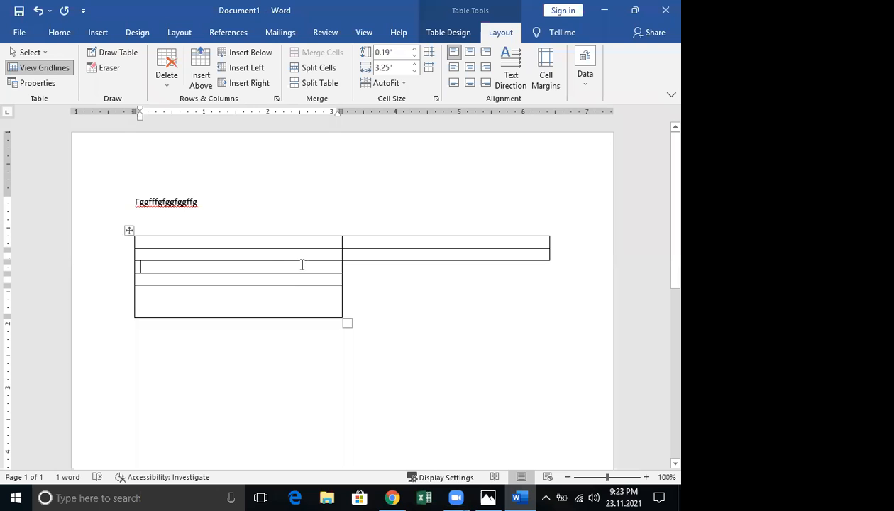
# Insert rows below row 3, then undo back to the original five-row table
pyautogui.click(356, 267)
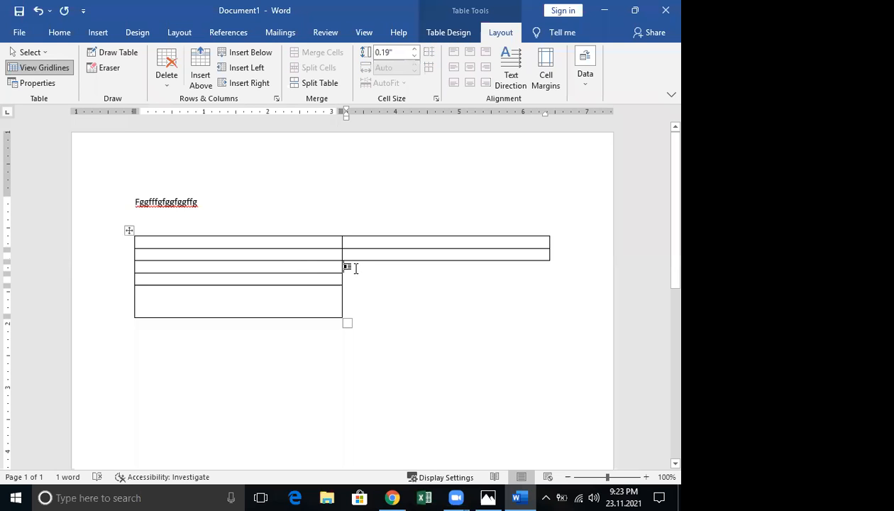
pyautogui.click(243, 60)
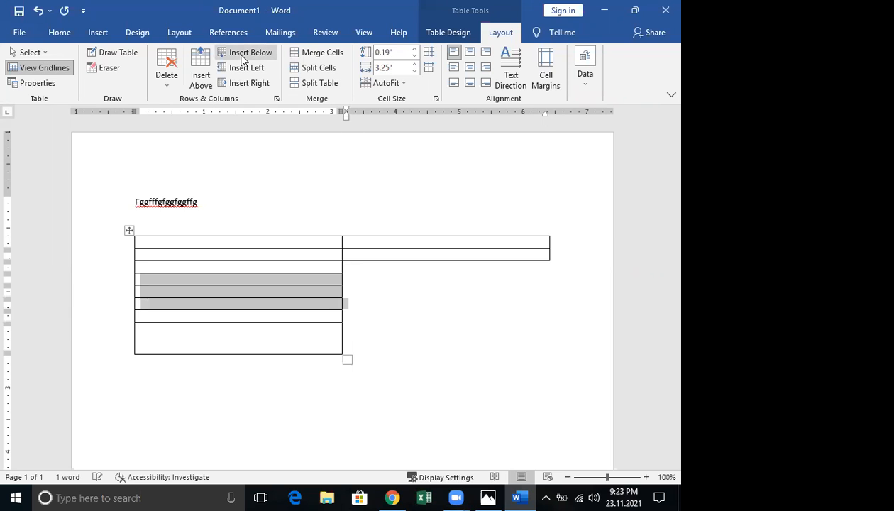
pyautogui.click(149, 305)
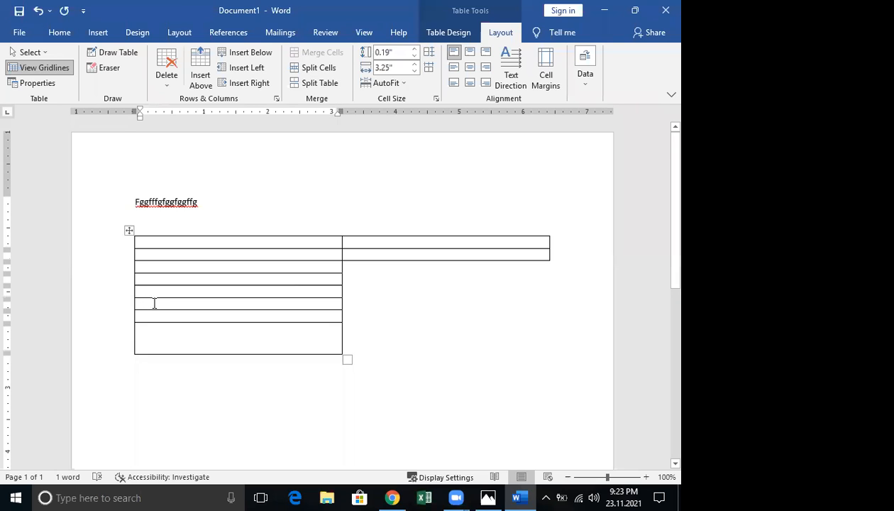
pyautogui.hotkey('ctrl', 'z')
pyautogui.hotkey('ctrl', 'z')
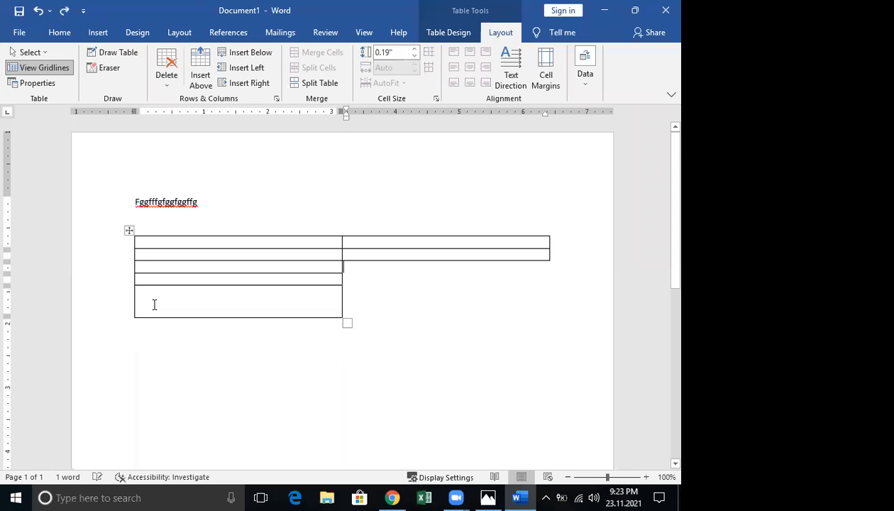
pyautogui.hotkey('ctrl', 'z')
pyautogui.hotkey('ctrl', 'z')
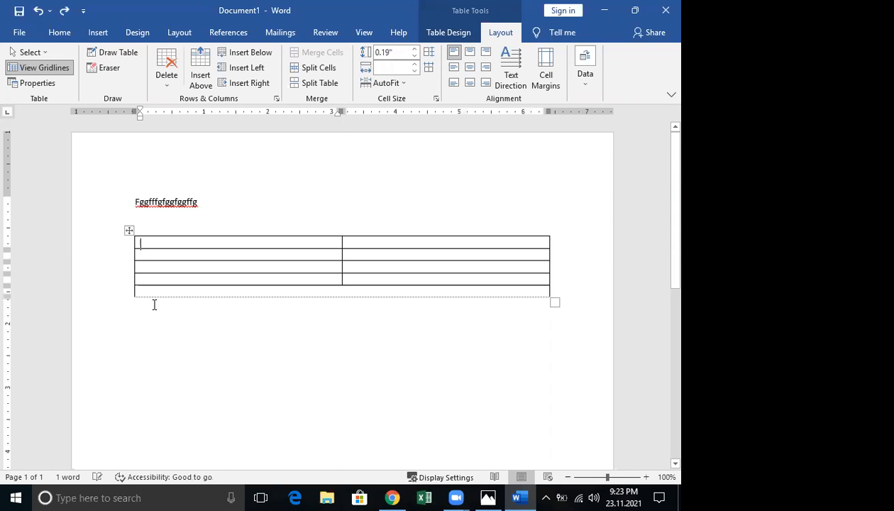
pyautogui.hotkey('ctrl', 'y')
# Select the left cell of the table's last row
pyautogui.click(286, 335)
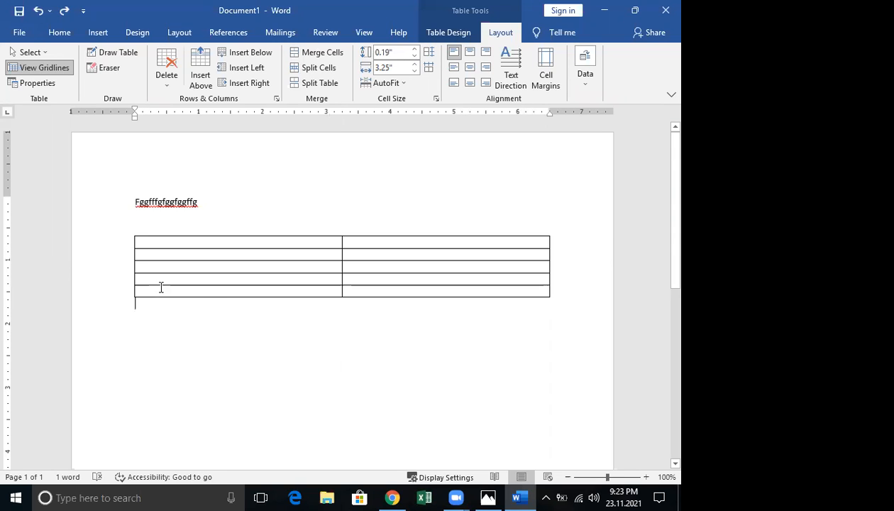
pyautogui.moveTo(178, 278); pyautogui.dragTo(179, 300)
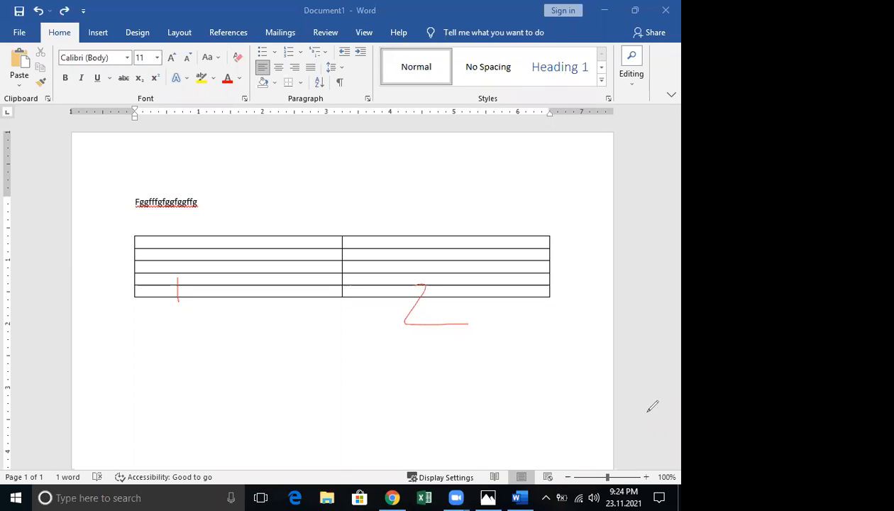
pyautogui.click(585, 162)
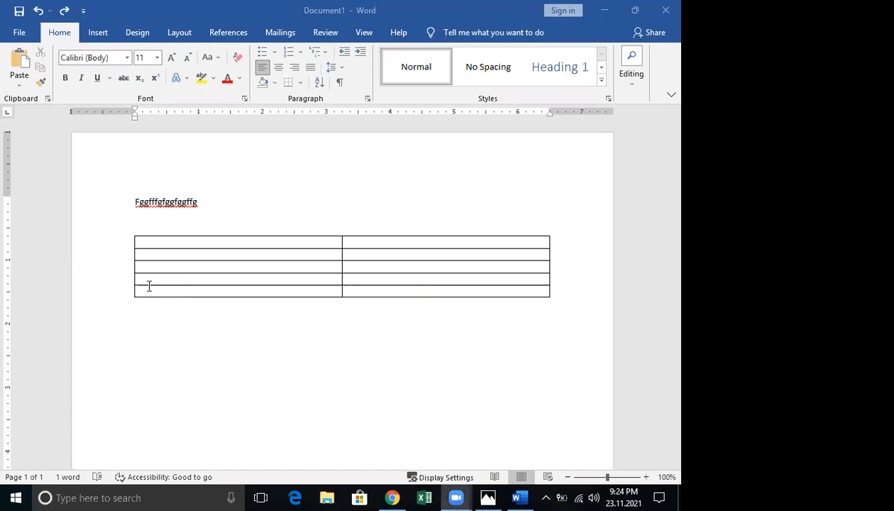
pyautogui.click(148, 285)
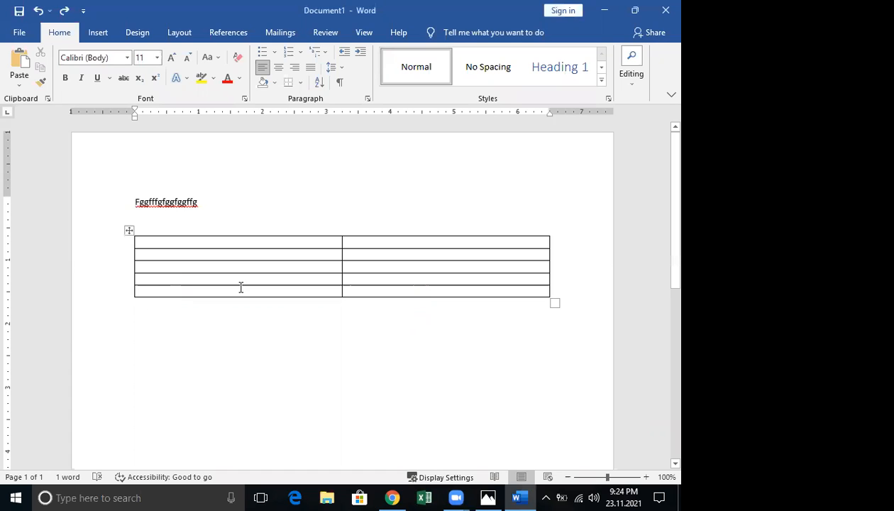
pyautogui.moveTo(309, 299); pyautogui.dragTo(327, 295)
pyautogui.click(328, 295)
pyautogui.doubleClick(329, 290)
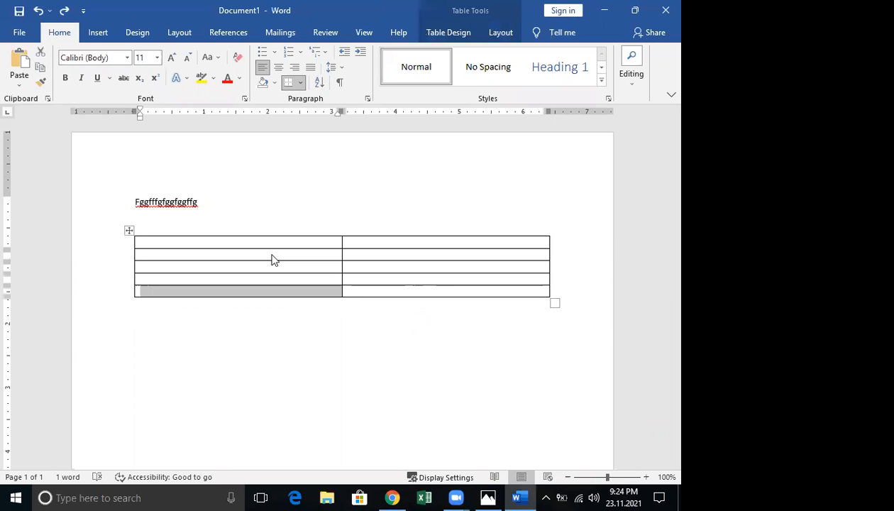
pyautogui.click(154, 288)
pyautogui.click(143, 295)
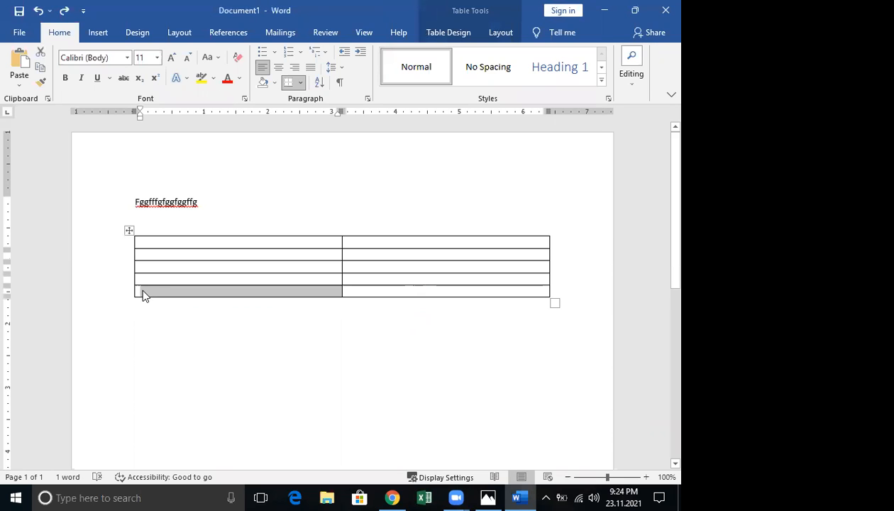
pyautogui.rightClick(142, 292)
pyautogui.click(185, 384)
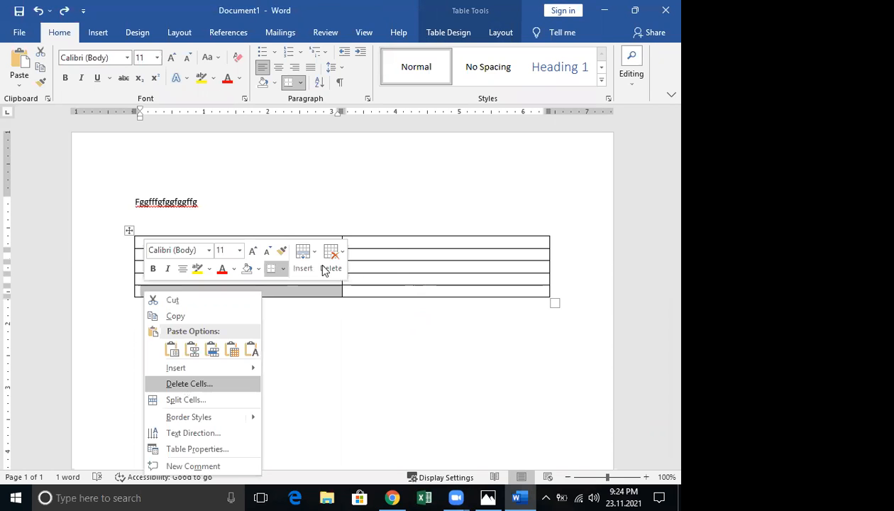
pyautogui.click(324, 268)
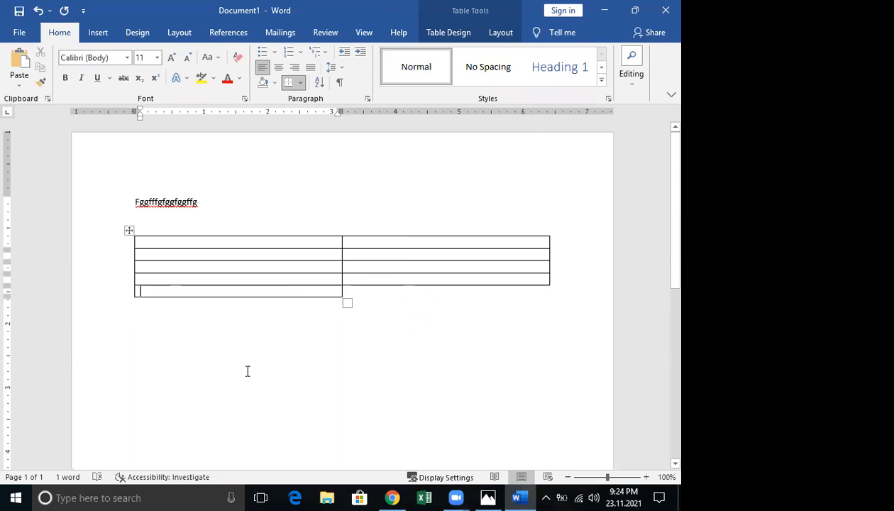
pyautogui.hotkey('ctrl', 'z')
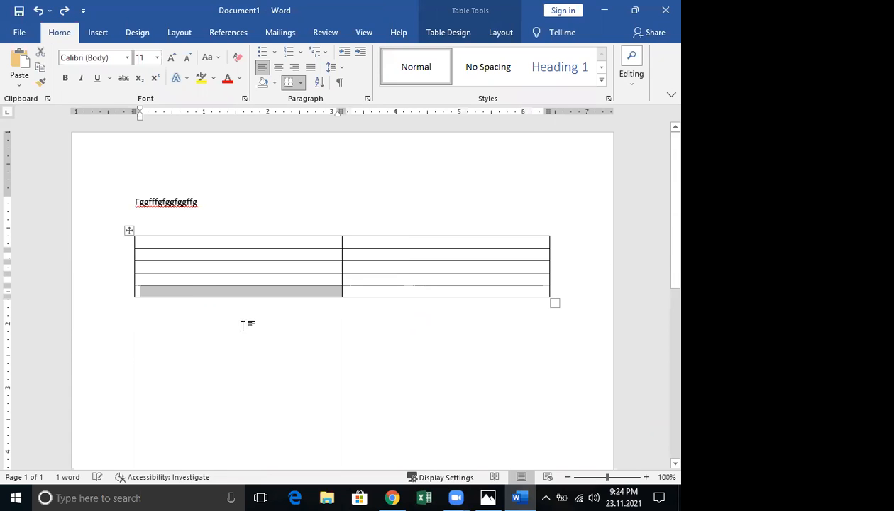
pyautogui.rightClick(175, 296)
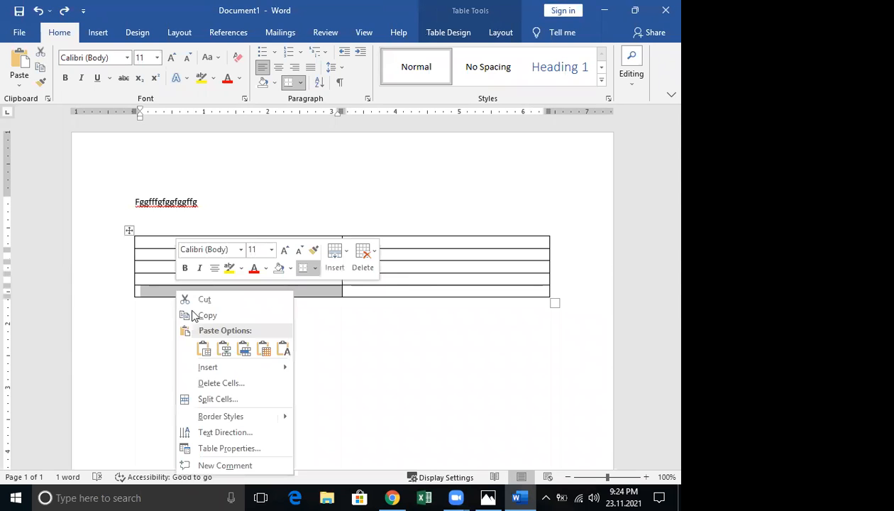
pyautogui.click(225, 384)
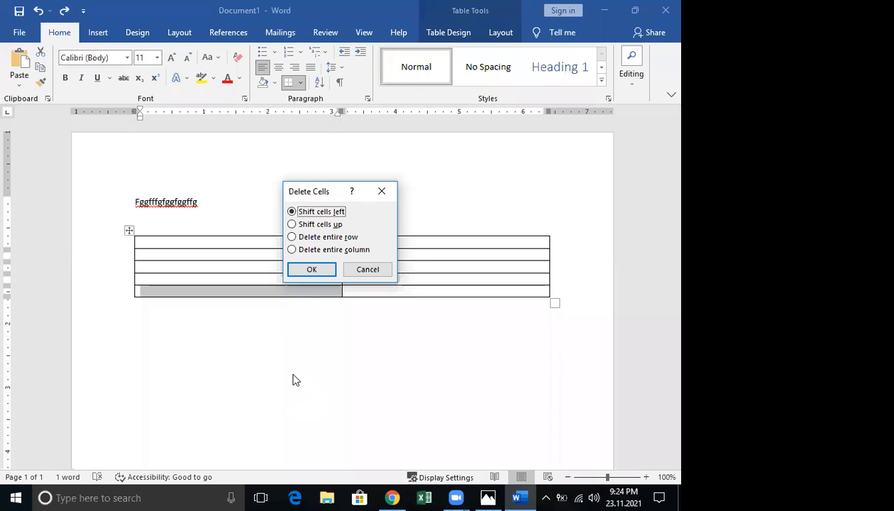
pyautogui.click(294, 225)
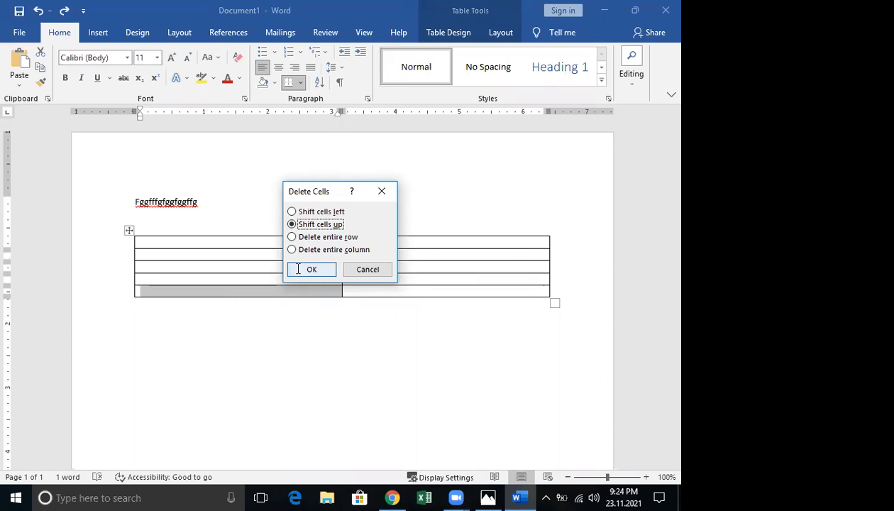
pyautogui.click(310, 270)
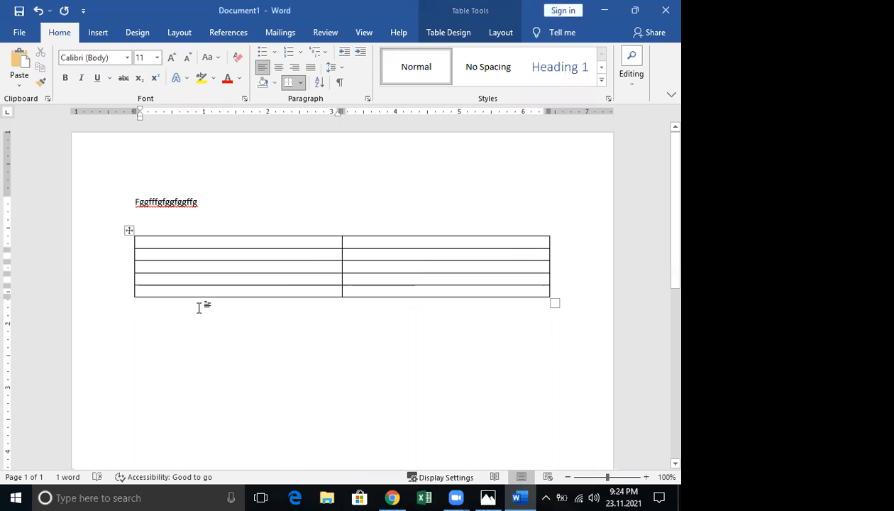
pyautogui.moveTo(337, 299); pyautogui.dragTo(333, 293)
pyautogui.click(339, 294)
pyautogui.moveTo(323, 291); pyautogui.dragTo(343, 302)
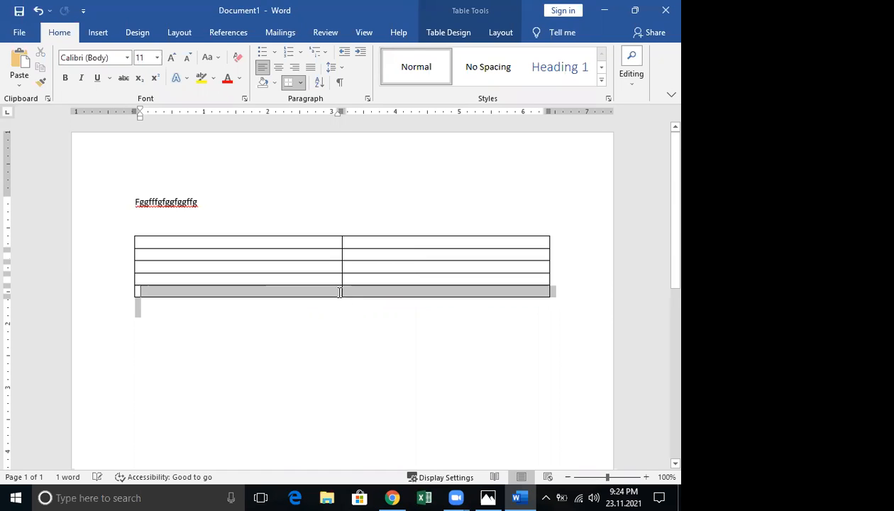
pyautogui.click(340, 292)
pyautogui.moveTo(245, 295); pyautogui.dragTo(358, 297)
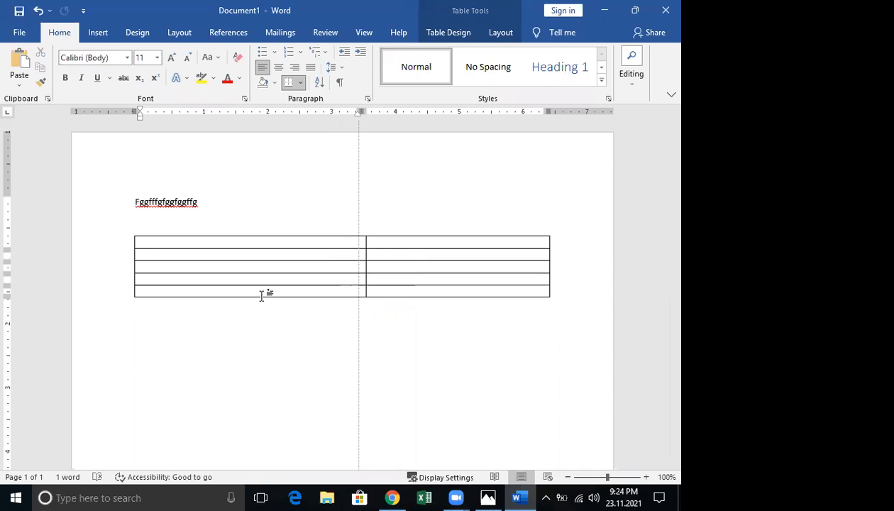
pyautogui.click(156, 292)
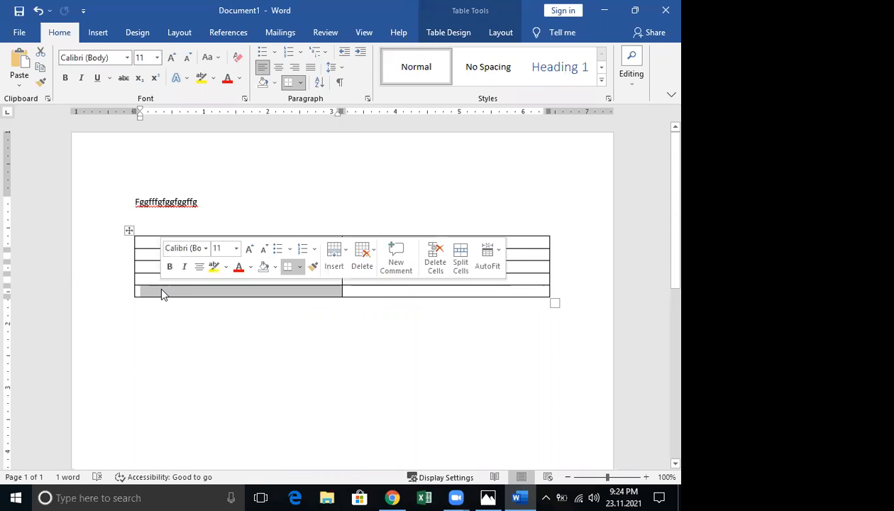
pyautogui.rightClick(162, 294)
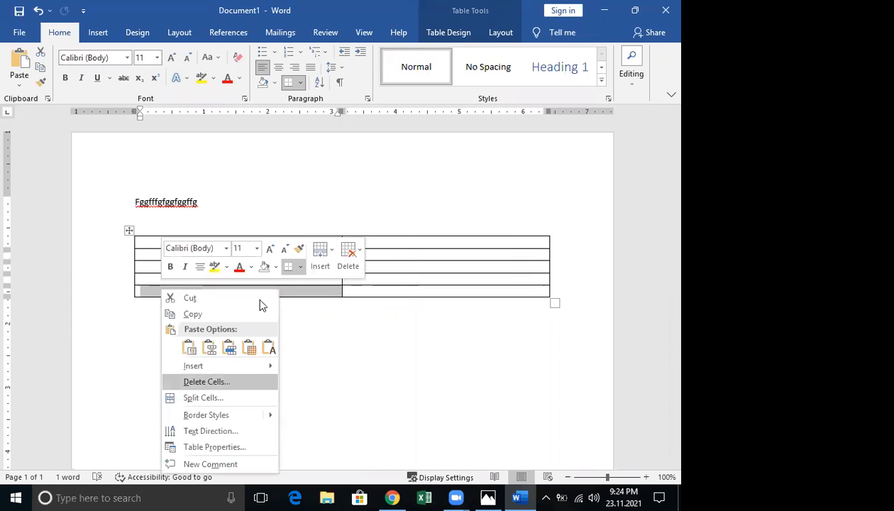
pyautogui.press('Return')
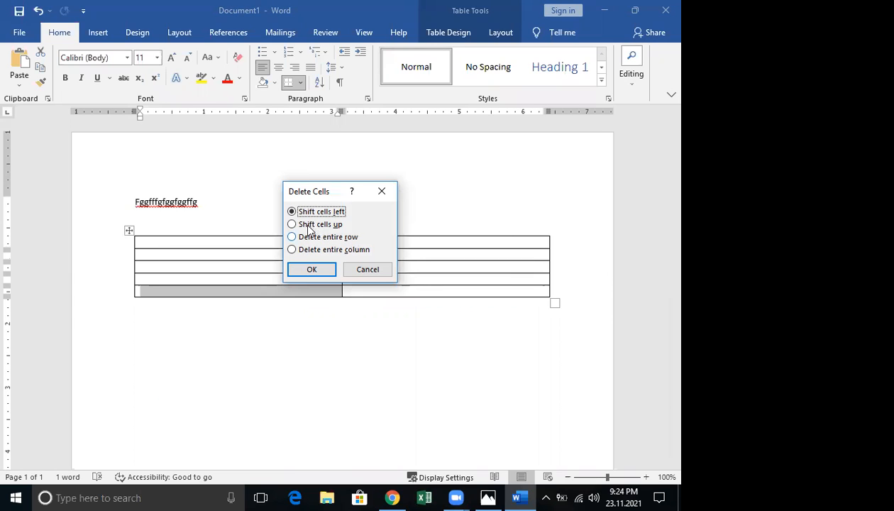
pyautogui.click(310, 271)
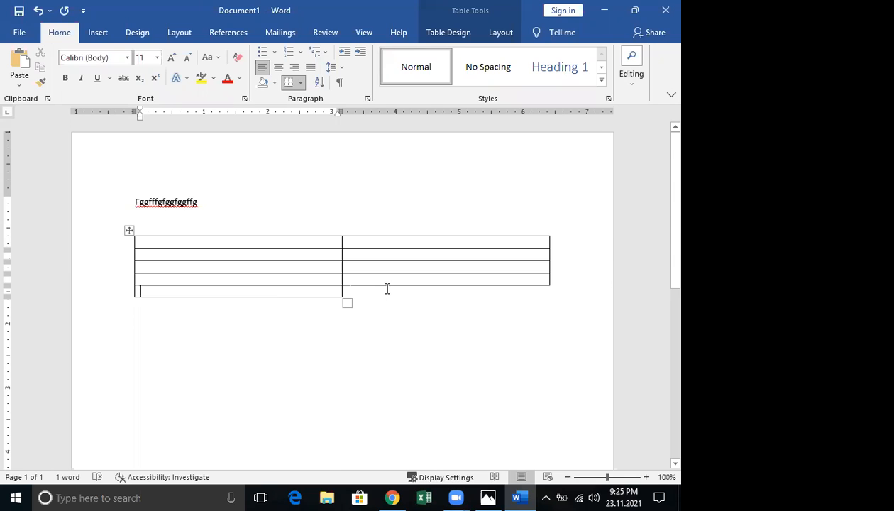
pyautogui.hotkey('ctrl', 'z')
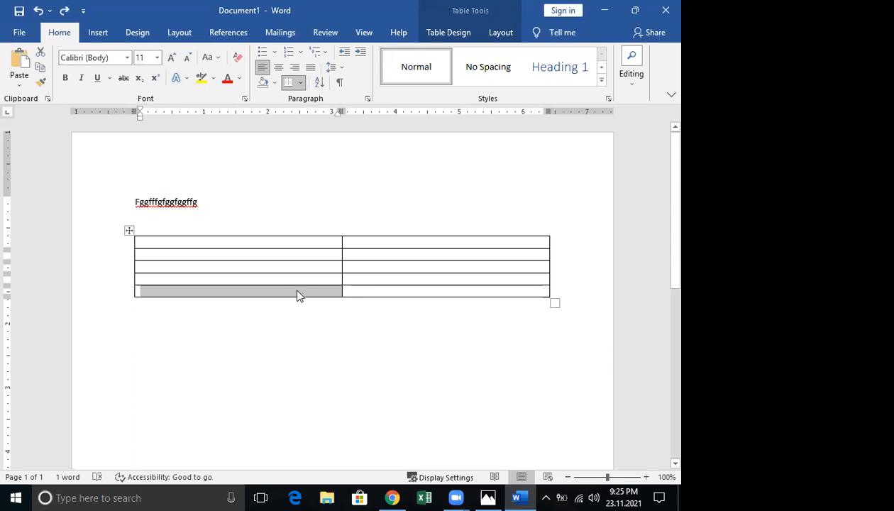
pyautogui.rightClick(297, 291)
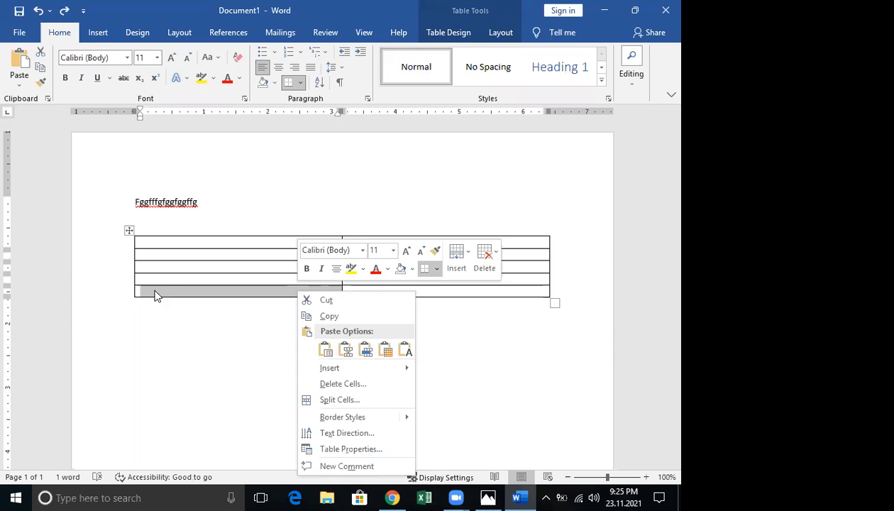
pyautogui.click(499, 34)
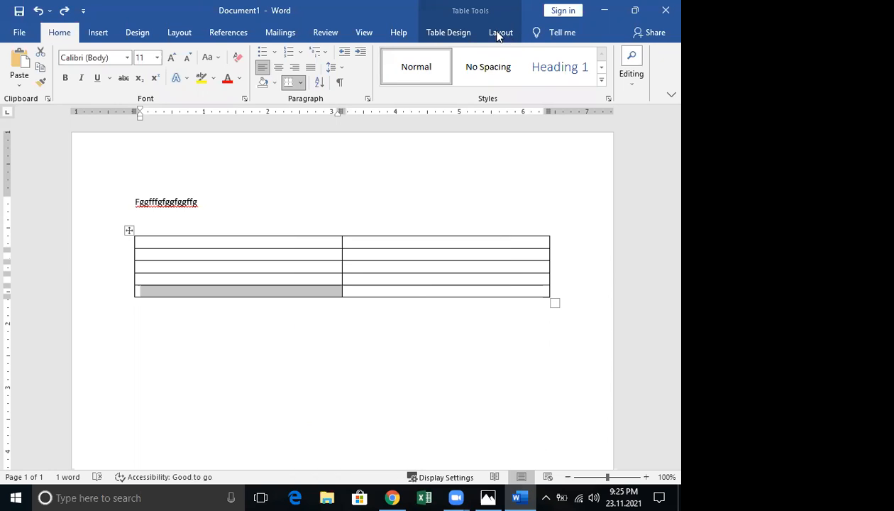
# Delete the table's bottom row as an entire row, then undo the deletion
pyautogui.click(499, 34)
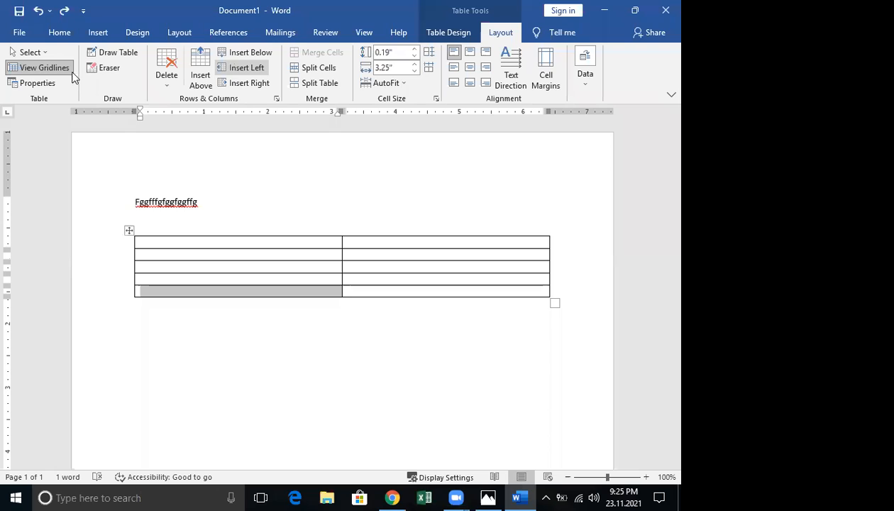
pyautogui.click(173, 86)
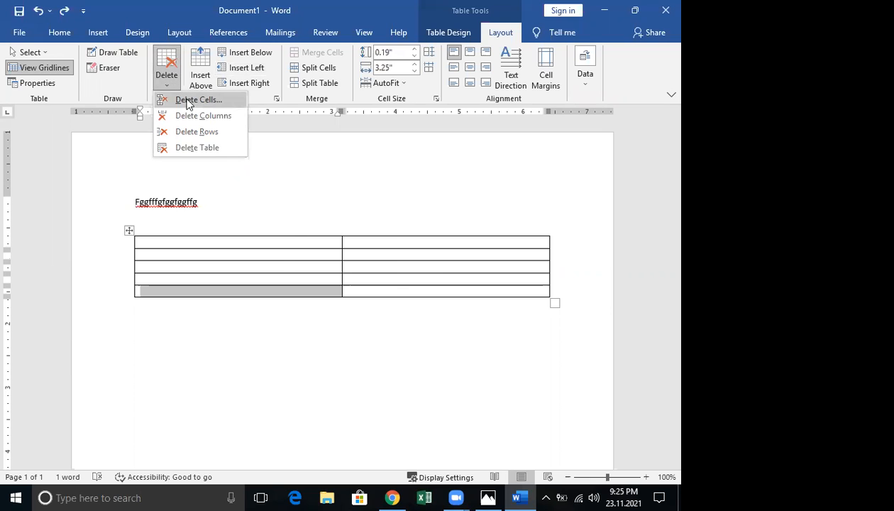
pyautogui.click(184, 101)
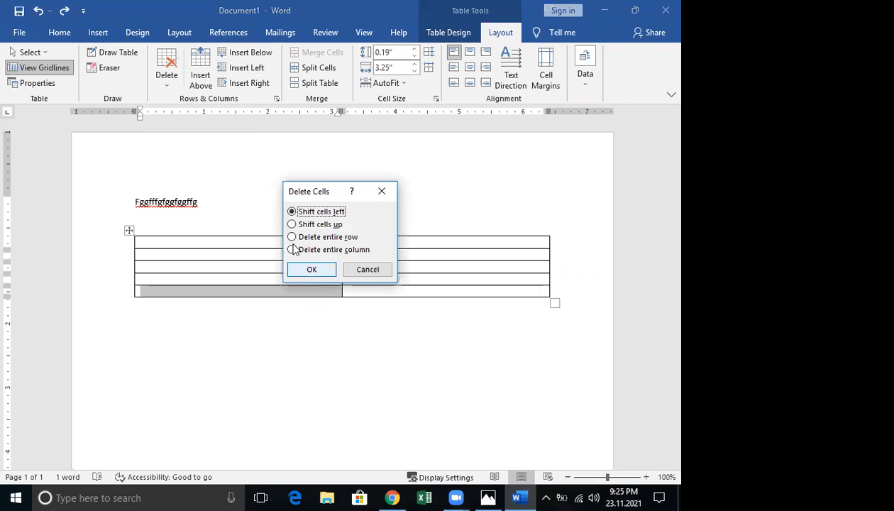
pyautogui.hotkey('alt', 'r')
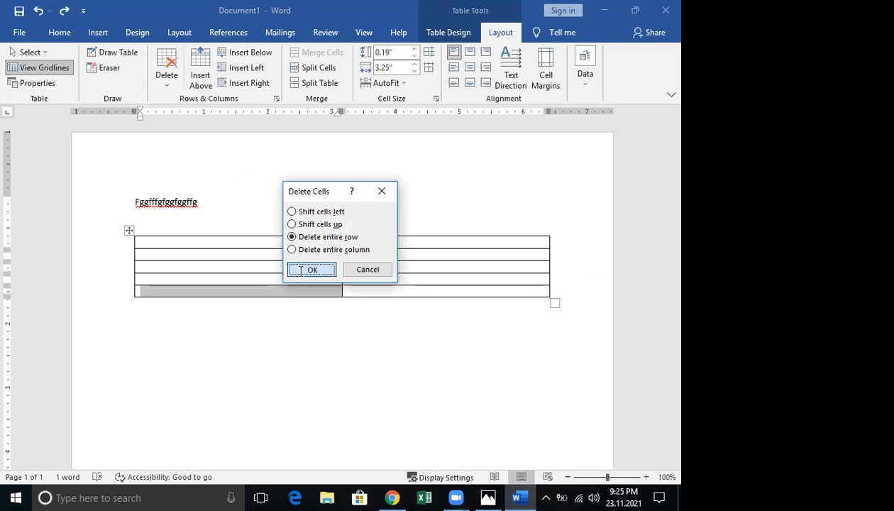
pyautogui.click(300, 270)
pyautogui.hotkey('ctrl', 'z')
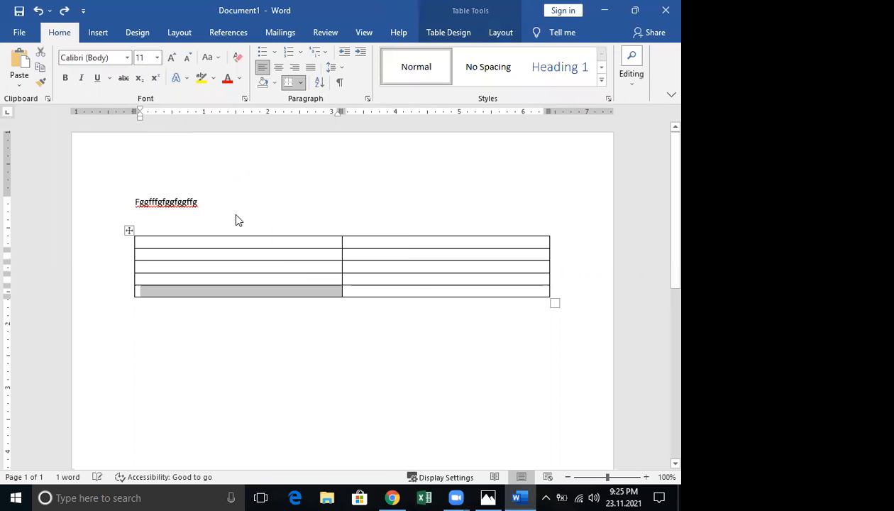
# Cancel Split Cells, then split off the last row as a separate table and undo it
pyautogui.click(500, 32)
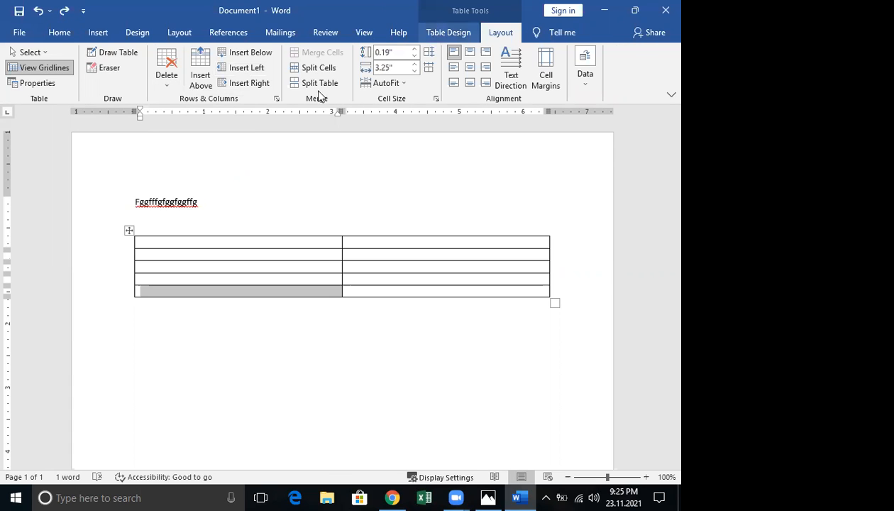
pyautogui.click(307, 70)
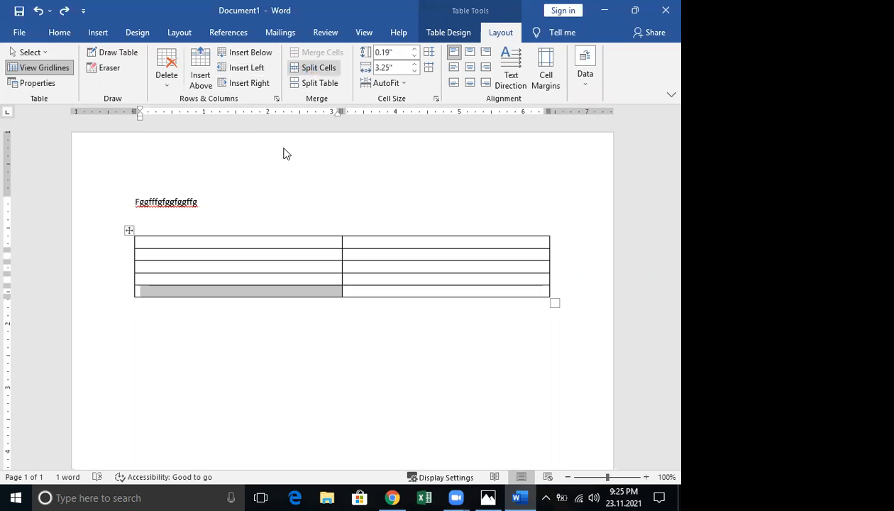
pyautogui.click(349, 144)
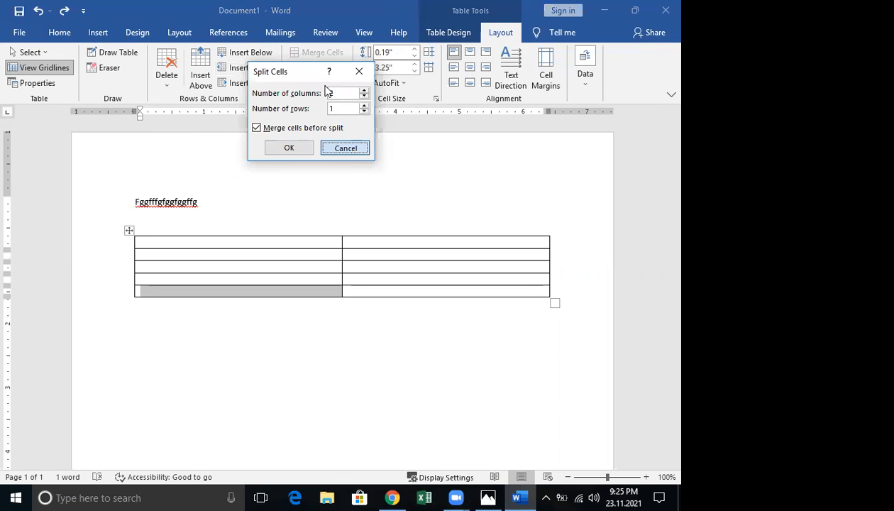
pyautogui.click(319, 83)
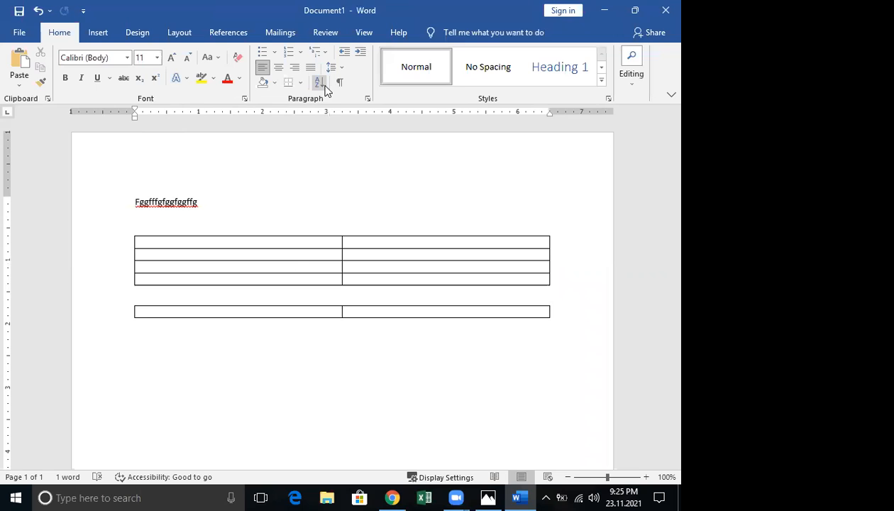
pyautogui.hotkey('ctrl', 'z')
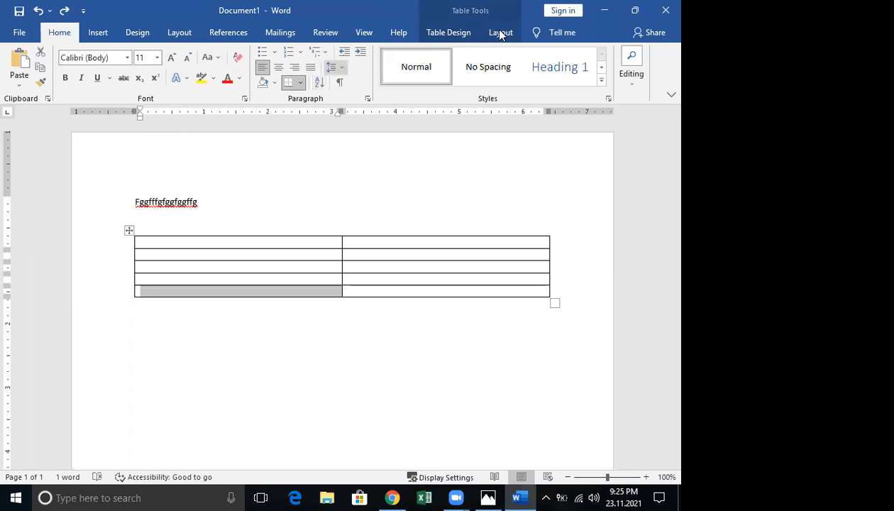
pyautogui.click(501, 33)
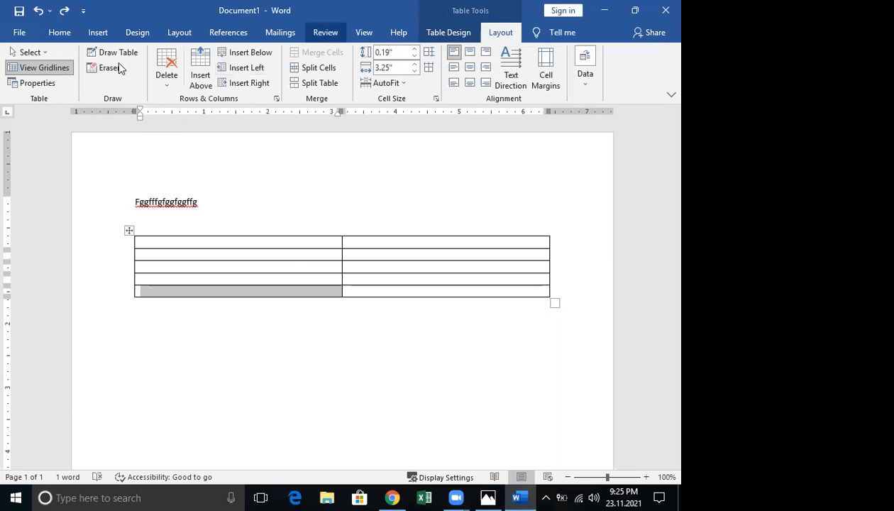
# Erase the last row's bottom border, then undo the erase
pyautogui.click(119, 68)
pyautogui.moveTo(307, 305)
pyautogui.mouseDown()
pyautogui.moveTo(339, 307)
pyautogui.moveTo(331, 305)
pyautogui.mouseUp()
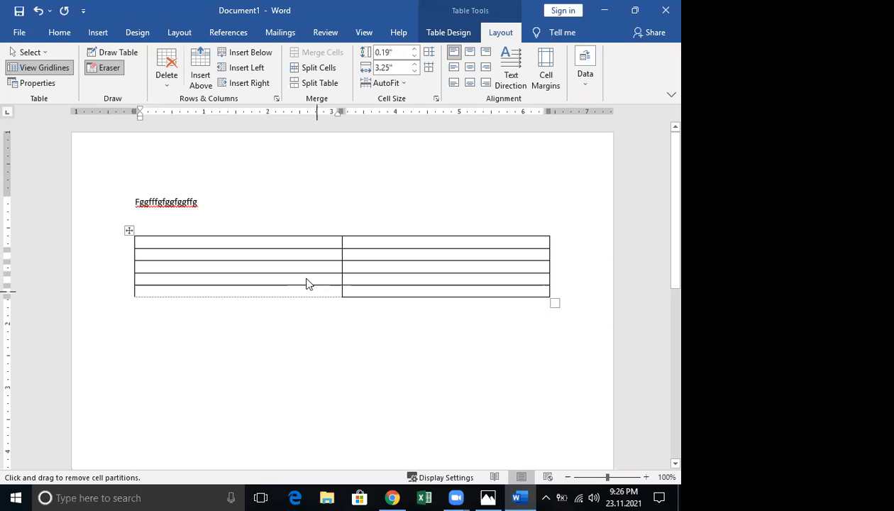
pyautogui.click(39, 10)
# In Table Properties' Cell tab, set Bottom vertical alignment and enable Fit text
pyautogui.click(27, 81)
pyautogui.moveTo(310, 100); pyautogui.dragTo(407, 71)
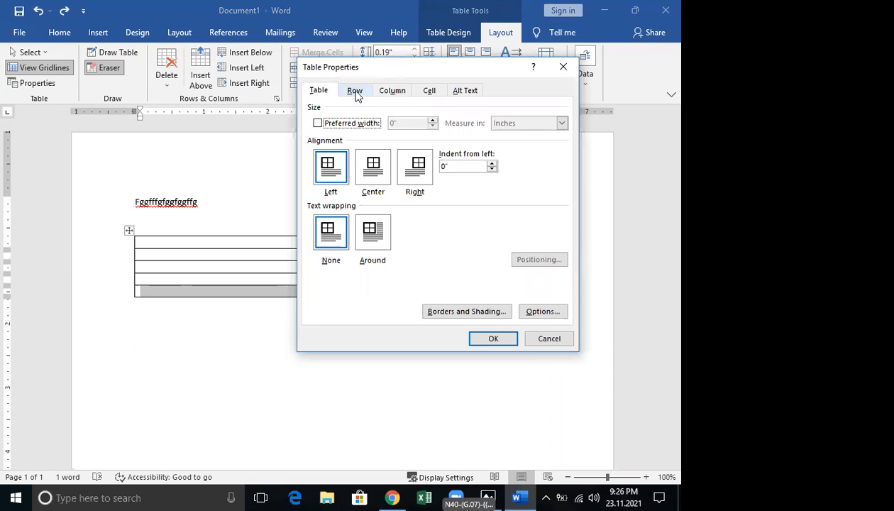
pyautogui.click(354, 91)
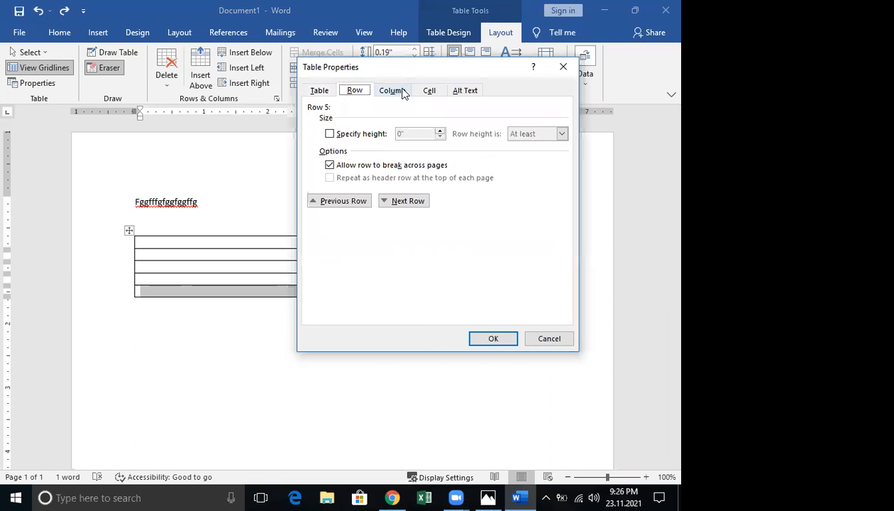
pyautogui.click(392, 91)
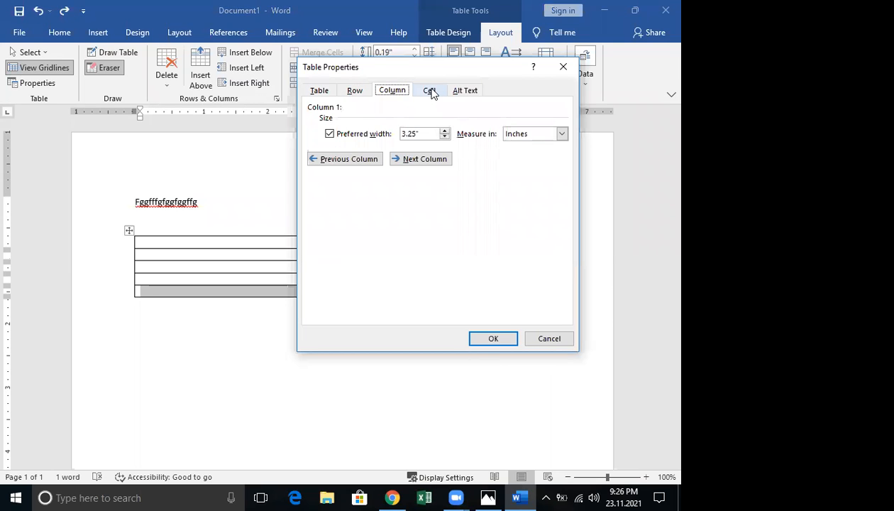
pyautogui.click(429, 91)
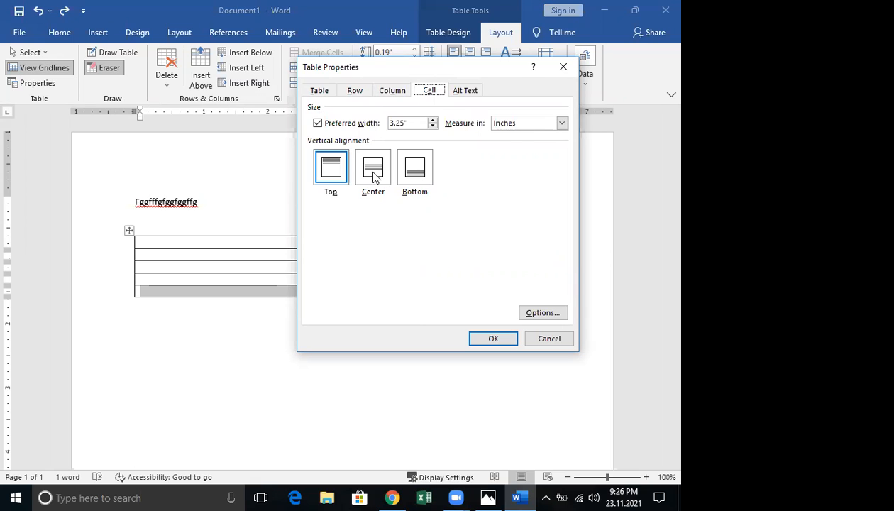
pyautogui.click(419, 174)
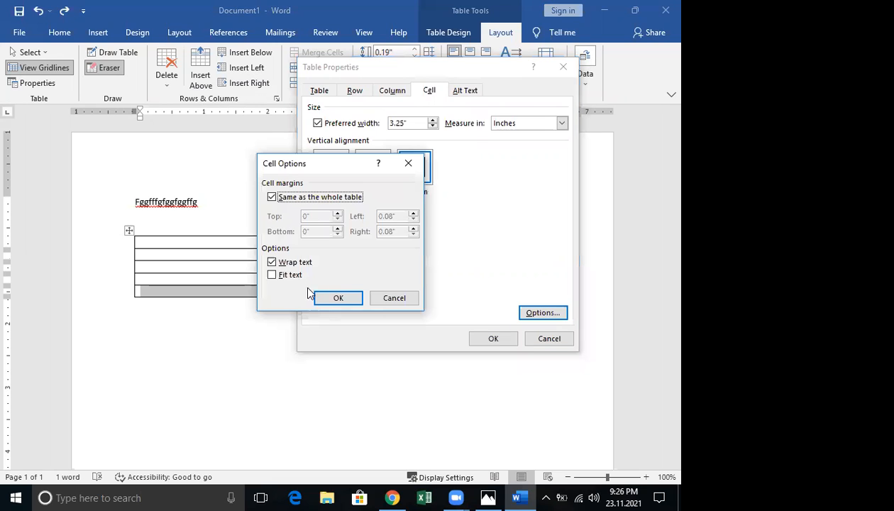
pyautogui.click(287, 276)
pyautogui.click(342, 298)
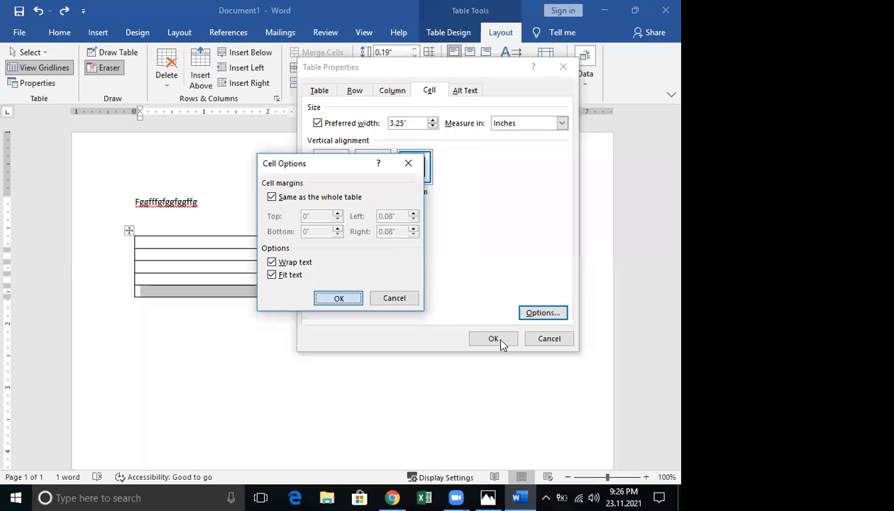
pyautogui.click(491, 337)
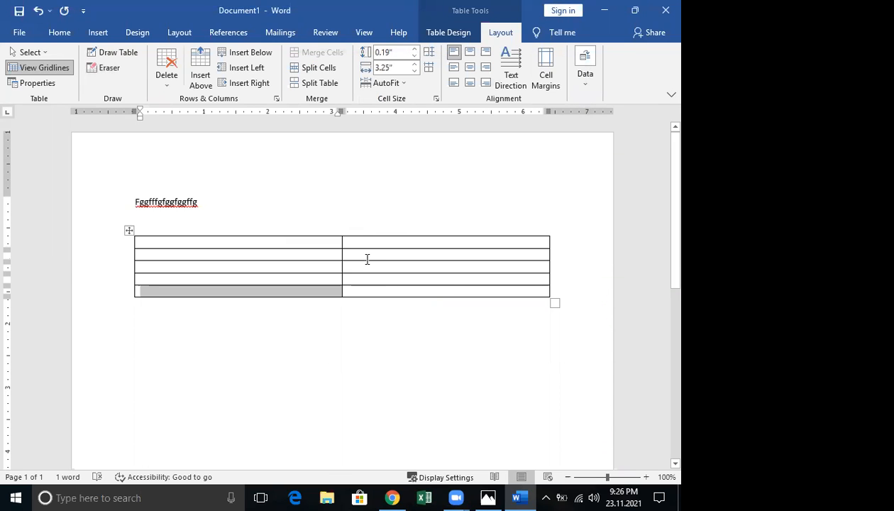
# Erase the bottom and left borders of the table's bottom-left cell with the Eraser
pyautogui.click(108, 67)
pyautogui.moveTo(146, 293); pyautogui.dragTo(336, 324)
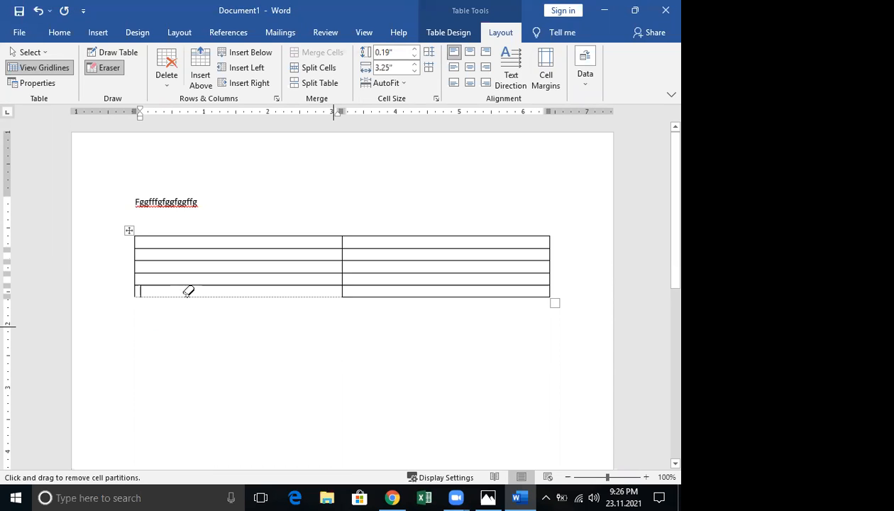
pyautogui.moveTo(108, 292); pyautogui.dragTo(149, 316)
pyautogui.press('Escape')
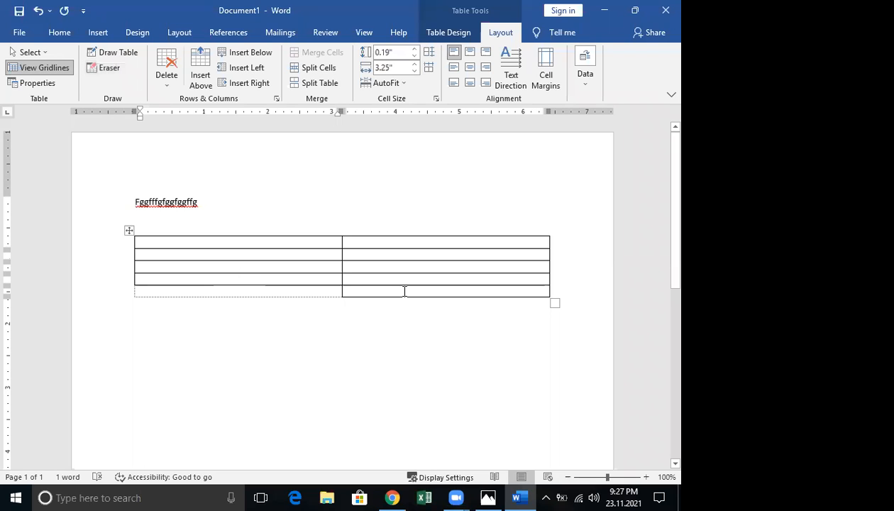
# Draw an extra cell under the table's right column, undo it, then delete the whole table
pyautogui.click(118, 56)
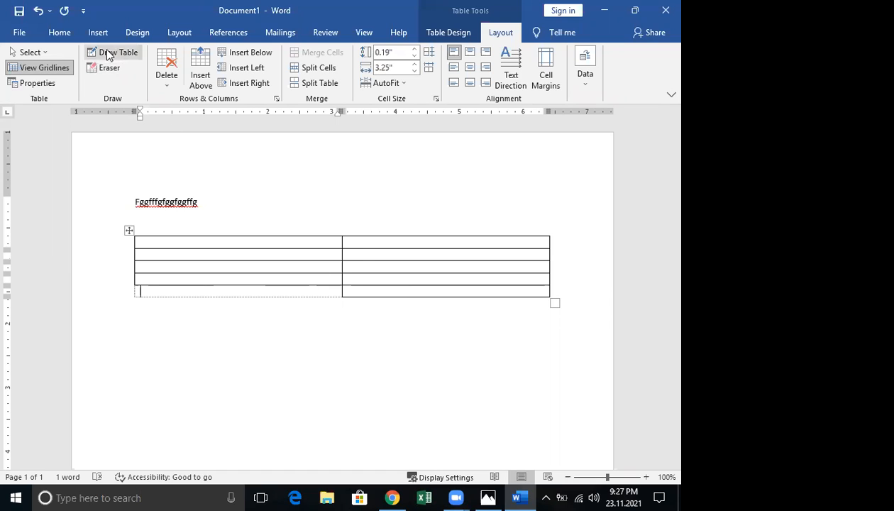
pyautogui.moveTo(341, 296)
pyautogui.mouseDown()
pyautogui.moveTo(350, 301)
pyautogui.moveTo(343, 295)
pyautogui.mouseUp()
pyautogui.moveTo(557, 319); pyautogui.dragTo(553, 313)
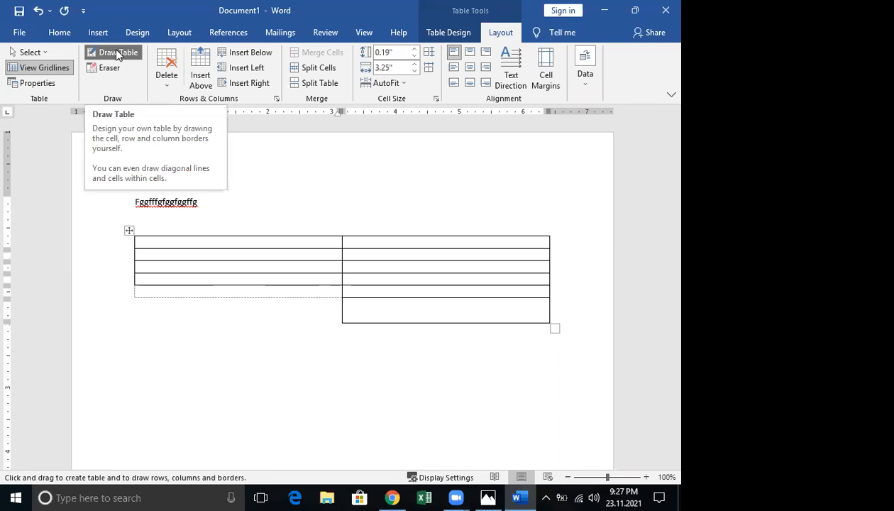
pyautogui.hotkey('ctrl', 'z')
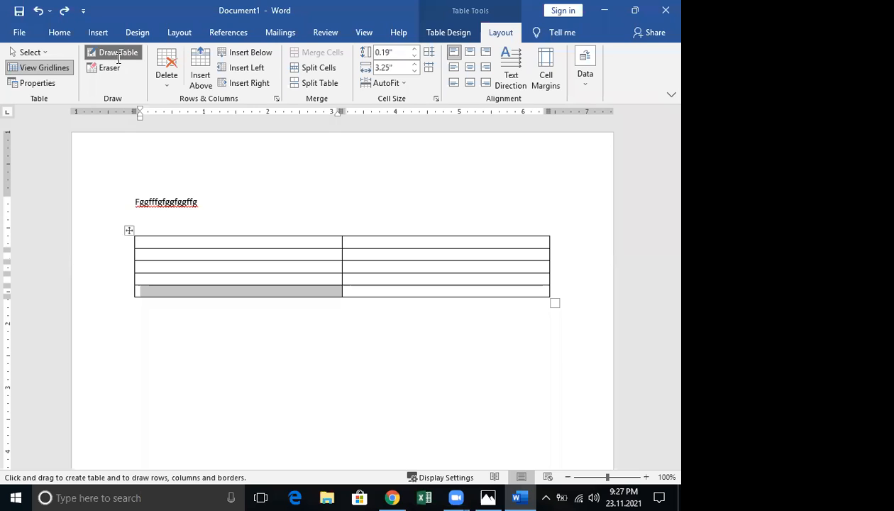
pyautogui.hotkey('ctrl', 'z')
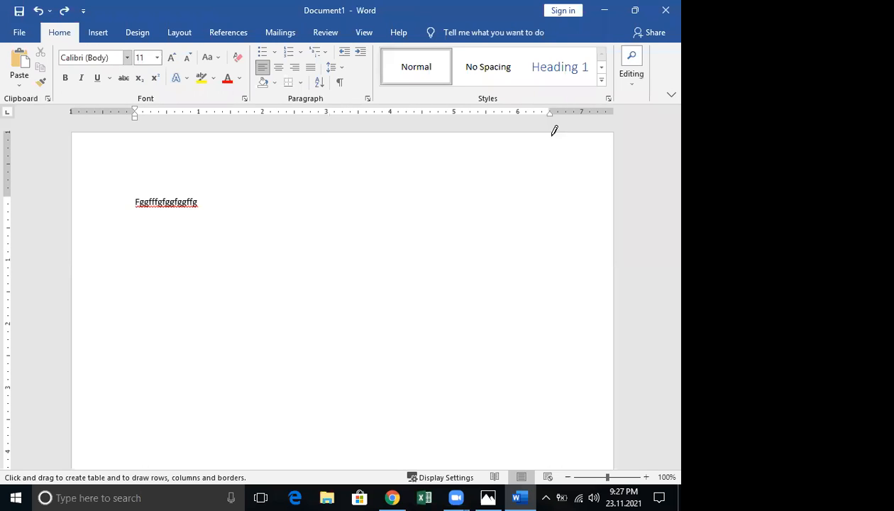
# Browse Local Disk (D:) into the lahiru excel folder and look through its CCS subfolder
pyautogui.click(328, 497)
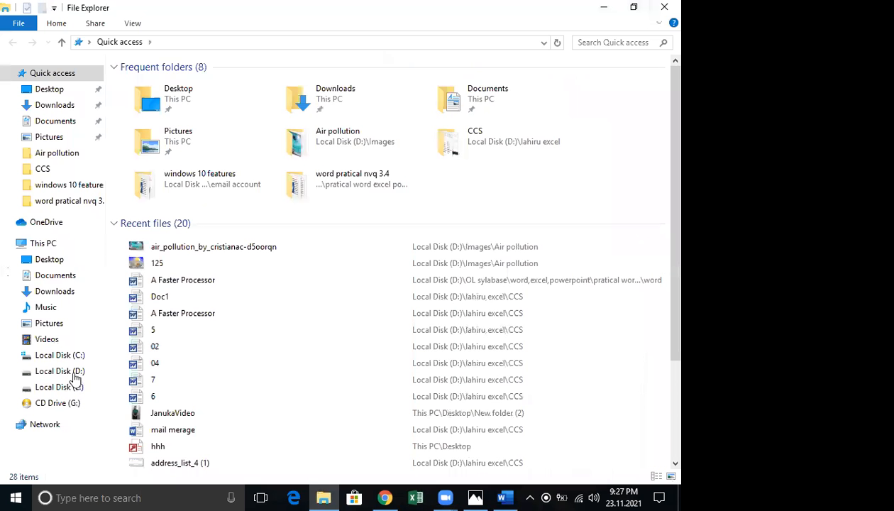
pyautogui.click(71, 371)
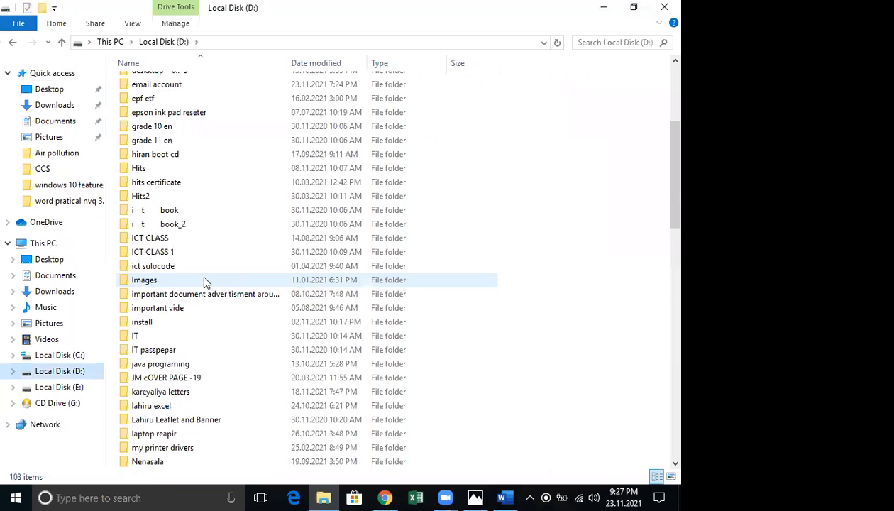
pyautogui.scroll(-6, 204, 281)
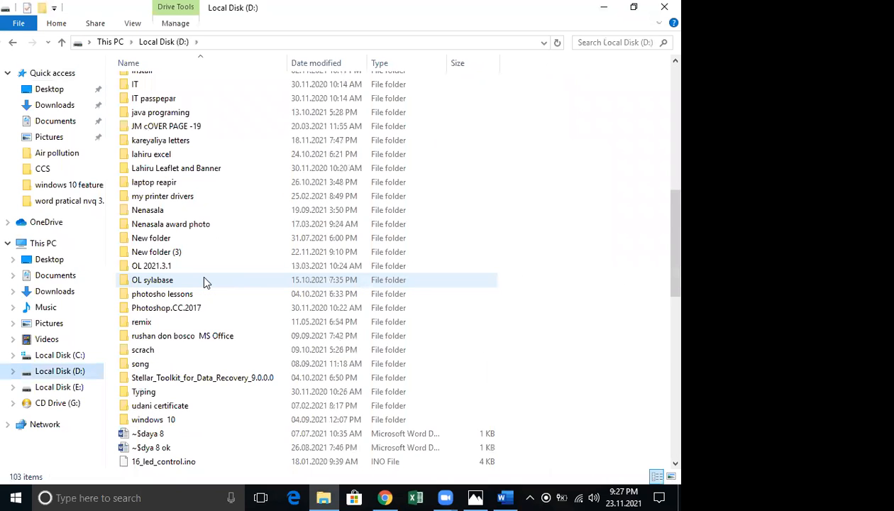
pyautogui.click(205, 210)
pyautogui.click(162, 156)
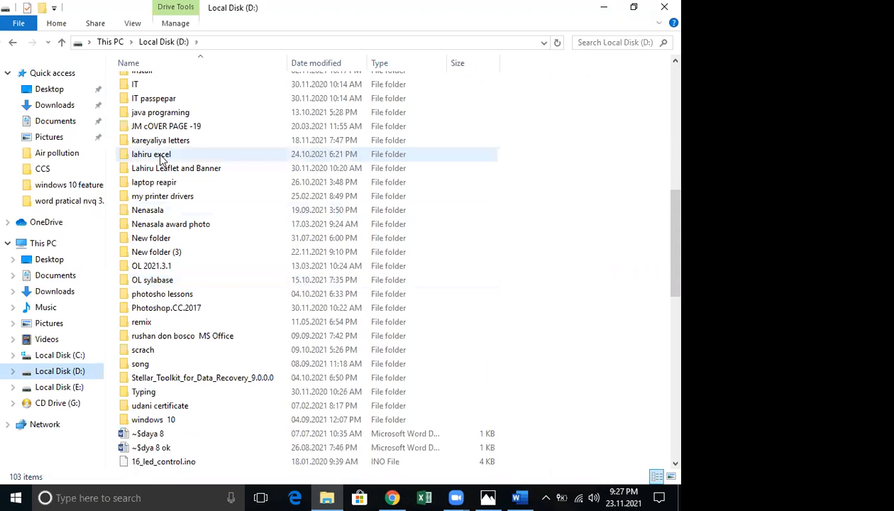
pyautogui.doubleClick(162, 156)
pyautogui.doubleClick(148, 96)
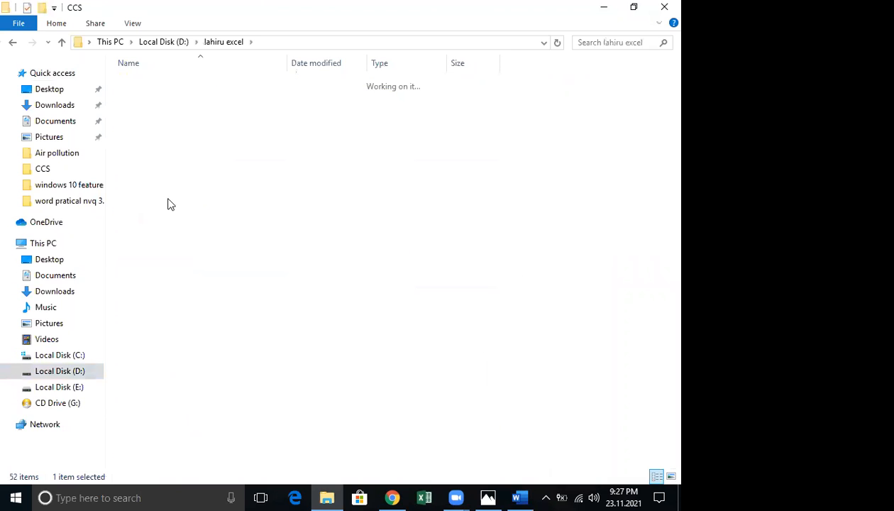
pyautogui.scroll(-3, 170, 204)
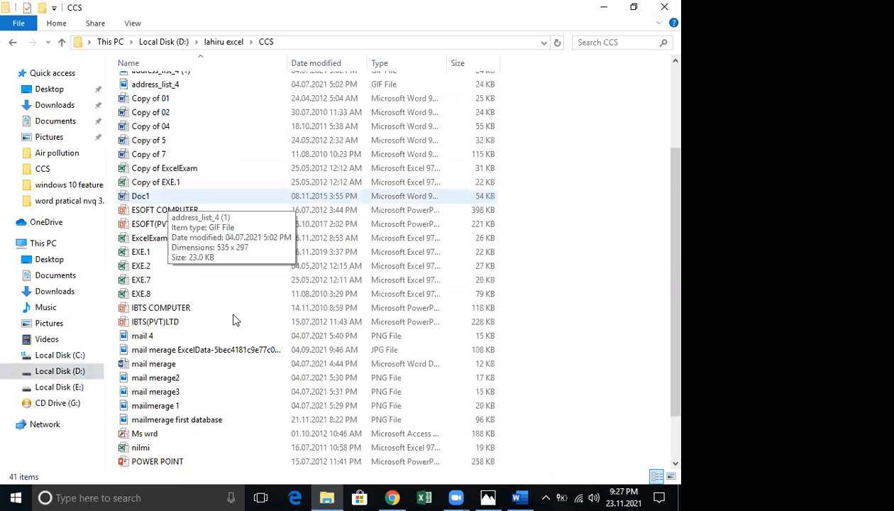
pyautogui.scroll(-2, 236, 320)
pyautogui.scroll(5, 177, 227)
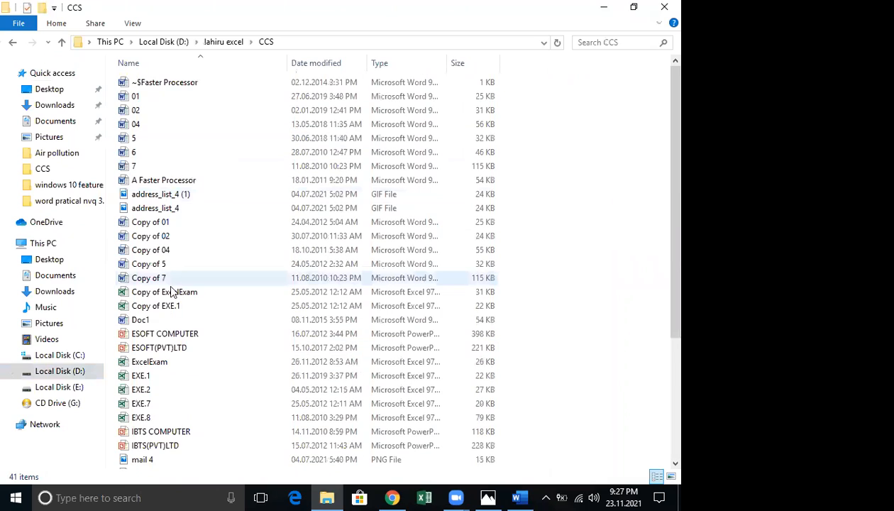
pyautogui.click(161, 323)
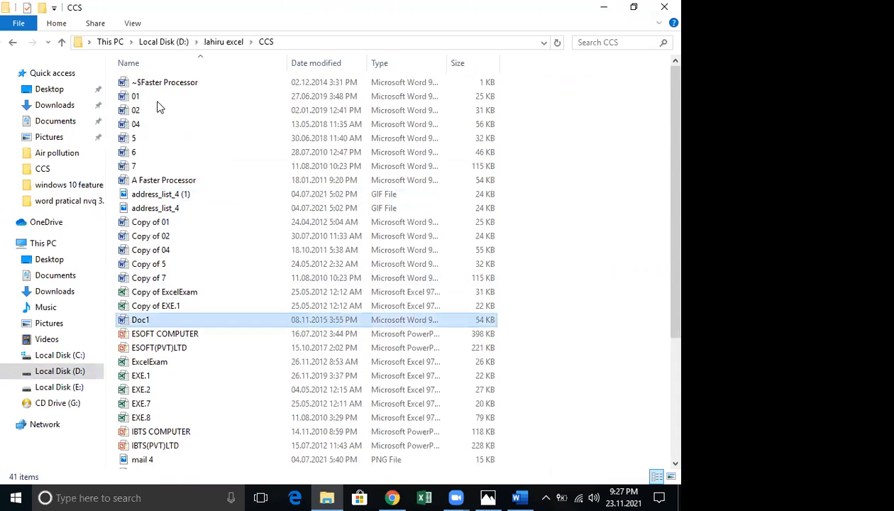
pyautogui.click(148, 109)
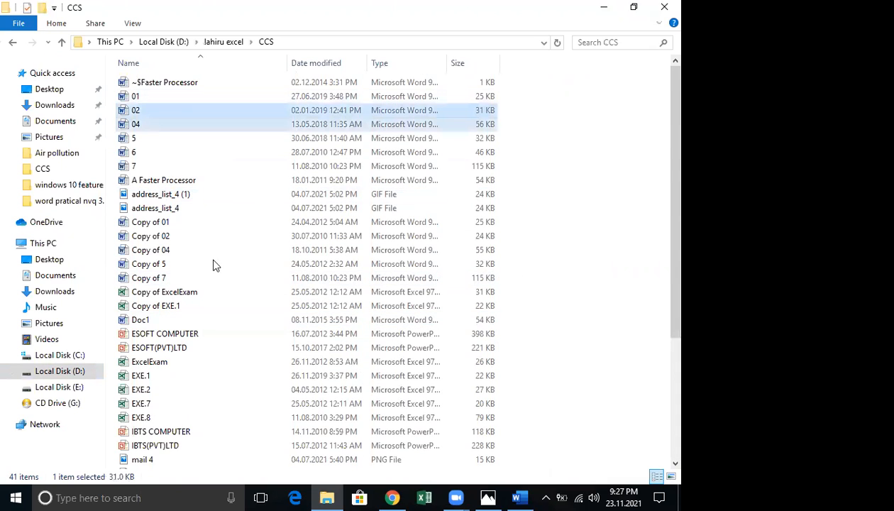
pyautogui.scroll(-5, 216, 265)
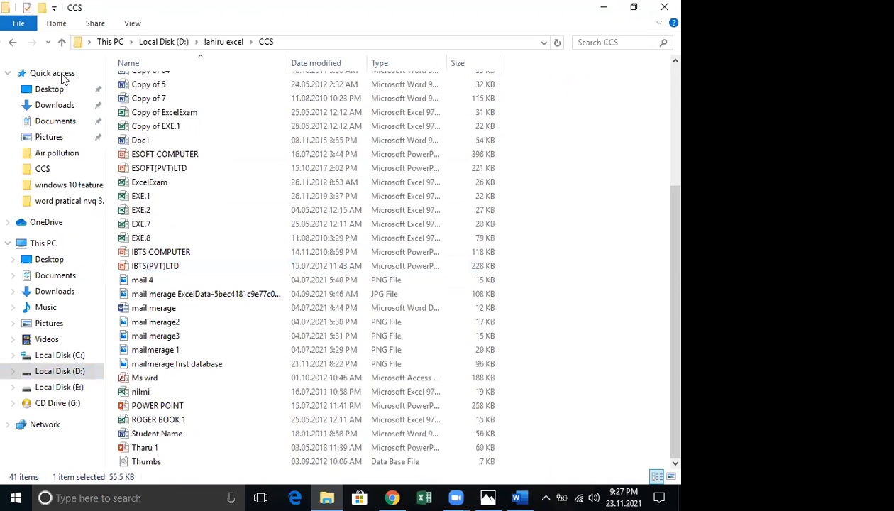
# Switch between the exal 3 and CCS folders, then open project 2 from exal 3 in Word
pyautogui.hotkey('alt', 'Left')
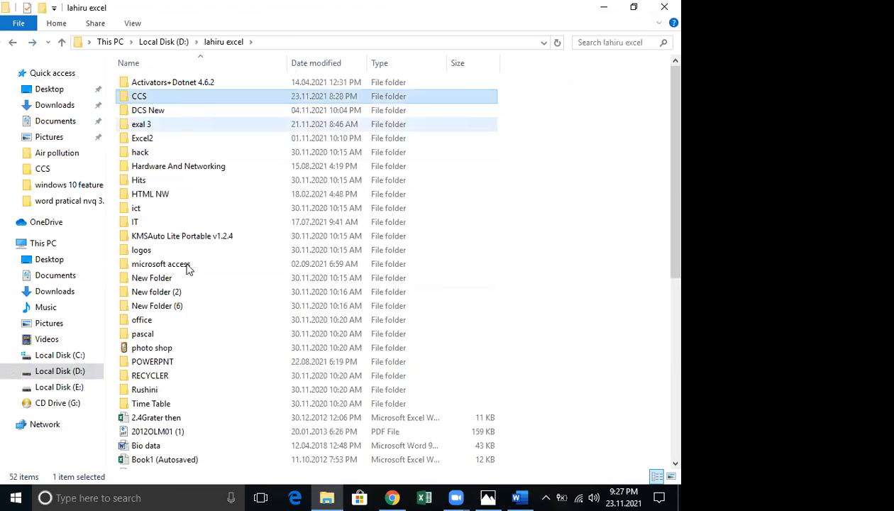
pyautogui.doubleClick(142, 124)
pyautogui.scroll(-3, 156, 326)
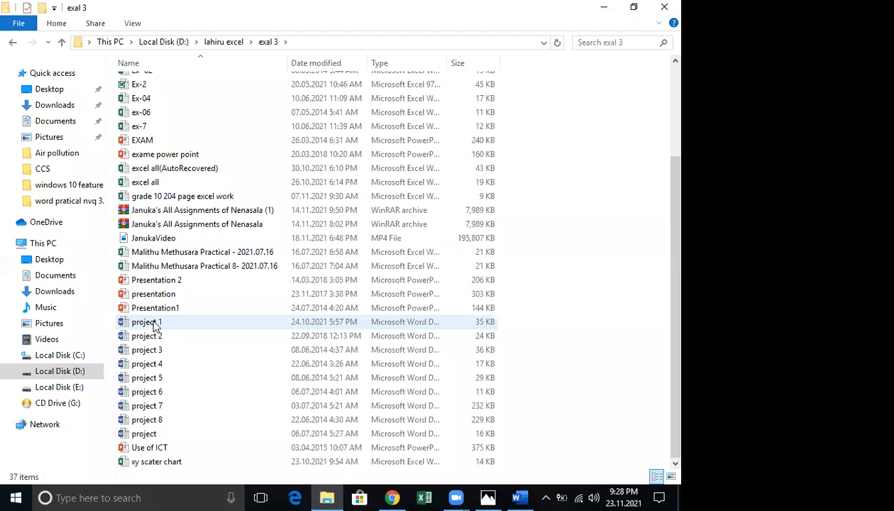
pyautogui.click(155, 326)
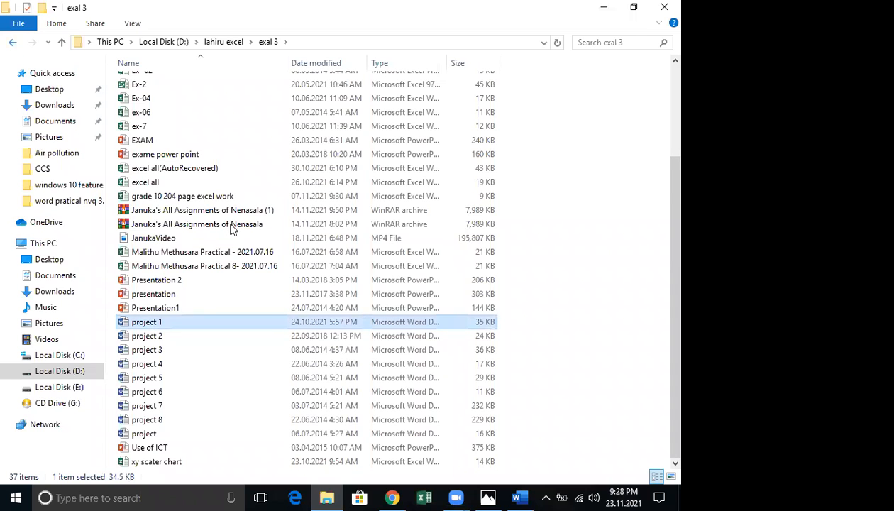
pyautogui.hotkey('alt', 'Left')
pyautogui.scroll(5, 177, 140)
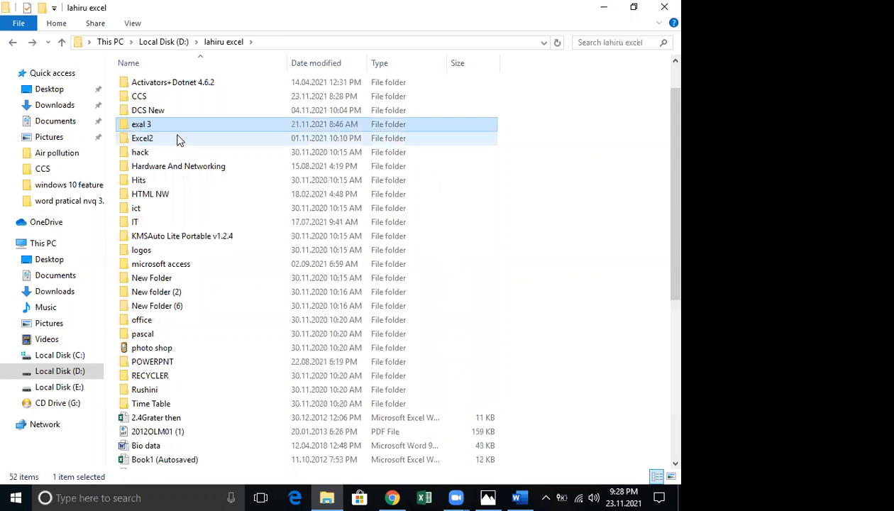
pyautogui.doubleClick(139, 97)
pyautogui.scroll(-5, 188, 274)
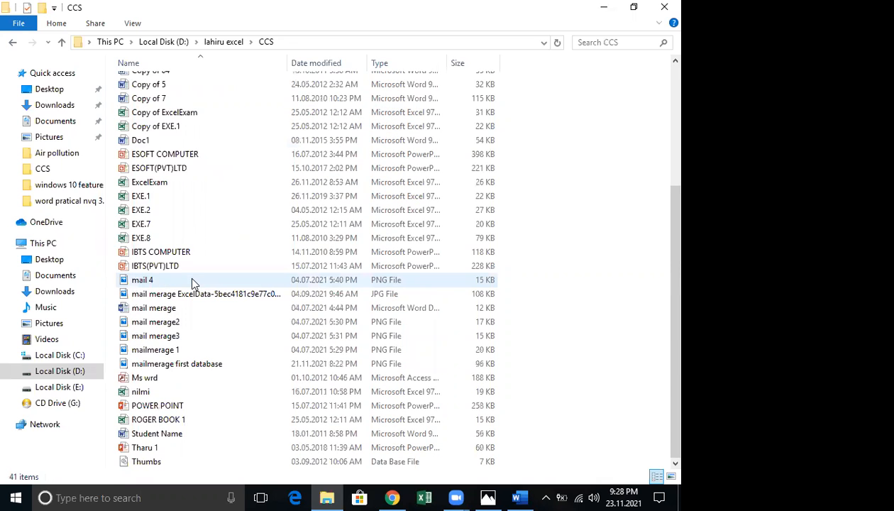
pyautogui.scroll(4, 109, 124)
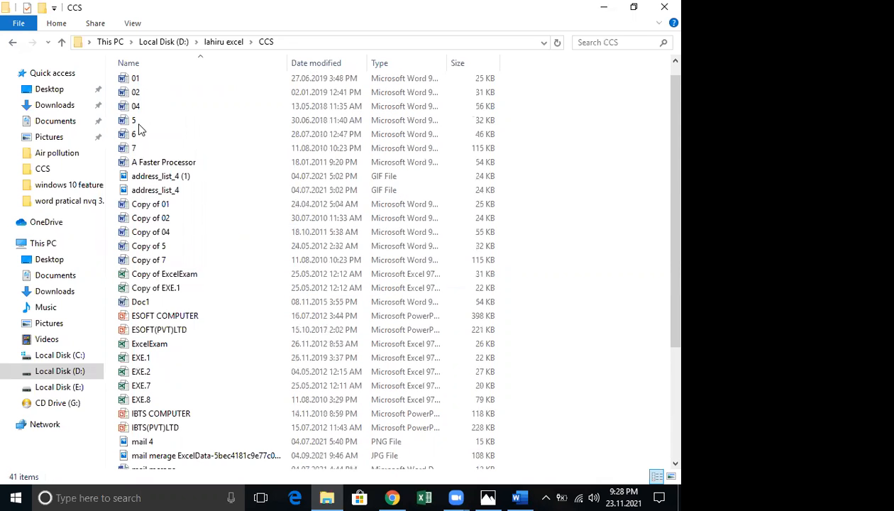
pyautogui.hotkey('alt', 'Left')
pyautogui.hotkey('alt', 'Left')
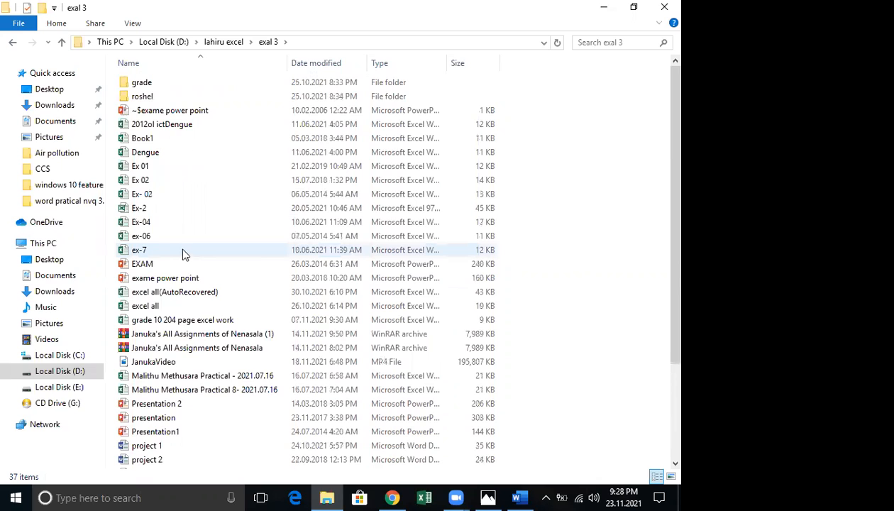
pyautogui.scroll(-3, 182, 254)
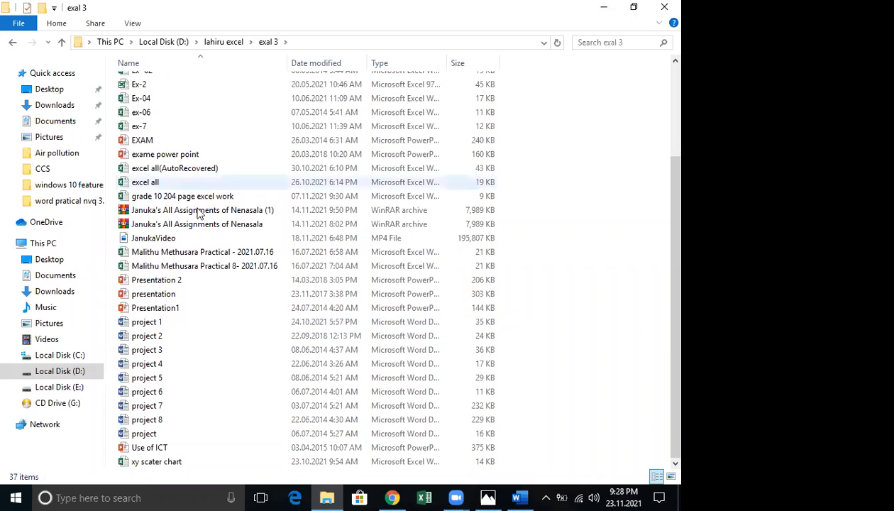
pyautogui.click(152, 326)
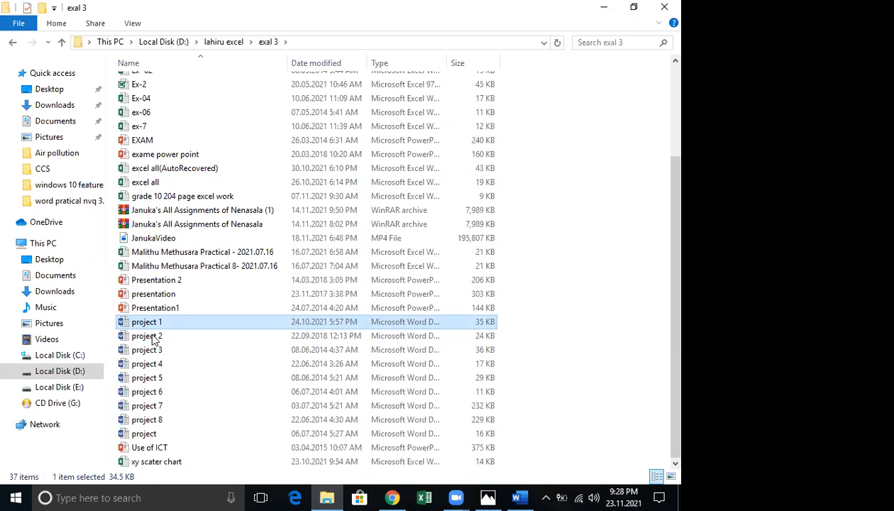
pyautogui.click(153, 338)
pyautogui.doubleClick(154, 338)
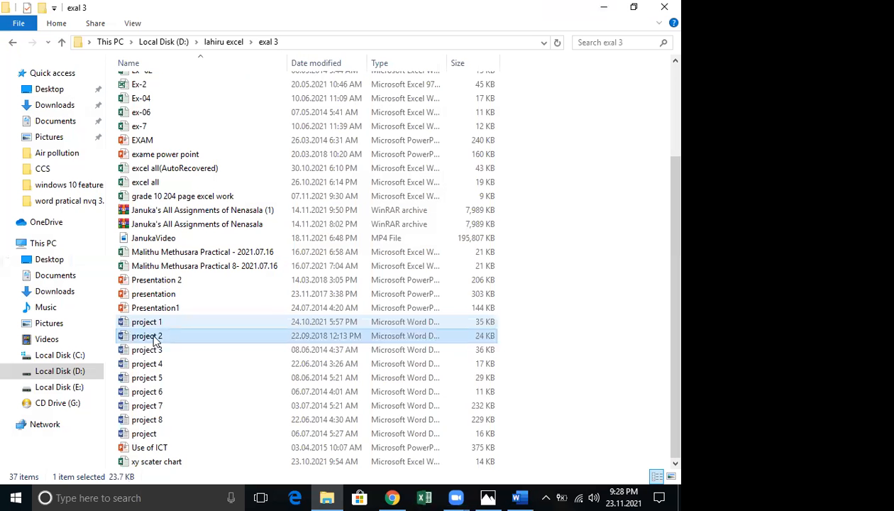
# Close project 2, open project 3, and scroll through its bordered drop-cap, multi-column page
pyautogui.doubleClick(153, 337)
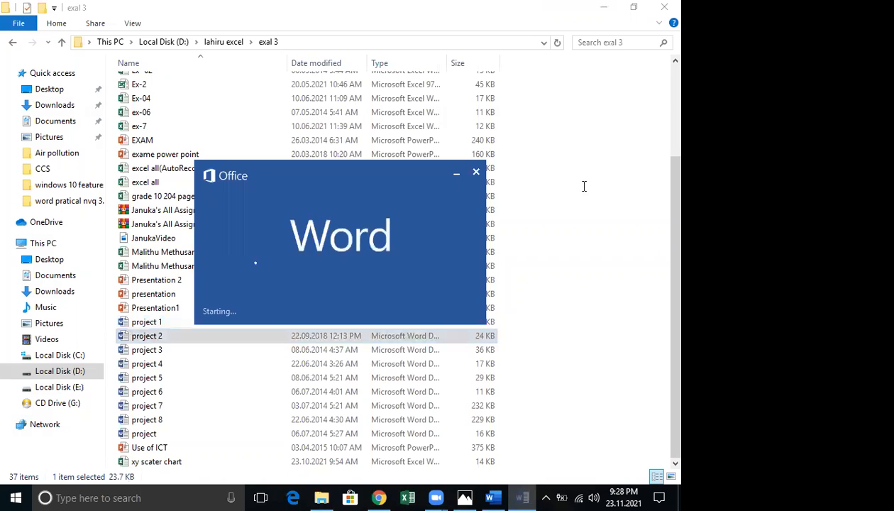
pyautogui.scroll(4, 578, 181)
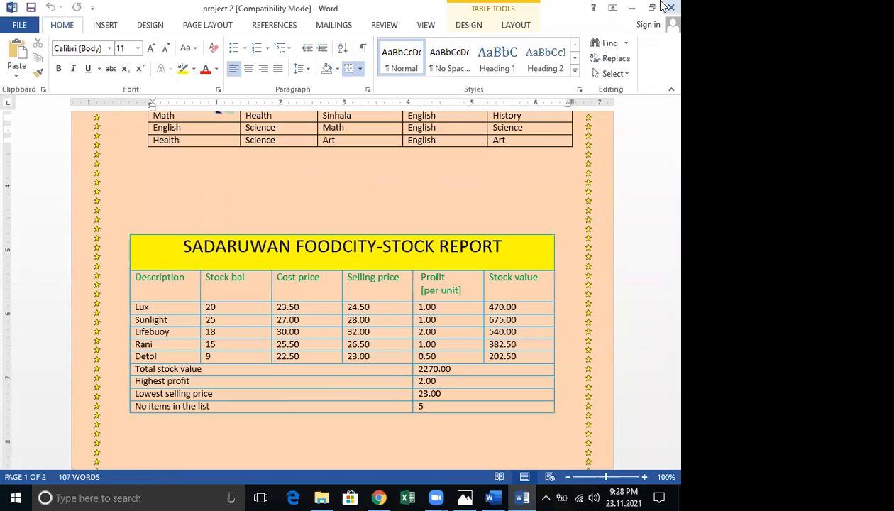
pyautogui.click(661, 6)
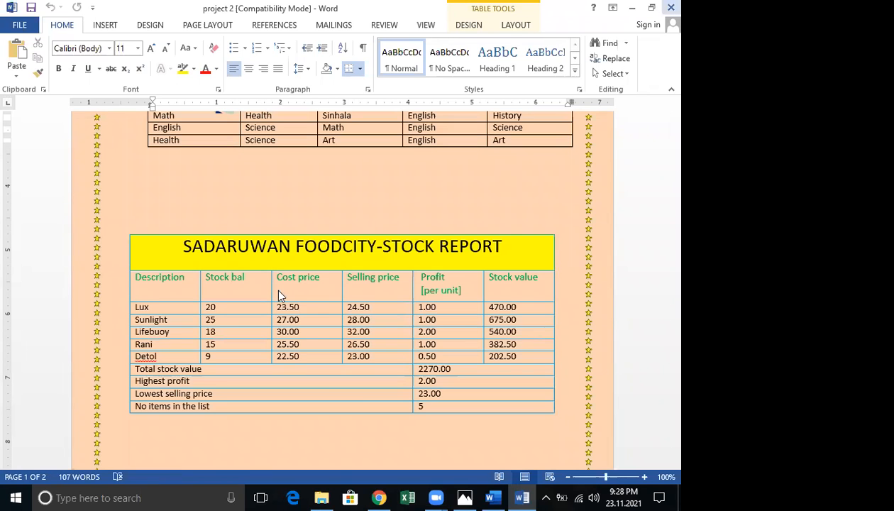
pyautogui.doubleClick(144, 350)
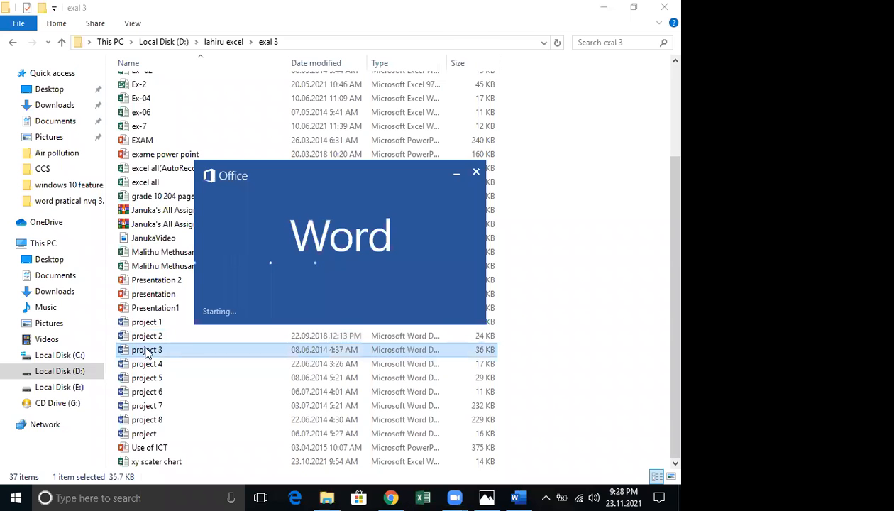
pyautogui.scroll(-3, 421, 288)
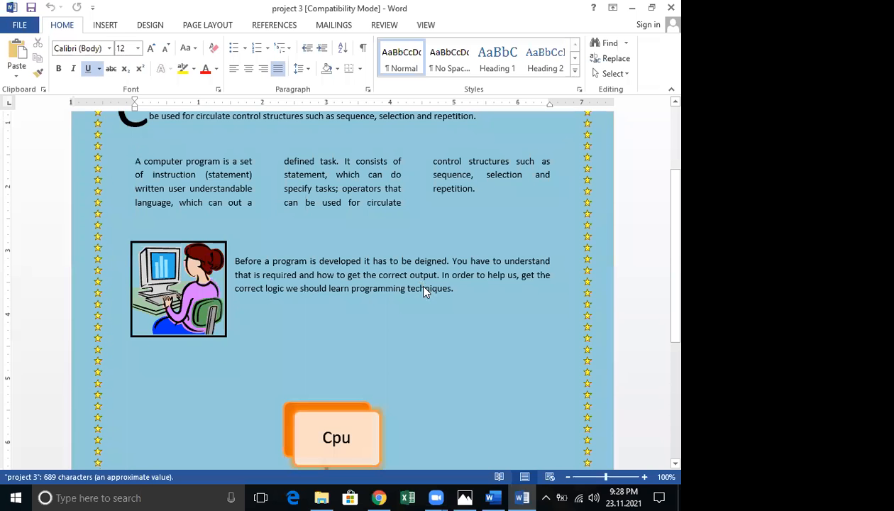
pyautogui.scroll(-5, 419, 284)
pyautogui.scroll(-1, 425, 287)
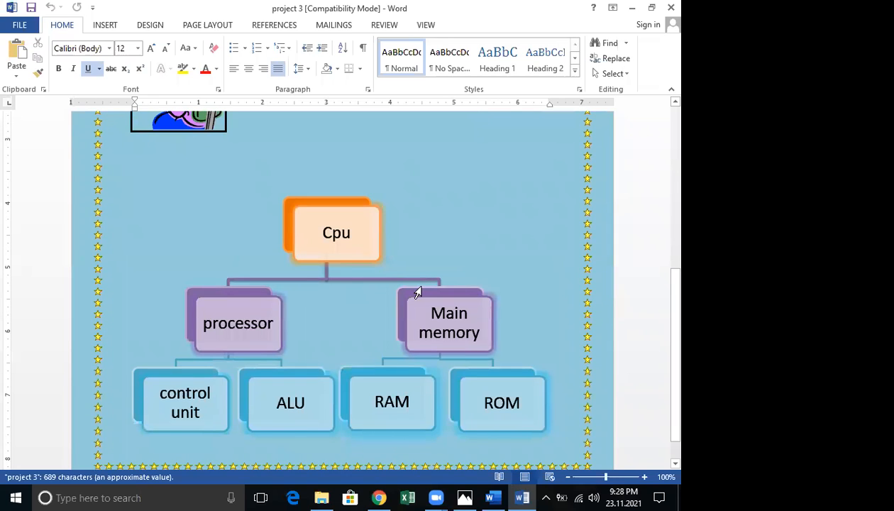
pyautogui.scroll(9, 420, 290)
pyautogui.scroll(-2, 419, 289)
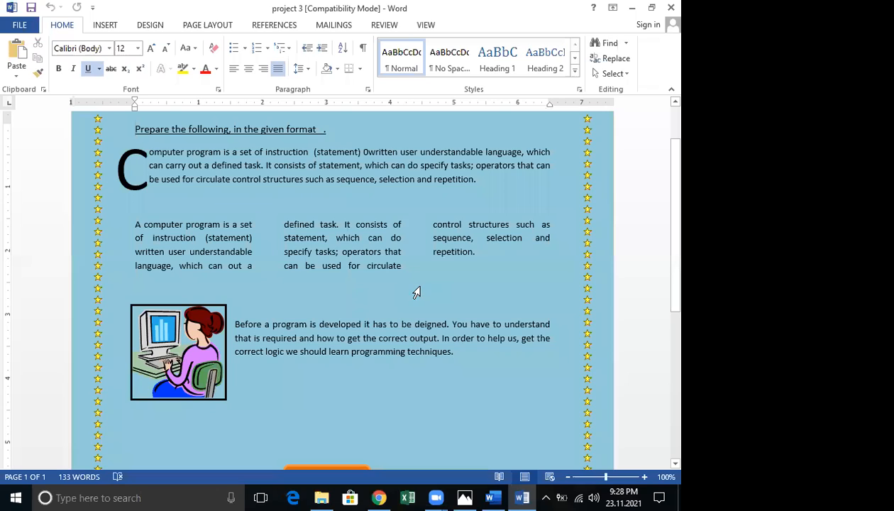
pyautogui.scroll(1, 417, 291)
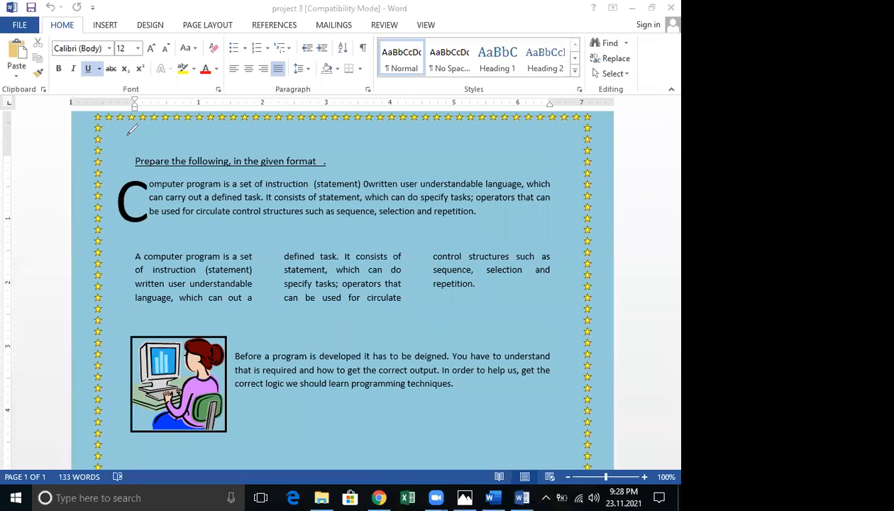
pyautogui.moveTo(115, 139); pyautogui.dragTo(367, 139)
pyautogui.moveTo(568, 414)
pyautogui.mouseDown()
pyautogui.moveTo(421, 454)
pyautogui.moveTo(347, 459)
pyautogui.mouseUp()
pyautogui.moveTo(68, 198); pyautogui.dragTo(120, 130)
pyautogui.moveTo(135, 168); pyautogui.dragTo(133, 173)
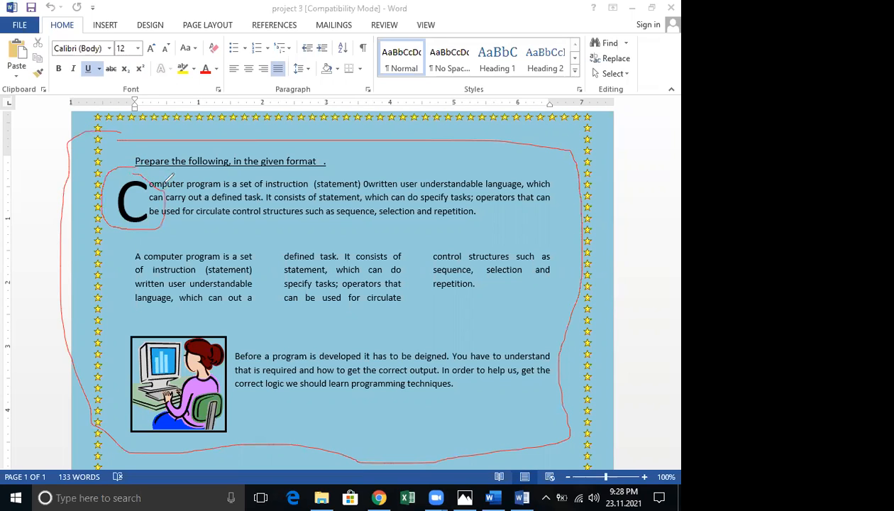
pyautogui.moveTo(284, 194); pyautogui.dragTo(305, 210)
pyautogui.moveTo(378, 186)
pyautogui.mouseDown()
pyautogui.moveTo(399, 185)
pyautogui.moveTo(443, 212)
pyautogui.moveTo(461, 204)
pyautogui.mouseUp()
pyautogui.moveTo(516, 182)
pyautogui.mouseDown()
pyautogui.moveTo(509, 209)
pyautogui.moveTo(560, 195)
pyautogui.mouseUp()
pyautogui.moveTo(272, 245); pyautogui.dragTo(263, 316)
pyautogui.moveTo(420, 319); pyautogui.dragTo(433, 232)
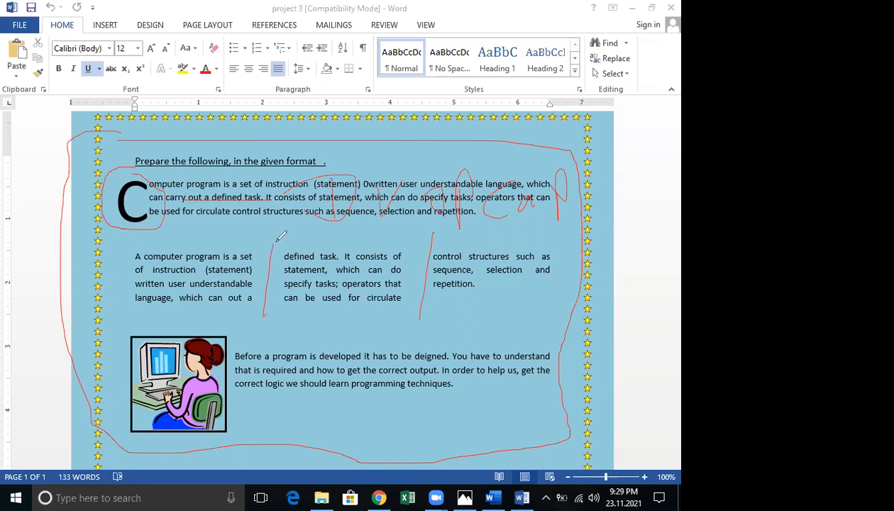
pyautogui.moveTo(604, 261); pyautogui.dragTo(242, 239)
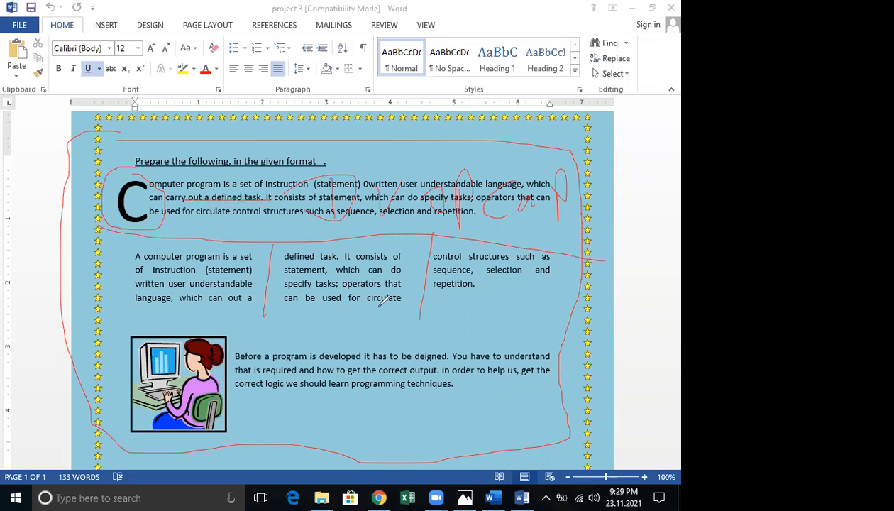
pyautogui.moveTo(92, 331); pyautogui.dragTo(677, 346)
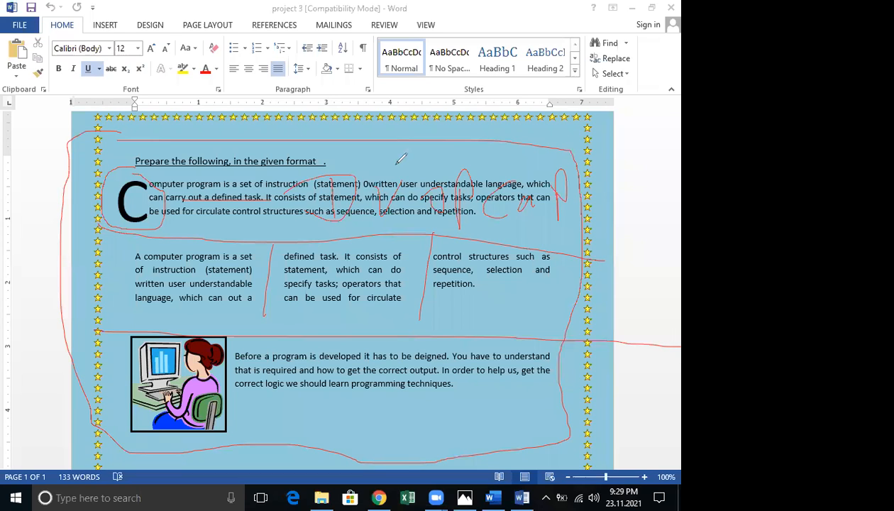
pyautogui.press('e')
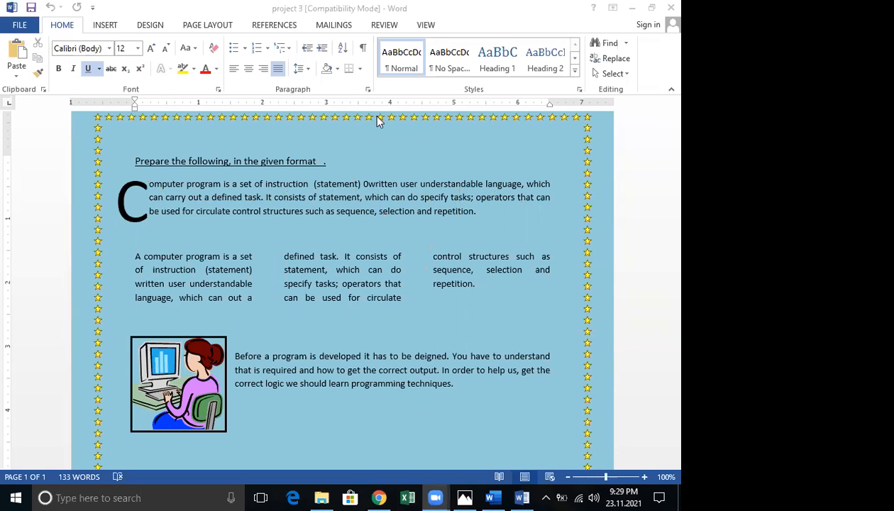
pyautogui.click(518, 493)
# In Document1, replace the old line with 'hghggg…' filler text and start a new paragraph
pyautogui.hotkey('alt', 'Tab')
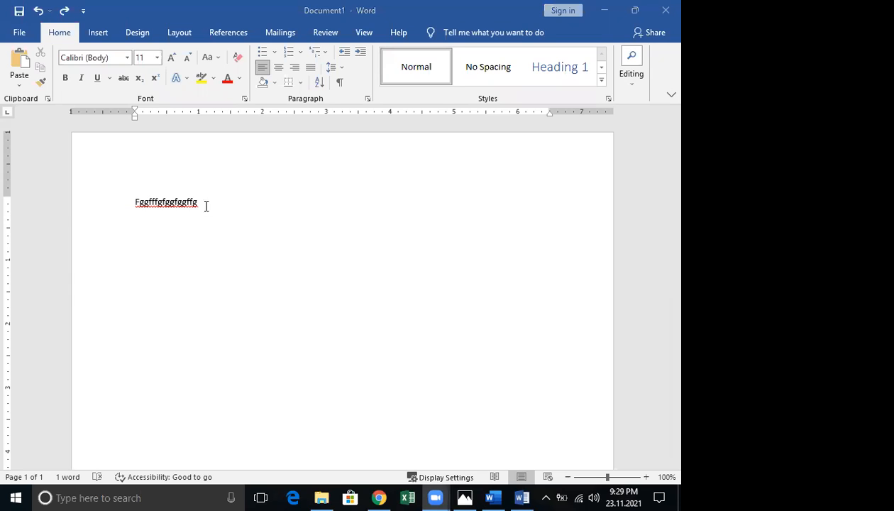
pyautogui.click(69, 215)
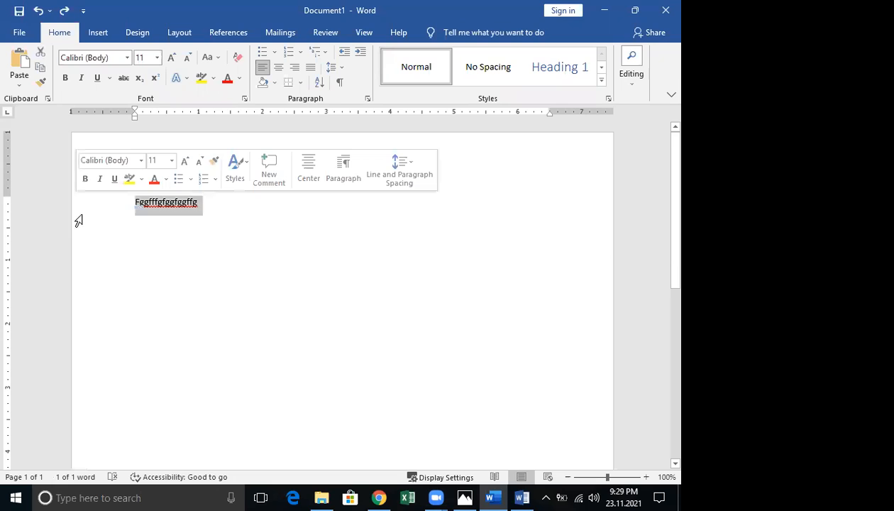
pyautogui.press('BackSpace')
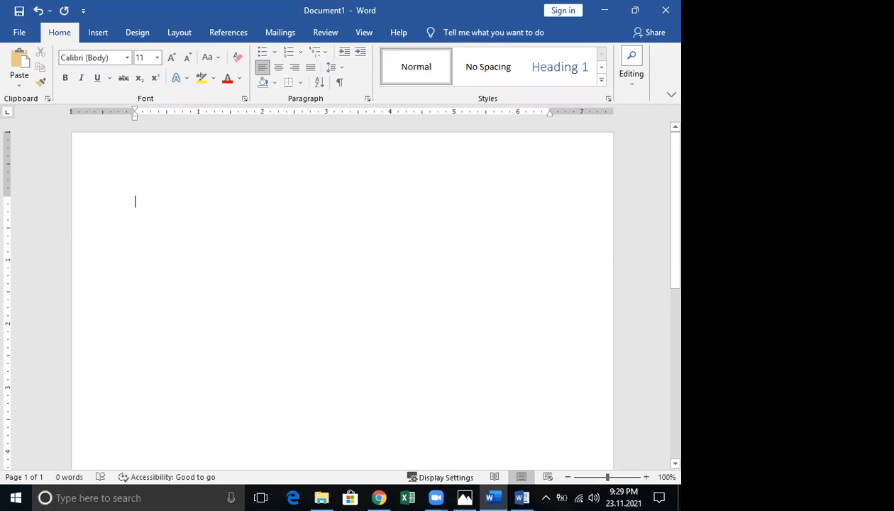
pyautogui.write('hghggggggggggggggggggggggggggggggggggg')
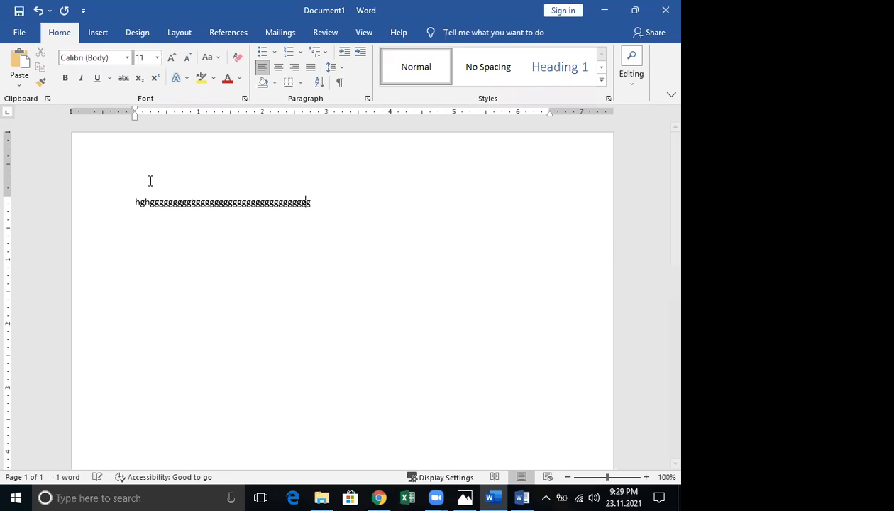
pyautogui.write('gggggggggggggggggggg')
pyautogui.press('Return')
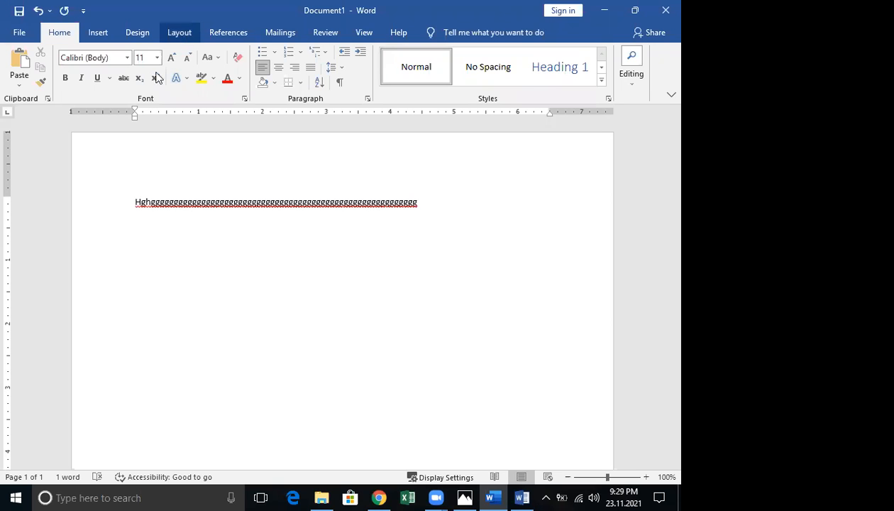
pyautogui.click(180, 35)
pyautogui.click(130, 86)
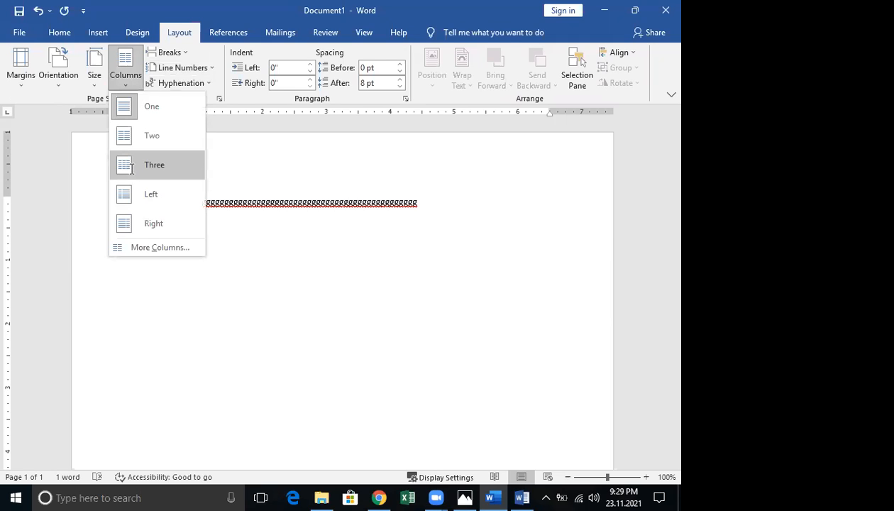
# Try a three-column layout, undo it, and extend the line with more 'fgfg…' filler text
pyautogui.click(131, 170)
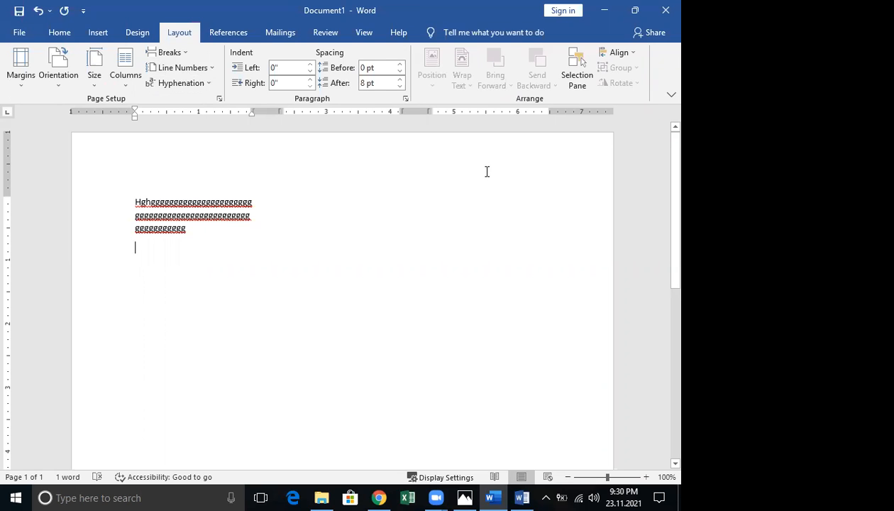
pyautogui.hotkey('ctrl', 'z')
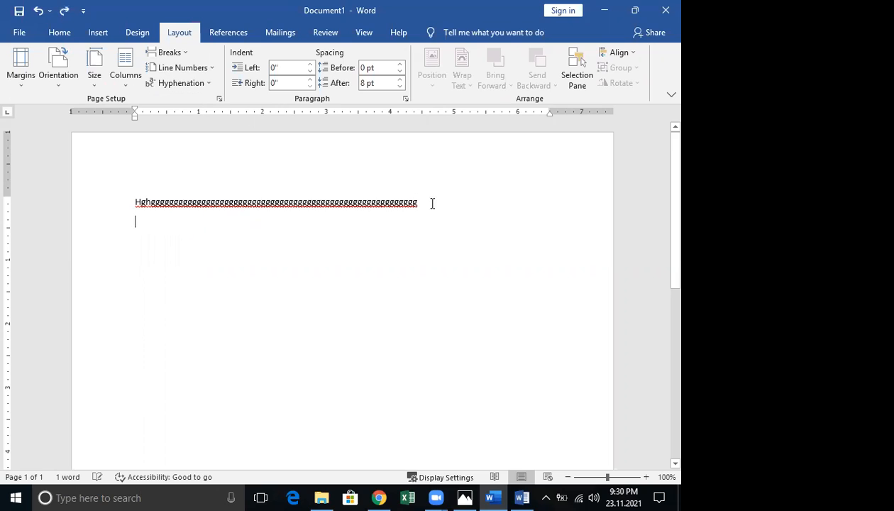
pyautogui.press('BackSpace')
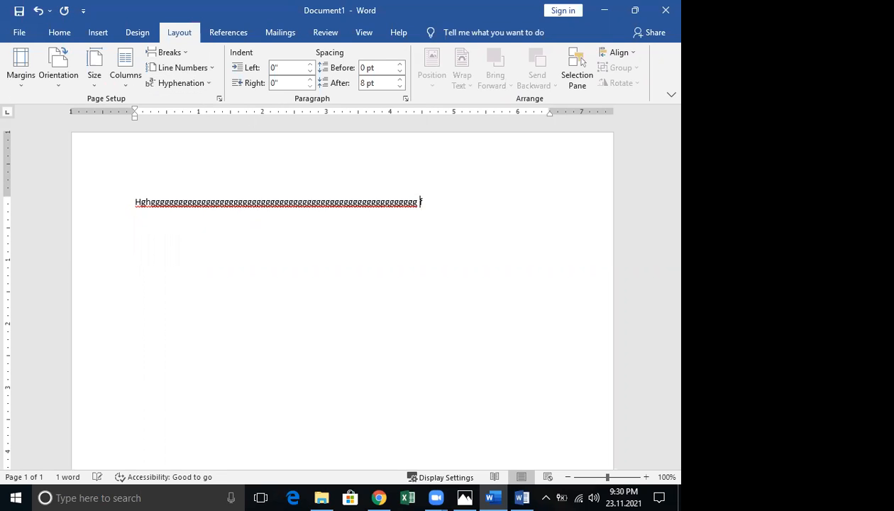
pyautogui.write('fgfgfggffffffffffffffffffc cdfffddffd ccv')
# Glance at project 3, minimize it, and type 'ghghhg hfhggHgb rghghh hhghg' into Document1
pyautogui.click(510, 485)
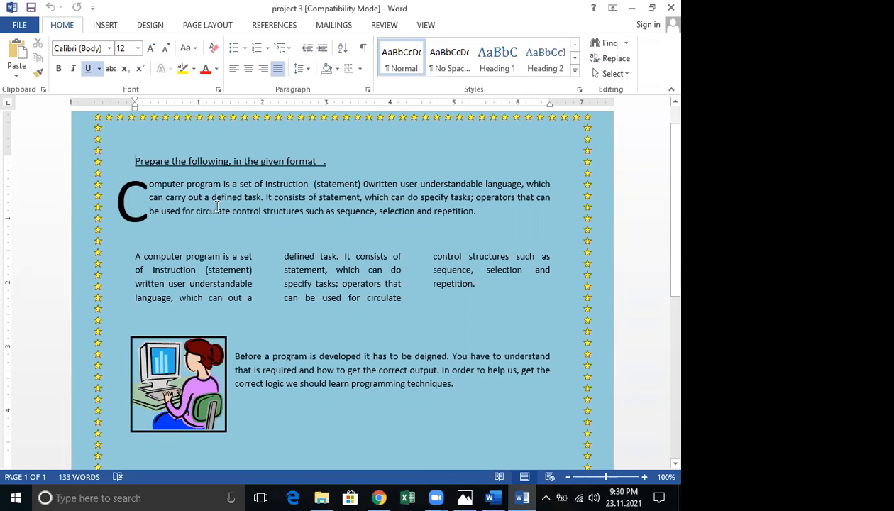
pyautogui.click(630, 7)
pyautogui.write('ghghhg hfhggH')
pyautogui.write('gb r')
pyautogui.write('ghghh hhghg')
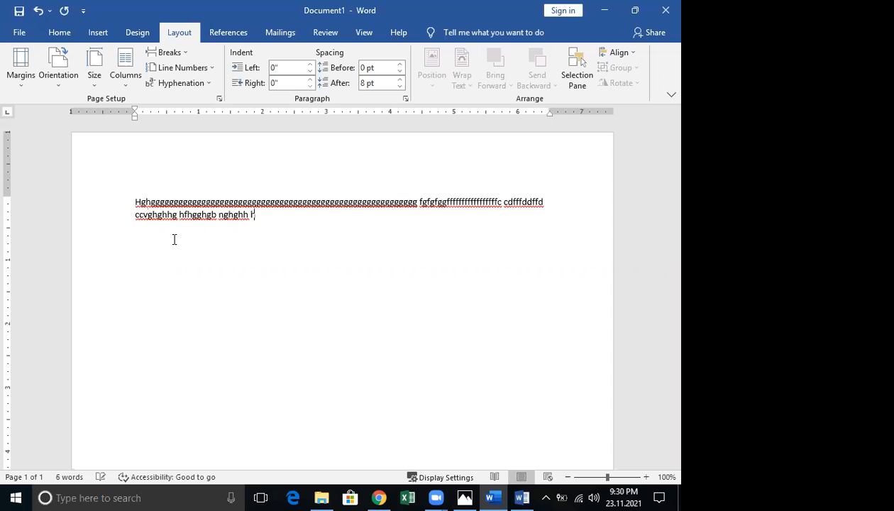
# Make the paragraph's first letter H a Dropped drop cap, adding and then undoing a new line
pyautogui.moveTo(140, 203); pyautogui.dragTo(133, 203)
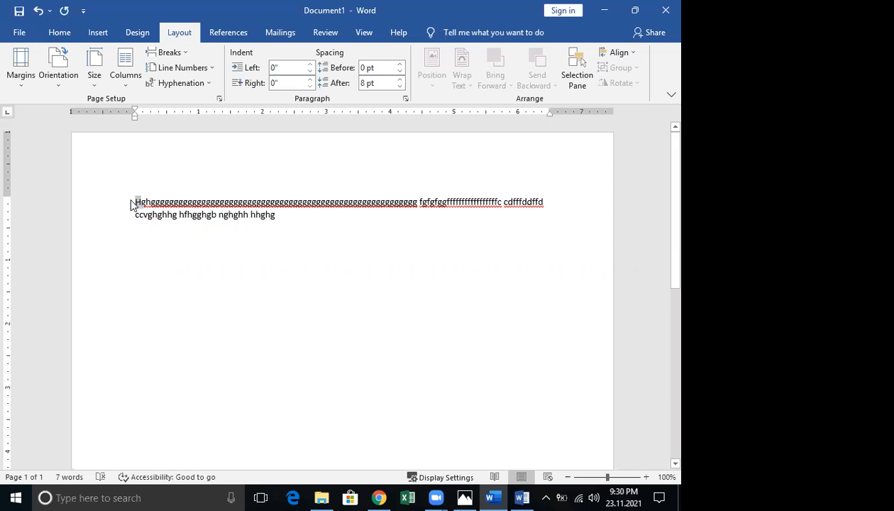
pyautogui.click(110, 34)
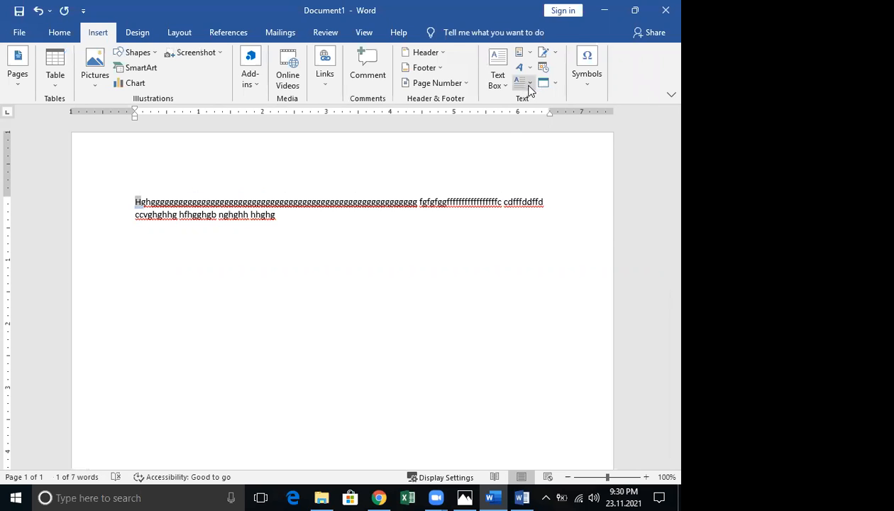
pyautogui.click(526, 84)
pyautogui.click(549, 137)
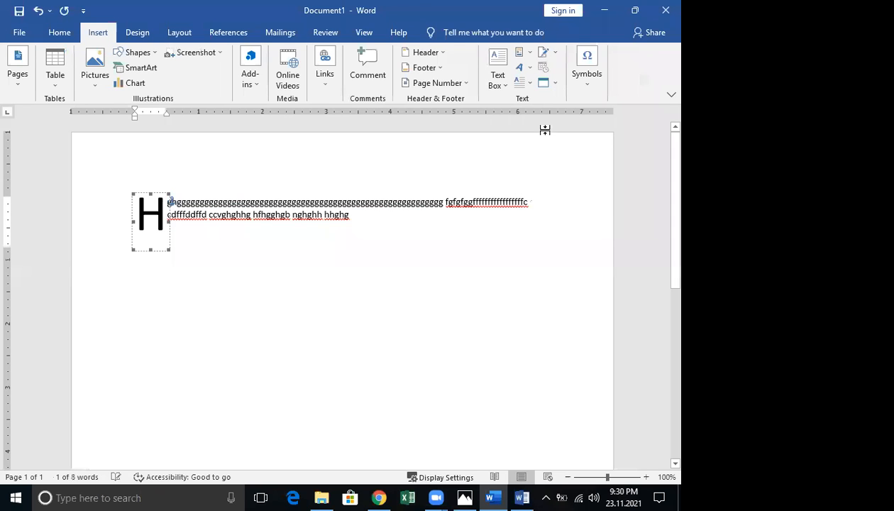
pyautogui.click(528, 86)
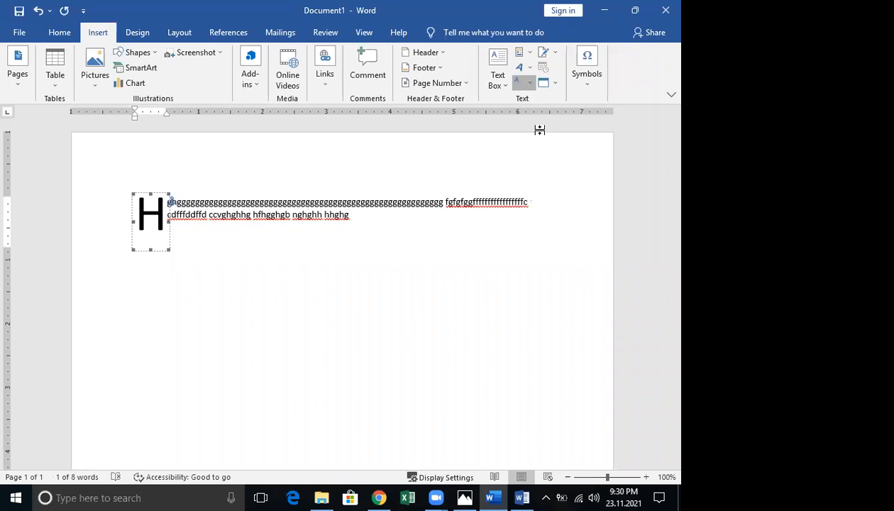
pyautogui.click(539, 130)
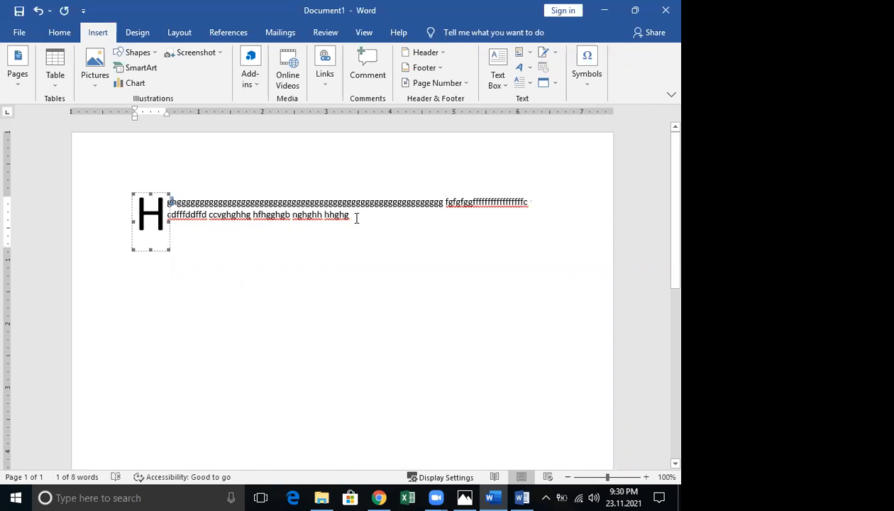
pyautogui.click(356, 218)
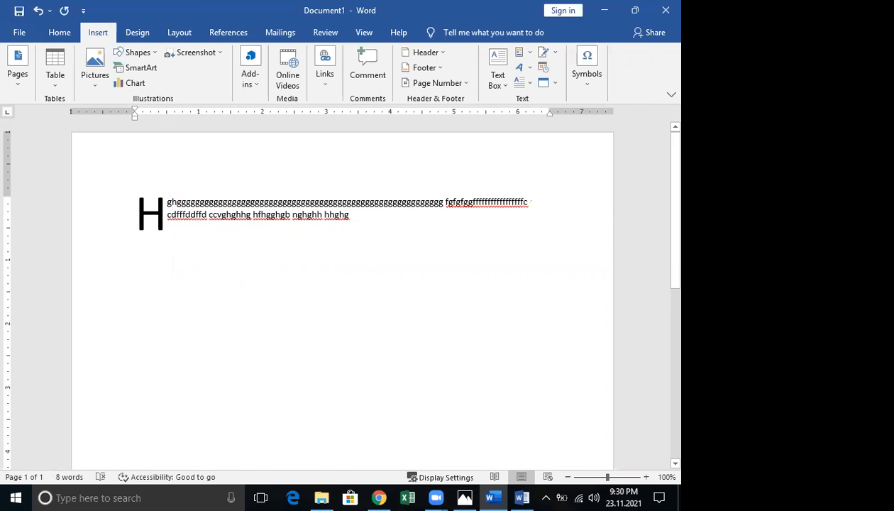
pyautogui.press('Return')
pyautogui.press('Return')
pyautogui.press('Return')
pyautogui.hotkey('ctrl', 'z')
pyautogui.hotkey('ctrl', 'z')
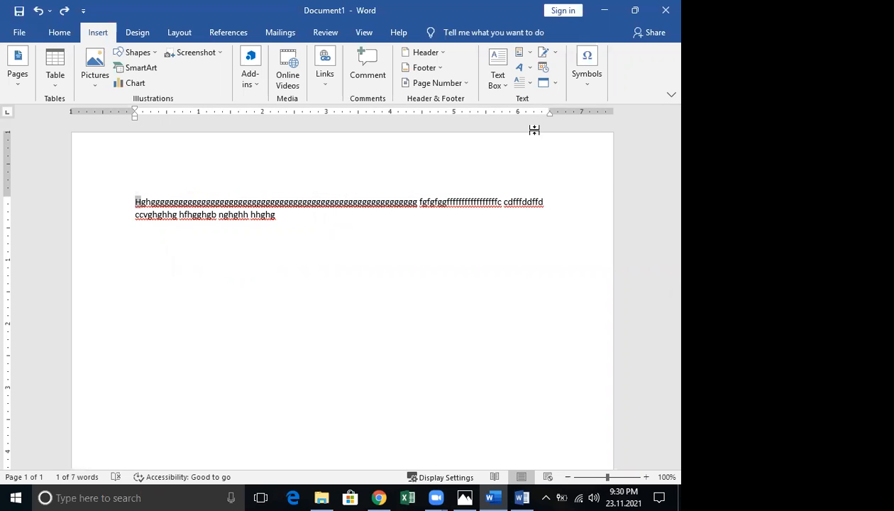
# Reapply the Dropped drop cap to H and place the cursor on the line below
pyautogui.click(529, 84)
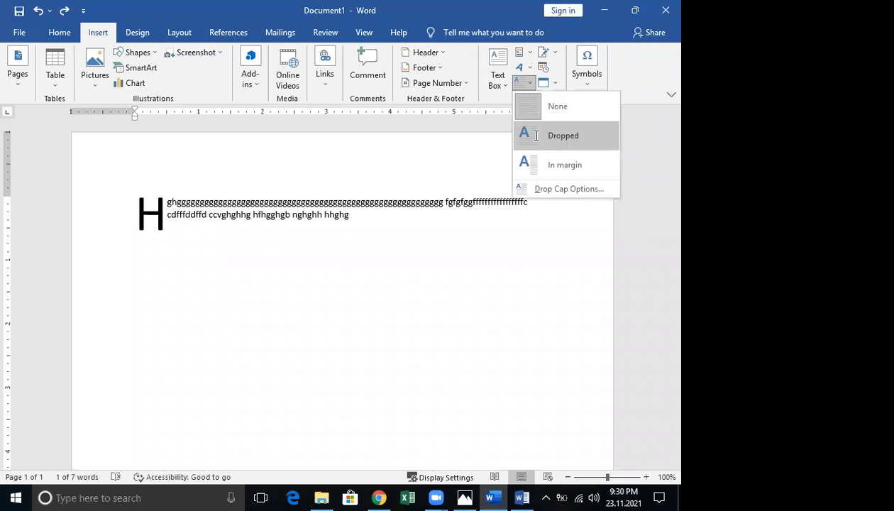
pyautogui.click(535, 136)
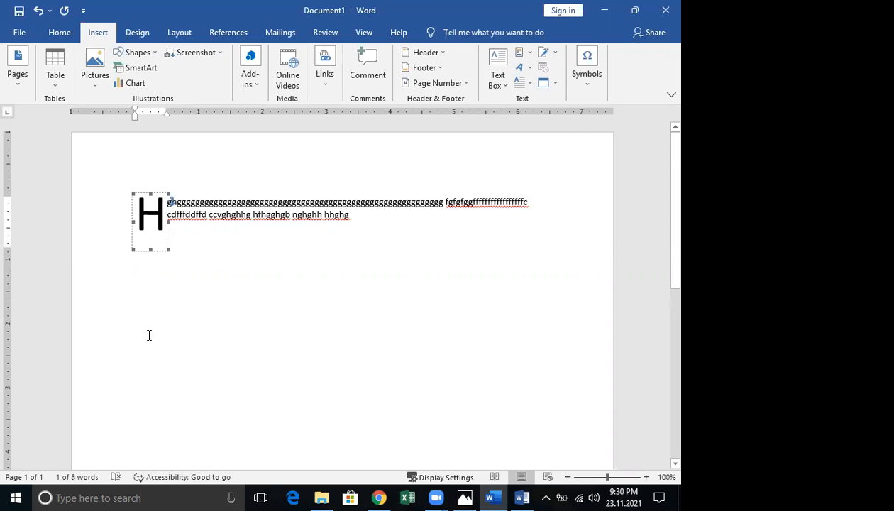
pyautogui.doubleClick(153, 313)
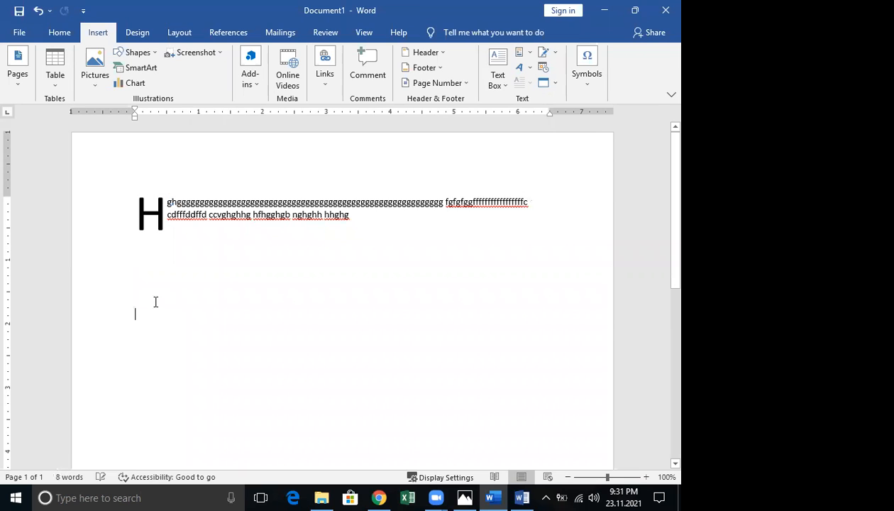
pyautogui.click(144, 279)
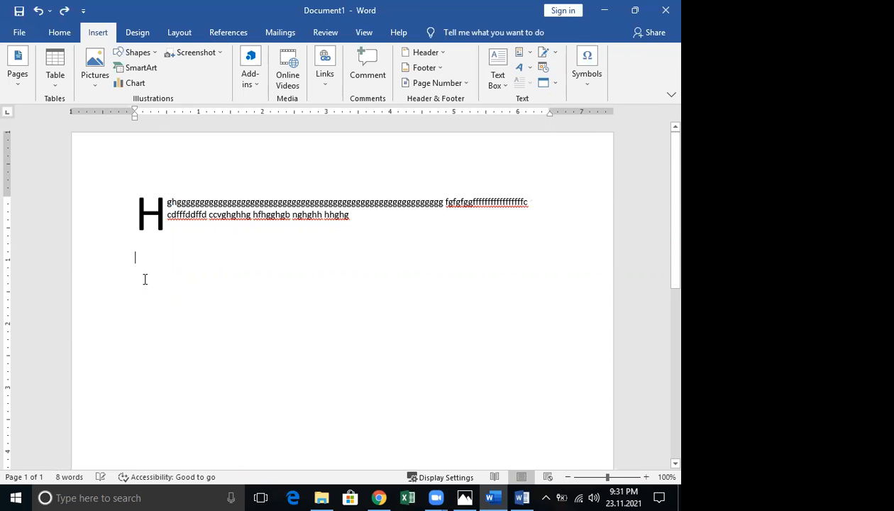
pyautogui.click(177, 34)
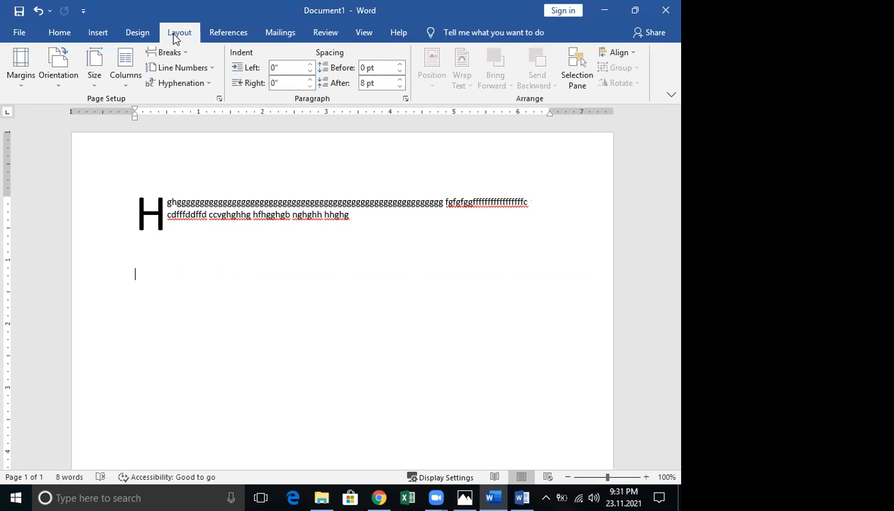
# Set three equal columns from this point forward and type j filler into the first column
pyautogui.click(125, 86)
pyautogui.click(162, 248)
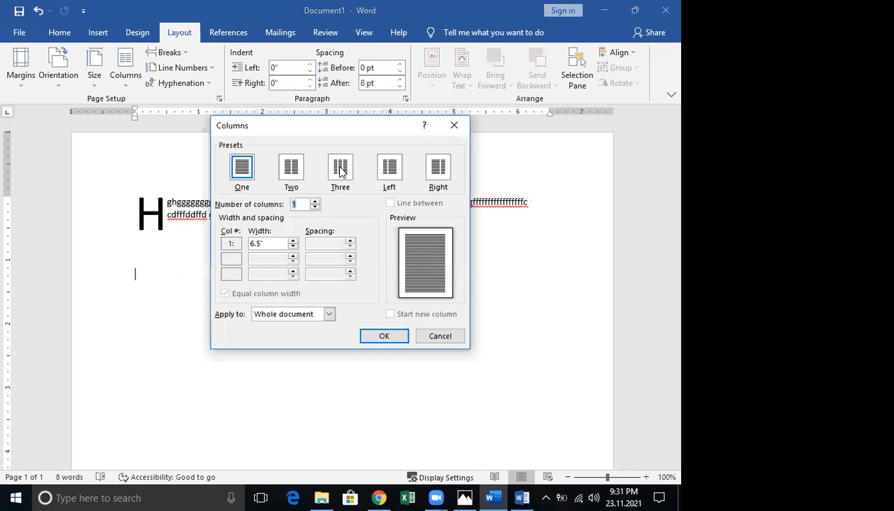
pyautogui.click(340, 169)
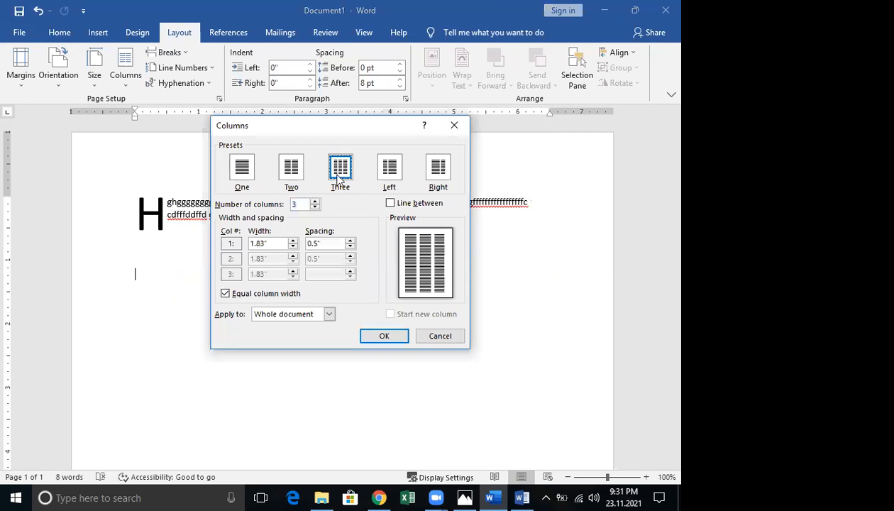
pyautogui.click(304, 313)
pyautogui.click(303, 336)
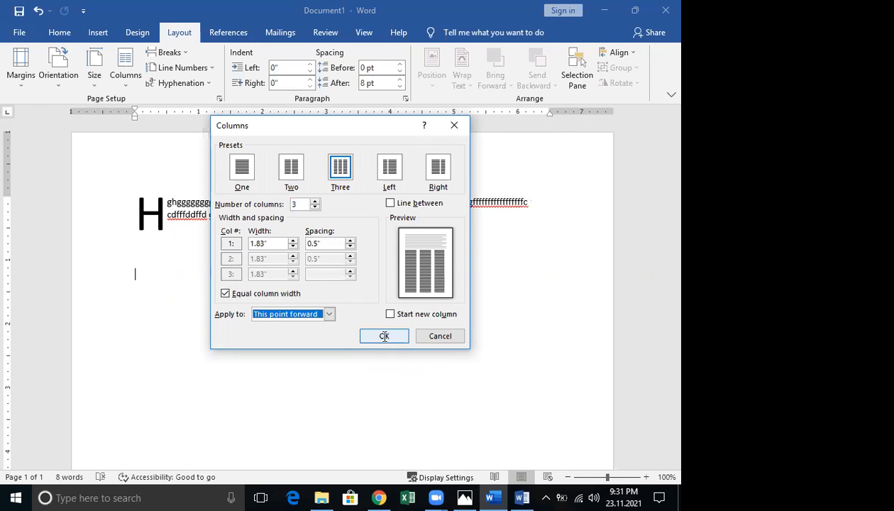
pyautogui.click(383, 335)
pyautogui.write('j')
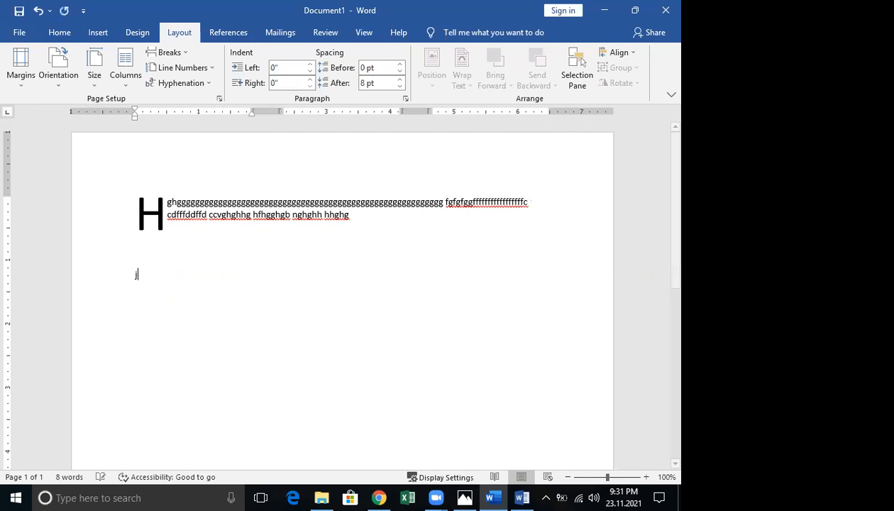
pyautogui.write('jjjjjjjjjjjjjjjjjjjjjjjjjjjjjjjjjjjjjjjjjjjjjj')
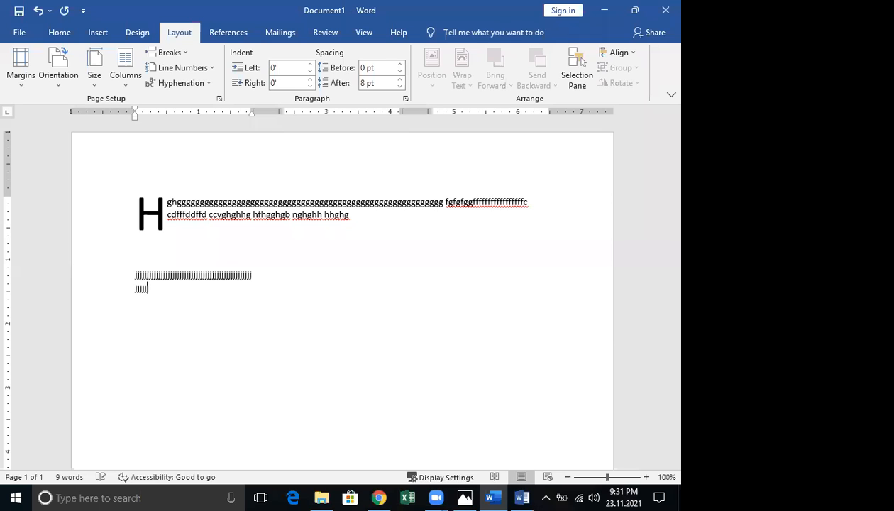
pyautogui.write('jjjjjjjjjjjjjjjjjjjjjjjjjjjjjjjjjjjjjjjjjjjjjjjjjjjjjjjjjjjjjjjjjjjjjjjjjjjjjjjjjjjjjjjjjjjjjjjjjj')
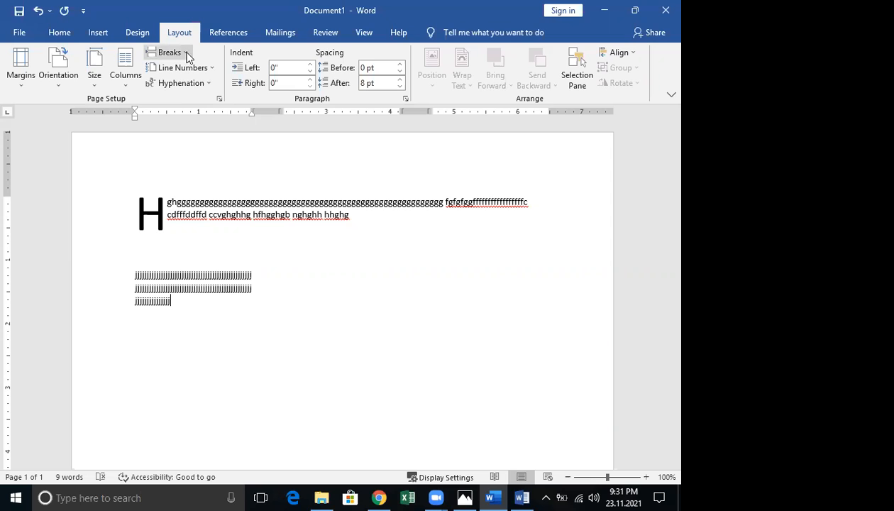
# Insert two column breaks, filling the second and third columns with j text, then add a new line
pyautogui.click(188, 56)
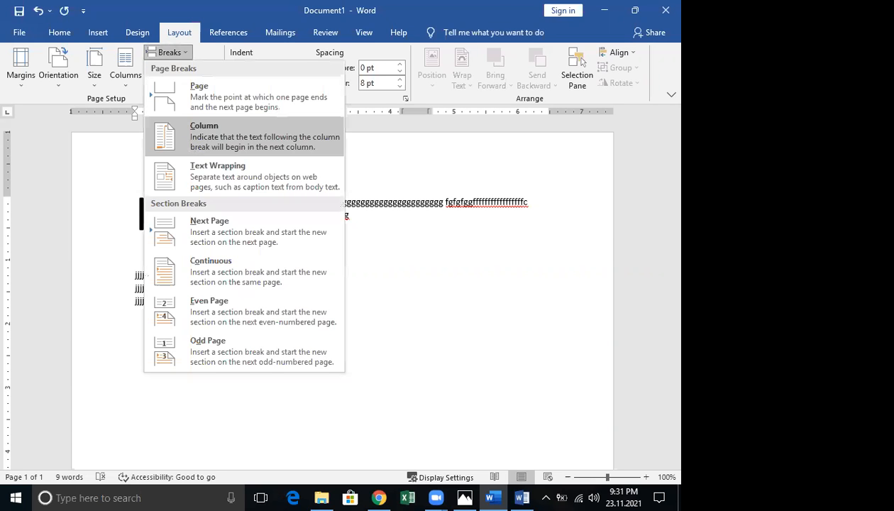
pyautogui.click(204, 135)
pyautogui.write('jjjjjjjjjjjjjjjjjjjjjjjj')
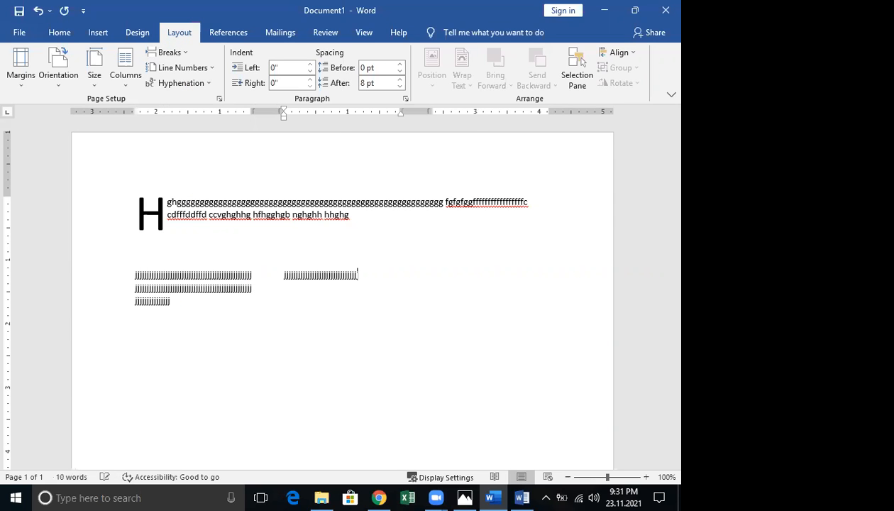
pyautogui.write('jjjjjjjjjjjjjjjjjjjjjjjjjjjjjjjjjjjjjjjjjjjjjjjjjjjjjjjjjjjj')
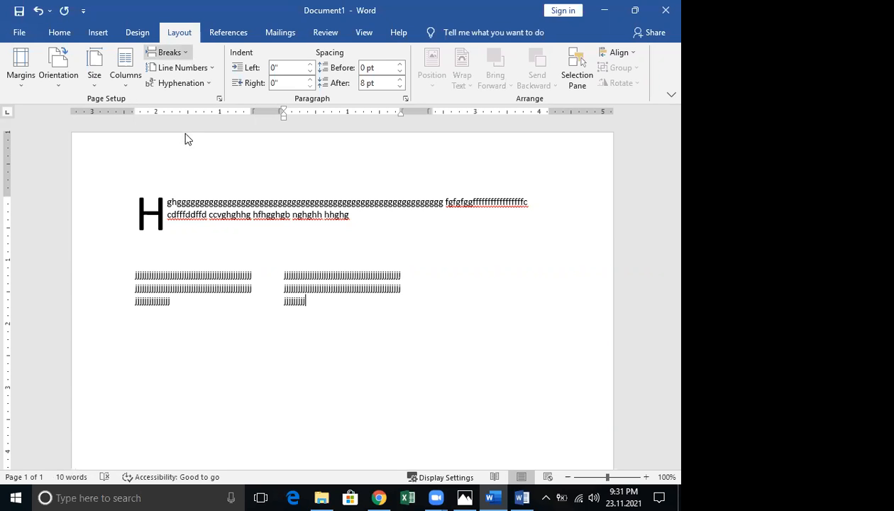
pyautogui.click(169, 51)
pyautogui.click(212, 135)
pyautogui.write('jj')
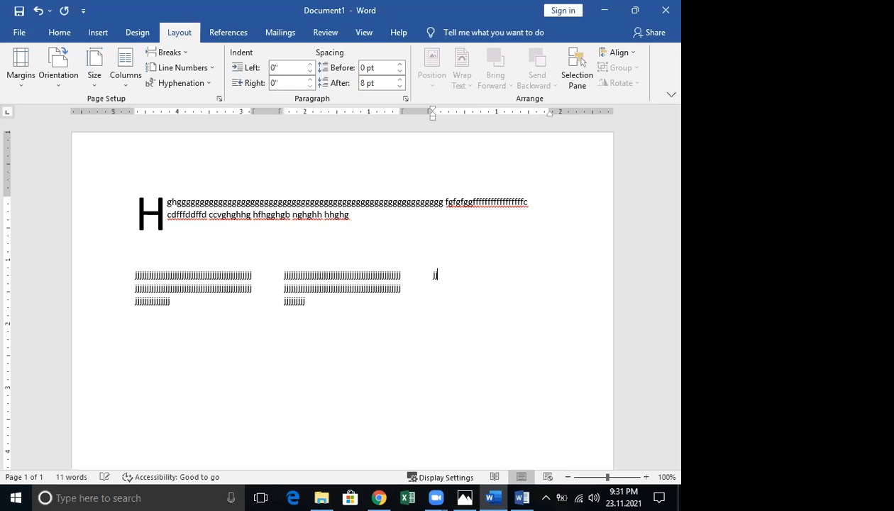
pyautogui.write('jjjjjjjjjjjjjjjjjjjjjjjjjjjjjjjjjjjjjjjjjjjjjjjjjjjjjjjjjjjjjjj')
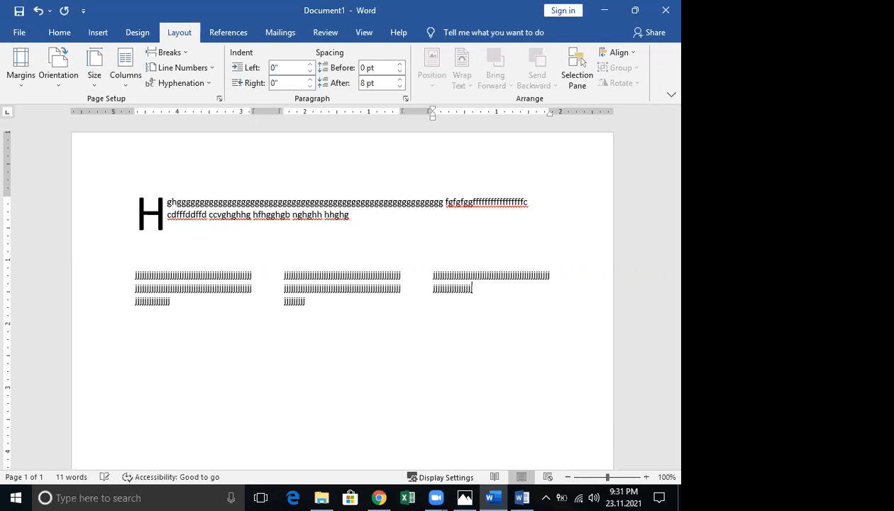
pyautogui.write('jjjjjjjjjjjjjjjjjjjjjjjjjjjjjjjjj')
pyautogui.press('Return')
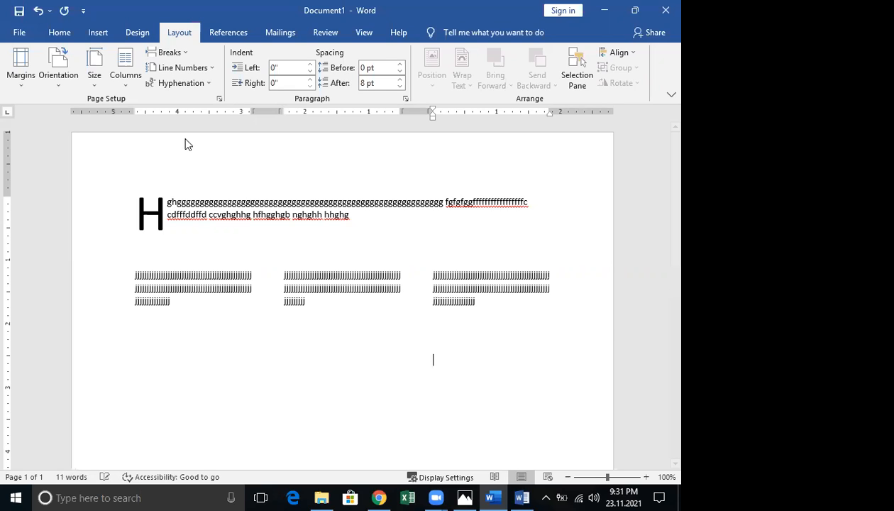
# Switch back to one column from this point forward via More Columns
pyautogui.click(131, 85)
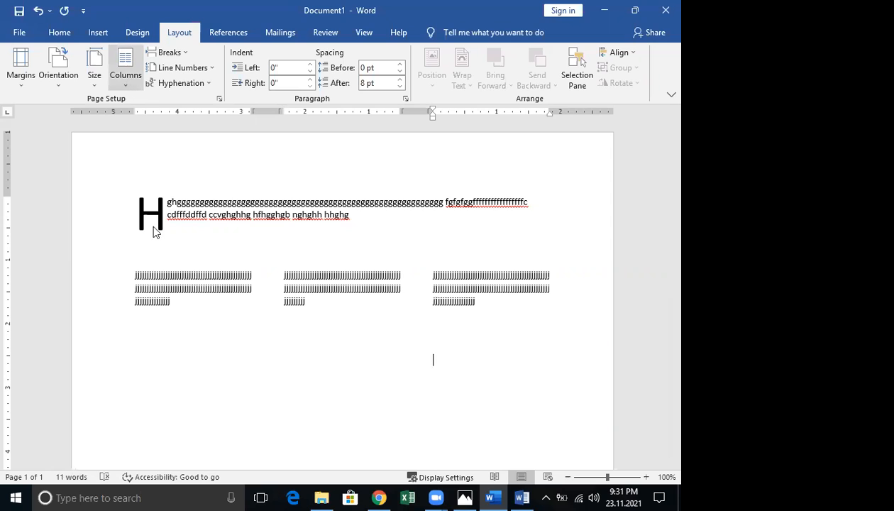
pyautogui.click(159, 248)
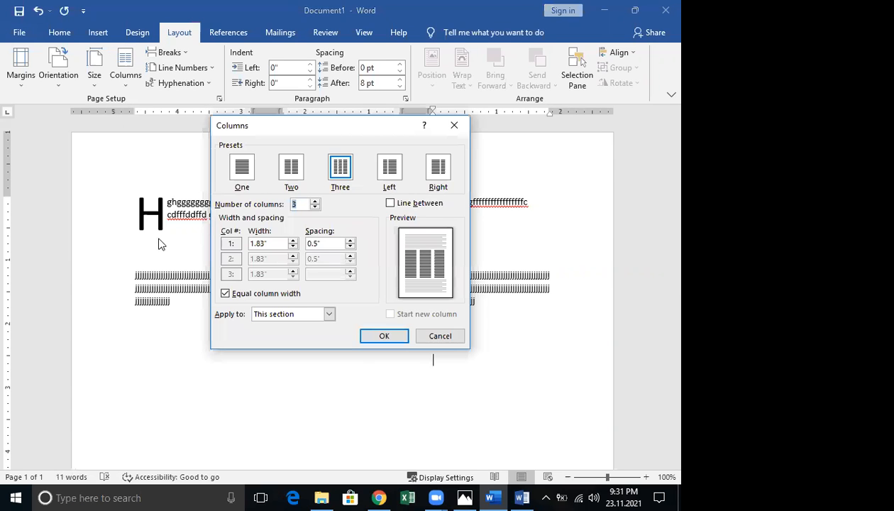
pyautogui.click(240, 179)
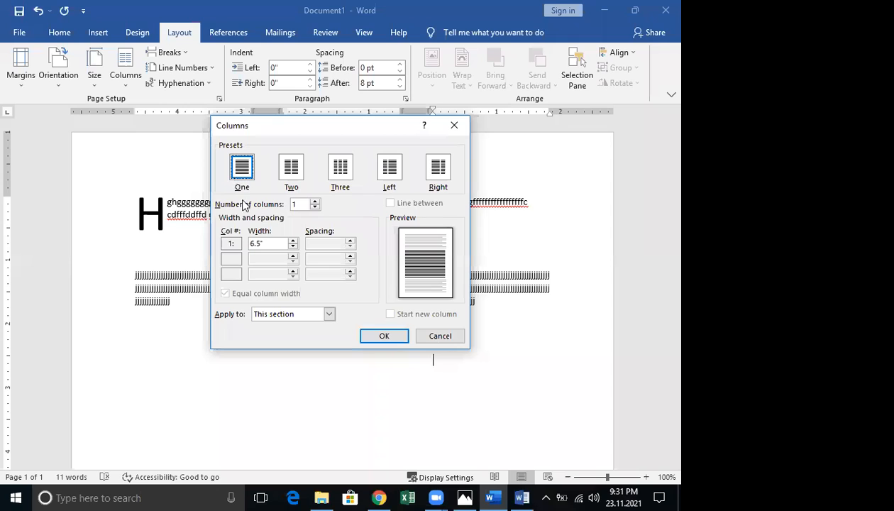
pyautogui.click(328, 314)
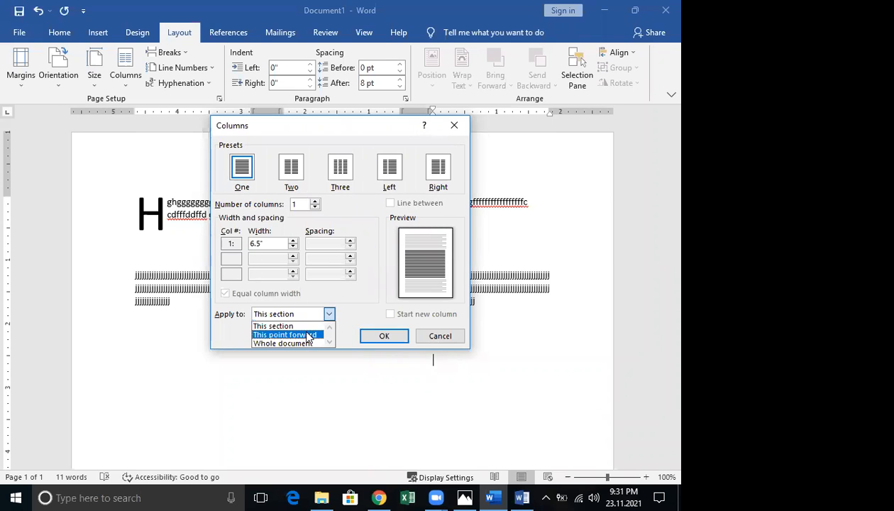
pyautogui.click(310, 335)
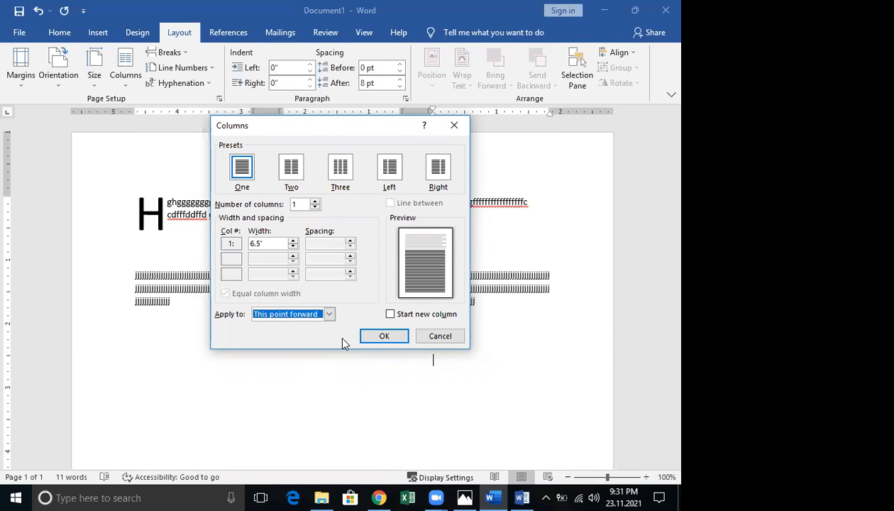
pyautogui.click(383, 337)
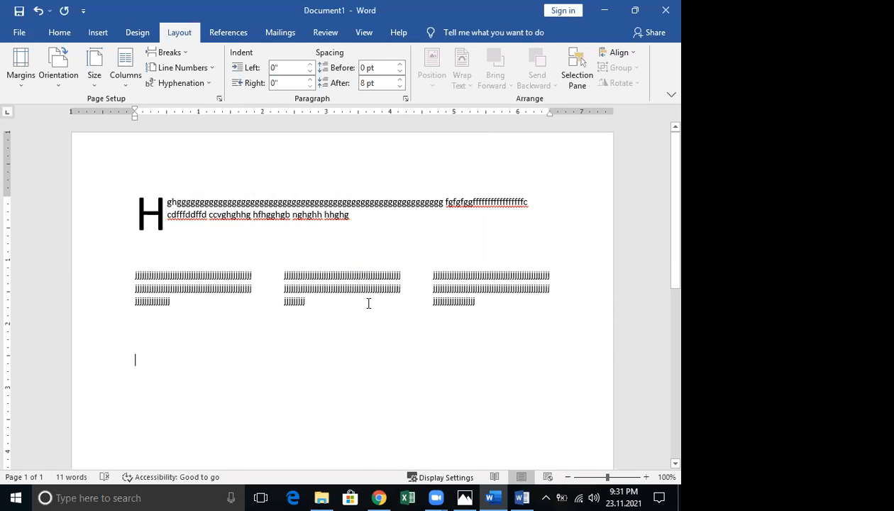
# Type an h filler paragraph, then undo it along with the second and third columns' j text
pyautogui.write('hh')
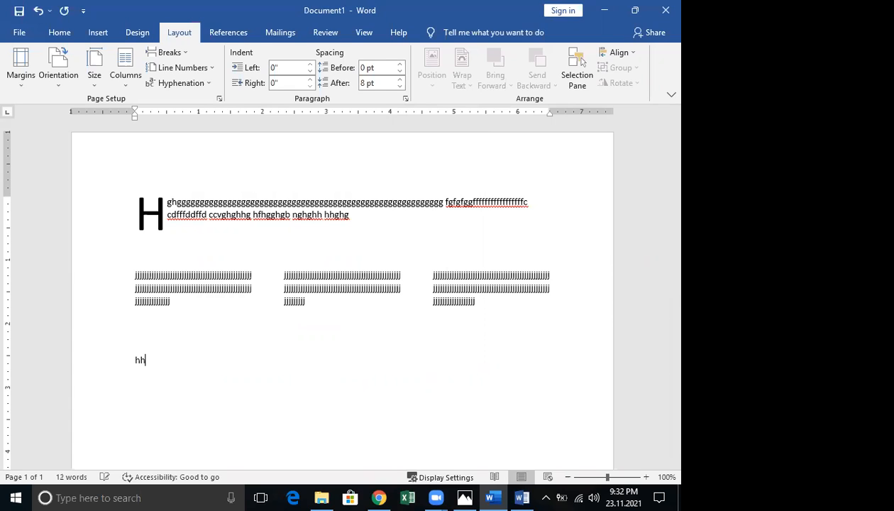
pyautogui.write('hhhhhhhhhhhhhhhhhhhhhhhhhhhhhhhhhhhhhhhhh')
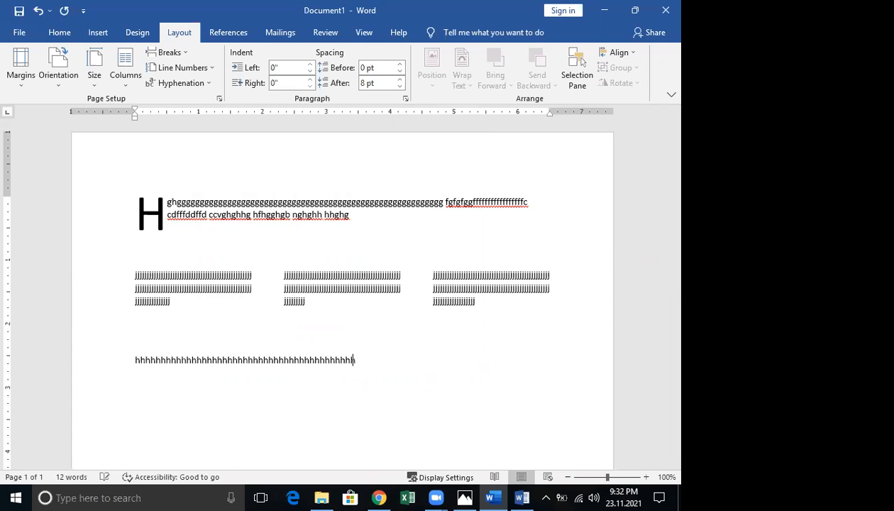
pyautogui.write('hhhhhhhhhhhhhhhhhhhhhhhhhhhhhhhhhhhhhhhhhhhhhhhhhhhhhhhhhhhhhhhhhhhhhhhhhhhhh')
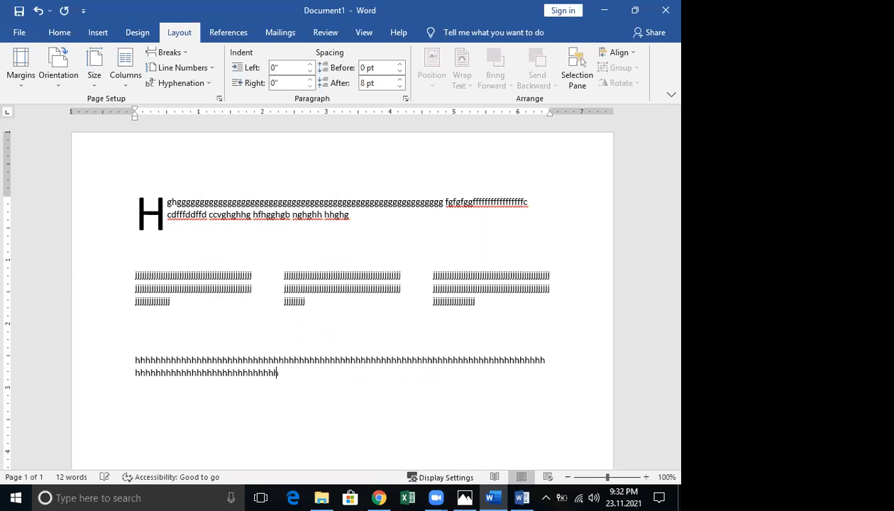
pyautogui.write('hhhhhhhhhhhhhhhhhhhhhhhhhhhhhhhhhhhhhhhhhhhhhhhhh')
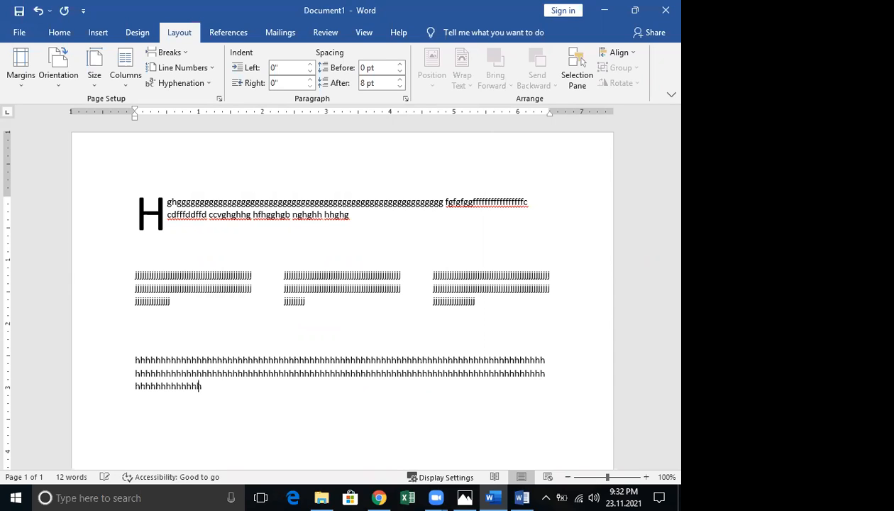
pyautogui.write('hhhhhhhhhhhhhhhhhhhhhhhhhhhhhhhhhhhhhhhhhhhhhhhhhhhhhhhhhhhhhhhhhhhhhhhhhhhhhhhhhhhhh')
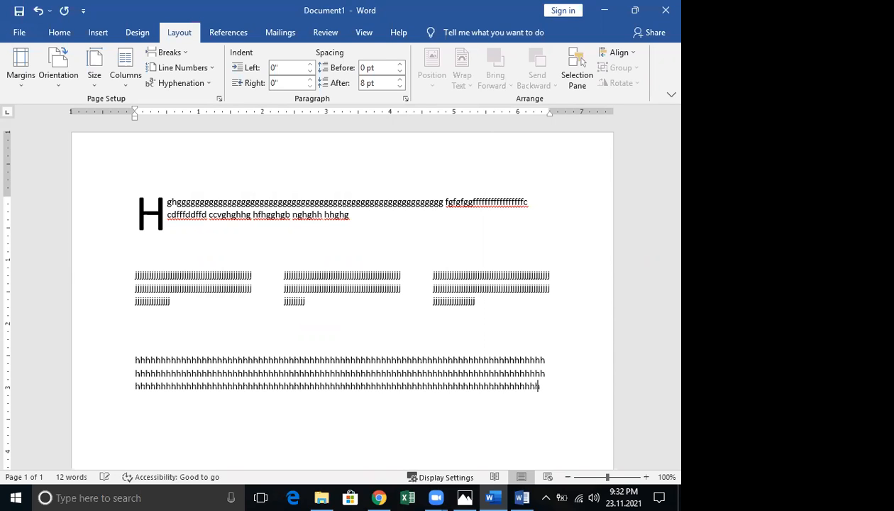
pyautogui.write('hhhhhhhhhhhhhh')
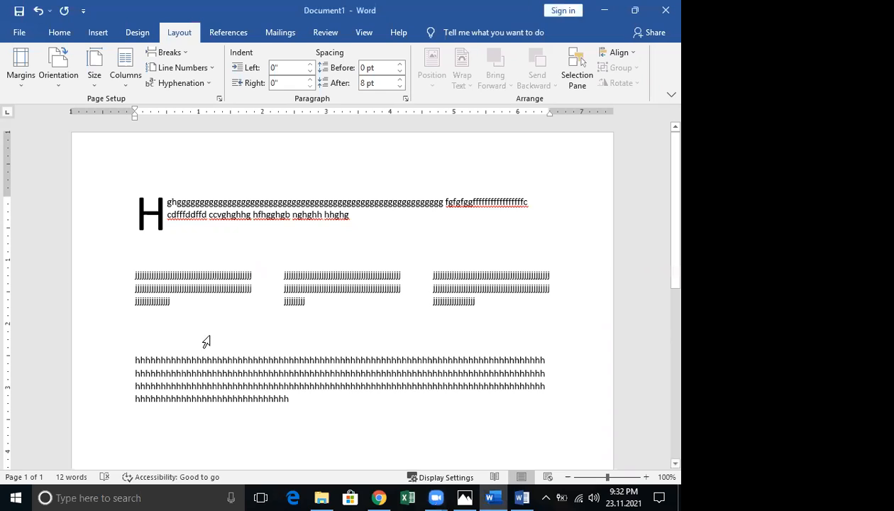
pyautogui.hotkey('ctrl', 'z')
pyautogui.hotkey('ctrl', 'z')
pyautogui.hotkey('ctrl', 'z')
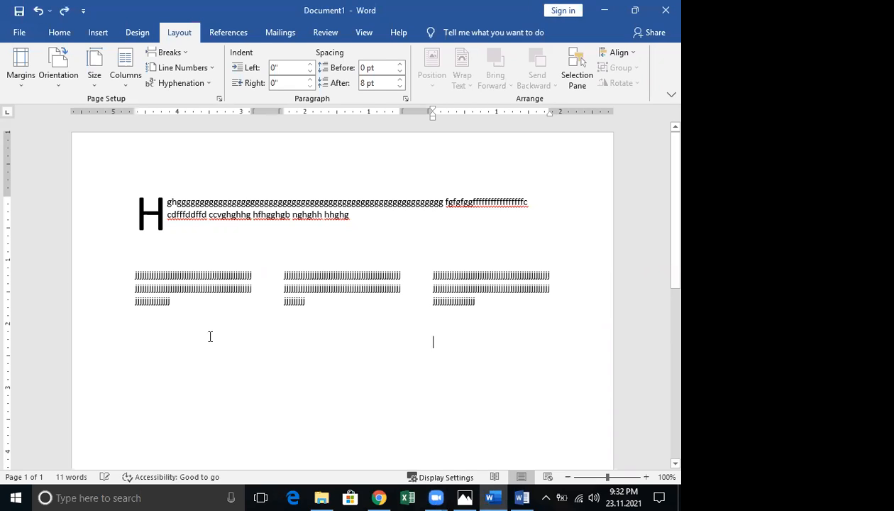
pyautogui.hotkey('ctrl', 'z')
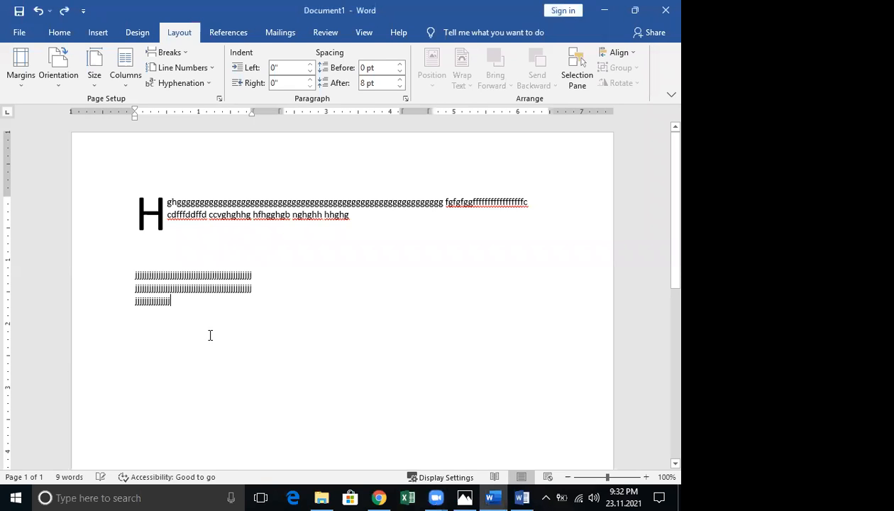
pyautogui.hotkey('ctrl', 'z')
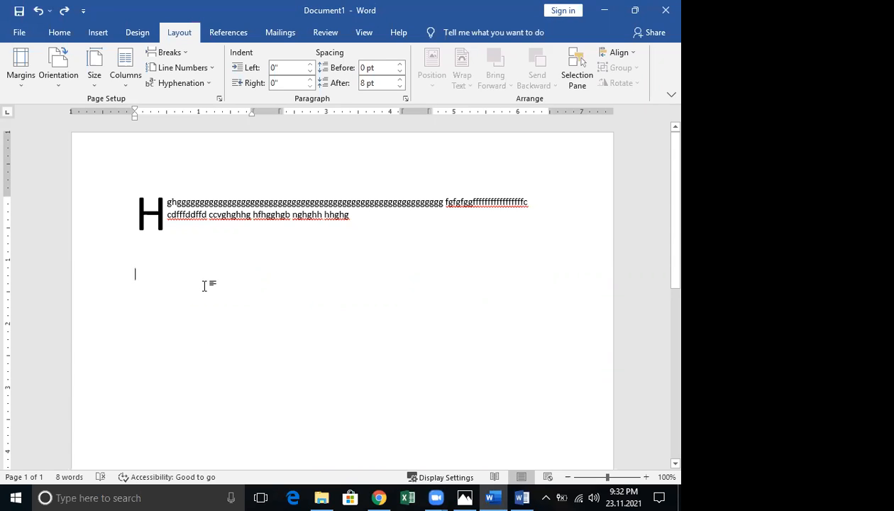
# Undo the remaining column layout and reapply the Dropped drop cap to the opening H
pyautogui.hotkey('ctrl', 'z')
pyautogui.hotkey('ctrl', 'z')
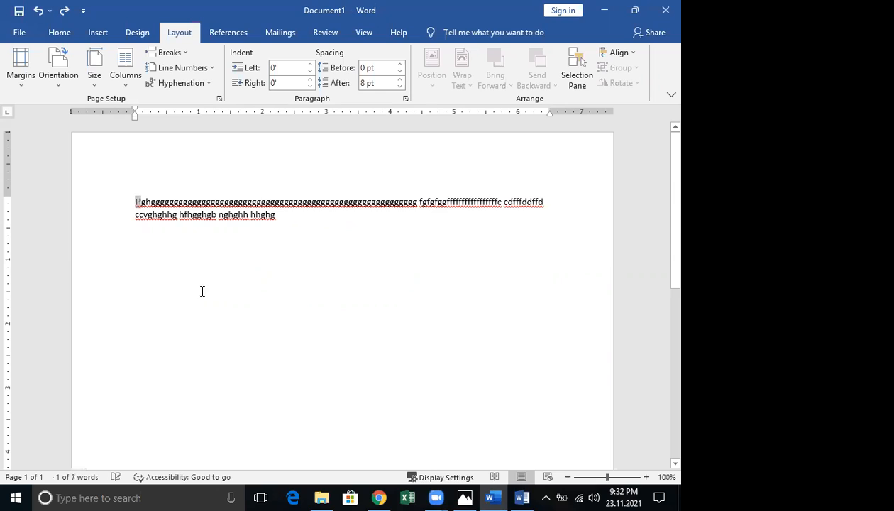
pyautogui.click(137, 202)
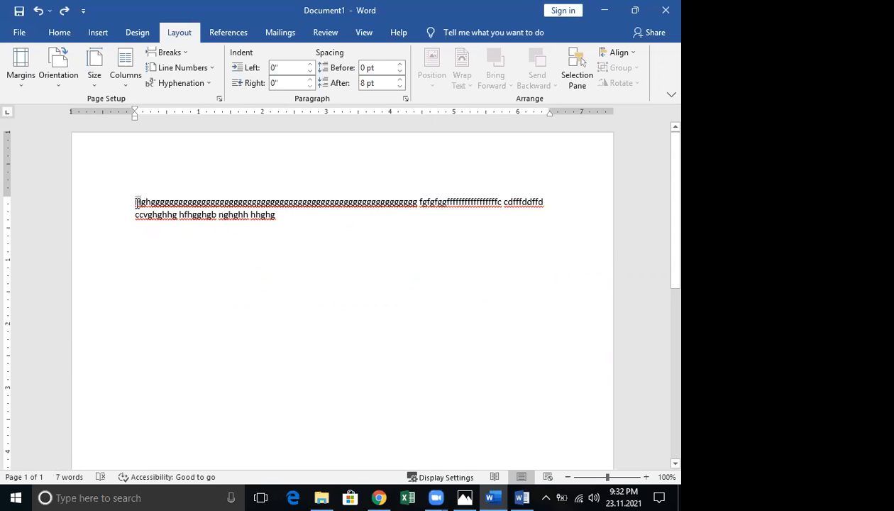
pyautogui.click(100, 34)
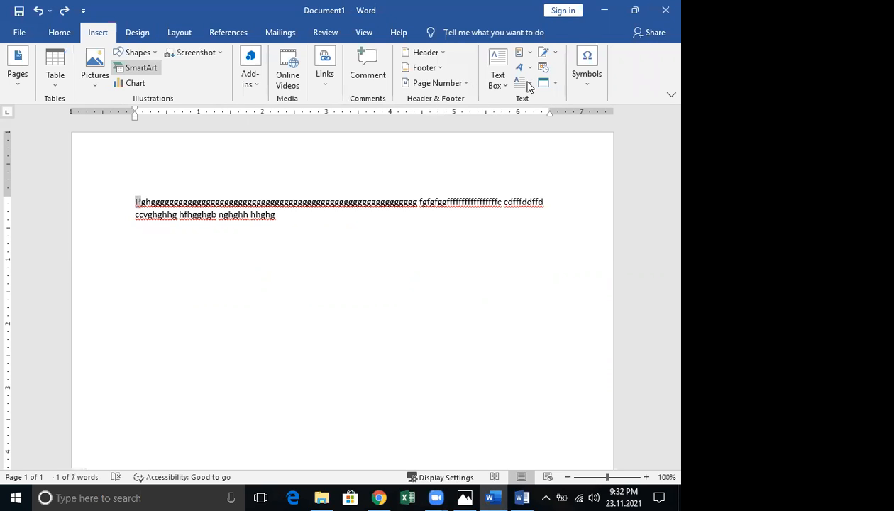
pyautogui.click(528, 86)
pyautogui.click(540, 135)
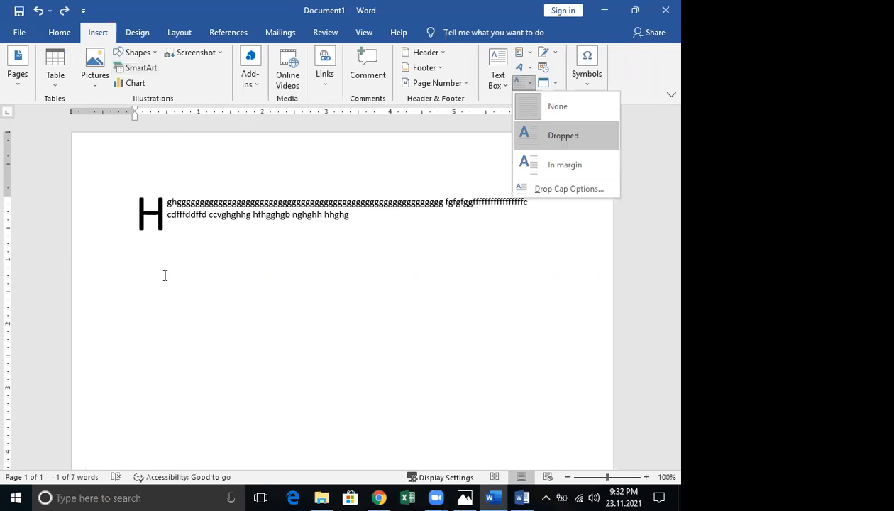
pyautogui.click(165, 275)
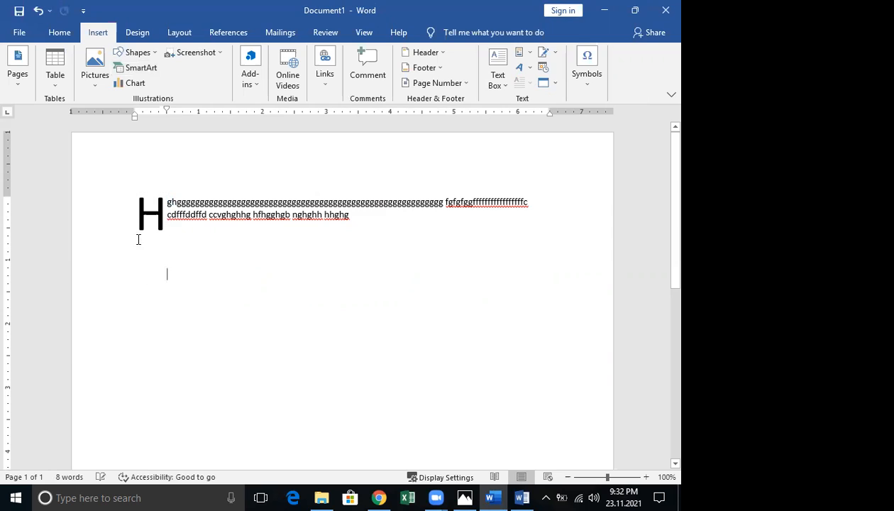
# Apply a three-column layout (1.83" columns, 0.5" spacing) from this point forward
pyautogui.click(181, 33)
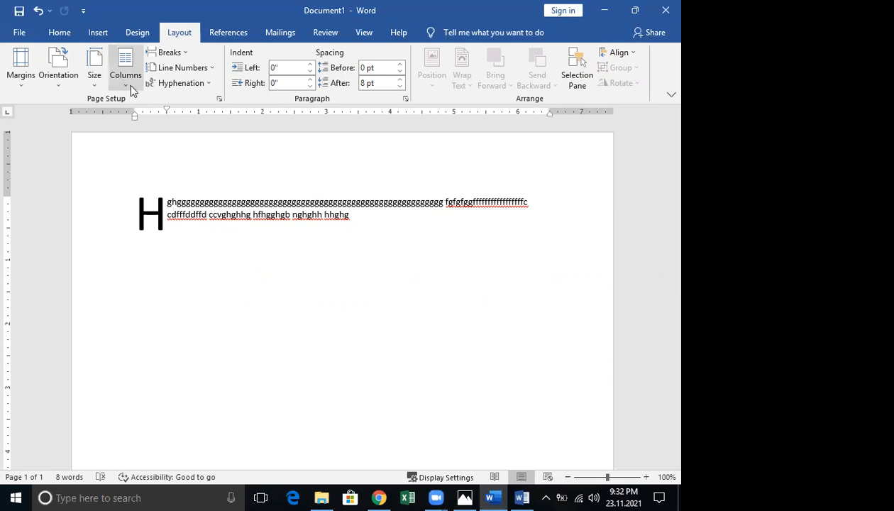
pyautogui.click(131, 85)
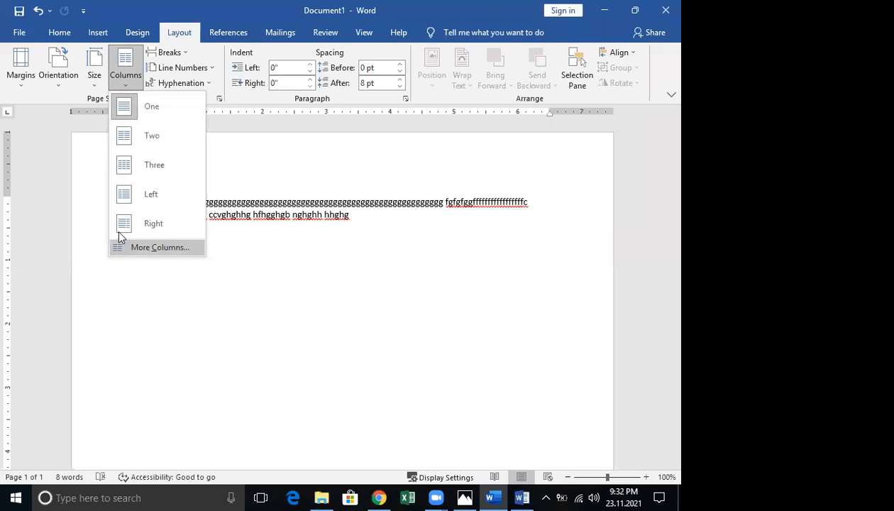
pyautogui.click(142, 247)
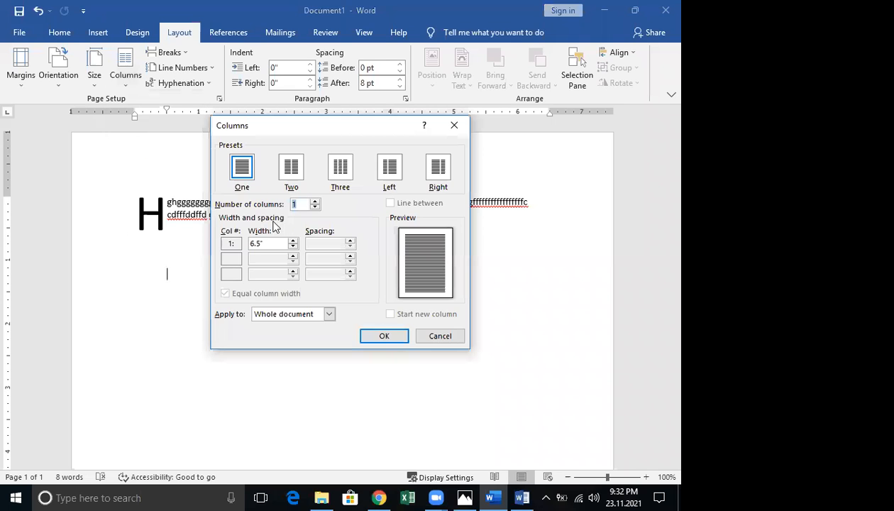
pyautogui.click(339, 171)
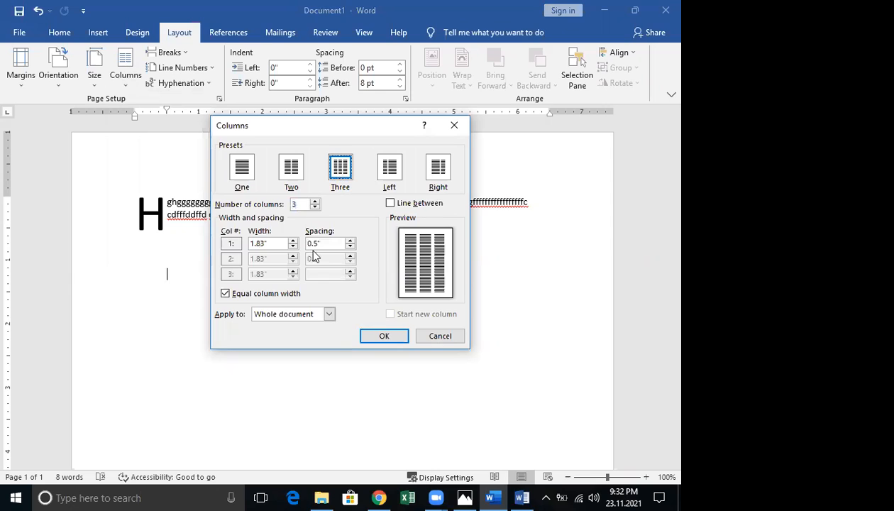
pyautogui.click(295, 315)
pyautogui.click(289, 318)
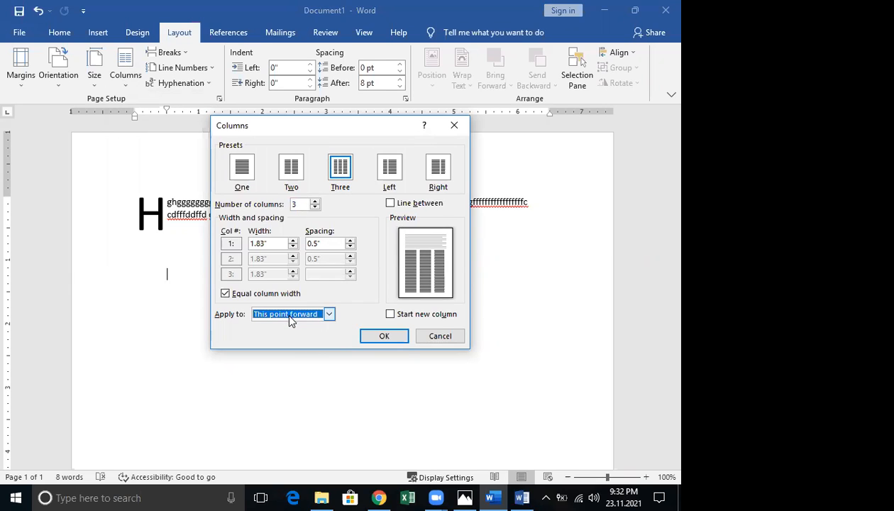
pyautogui.click(383, 336)
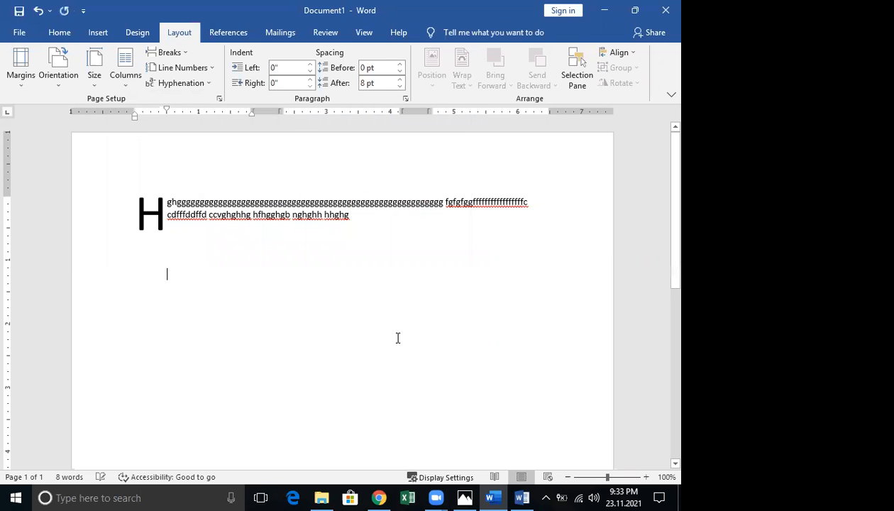
# Type a line of 'gccc…' filler in the first column, then insert a column break
pyautogui.write('gccccccccc')
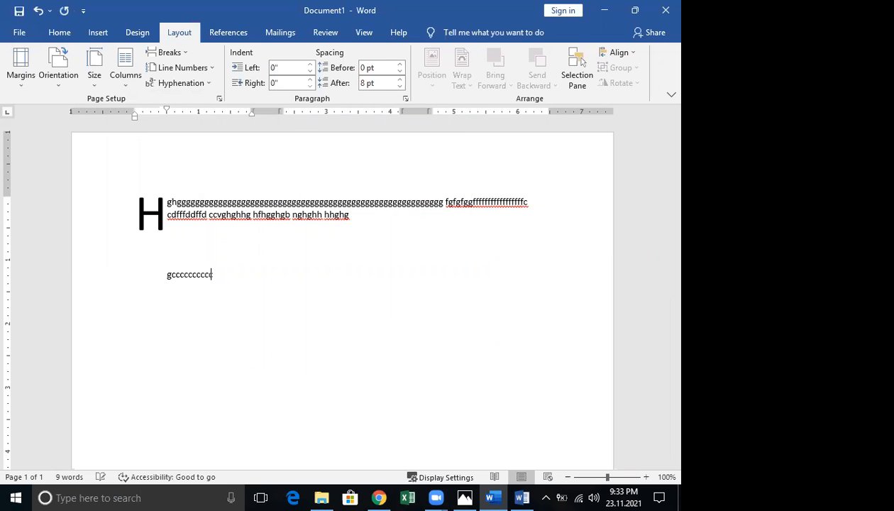
pyautogui.write('ccccccccccccccccccccccccccccccccccccccccccccccccccccccccc')
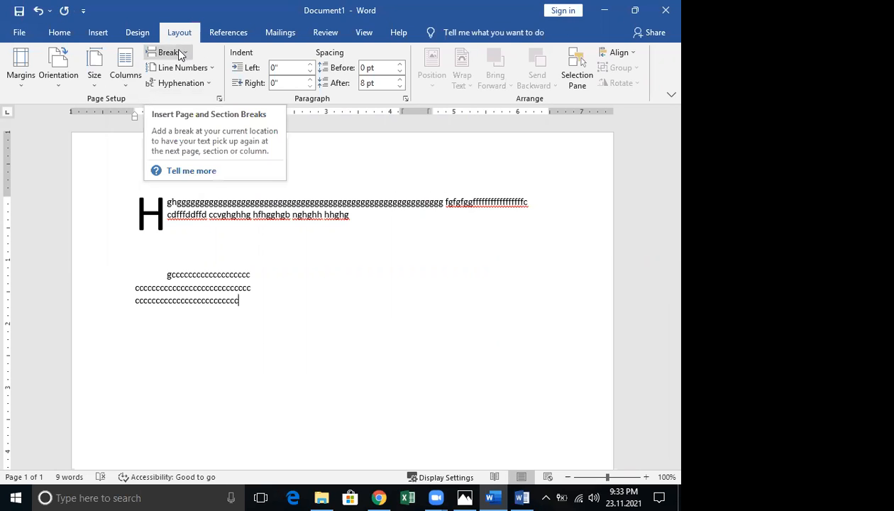
pyautogui.click(127, 88)
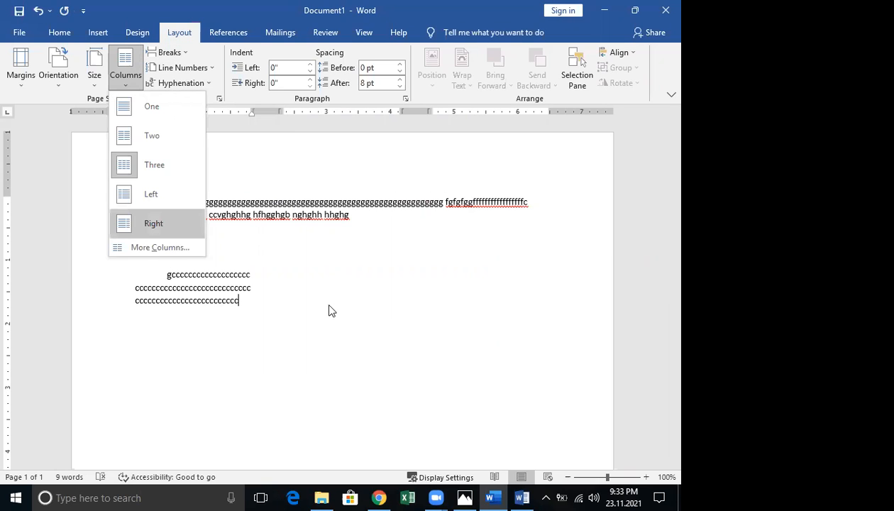
pyautogui.click(181, 53)
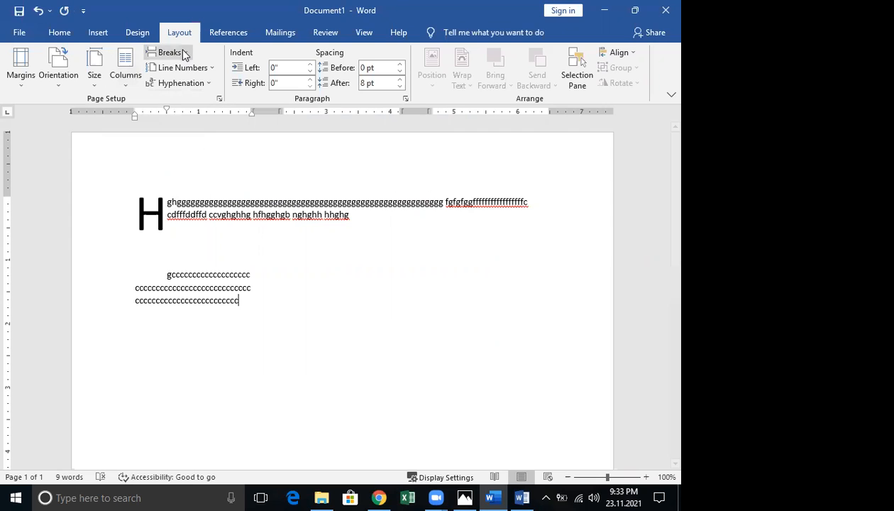
pyautogui.click(182, 53)
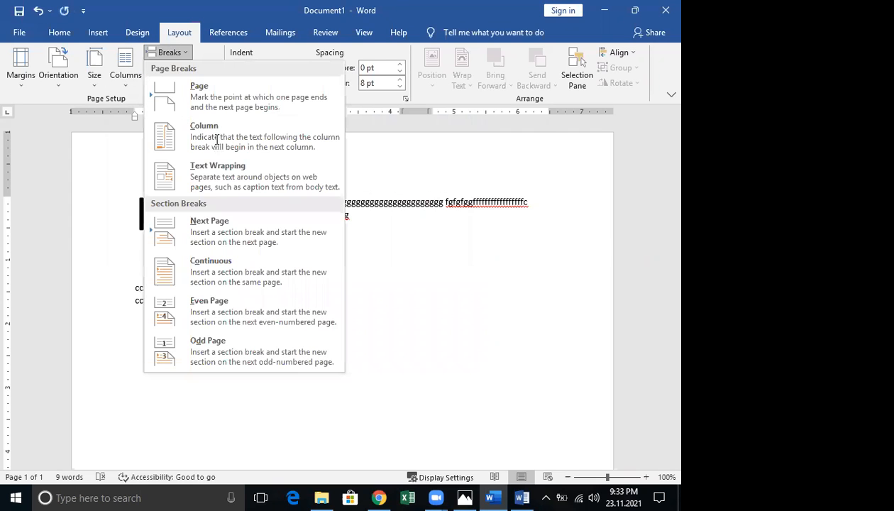
pyautogui.click(216, 138)
# Type 'sfddffd' in column two, add another column break, and fill column three with 'ghhh…'
pyautogui.write('sfddffd')
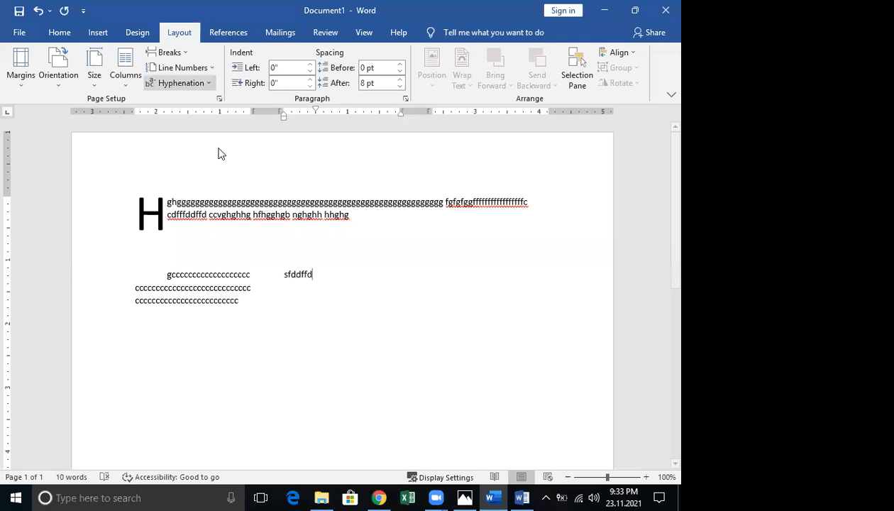
pyautogui.click(168, 52)
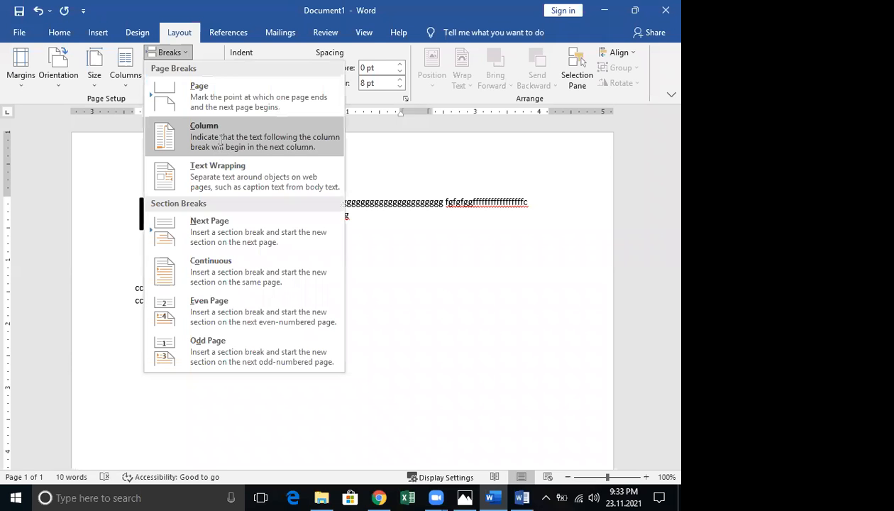
pyautogui.click(221, 139)
pyautogui.write('ghhhhhhhhhhhhhhhh')
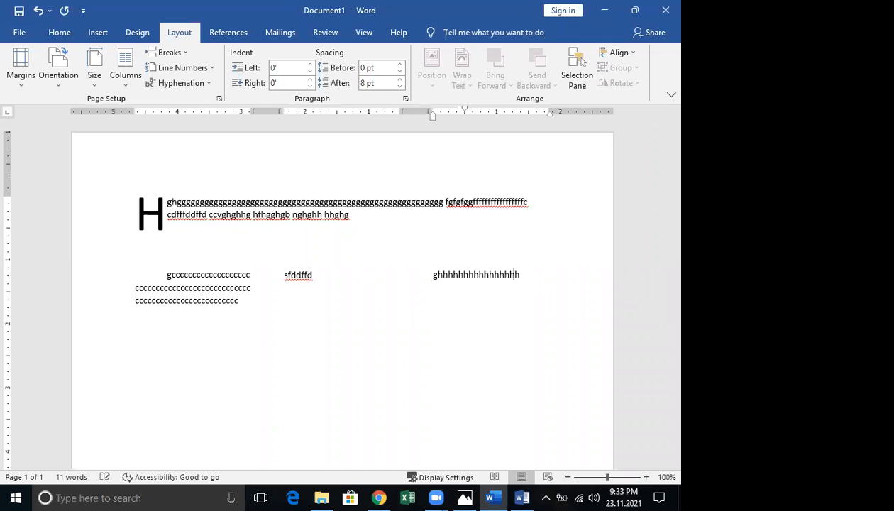
pyautogui.write('hhhhhhhhhhhhhhhhhhhhhhhhhhhhhhhhhhhhhhhhhhhhhhhh')
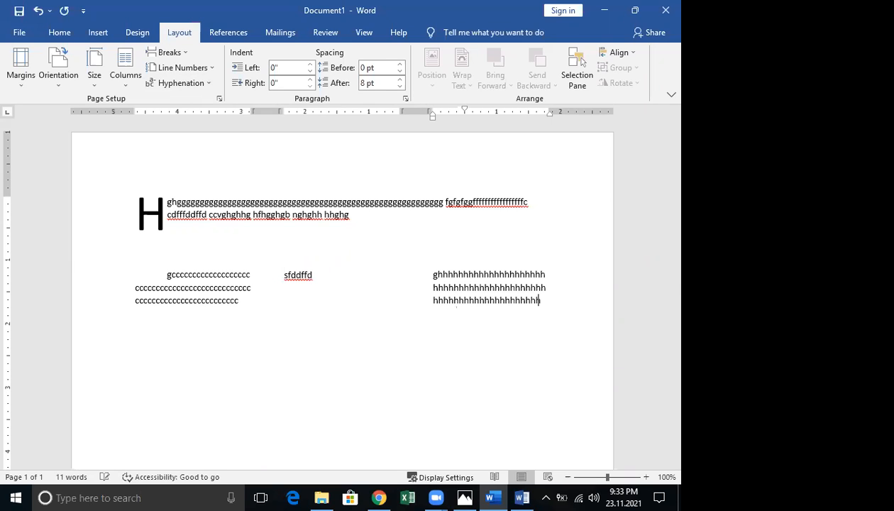
pyautogui.click(465, 339)
pyautogui.click(124, 82)
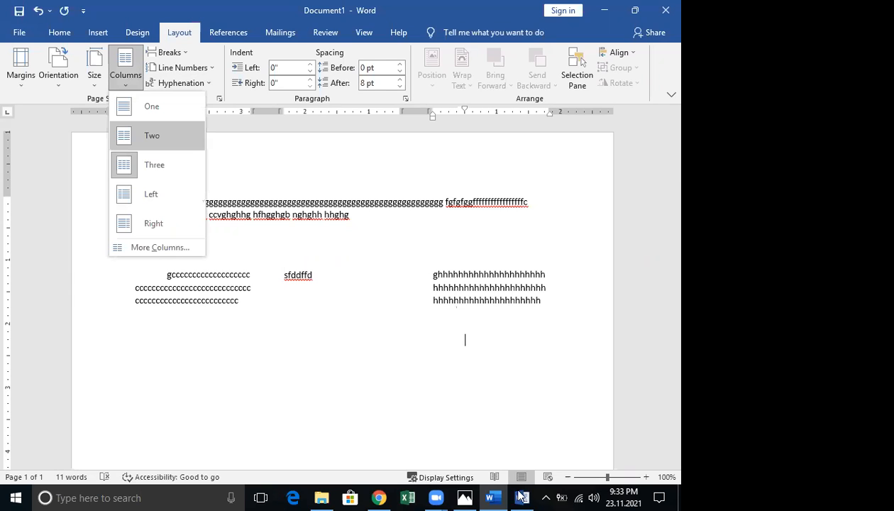
pyautogui.hotkey('alt', 'Tab')
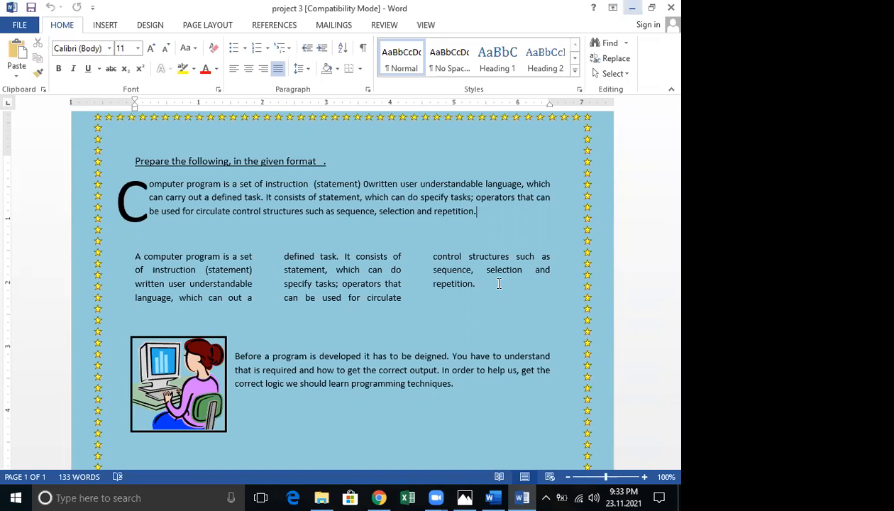
pyautogui.click(631, 7)
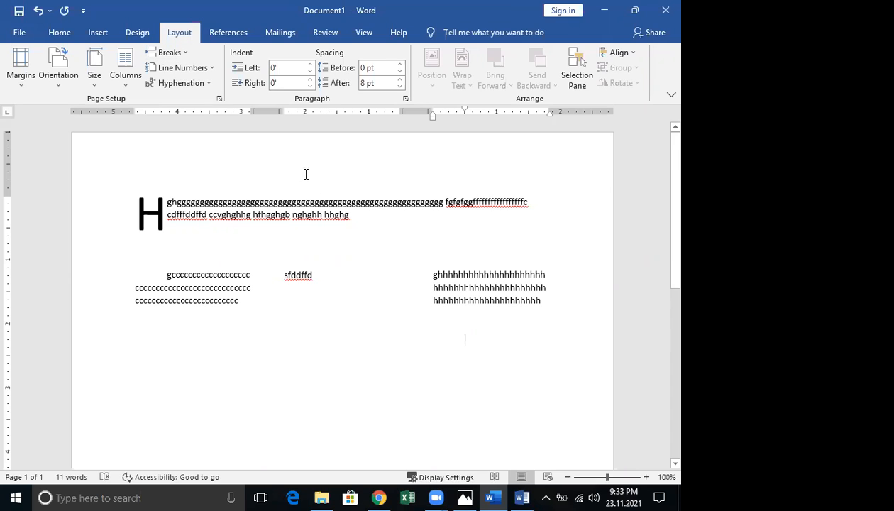
# Switch back to a single column from this point forward below the three columns
pyautogui.click(177, 61)
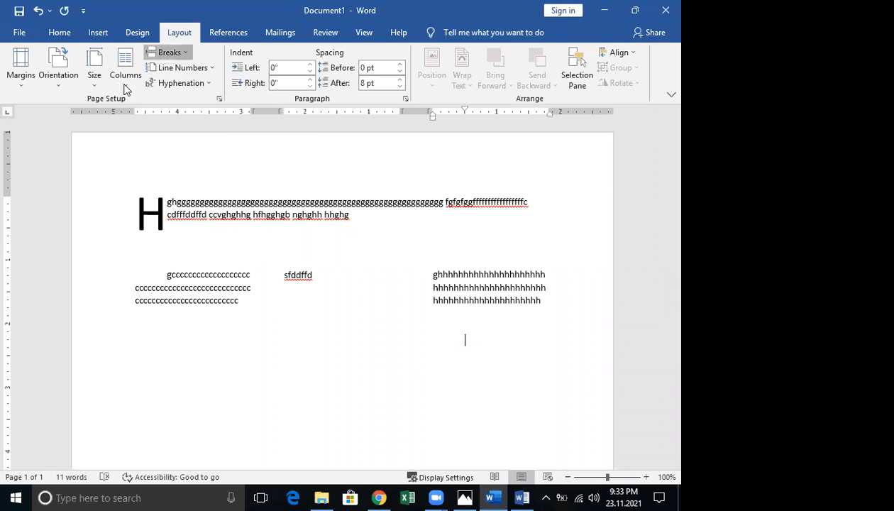
pyautogui.click(128, 87)
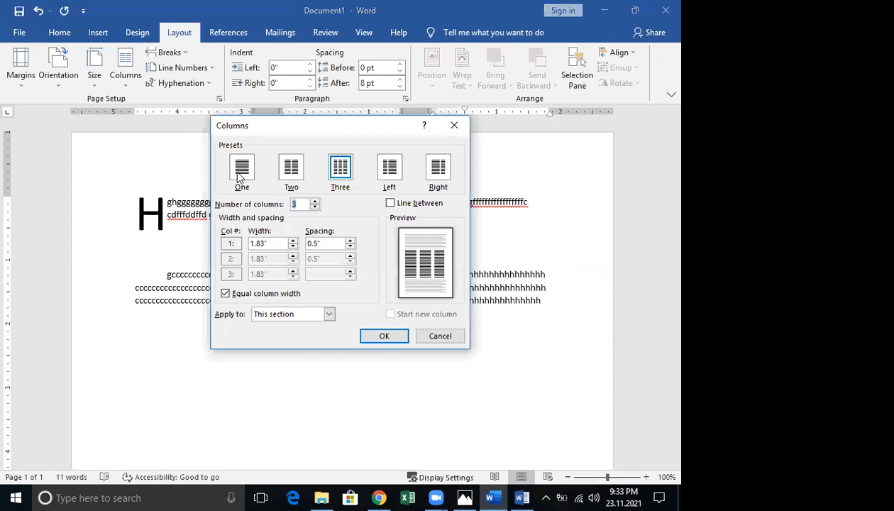
pyautogui.click(239, 176)
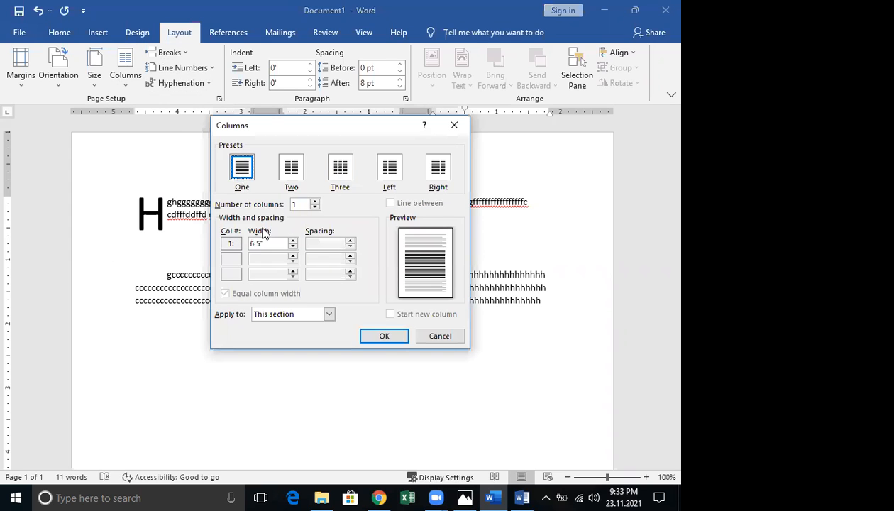
pyautogui.click(305, 314)
pyautogui.click(290, 334)
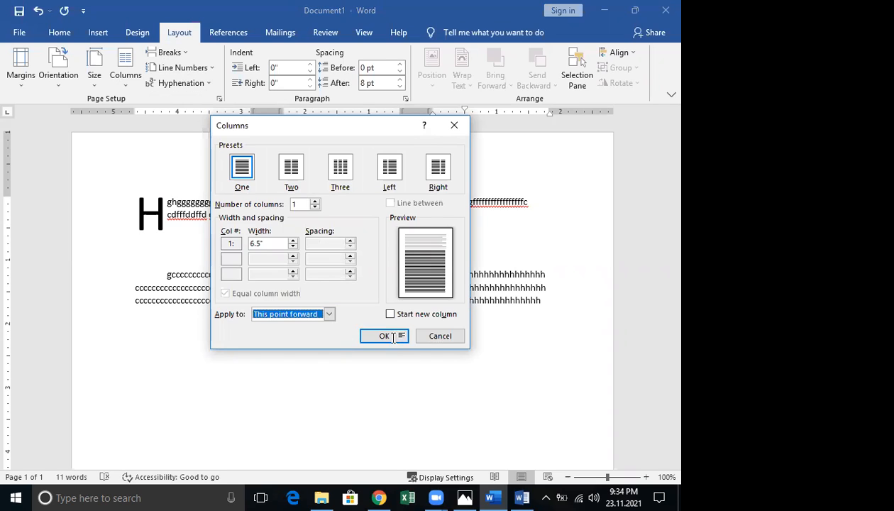
pyautogui.click(384, 335)
# Type a full-width paragraph of 'gfggg…' filler, then bring the project 3 document forward
pyautogui.write('gfgggggggggggggggg')
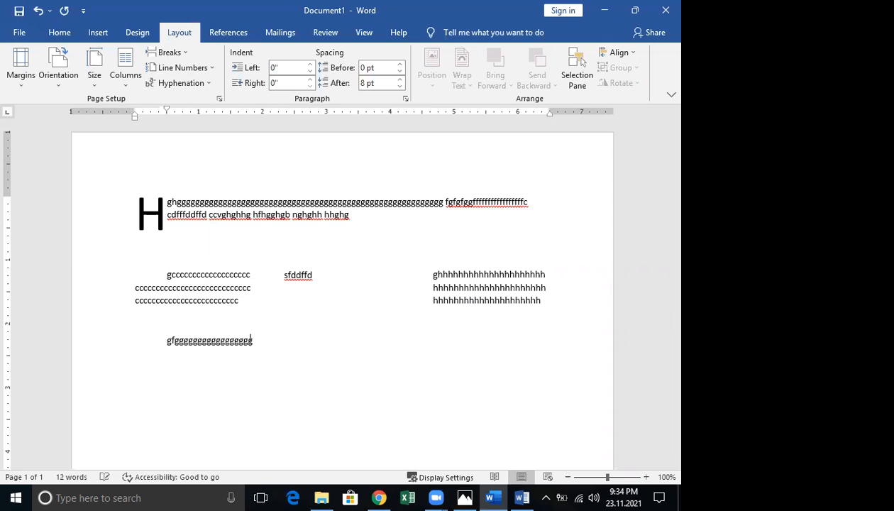
pyautogui.write('ggggggggggggggggggggggggggggggggggggggggggggggggggggggggggggggggggggggggggggggg')
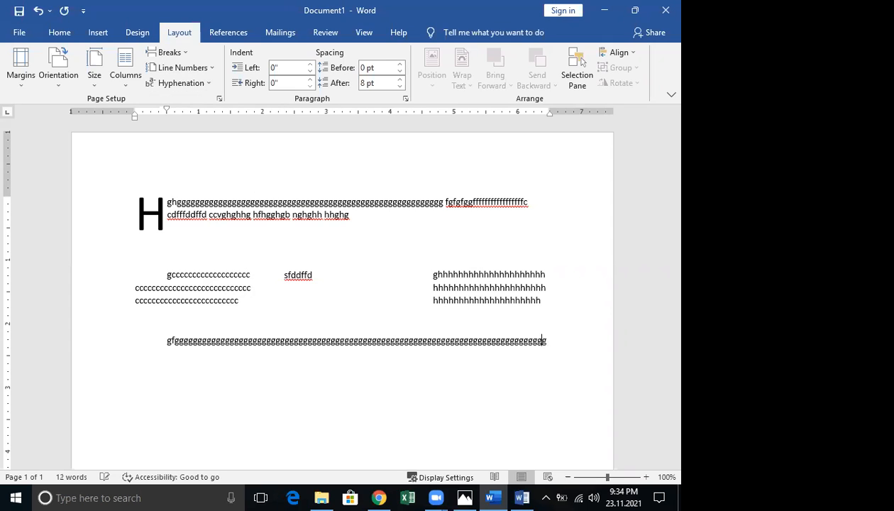
pyautogui.write('ggggggggggggggggggggggggggggggggggggggggggggggggggggggggggggg')
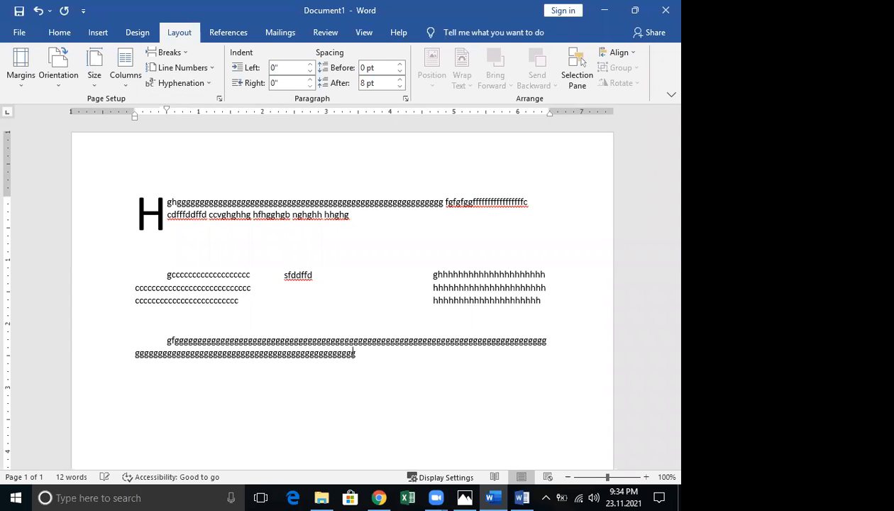
pyautogui.write('gggggggggggggggggggggggggggggggg')
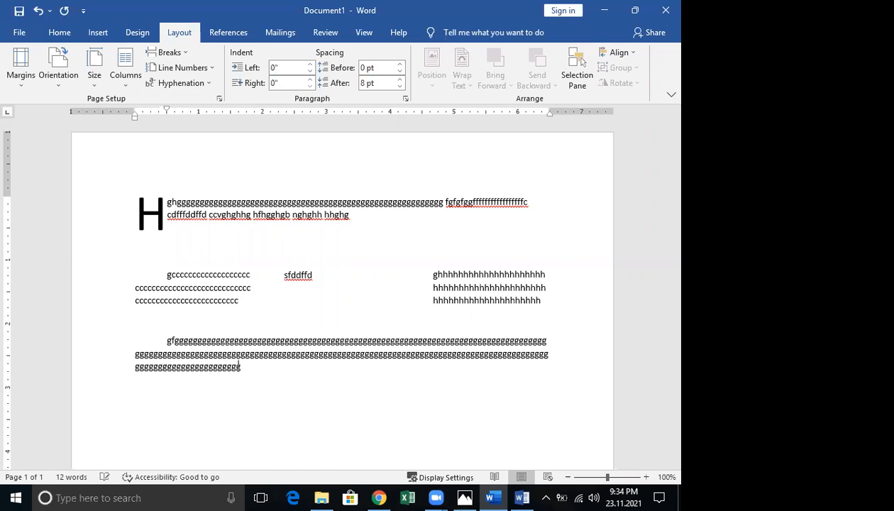
pyautogui.write('ggggggggggggggggggggggggggggggggggggggggggggggggggggggggggggggggggggggggggggggggggggggggggg')
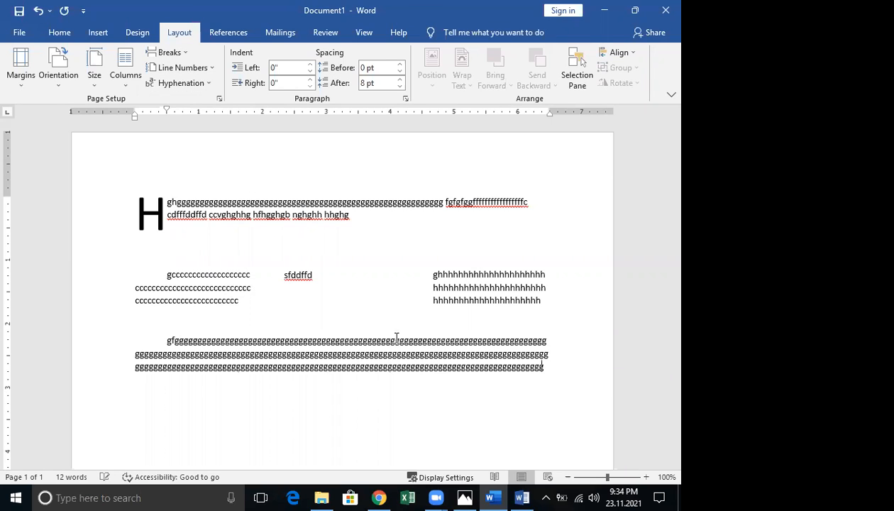
pyautogui.click(169, 52)
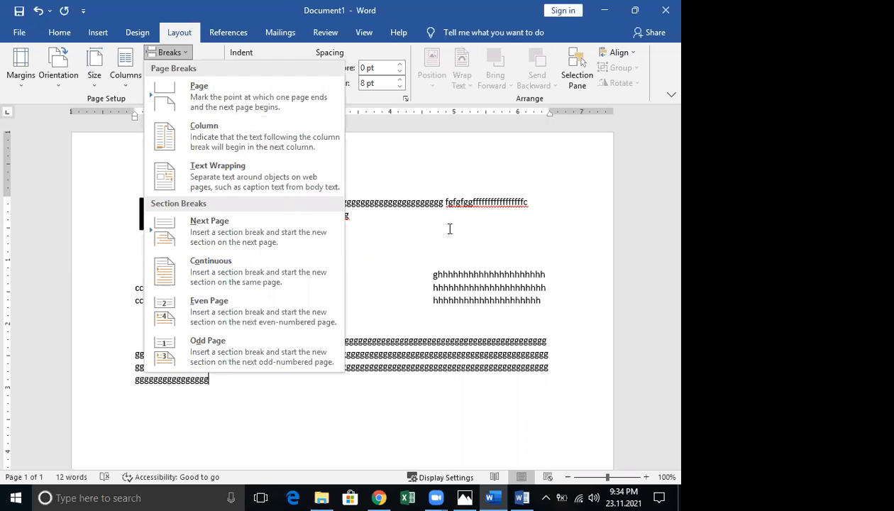
pyautogui.scroll(-4, 439, 225)
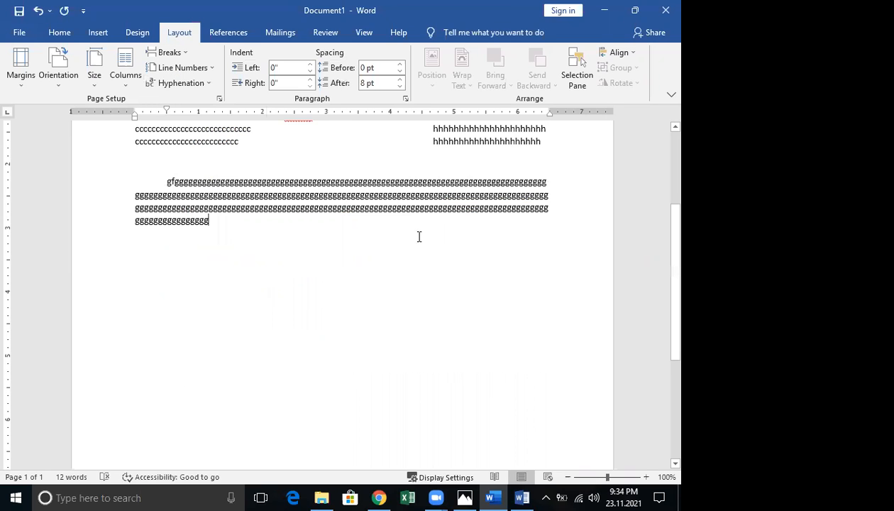
pyautogui.scroll(4, 419, 236)
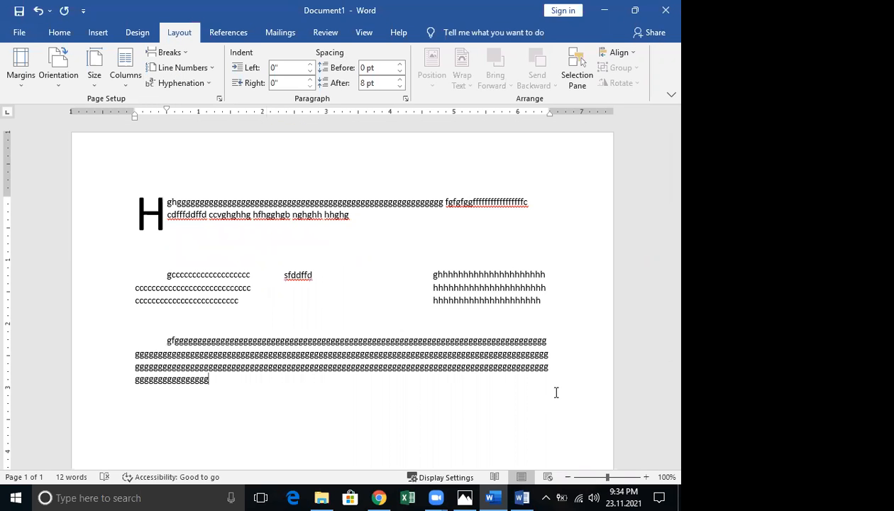
pyautogui.click(520, 491)
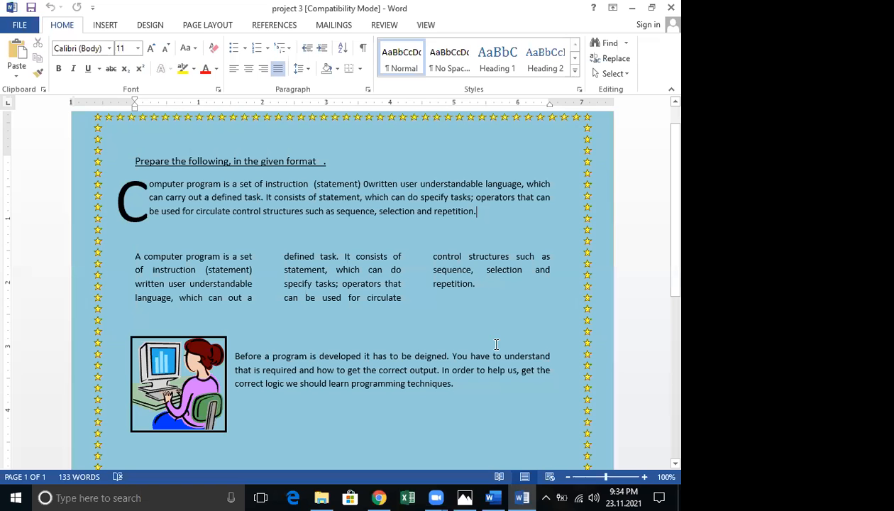
# Scroll down through project 3 to view its Cpu SmartArt diagram
pyautogui.scroll(-1, 498, 342)
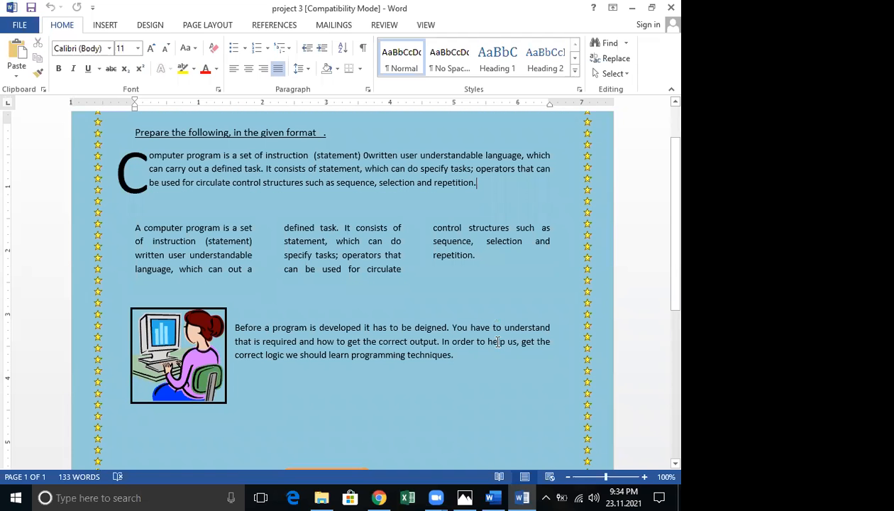
pyautogui.scroll(1, 497, 342)
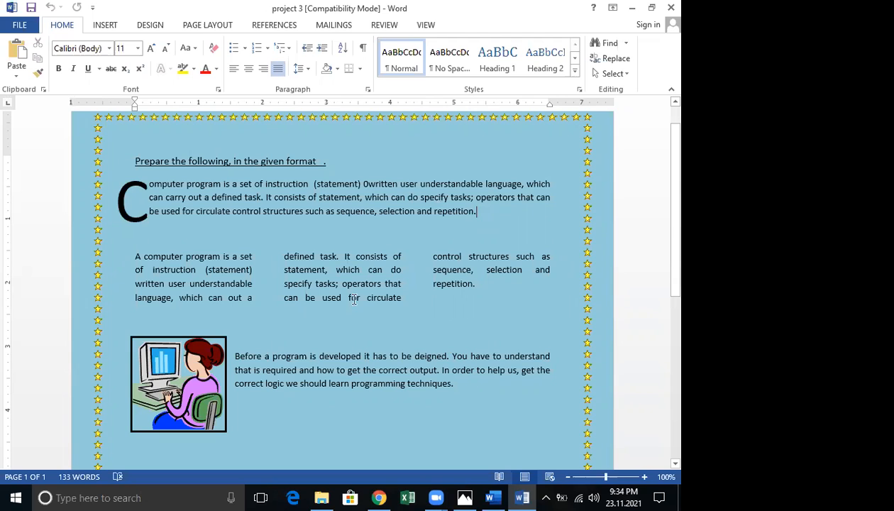
pyautogui.scroll(-3, 359, 305)
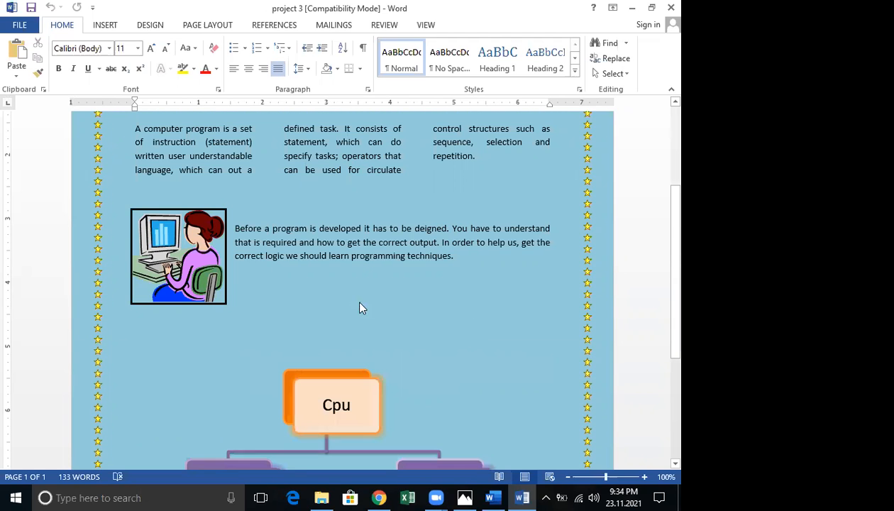
pyautogui.scroll(-5, 358, 305)
pyautogui.scroll(-1, 365, 307)
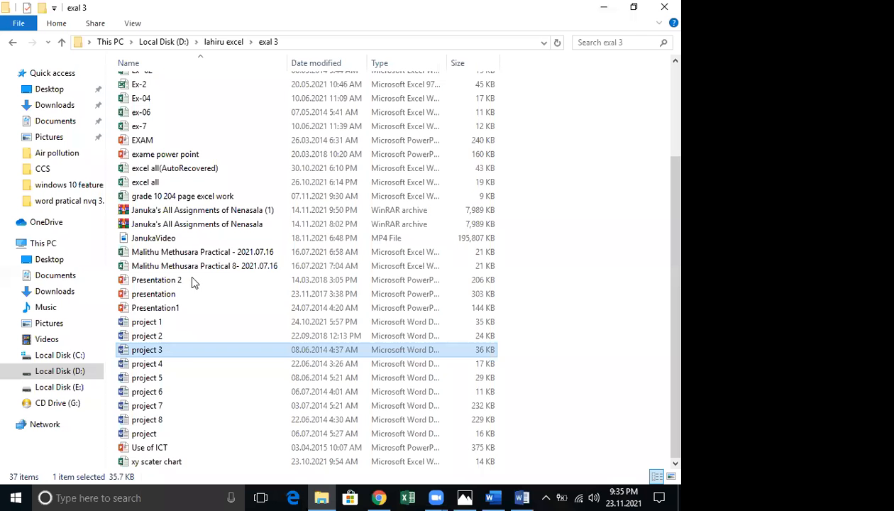
# Copy project 3 and browse from Local Disk (D:) into OL sylabase > word,excel,powerpoint
pyautogui.rightClick(164, 349)
pyautogui.scroll(3, 578, 142)
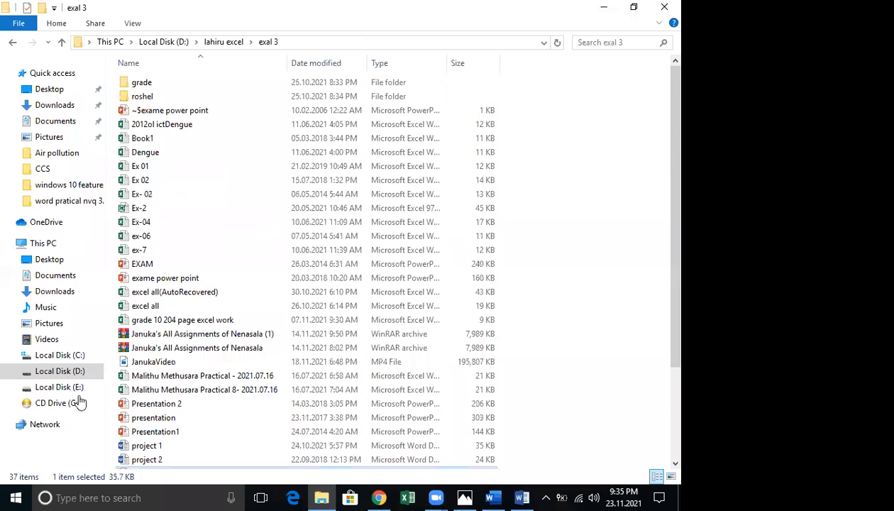
pyautogui.hotkey('alt', 'Up')
pyautogui.hotkey('alt', 'Up')
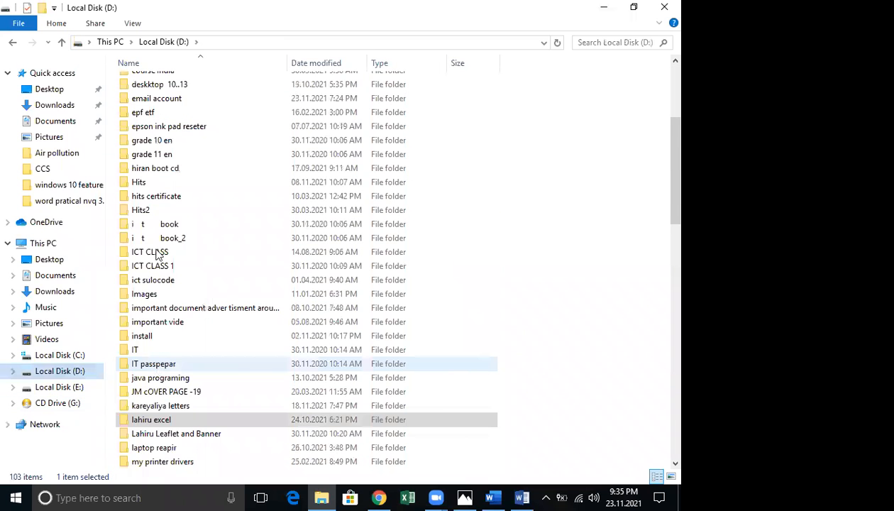
pyautogui.scroll(-8, 157, 248)
pyautogui.doubleClick(160, 211)
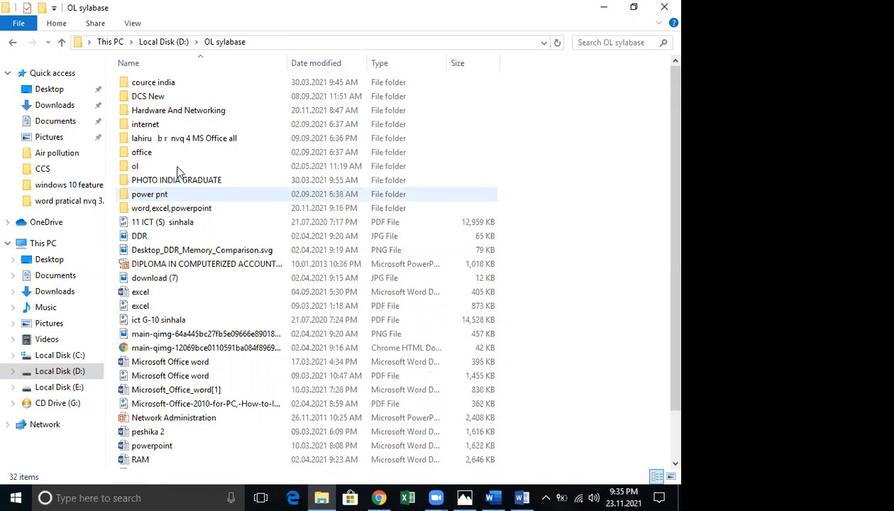
pyautogui.click(183, 210)
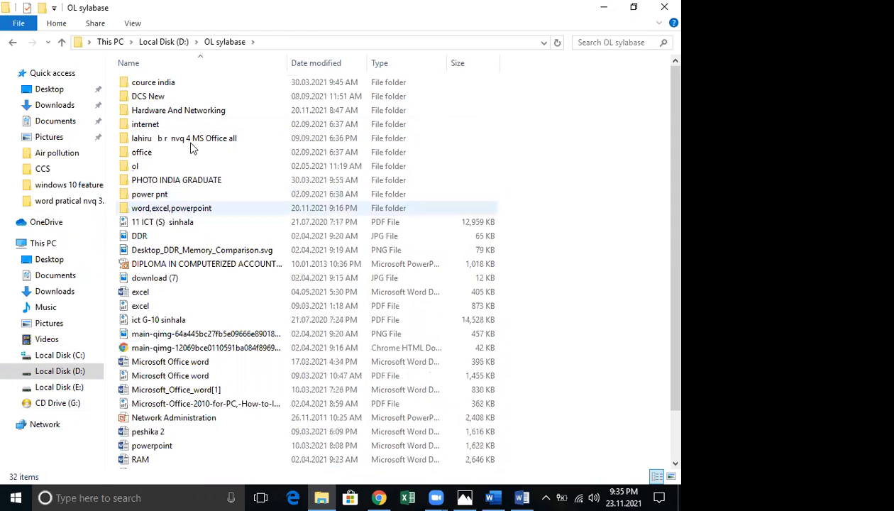
pyautogui.doubleClick(190, 142)
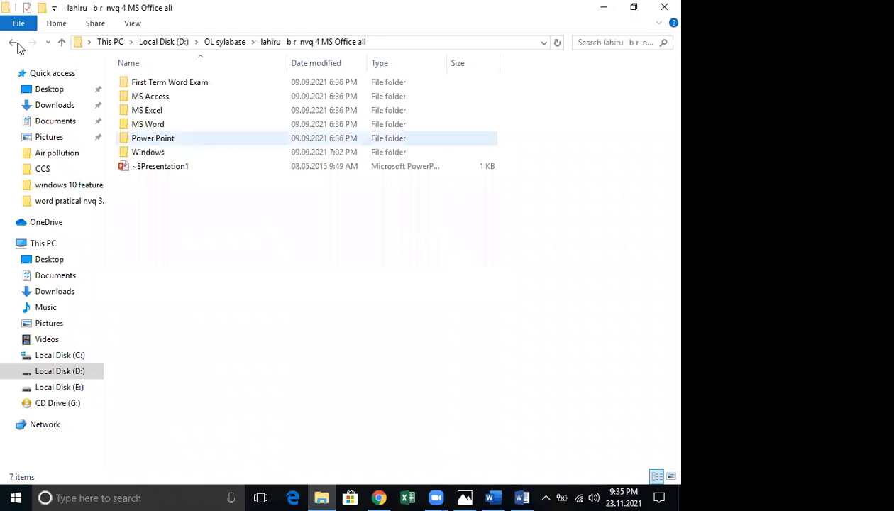
pyautogui.press('BackSpace')
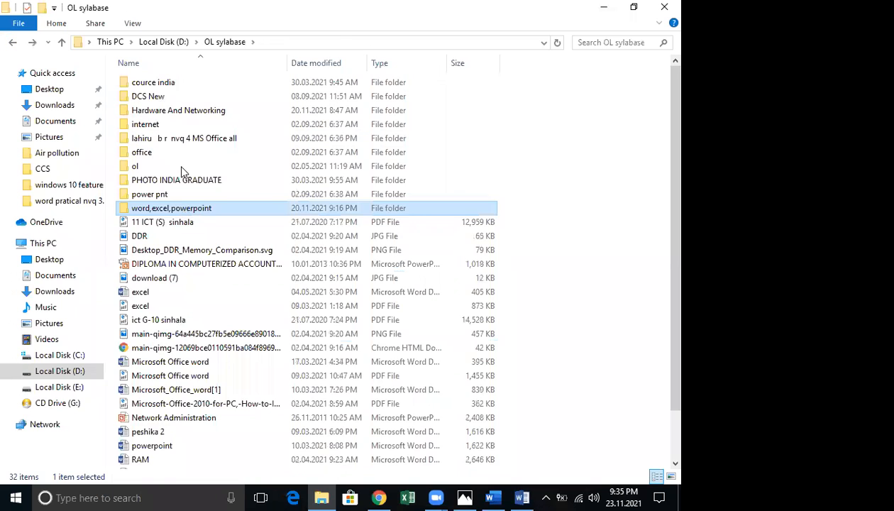
pyautogui.press('Return')
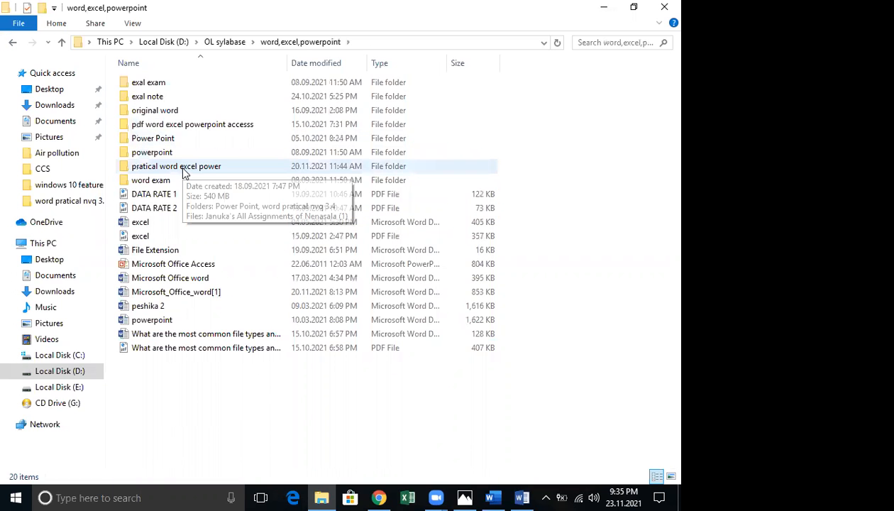
# Paste project 3 into pratical word excel power > word pratical nvq 3.4 > word, then close Explorer
pyautogui.click(183, 172)
pyautogui.press('Return')
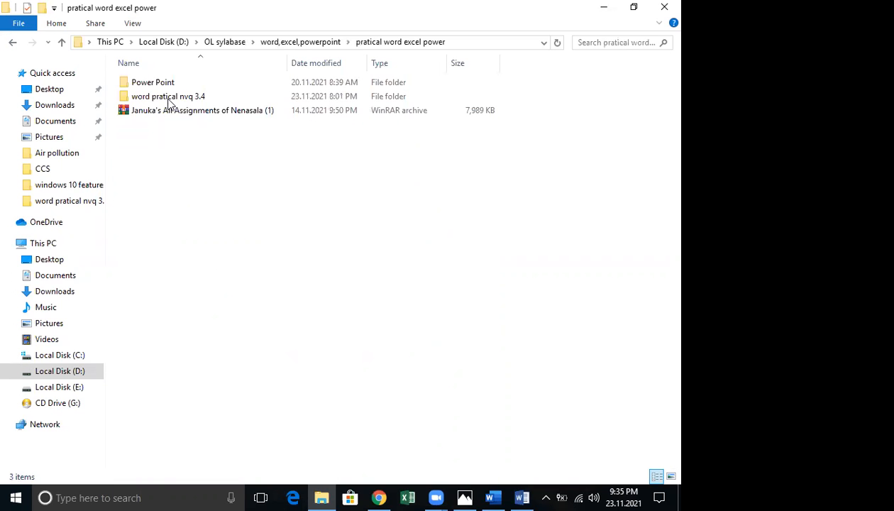
pyautogui.doubleClick(169, 99)
pyautogui.doubleClick(167, 98)
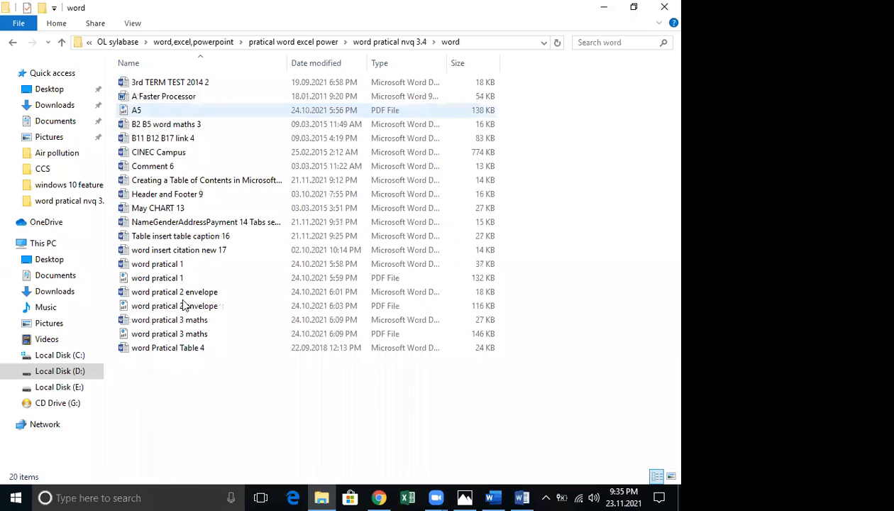
pyautogui.rightClick(183, 304)
pyautogui.click(184, 292)
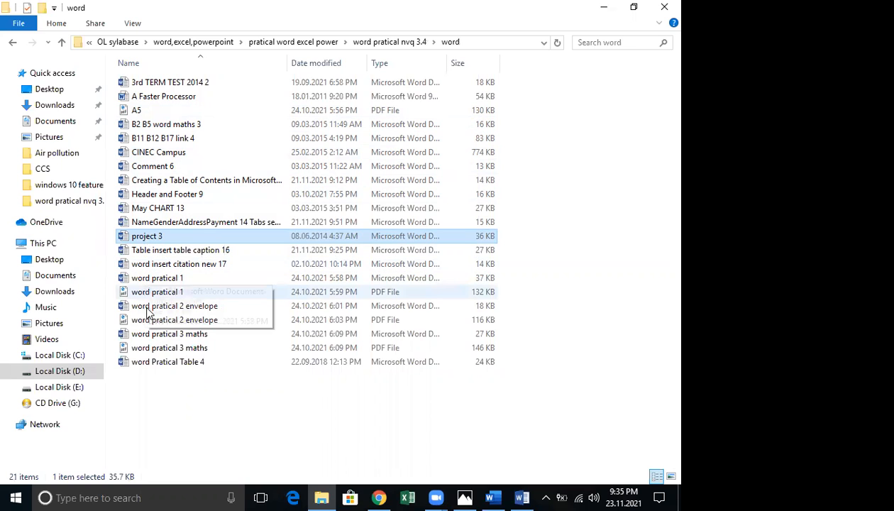
pyautogui.click(664, 8)
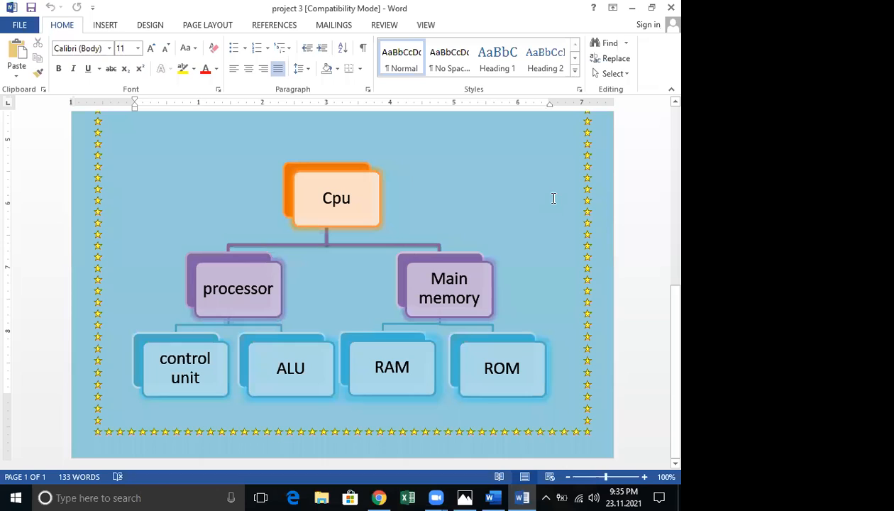
# Inspect project 3's CPU diagram, then place the cursor below Document1's existing text
pyautogui.click(497, 227)
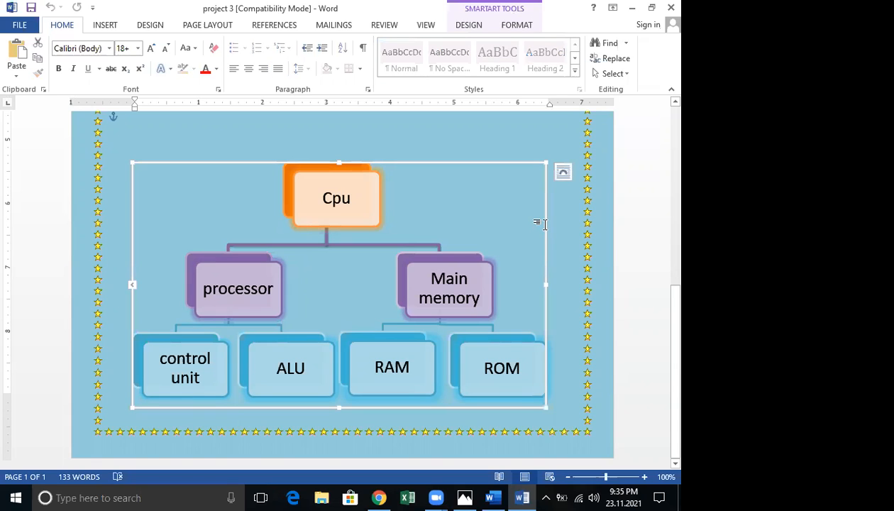
pyautogui.click(539, 224)
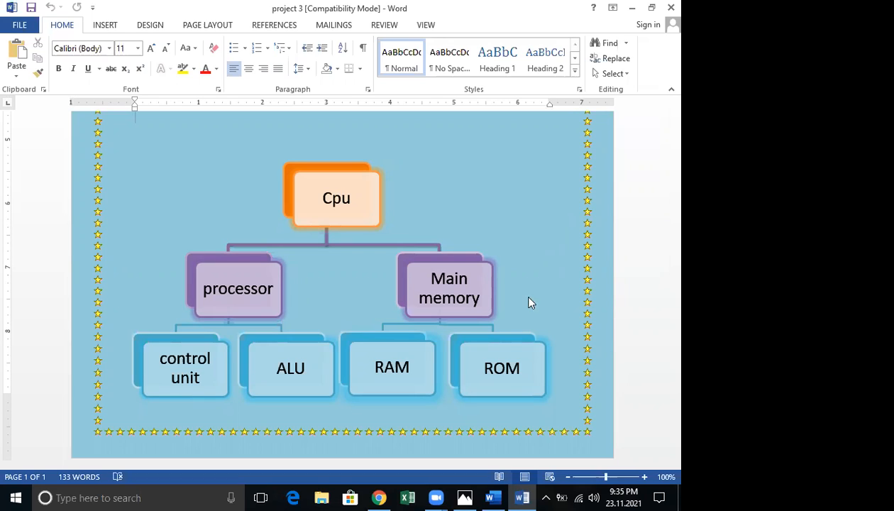
pyautogui.click(524, 497)
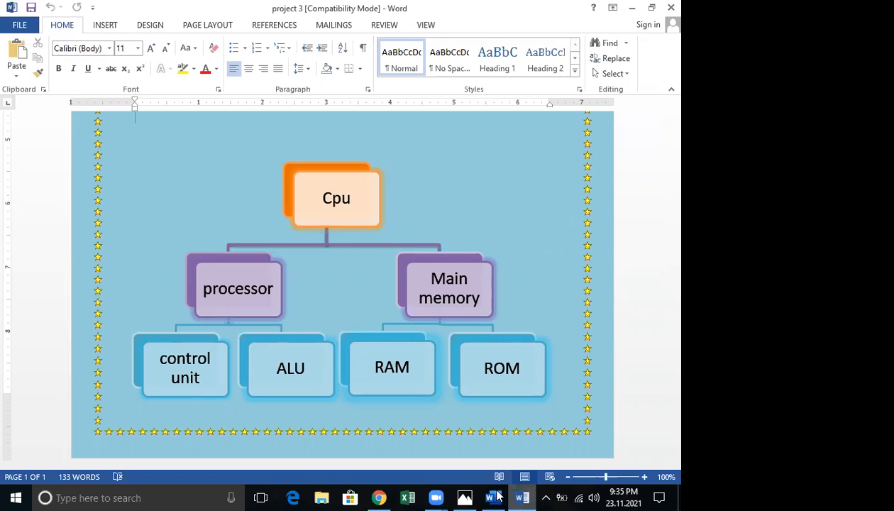
pyautogui.scroll(-2, 205, 204)
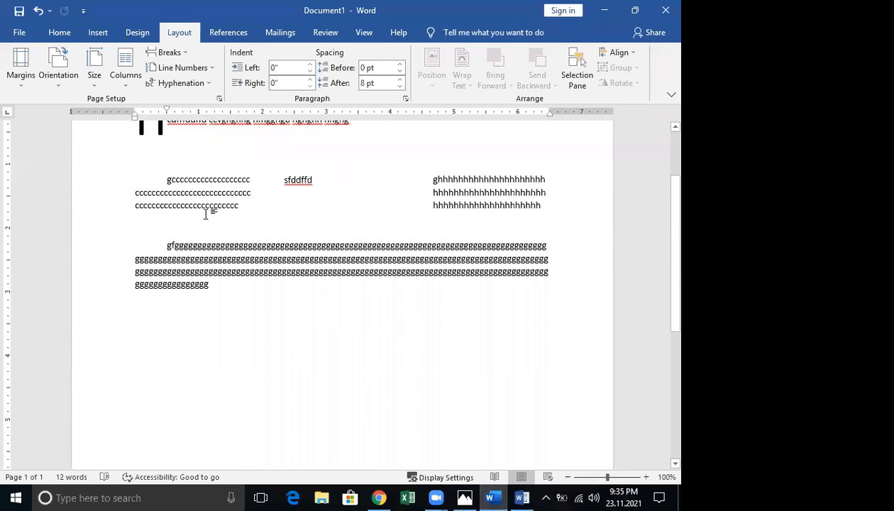
pyautogui.scroll(-1, 191, 315)
pyautogui.click(193, 319)
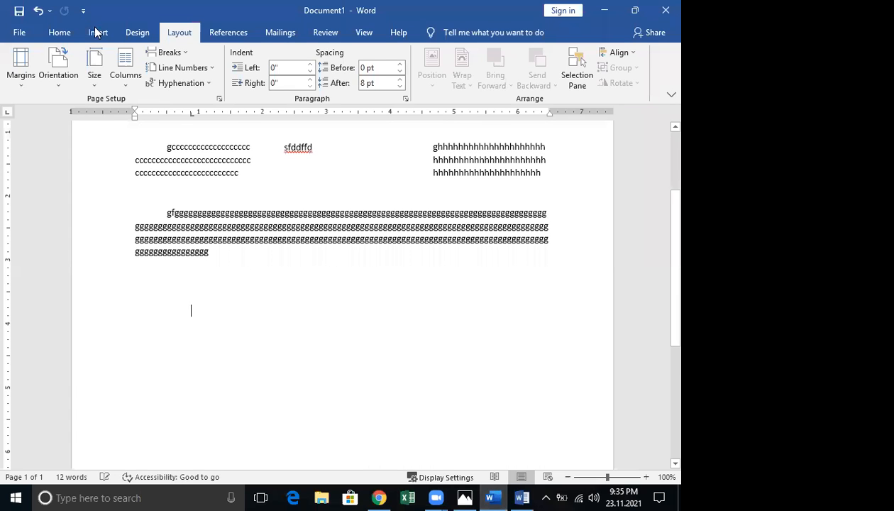
pyautogui.scroll(2, 149, 64)
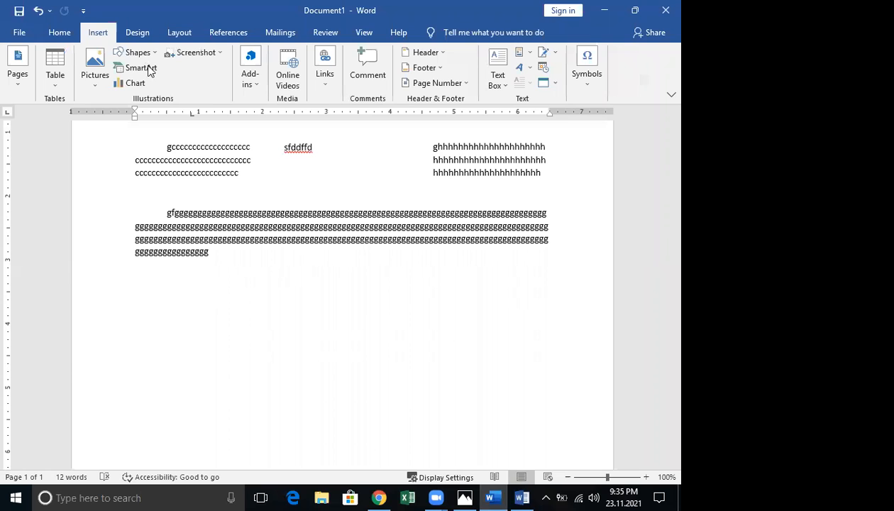
# Return to project 3 and dismiss the ribbon display options unchanged
pyautogui.click(518, 496)
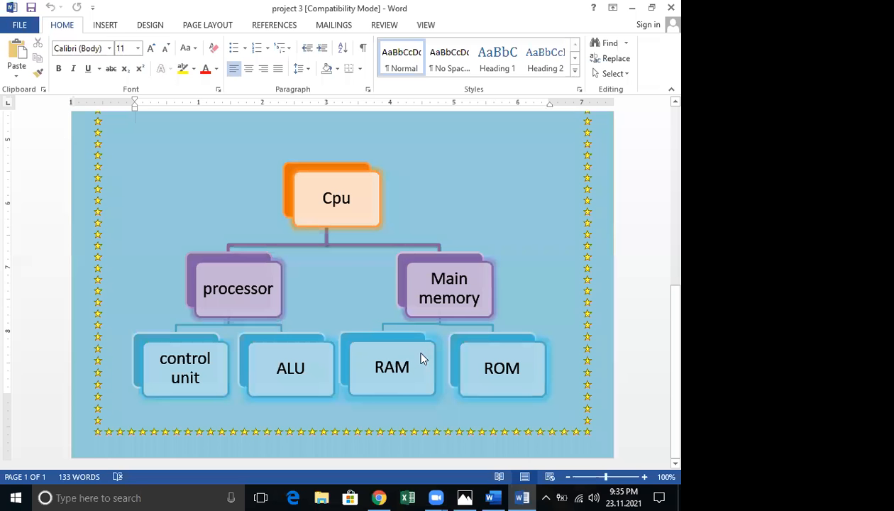
pyautogui.click(612, 10)
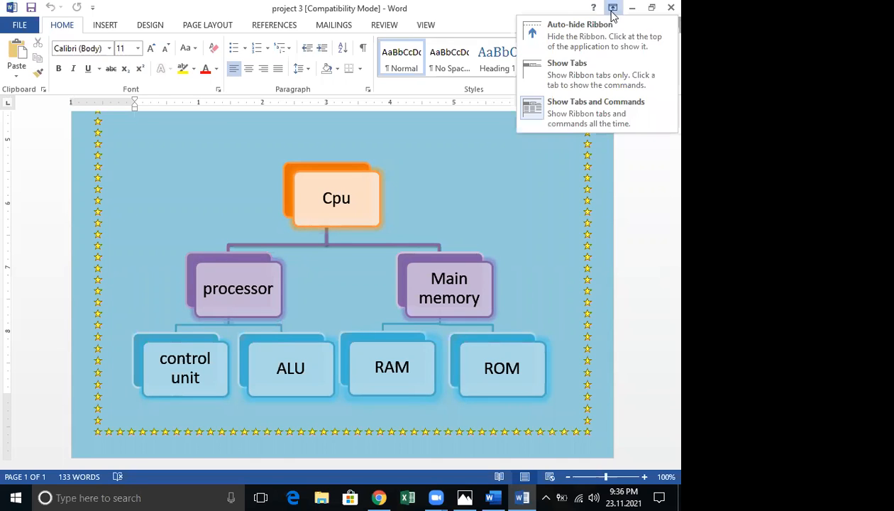
pyautogui.click(612, 12)
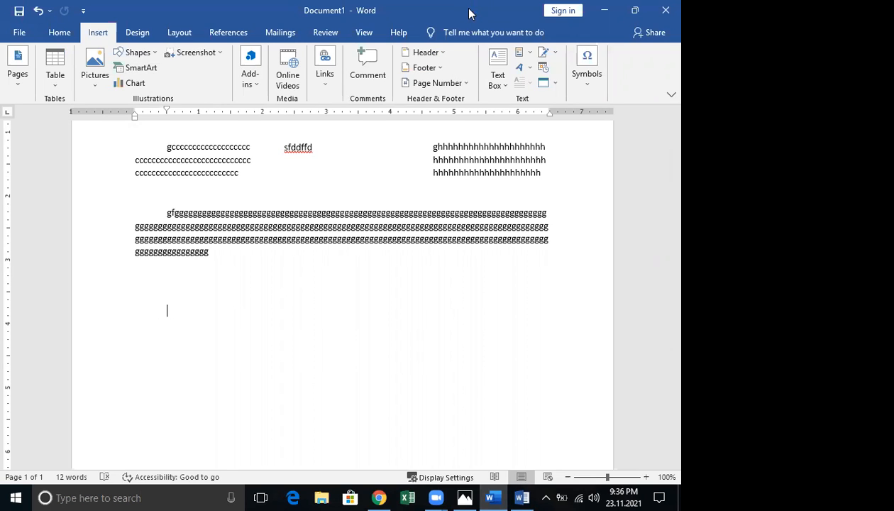
# Insert a blank SmartArt from the Hierarchy category using the Hierarchy layout
pyautogui.press('F1')
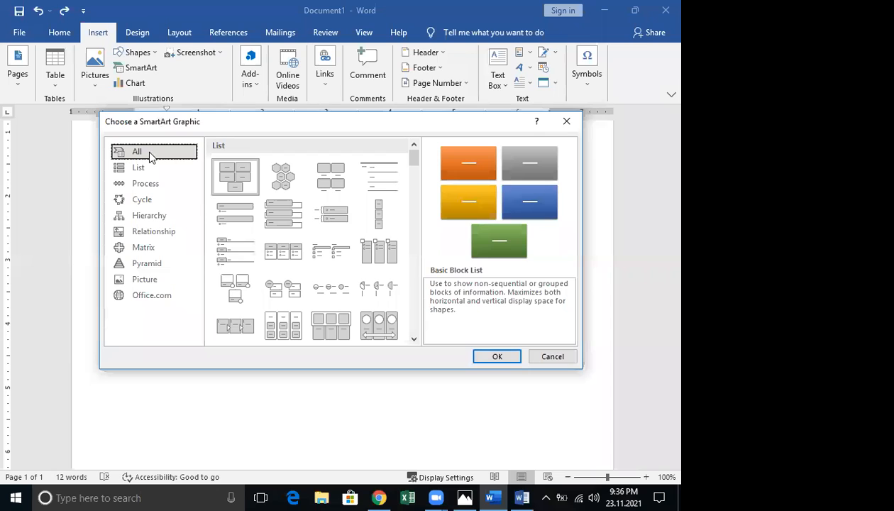
pyautogui.click(144, 221)
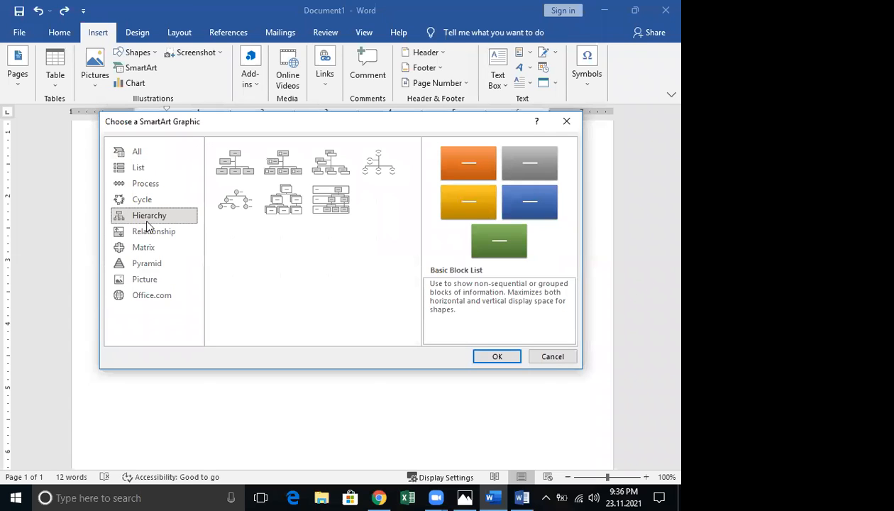
pyautogui.click(290, 207)
pyautogui.click(498, 356)
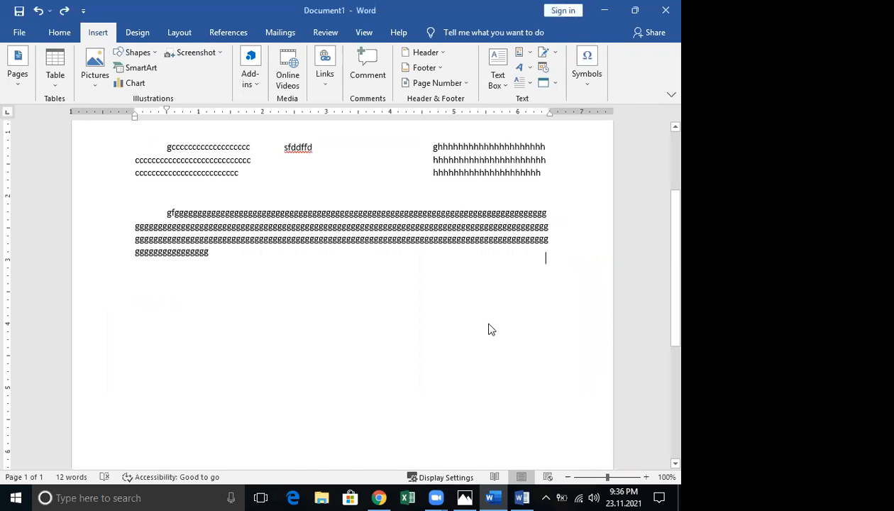
pyautogui.scroll(-3, 489, 325)
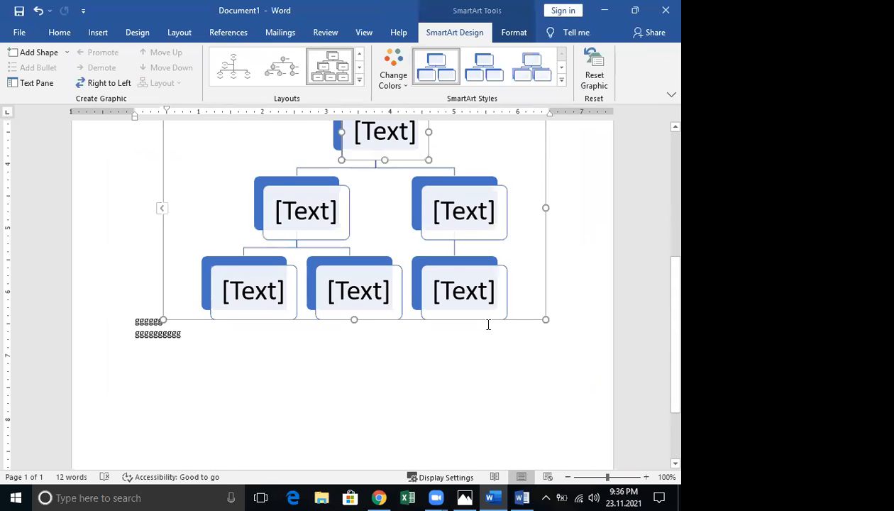
# In the text pane, label the top box 'hjhjjh' and the second-level boxes 'hjhjhjh' and 'hjhjhj'
pyautogui.scroll(2, 358, 225)
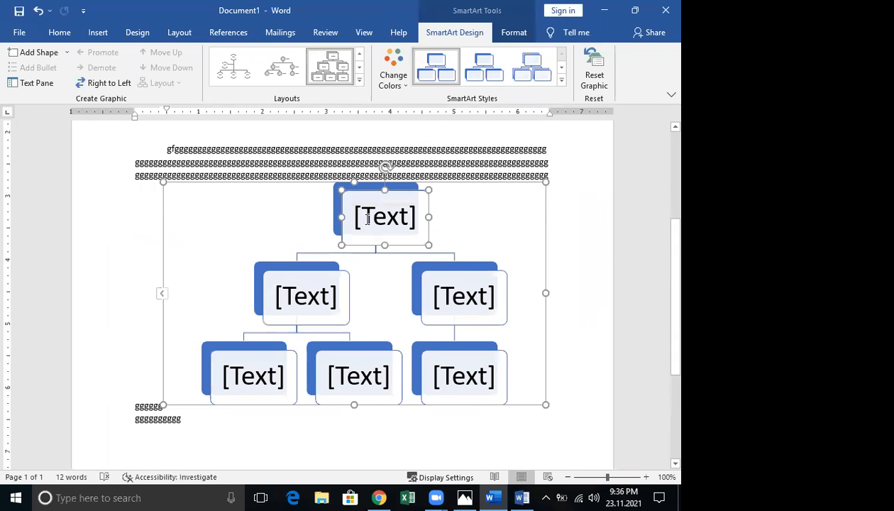
pyautogui.click(360, 219)
pyautogui.click(34, 86)
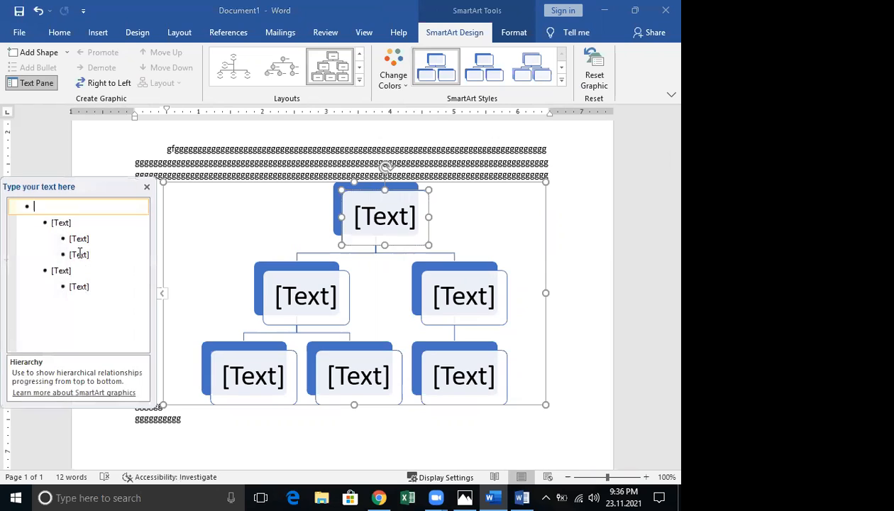
pyautogui.write('hjhjjh')
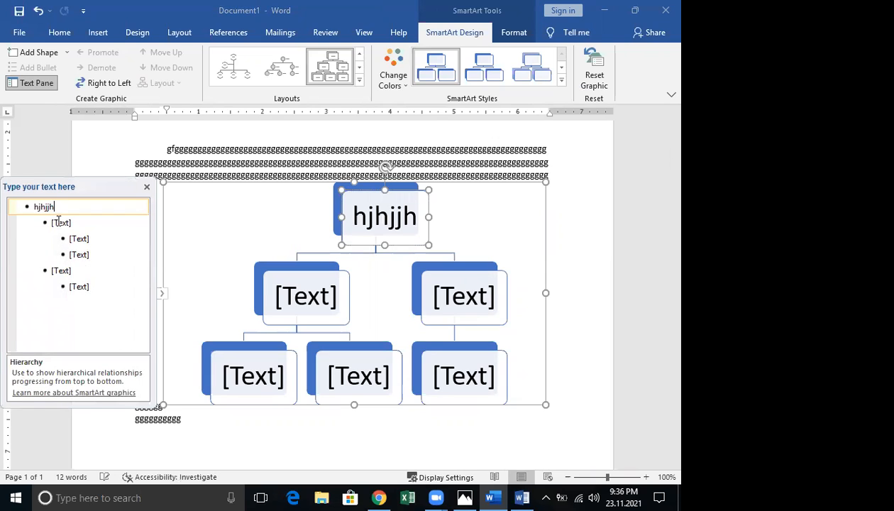
pyautogui.click(58, 221)
pyautogui.write('hjhjhjh')
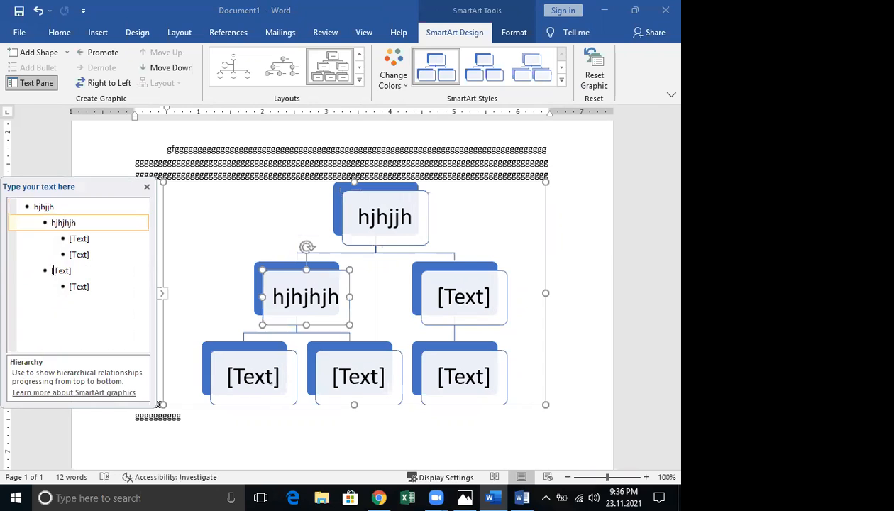
pyautogui.click(53, 270)
pyautogui.write('hjhjhjh')
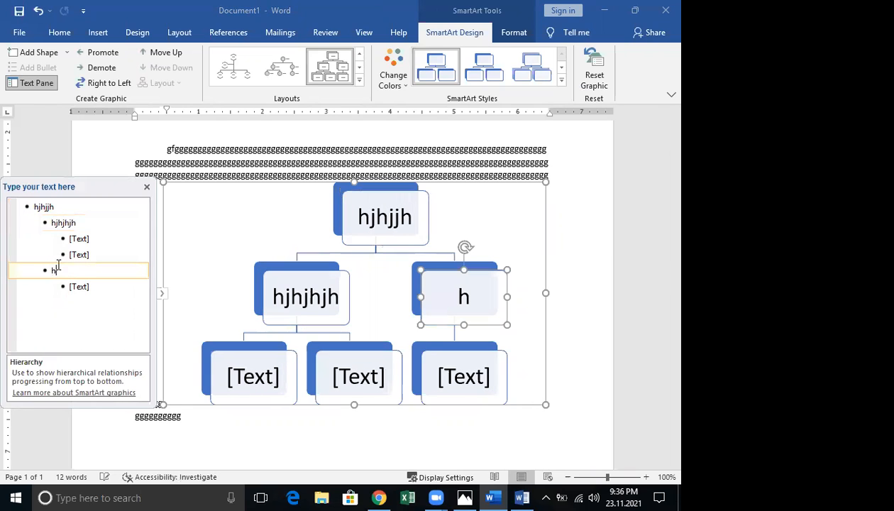
# Label the three bottom-level boxes 'hhjh', 'hjhj' and 'hjhj'
pyautogui.click(76, 238)
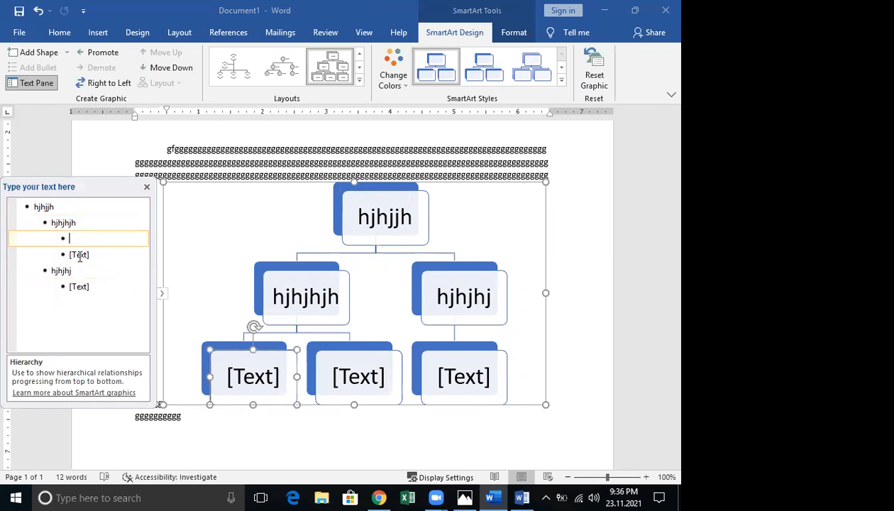
pyautogui.write('hhjh')
pyautogui.click(78, 255)
pyautogui.write('hjhj')
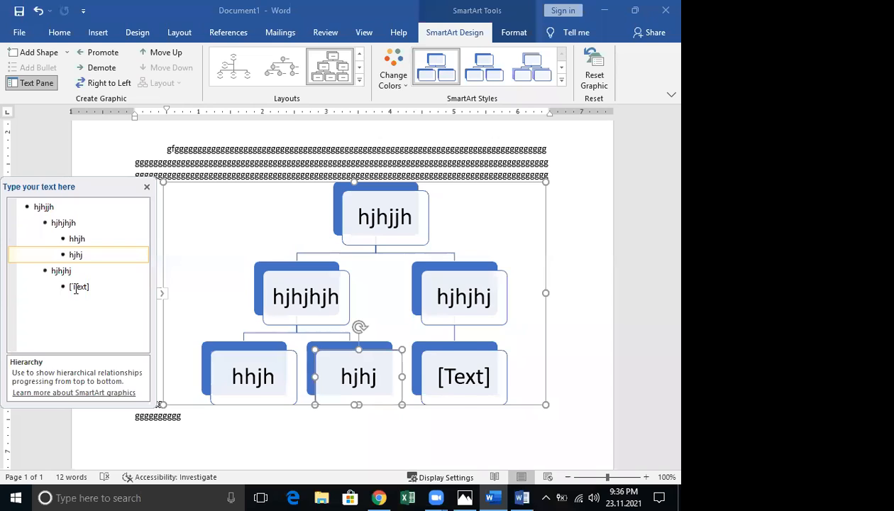
pyautogui.click(75, 287)
pyautogui.write('hjhj')
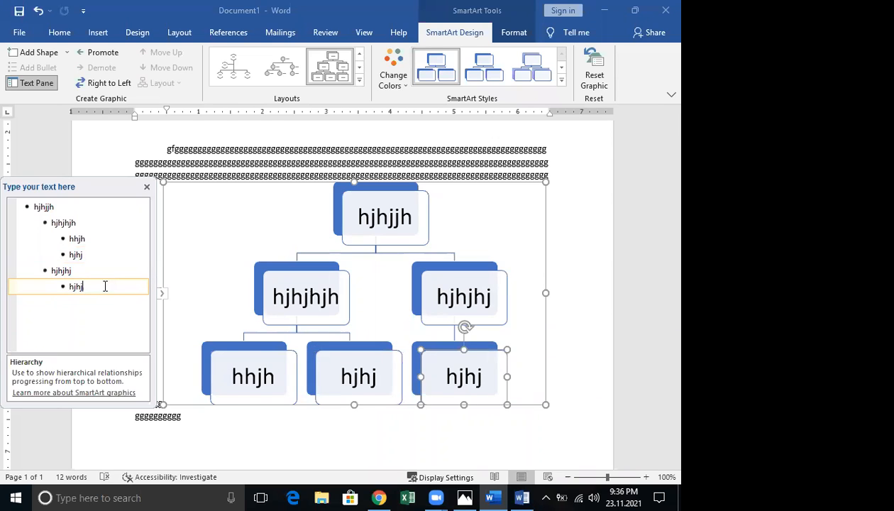
# Add entries 'jhjhjh' and 'ffggf' after 'hjhj', then undo them with Ctrl+Z
pyautogui.press('Return')
pyautogui.write('jhjhjh')
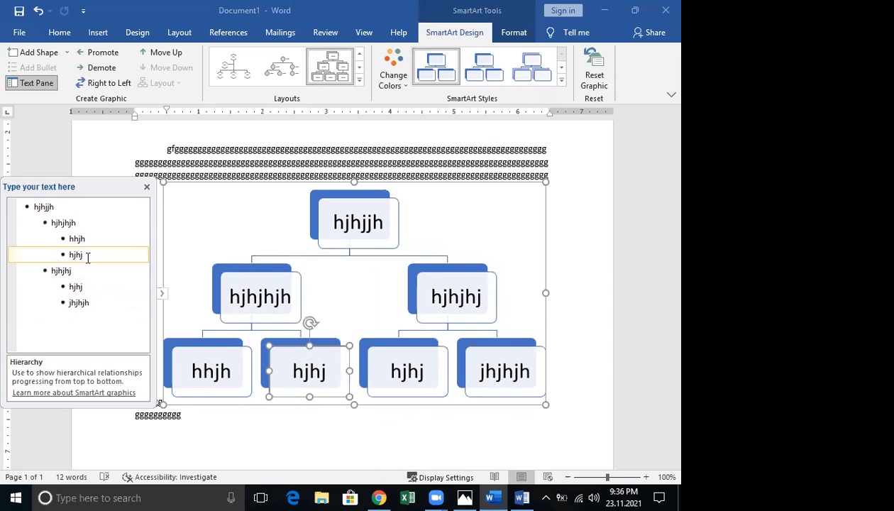
pyautogui.press('Return')
pyautogui.write('ff')
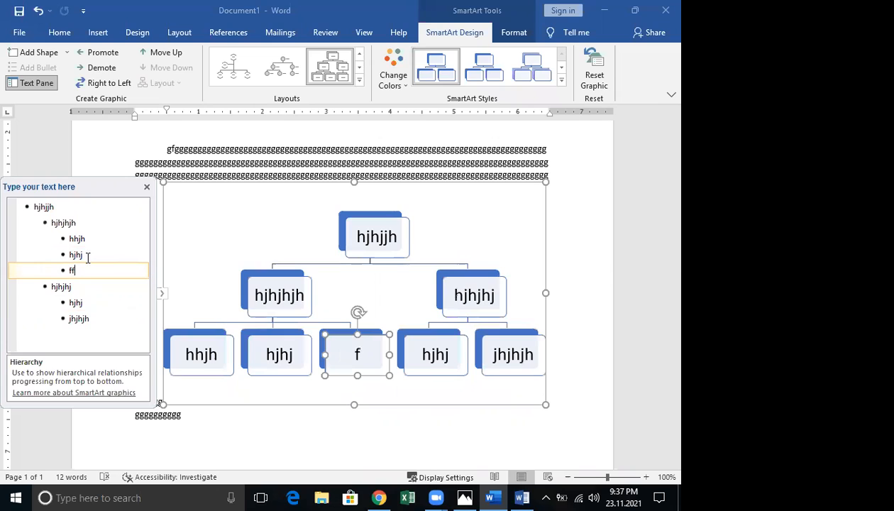
pyautogui.write('ggf')
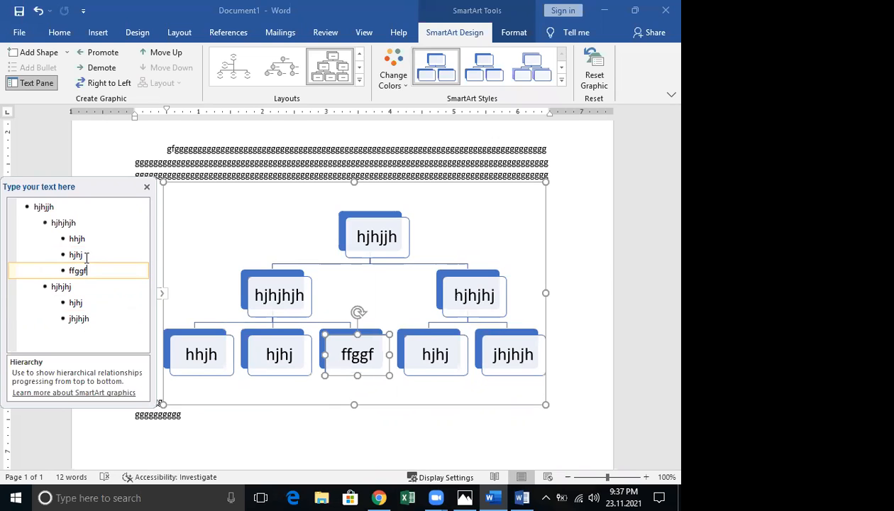
pyautogui.hotkey('ctrl', 'z')
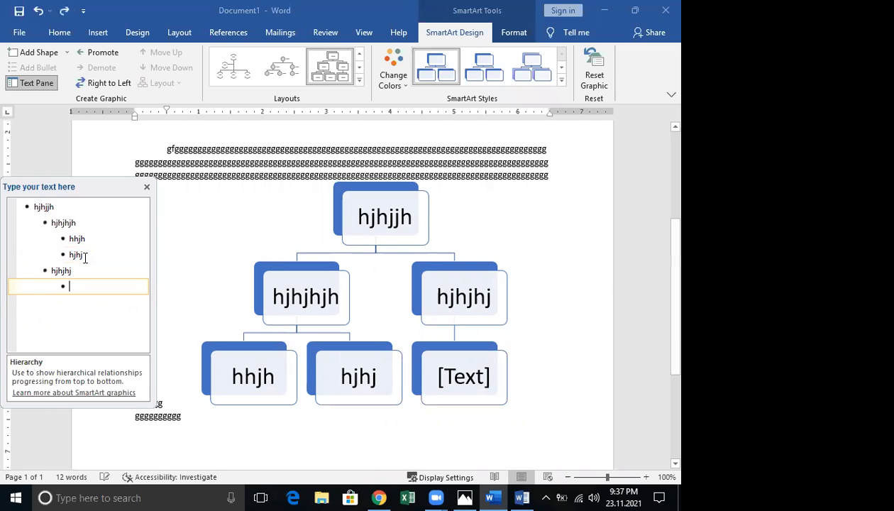
pyautogui.hotkey('ctrl', 'z')
pyautogui.hotkey('ctrl', 'z')
pyautogui.hotkey('ctrl', 'z')
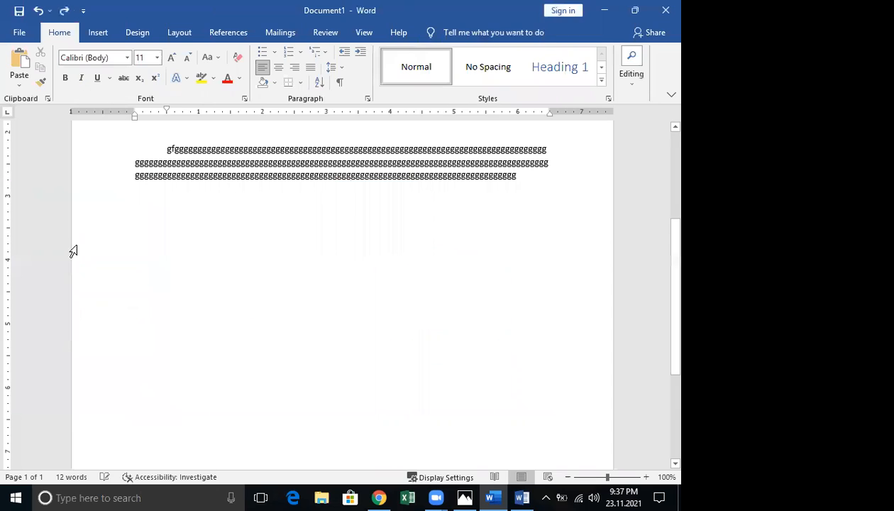
# Below the g's paragraph, insert a fresh SmartArt with the basic Hierarchy layout
pyautogui.doubleClick(200, 264)
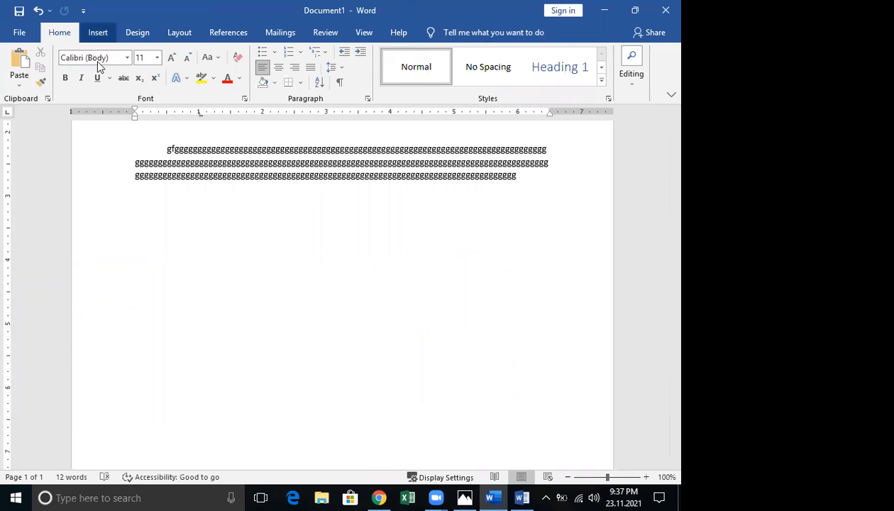
pyautogui.click(98, 35)
pyautogui.click(142, 69)
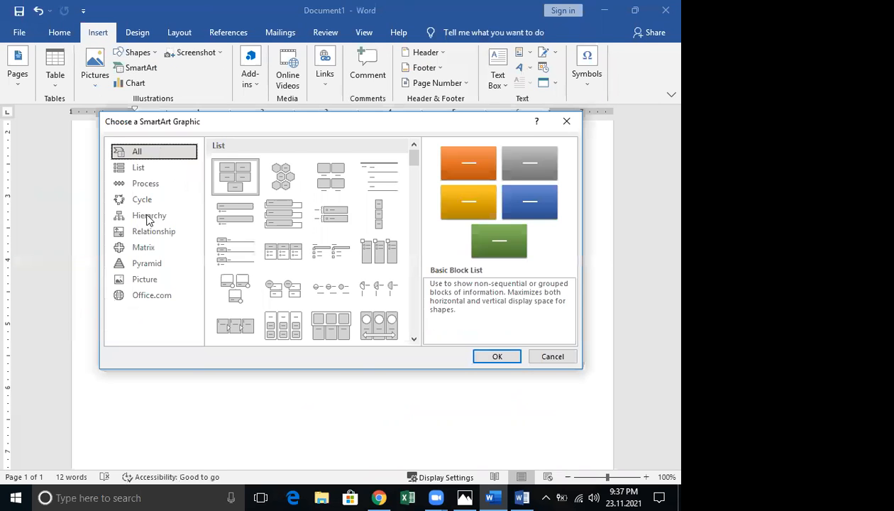
pyautogui.click(148, 218)
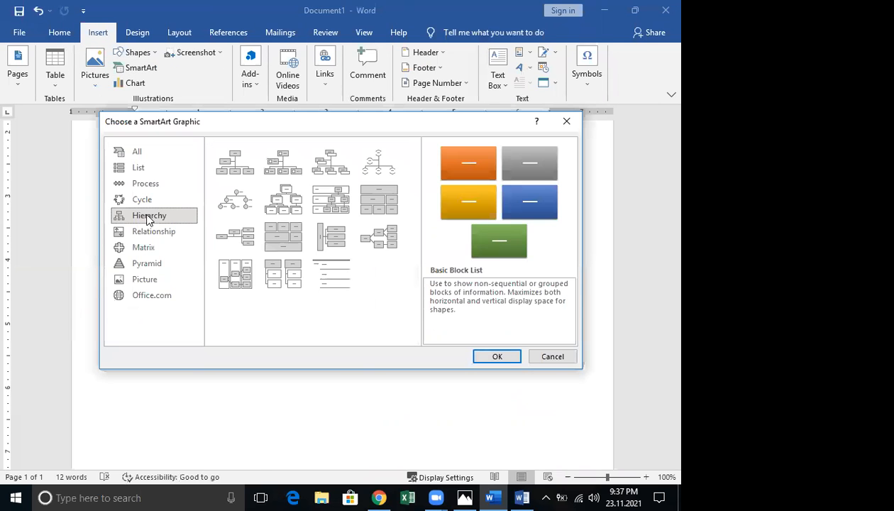
pyautogui.click(290, 207)
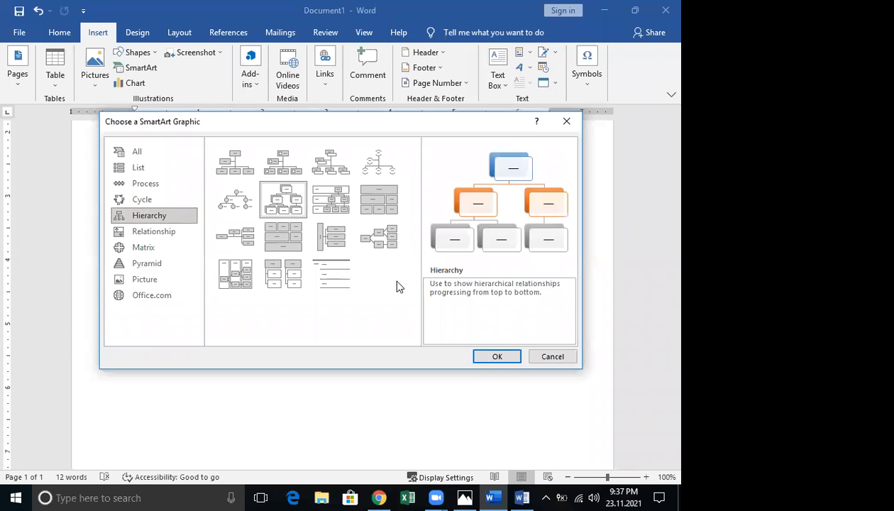
pyautogui.click(500, 357)
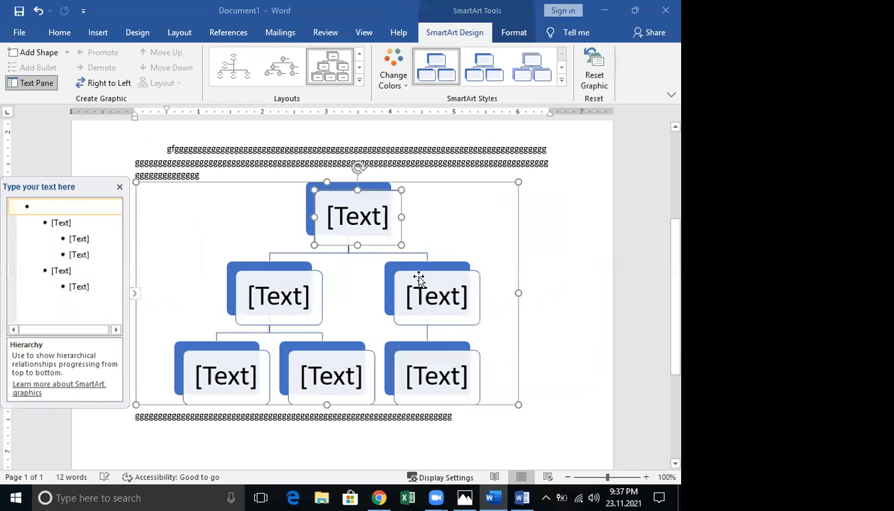
# Fill the top, second-level and bottom boxes with filler labels such as 'nmnm', 'nmnn' and 'mnmn'
pyautogui.click(359, 217)
pyautogui.write('nmn')
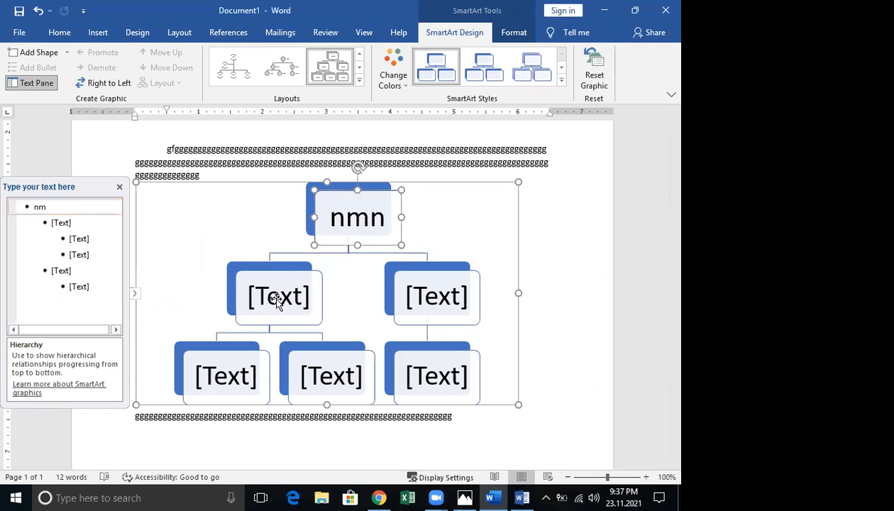
pyautogui.write('m')
pyautogui.click(271, 294)
pyautogui.write('nmnn')
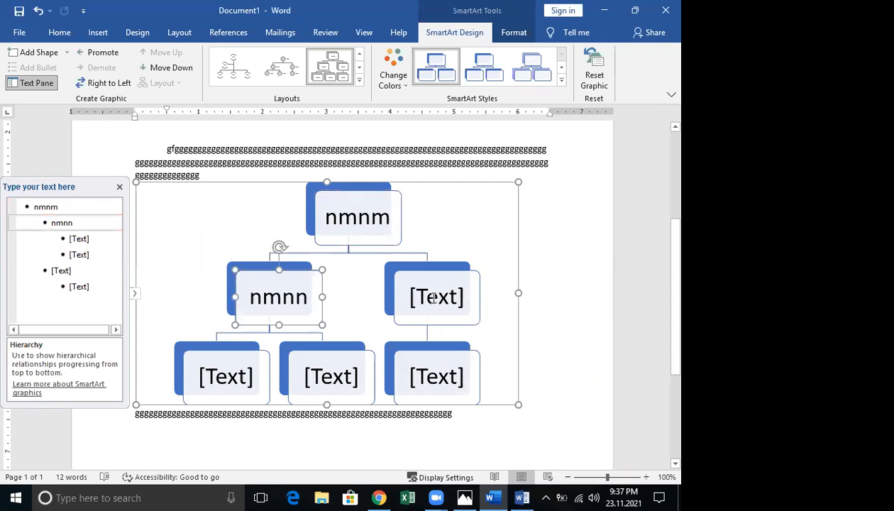
pyautogui.click(433, 298)
pyautogui.write('nmnm')
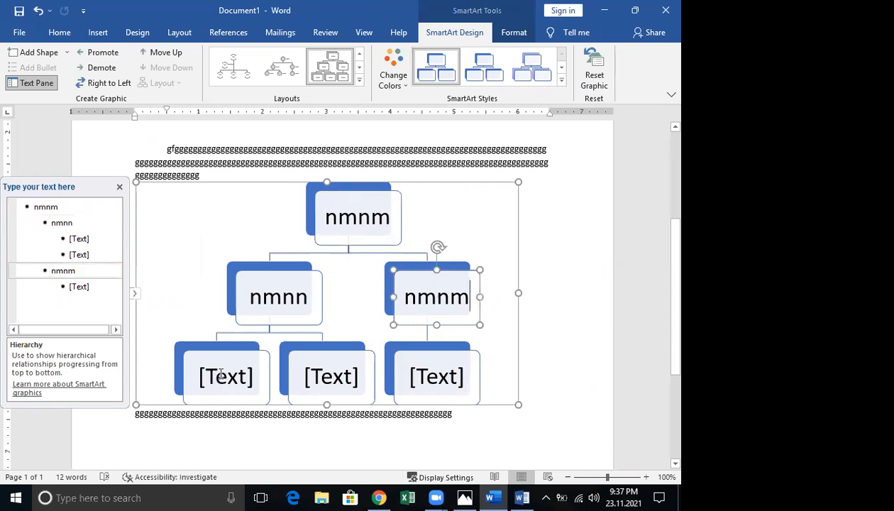
pyautogui.click(221, 378)
pyautogui.write('nmnm')
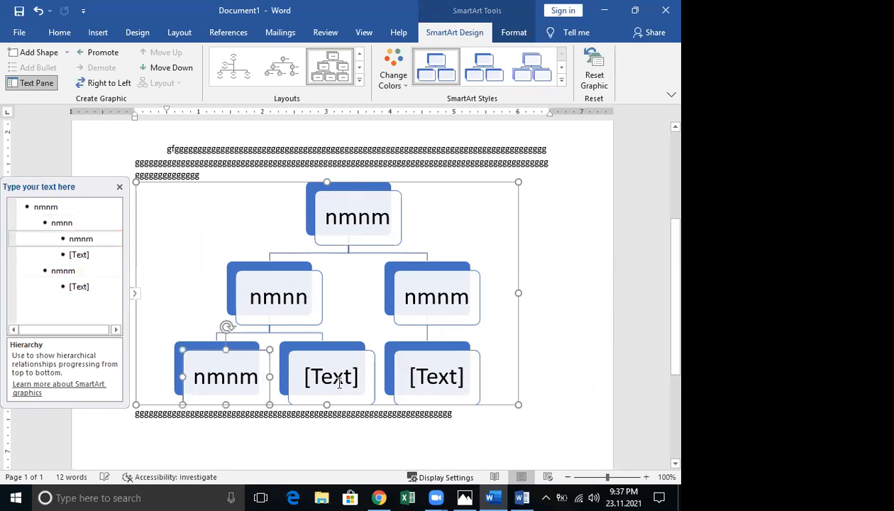
pyautogui.click(333, 379)
pyautogui.write('mnmn')
pyautogui.click(436, 377)
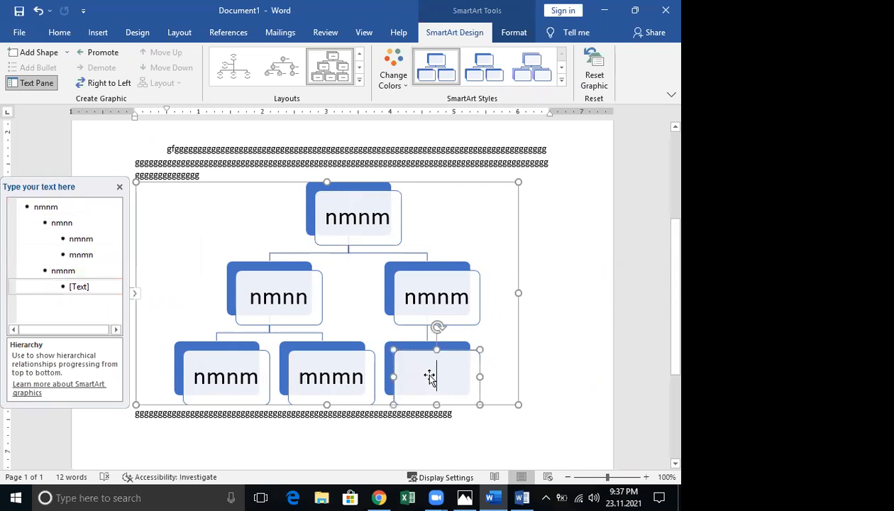
pyautogui.write('nmnm')
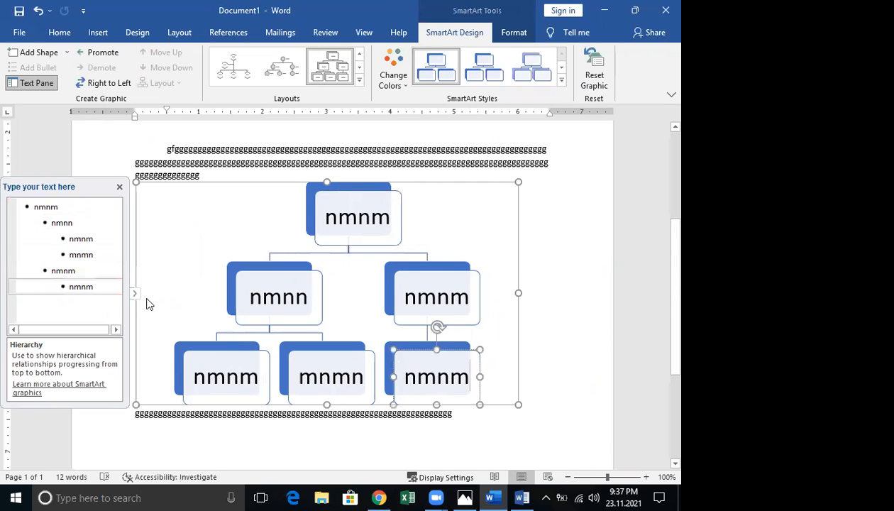
# In the text pane, add two new boxes 'ghhg' and 'gfgffg' after the 'mnmn' entry
pyautogui.click(94, 255)
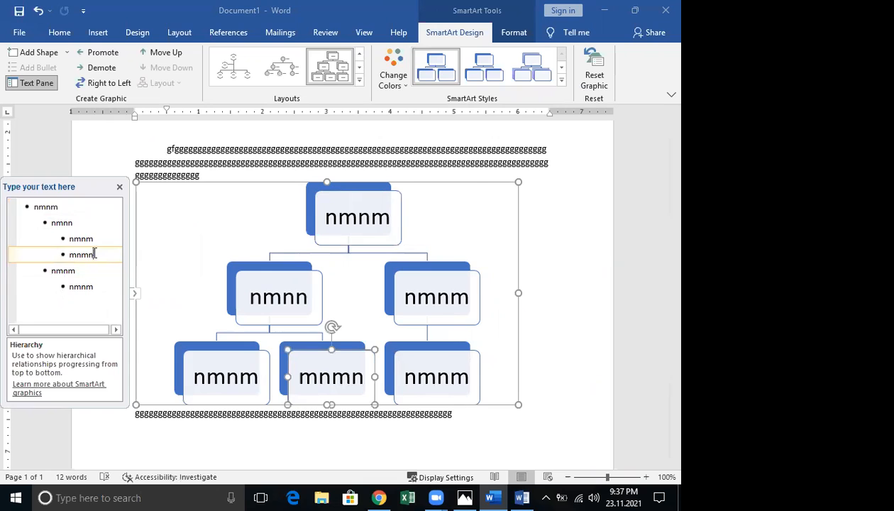
pyautogui.press('Return')
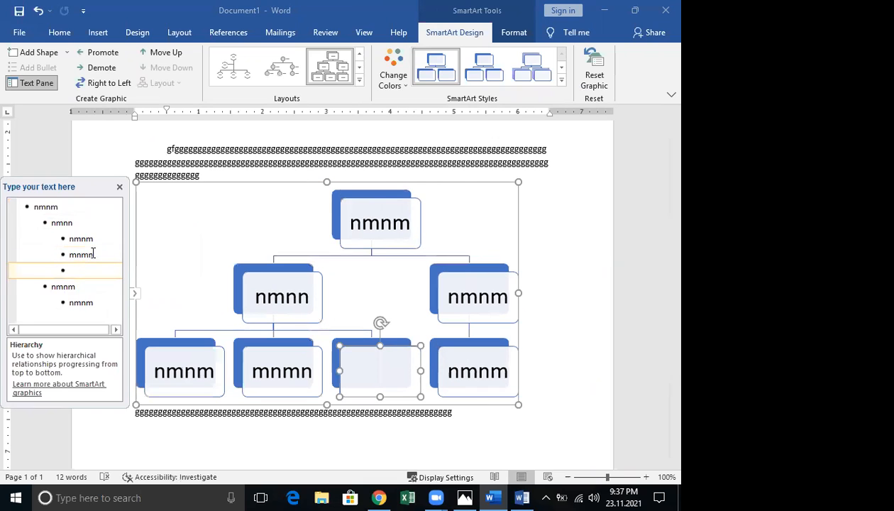
pyautogui.write('ghhg')
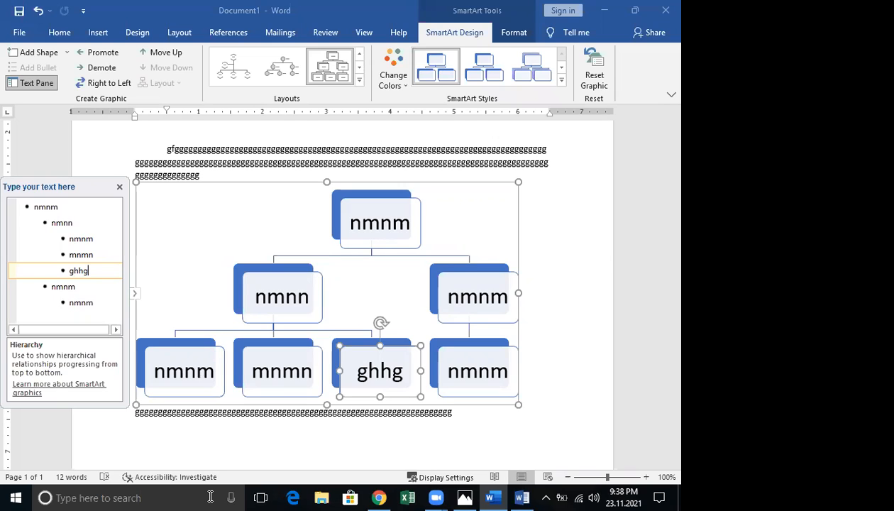
pyautogui.click(101, 275)
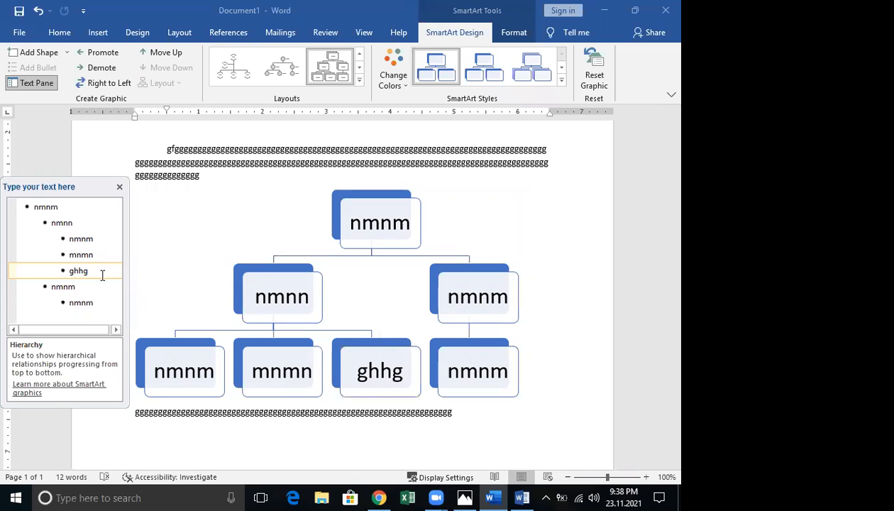
pyautogui.press('Return')
pyautogui.write('gf')
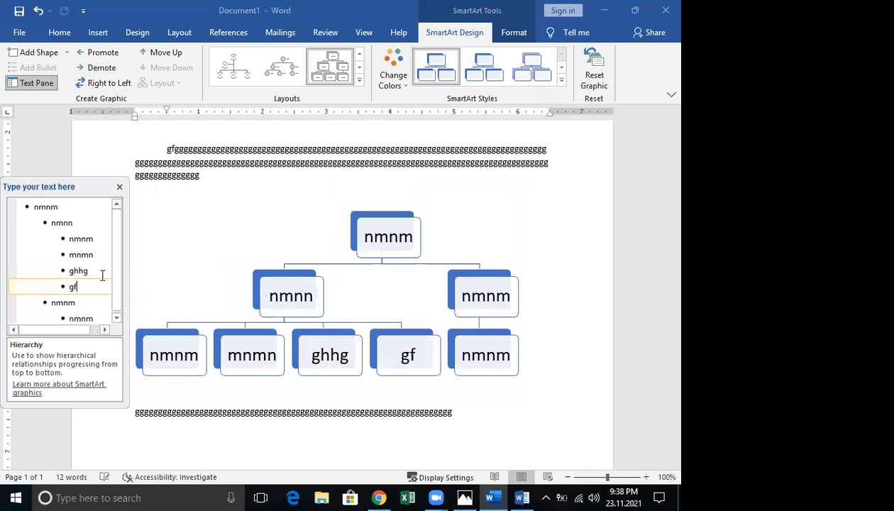
pyautogui.write('gffg')
# Hide the text pane, widen the second-level 'nmnn' box by its corner, then show the pane again
pyautogui.click(119, 187)
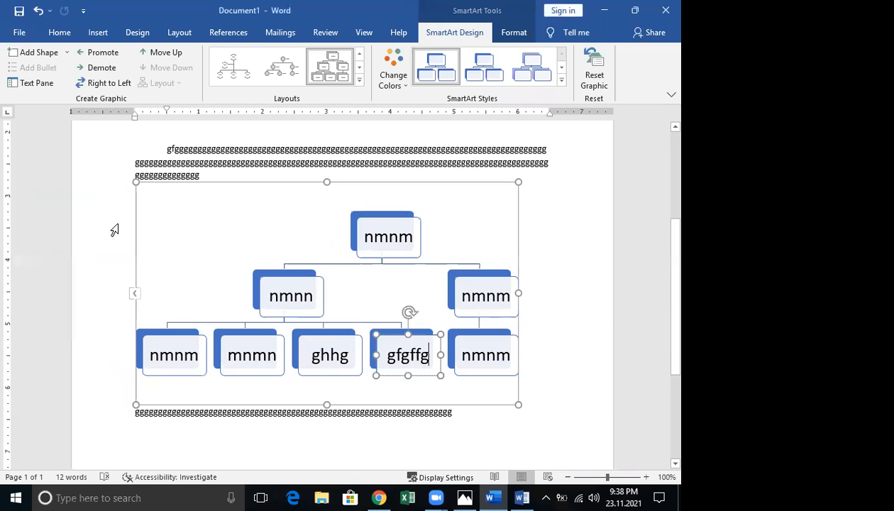
pyautogui.click(309, 307)
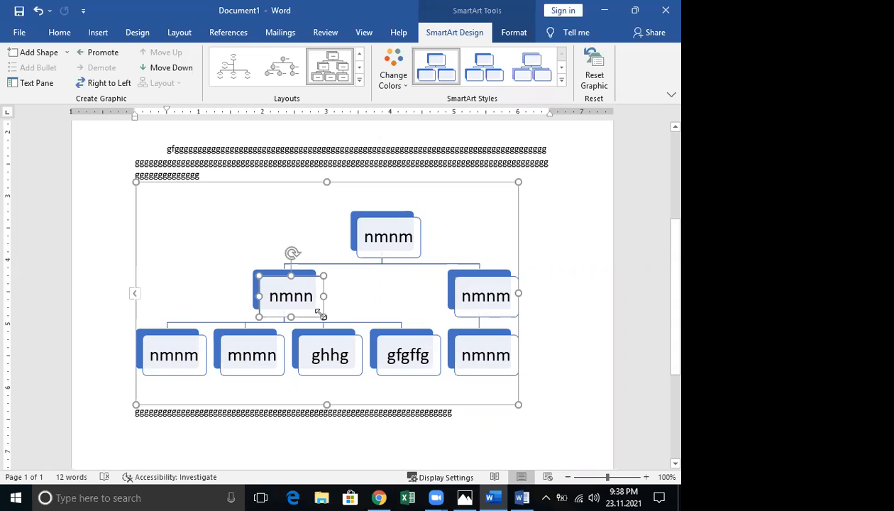
pyautogui.moveTo(332, 314); pyautogui.dragTo(335, 316)
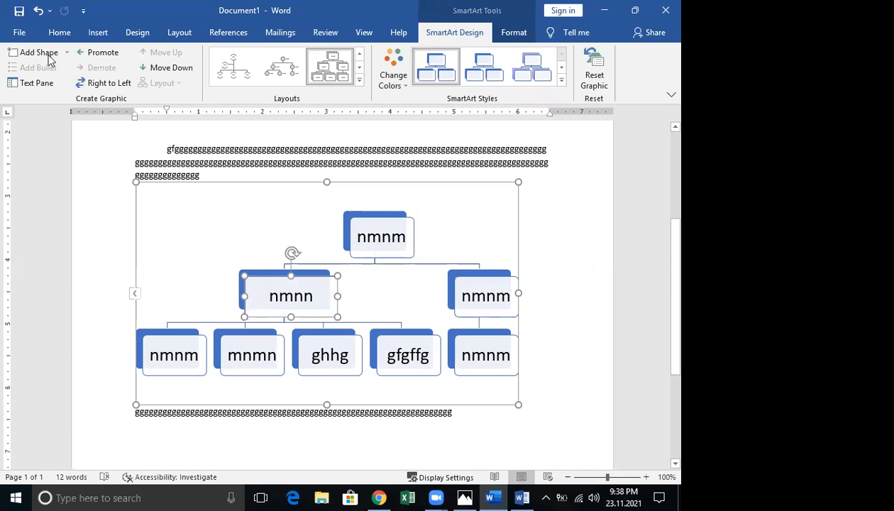
pyautogui.click(48, 84)
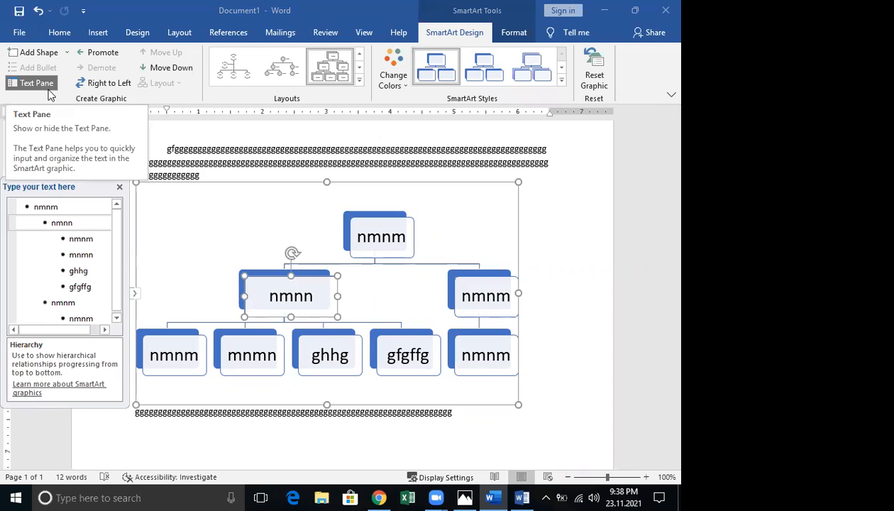
# Add a new second-level entry 'hjjh' after nmnm, then close Document1 choosing Don't Save
pyautogui.click(112, 287)
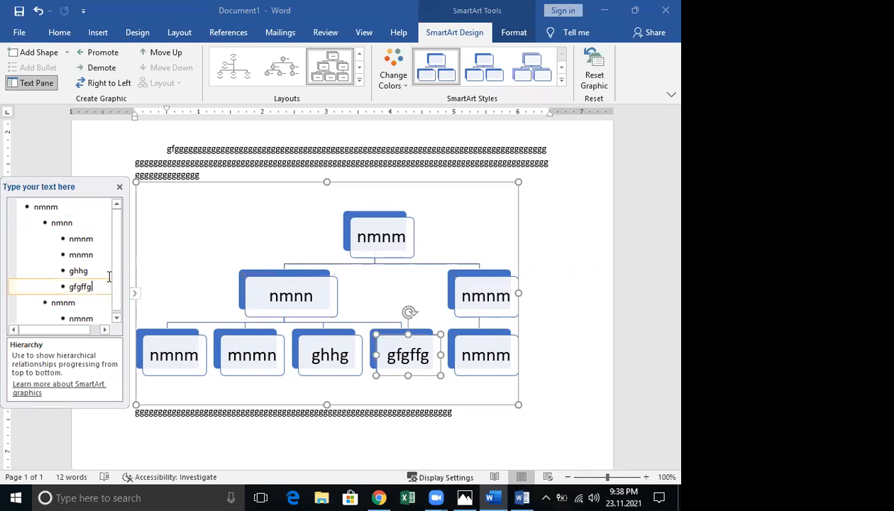
pyautogui.click(84, 303)
pyautogui.press('Return')
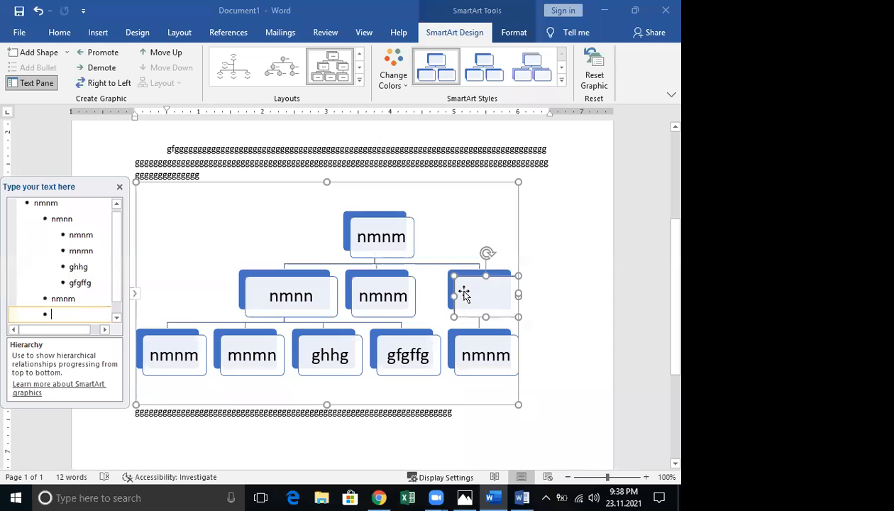
pyautogui.write('hjjh')
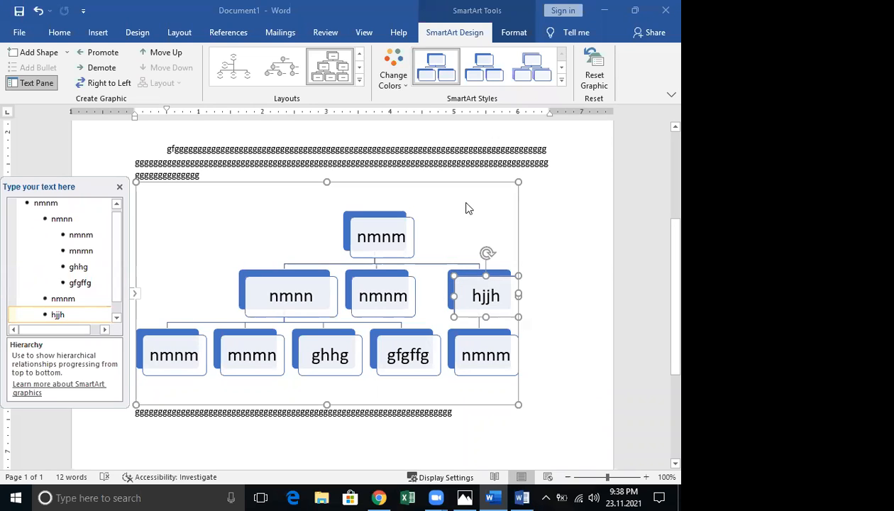
pyautogui.click(664, 11)
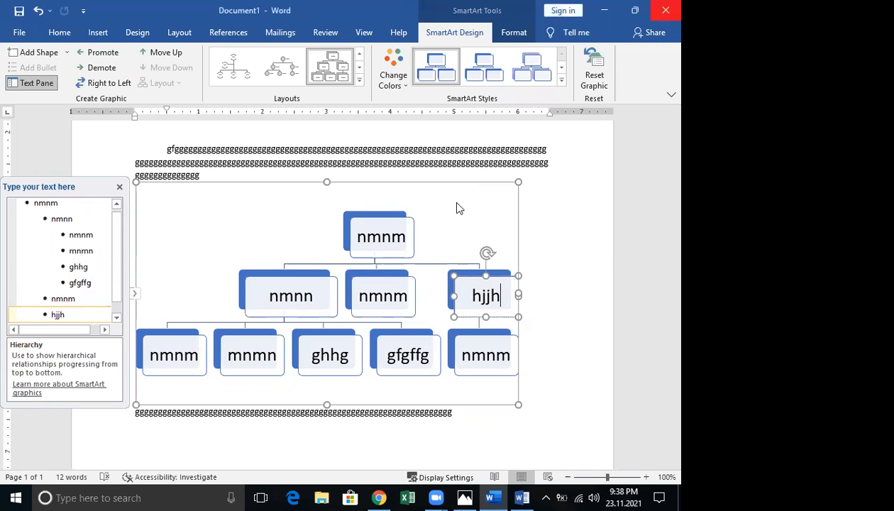
pyautogui.click(339, 277)
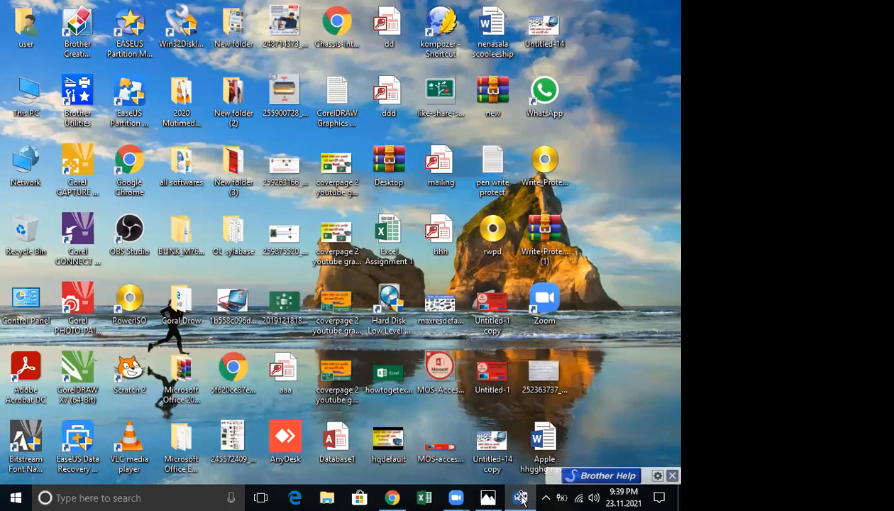
pyautogui.click(521, 499)
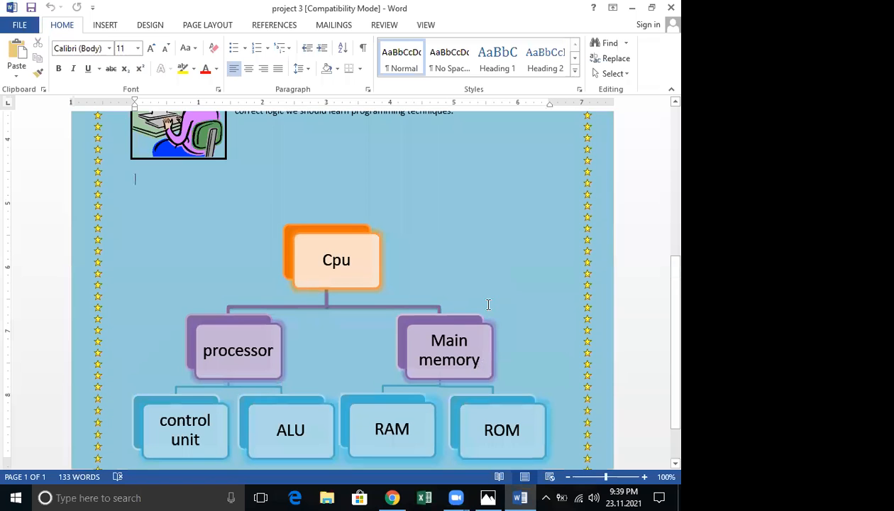
pyautogui.scroll(7, 488, 305)
pyautogui.click(668, 7)
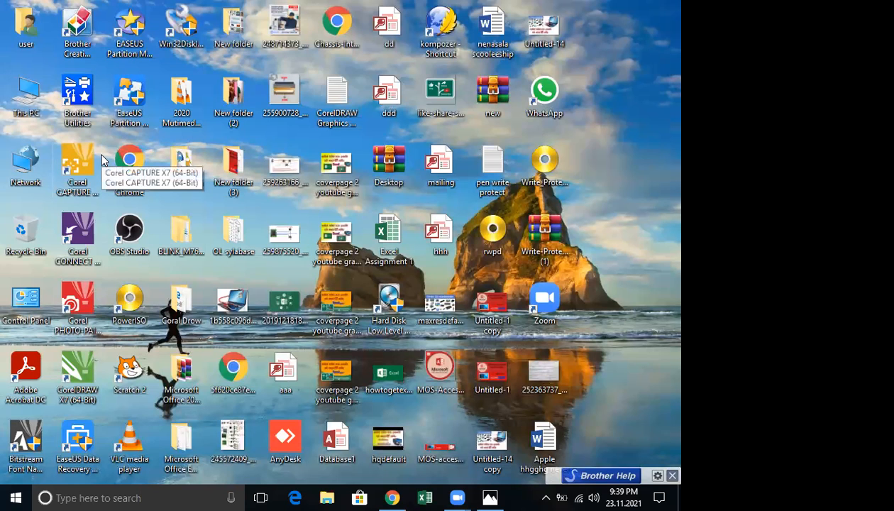
pyautogui.press('super+r')
pyautogui.press('Return')
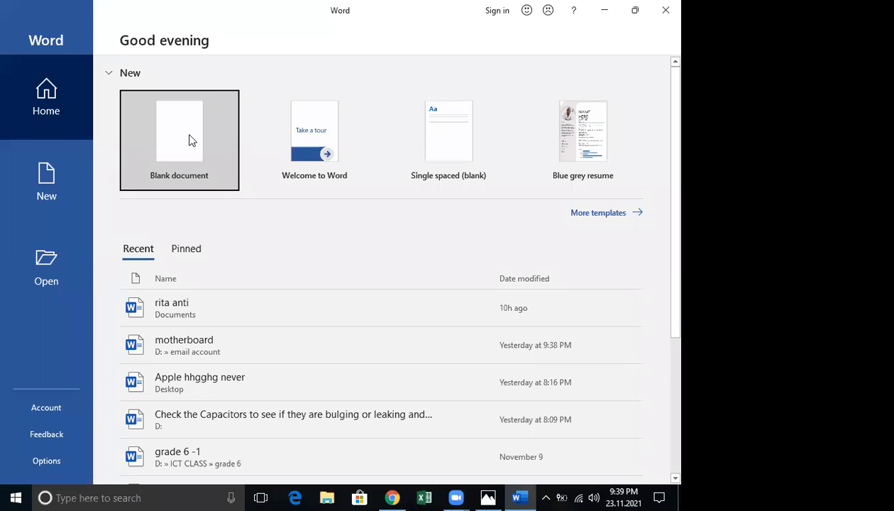
pyautogui.click(189, 137)
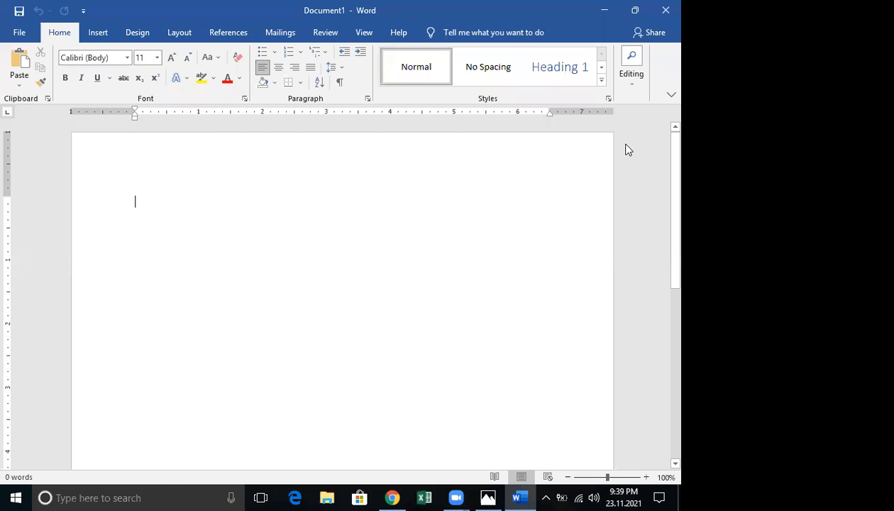
pyautogui.click(669, 117)
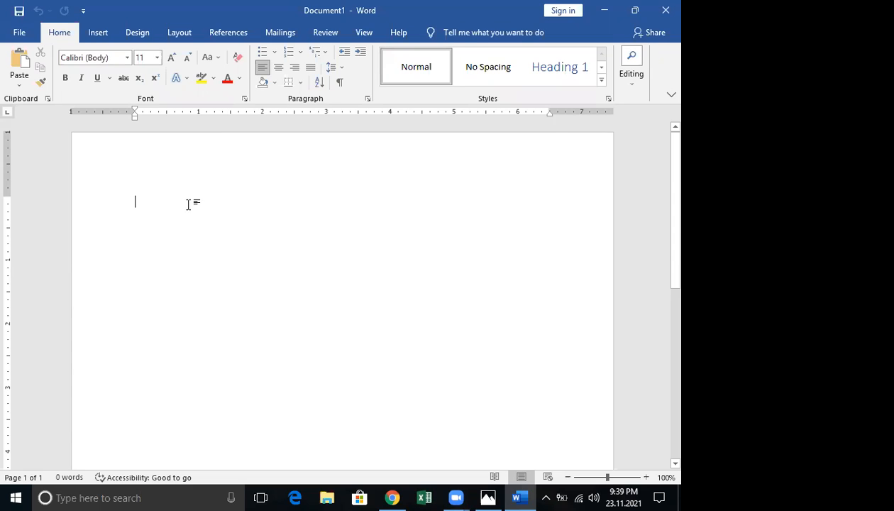
pyautogui.scroll(-5, 188, 206)
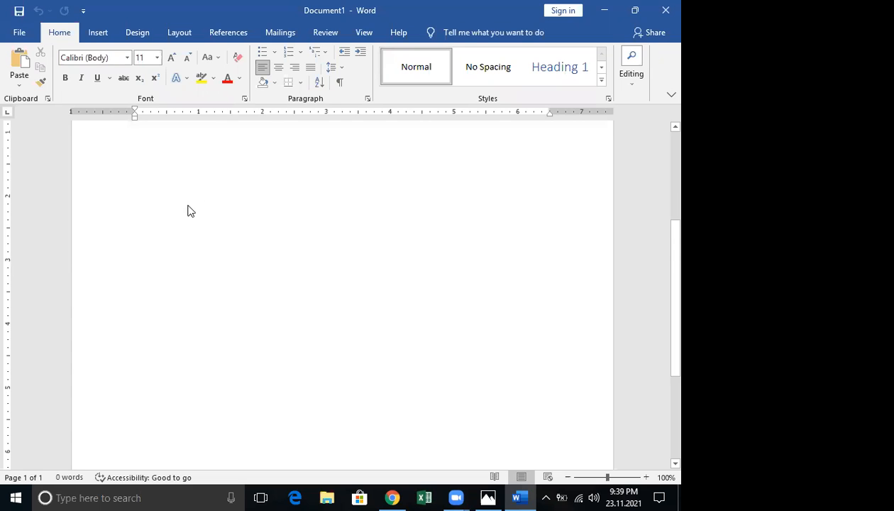
pyautogui.scroll(5, 189, 211)
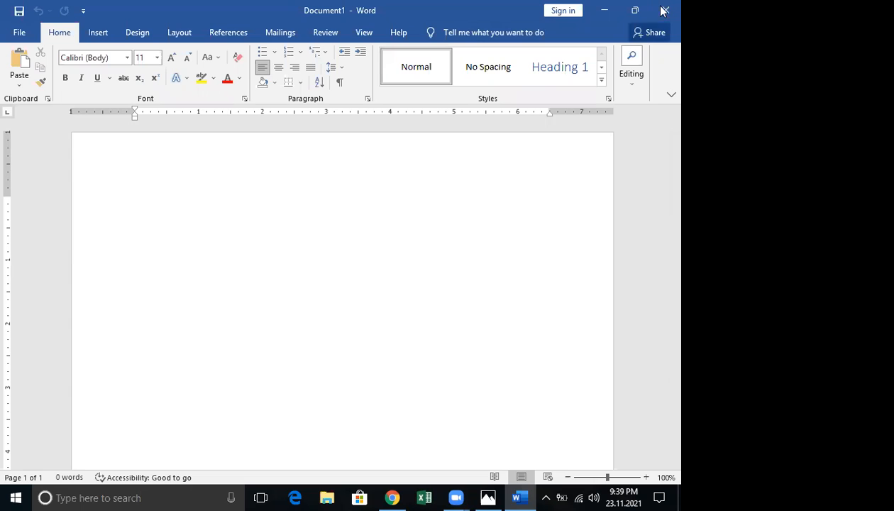
pyautogui.hotkey('alt', 'F4')
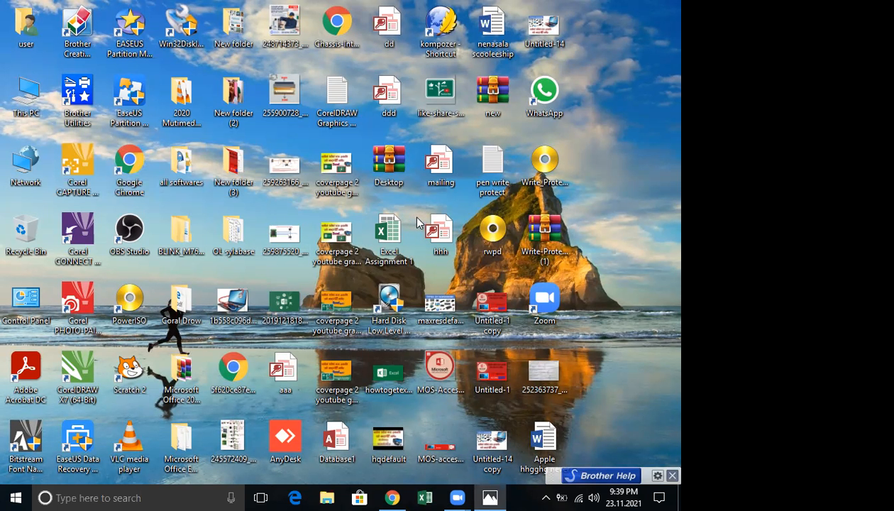
# Browse D:\OL sylabase\...\word pratical nvq 3.4 and open 'nenasala Centre who 15'
pyautogui.doubleClick(27, 112)
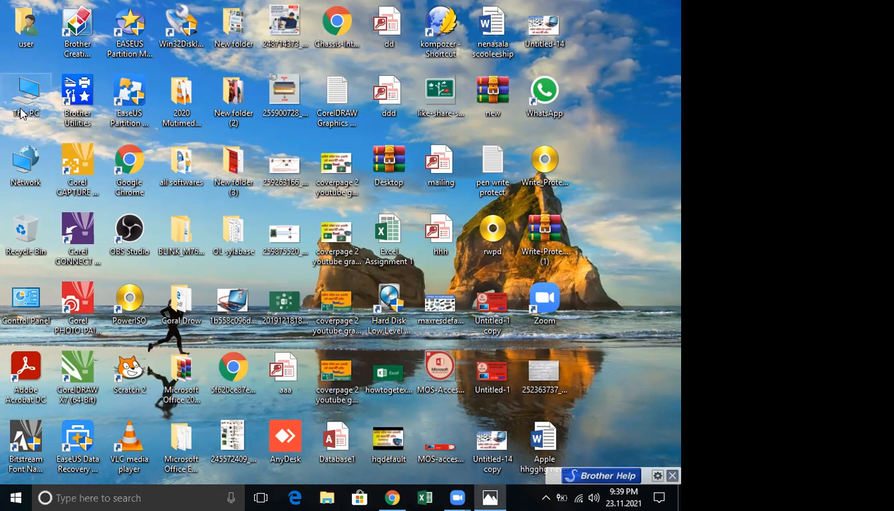
pyautogui.doubleClick(367, 190)
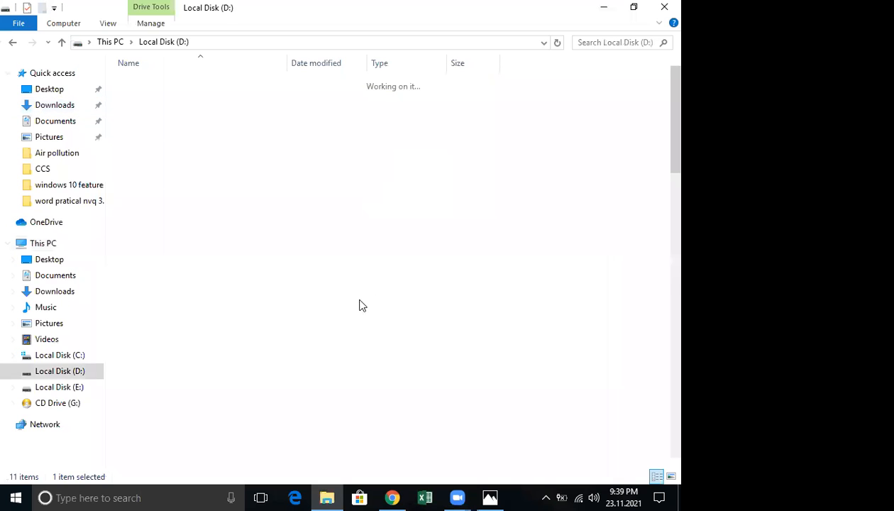
pyautogui.scroll(-10, 360, 302)
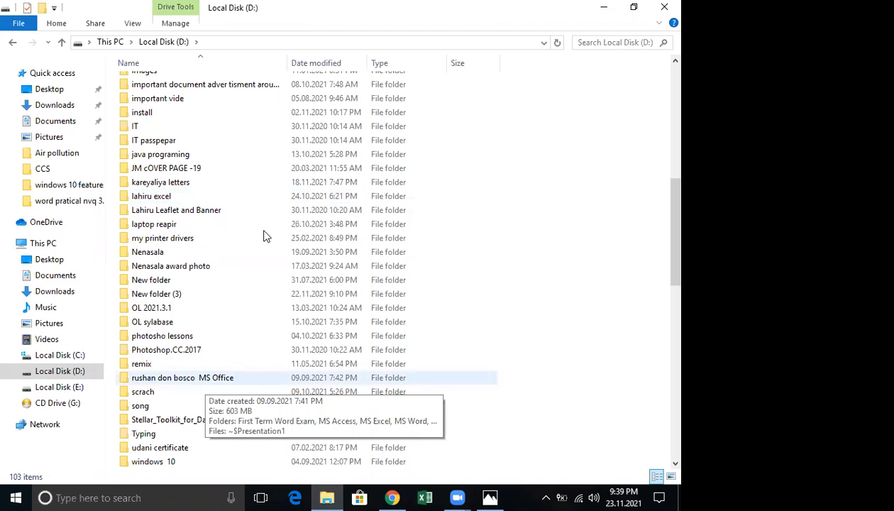
pyautogui.scroll(-6, 234, 238)
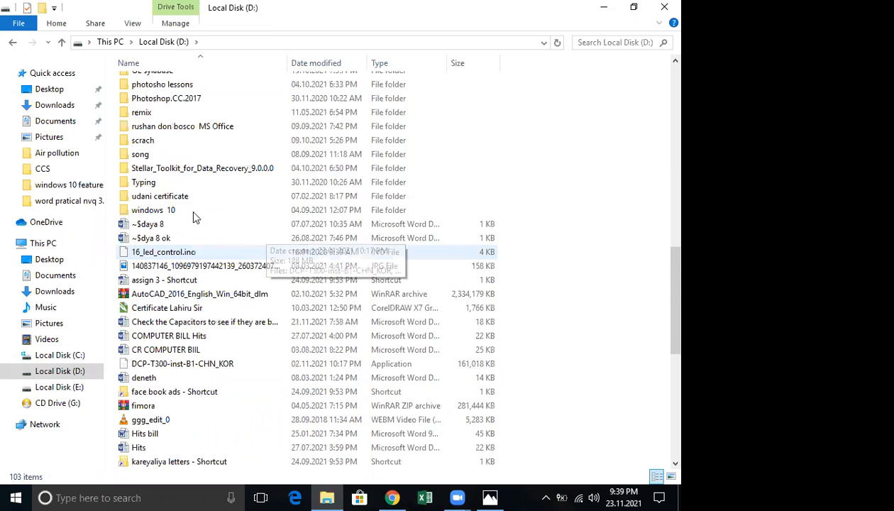
pyautogui.scroll(1, 190, 208)
pyautogui.scroll(1, 179, 186)
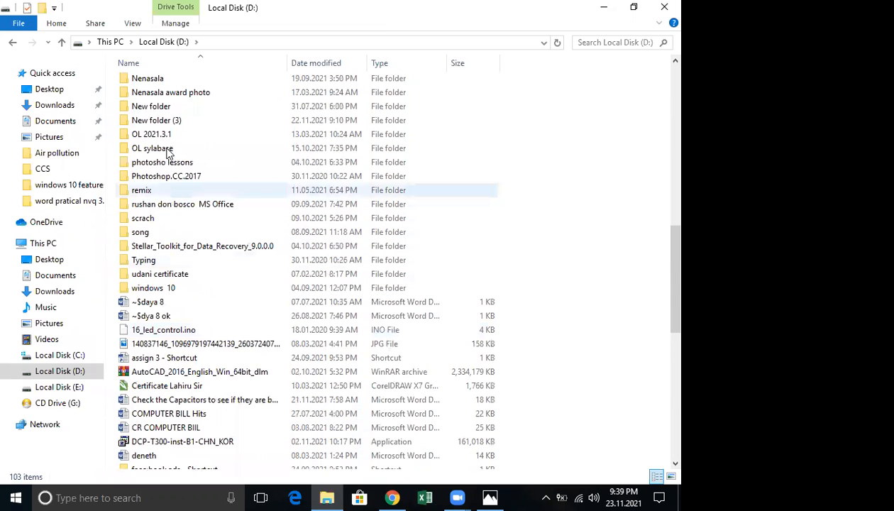
pyautogui.doubleClick(168, 149)
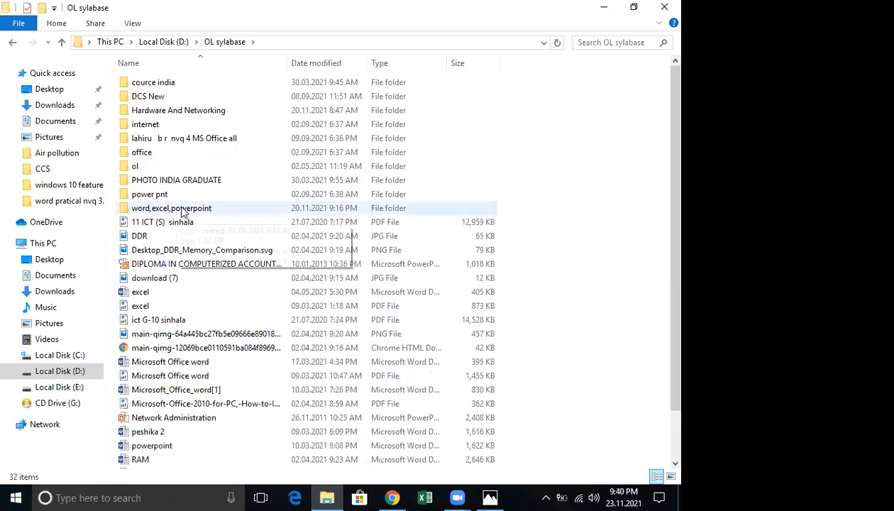
pyautogui.doubleClick(180, 210)
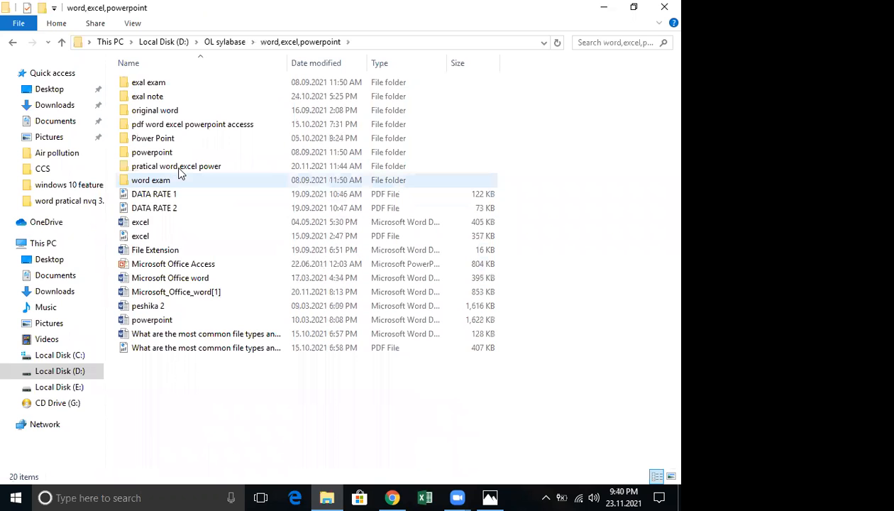
pyautogui.doubleClick(182, 170)
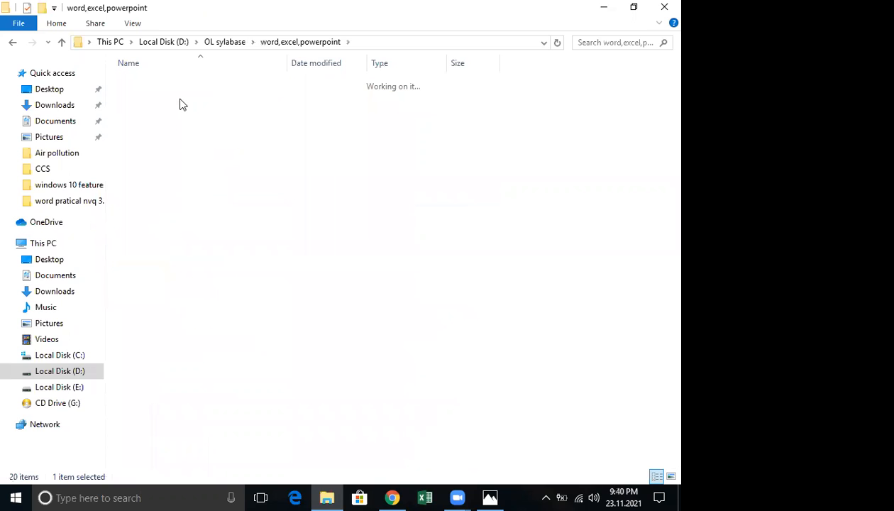
pyautogui.doubleClick(180, 97)
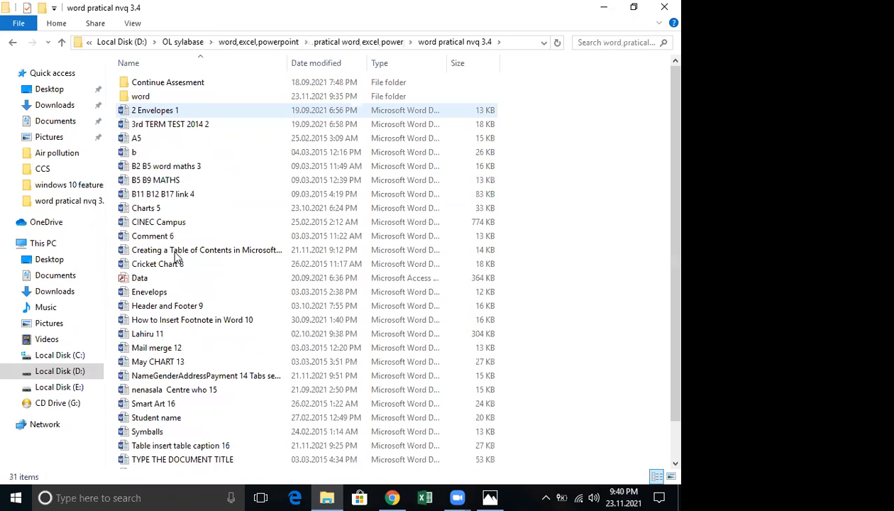
pyautogui.scroll(-1, 176, 259)
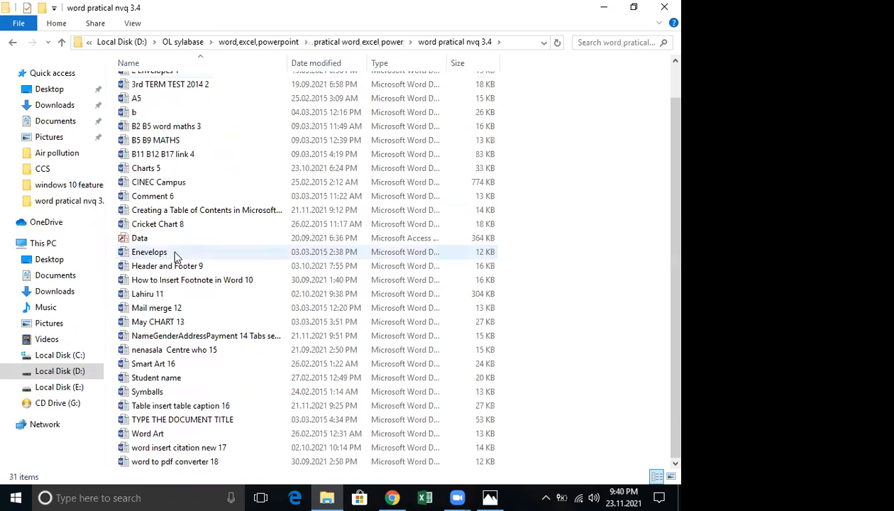
pyautogui.doubleClick(198, 351)
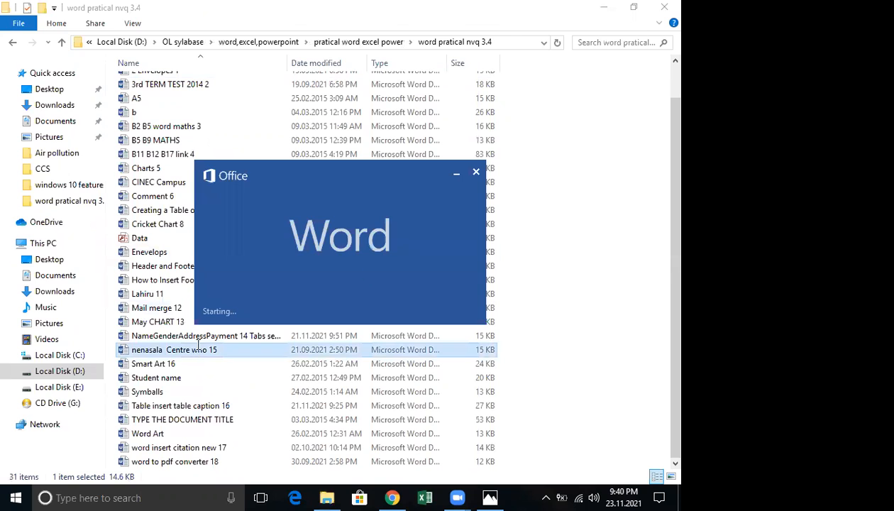
# Scroll through the nenasala Centre who 15 paper, then select Symballs in File Explorer
pyautogui.scroll(-10, 364, 273)
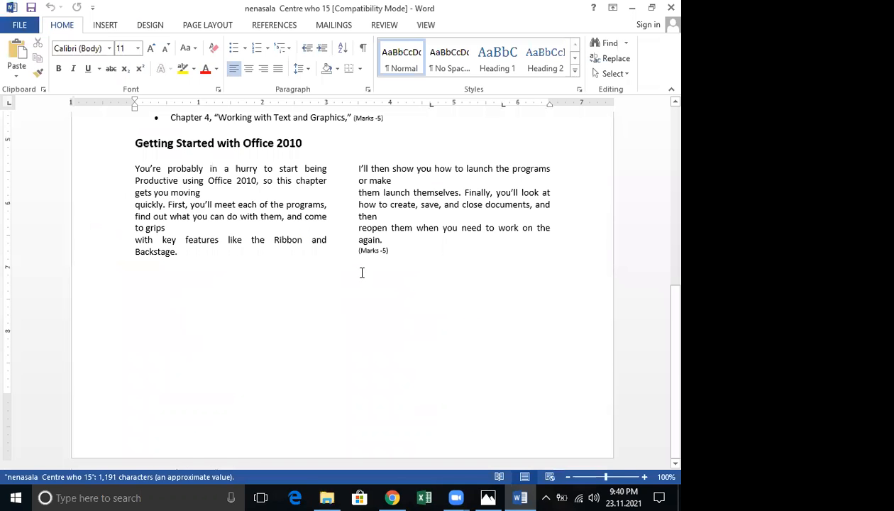
pyautogui.scroll(10, 358, 269)
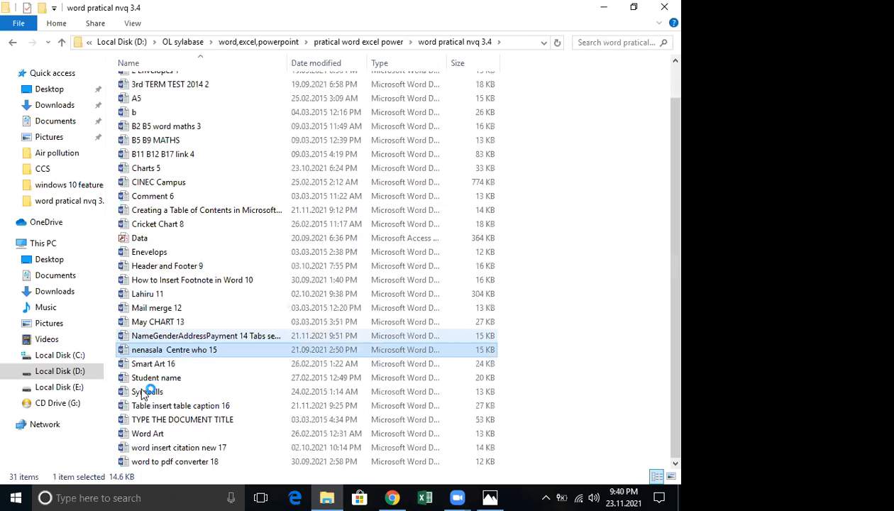
pyautogui.click(144, 392)
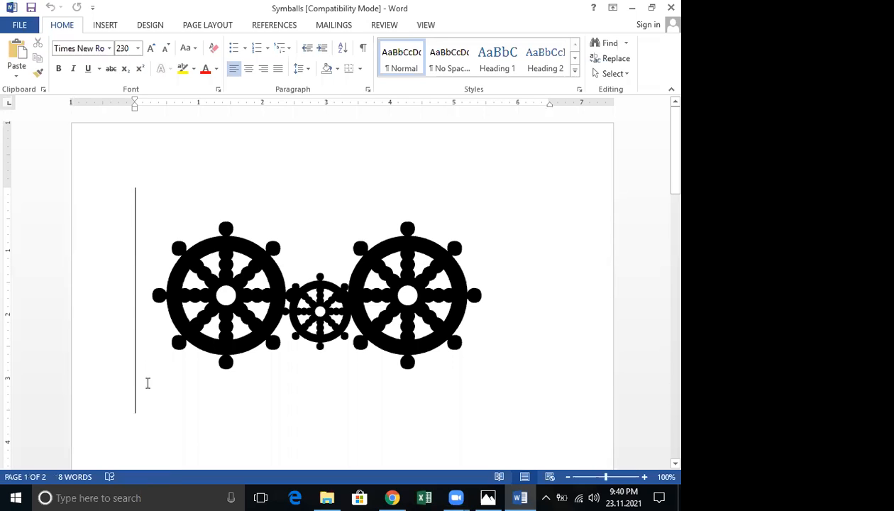
pyautogui.scroll(-3, 147, 386)
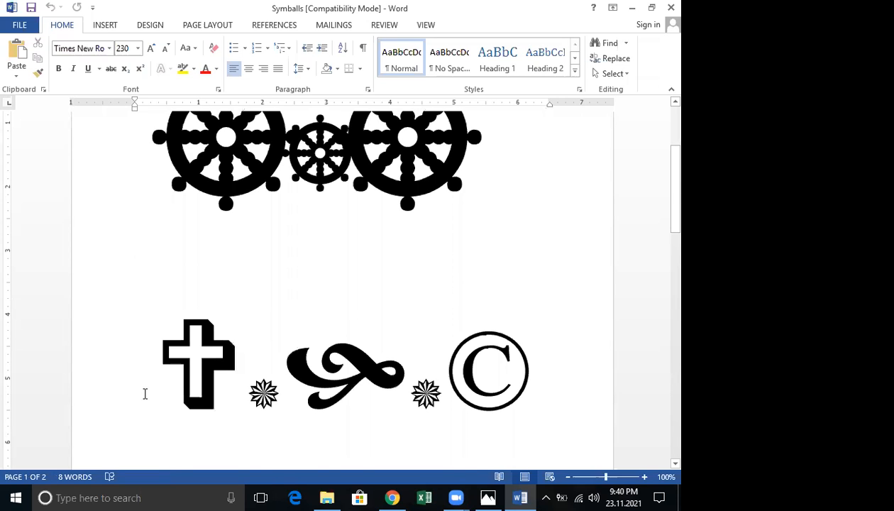
pyautogui.scroll(3, 144, 393)
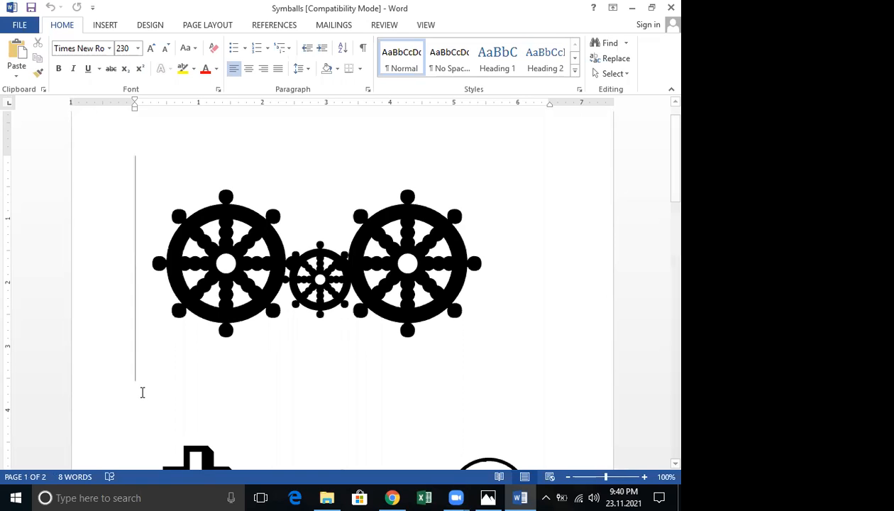
pyautogui.scroll(-3, 148, 400)
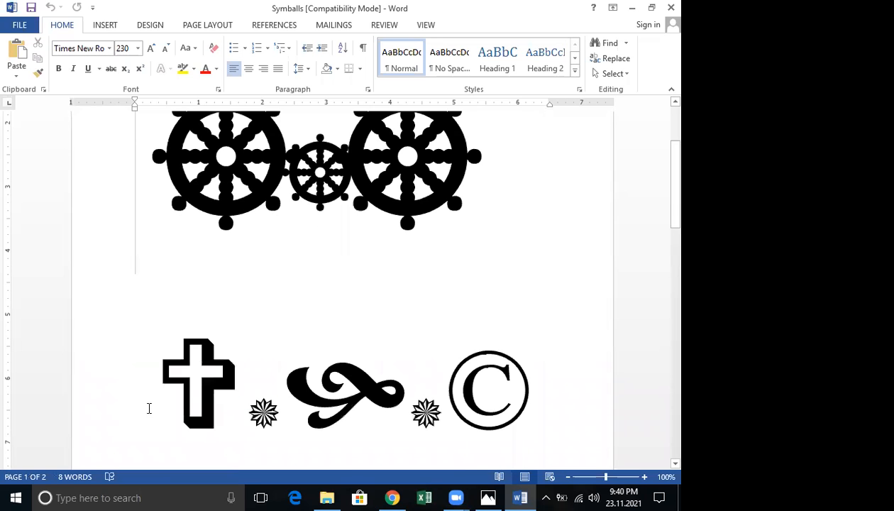
pyautogui.scroll(-5, 149, 410)
pyautogui.scroll(-5, 152, 415)
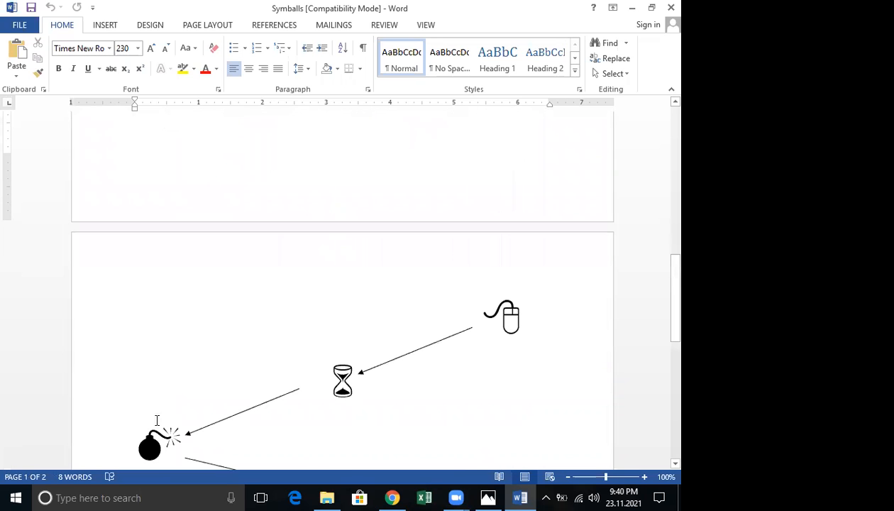
pyautogui.scroll(-10, 157, 420)
pyautogui.scroll(10, 156, 420)
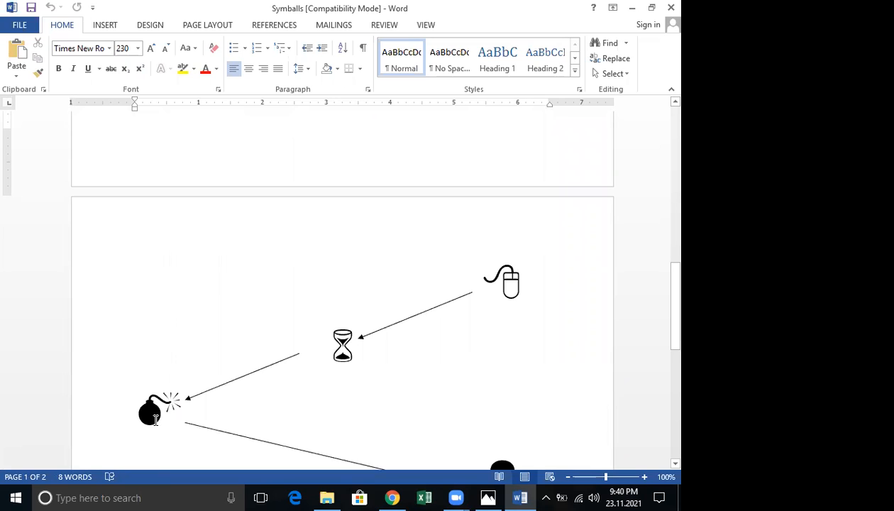
pyautogui.scroll(15, 155, 420)
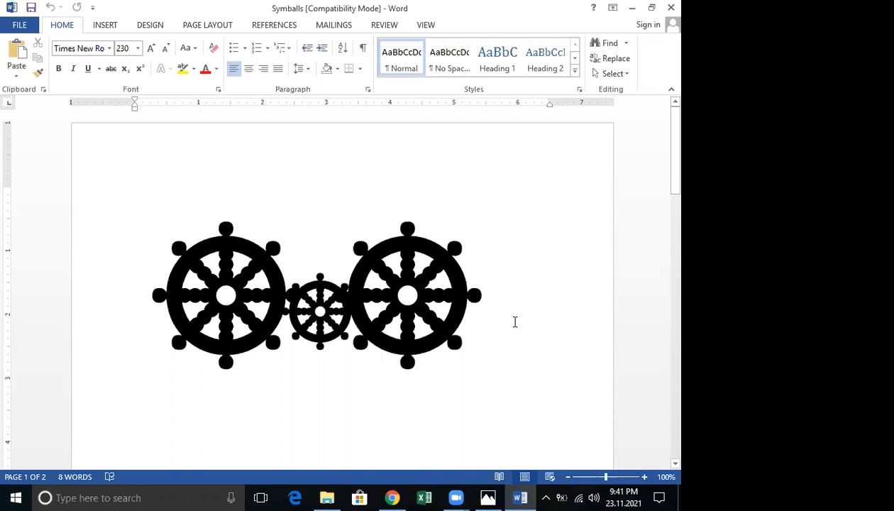
pyautogui.scroll(-2, 514, 321)
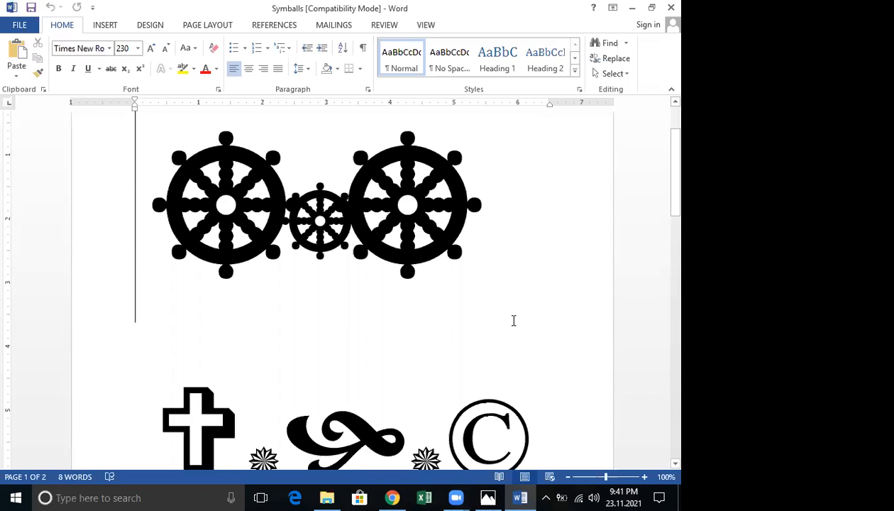
pyautogui.scroll(-2, 514, 321)
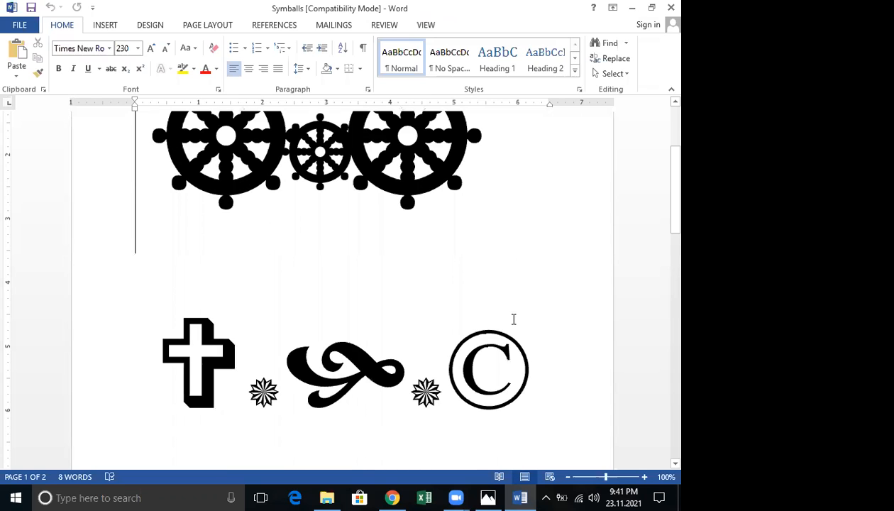
pyautogui.scroll(3, 511, 319)
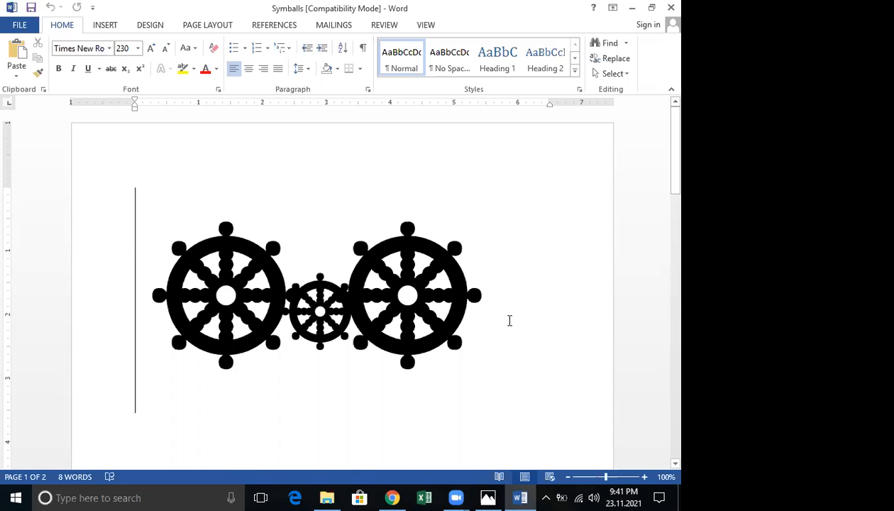
pyautogui.scroll(-3, 509, 321)
pyautogui.scroll(-3, 509, 318)
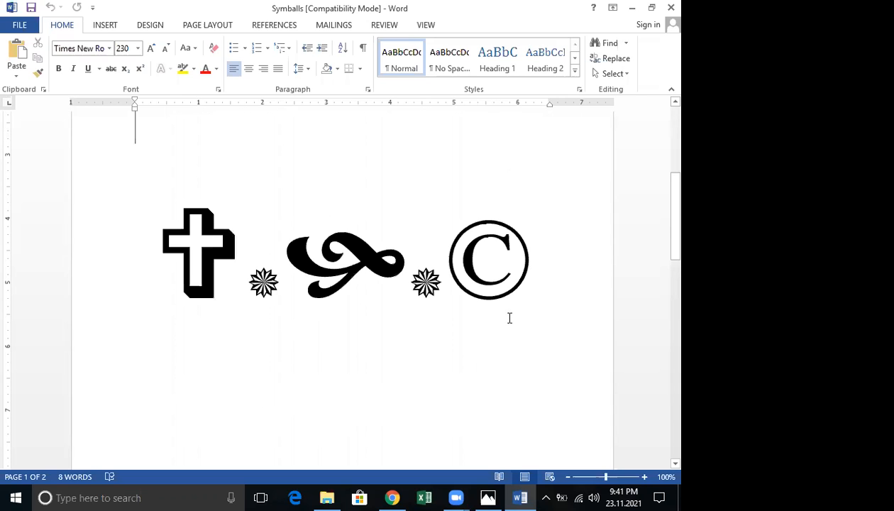
pyautogui.scroll(6, 509, 319)
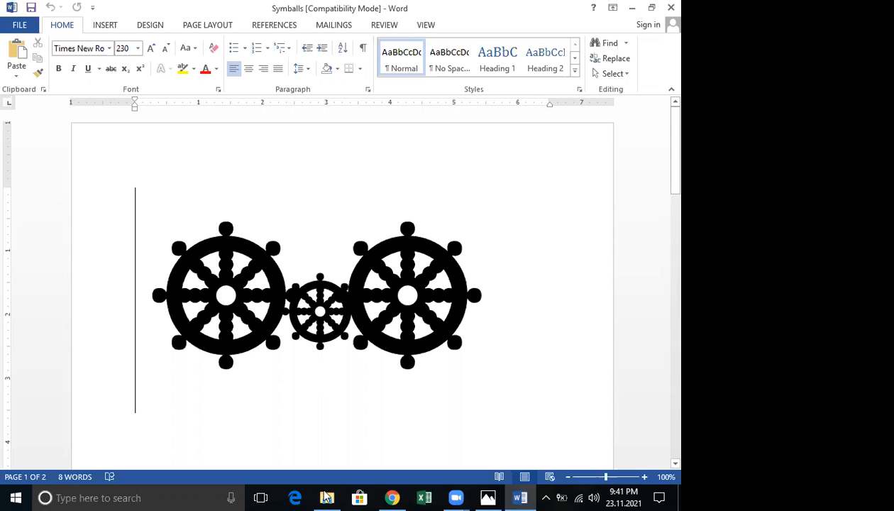
pyautogui.hotkey('alt', 'Tab')
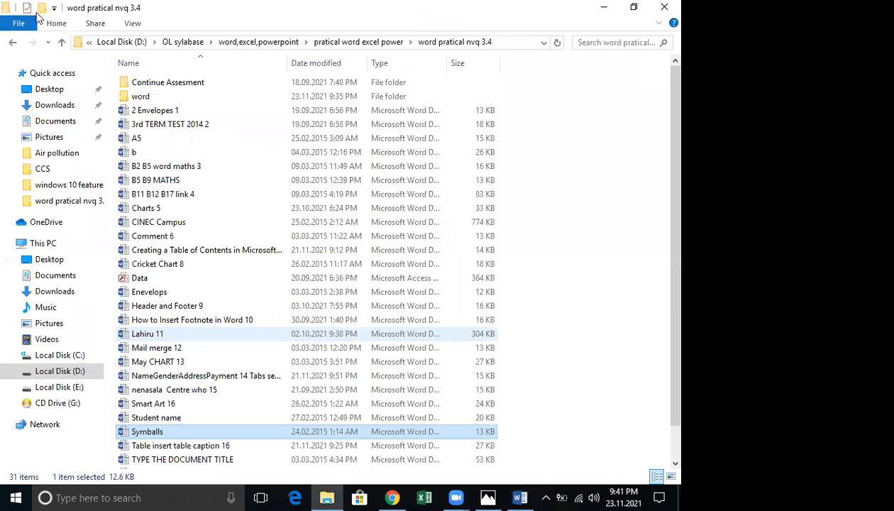
pyautogui.click(13, 42)
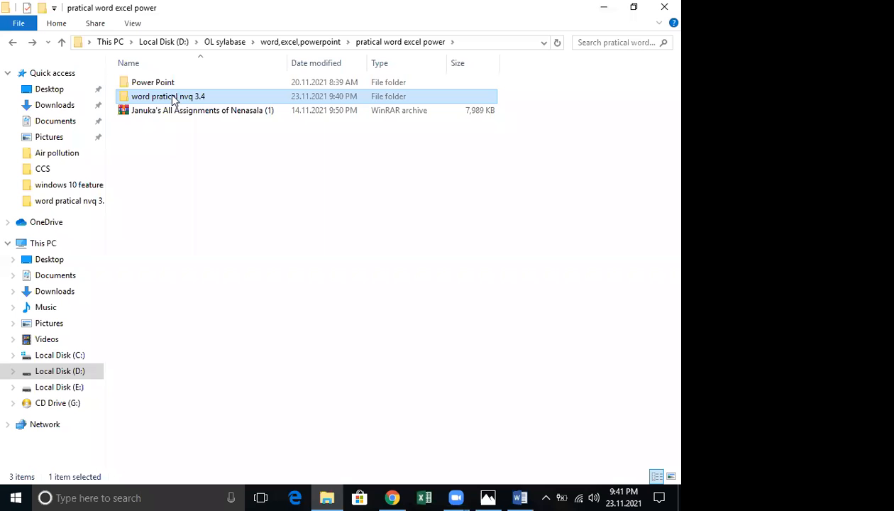
pyautogui.doubleClick(161, 93)
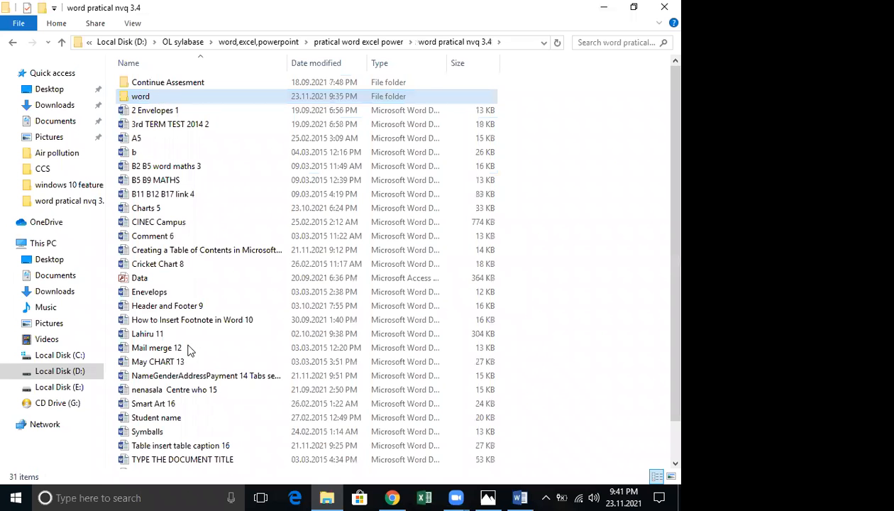
pyautogui.doubleClick(140, 96)
pyautogui.click(135, 96)
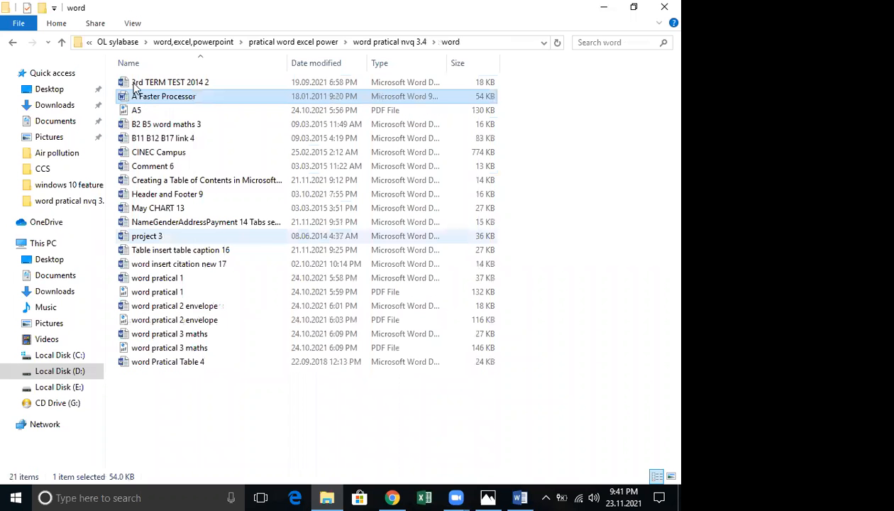
pyautogui.click(159, 361)
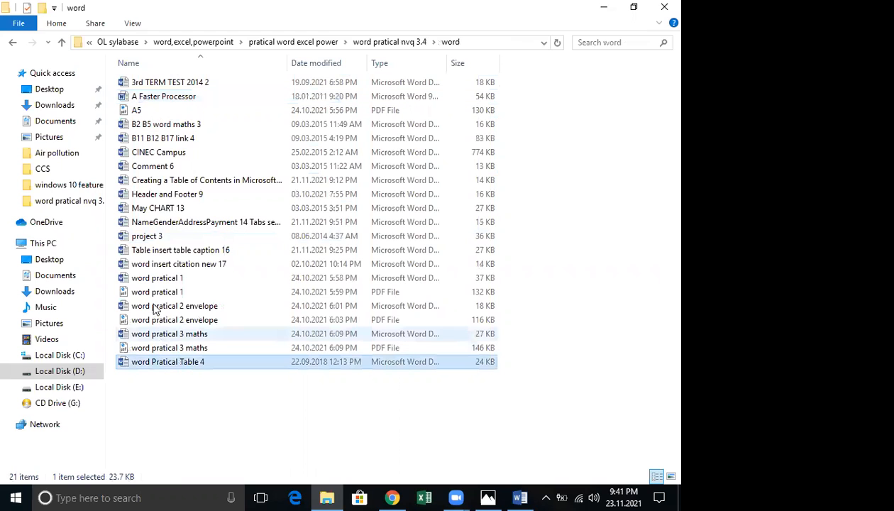
pyautogui.click(155, 309)
pyautogui.click(154, 277)
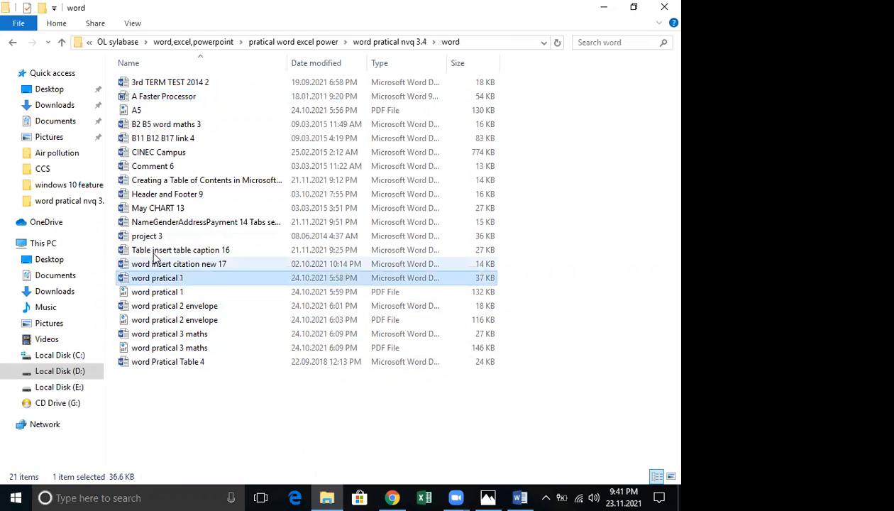
pyautogui.click(154, 260)
pyautogui.click(147, 237)
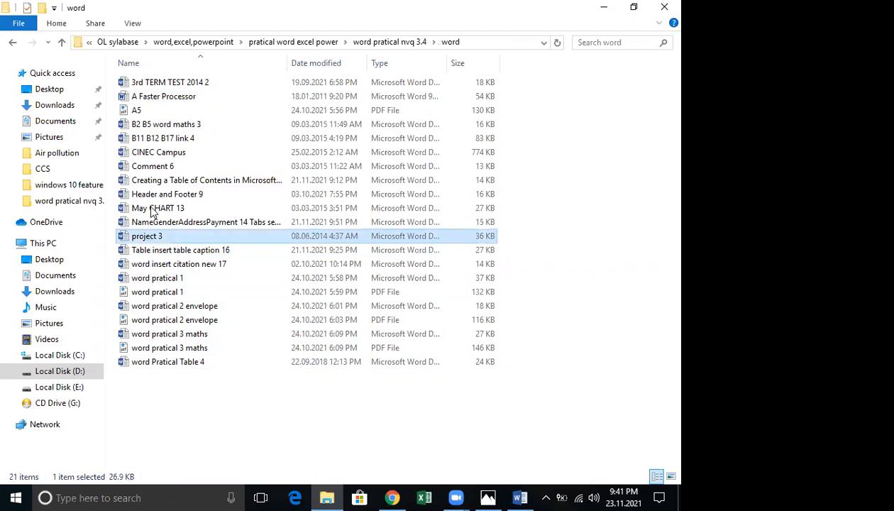
pyautogui.click(150, 222)
pyautogui.click(152, 193)
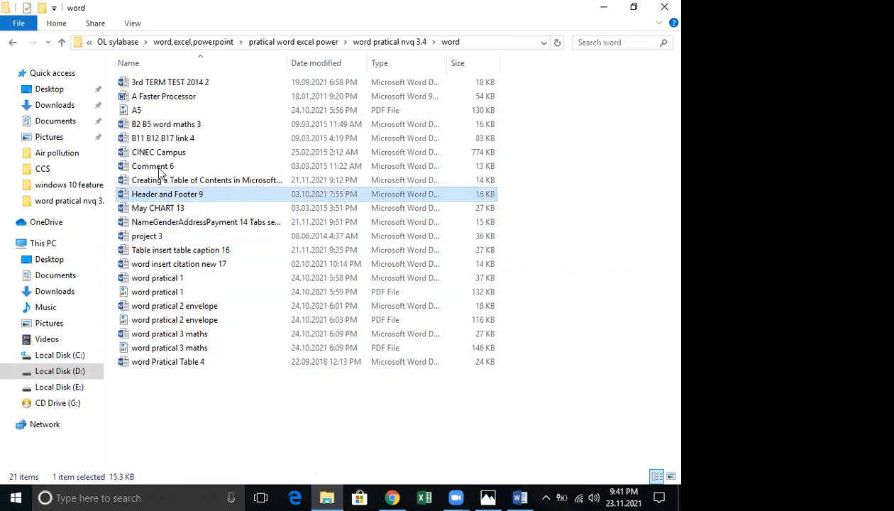
pyautogui.click(159, 177)
pyautogui.click(159, 152)
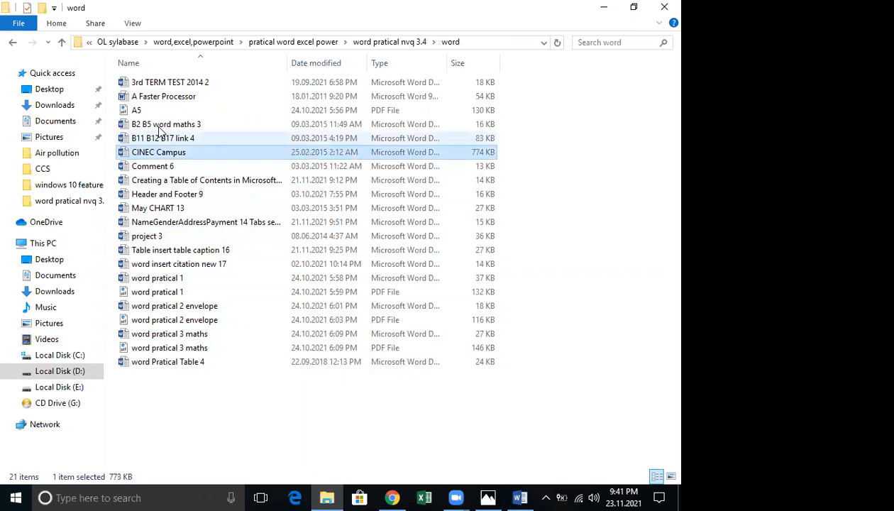
pyautogui.click(159, 125)
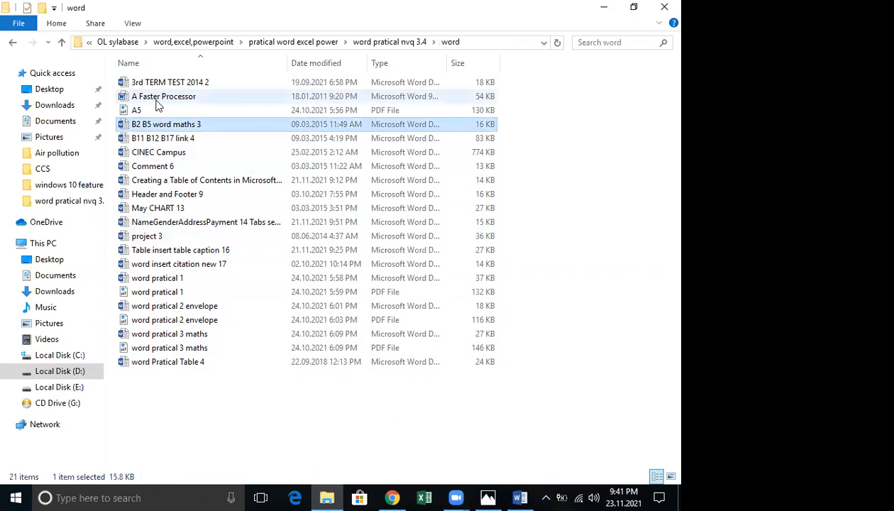
pyautogui.click(158, 84)
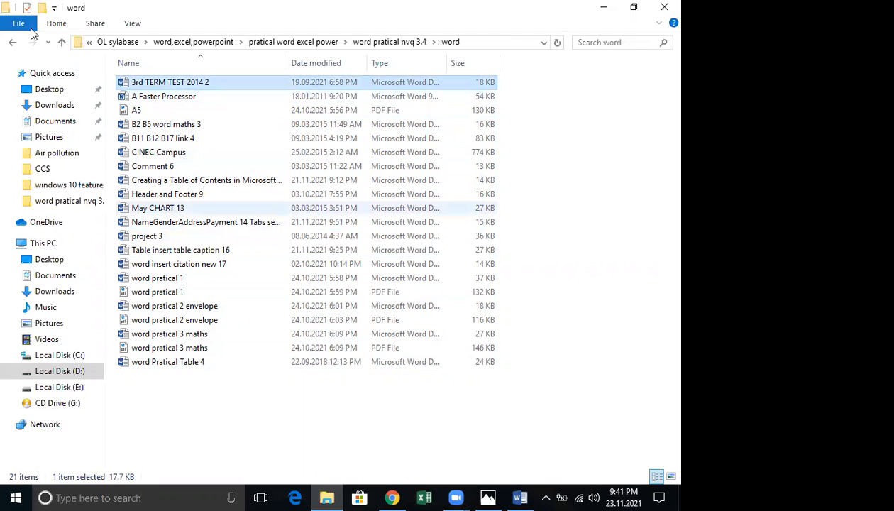
pyautogui.click(12, 44)
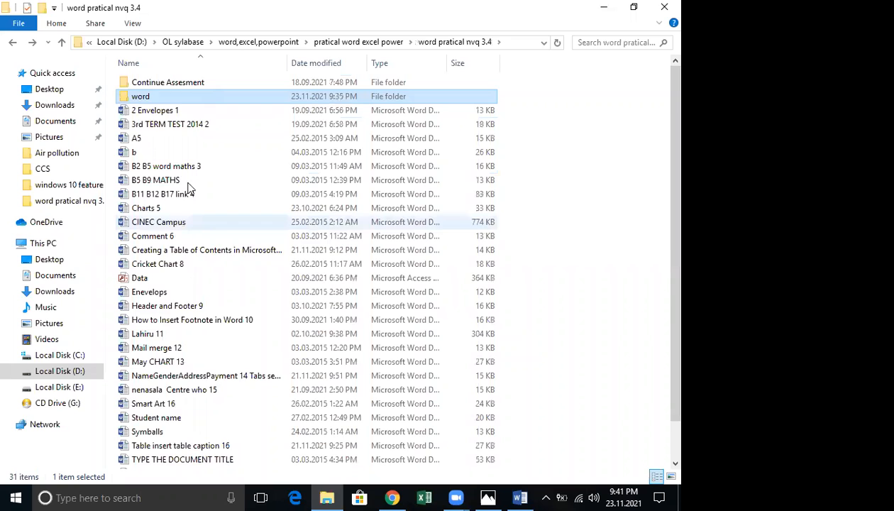
pyautogui.scroll(-1, 186, 187)
pyautogui.click(179, 155)
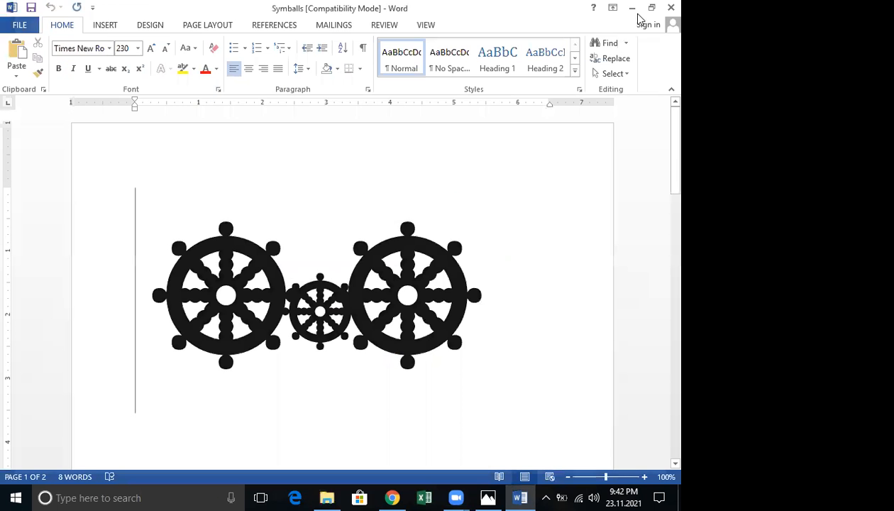
# Minimize Word and briefly open the word subfolder before returning to word pratical nvq 3.4
pyautogui.click(631, 7)
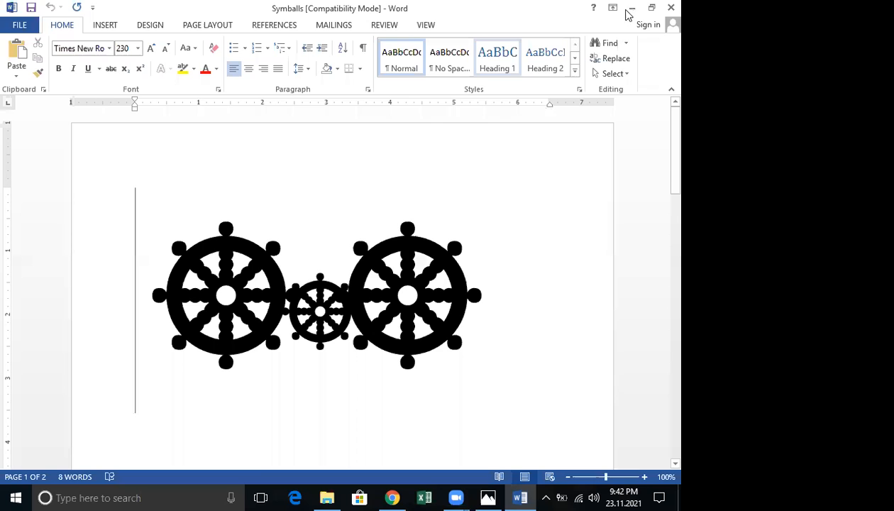
pyautogui.rightClick(199, 155)
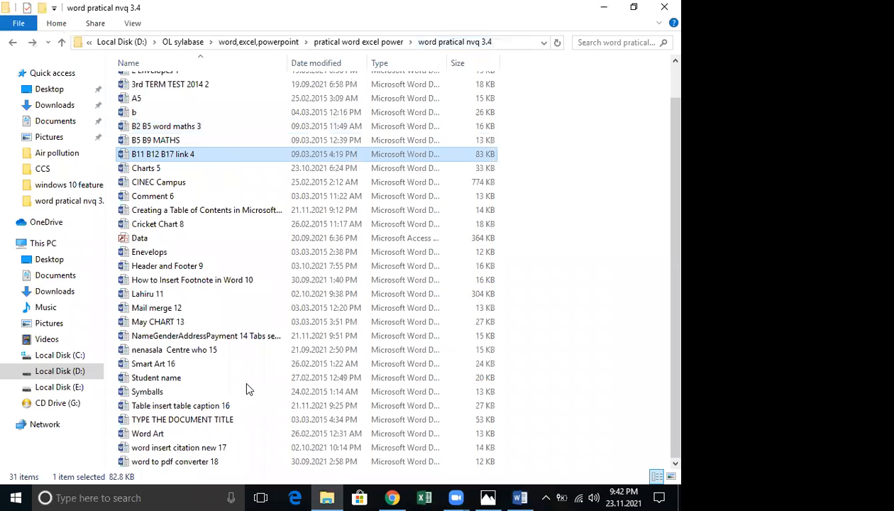
pyautogui.scroll(1, 163, 179)
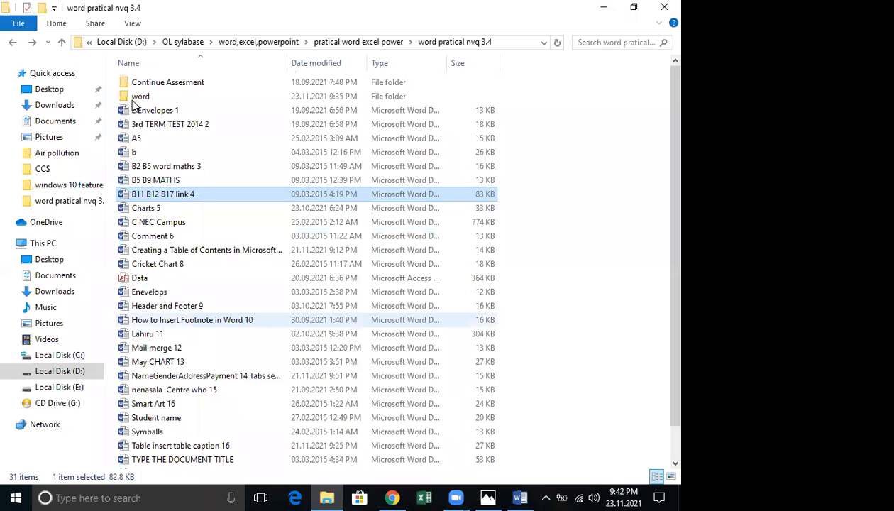
pyautogui.click(135, 97)
pyautogui.press('Return')
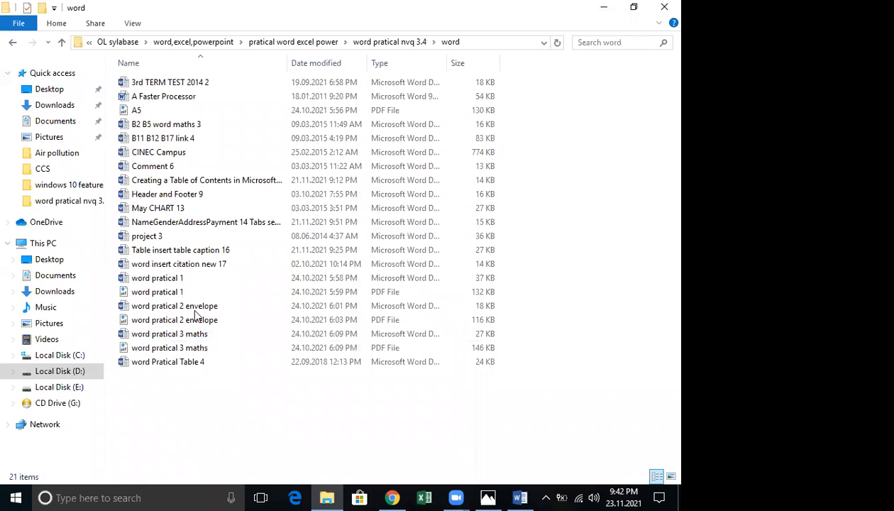
pyautogui.press('BackSpace')
# Review May CHART 13 and paste it into the word folder, skipping the existing-file replace
pyautogui.doubleClick(189, 322)
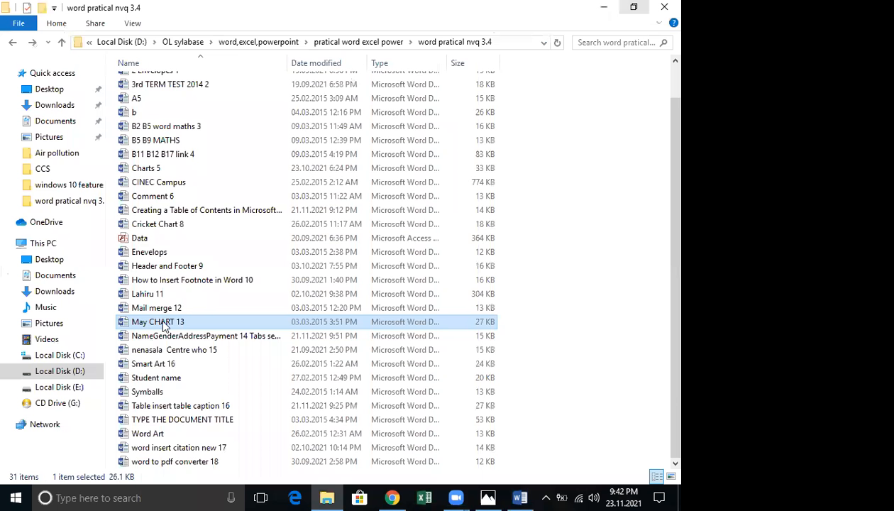
pyautogui.rightClick(163, 322)
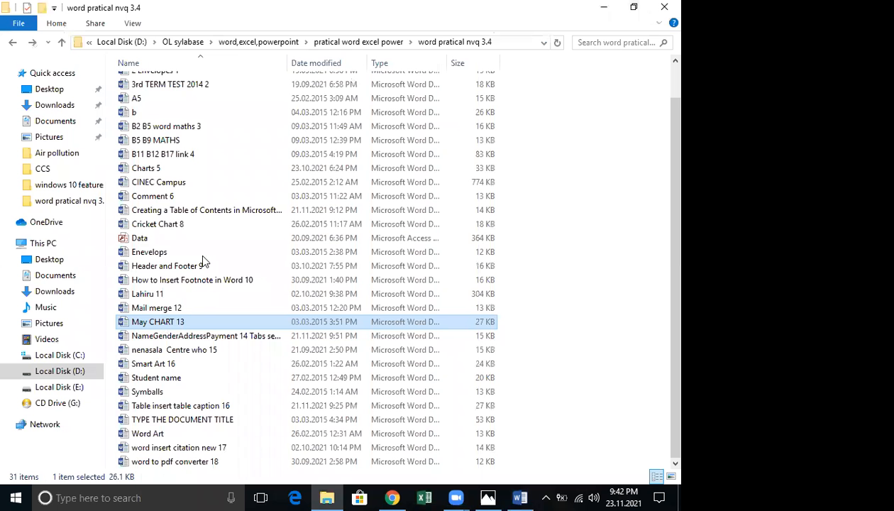
pyautogui.press('Escape')
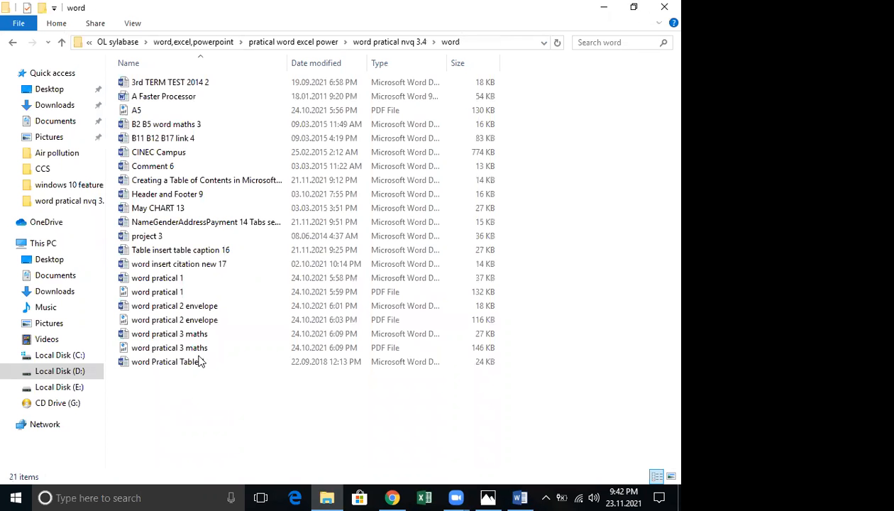
pyautogui.rightClick(159, 378)
pyautogui.click(225, 285)
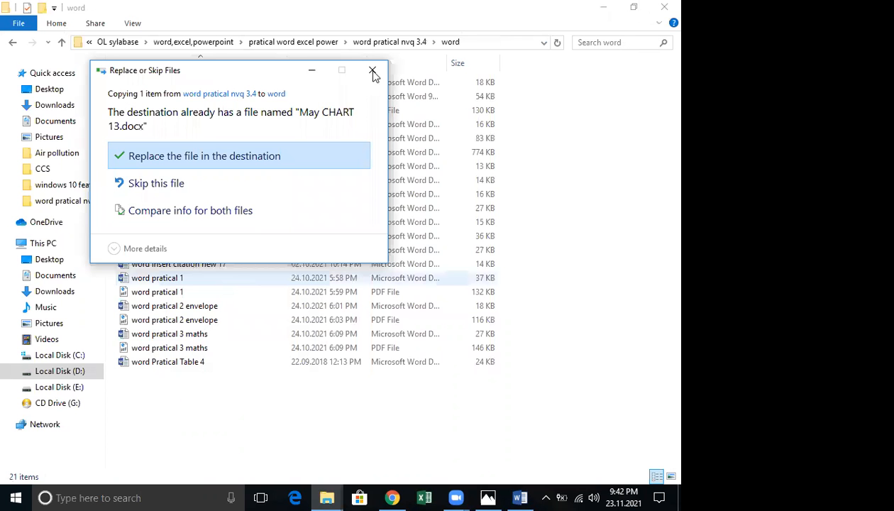
pyautogui.click(372, 70)
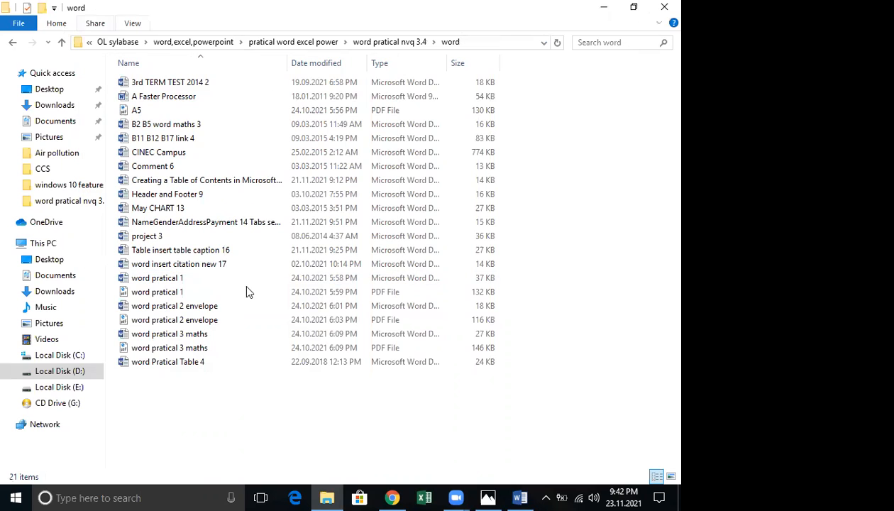
pyautogui.hotkey('alt', 'Up')
# Copy nenasala Centre who 15 into the word folder and return to Symballs in Word
pyautogui.scroll(-1, 248, 291)
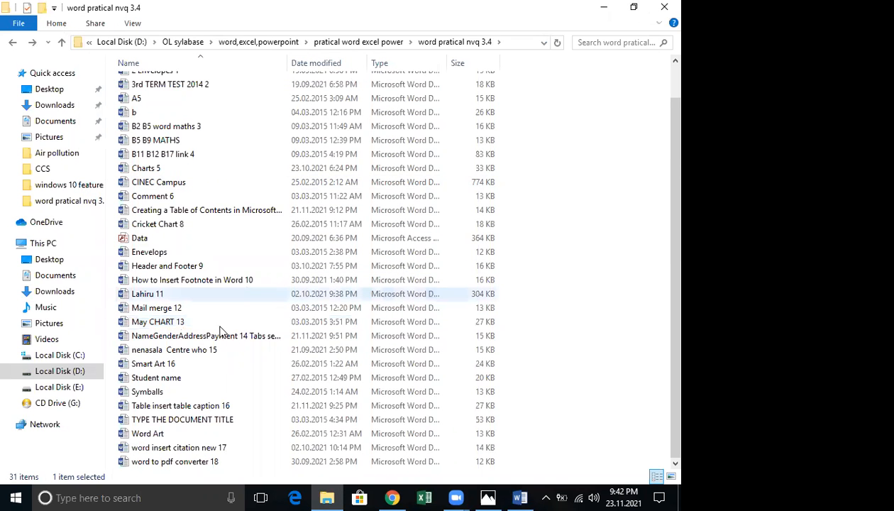
pyautogui.click(191, 405)
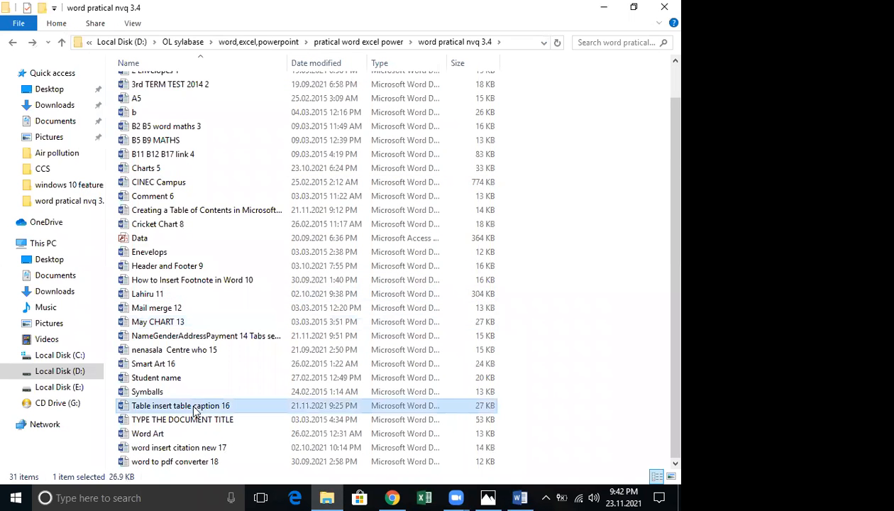
pyautogui.rightClick(199, 351)
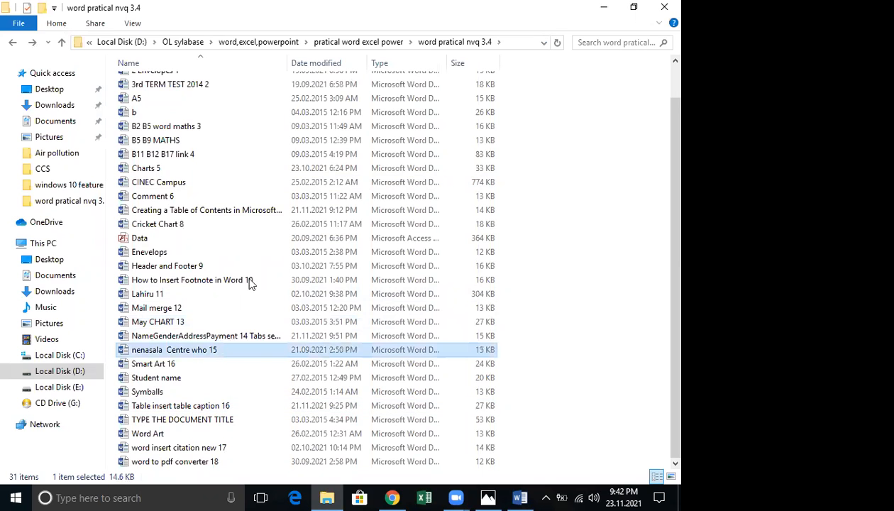
pyautogui.press('Escape')
pyautogui.scroll(2, 167, 103)
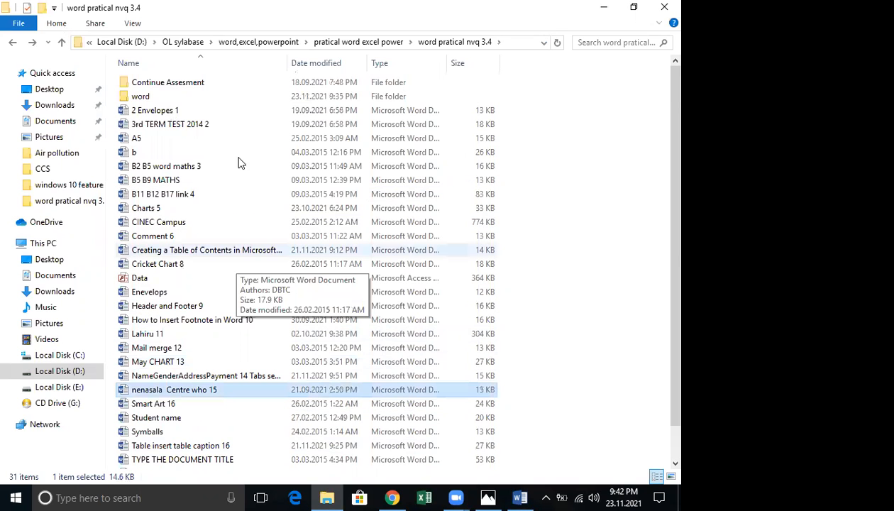
pyautogui.hotkey('alt', 'Left')
pyautogui.rightClick(162, 401)
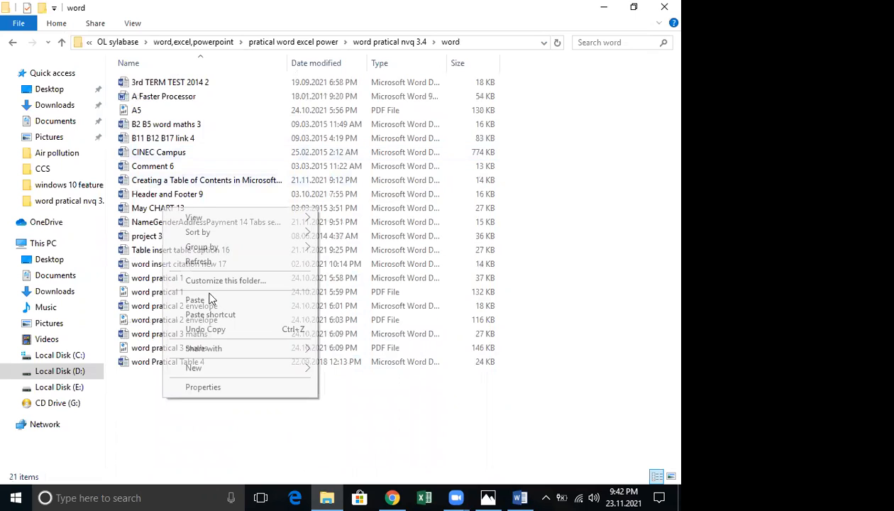
pyautogui.click(206, 293)
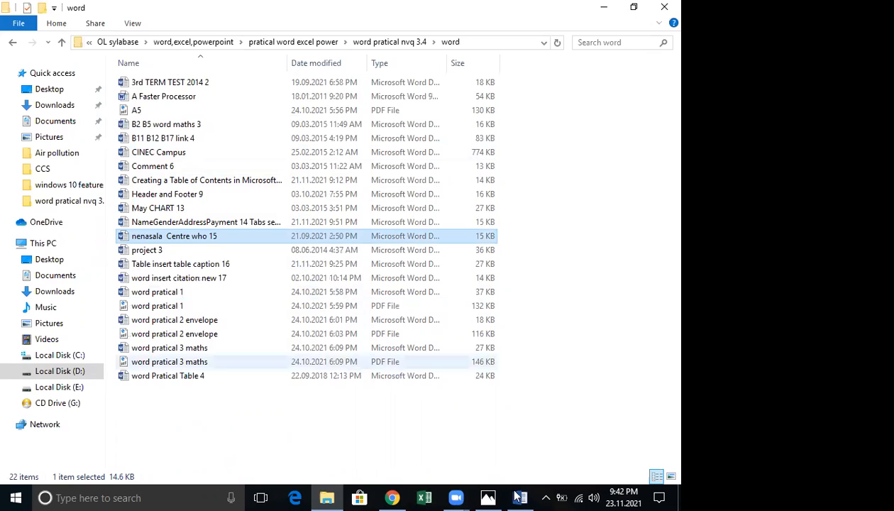
pyautogui.hotkey('alt', 'Tab')
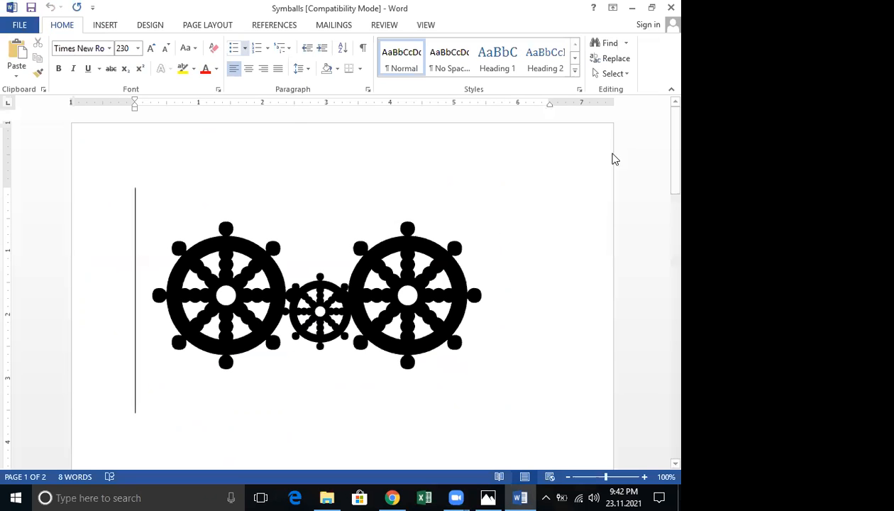
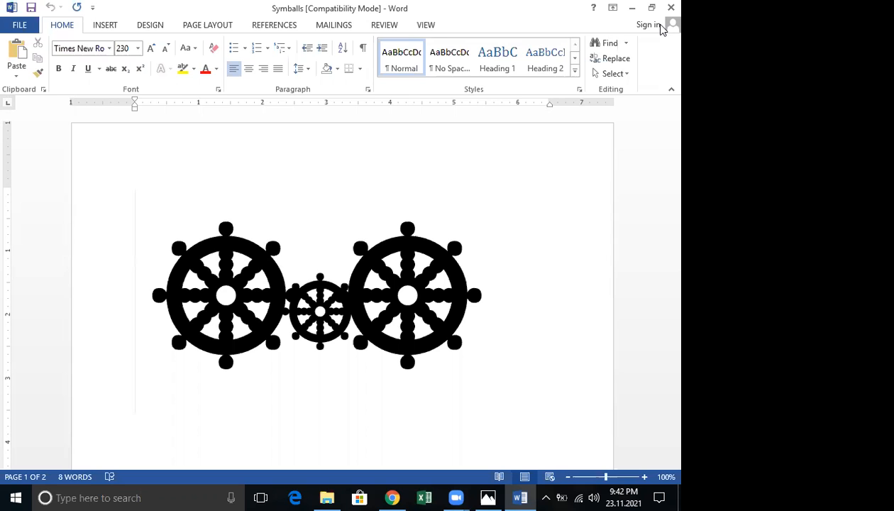
# Minimize Symballs to reach blank Document1 and open the Bullet Library dropdown
pyautogui.click(632, 8)
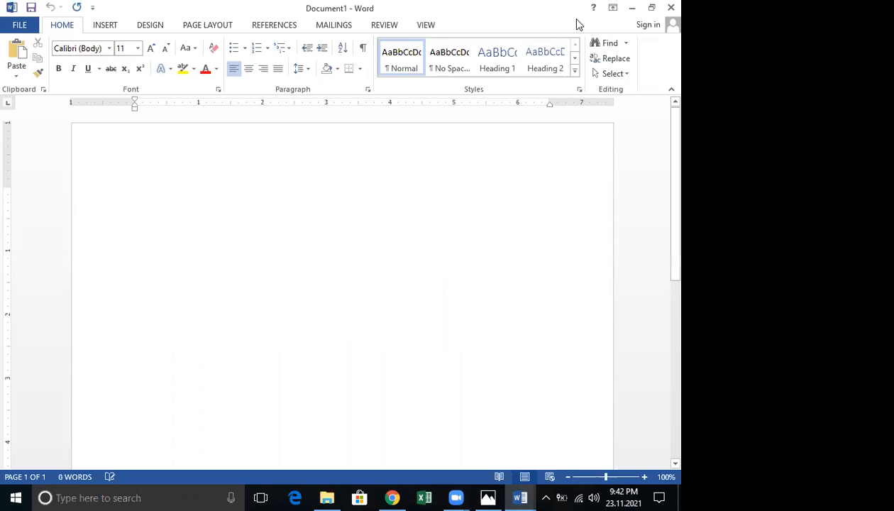
pyautogui.click(114, 28)
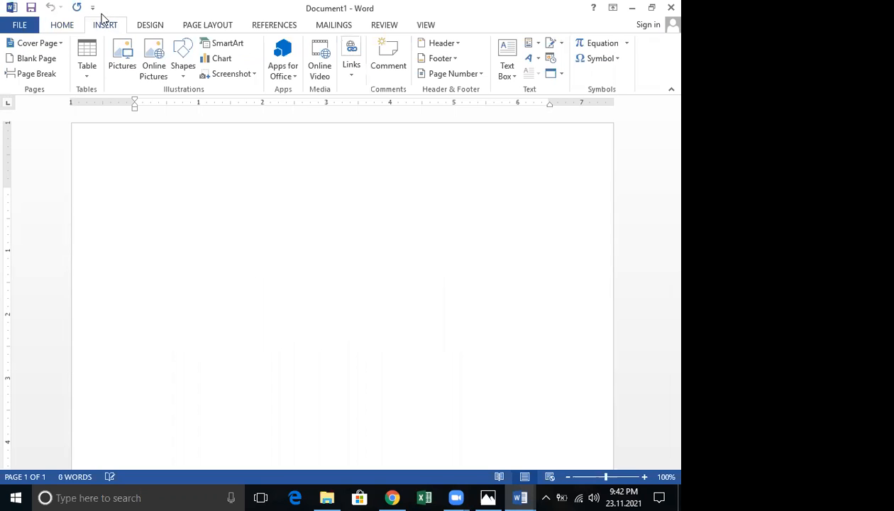
pyautogui.click(64, 27)
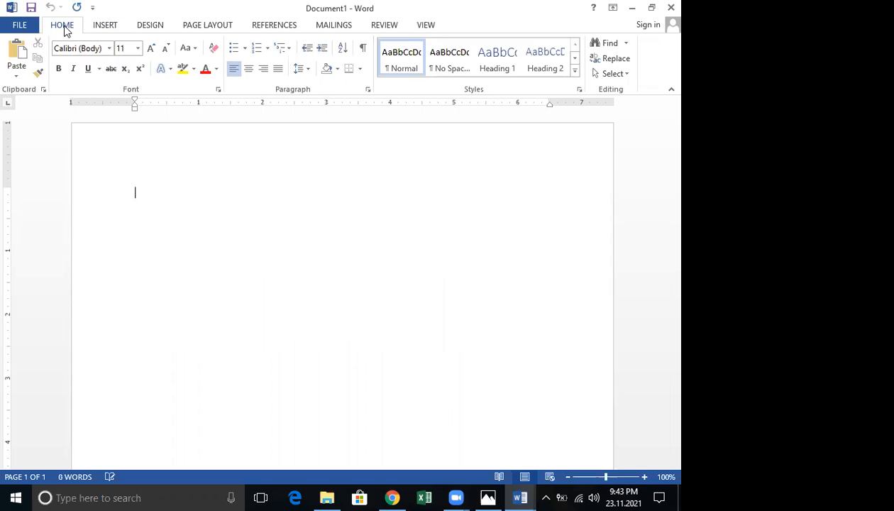
pyautogui.click(245, 48)
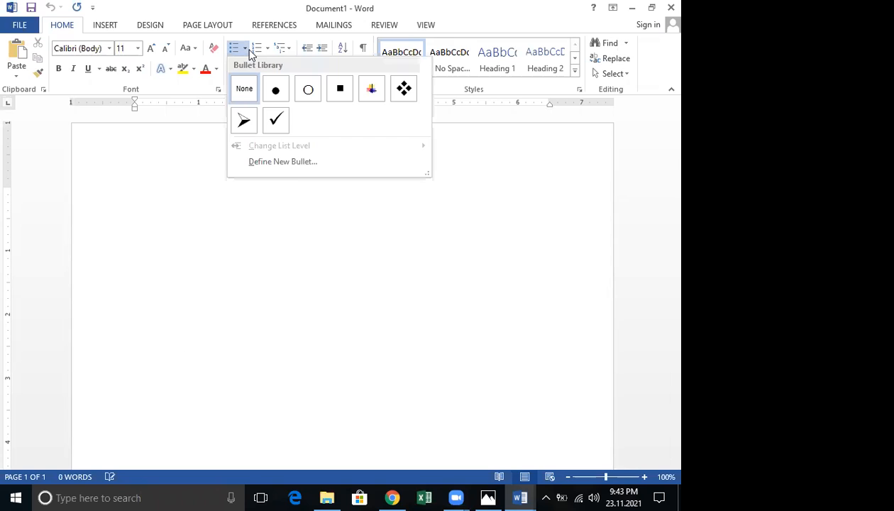
pyautogui.click(296, 159)
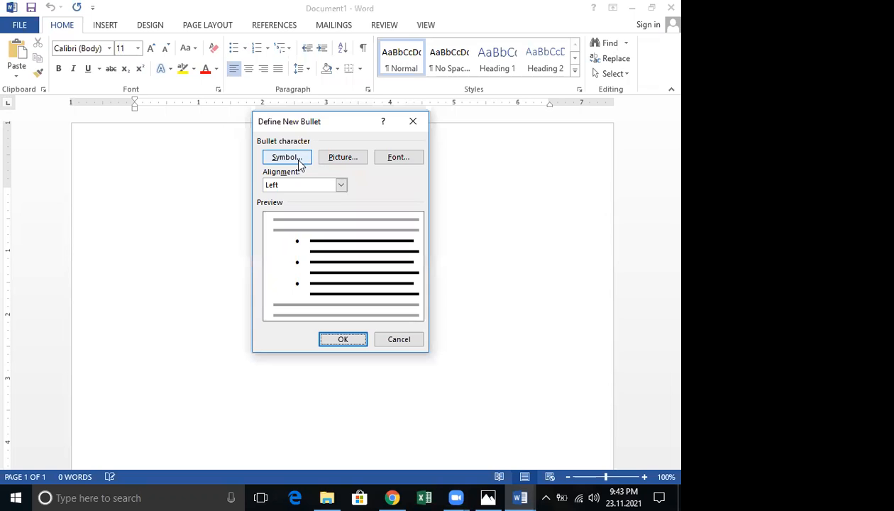
pyautogui.click(300, 159)
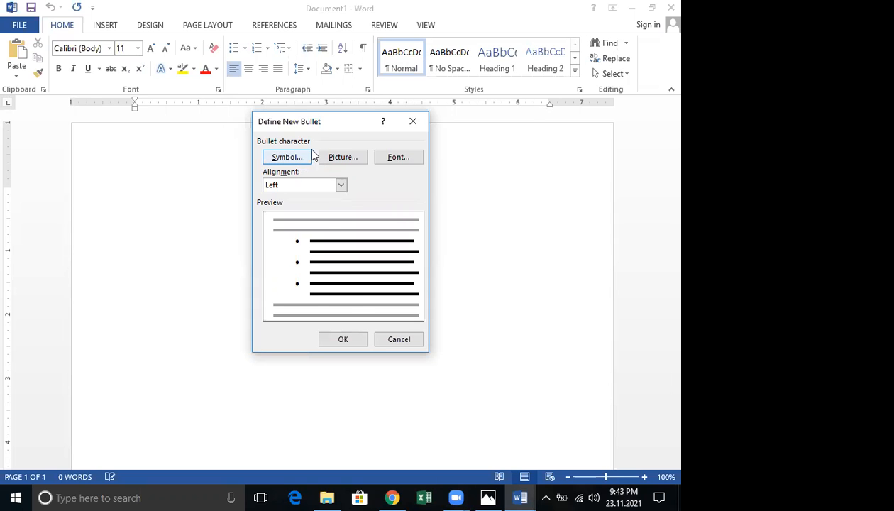
pyautogui.click(310, 130)
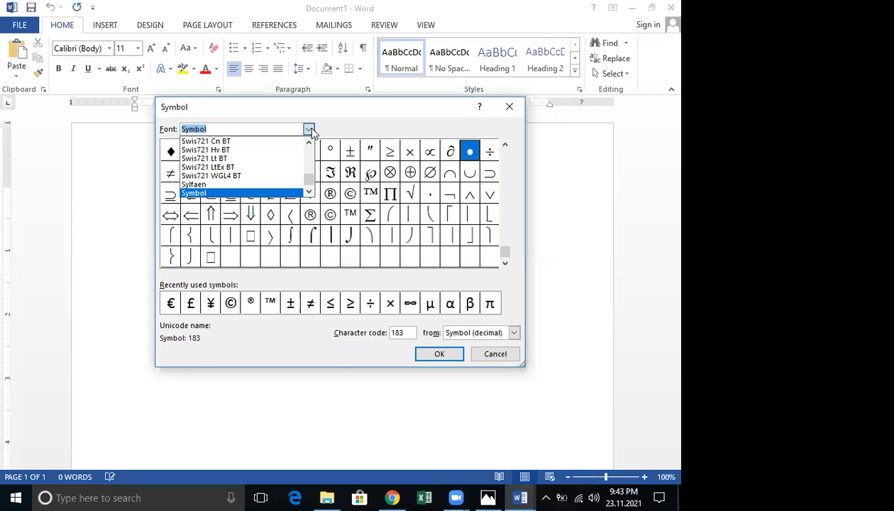
pyautogui.write('wi')
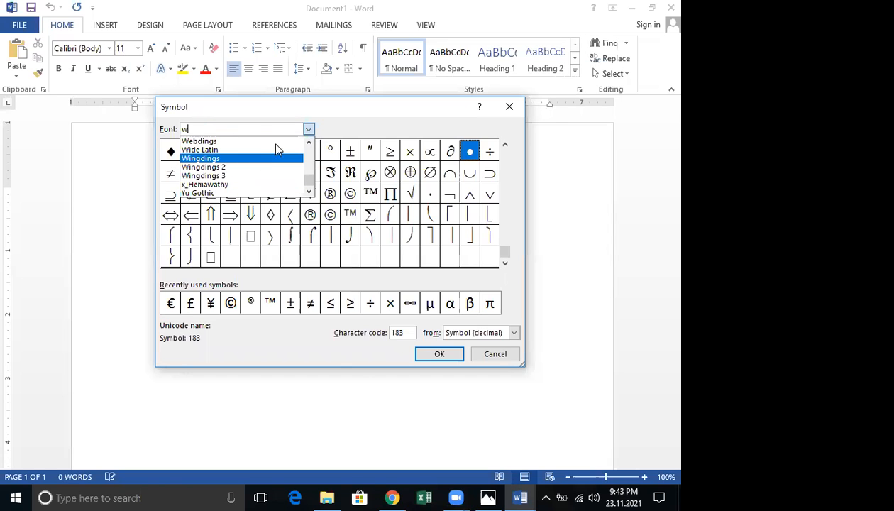
pyautogui.press('Return')
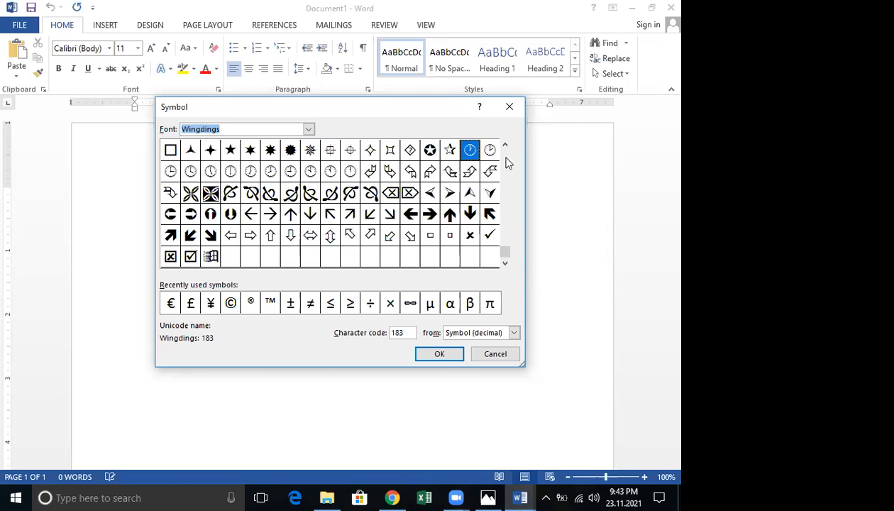
pyautogui.moveTo(504, 149); pyautogui.dragTo(504, 145)
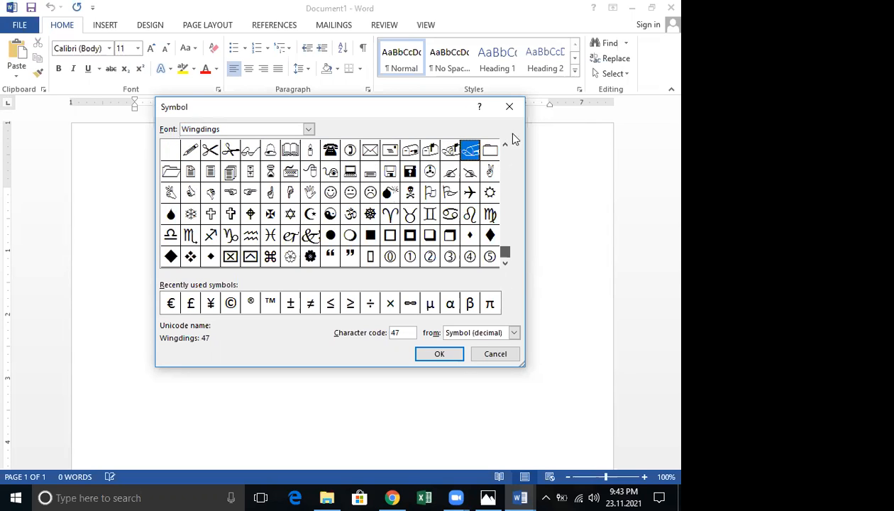
pyautogui.click(309, 129)
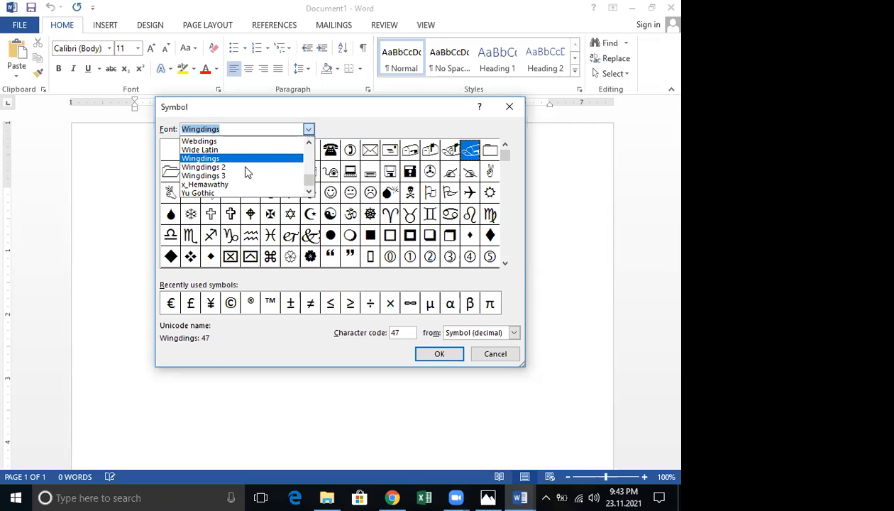
pyautogui.click(244, 169)
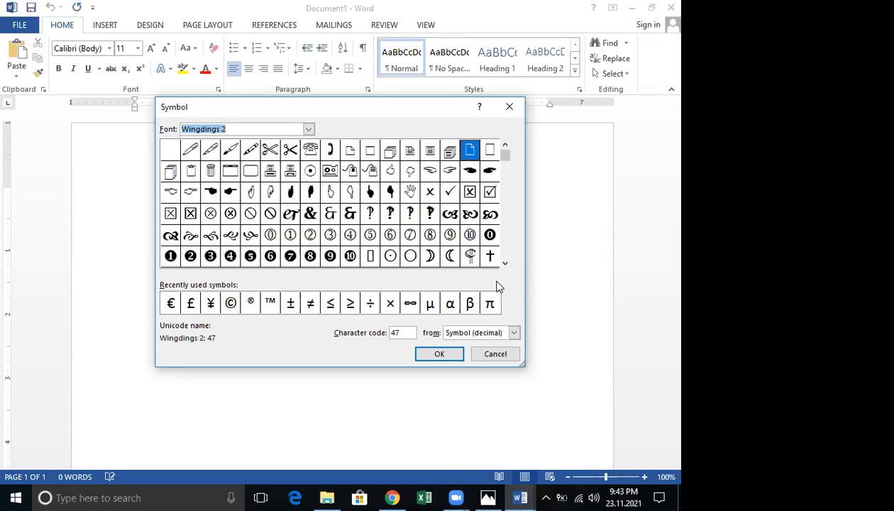
pyautogui.moveTo(516, 138); pyautogui.dragTo(517, 167)
pyautogui.moveTo(504, 258); pyautogui.dragTo(505, 150)
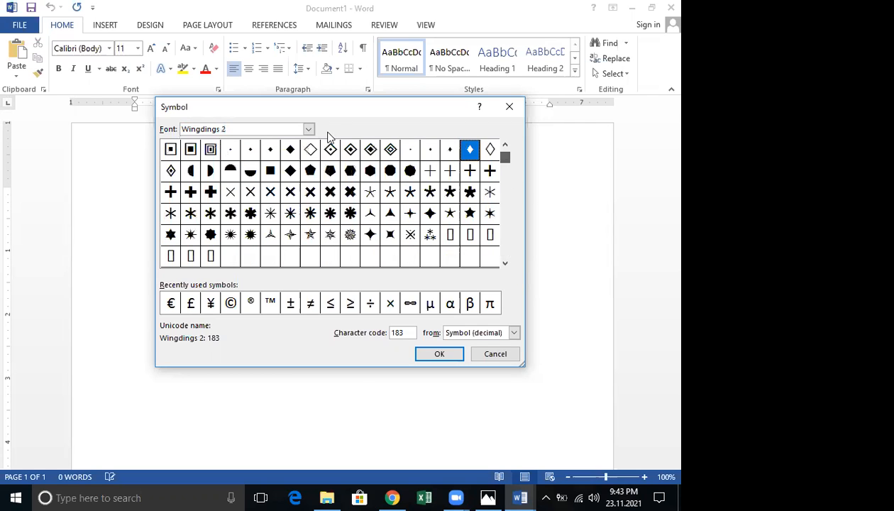
pyautogui.click(510, 106)
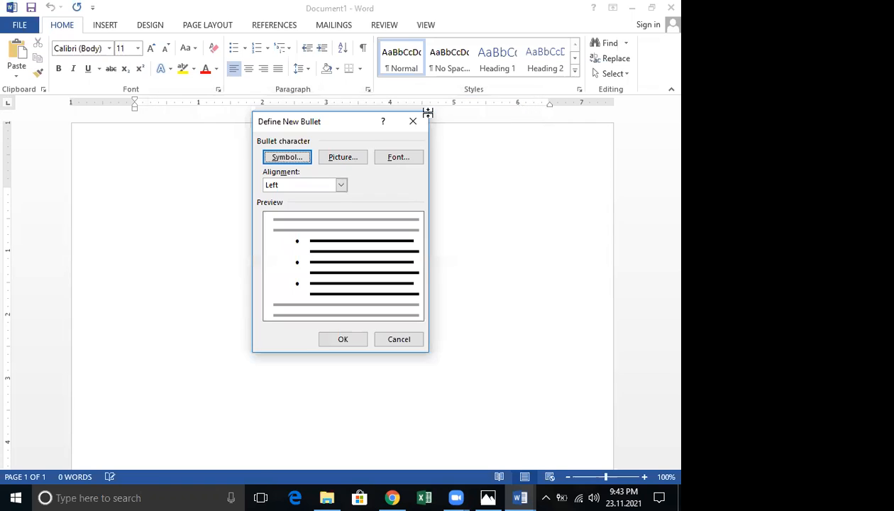
pyautogui.click(413, 121)
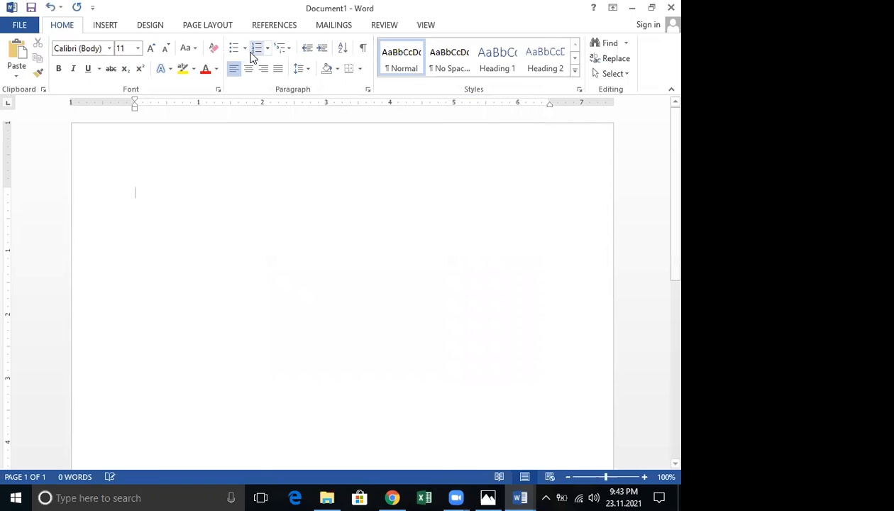
# Open Define New Bullet's Symbol dialog and browse the Wingdings symbols
pyautogui.click(244, 47)
pyautogui.click(285, 161)
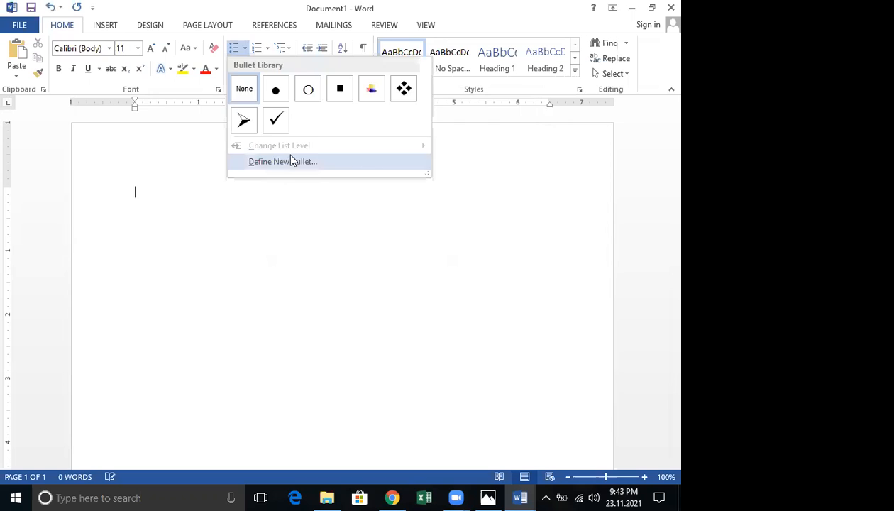
pyautogui.click(287, 162)
pyautogui.click(287, 155)
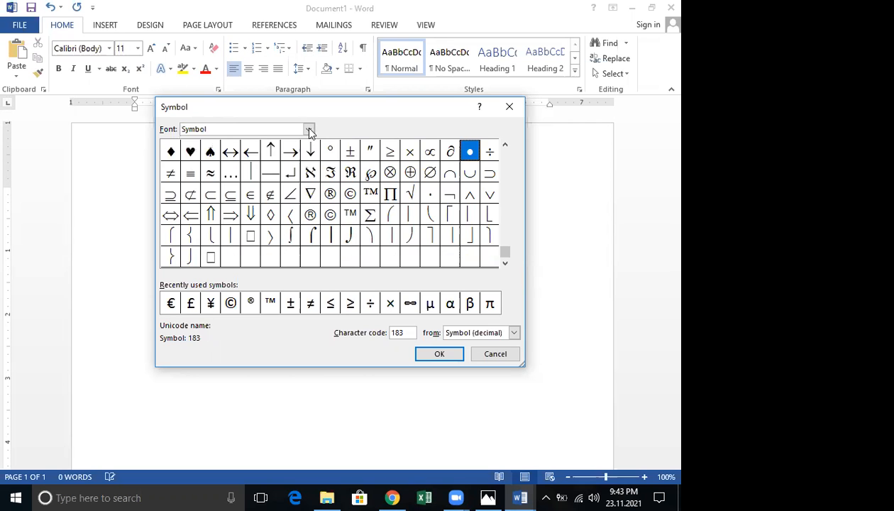
pyautogui.click(309, 130)
pyautogui.write('w')
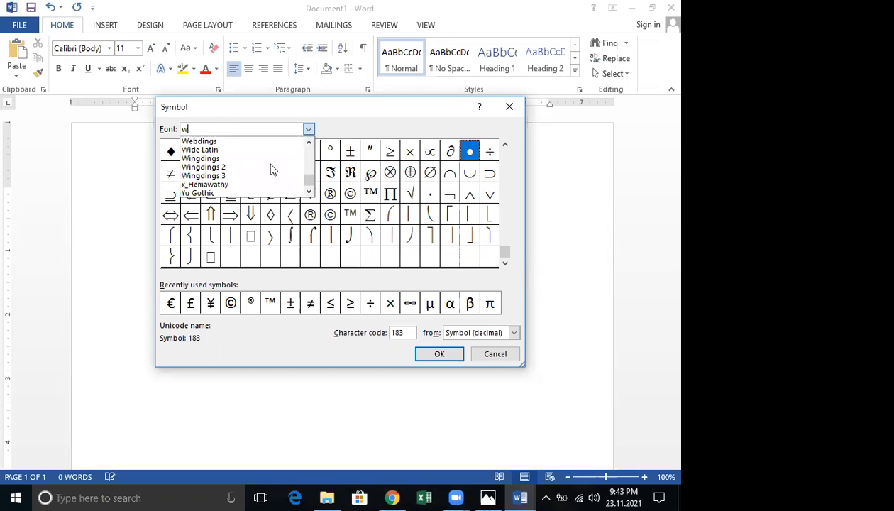
pyautogui.click(271, 161)
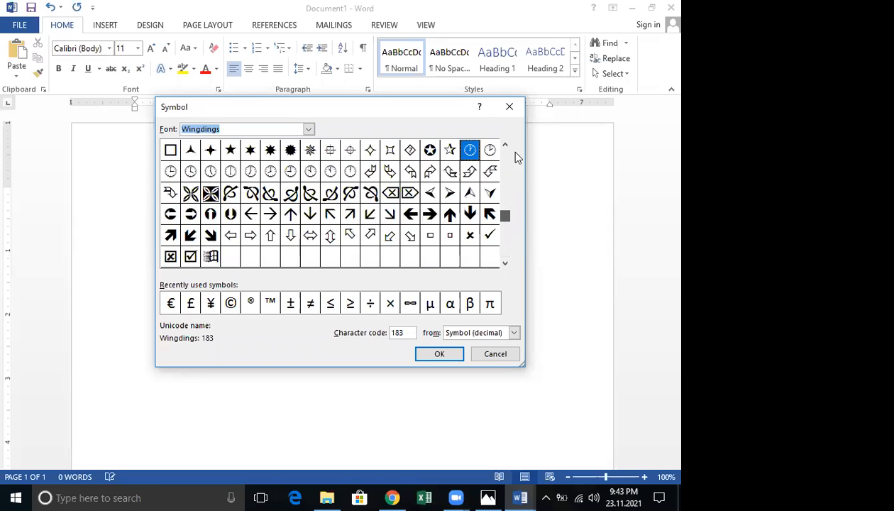
pyautogui.moveTo(516, 151); pyautogui.dragTo(507, 147)
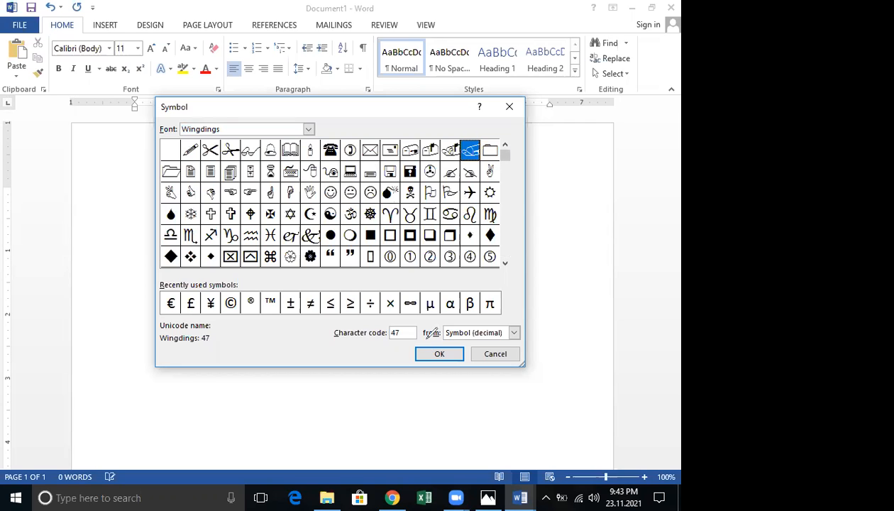
pyautogui.moveTo(346, 133)
pyautogui.mouseDown()
pyautogui.moveTo(291, 111)
pyautogui.moveTo(259, 113)
pyautogui.mouseUp()
pyautogui.press('Escape')
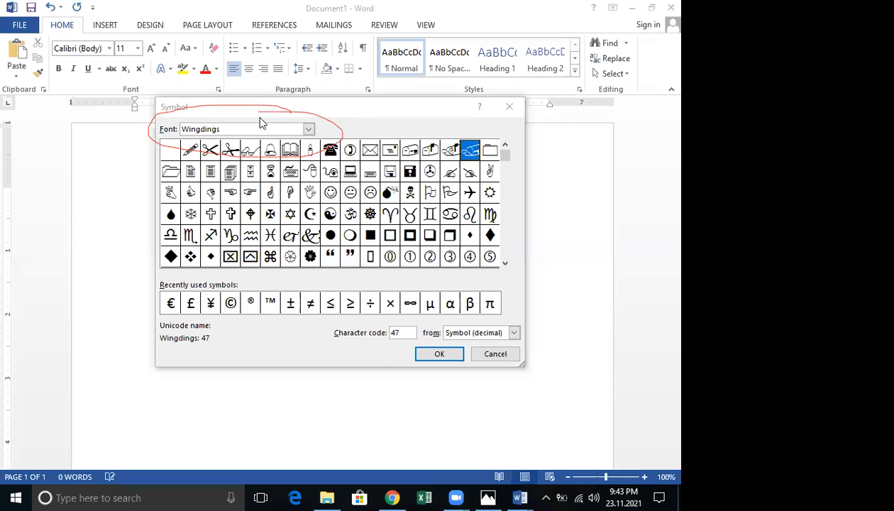
# Compare Wingdings 2, Wingdings 3 and Wingdings, then close both bullet dialogs unchanged
pyautogui.click(309, 130)
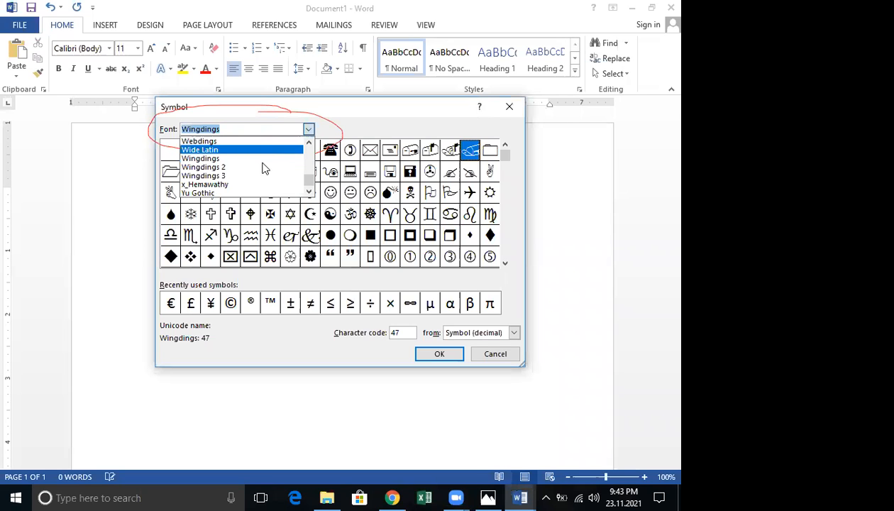
pyautogui.click(263, 168)
pyautogui.click(309, 130)
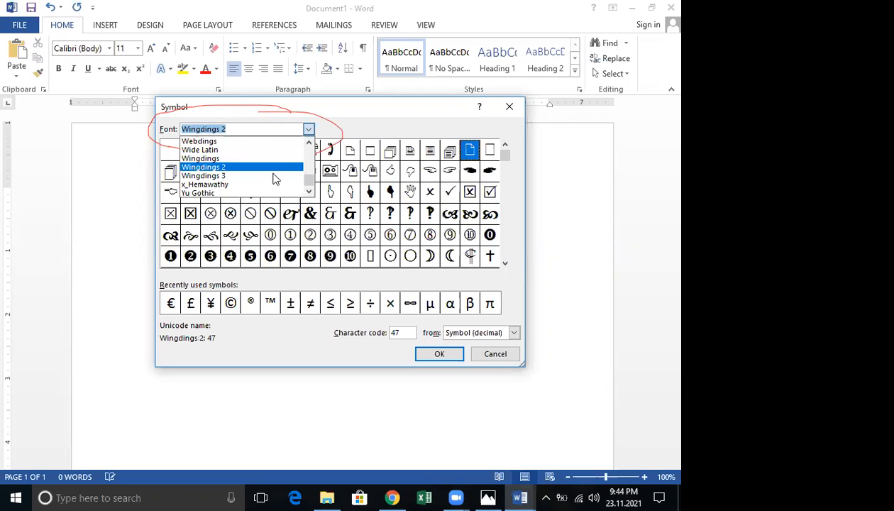
pyautogui.click(275, 176)
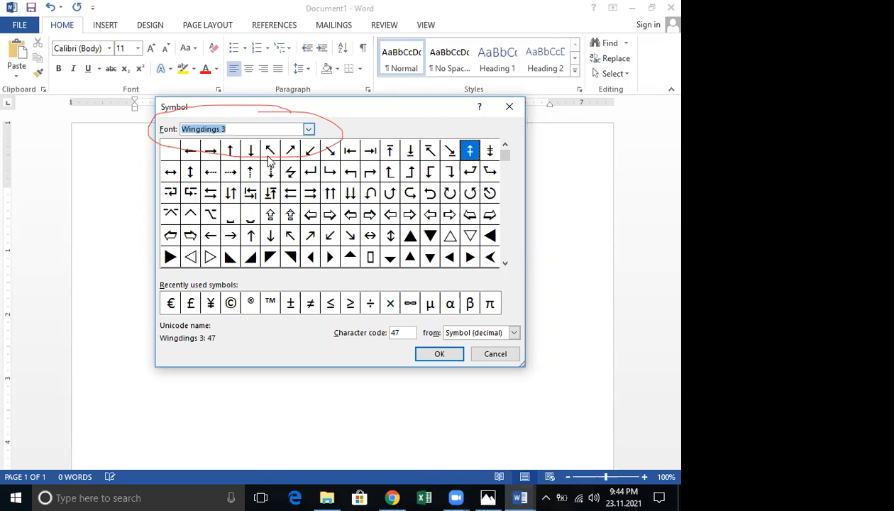
pyautogui.click(310, 131)
pyautogui.click(267, 157)
pyautogui.click(309, 130)
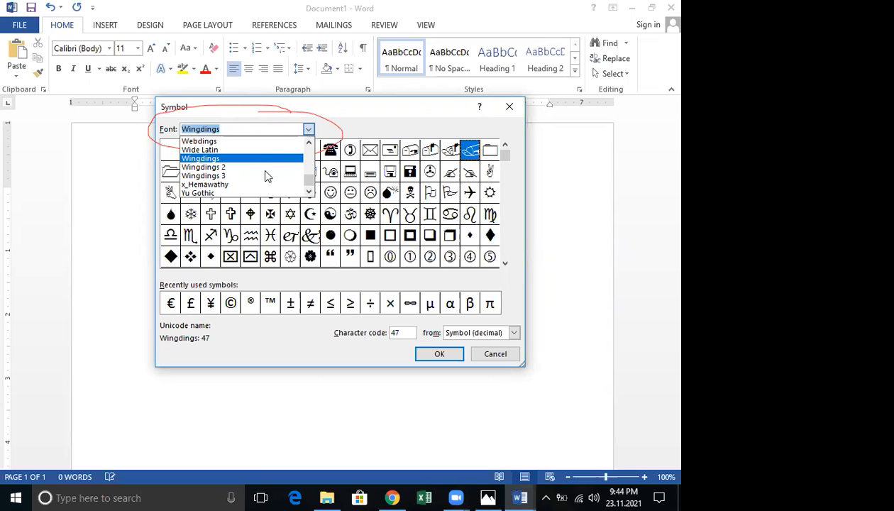
pyautogui.click(275, 167)
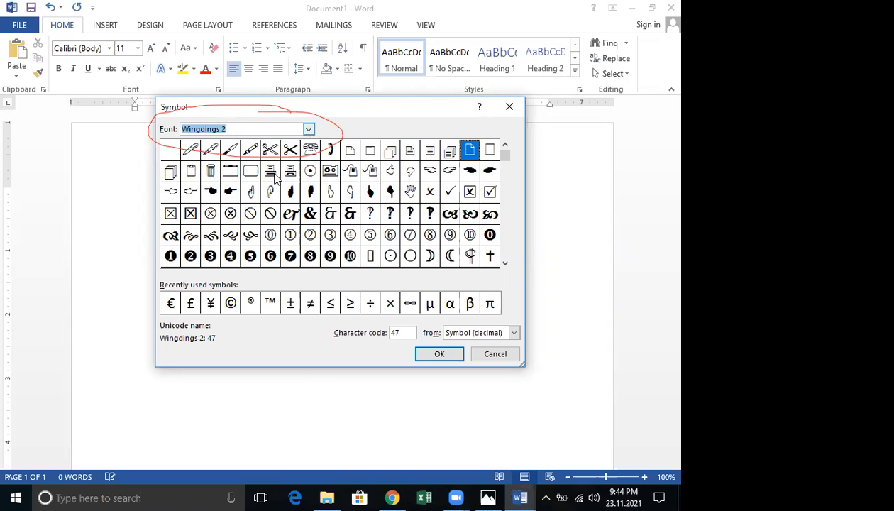
pyautogui.press('Down')
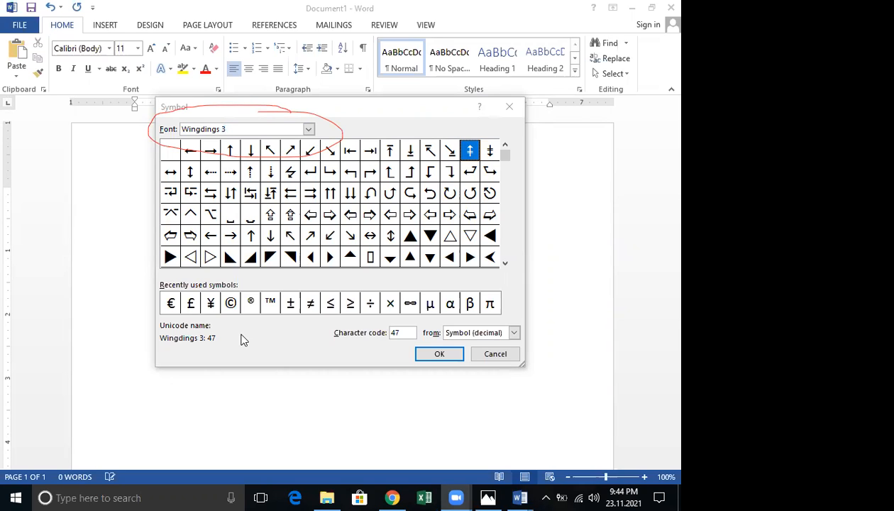
pyautogui.click(511, 109)
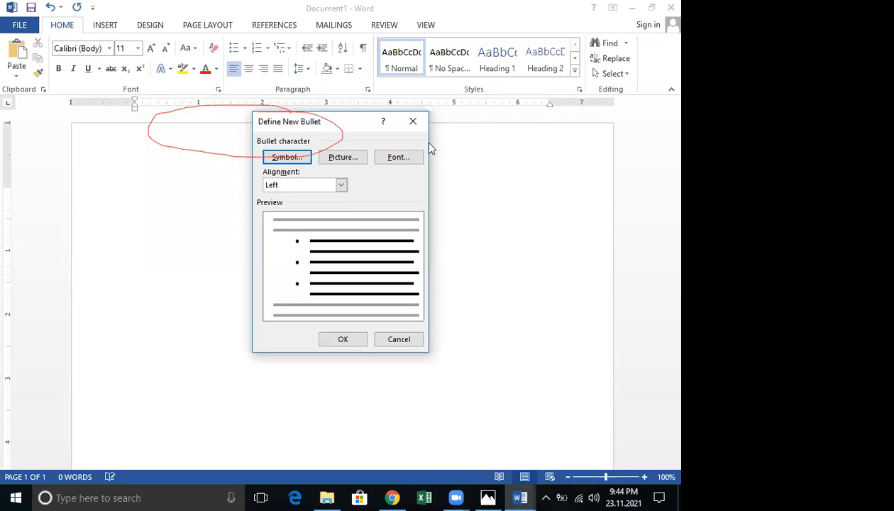
pyautogui.press('Escape')
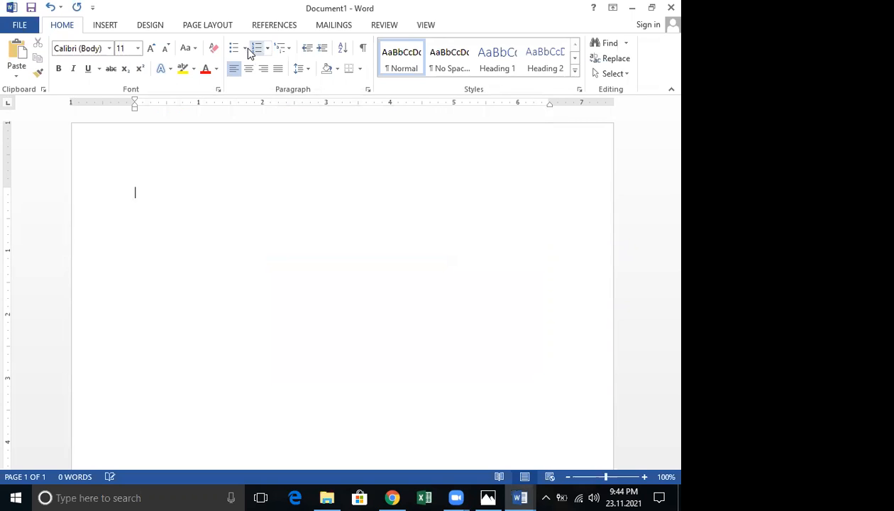
# Reopen the new-bullet Symbol dialog and scroll through the Wingdings symbols
pyautogui.click(246, 50)
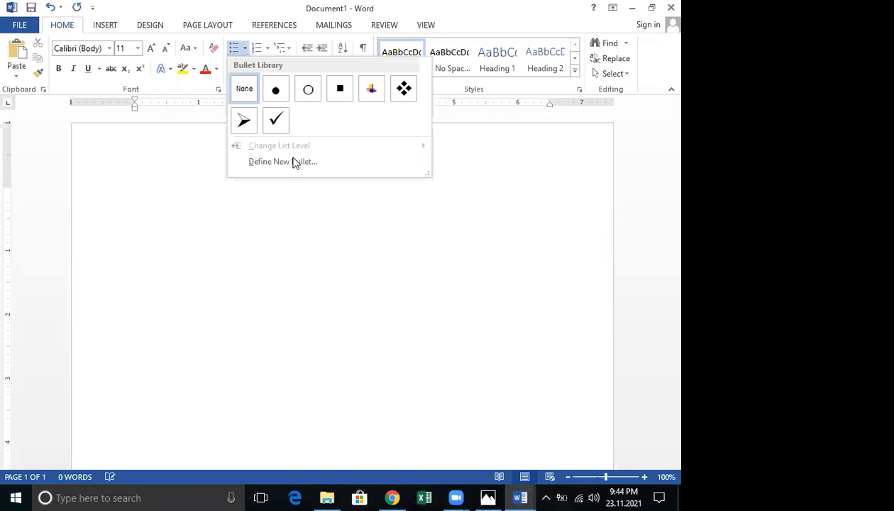
pyautogui.click(293, 162)
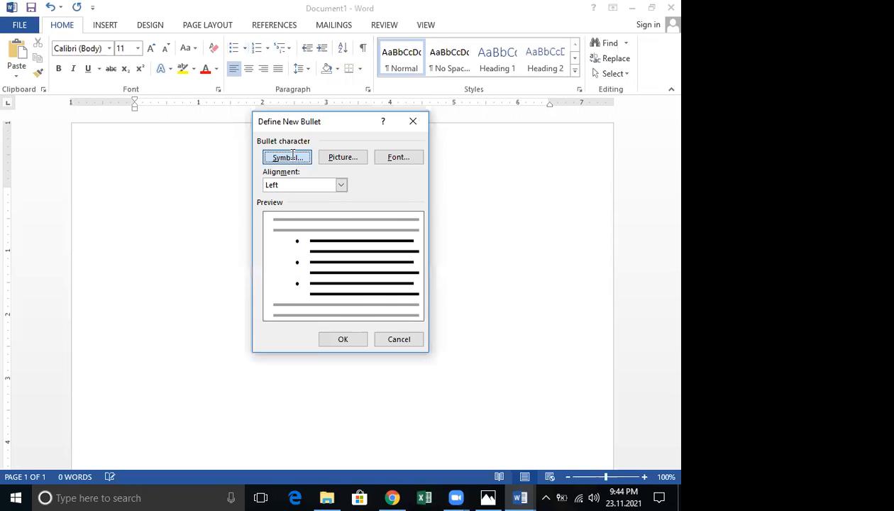
pyautogui.click(291, 153)
pyautogui.click(309, 132)
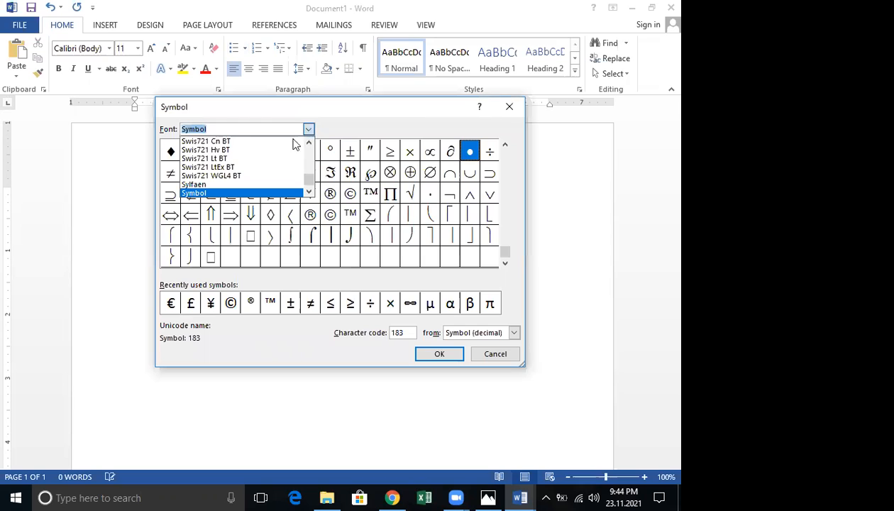
pyautogui.write('w')
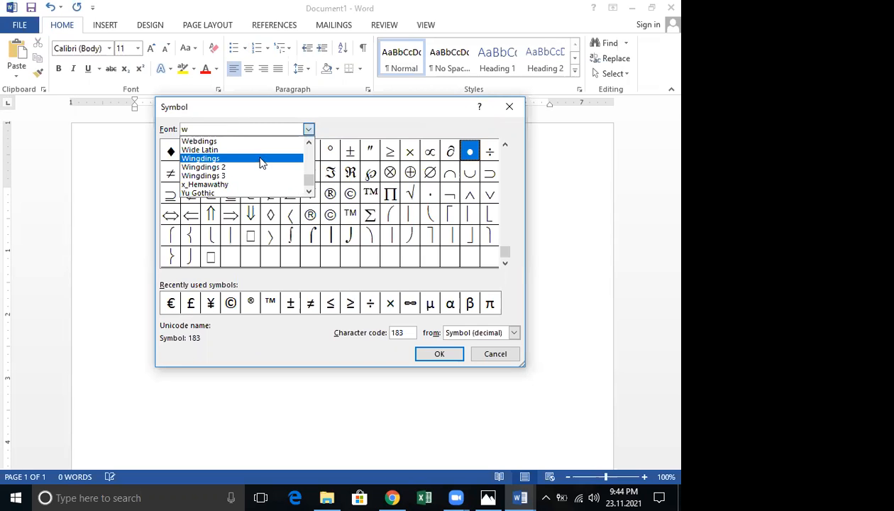
pyautogui.click(260, 160)
pyautogui.click(504, 152)
pyautogui.moveTo(509, 159); pyautogui.dragTo(509, 151)
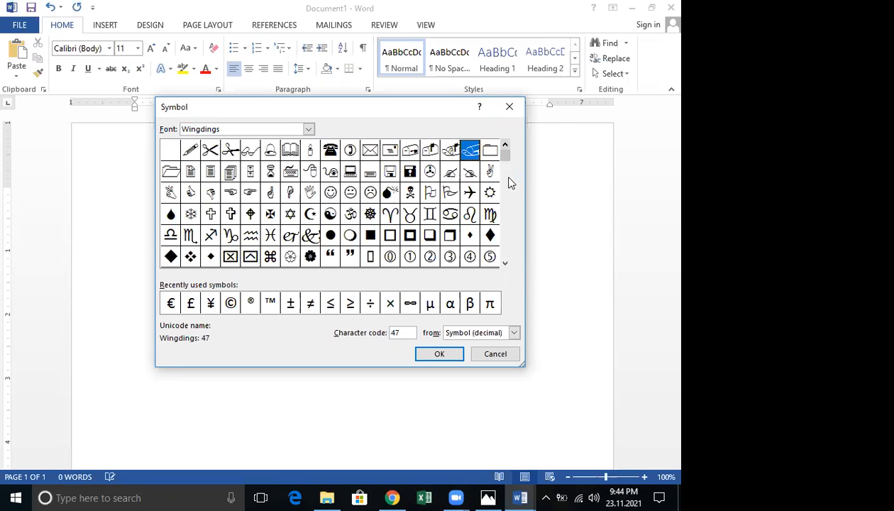
pyautogui.scroll(-2, 509, 183)
pyautogui.scroll(-1, 508, 192)
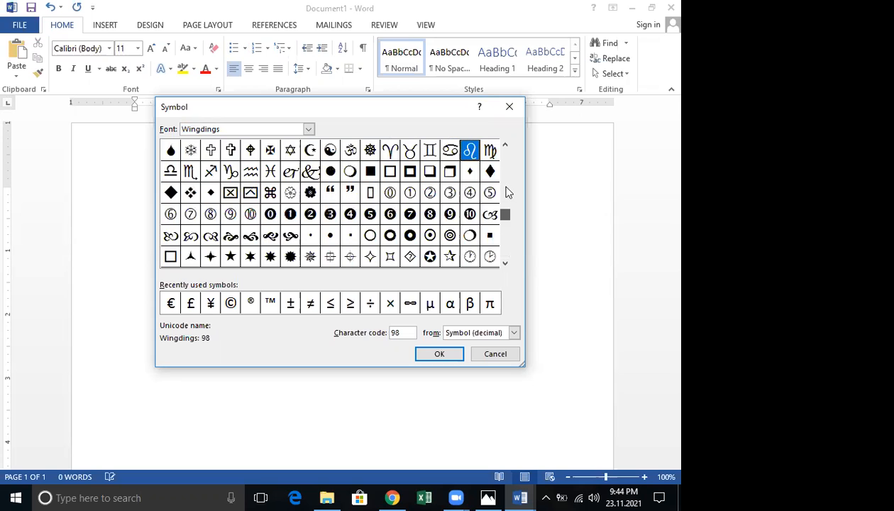
pyautogui.scroll(-2, 508, 191)
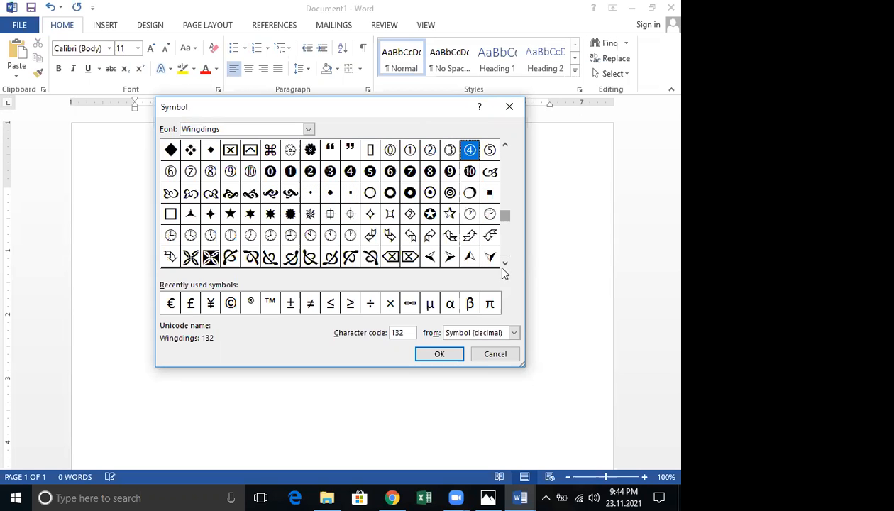
pyautogui.click(507, 160)
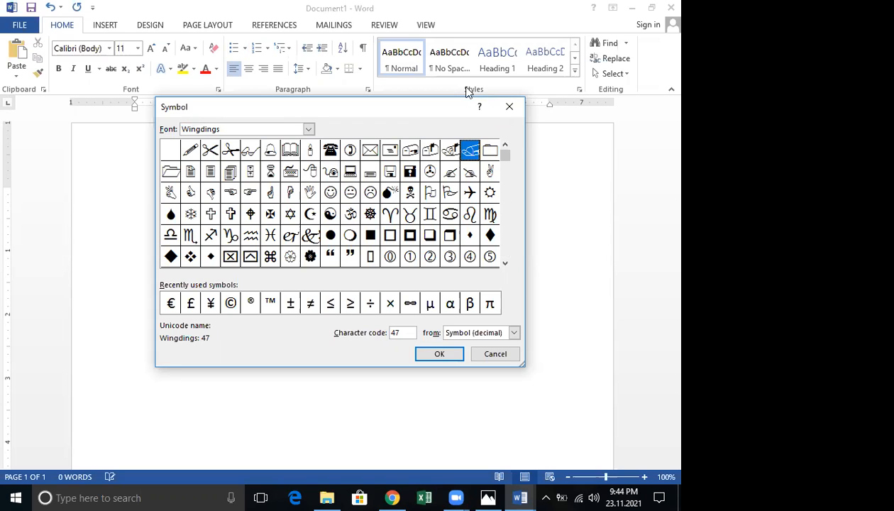
# Cancel both bullet dialogs unchanged and add empty lines at the top of the page
pyautogui.press('Escape')
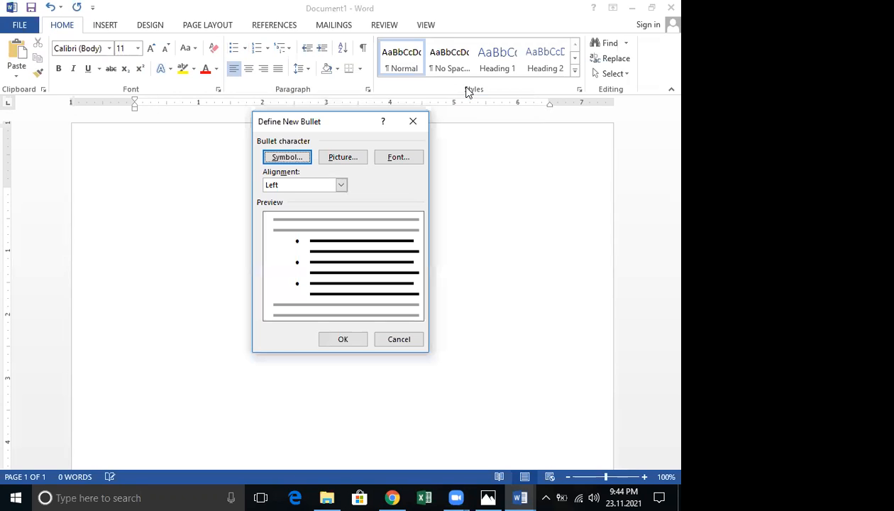
pyautogui.press('Escape')
pyautogui.press('Return')
pyautogui.press('Return')
pyautogui.click(105, 26)
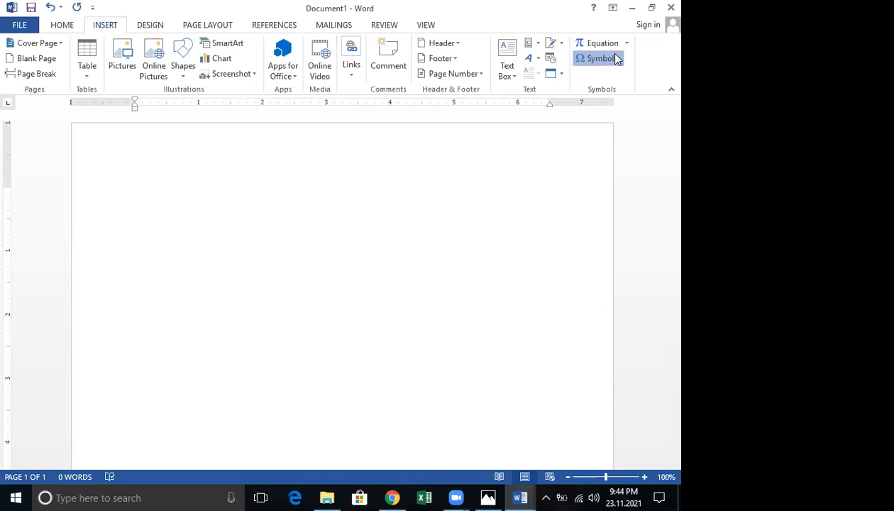
# Insert Wingdings character code 209 via More Symbols and select the inserted symbol
pyautogui.click(621, 157)
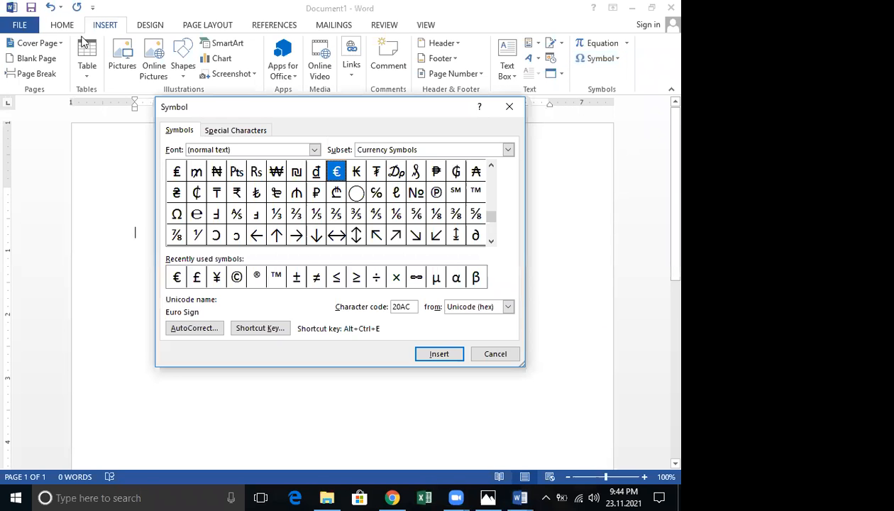
pyautogui.press('Escape')
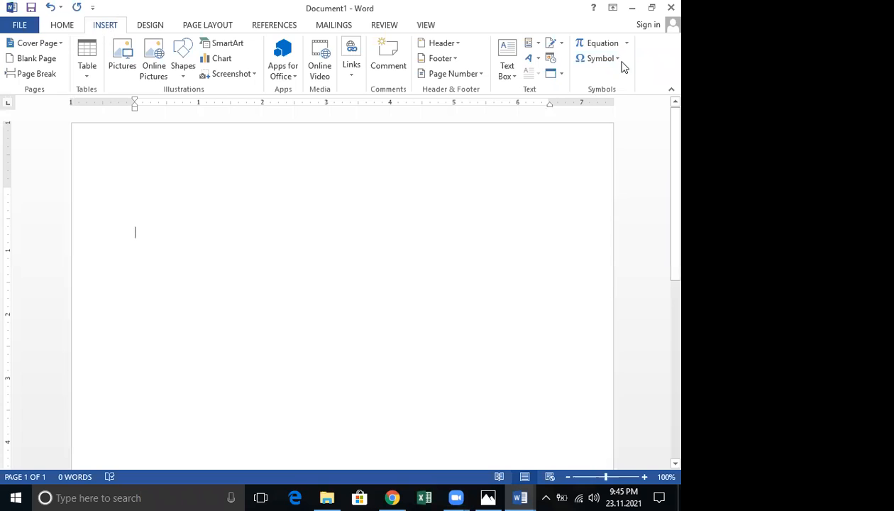
pyautogui.click(617, 61)
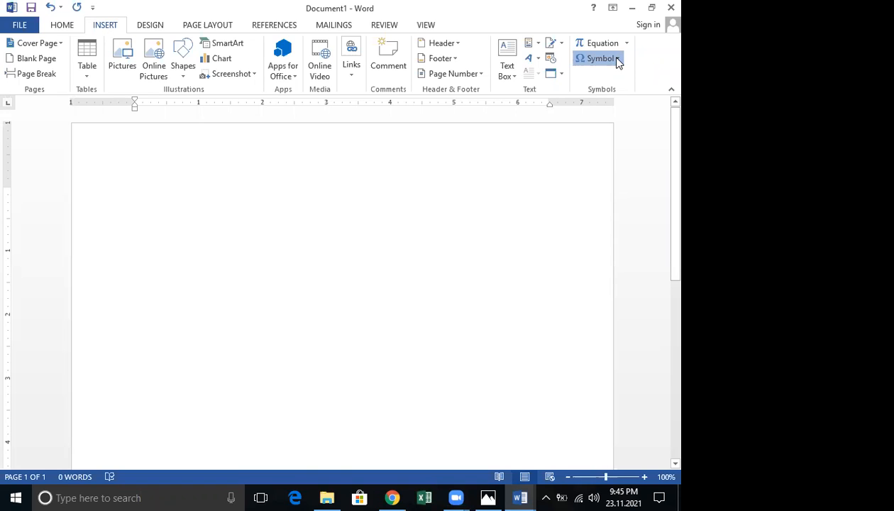
pyautogui.click(618, 158)
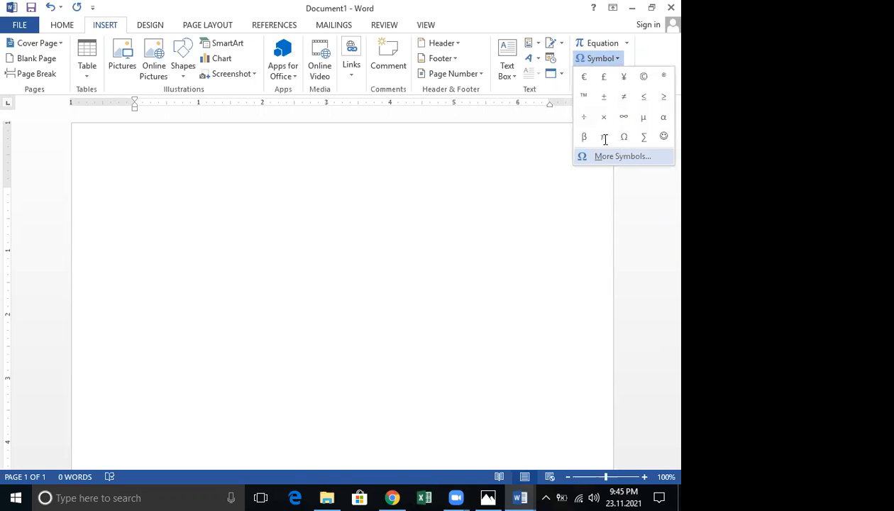
pyautogui.click(314, 150)
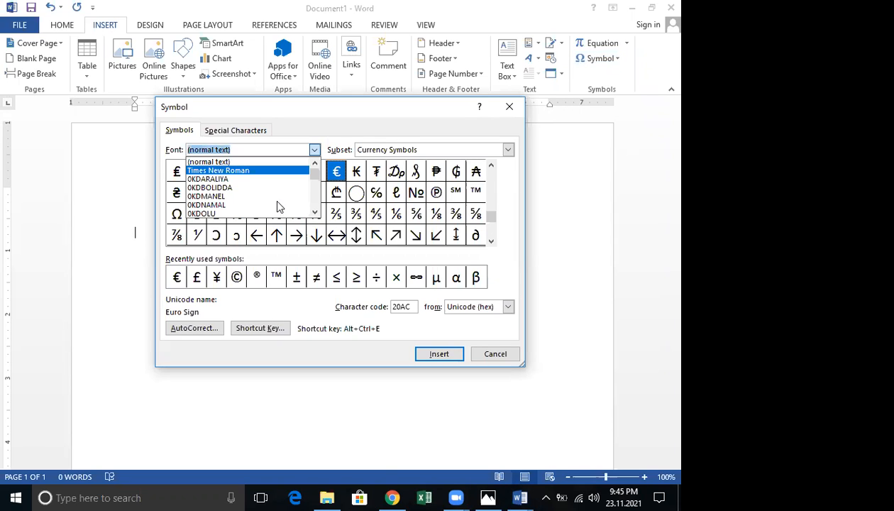
pyautogui.scroll(-3, 279, 206)
pyautogui.write('w')
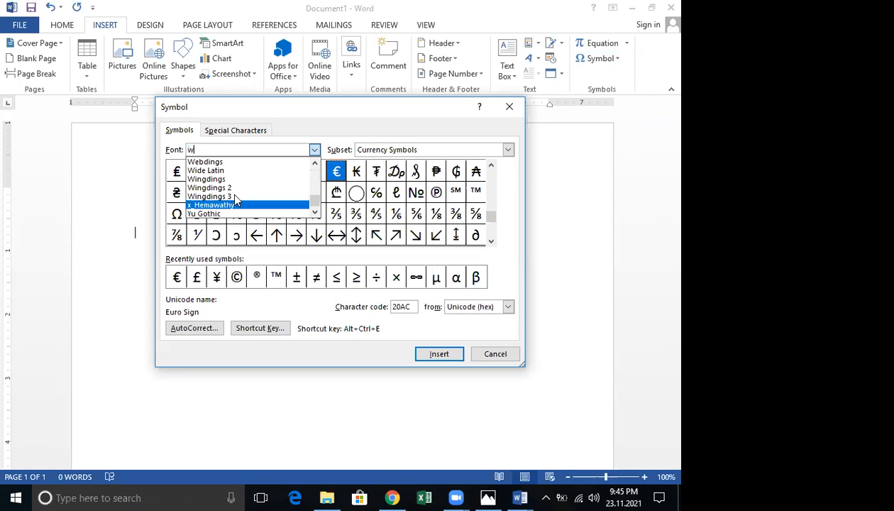
pyautogui.click(234, 196)
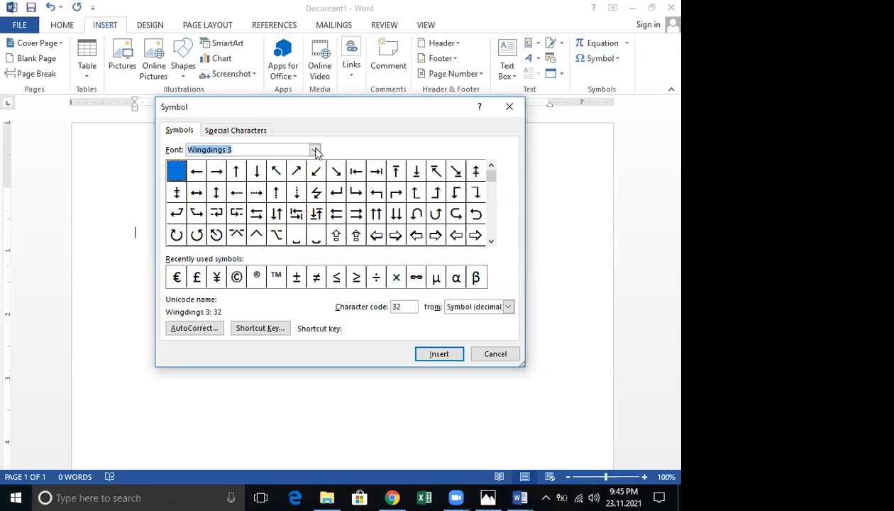
pyautogui.hotkey('alt', 'Down')
pyautogui.click(253, 181)
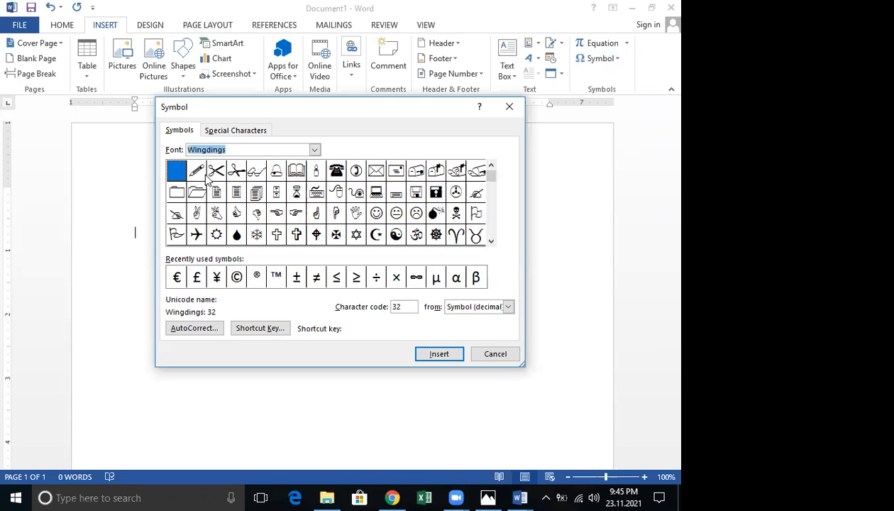
pyautogui.click(489, 231)
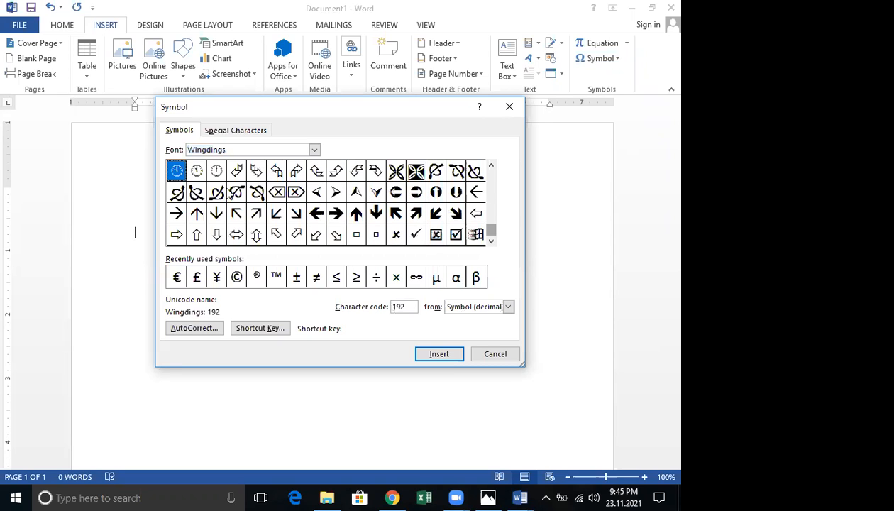
pyautogui.click(197, 192)
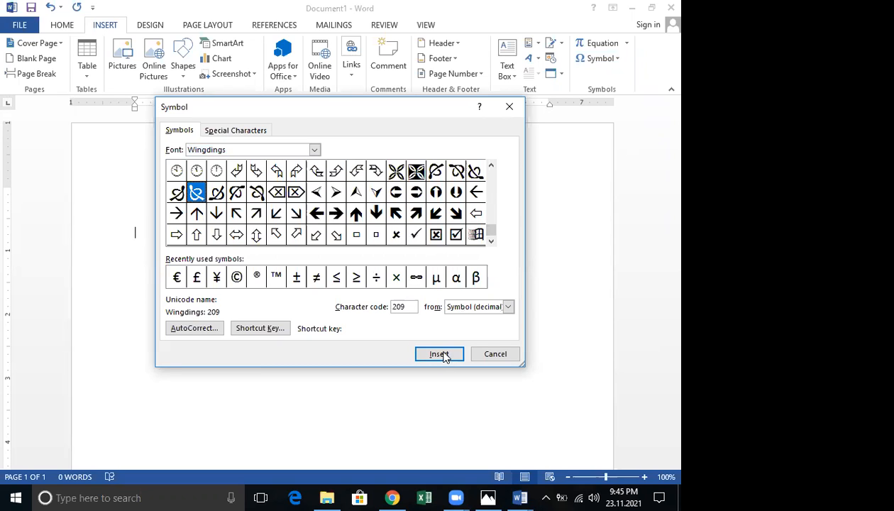
pyautogui.click(439, 353)
pyautogui.click(495, 353)
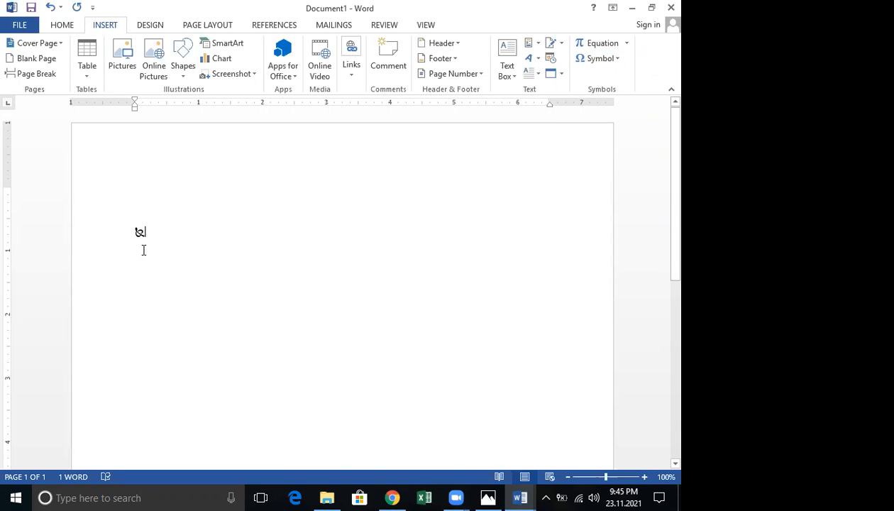
pyautogui.moveTo(143, 250); pyautogui.dragTo(142, 237)
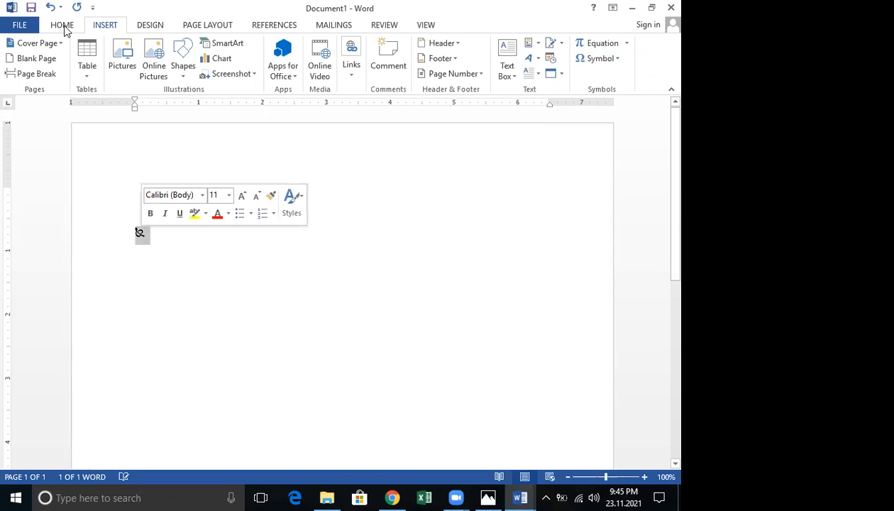
# Grow the selected Wingdings symbol to 90 pt and place the cursor to its right
pyautogui.scroll(1, 151, 54)
pyautogui.click(151, 47)
pyautogui.click(151, 47)
pyautogui.click(151, 48)
pyautogui.click(151, 48)
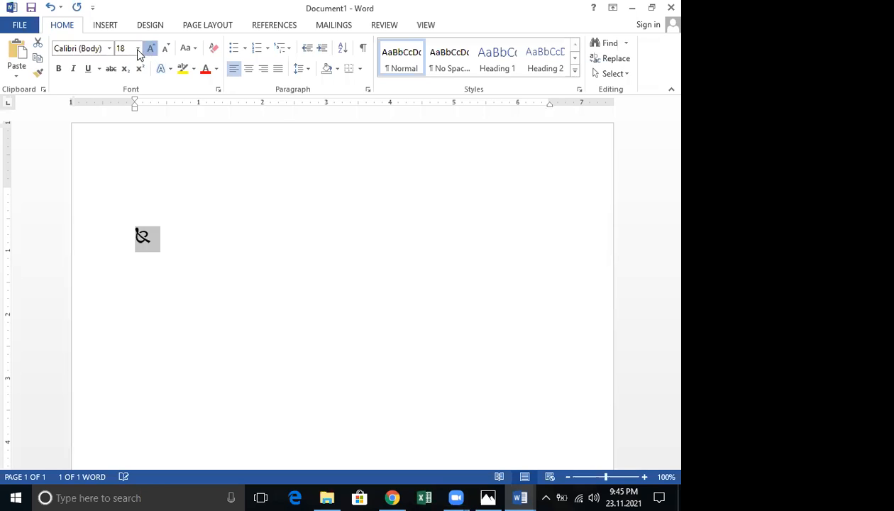
pyautogui.click(138, 51)
pyautogui.click(152, 53)
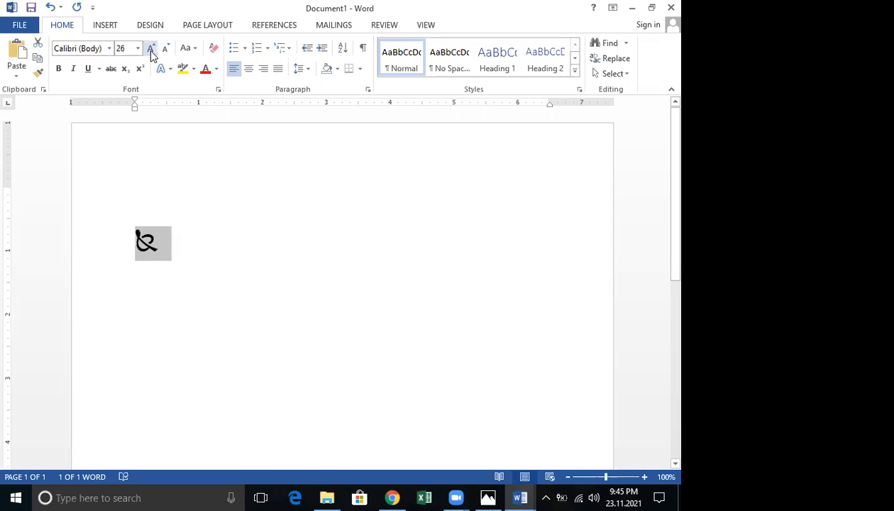
pyautogui.click(150, 51)
pyautogui.click(150, 51)
pyautogui.click(150, 51)
pyautogui.click(150, 51)
pyautogui.click(150, 51)
pyautogui.click(150, 51)
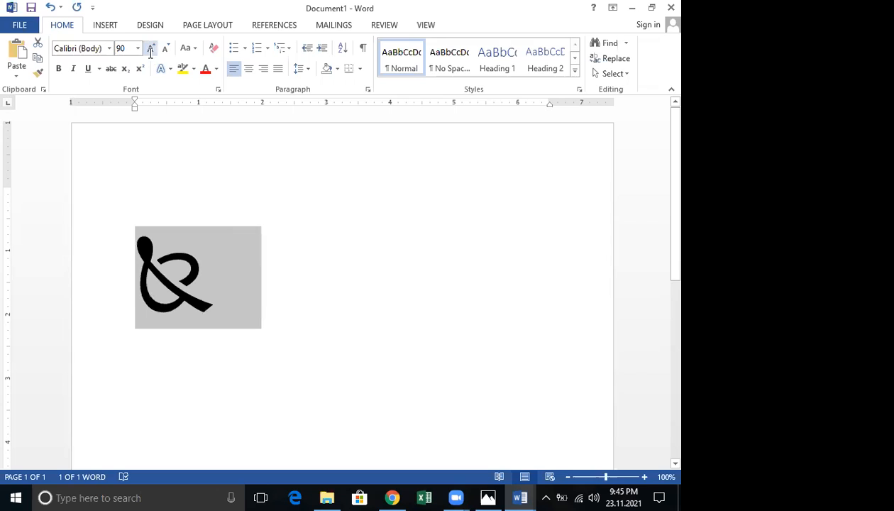
pyautogui.click(283, 215)
pyautogui.press('Down')
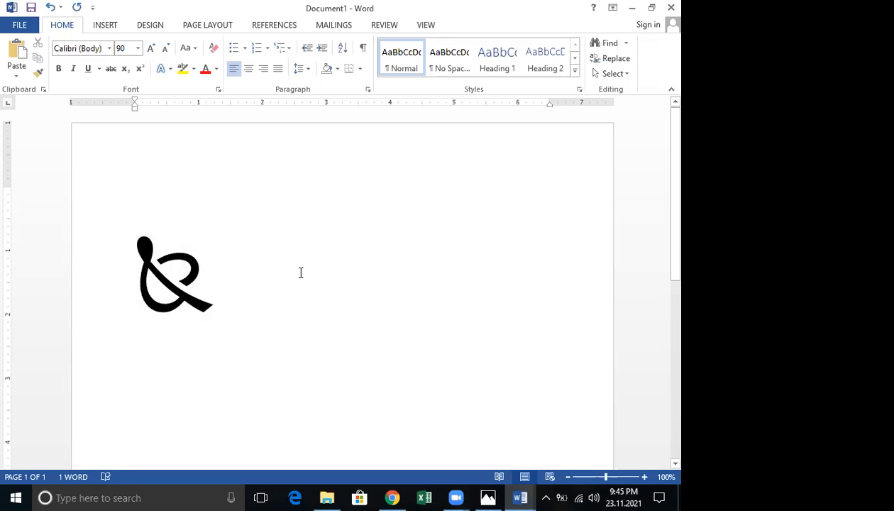
pyautogui.doubleClick(278, 275)
# Insert the Wingdings keyboard symbol (code 55) after the first symbol
pyautogui.click(105, 27)
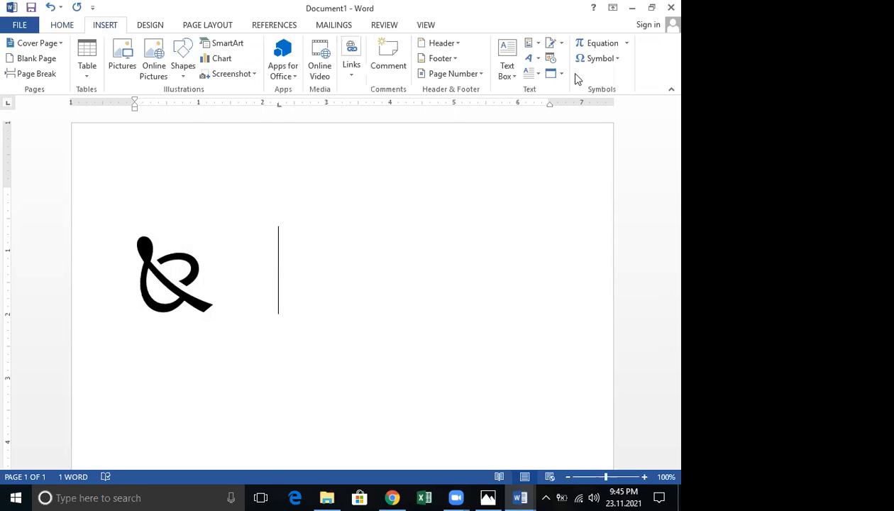
pyautogui.click(617, 61)
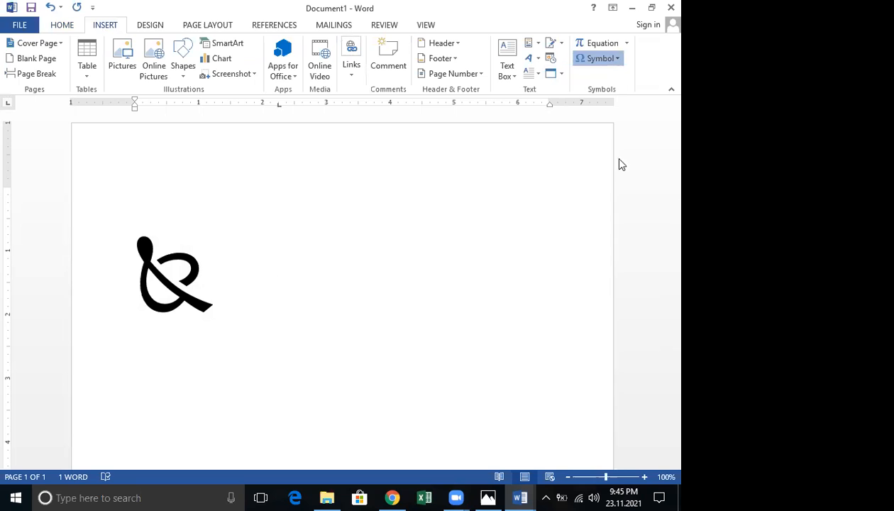
pyautogui.click(619, 157)
pyautogui.click(315, 196)
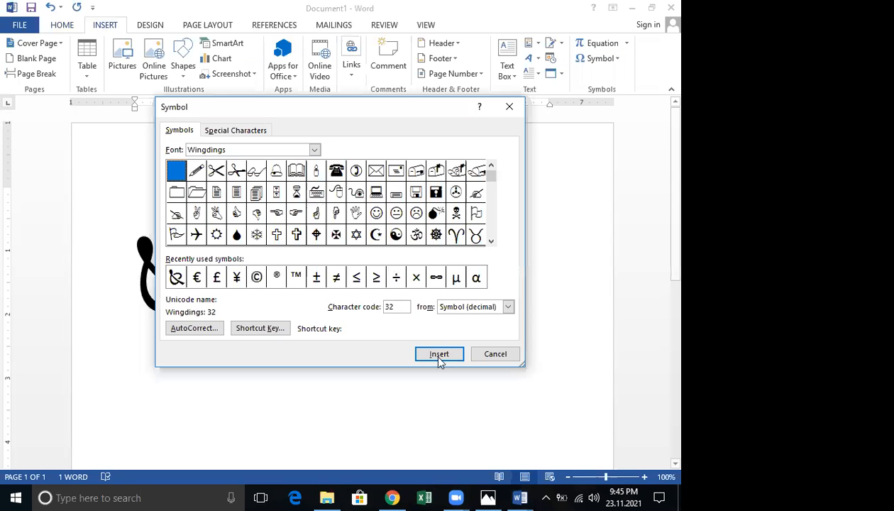
pyautogui.click(457, 353)
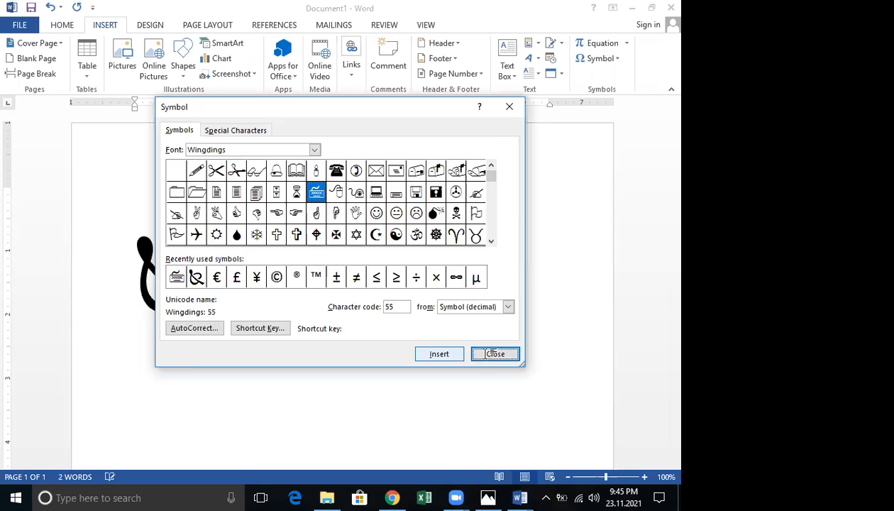
pyautogui.click(494, 353)
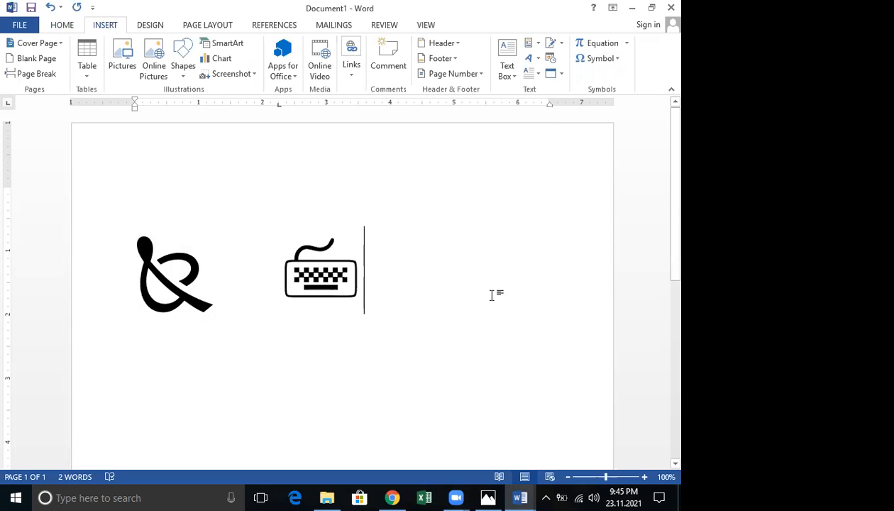
pyautogui.moveTo(520, 497)
pyautogui.click(428, 430)
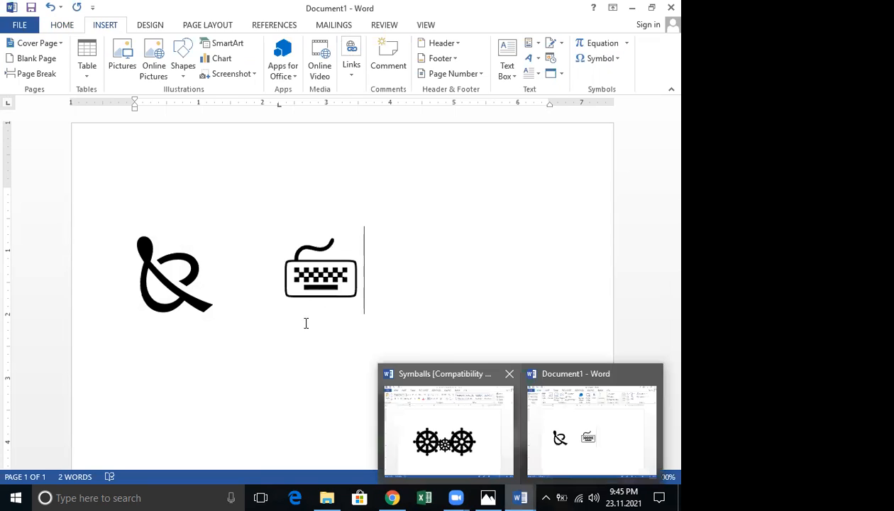
# In Symballs, move the small wheel up, undo the move, and close the document
pyautogui.moveTo(319, 286); pyautogui.dragTo(335, 213)
pyautogui.click(336, 218)
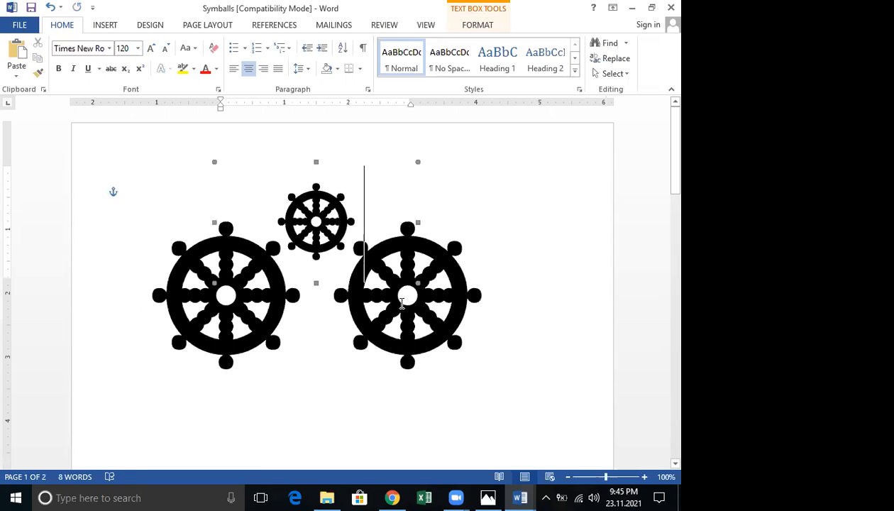
pyautogui.click(368, 303)
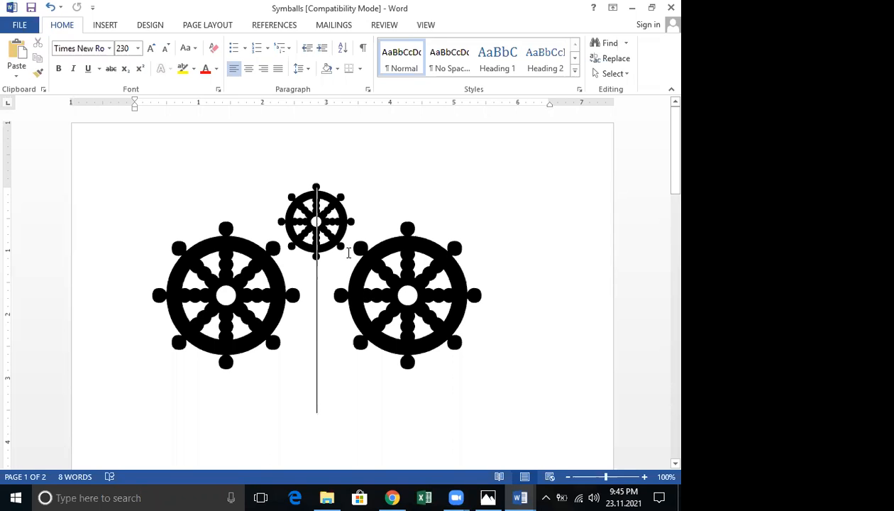
pyautogui.hotkey('ctrl', 'z')
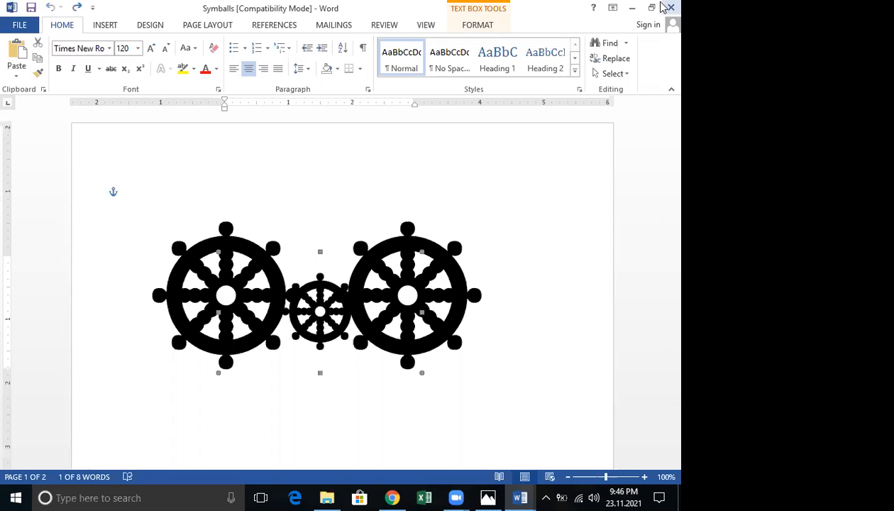
pyautogui.click(669, 6)
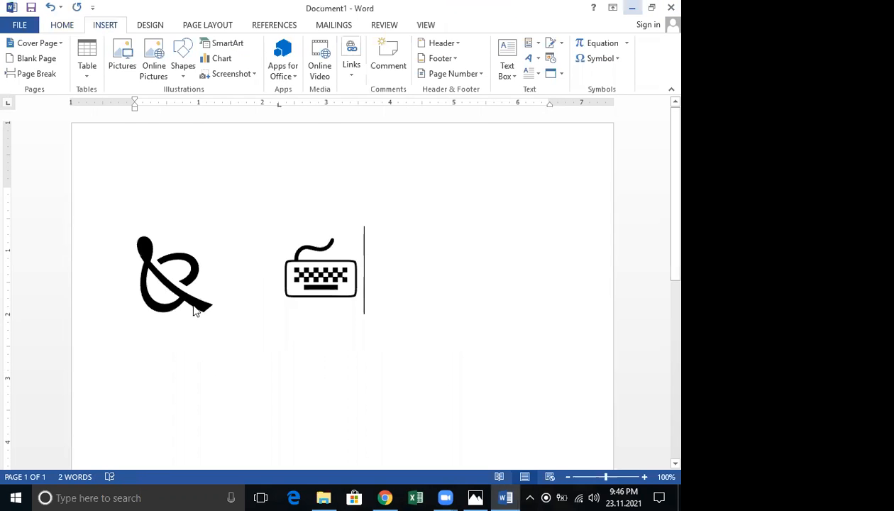
pyautogui.click(323, 497)
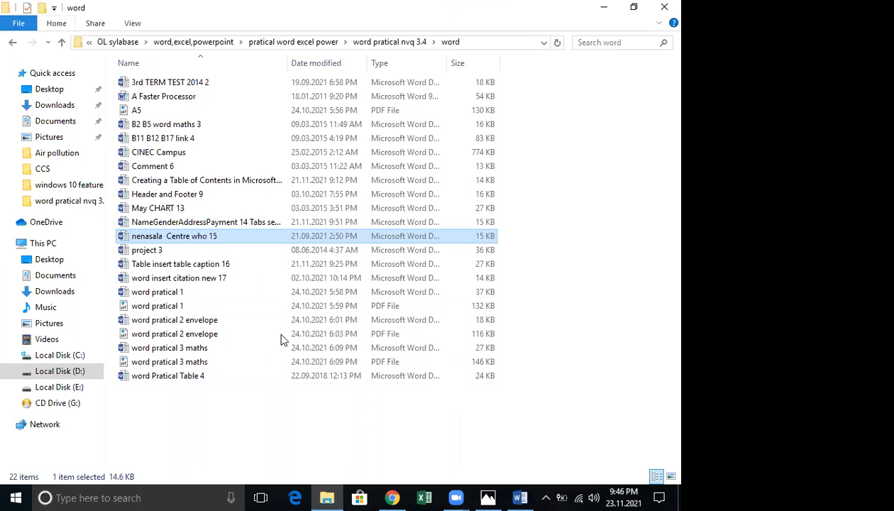
# Copy the Symballs file into the word folder
pyautogui.click(12, 42)
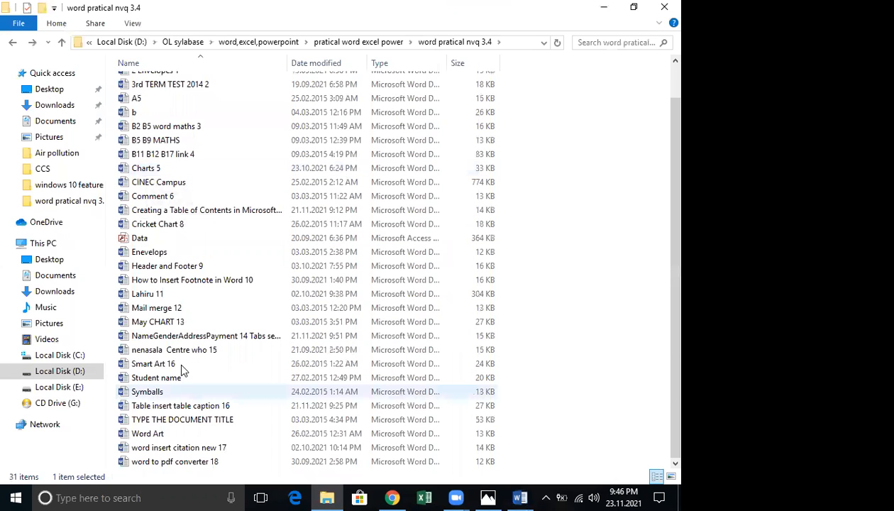
pyautogui.rightClick(169, 391)
pyautogui.click(312, 309)
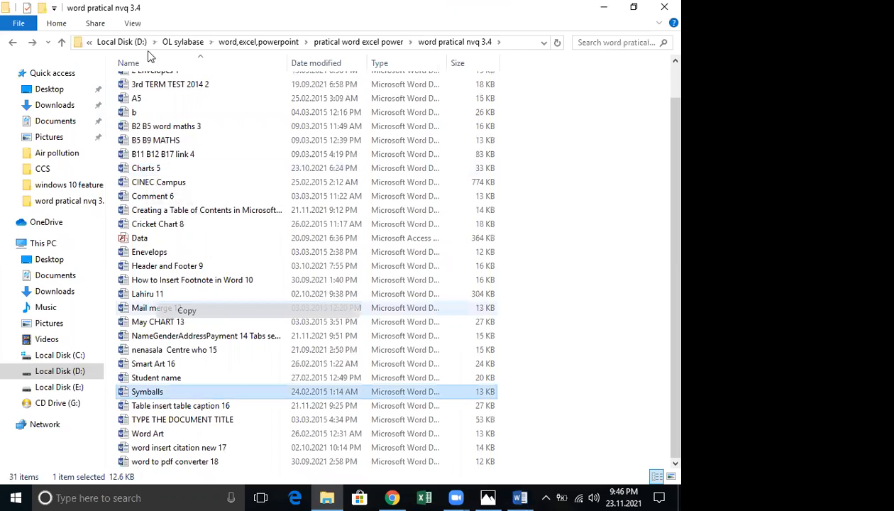
pyautogui.scroll(1, 148, 93)
pyautogui.doubleClick(149, 93)
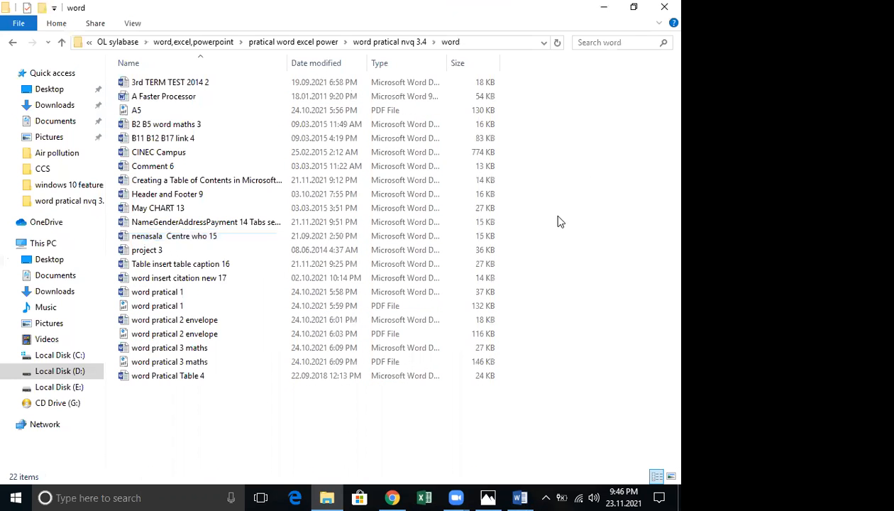
pyautogui.rightClick(523, 173)
pyautogui.click(565, 258)
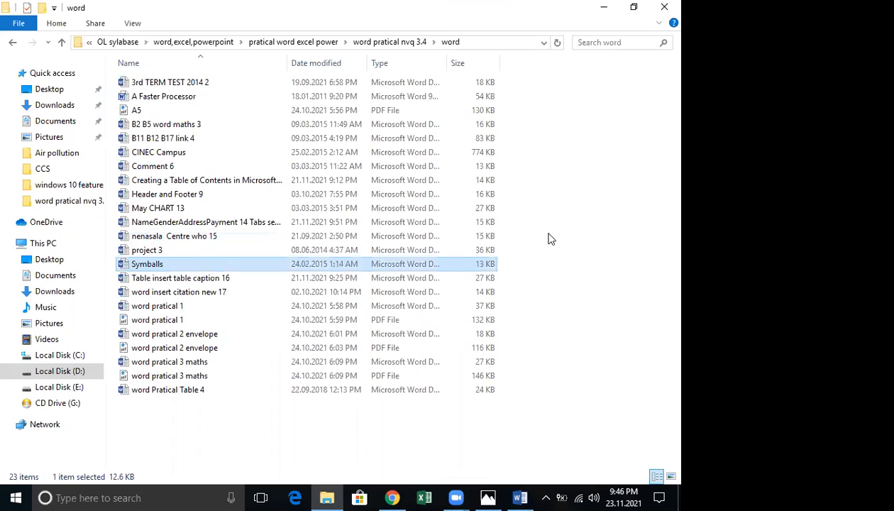
# Open the Word Art document from word pratical nvq 3.4 and close it without saving
pyautogui.click(15, 42)
pyautogui.scroll(-1, 322, 160)
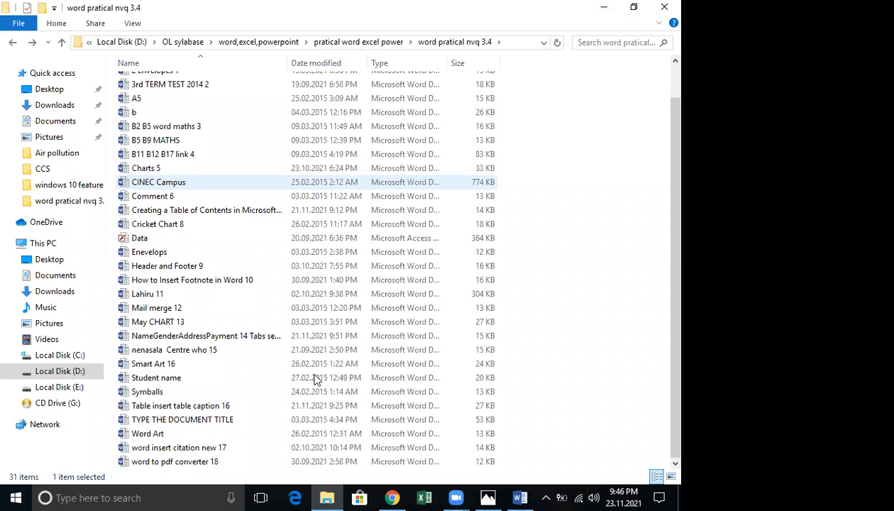
pyautogui.click(168, 435)
pyautogui.doubleClick(168, 436)
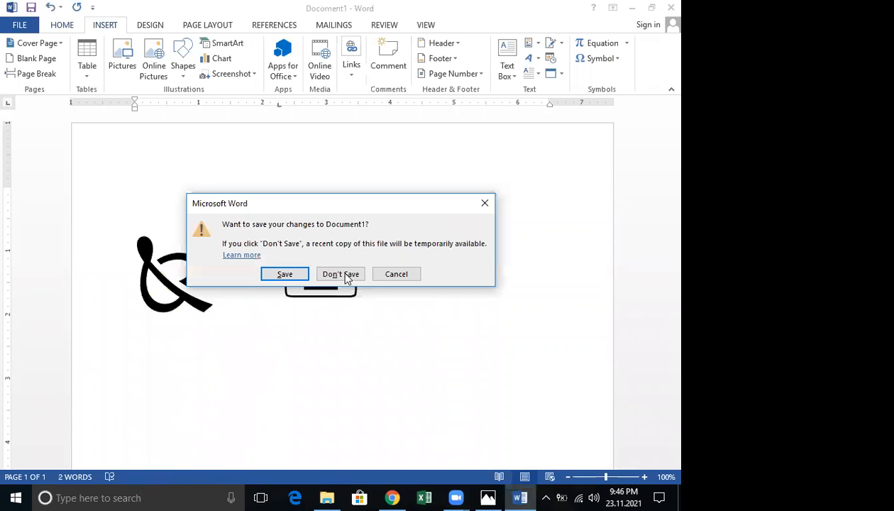
pyautogui.click(340, 274)
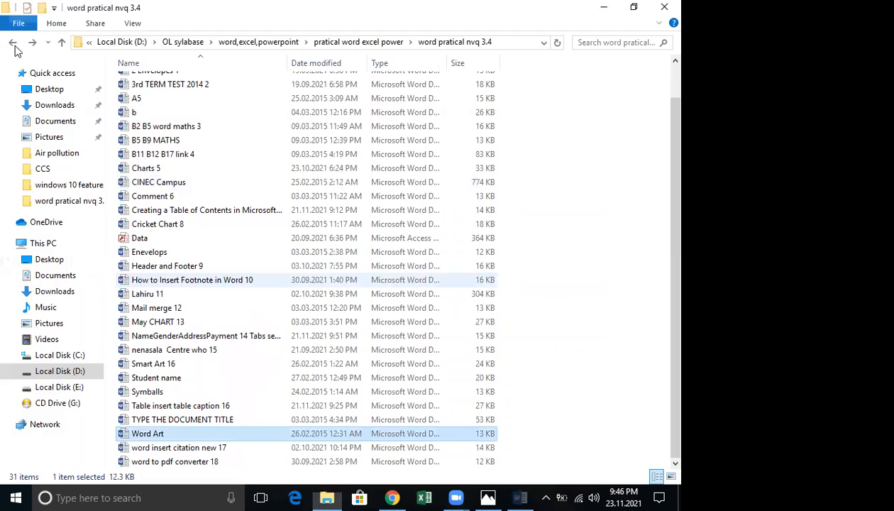
# Open Doc1 from D:\lahiru excel\CCS and scroll through its IBTS(PVT)LTD WordArt and table
pyautogui.click(12, 43)
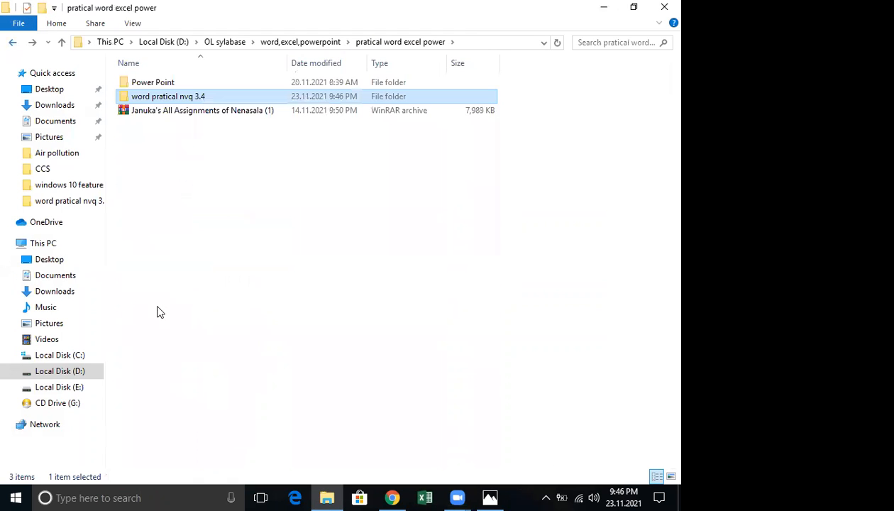
pyautogui.hotkey('alt', 'Left')
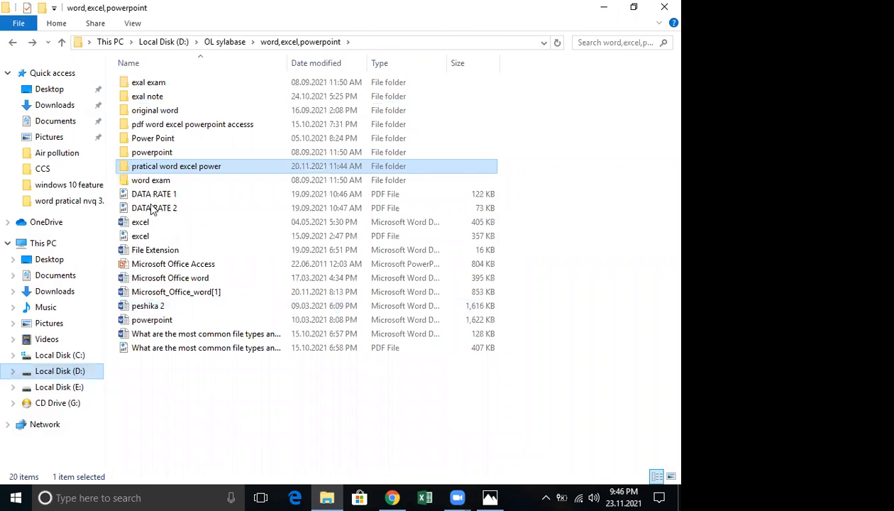
pyautogui.hotkey('alt', 'Left')
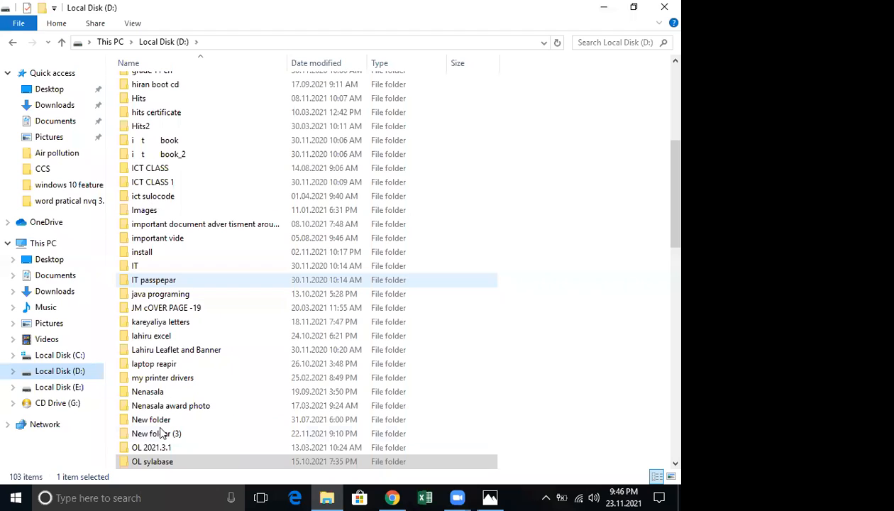
pyautogui.doubleClick(157, 335)
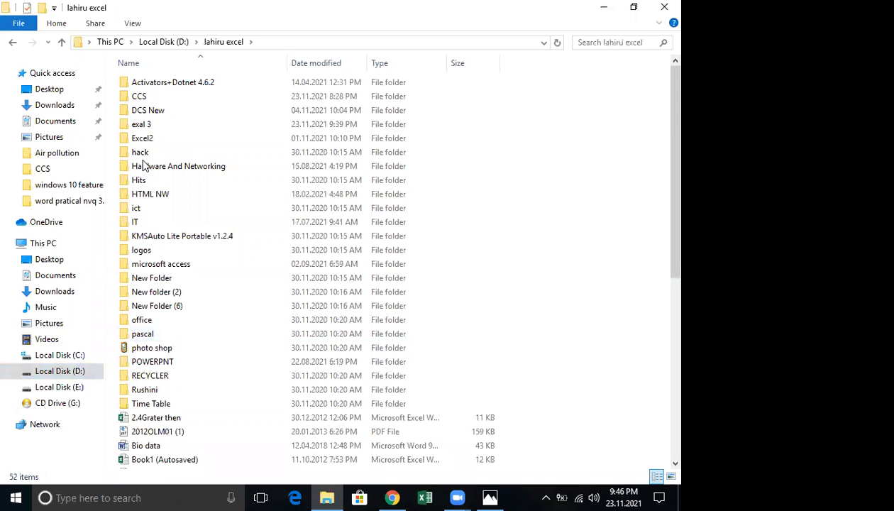
pyautogui.doubleClick(147, 98)
pyautogui.doubleClick(168, 324)
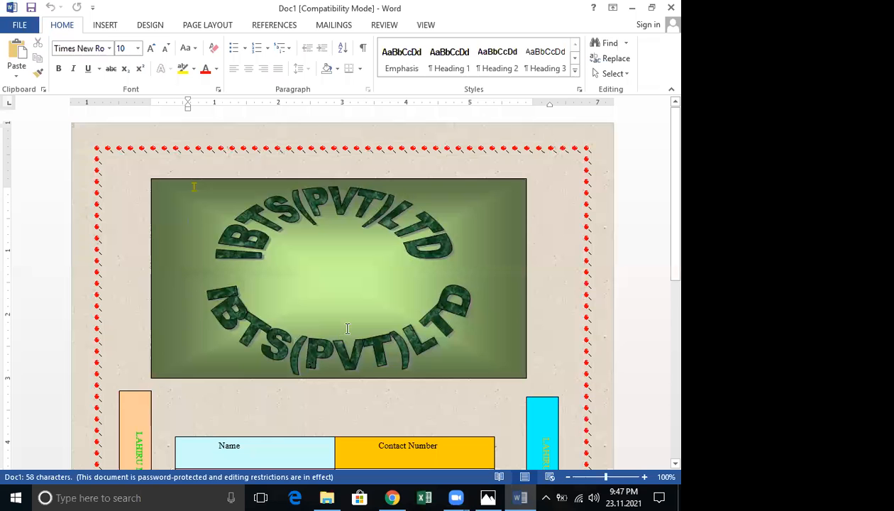
pyautogui.scroll(-5, 346, 329)
pyautogui.scroll(2, 347, 331)
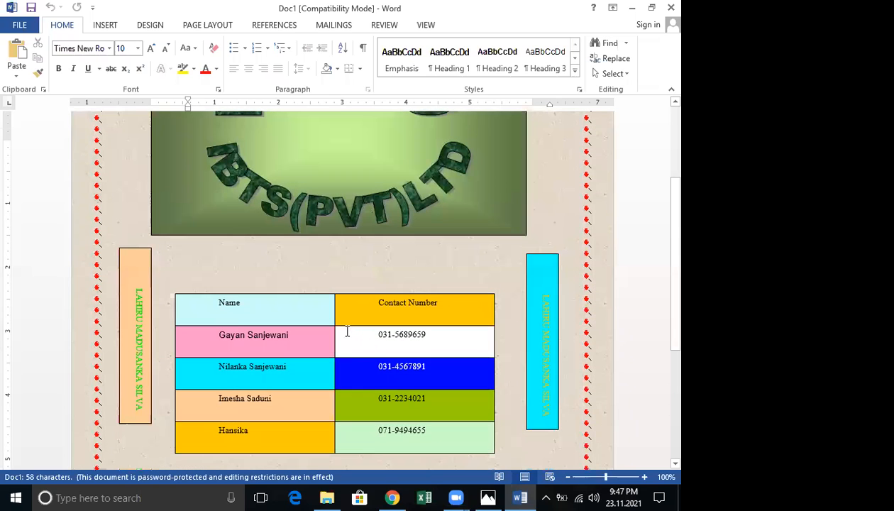
pyautogui.scroll(4, 347, 331)
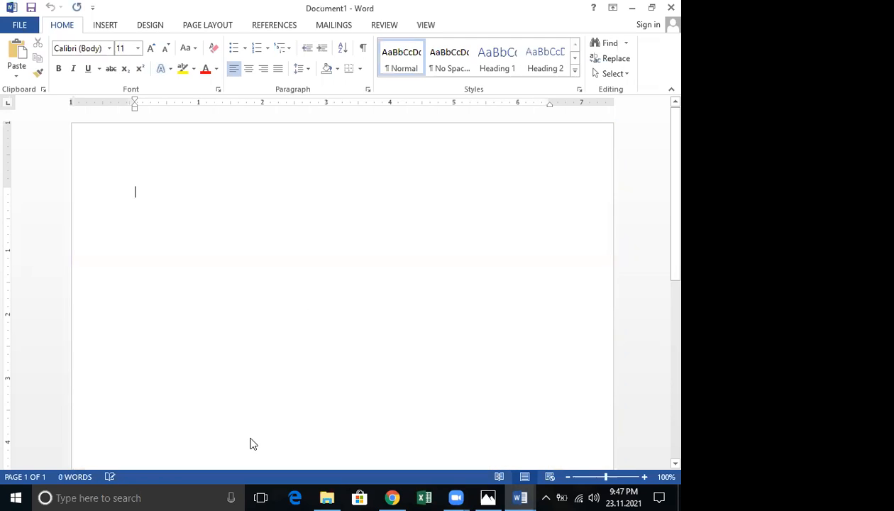
# Copy the Doc1 file from the CCS folder
pyautogui.click(328, 497)
pyautogui.rightClick(138, 318)
pyautogui.click(182, 240)
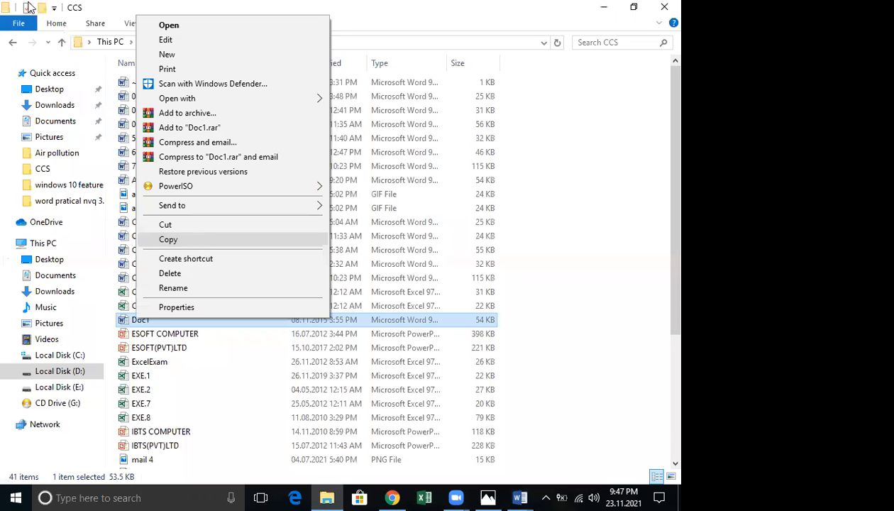
pyautogui.click(12, 44)
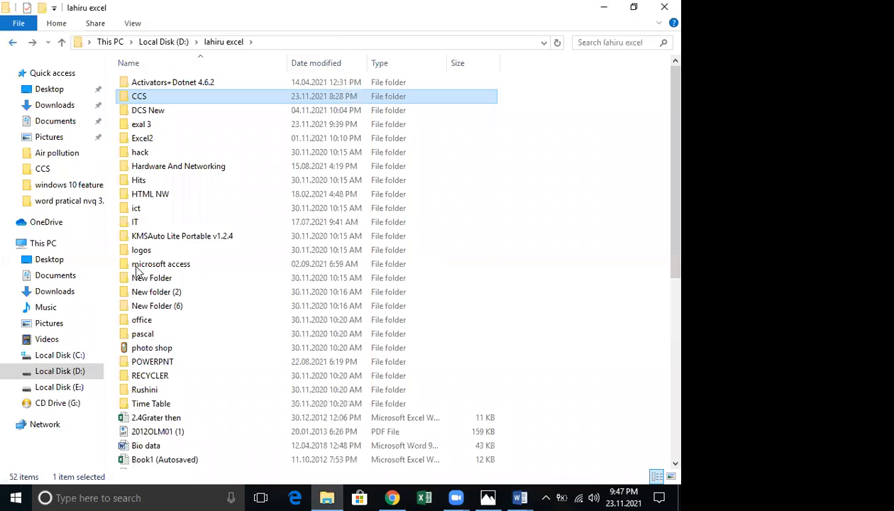
pyautogui.click(81, 368)
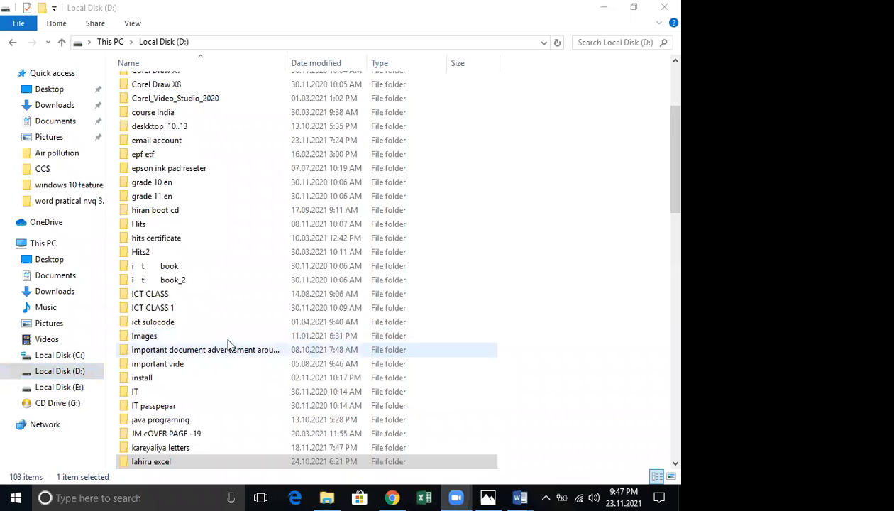
# Paste Doc1 into OL sylabase's word pratical nvq 3.4\word folder and close Explorer
pyautogui.scroll(-3, 222, 336)
pyautogui.scroll(-2, 215, 340)
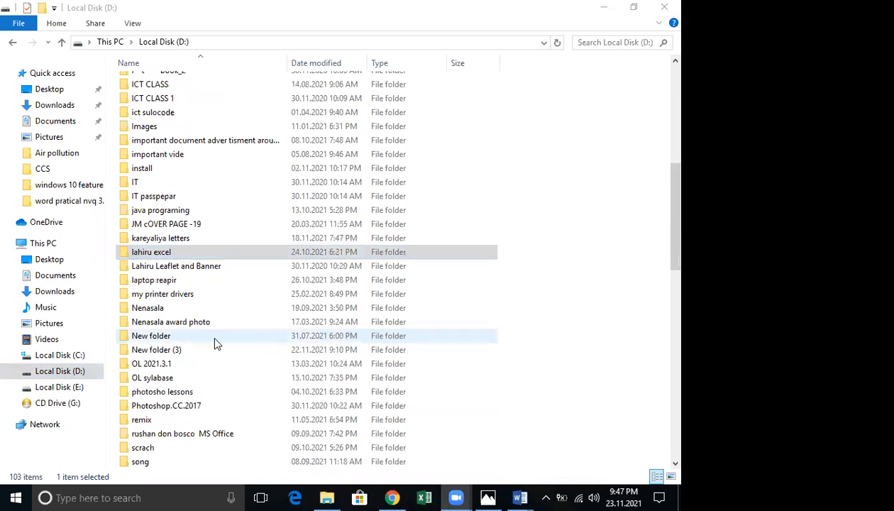
pyautogui.doubleClick(168, 380)
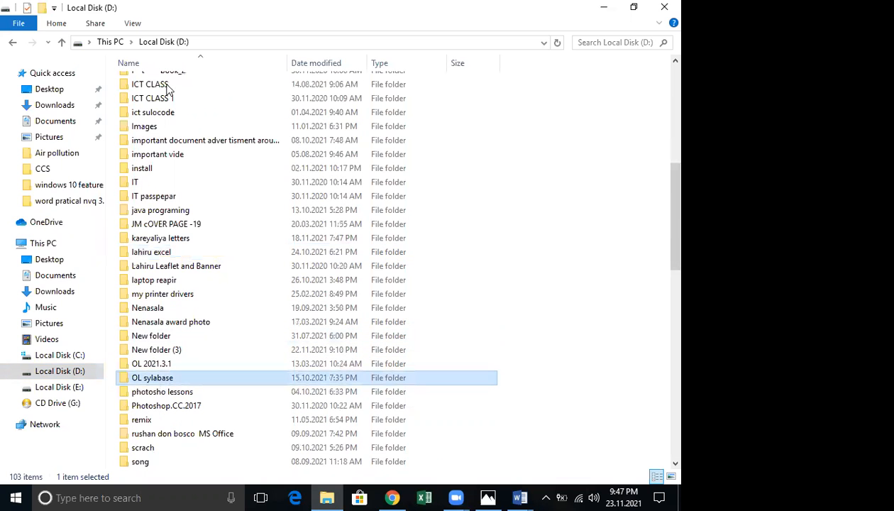
pyautogui.doubleClick(161, 207)
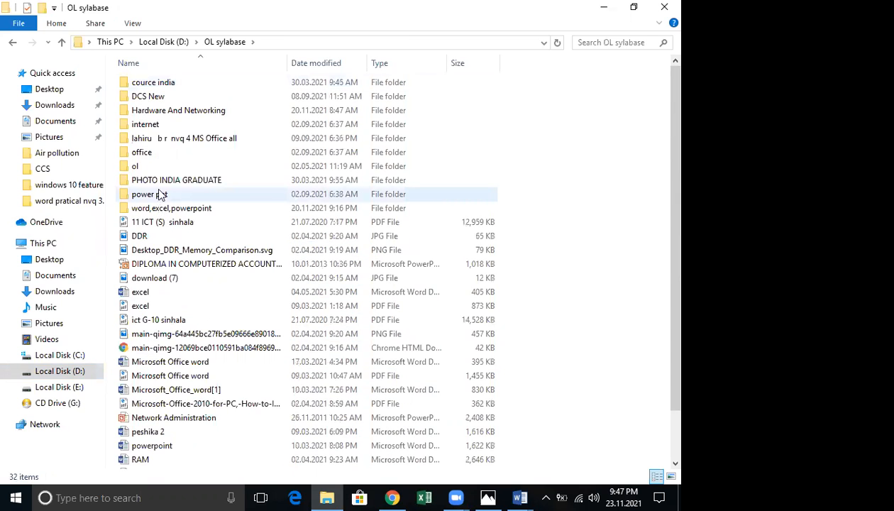
pyautogui.doubleClick(170, 168)
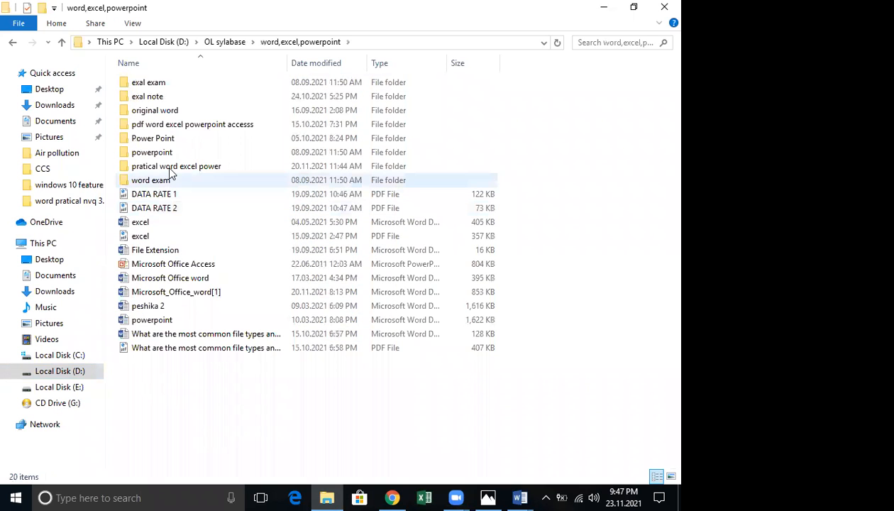
pyautogui.doubleClick(174, 96)
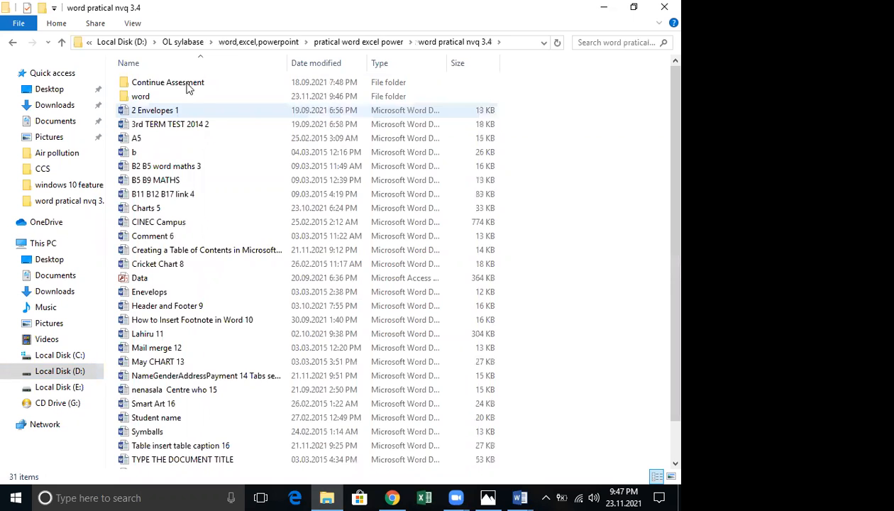
pyautogui.click(179, 98)
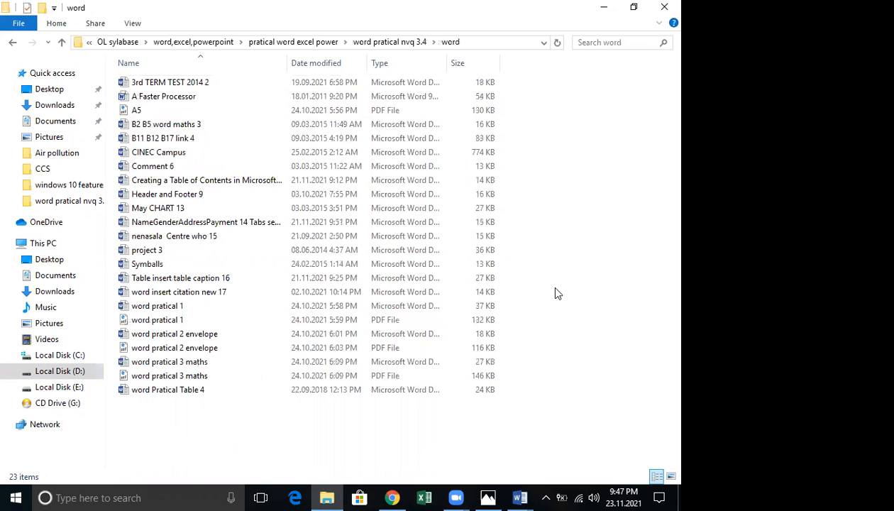
pyautogui.rightClick(546, 283)
pyautogui.click(554, 245)
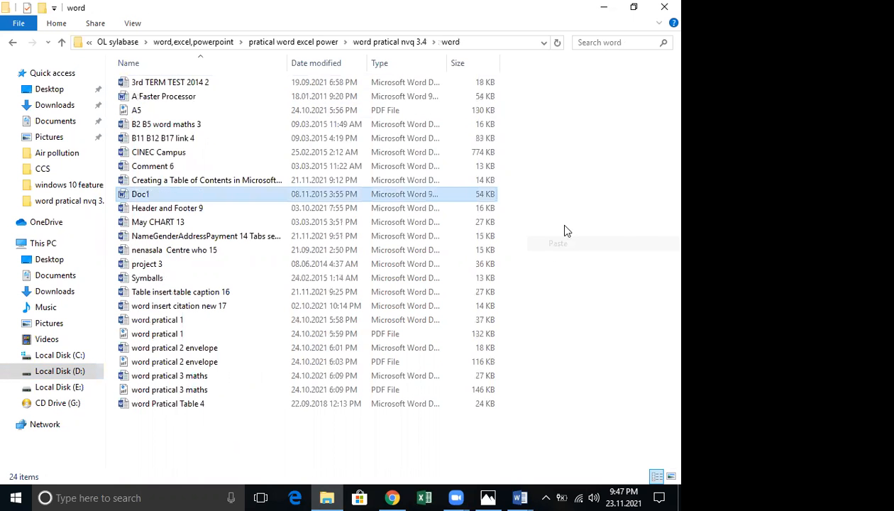
pyautogui.click(664, 7)
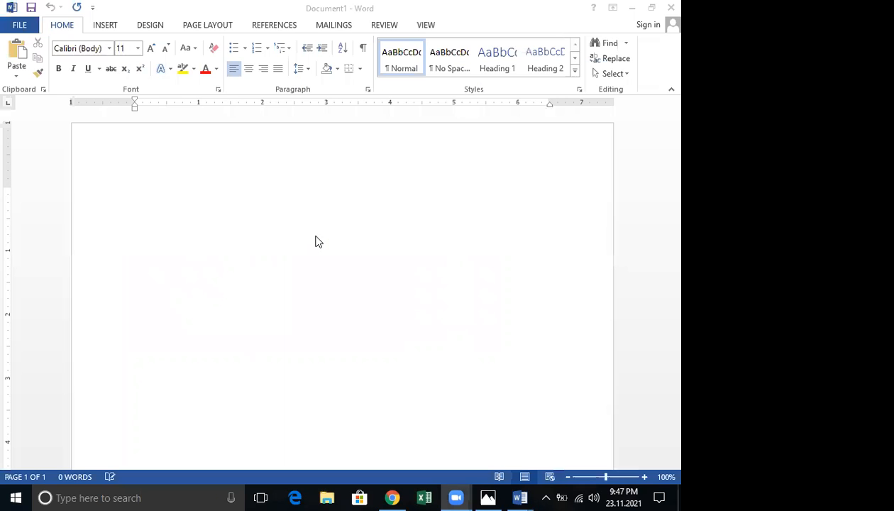
pyautogui.click(512, 494)
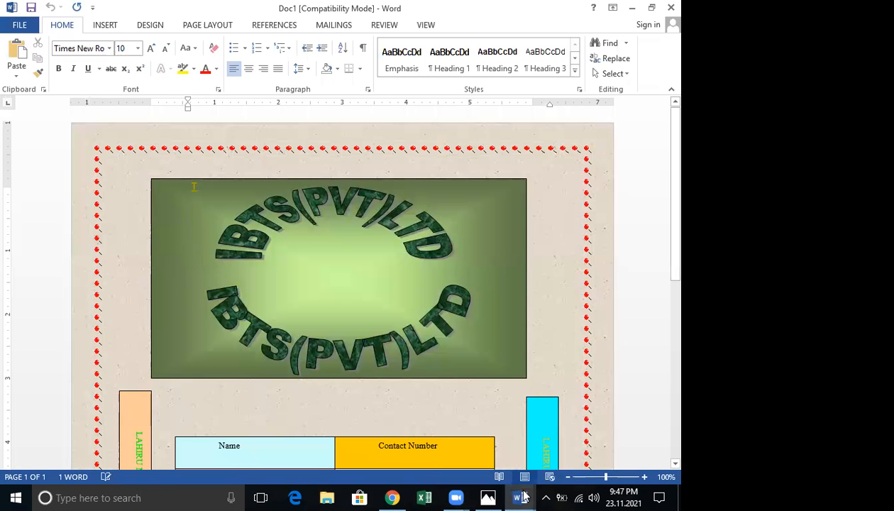
# Switch back to the blank Document1 with the Insert ribbon showing
pyautogui.click(568, 442)
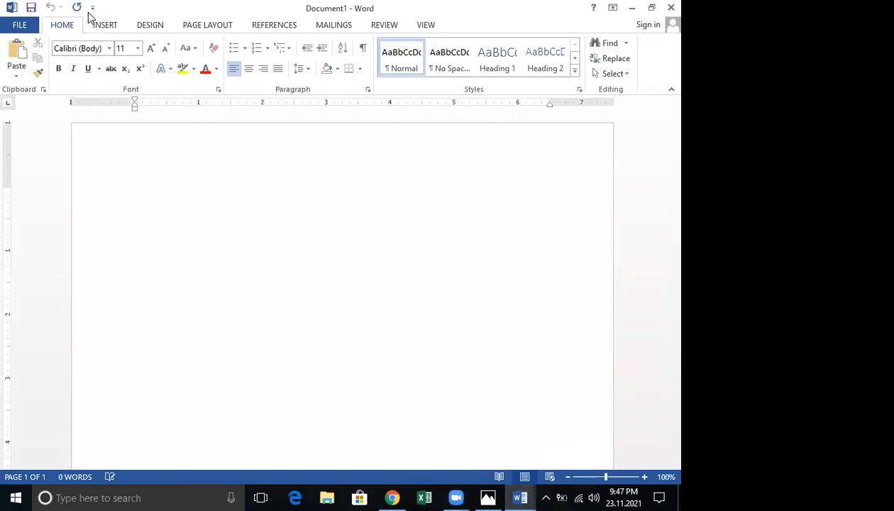
pyautogui.click(103, 25)
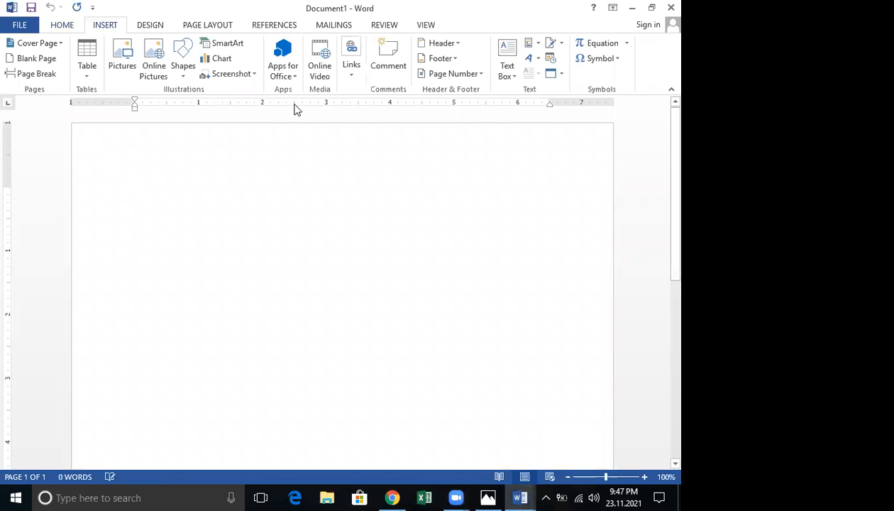
# Insert a blue outlined WordArt and replace its placeholder with the person's full name
pyautogui.click(527, 58)
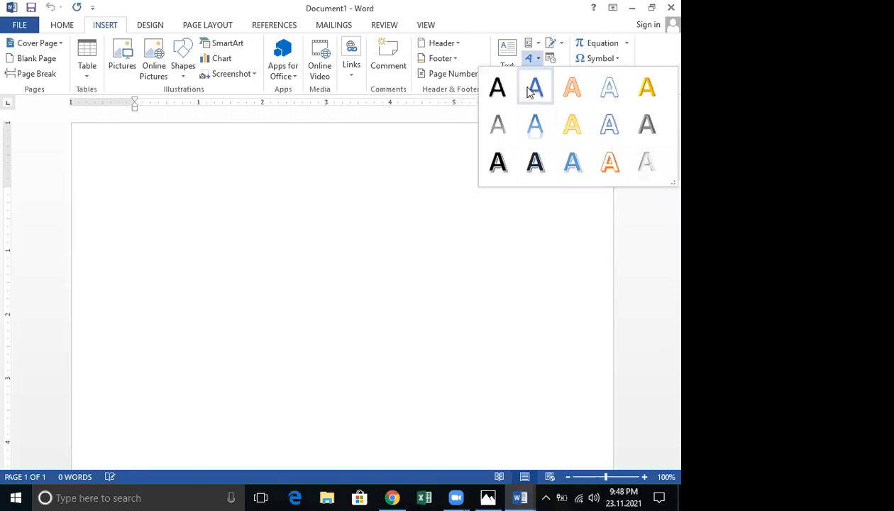
pyautogui.click(525, 92)
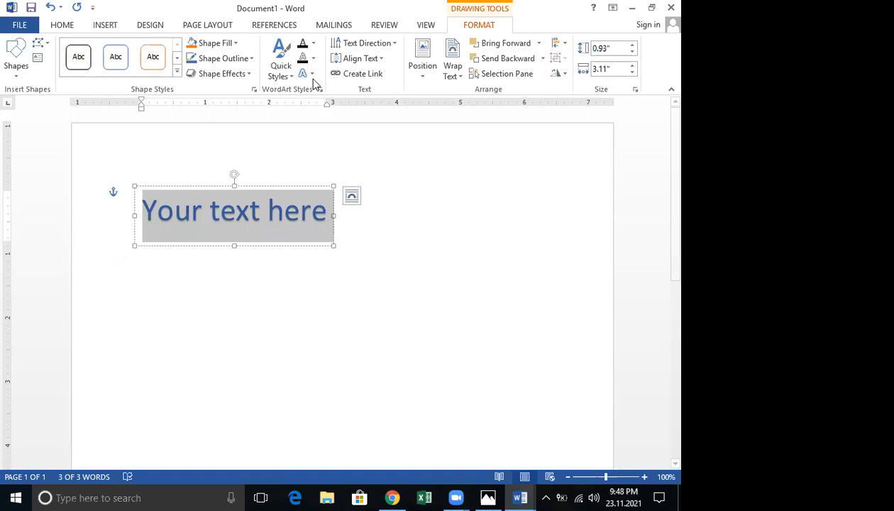
pyautogui.click(247, 227)
pyautogui.click(130, 224)
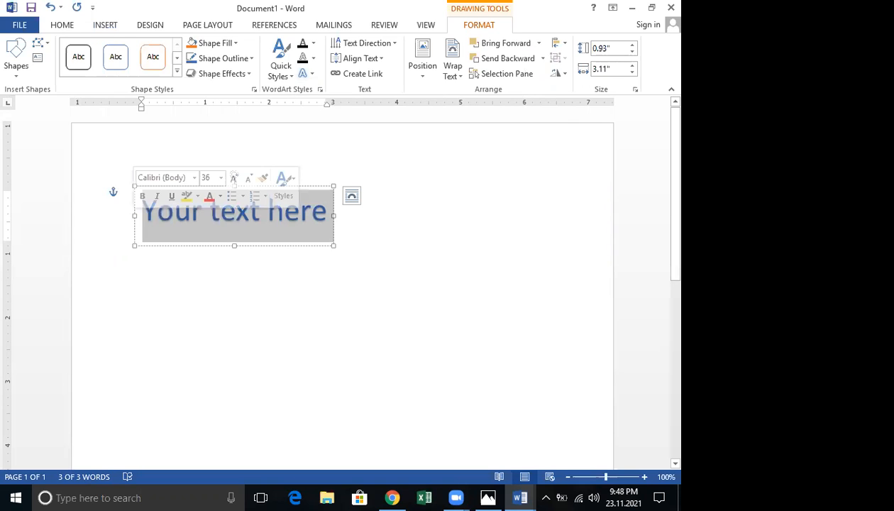
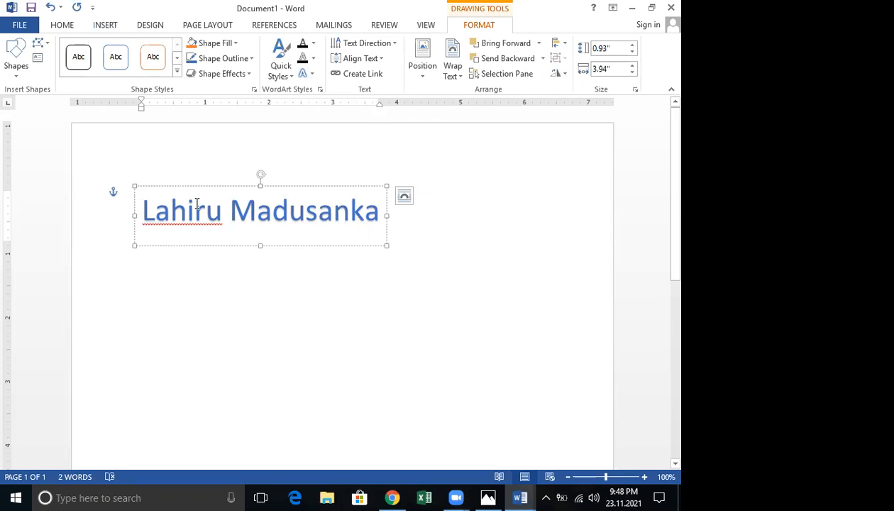
pyautogui.click(313, 75)
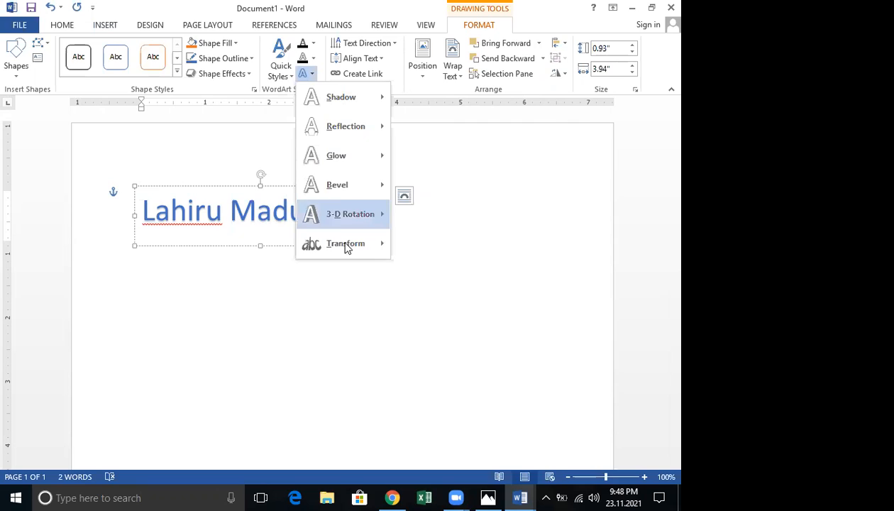
# Apply the Arch Up transform to the WordArt name and enlarge its box into a tall square
pyautogui.moveTo(345, 247)
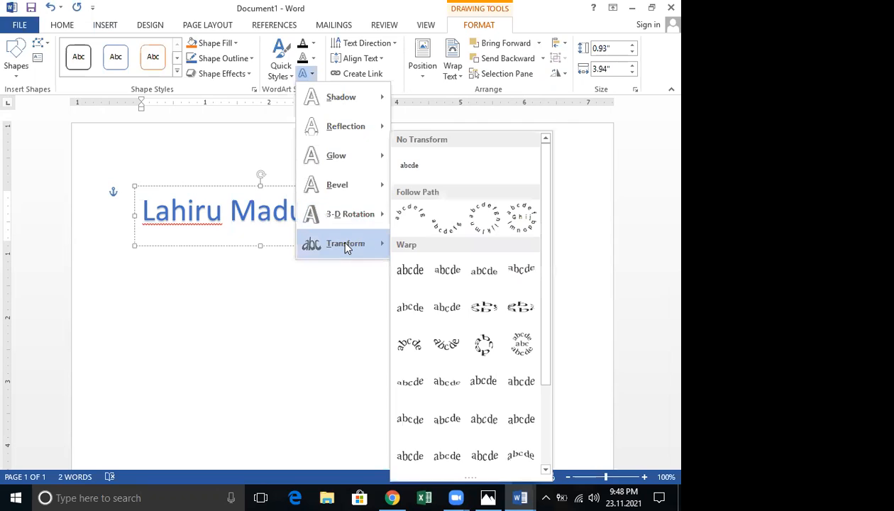
pyautogui.click(409, 220)
pyautogui.moveTo(132, 243); pyautogui.dragTo(195, 410)
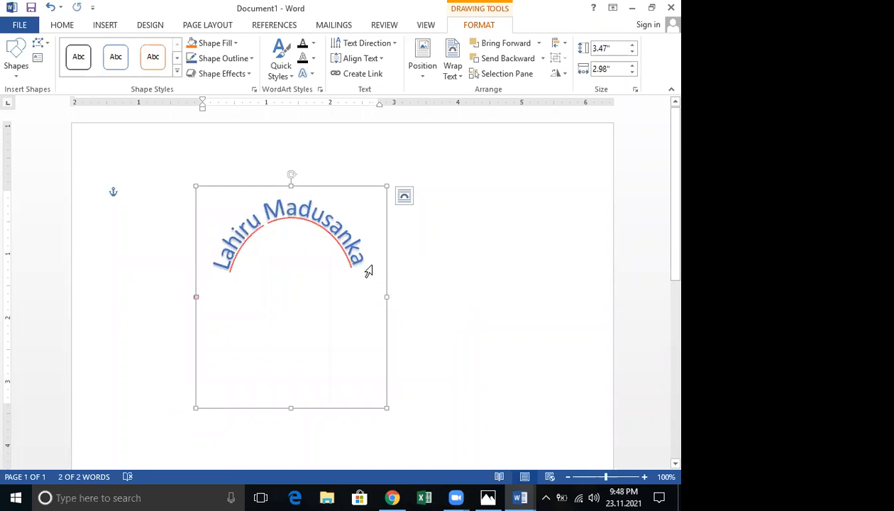
pyautogui.click(438, 248)
pyautogui.doubleClick(231, 188)
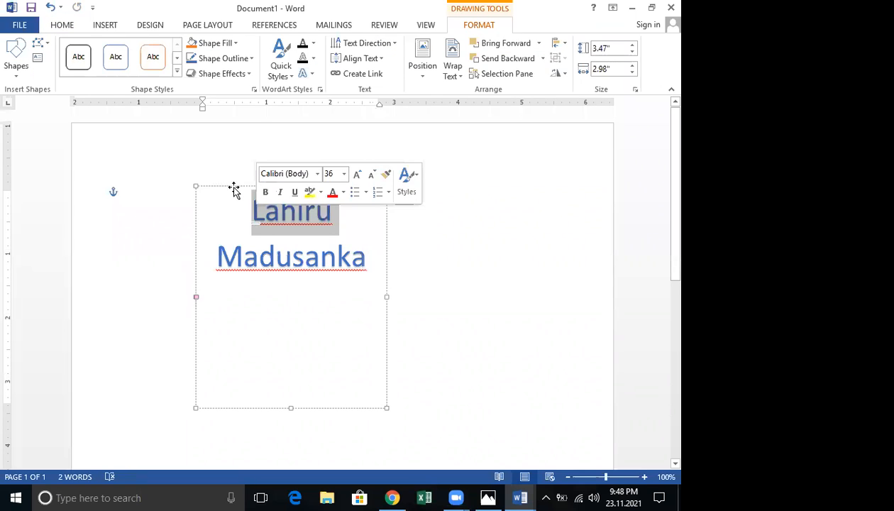
pyautogui.click(234, 189)
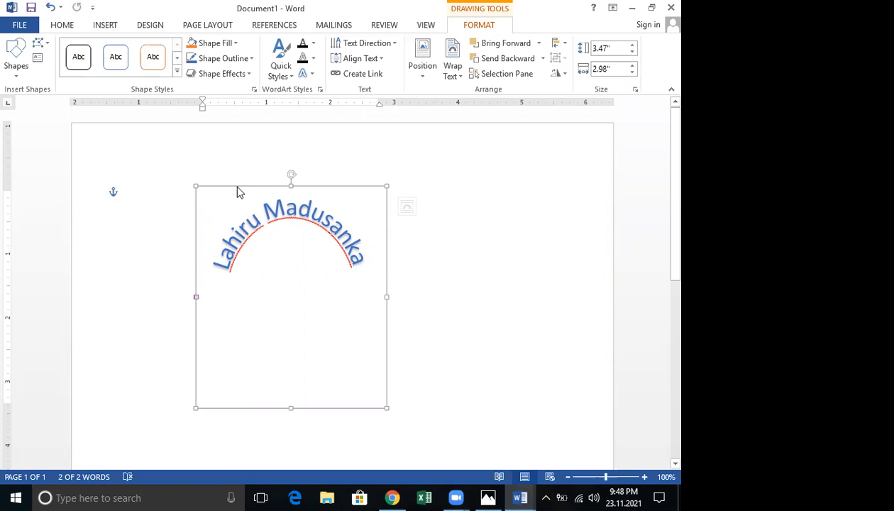
# Duplicate the arched WordArt, undoing and redoing copies until a Ctrl+D duplicate remains
pyautogui.hotkey('ctrl', 'v')
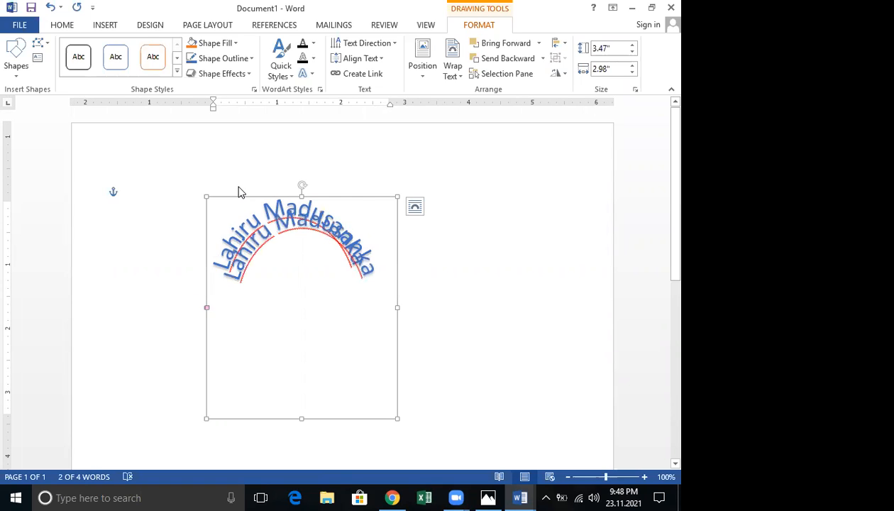
pyautogui.hotkey('ctrl', 'z')
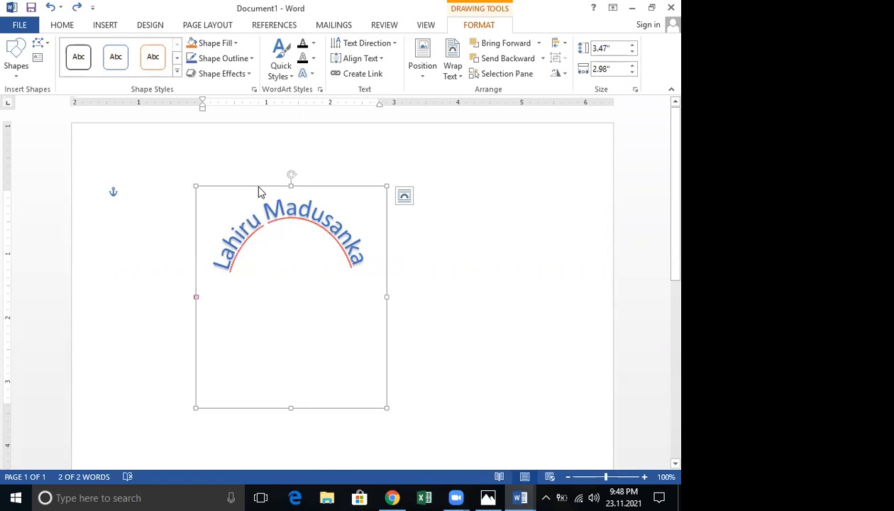
pyautogui.hotkey('ctrl', 'v')
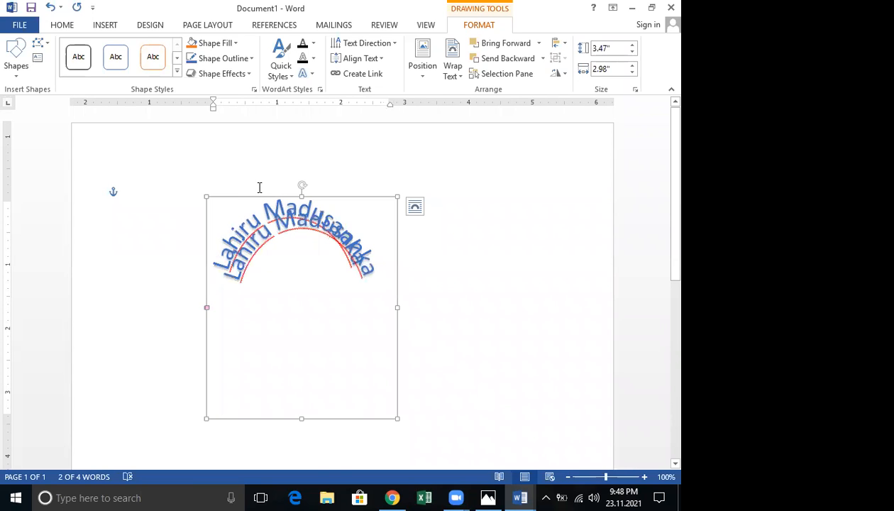
pyautogui.hotkey('ctrl', 'z')
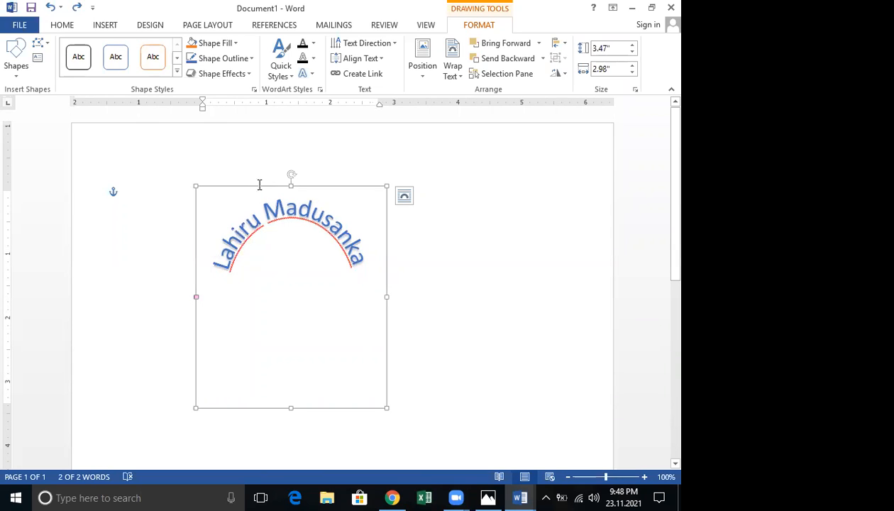
pyautogui.hotkey('ctrl', 'y')
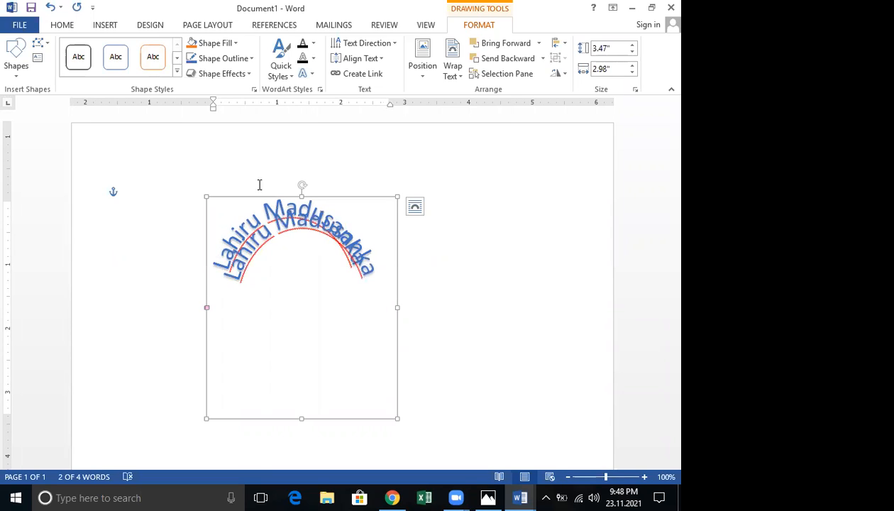
pyautogui.hotkey('ctrl', 'z')
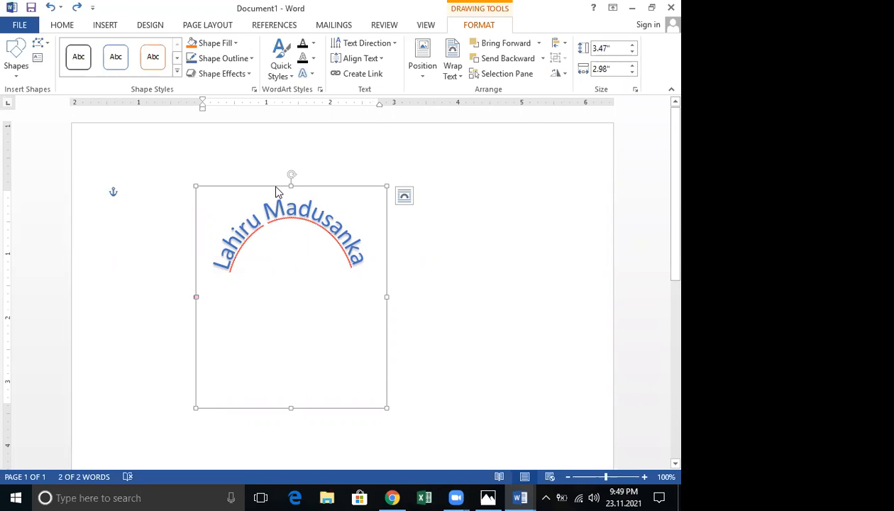
pyautogui.hotkey('ctrl', 'd')
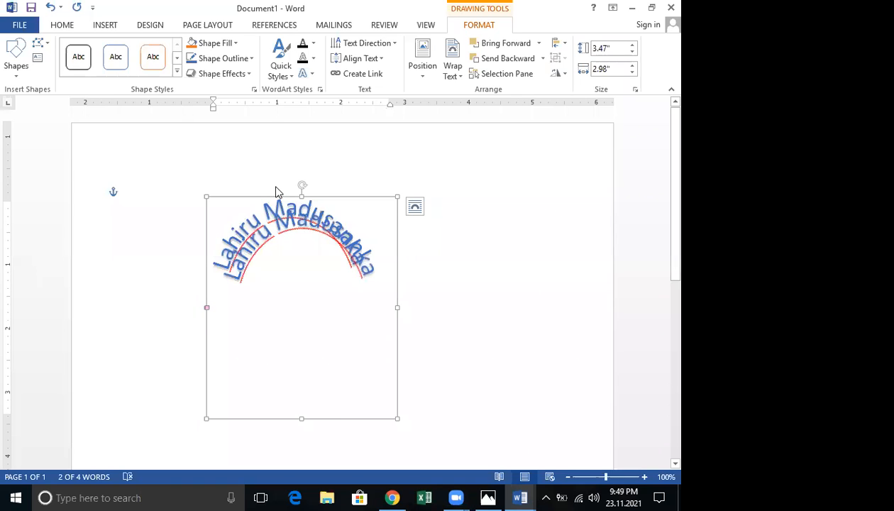
pyautogui.hotkey('ctrl', 'z')
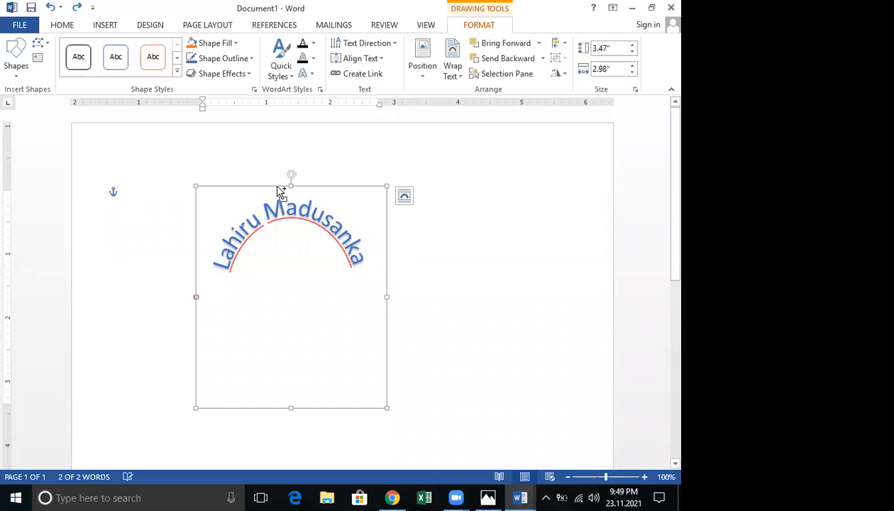
pyautogui.hotkey('ctrl', 'd')
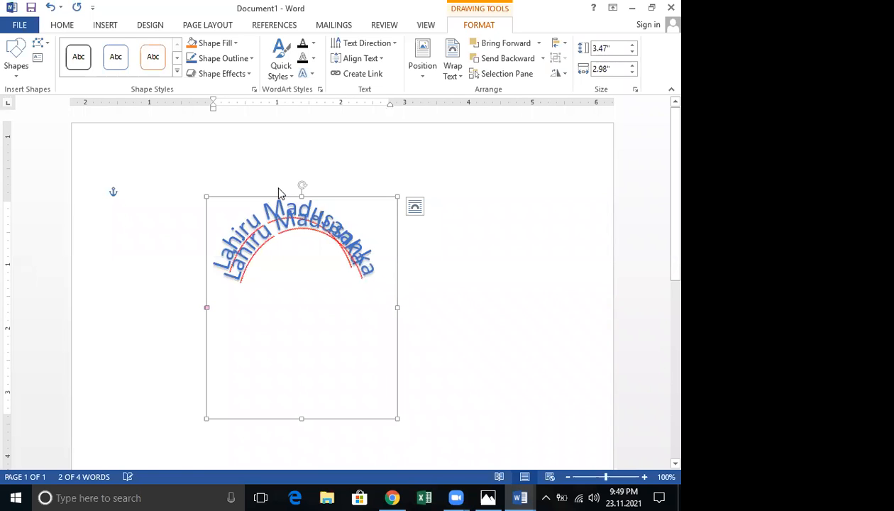
# Flip the WordArt copy upside down and move it up so the name forms a circle
pyautogui.moveTo(303, 191); pyautogui.dragTo(302, 272)
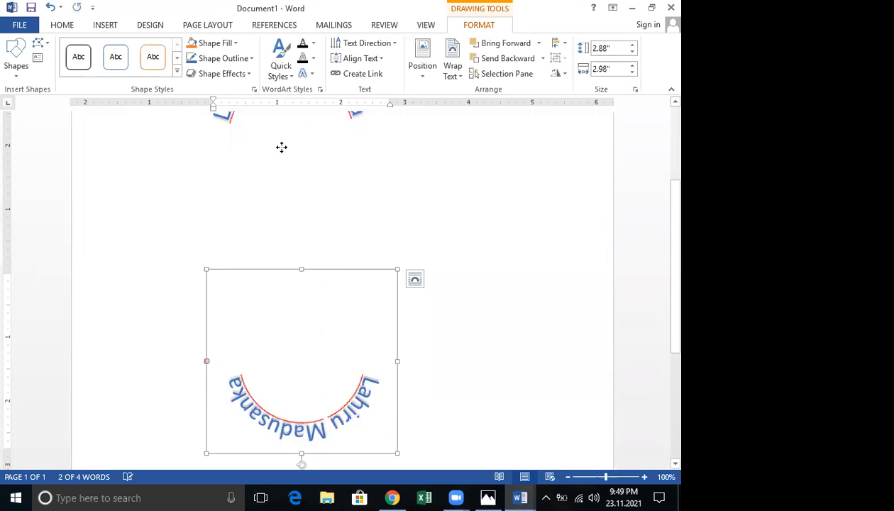
pyautogui.scroll(3, 275, 241)
pyautogui.moveTo(276, 227); pyautogui.dragTo(281, 220)
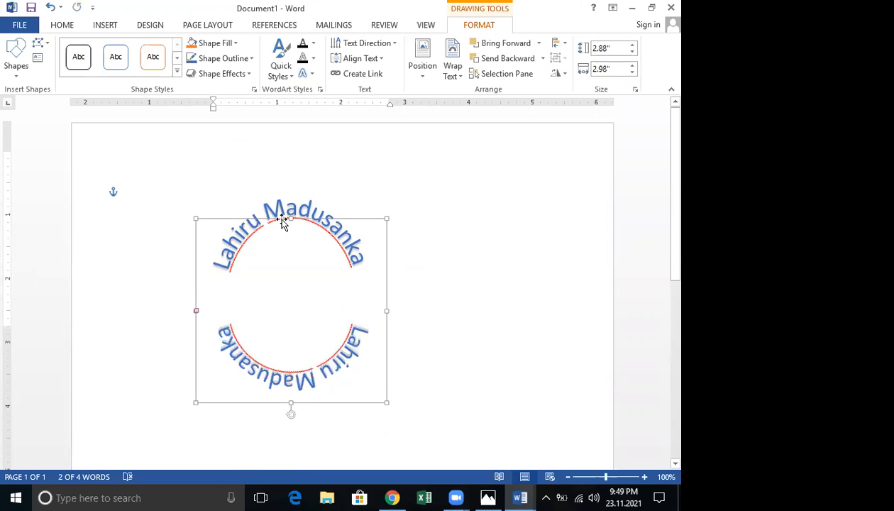
pyautogui.click(466, 265)
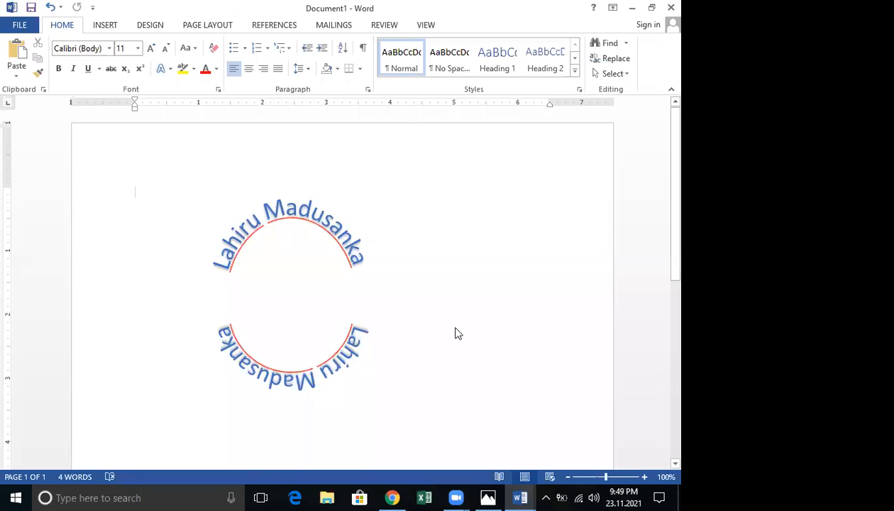
# Undo the circular arrangement back to a single WordArt and delete its placeholder text
pyautogui.hotkey('ctrl', 'z')
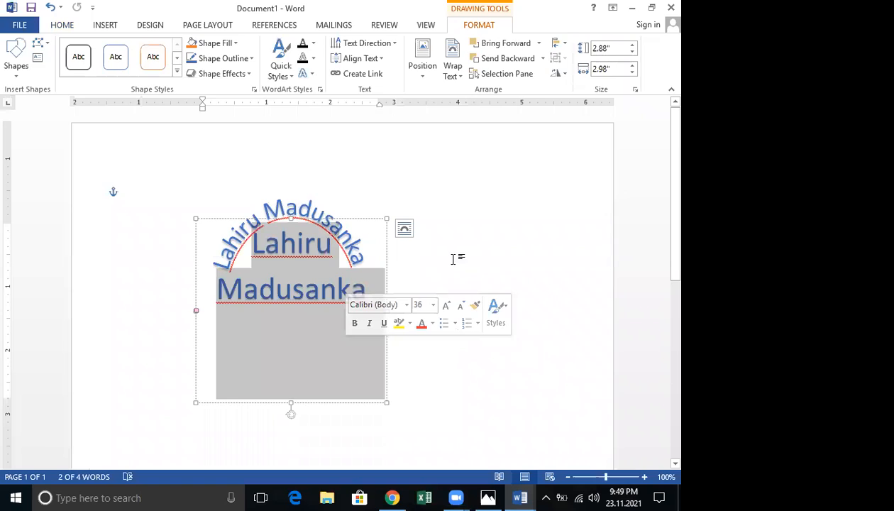
pyautogui.hotkey('ctrl', 'y')
pyautogui.hotkey('ctrl', 'z')
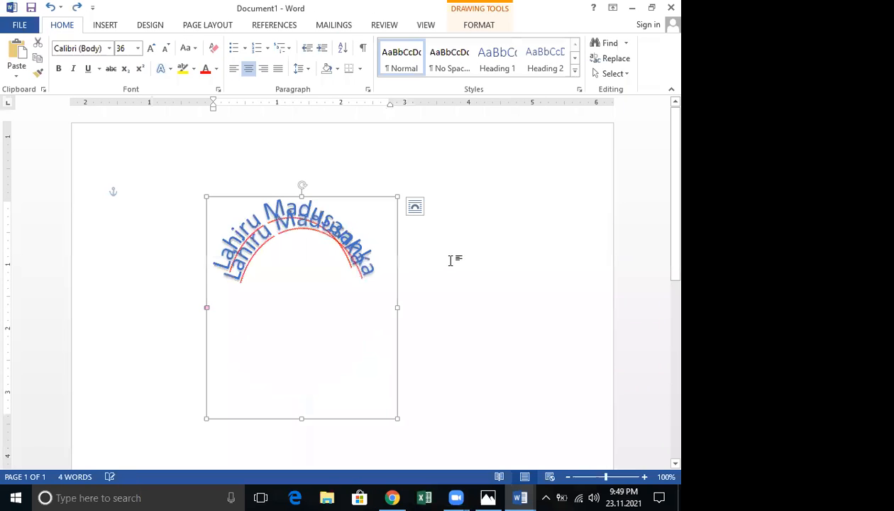
pyautogui.hotkey('ctrl', 'z')
pyautogui.hotkey('ctrl', 'z')
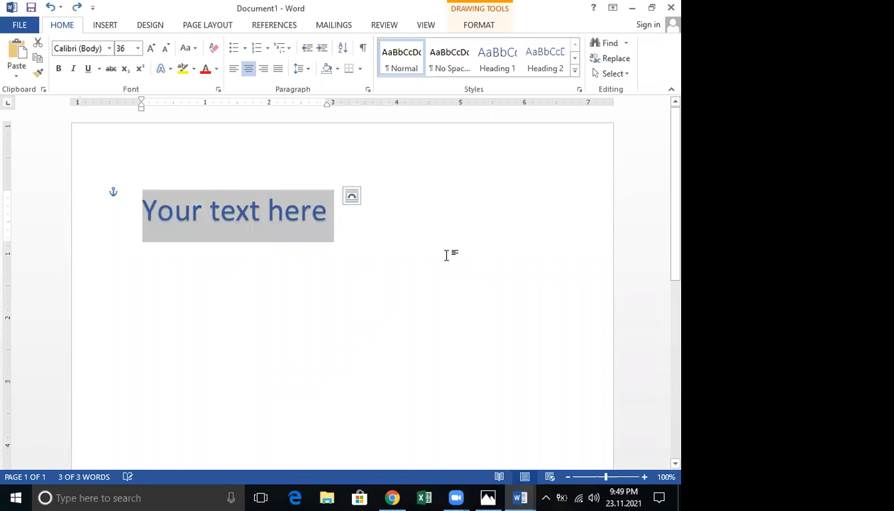
pyautogui.press('Delete')
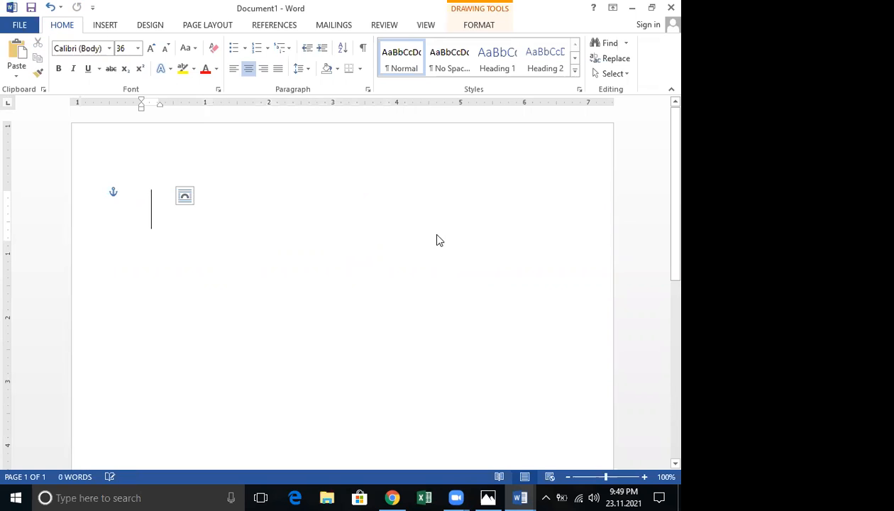
pyautogui.click(106, 27)
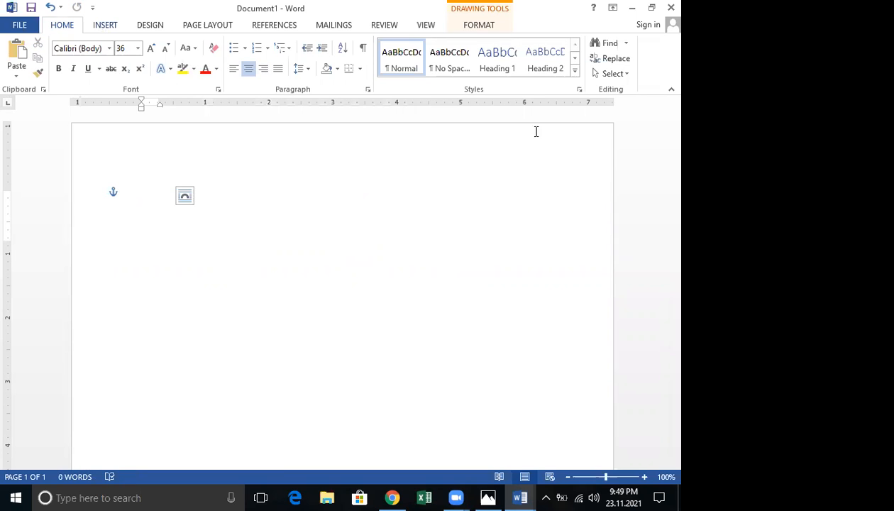
# Insert a second-style WordArt and type the person's full name, fixing typos and capitalisation
pyautogui.click(537, 62)
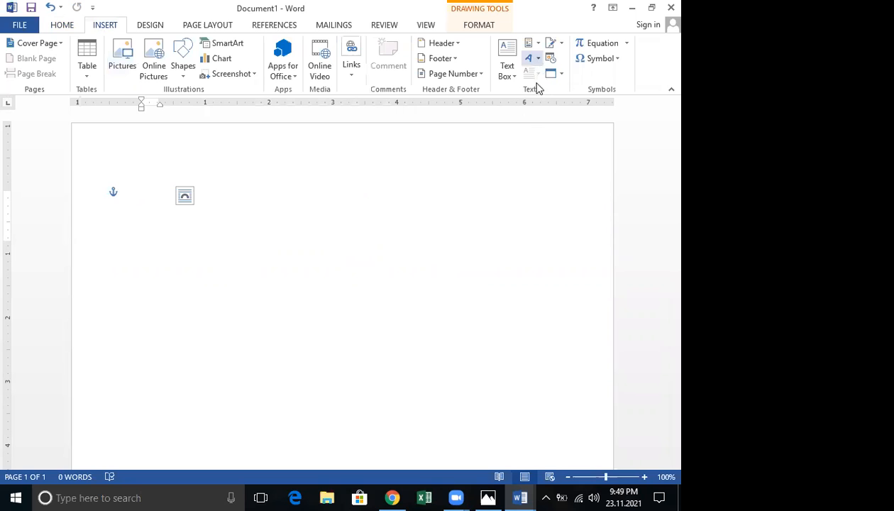
pyautogui.click(536, 86)
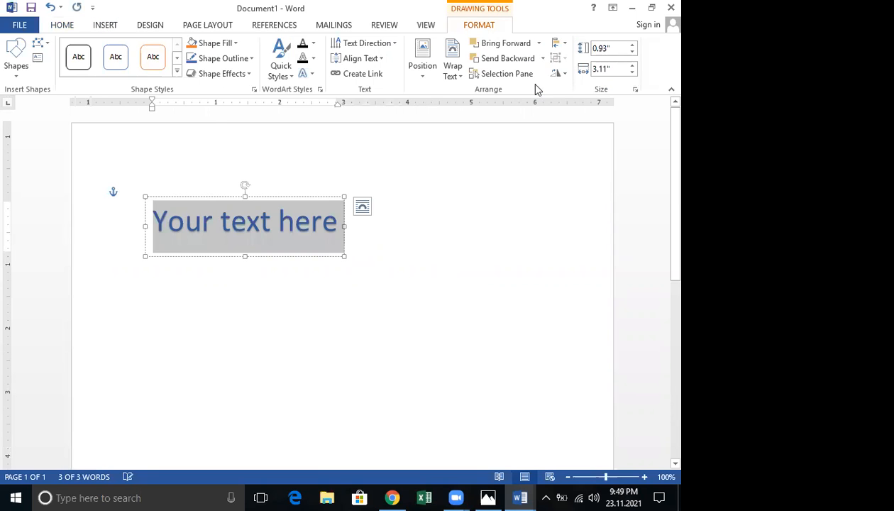
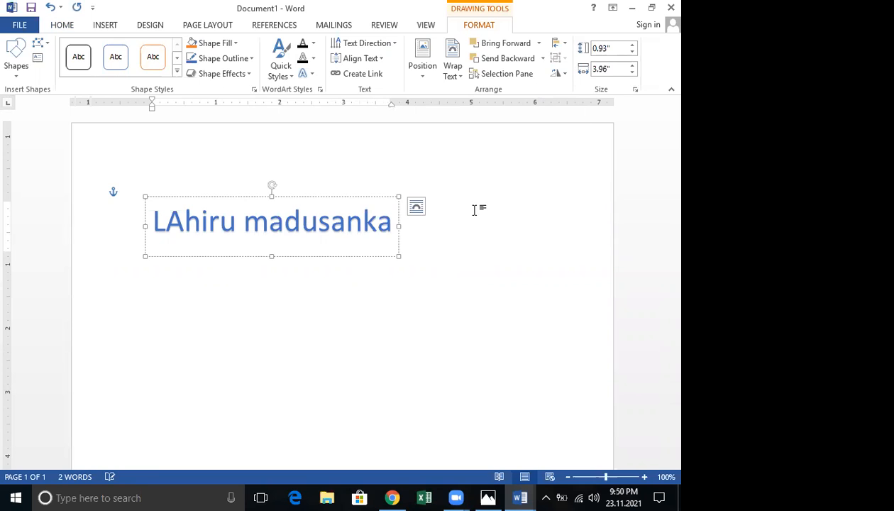
pyautogui.click(300, 231)
pyautogui.click(186, 207)
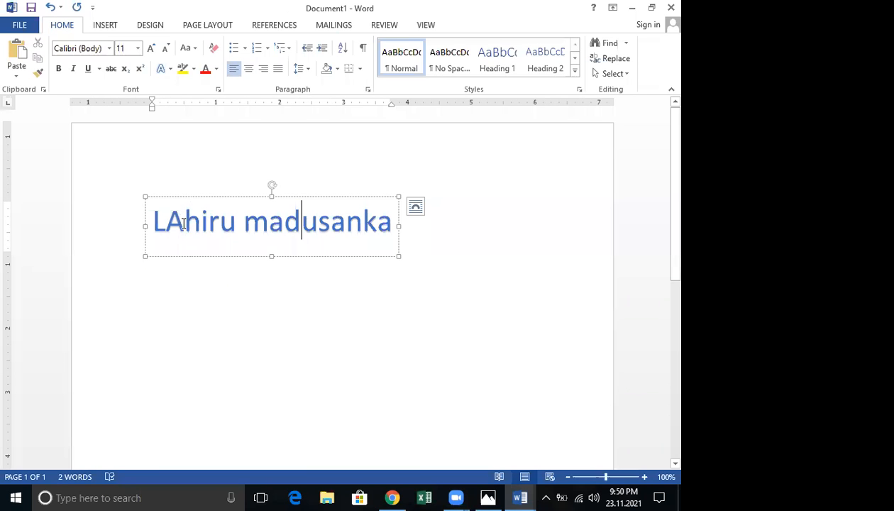
pyautogui.press('BackSpace')
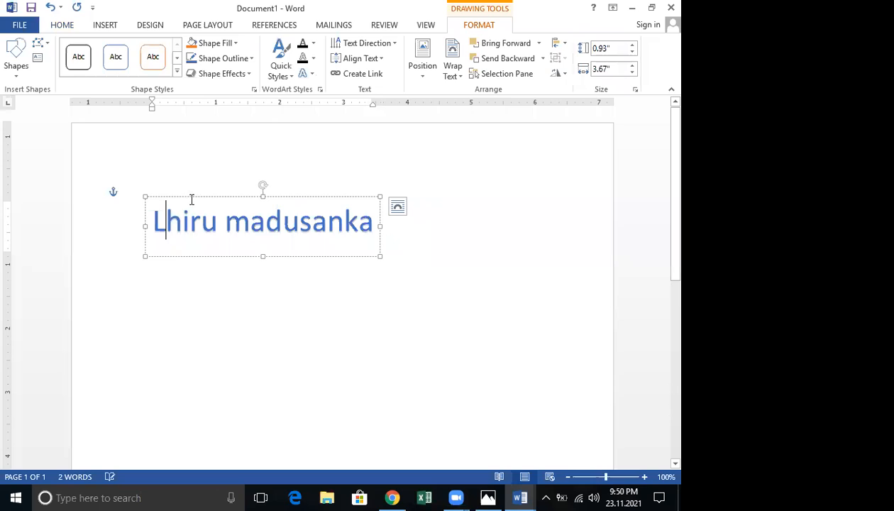
pyautogui.write('a')
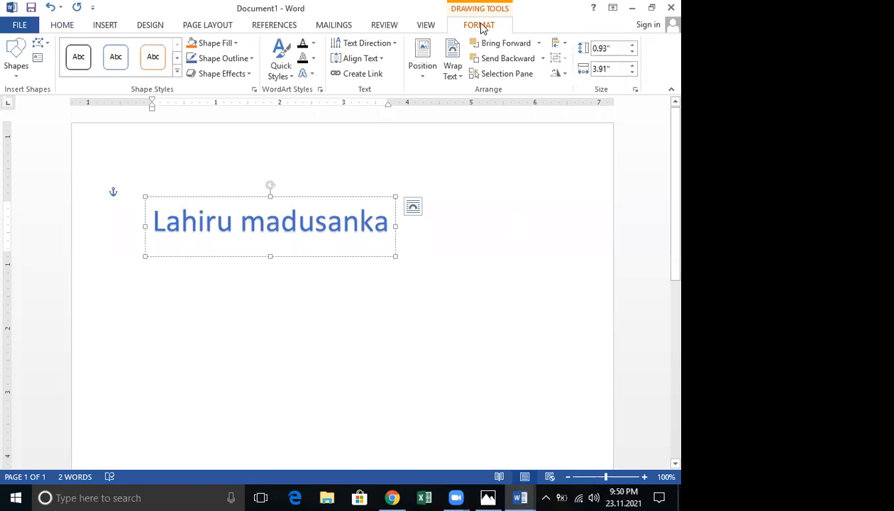
# Apply the Arch Up transform and enlarge the WordArt box to about 2.98 by 2.9 inches
pyautogui.click(309, 76)
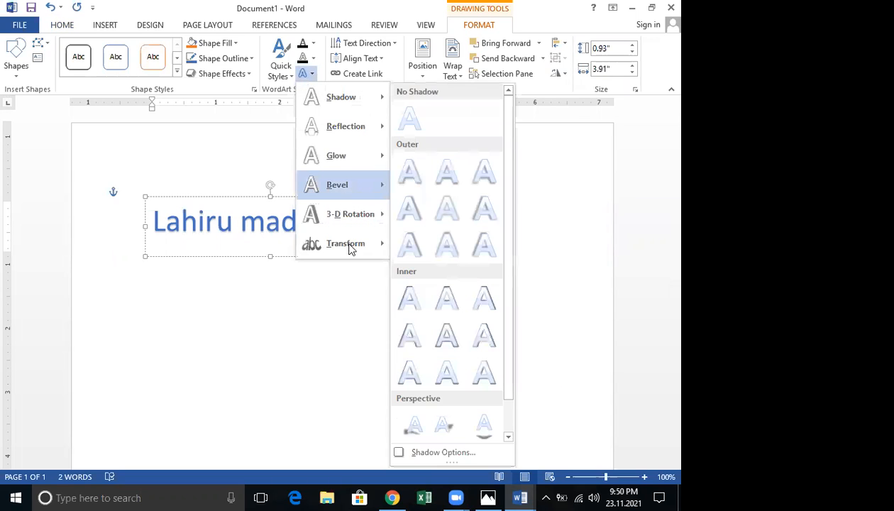
pyautogui.moveTo(349, 246)
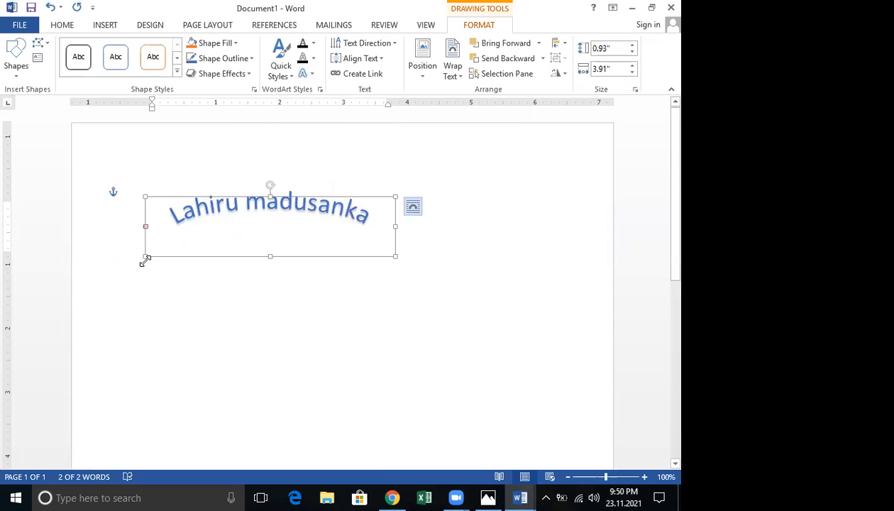
pyautogui.moveTo(165, 320); pyautogui.dragTo(210, 387)
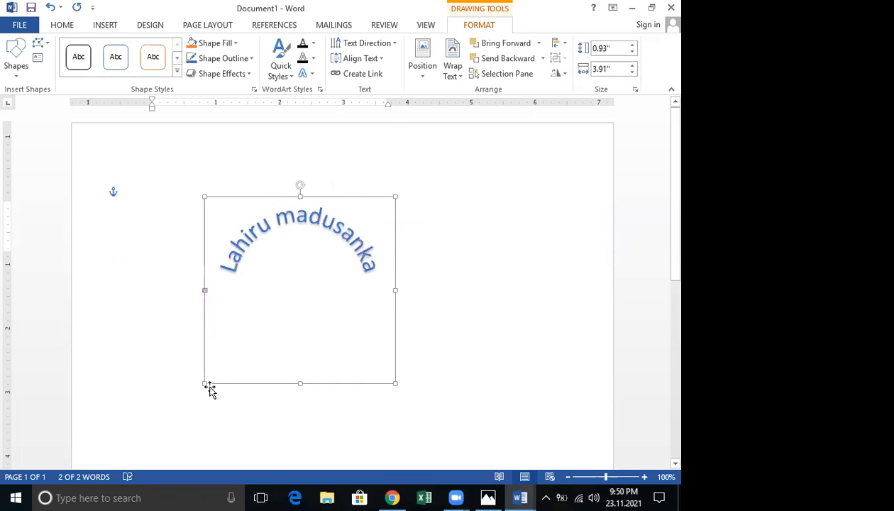
pyautogui.click(435, 329)
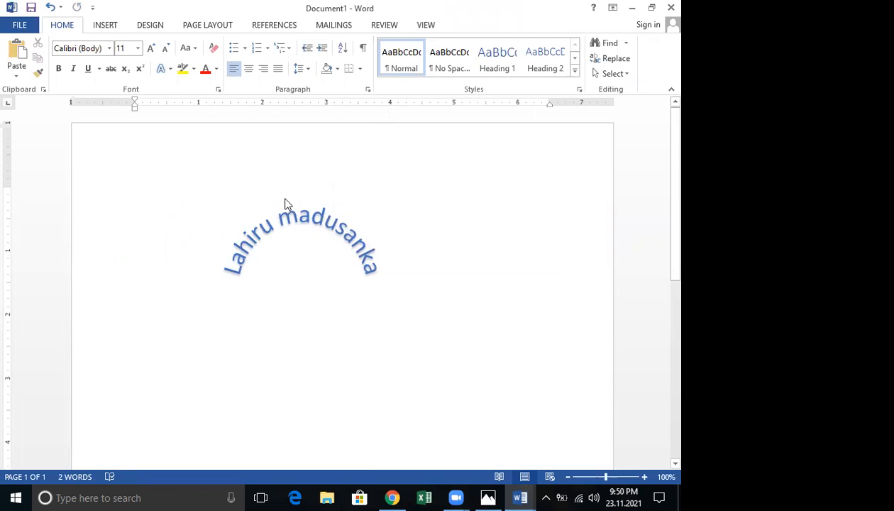
# Duplicate the arched name WordArt with Ctrl+D
pyautogui.doubleClick(285, 201)
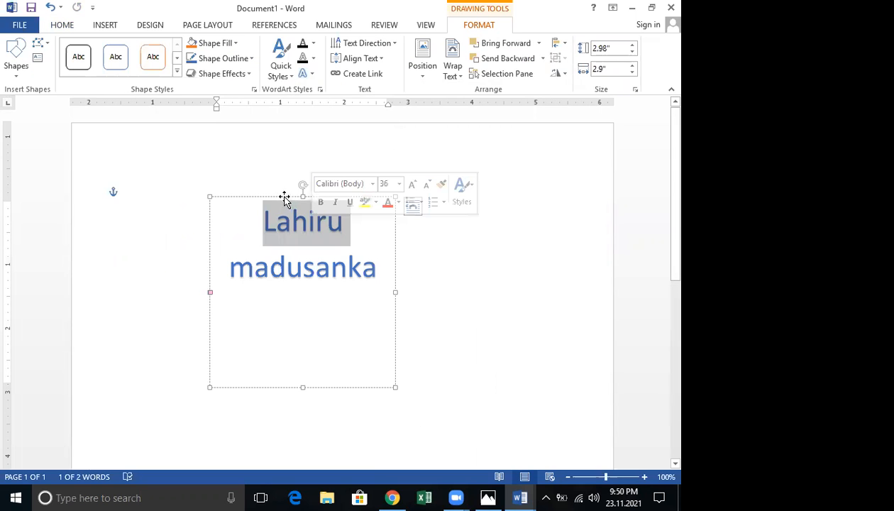
pyautogui.click(285, 197)
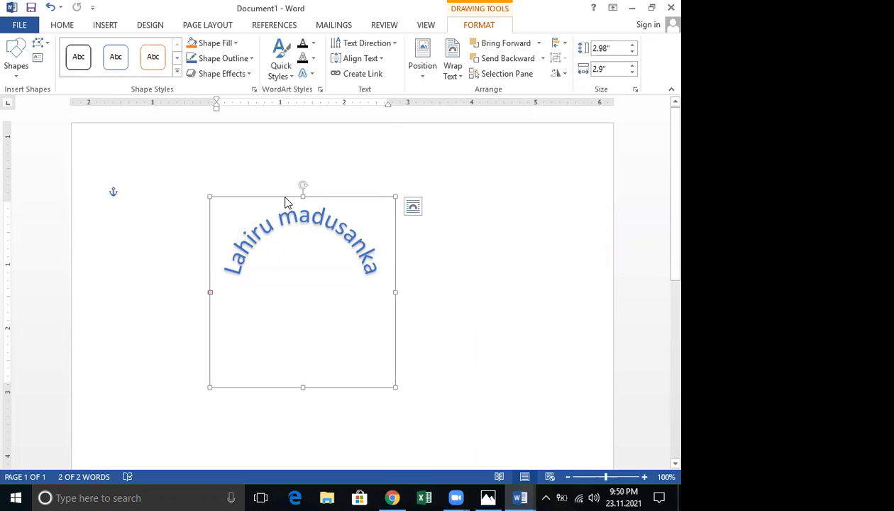
pyautogui.hotkey('ctrl', 'd')
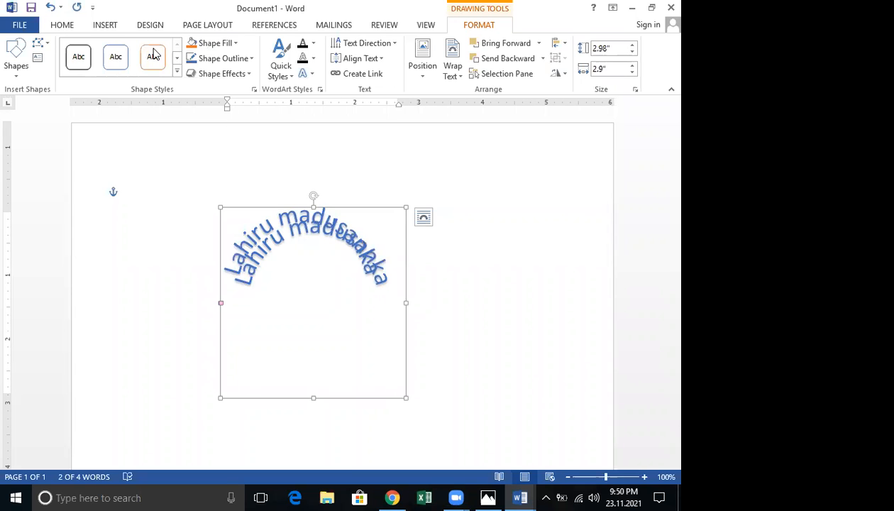
pyautogui.click(105, 26)
pyautogui.click(183, 65)
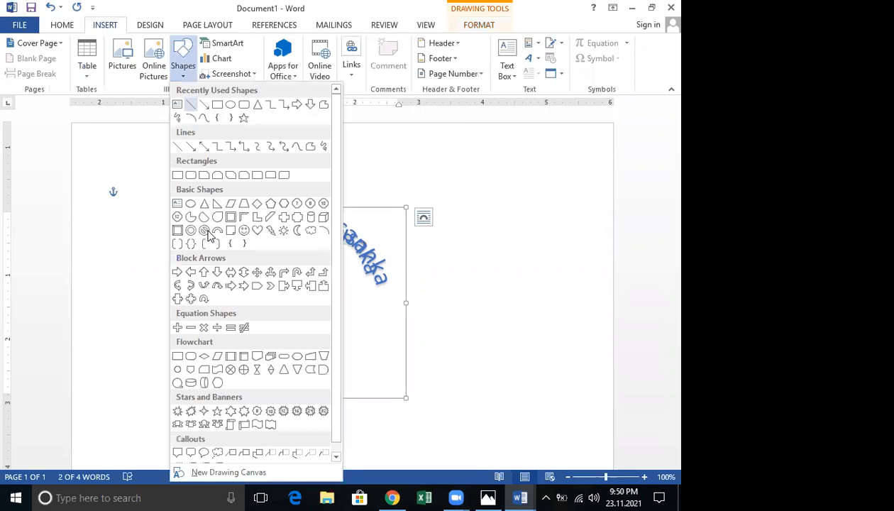
# Draw a blue No Symbol shape at the page's left and duplicate it twice
pyautogui.click(217, 243)
pyautogui.moveTo(114, 235); pyautogui.dragTo(174, 304)
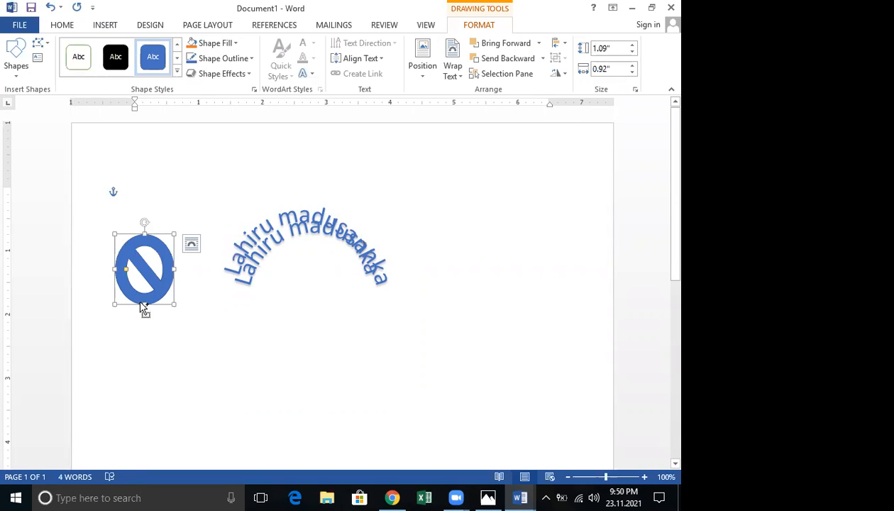
pyautogui.hotkey('ctrl', 'd')
pyautogui.hotkey('ctrl', 'd')
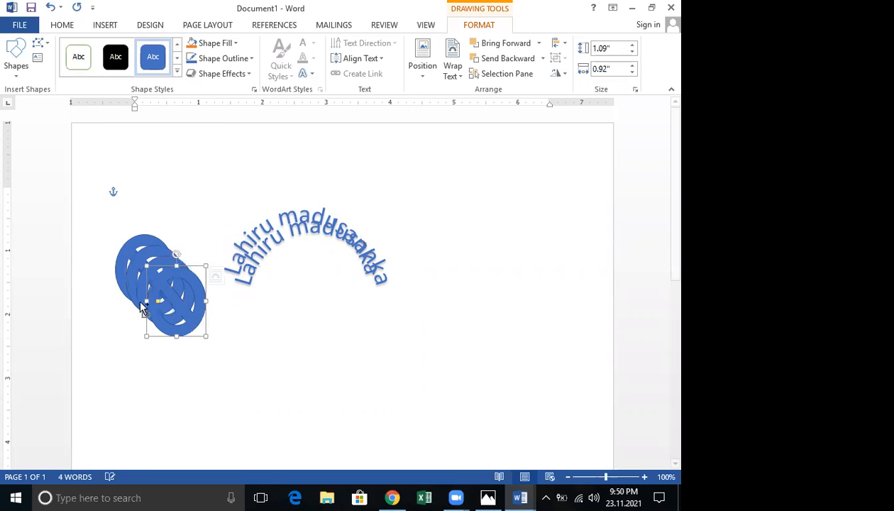
pyautogui.hotkey('ctrl', 'd')
pyautogui.hotkey('ctrl', 'd')
pyautogui.hotkey('ctrl', 'd')
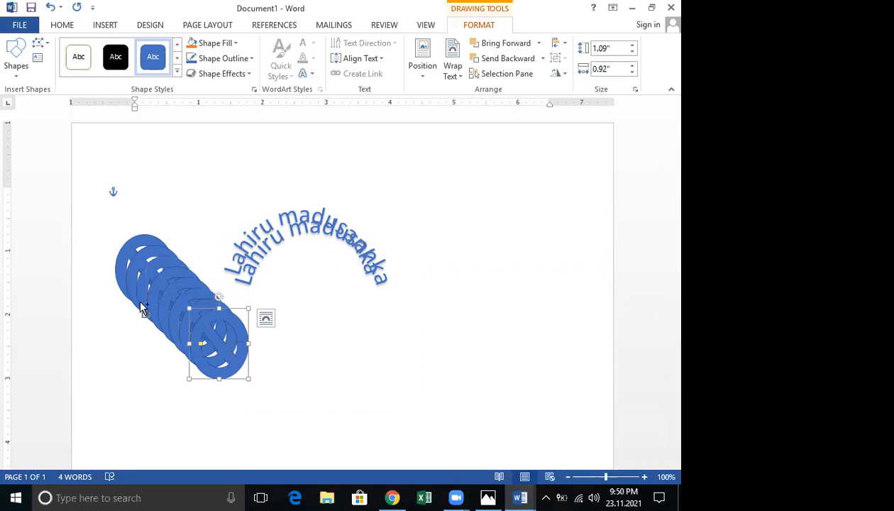
# Undo the duplicated No Symbol shapes and the extra WordArt copy
pyautogui.hotkey('ctrl', 'z')
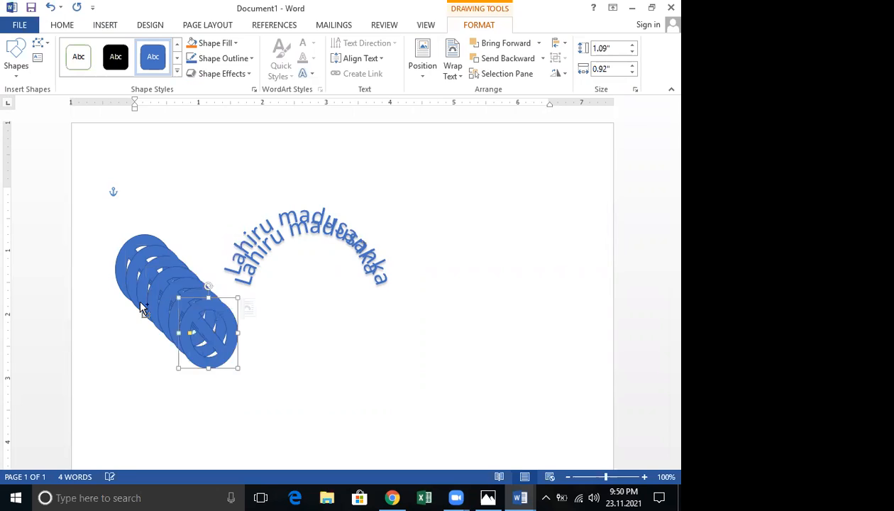
pyautogui.hotkey('ctrl', 'z')
pyautogui.hotkey('ctrl', 'z')
pyautogui.hotkey('ctrl', 'z')
pyautogui.hotkey('ctrl', 'z')
pyautogui.hotkey('ctrl', 'z')
pyautogui.hotkey('ctrl', 'z')
pyautogui.hotkey('ctrl', 'z')
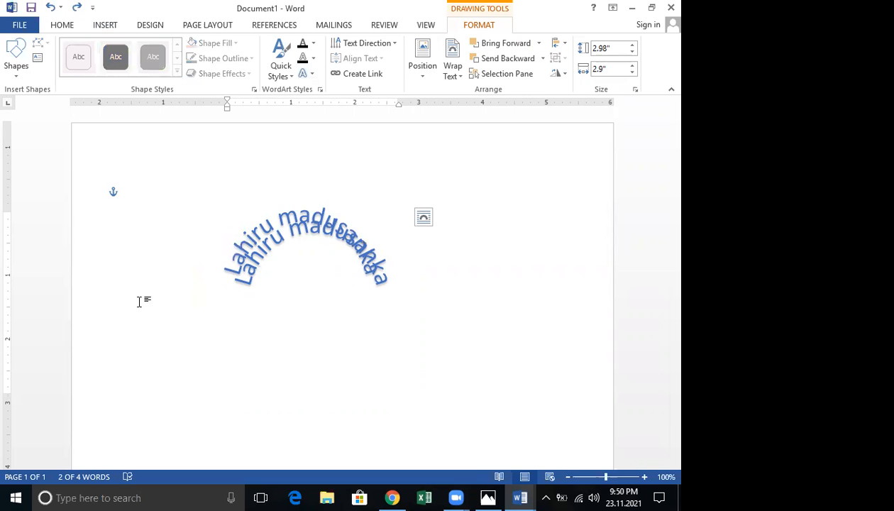
pyautogui.hotkey('ctrl', 'z')
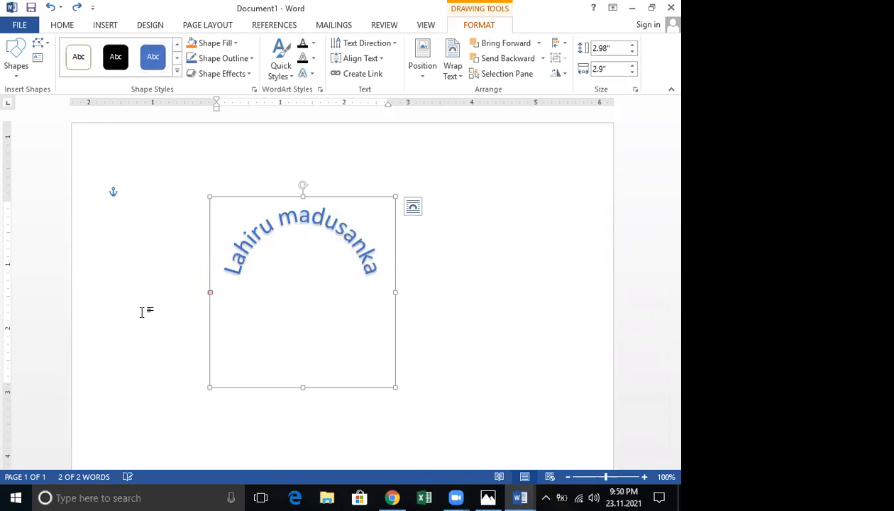
# Experiment with undoing and retyping letters in the WordArt name
pyautogui.hotkey('ctrl', 'z')
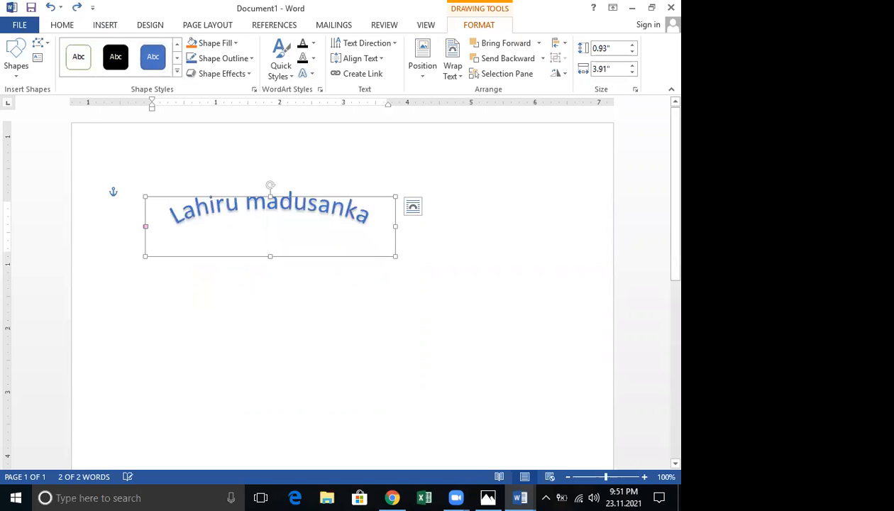
pyautogui.write('y')
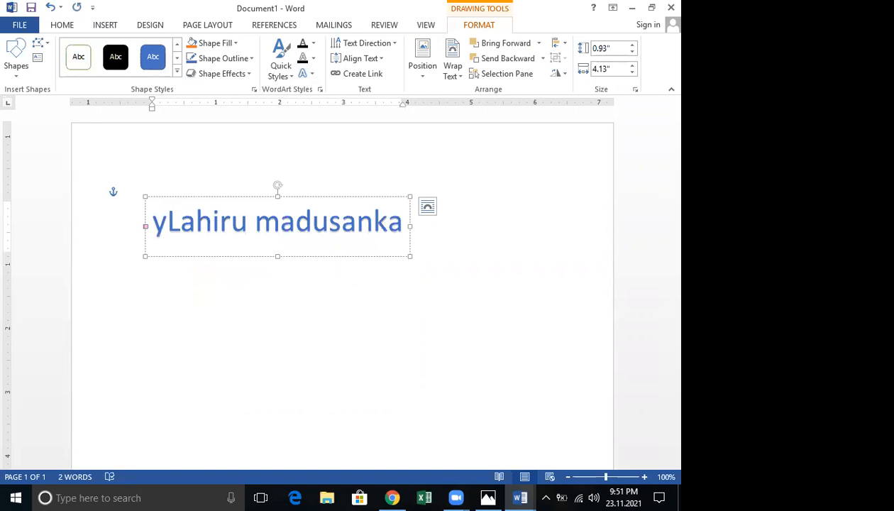
pyautogui.press('BackSpace')
pyautogui.write('y')
pyautogui.press('Escape')
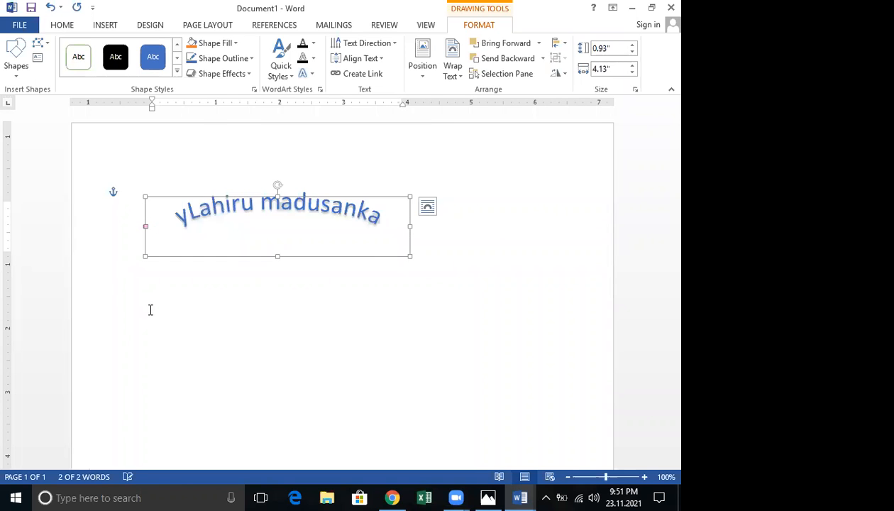
pyautogui.hotkey('ctrl', 'z')
pyautogui.press('Escape')
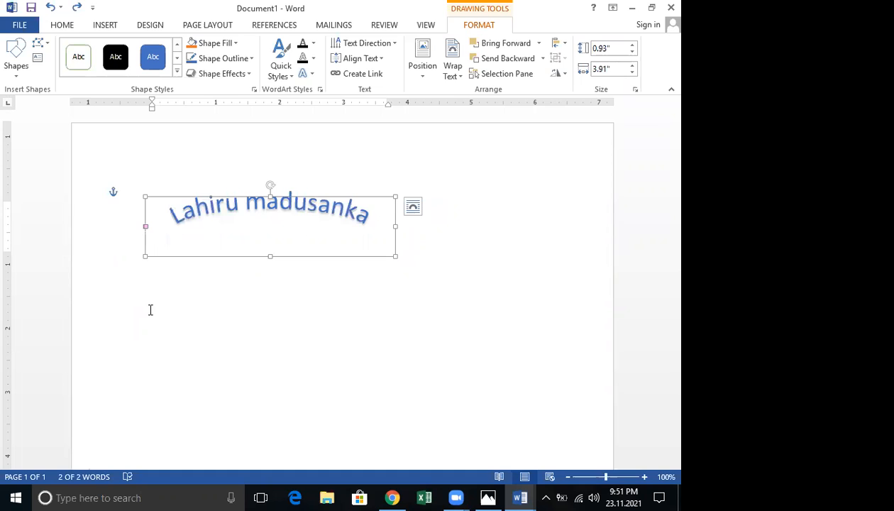
pyautogui.hotkey('ctrl', 'z')
pyautogui.press('BackSpace')
pyautogui.write('A')
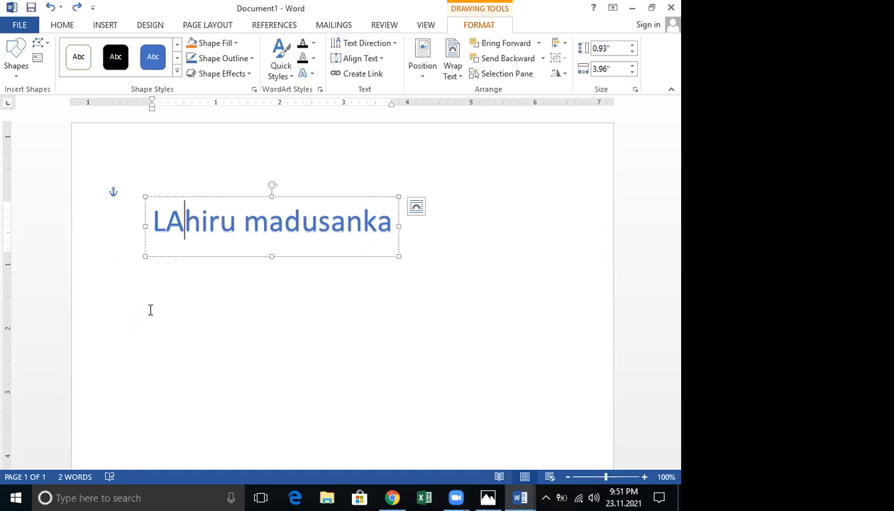
# Redo the arch reshaping to restore the 2.66 by 2.42 inch arched name, then duplicate it
pyautogui.hotkey('ctrl', 'z')
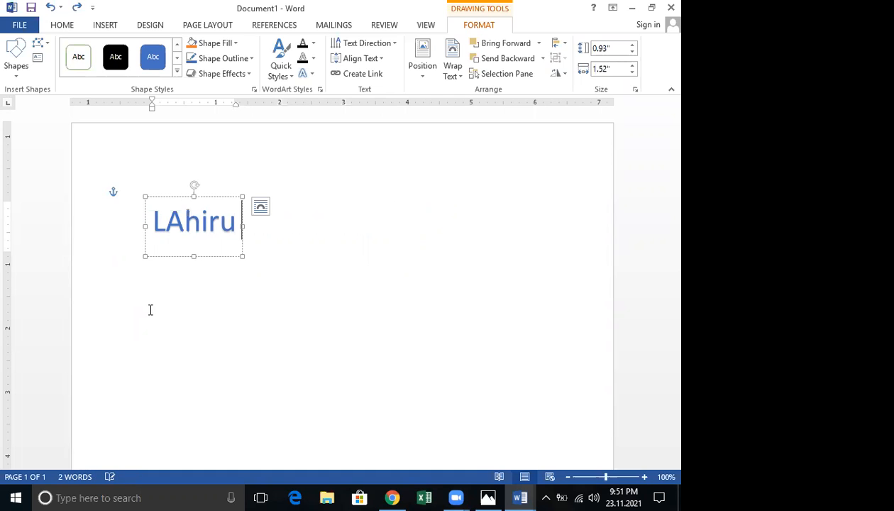
pyautogui.hotkey('ctrl', 'y')
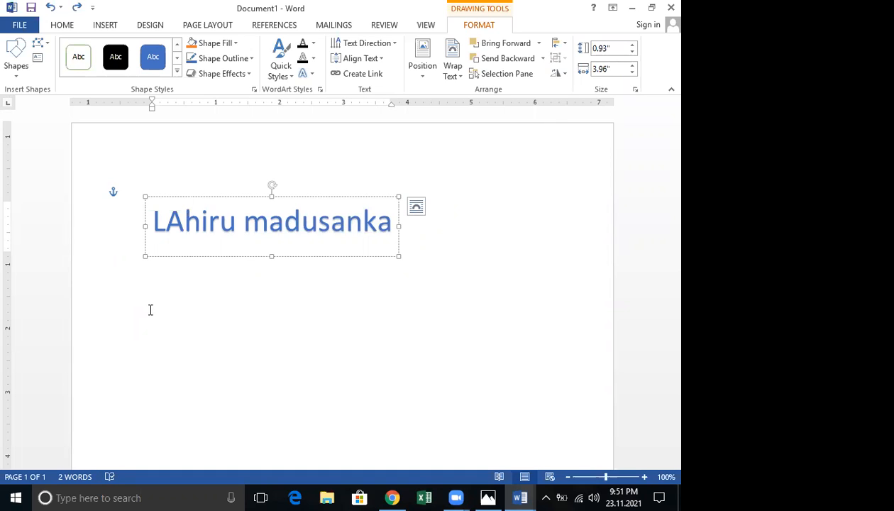
pyautogui.hotkey('ctrl', 'y')
pyautogui.hotkey('ctrl', 'y')
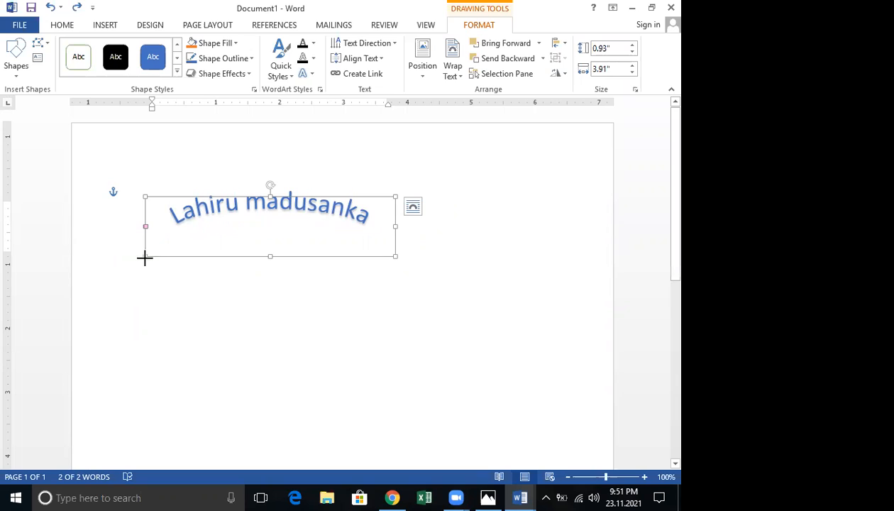
pyautogui.hotkey('ctrl', 'y')
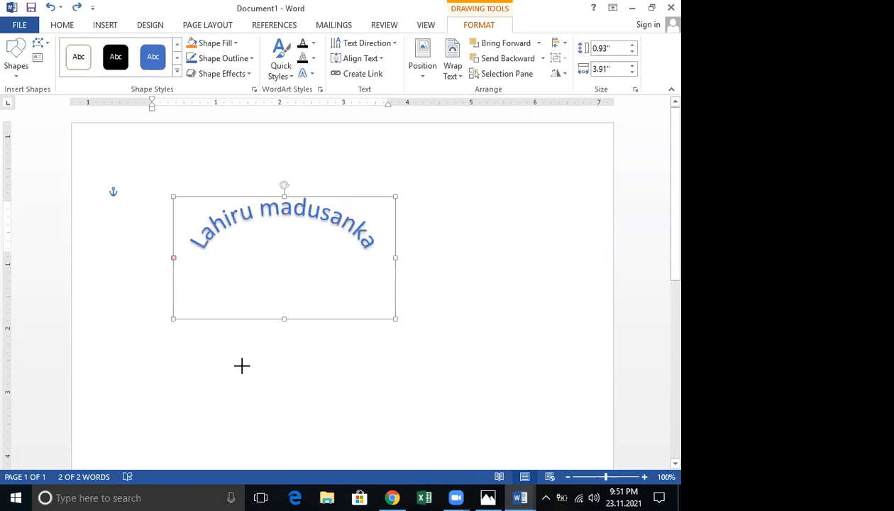
pyautogui.hotkey('ctrl', 'y')
pyautogui.hotkey('ctrl', 'y')
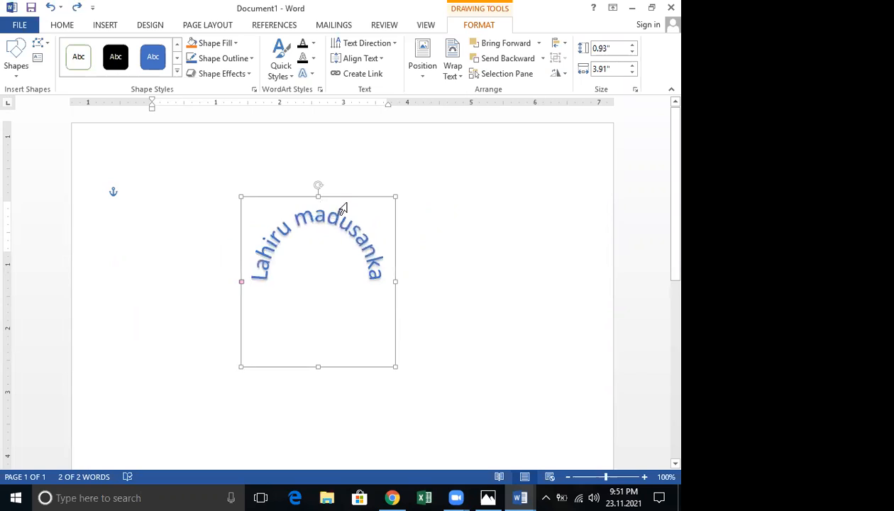
pyautogui.hotkey('ctrl', 'y')
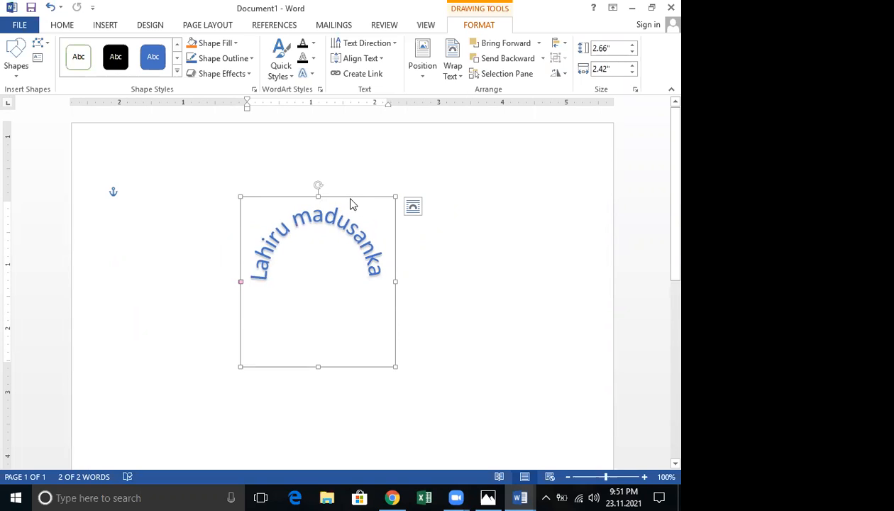
pyautogui.hotkey('ctrl', 'd')
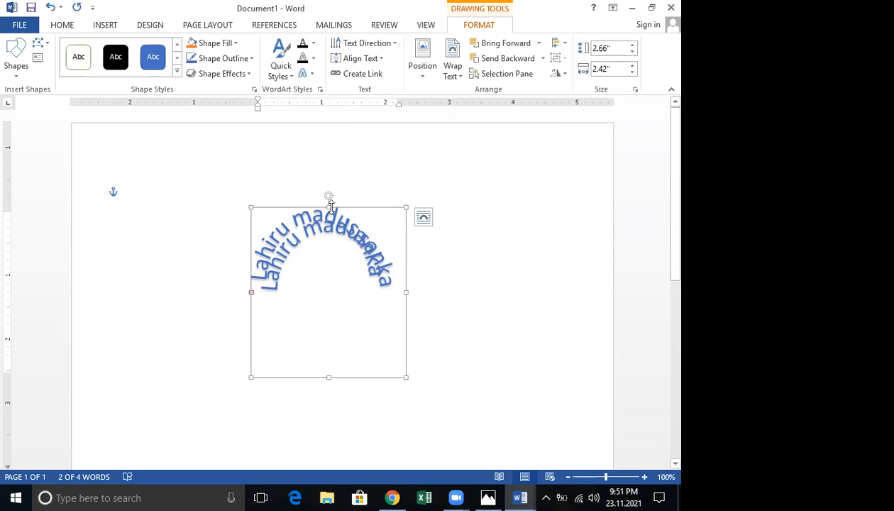
# Flip and mirror the 2.88 by 2.25 inch copy and set it under the original arch
pyautogui.moveTo(331, 206); pyautogui.dragTo(319, 375)
pyautogui.moveTo(304, 422); pyautogui.dragTo(304, 422)
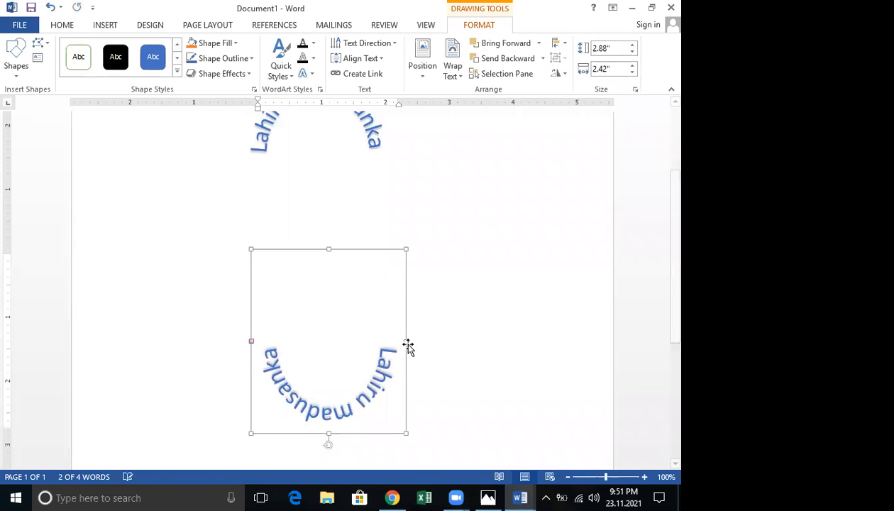
pyautogui.moveTo(149, 347); pyautogui.dragTo(108, 341)
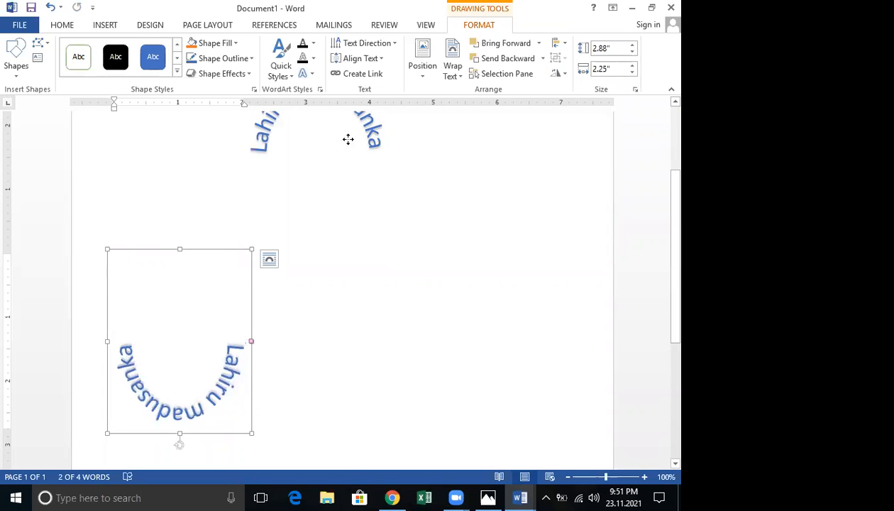
pyautogui.scroll(2, 339, 241)
pyautogui.moveTo(343, 218); pyautogui.dragTo(341, 209)
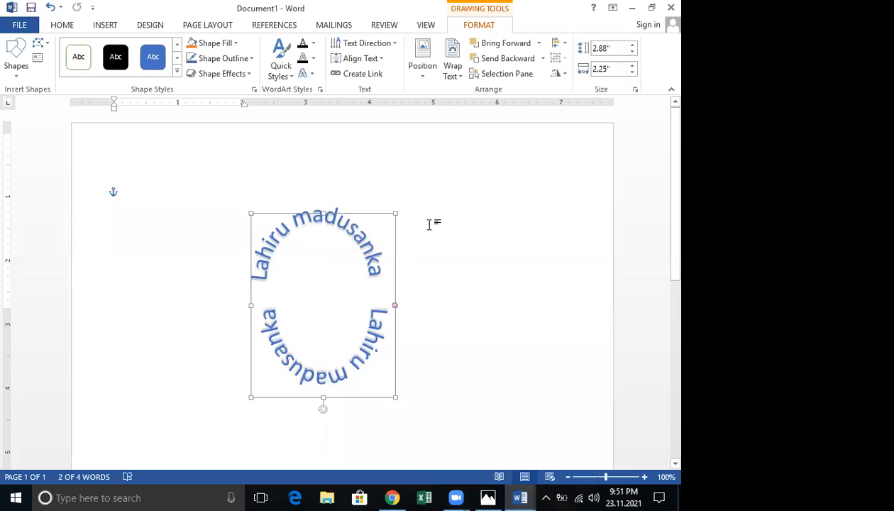
pyautogui.click(462, 233)
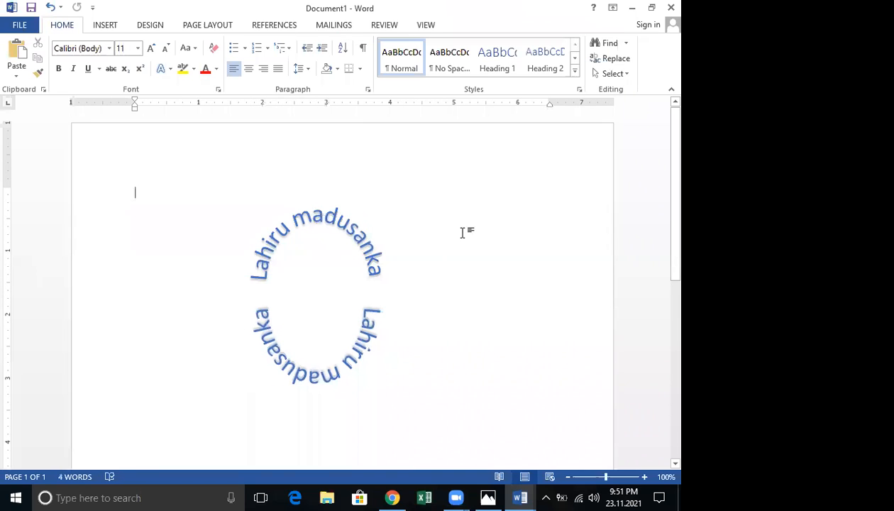
# Draw a 3.54 by 4.3 inch text box around the circular name
pyautogui.scroll(-3, 462, 232)
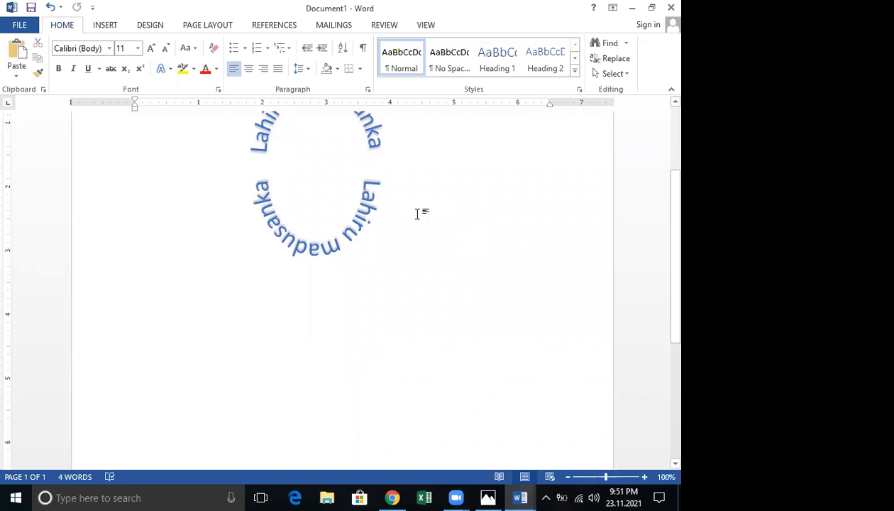
pyautogui.scroll(3, 417, 213)
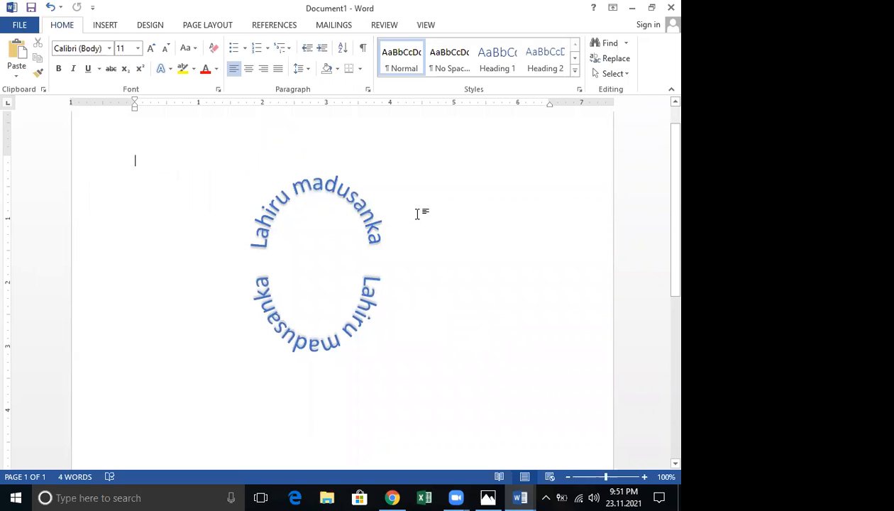
pyautogui.click(105, 27)
pyautogui.click(184, 71)
pyautogui.click(190, 104)
pyautogui.moveTo(178, 147)
pyautogui.mouseDown()
pyautogui.moveTo(315, 241)
pyautogui.moveTo(451, 373)
pyautogui.mouseUp()
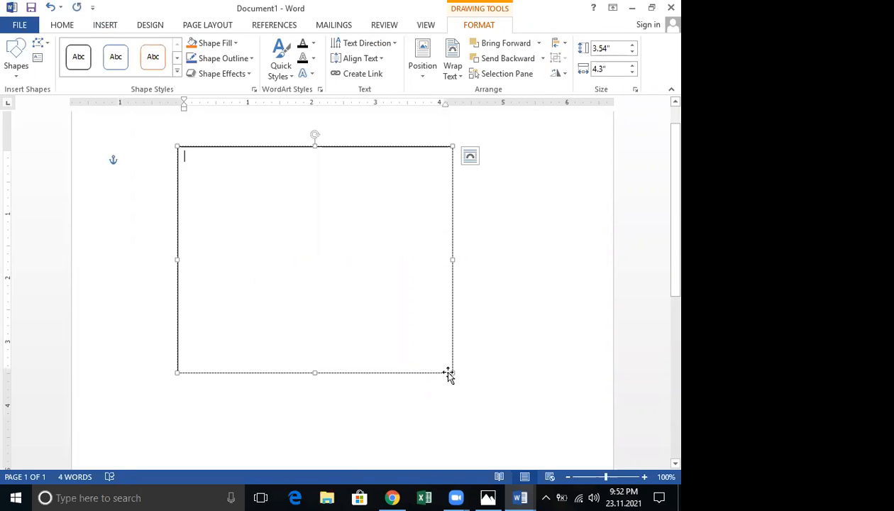
# Set the text box's wrapping to Behind Text so the name ring shows on top
pyautogui.click(459, 79)
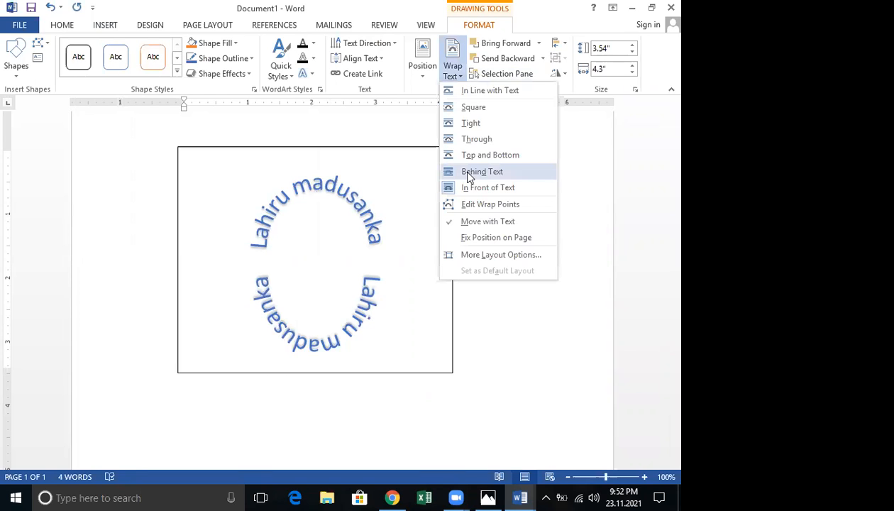
pyautogui.click(466, 171)
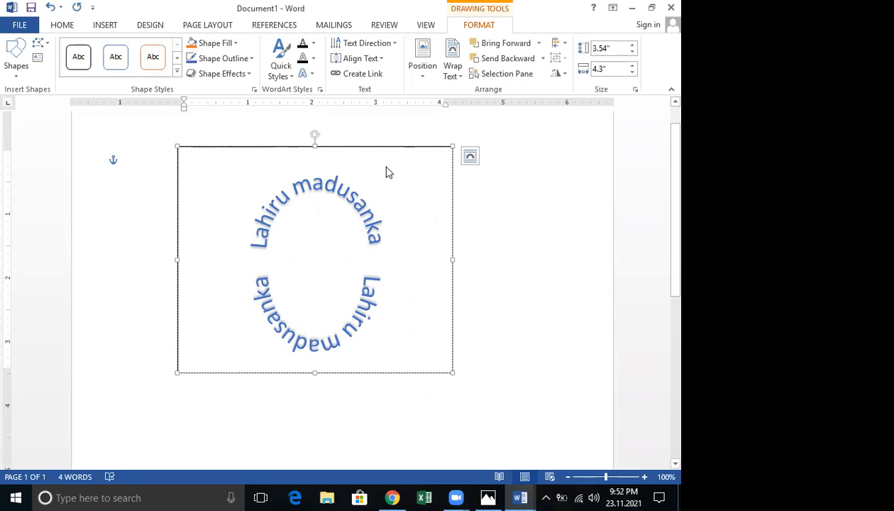
pyautogui.click(454, 76)
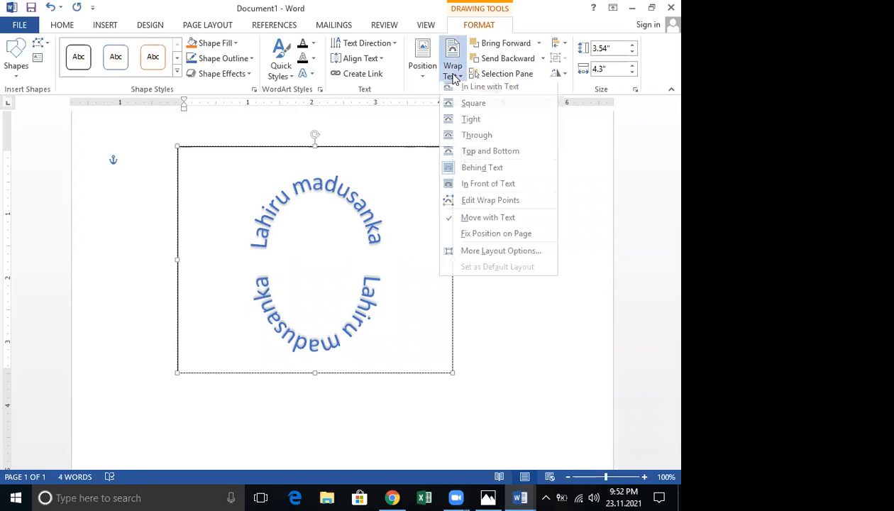
pyautogui.click(465, 171)
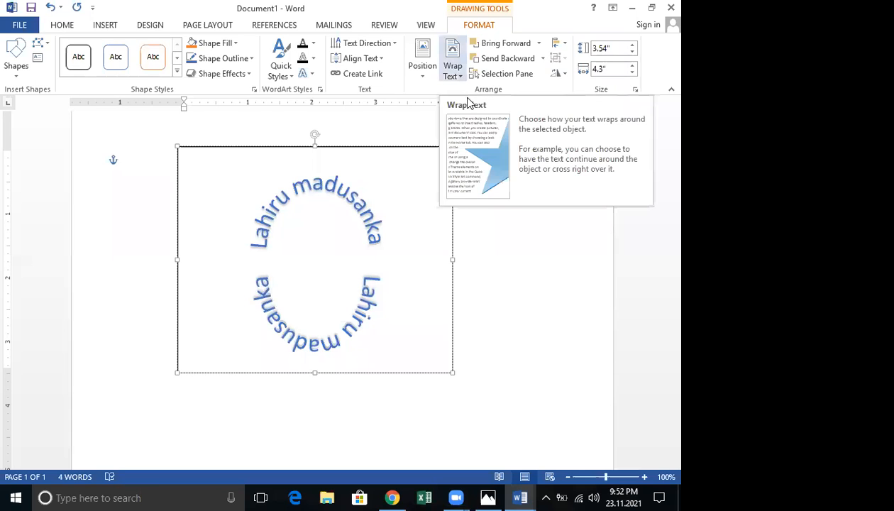
pyautogui.click(453, 67)
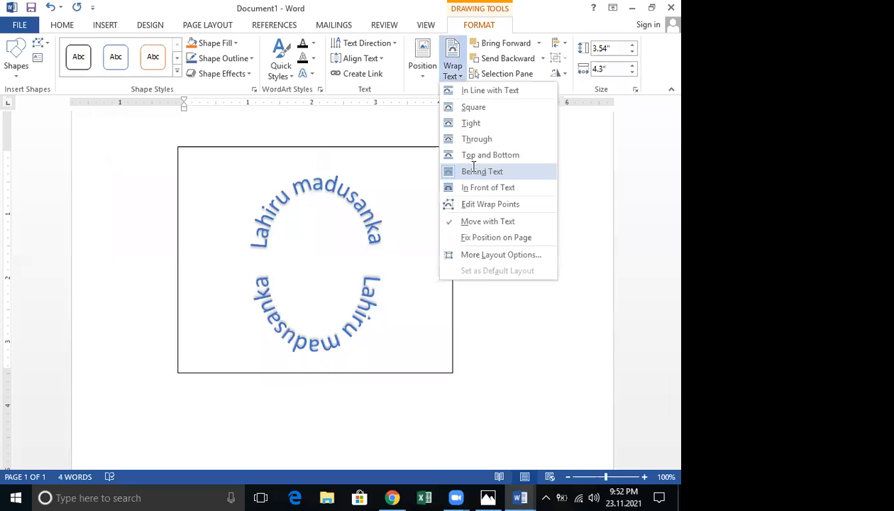
pyautogui.click(473, 169)
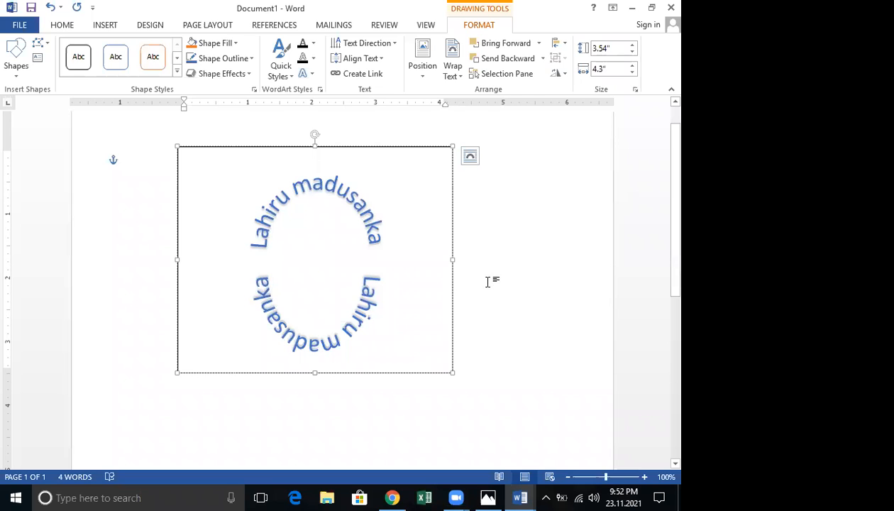
pyautogui.scroll(-5, 488, 281)
pyautogui.scroll(6, 341, 215)
pyautogui.click(340, 215)
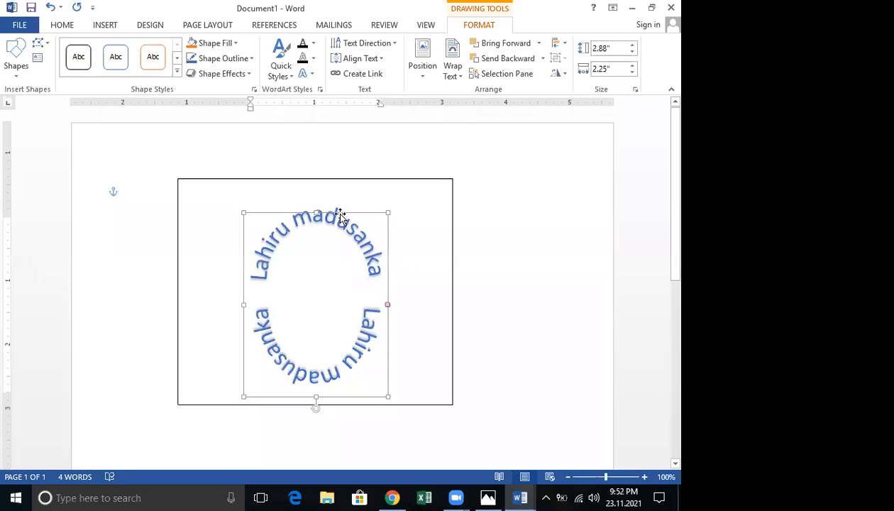
pyautogui.rightClick(339, 213)
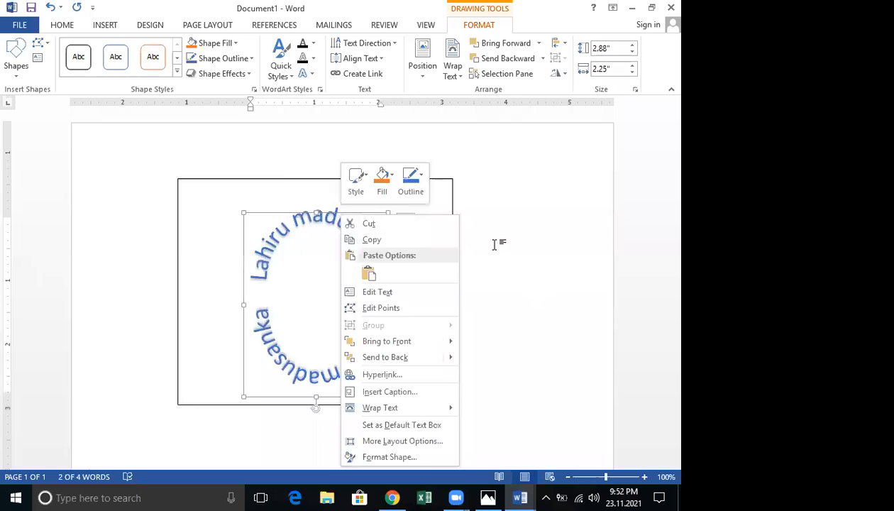
pyautogui.scroll(-5, 186, 197)
pyautogui.scroll(-2, 163, 234)
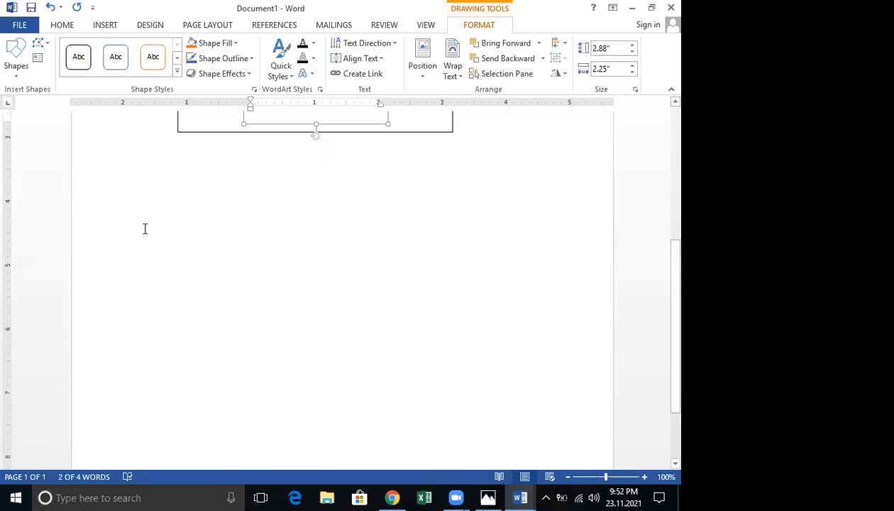
pyautogui.click(154, 362)
pyautogui.click(148, 400)
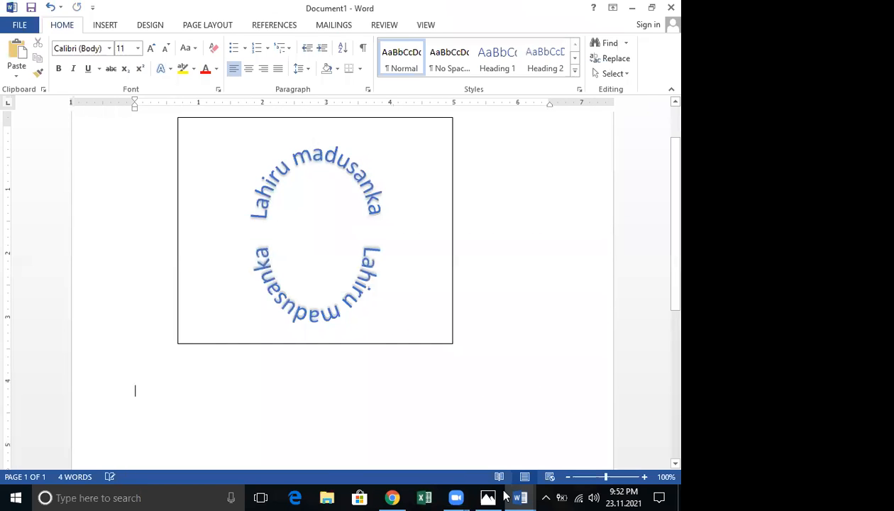
pyautogui.moveTo(520, 497)
pyautogui.click(412, 409)
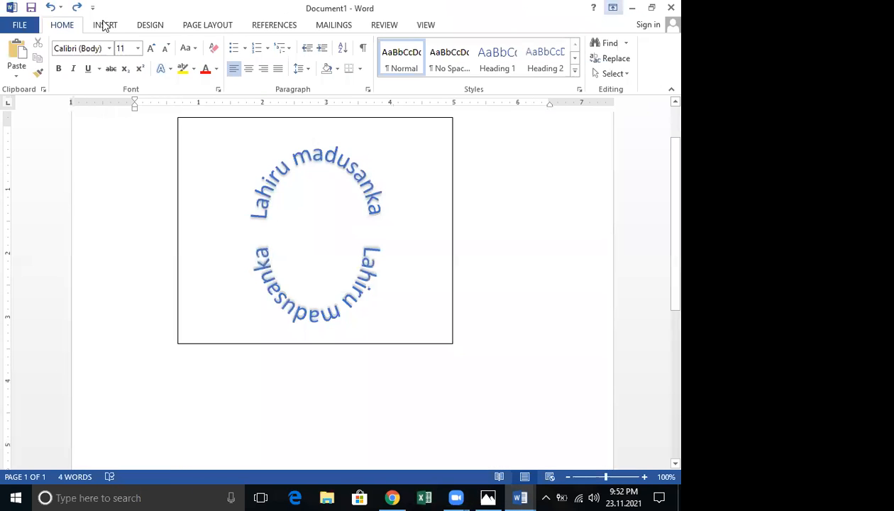
pyautogui.click(105, 25)
pyautogui.click(182, 65)
# Draw a narrow text box at the left, rotate its text 90° and type 'vvbbbbbbbbbbbbbbbbbbbbbb'
pyautogui.click(179, 105)
pyautogui.moveTo(96, 361)
pyautogui.mouseDown()
pyautogui.moveTo(114, 385)
pyautogui.moveTo(115, 417)
pyautogui.moveTo(125, 363)
pyautogui.mouseUp()
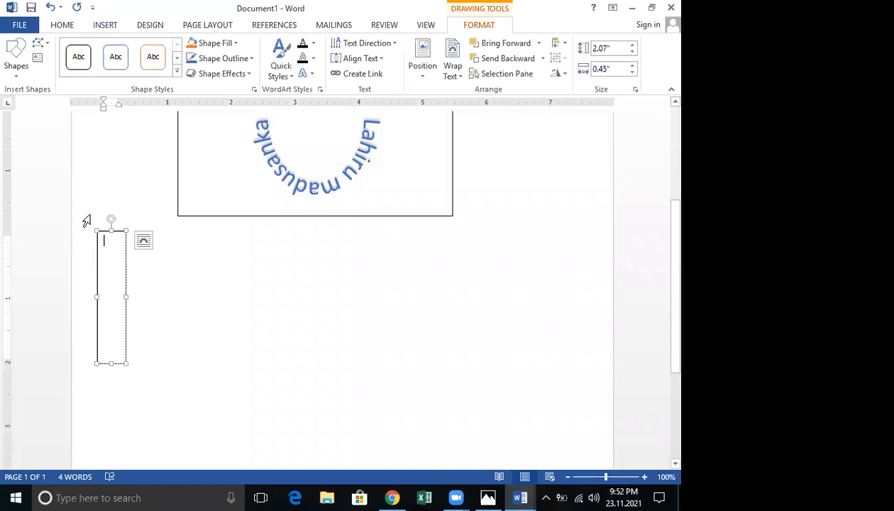
pyautogui.click(388, 46)
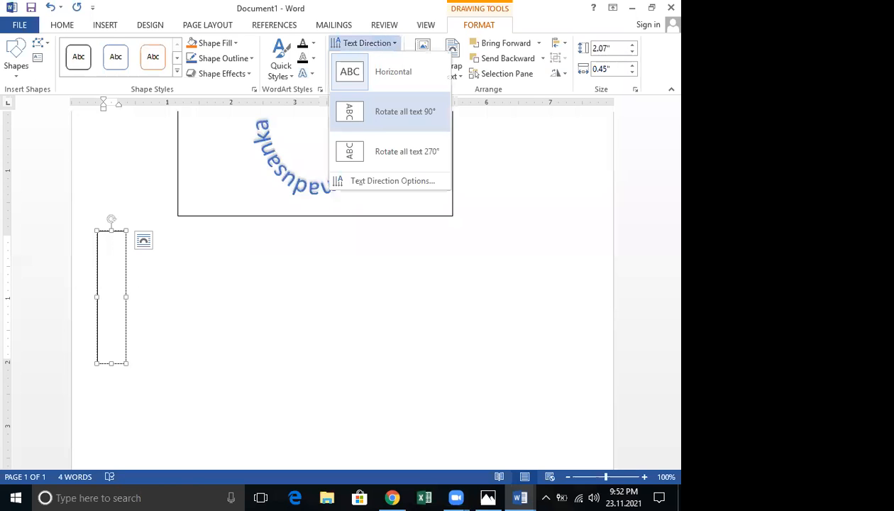
pyautogui.click(391, 112)
pyautogui.write('vvb')
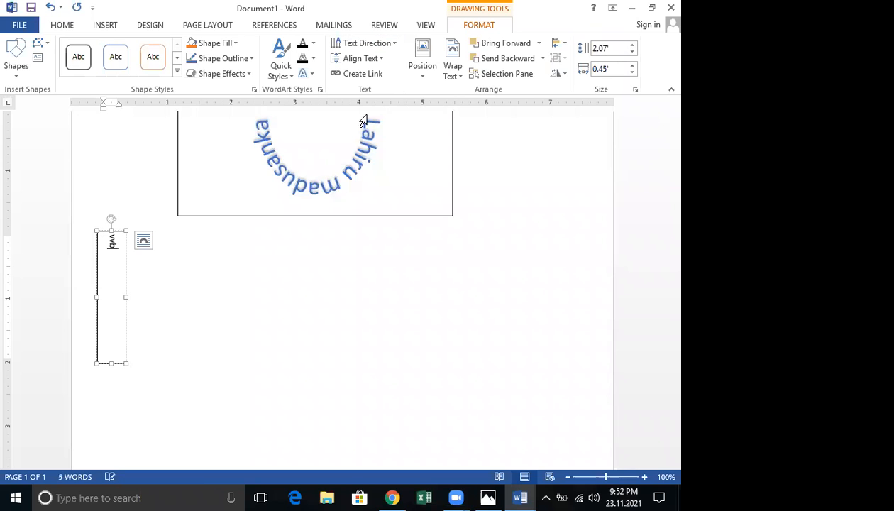
pyautogui.write('bbbbbbbbbbbbbbbbbbbbb')
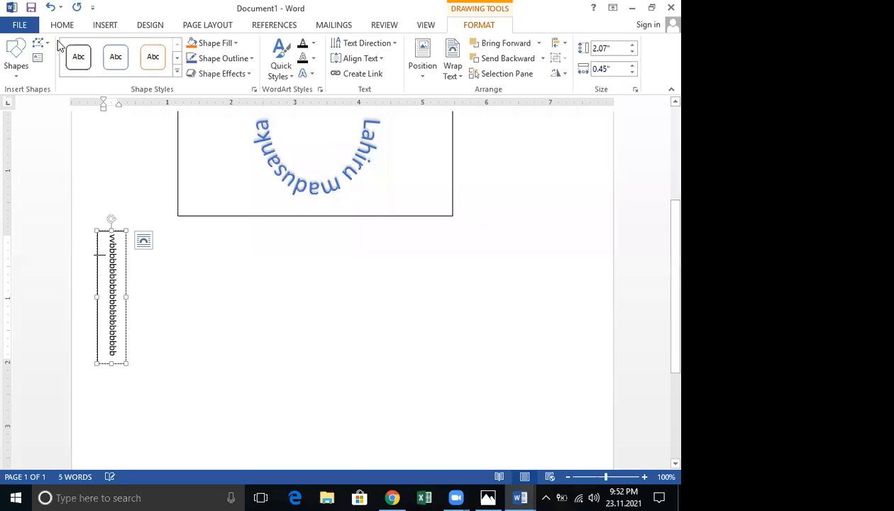
pyautogui.click(111, 27)
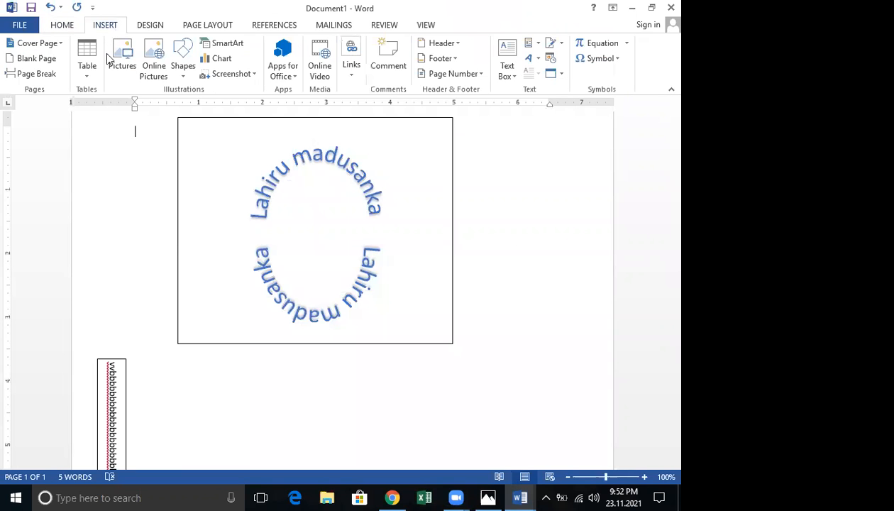
pyautogui.click(184, 69)
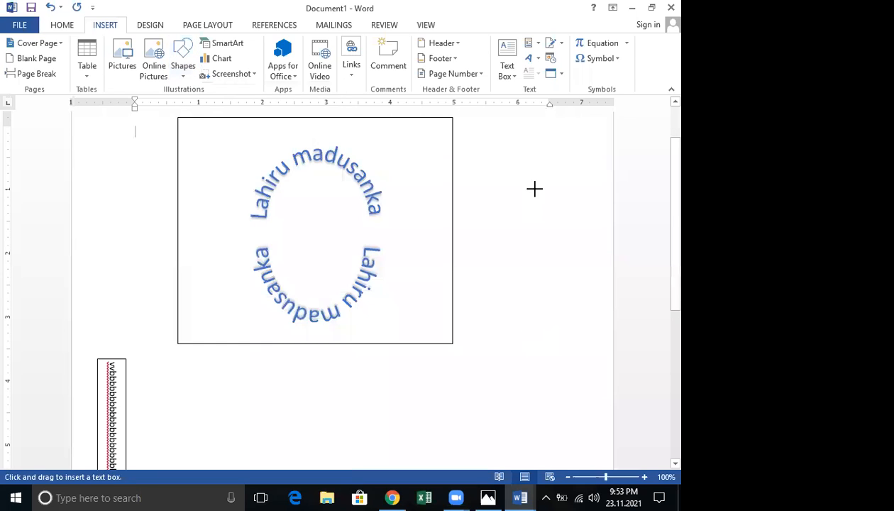
# Draw a tall text box at the right, rotate its text 90°, type sample 'hjjj…' text, then return to the body
pyautogui.scroll(-5, 533, 187)
pyautogui.moveTo(576, 286); pyautogui.dragTo(585, 326)
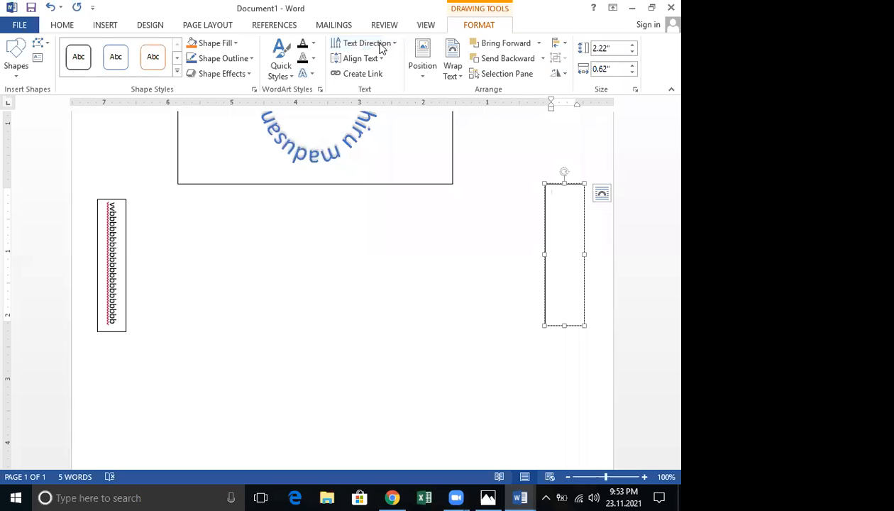
pyautogui.click(380, 46)
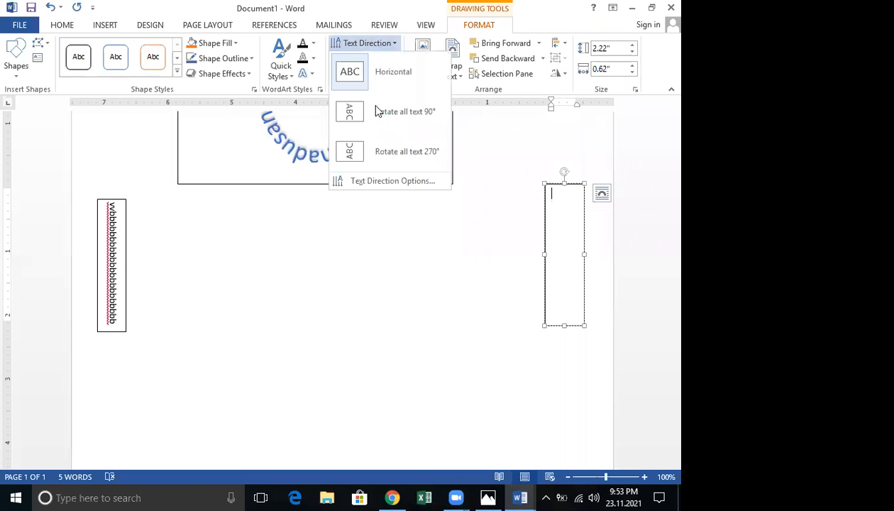
pyautogui.click(376, 110)
pyautogui.write('hj')
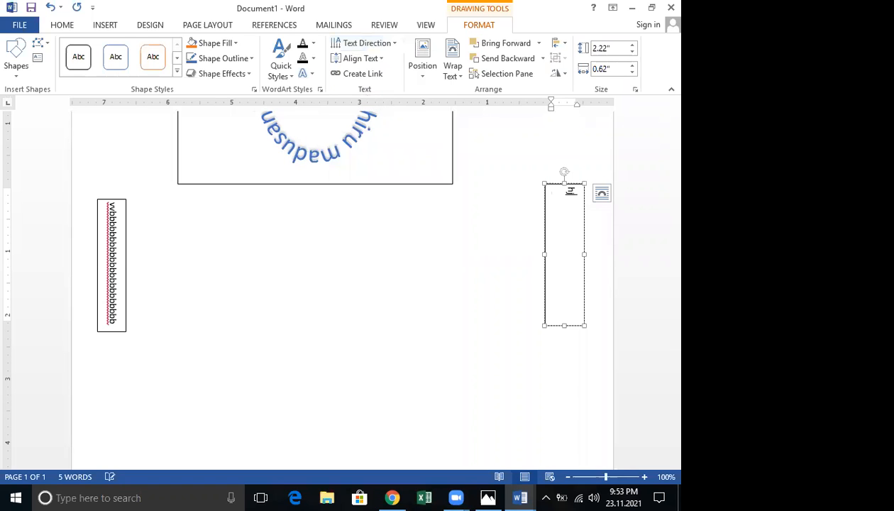
pyautogui.write('jjjjjjjjjjjjjjjjjjjjjjjjjjjjjjjjjjjjjjjjjjjjjjjjjjjjj')
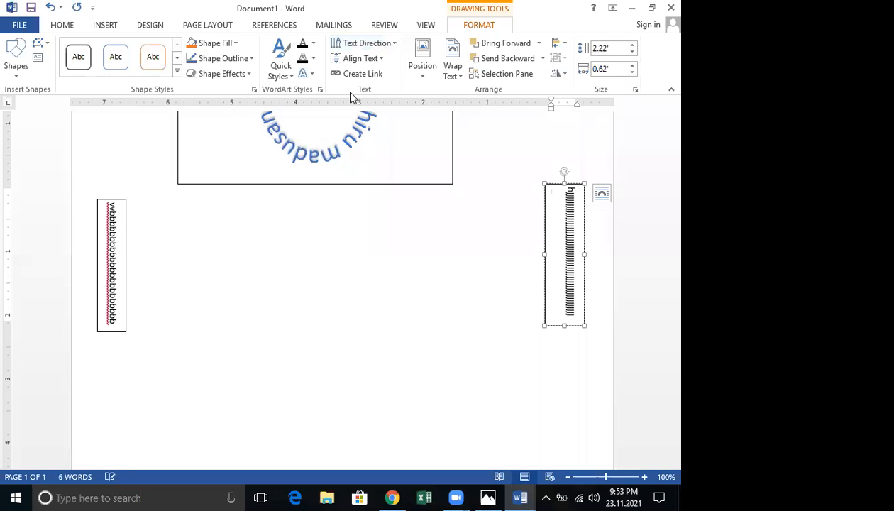
pyautogui.click(236, 378)
pyautogui.click(204, 307)
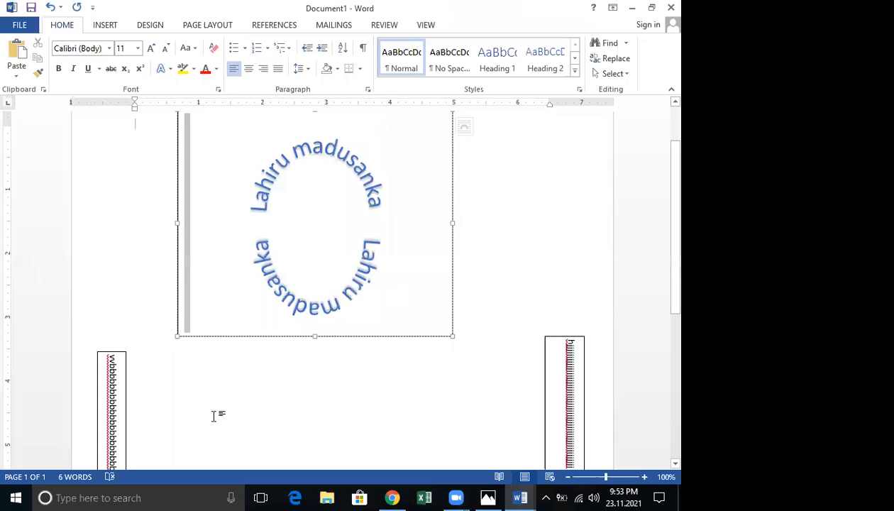
pyautogui.doubleClick(213, 416)
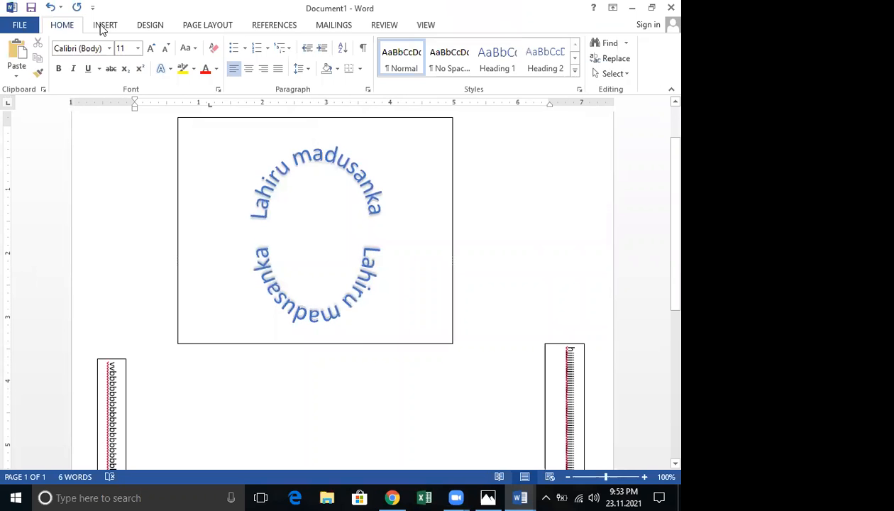
# Insert a two-column table from the table grid and place the cursor on the page below it
pyautogui.click(86, 70)
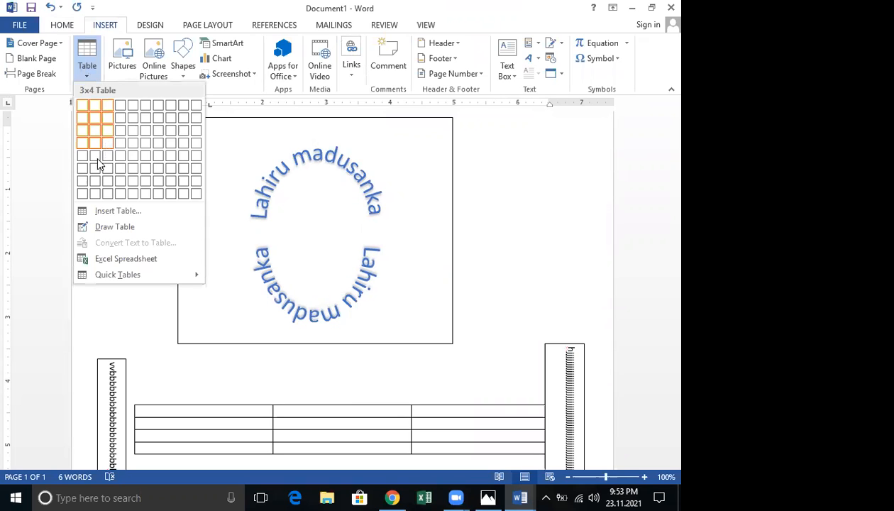
pyautogui.click(157, 164)
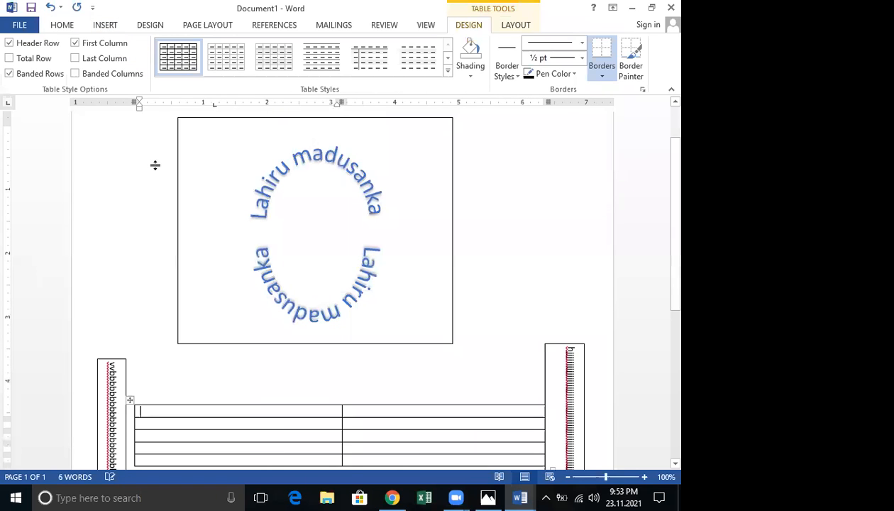
pyautogui.scroll(-5, 146, 146)
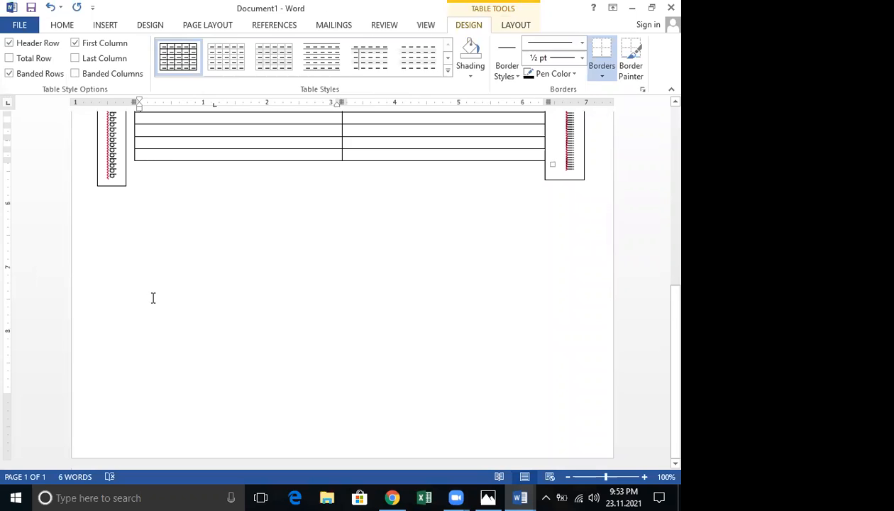
pyautogui.click(152, 297)
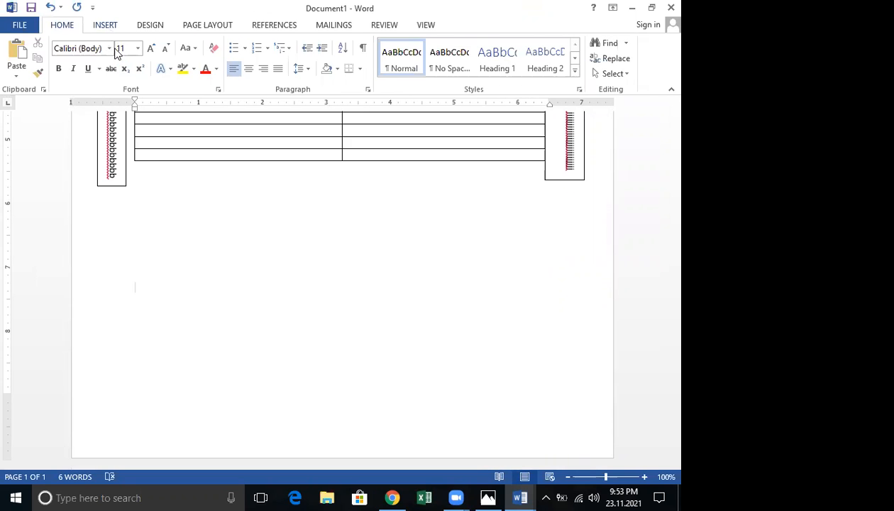
pyautogui.scroll(-1, 117, 55)
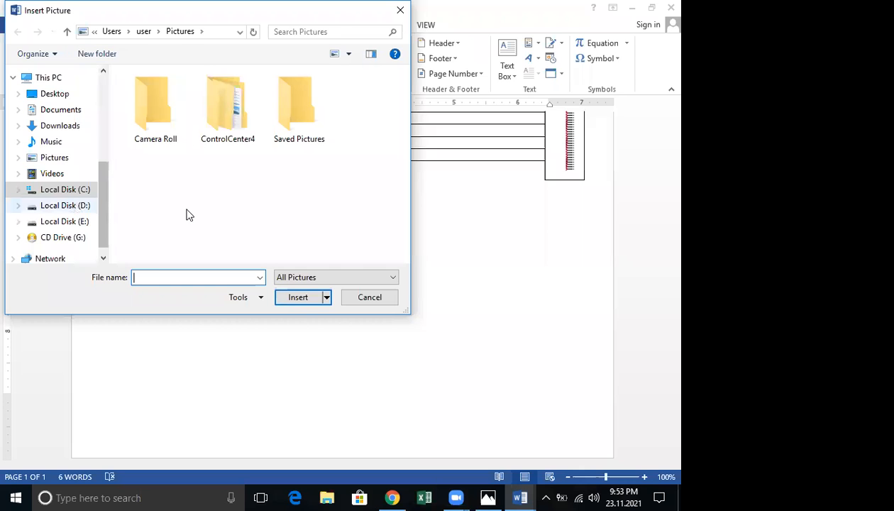
# Insert clip art '4 (4)' from D:\Clip Arts and set its wrapping to In Front of Text
pyautogui.doubleClick(298, 198)
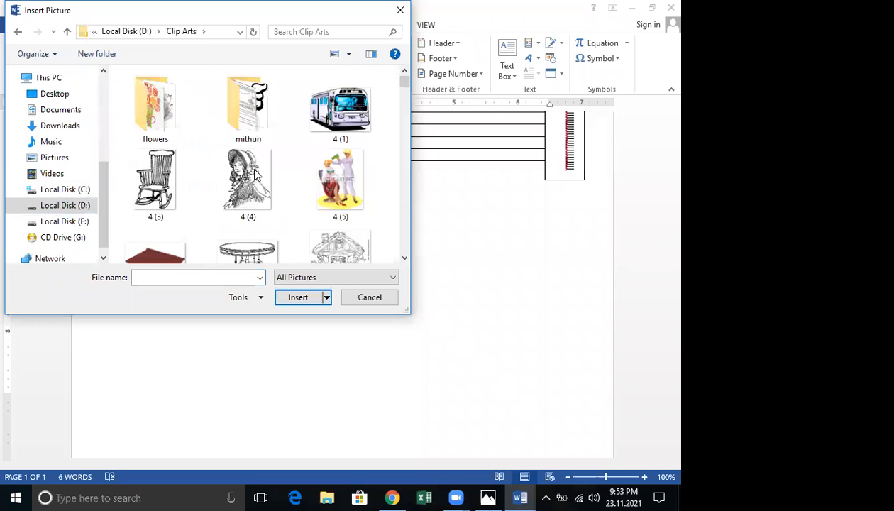
pyautogui.click(295, 295)
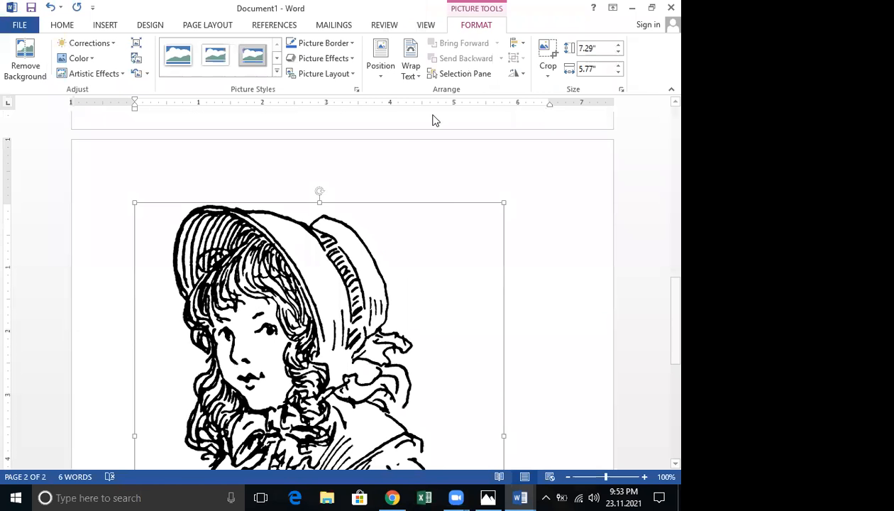
pyautogui.click(411, 67)
pyautogui.click(435, 186)
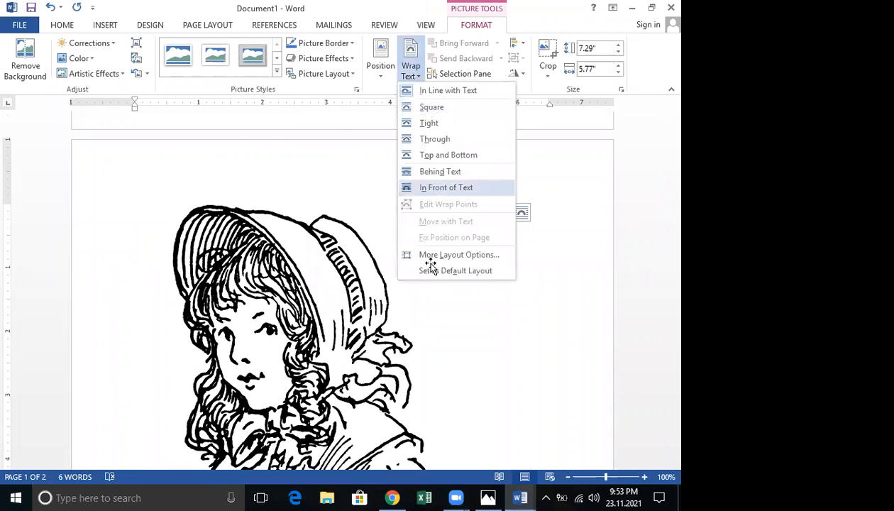
# Shrink the girl picture to 2 by 1.58 inches, place it left below the table, and copy it right
pyautogui.scroll(3, 499, 190)
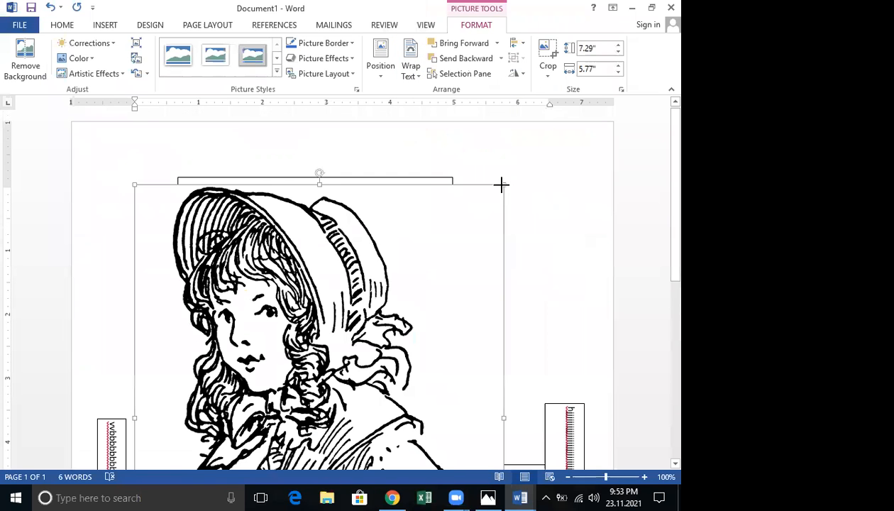
pyautogui.moveTo(500, 185); pyautogui.dragTo(389, 330)
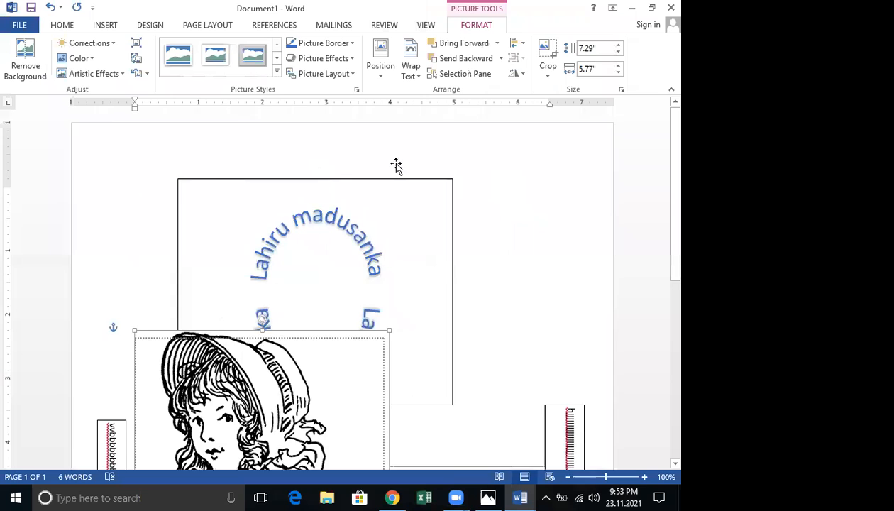
pyautogui.scroll(-5, 395, 164)
pyautogui.moveTo(211, 164); pyautogui.dragTo(221, 366)
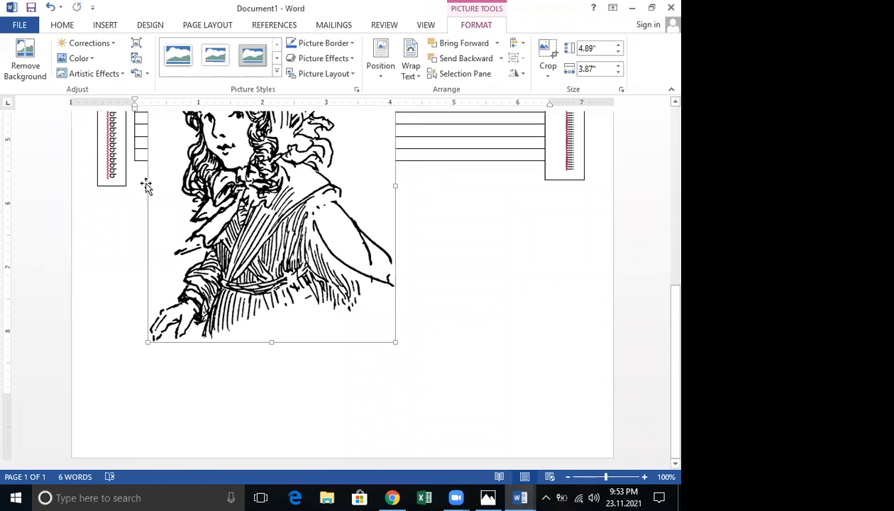
pyautogui.moveTo(144, 178); pyautogui.dragTo(293, 361)
pyautogui.moveTo(342, 391); pyautogui.dragTo(202, 282)
pyautogui.moveTo(505, 295); pyautogui.dragTo(545, 291)
pyautogui.click(262, 260)
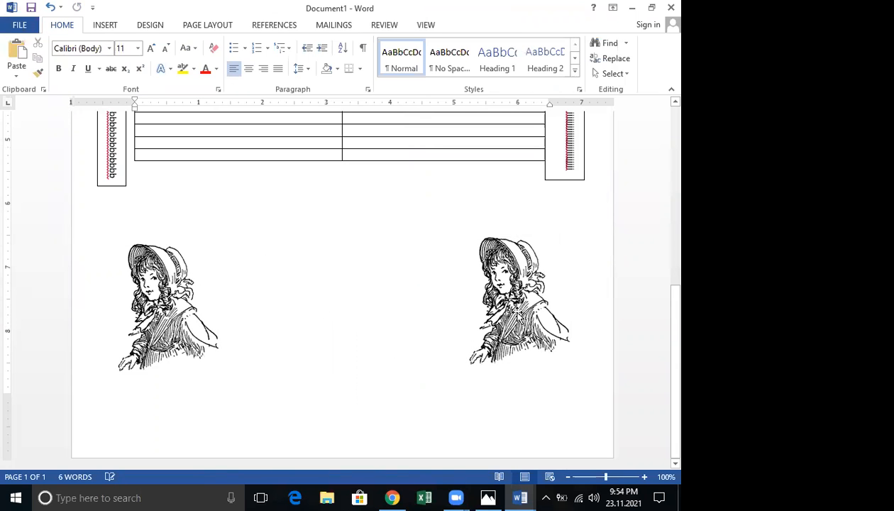
# Reposition and resize the right-hand girl picture, then deselect it
pyautogui.click(517, 314)
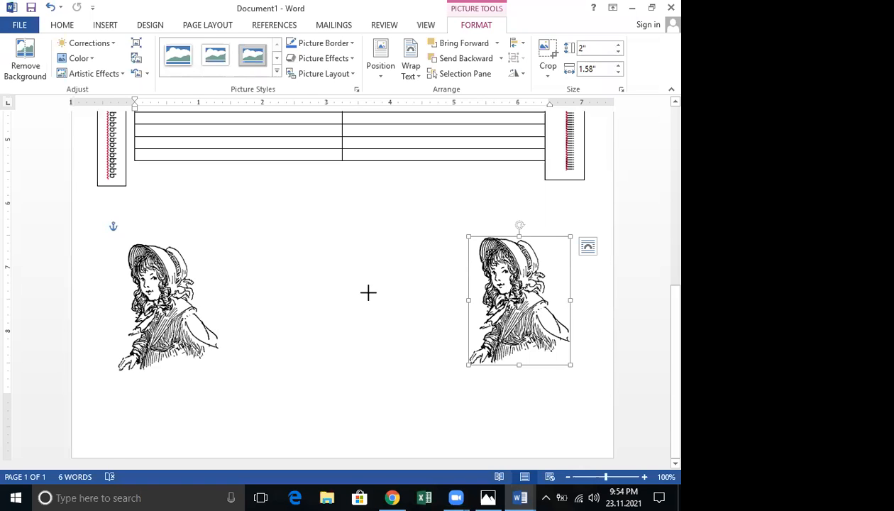
pyautogui.moveTo(367, 291); pyautogui.dragTo(369, 292)
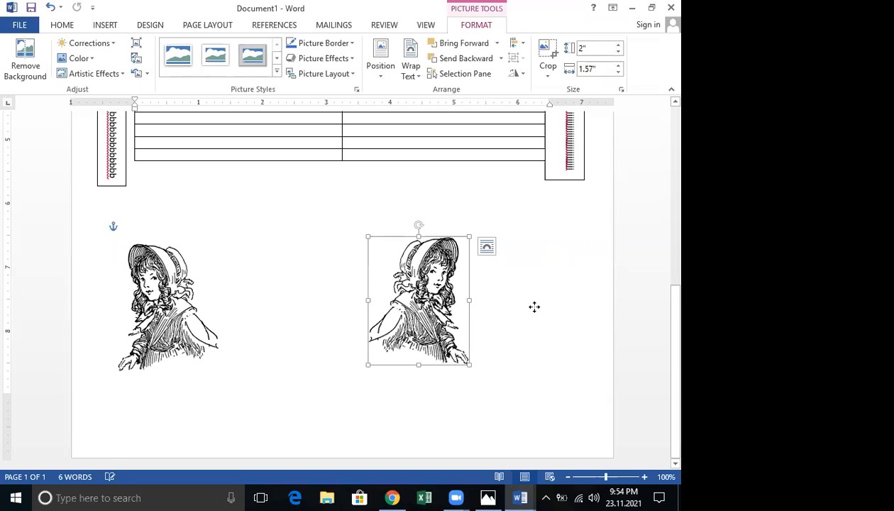
pyautogui.moveTo(434, 306); pyautogui.dragTo(534, 307)
pyautogui.moveTo(468, 300); pyautogui.dragTo(444, 300)
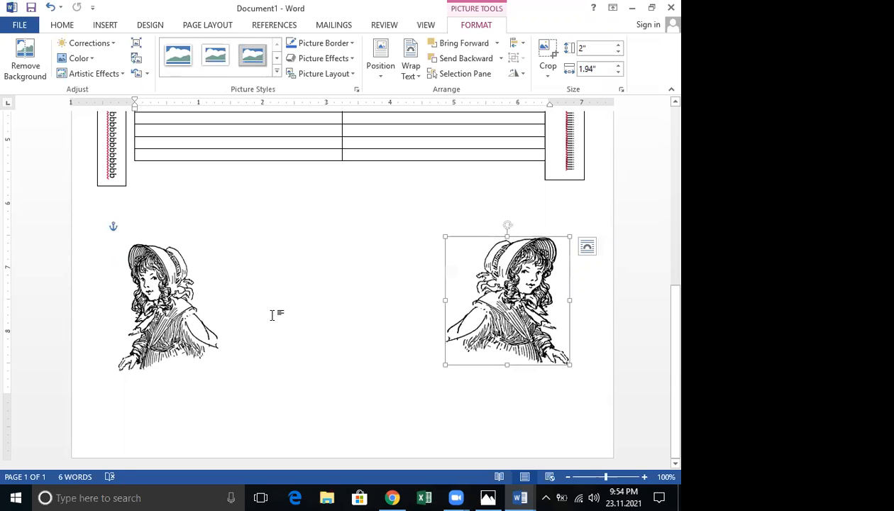
pyautogui.press('Tab')
pyautogui.click(281, 324)
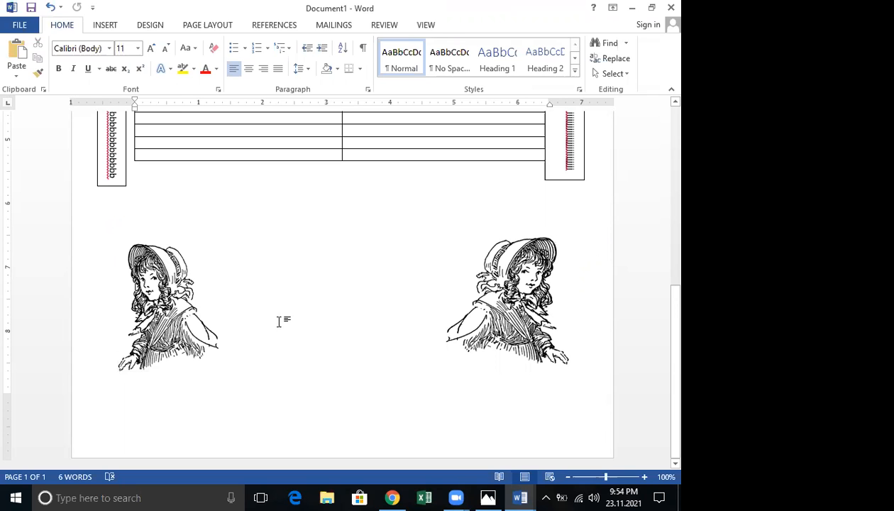
# Copy the left girl into the centre, flip it, fine-tune its position, and undo an accidental extra copy
pyautogui.click(131, 308)
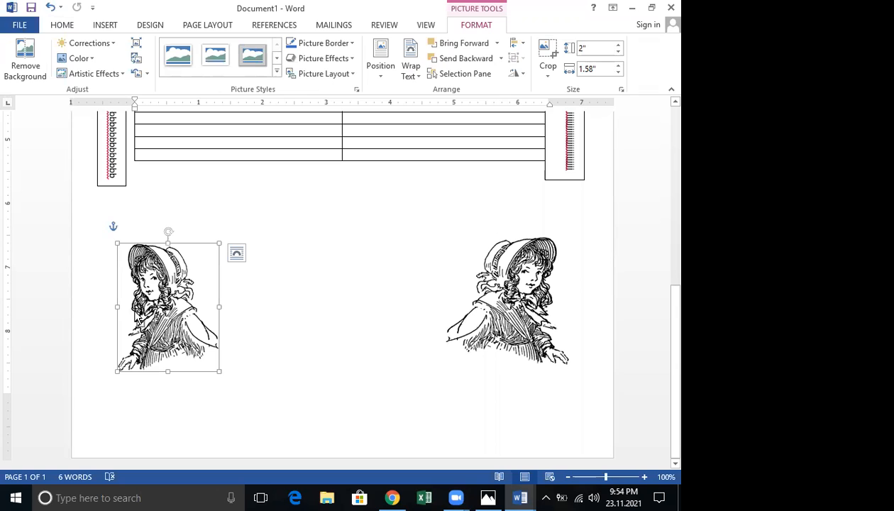
pyautogui.moveTo(138, 316); pyautogui.dragTo(149, 326)
pyautogui.moveTo(318, 305); pyautogui.dragTo(375, 291)
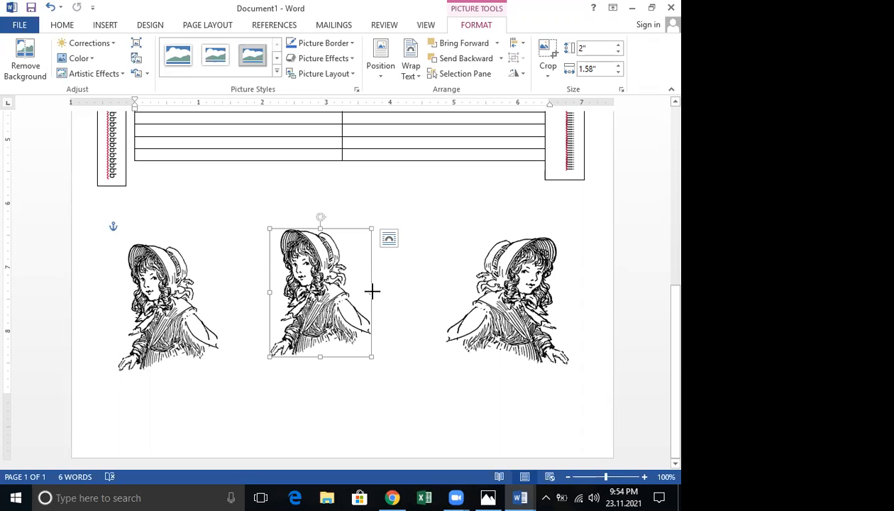
pyautogui.moveTo(372, 291); pyautogui.dragTo(401, 299)
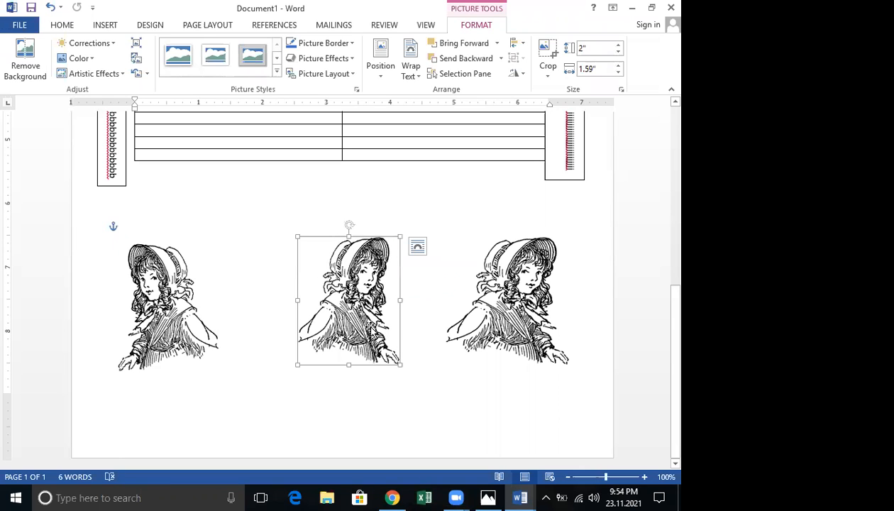
pyautogui.press('Left')
pyautogui.press('Left')
pyautogui.press('Left')
pyautogui.press('Left')
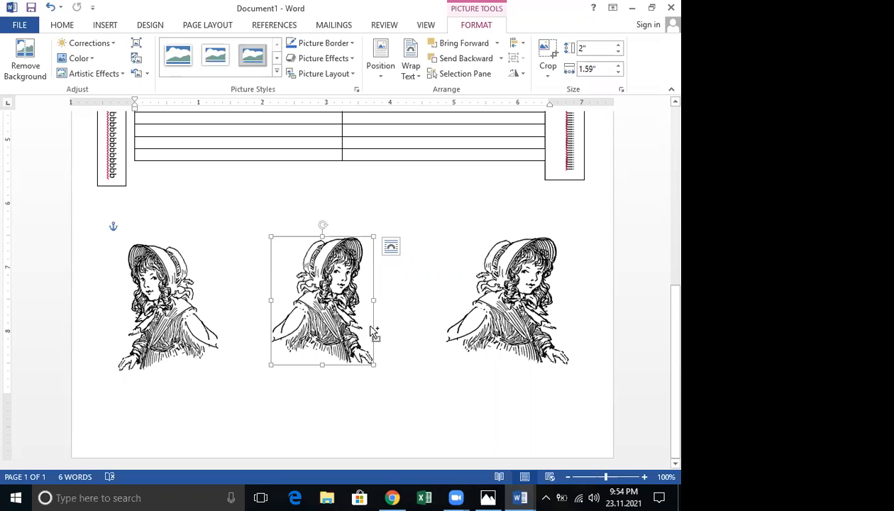
pyautogui.moveTo(371, 330); pyautogui.dragTo(373, 331)
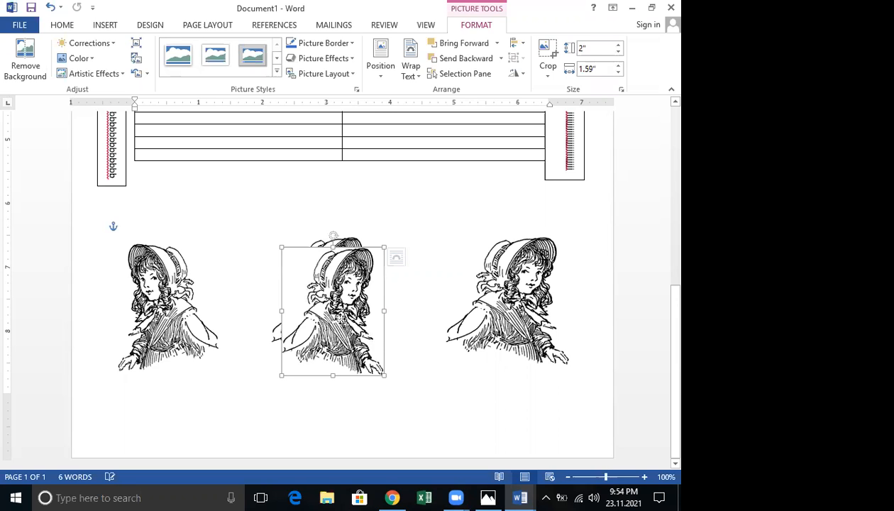
pyautogui.moveTo(447, 326); pyautogui.dragTo(444, 322)
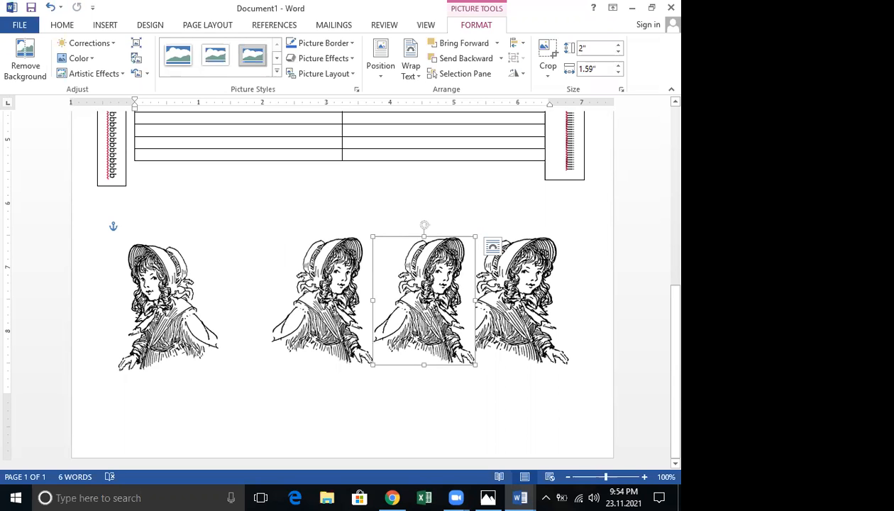
pyautogui.hotkey('ctrl', 'z')
pyautogui.click(328, 310)
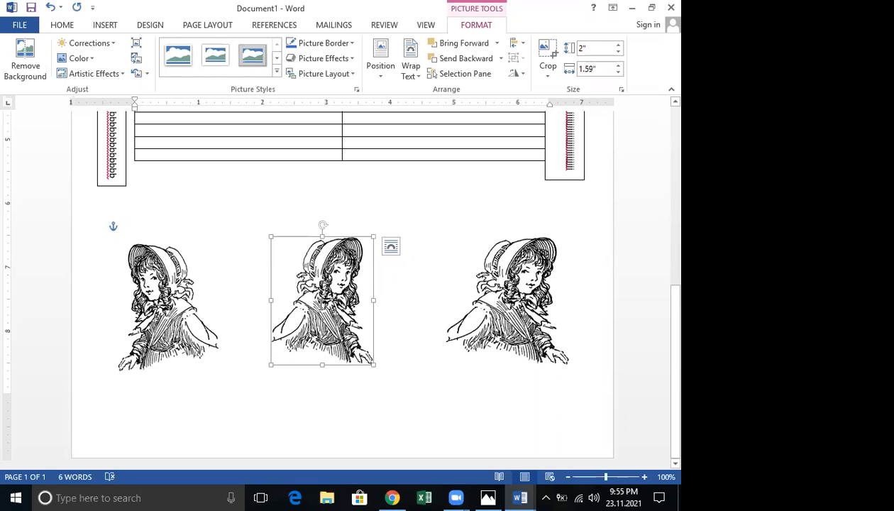
# Fill the first two rows with 'vhgcghg', 'bvvbv', 'vcvcv' and 'fggfgf'
pyautogui.scroll(5, 313, 300)
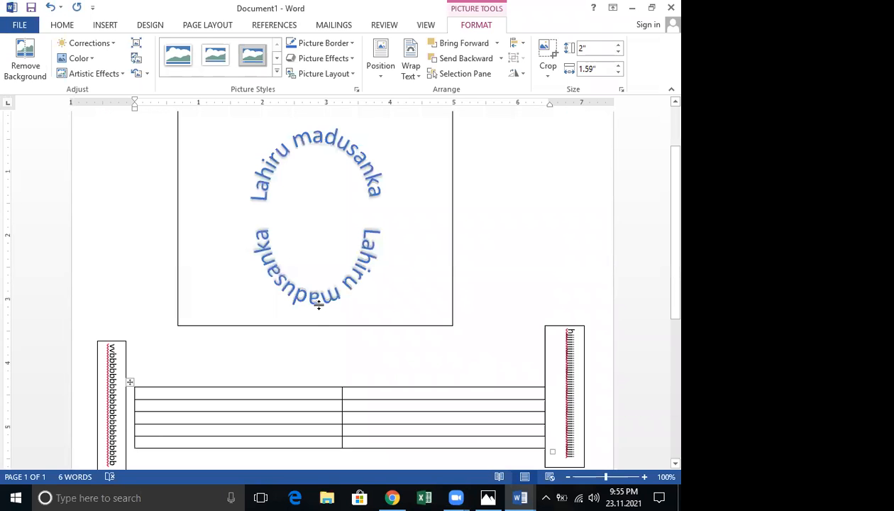
pyautogui.scroll(-5, 313, 300)
pyautogui.scroll(5, 142, 298)
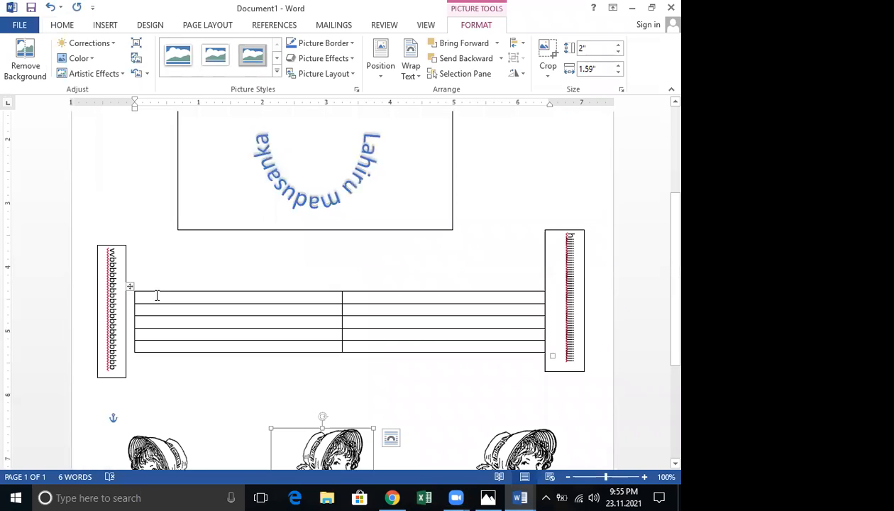
pyautogui.click(156, 295)
pyautogui.write('vhgc')
pyautogui.write('ghg')
pyautogui.press('Tab')
pyautogui.write('bvvbv')
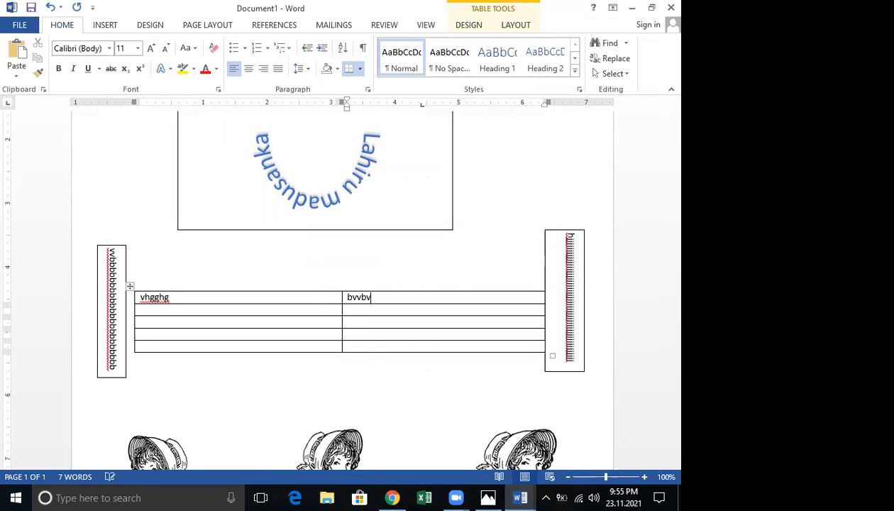
pyautogui.press('Tab')
pyautogui.press('Tab')
pyautogui.write('vcvcv')
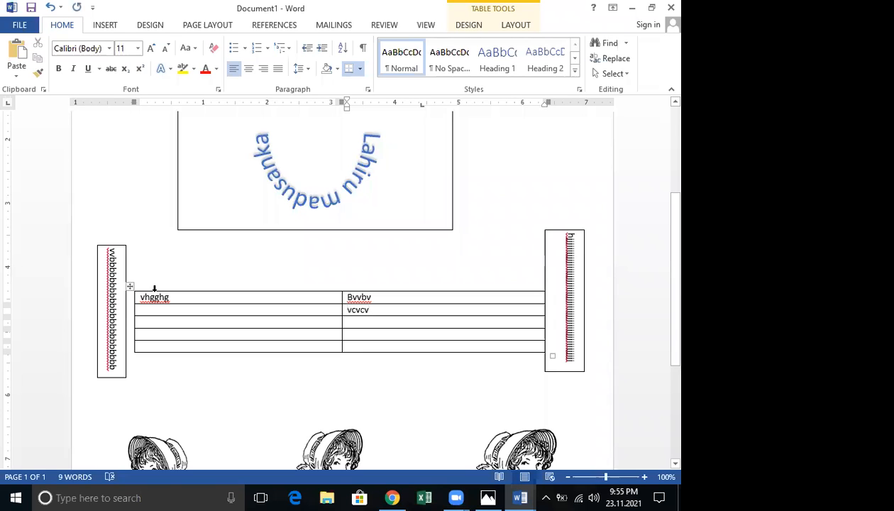
pyautogui.hotkey('shift', 'Tab')
pyautogui.write('fggfgf')
# Fill the remaining cells with 'ghhgjjhg', 'hhghg', 'jgjj', 'cc', 'ccx' and 'vxvc'
pyautogui.press('Tab')
pyautogui.press('Tab')
pyautogui.write('ghhgjjhg')
pyautogui.press('Tab')
pyautogui.press('Tab')
pyautogui.write('hhghg')
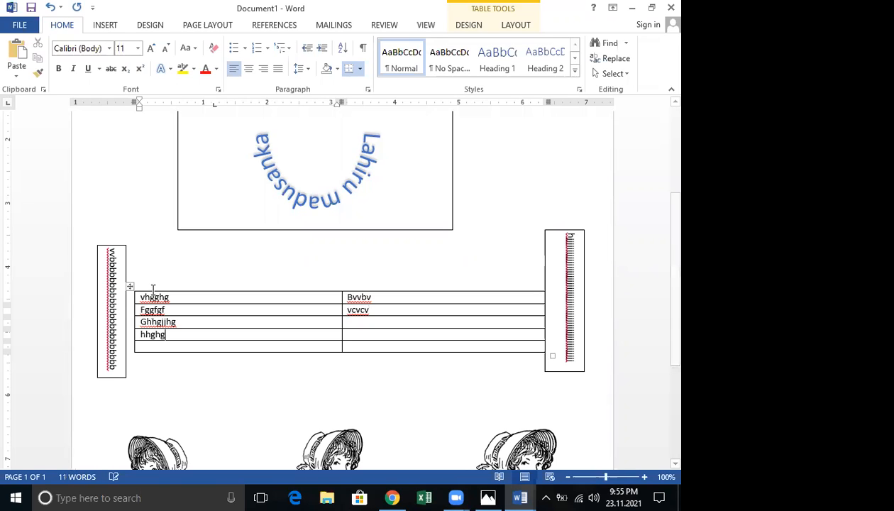
pyautogui.press('Tab')
pyautogui.press('Tab')
pyautogui.write('jgjj')
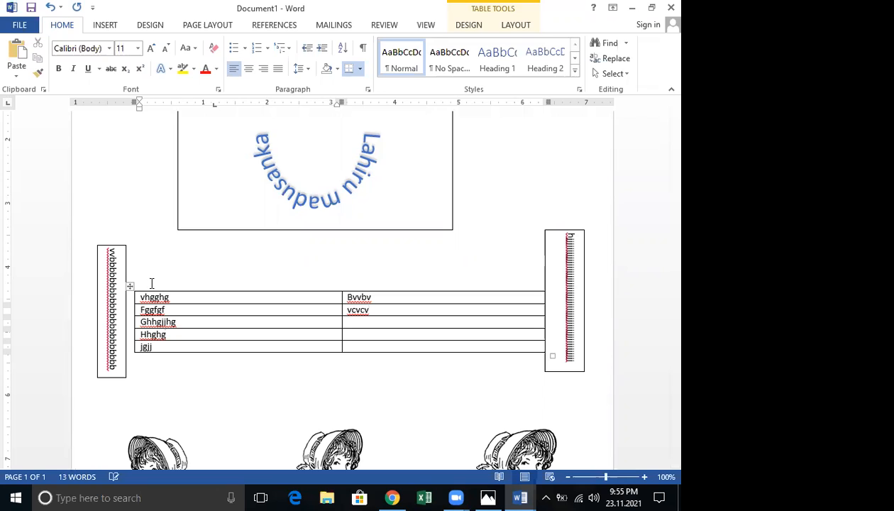
pyautogui.press('Tab')
pyautogui.write('cc')
pyautogui.press('Up')
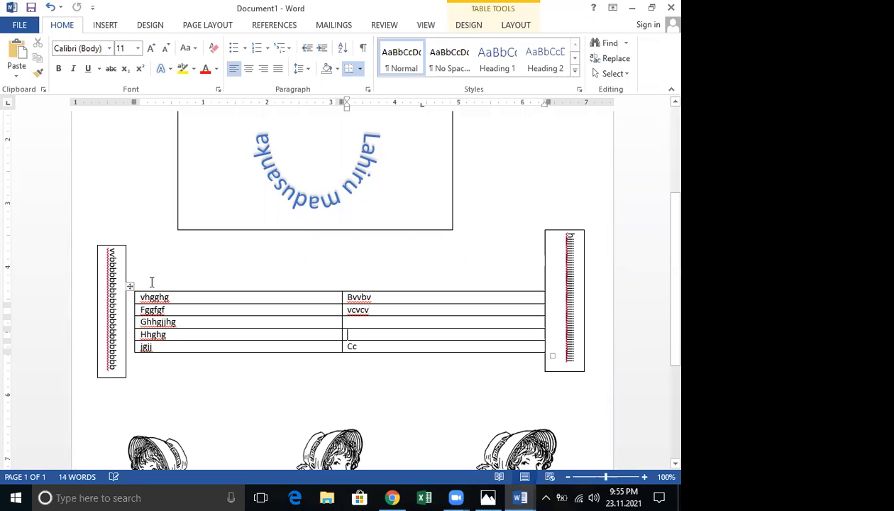
pyautogui.write('ccx')
pyautogui.press('Up')
pyautogui.write('vxvc')
# Select the first table row, merge its two cells into one, and centre the text
pyautogui.click(140, 296)
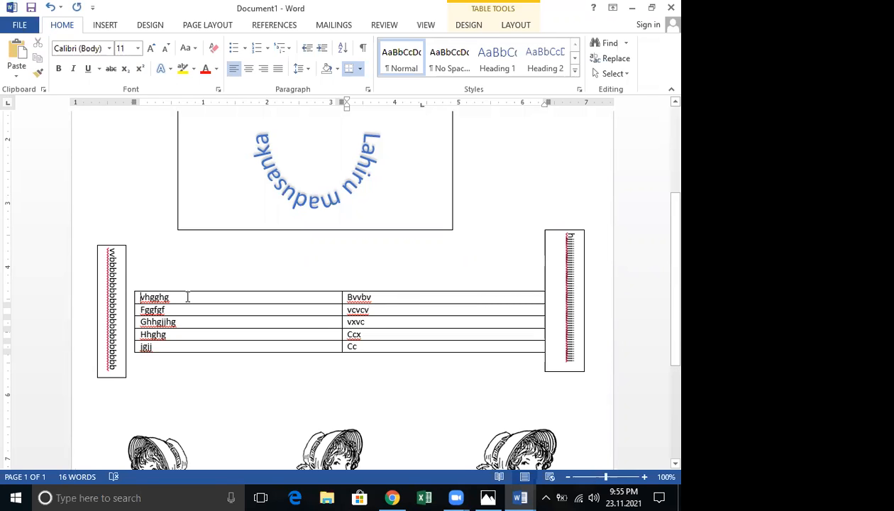
pyautogui.moveTo(400, 299); pyautogui.dragTo(381, 301)
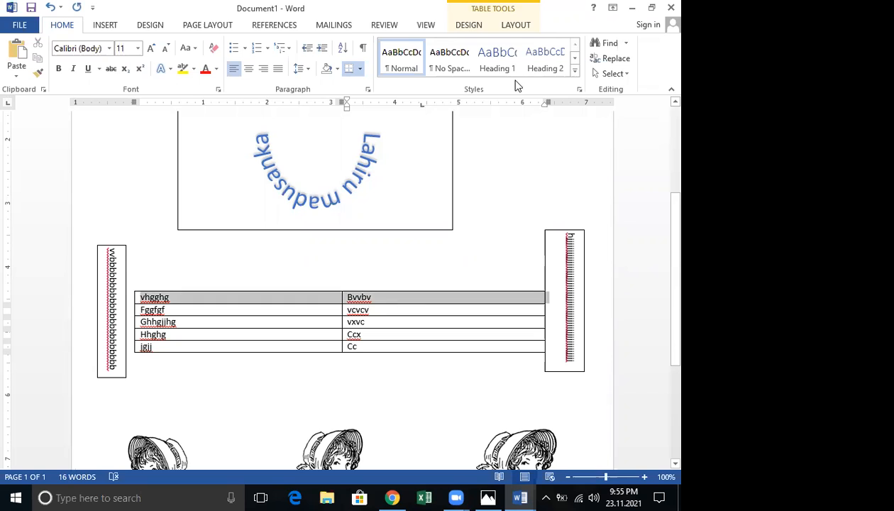
pyautogui.click(515, 24)
pyautogui.click(312, 44)
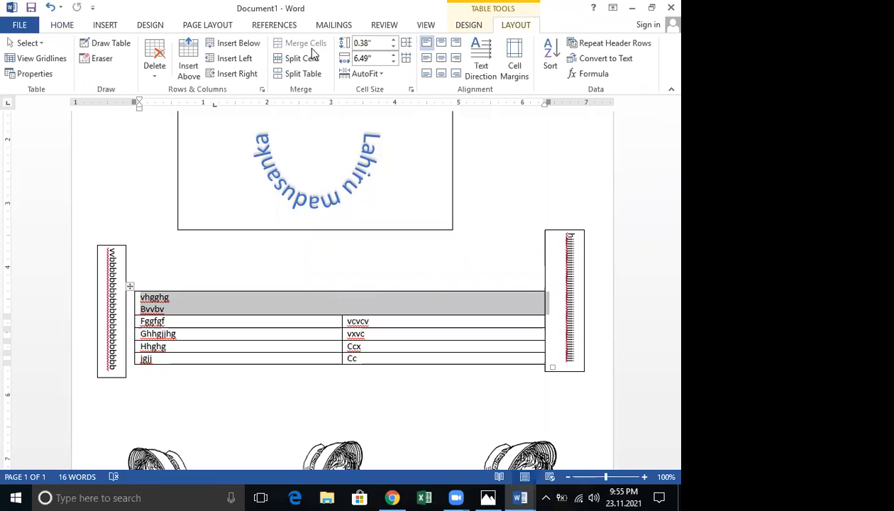
pyautogui.click(442, 58)
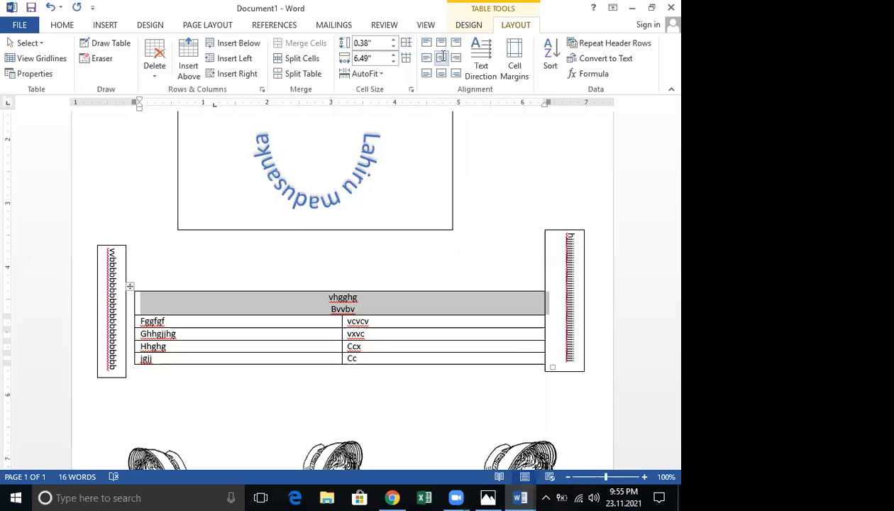
pyautogui.click(480, 259)
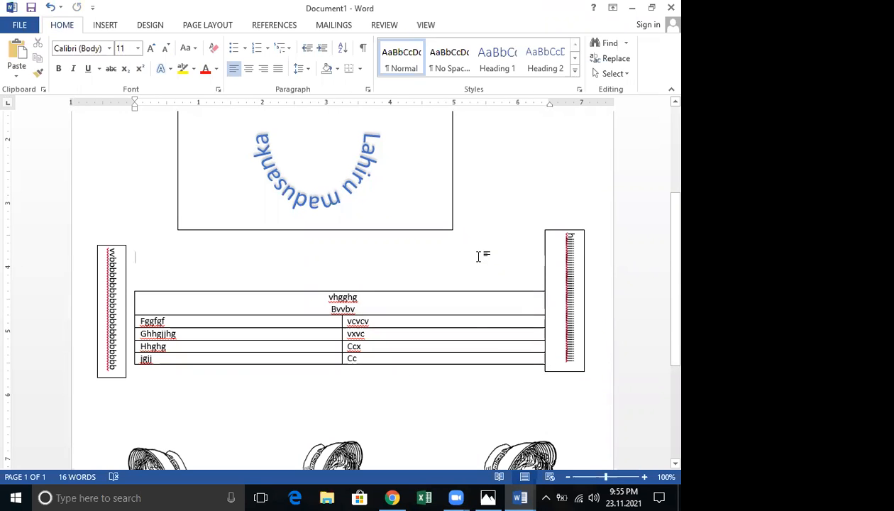
pyautogui.scroll(-1, 477, 254)
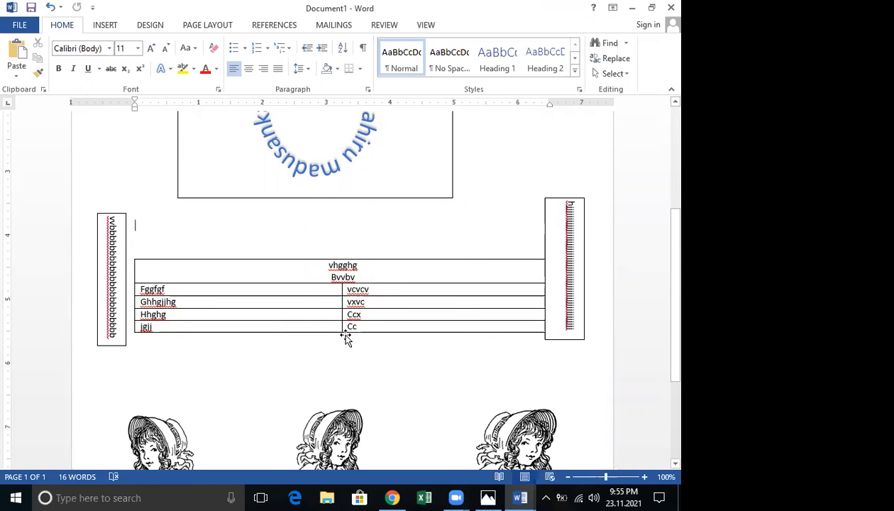
pyautogui.scroll(-3, 346, 335)
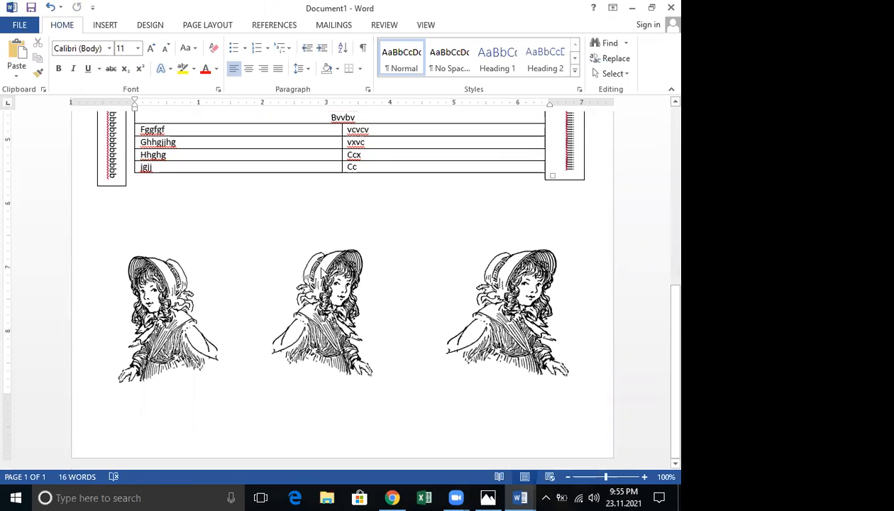
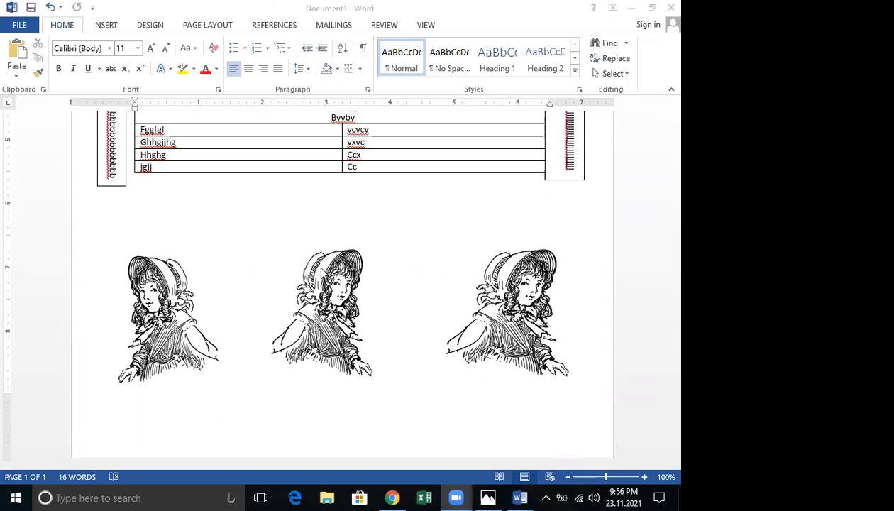
# Delete the whole table whose top row holds 'vhgcghg' and 'bvvbv'
pyautogui.scroll(2, 425, 206)
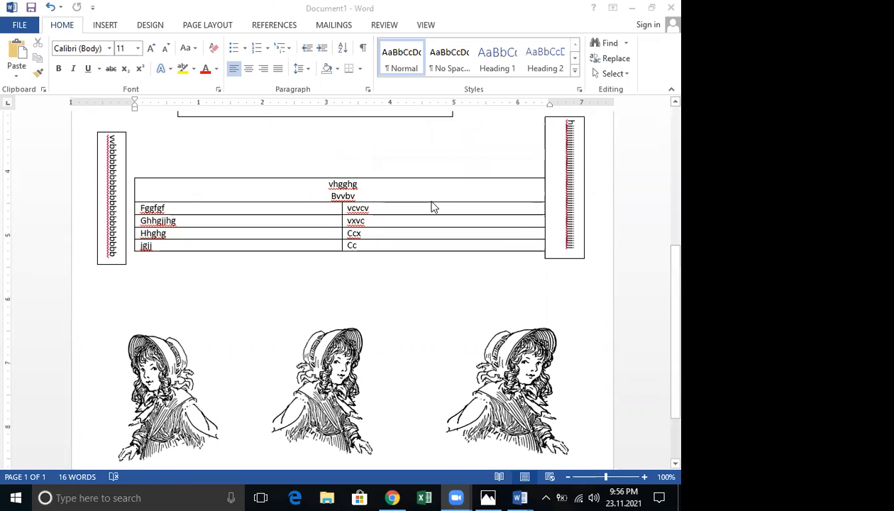
pyautogui.scroll(2, 202, 287)
pyautogui.click(228, 271)
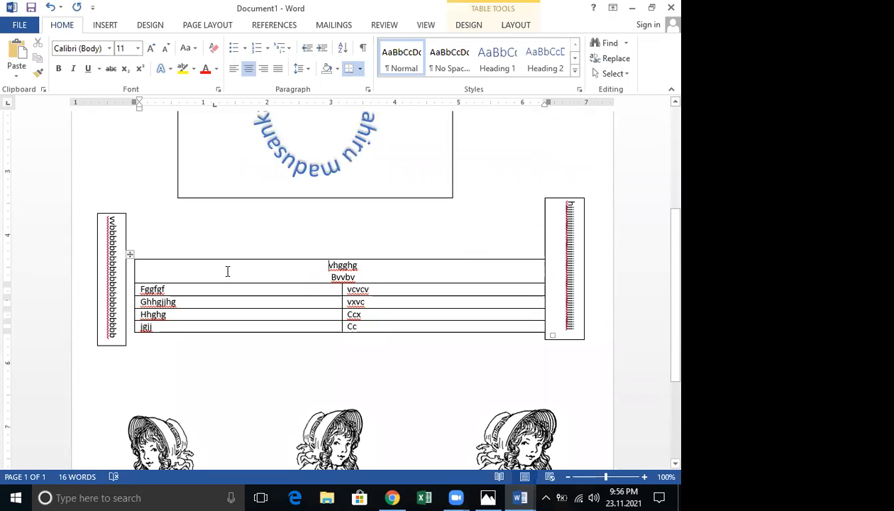
pyautogui.moveTo(228, 271); pyautogui.dragTo(407, 325)
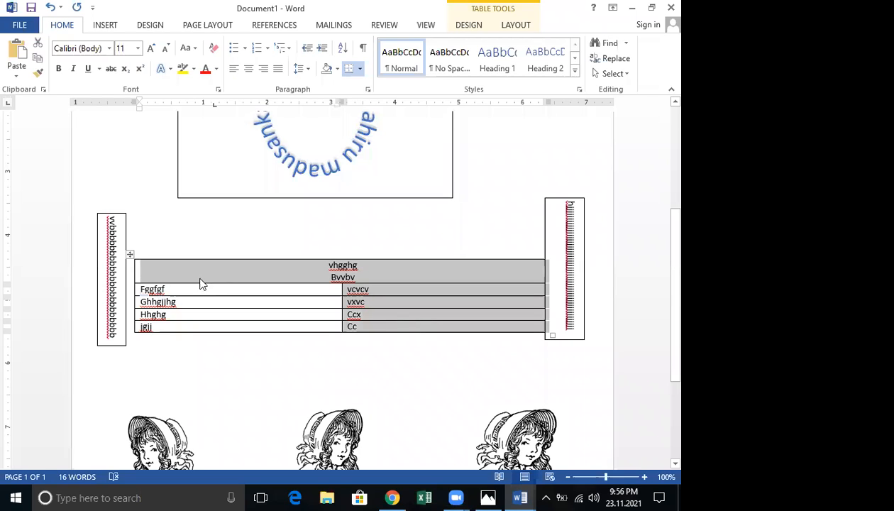
pyautogui.click(130, 253)
pyautogui.rightClick(130, 245)
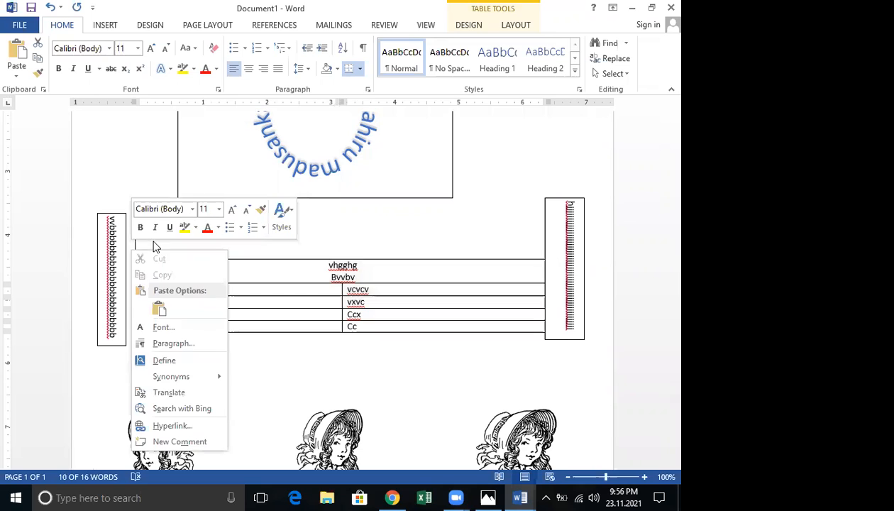
pyautogui.press('Escape')
pyautogui.rightClick(130, 253)
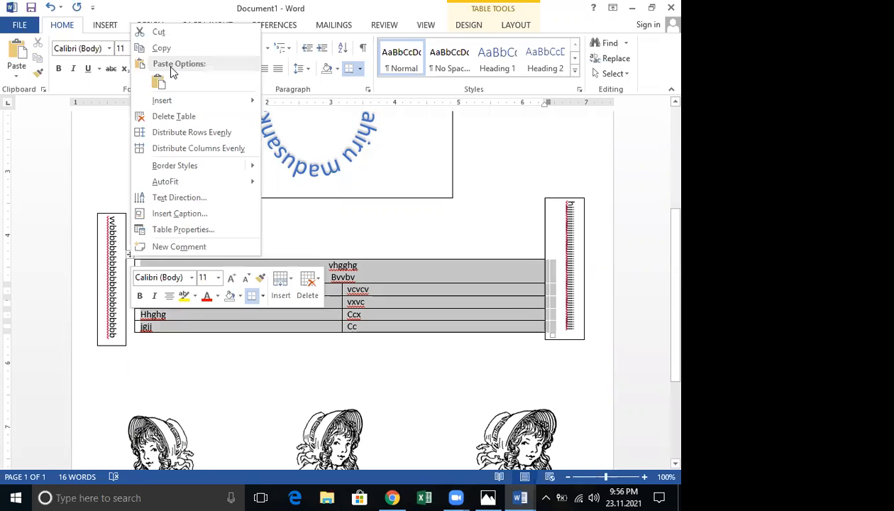
pyautogui.click(161, 33)
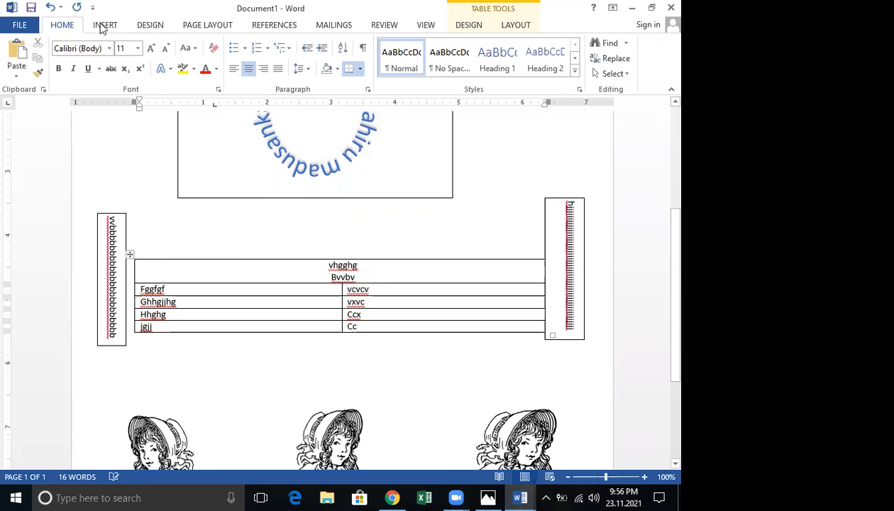
pyautogui.click(105, 25)
# Insert a 2-column, 4-row table and type 'fytyttyt' in its first cell
pyautogui.click(88, 71)
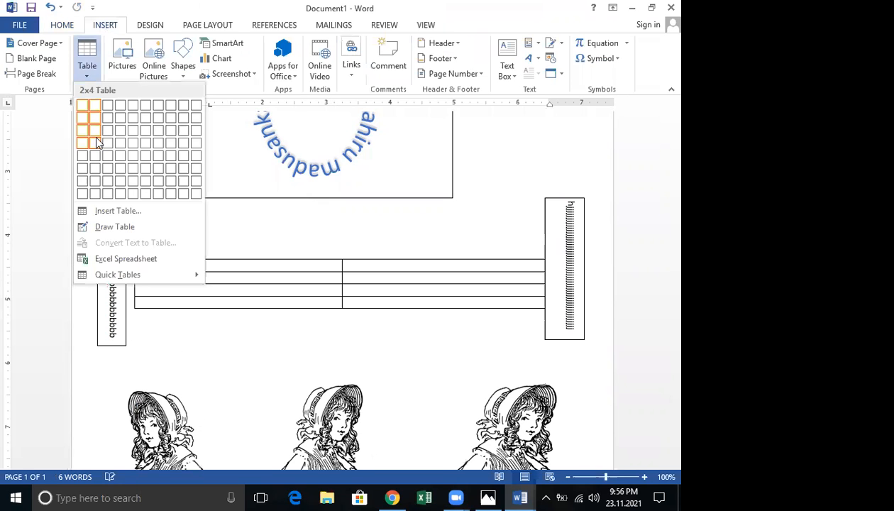
pyautogui.click(95, 143)
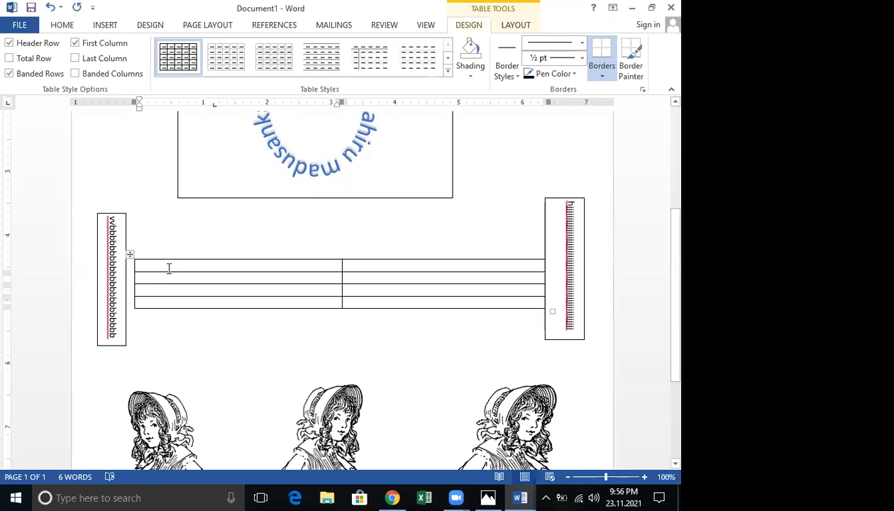
pyautogui.write('fytyttyt')
# Fill the second column with 'vbbvbv', 'cvvc', 'vvbvb' and 'bbvbv'
pyautogui.press('Tab')
pyautogui.write('vbbvbv')
pyautogui.press('Down')
pyautogui.write('cvvc')
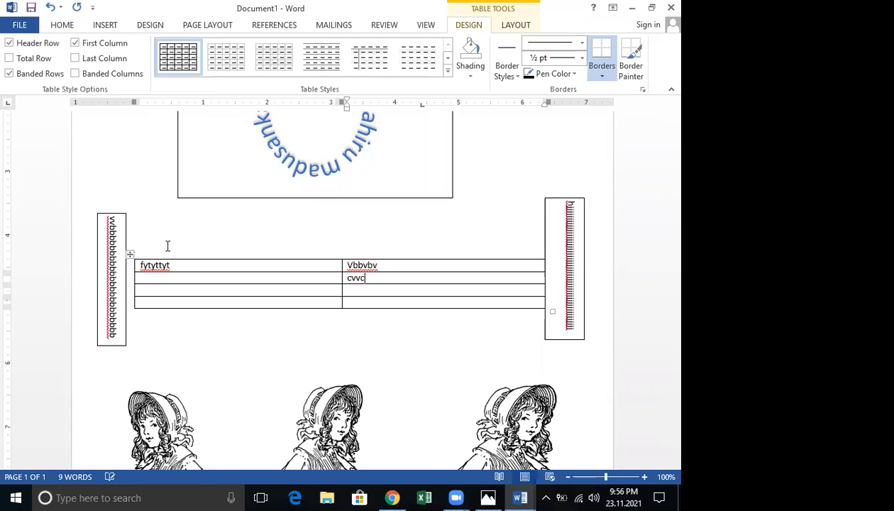
pyautogui.press('Down')
pyautogui.write('vvbvb')
pyautogui.press('Down')
pyautogui.write('bbvbv')
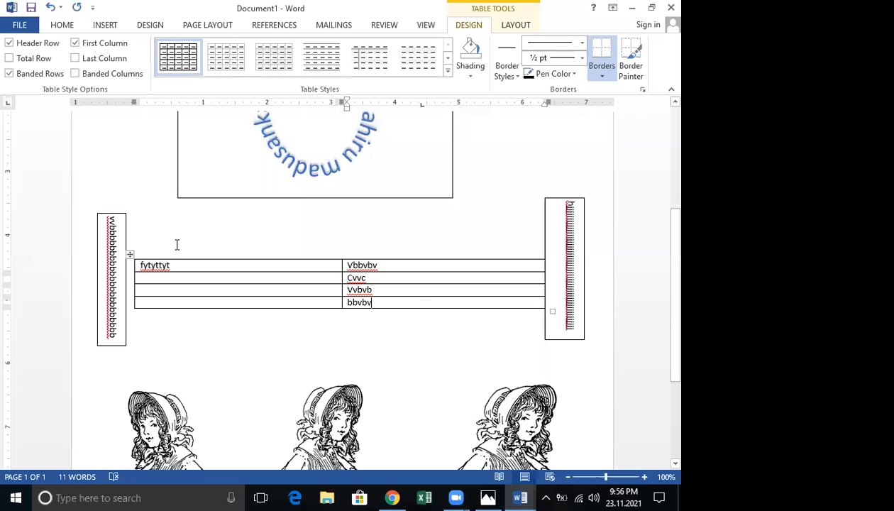
pyautogui.click(553, 333)
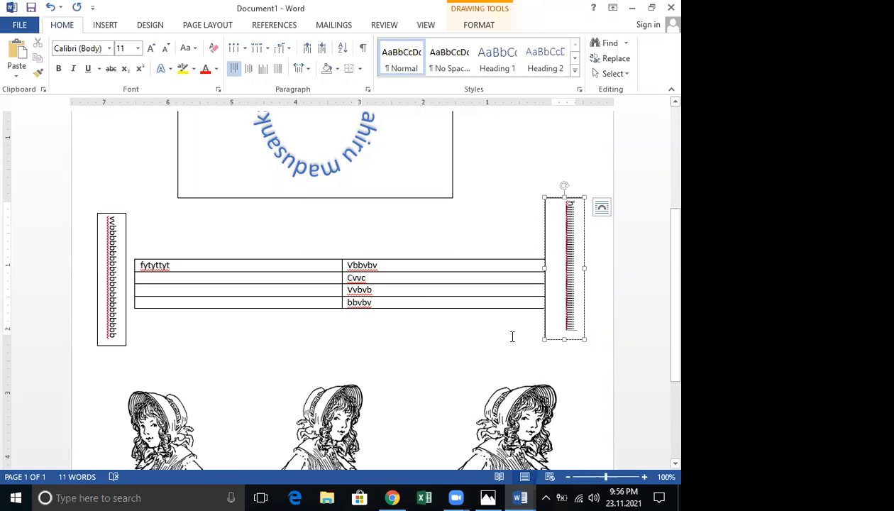
# Type 'cdfdfd', 'hhh' and 'vcgf' into rows 2 to 4 of the left column
pyautogui.click(512, 336)
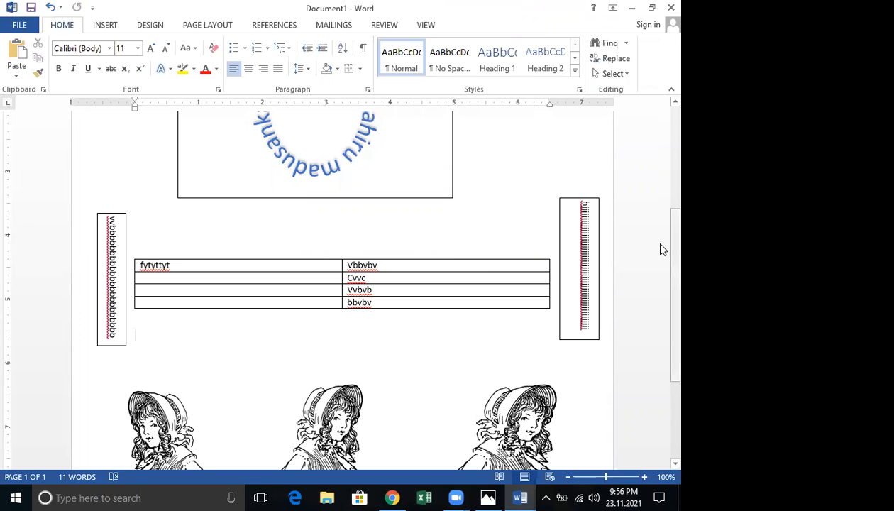
pyautogui.click(151, 278)
pyautogui.write('cdfdfd')
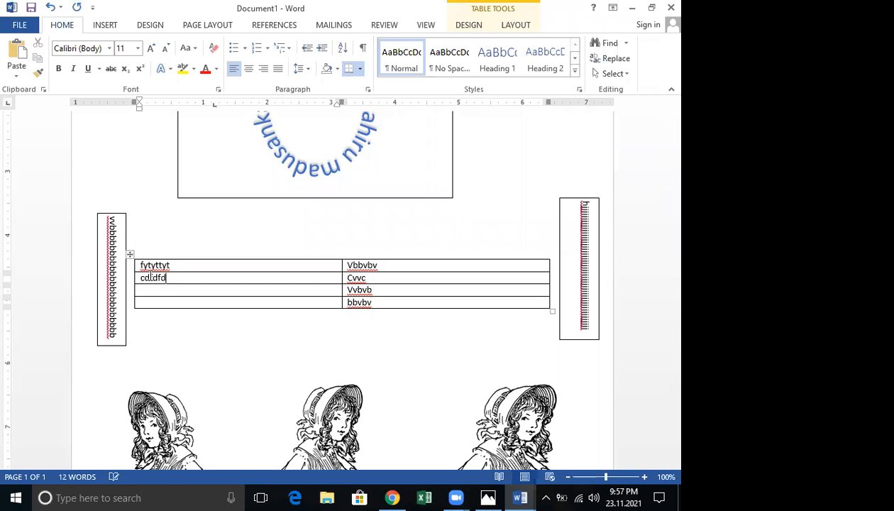
pyautogui.press('Down')
pyautogui.write('hhh')
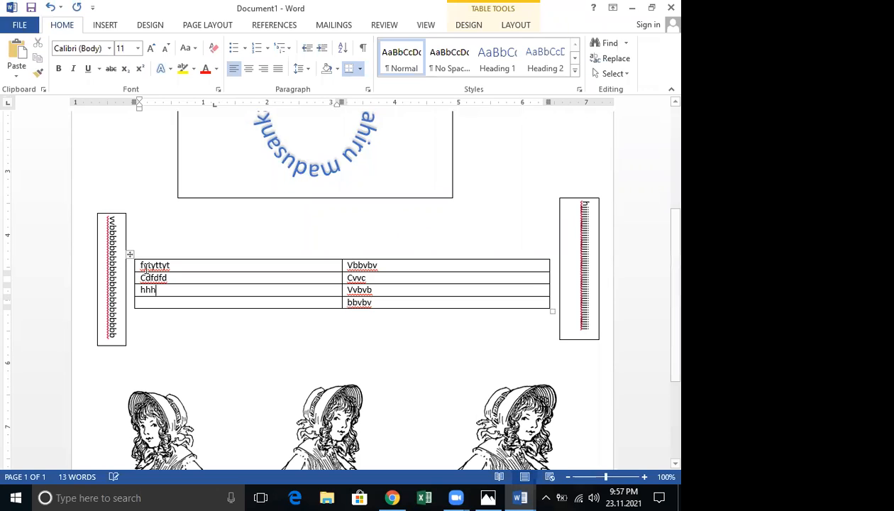
pyautogui.press('Down')
pyautogui.write('vcgf')
# Scroll back to the top and create a new blank document with Ctrl+N
pyautogui.scroll(4, 146, 277)
pyautogui.scroll(1, 149, 275)
pyautogui.scroll(-7, 151, 276)
pyautogui.scroll(7, 149, 273)
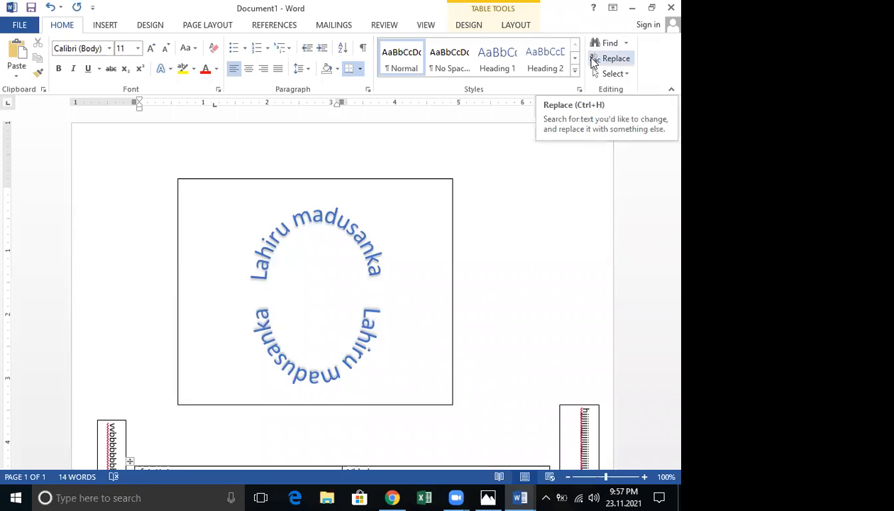
pyautogui.click(385, 25)
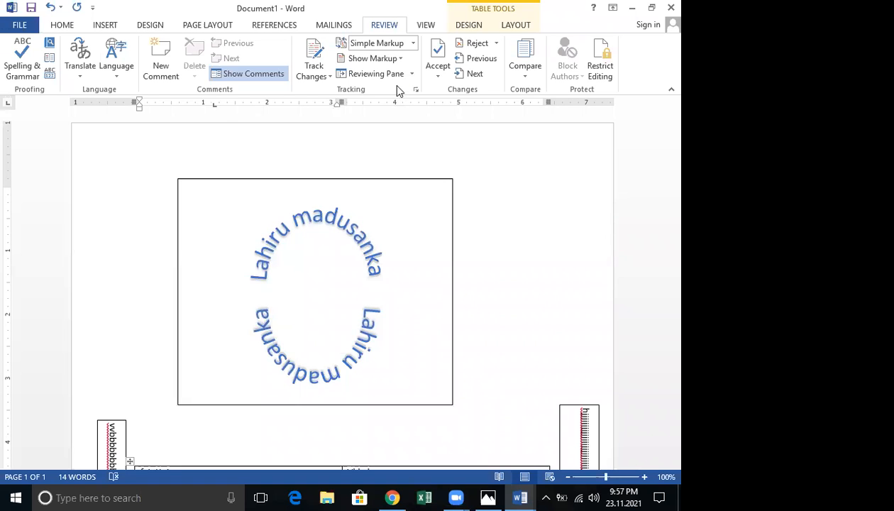
pyautogui.hotkey('ctrl', 'n')
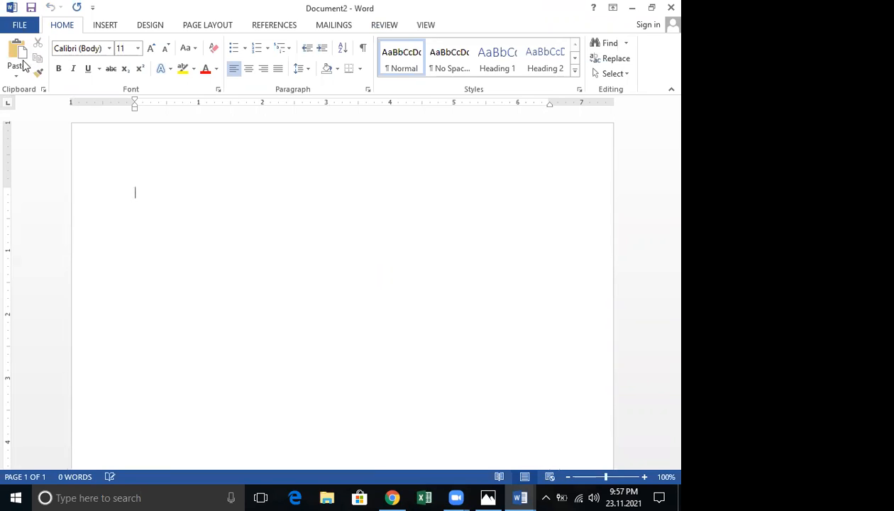
# Type 'gfgggfgfgff' and grow it to 24 pt
pyautogui.write('gfgggfgfgff')
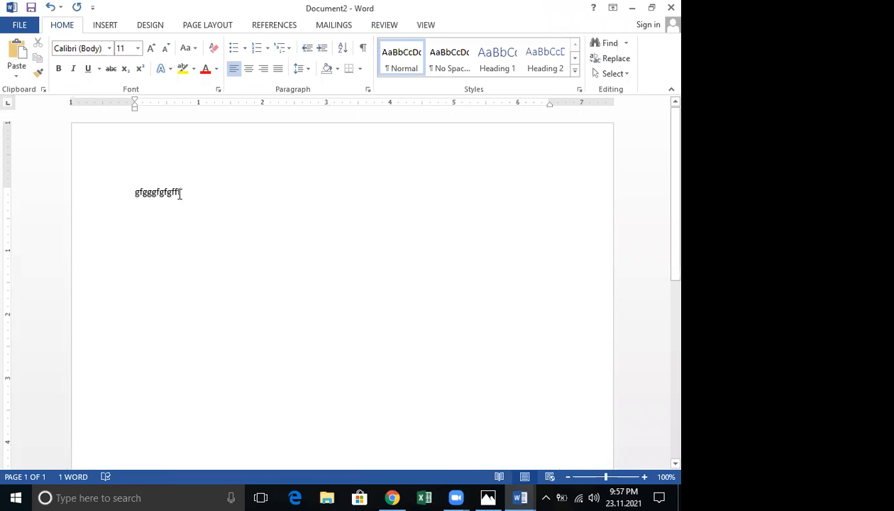
pyautogui.click(112, 193)
pyautogui.click(153, 49)
pyautogui.click(153, 49)
pyautogui.click(154, 49)
pyautogui.click(154, 49)
pyautogui.click(154, 49)
pyautogui.click(153, 48)
pyautogui.click(154, 49)
# On a lower line, shrink the font back to 12 pt and type 'gfgffggfgfg'
pyautogui.doubleClick(186, 277)
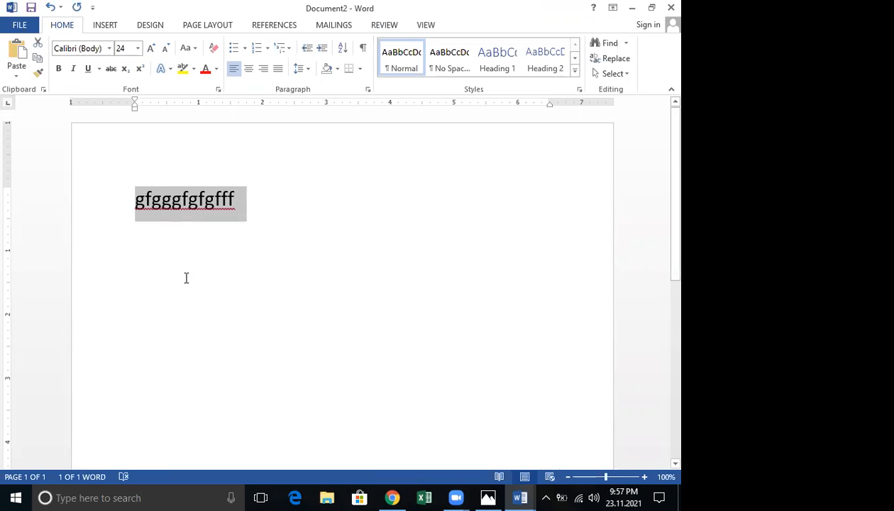
pyautogui.click(164, 50)
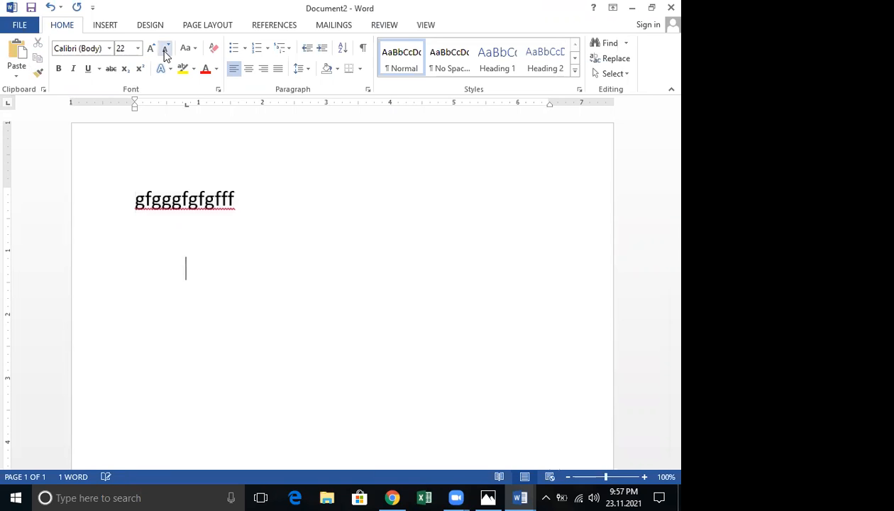
pyautogui.click(164, 50)
pyautogui.click(165, 50)
pyautogui.click(164, 50)
pyautogui.click(164, 50)
pyautogui.click(165, 50)
pyautogui.write('gfgffggfgfg')
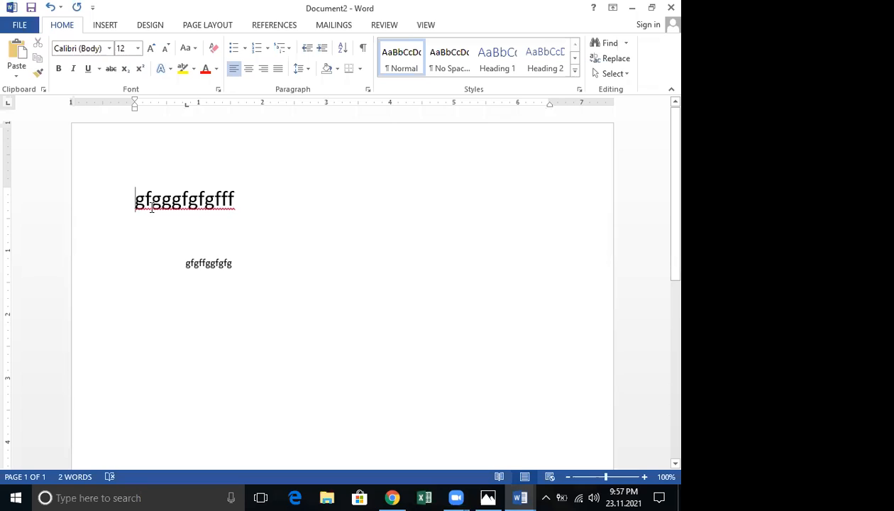
# Use Format Painter to copy the first line's 24 pt formatting onto 'gfgffggfgfg'
pyautogui.doubleClick(236, 207)
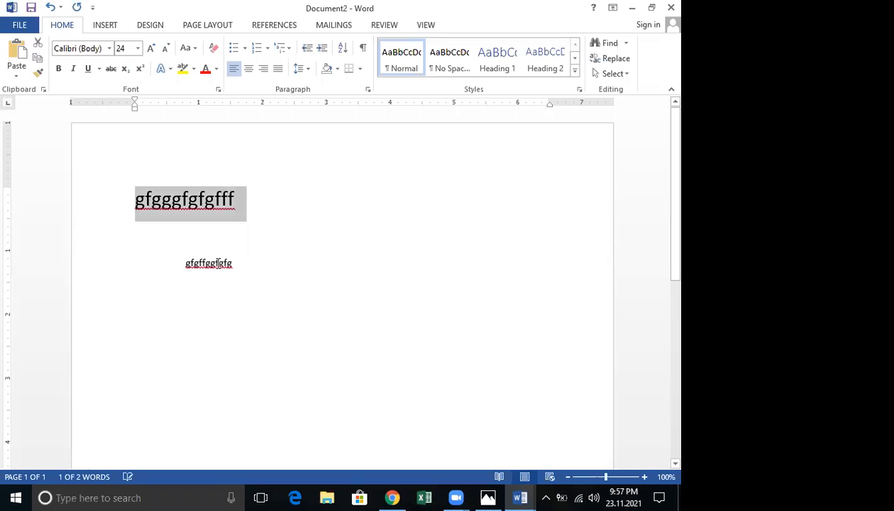
pyautogui.click(39, 74)
pyautogui.moveTo(178, 261); pyautogui.dragTo(368, 268)
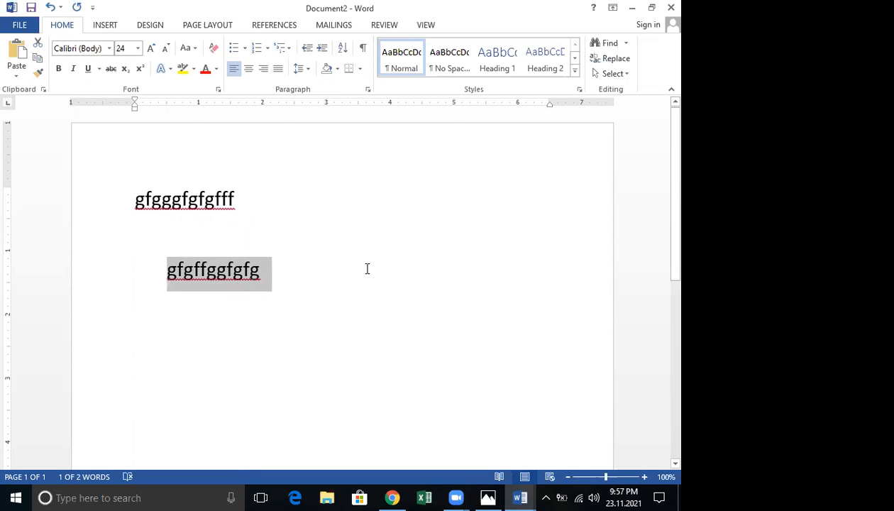
pyautogui.hotkey('ctrl', 'z')
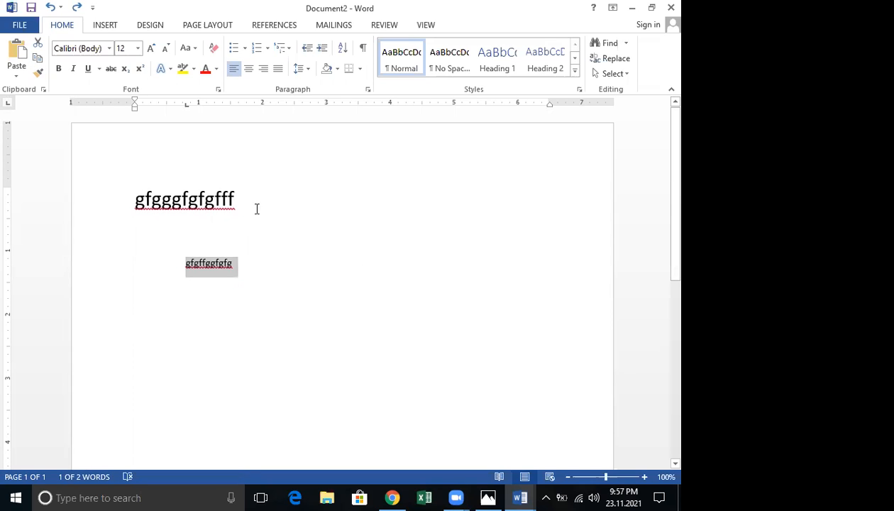
pyautogui.doubleClick(215, 187)
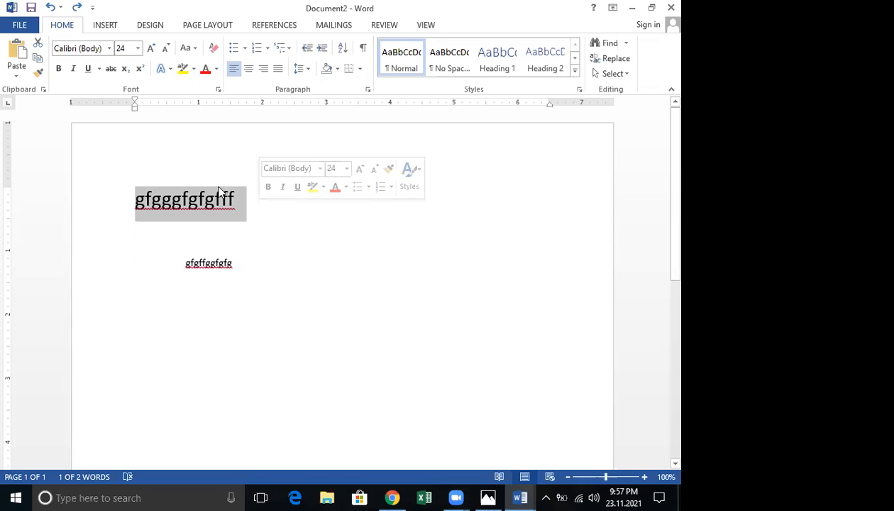
pyautogui.click(39, 74)
pyautogui.moveTo(294, 259); pyautogui.dragTo(289, 261)
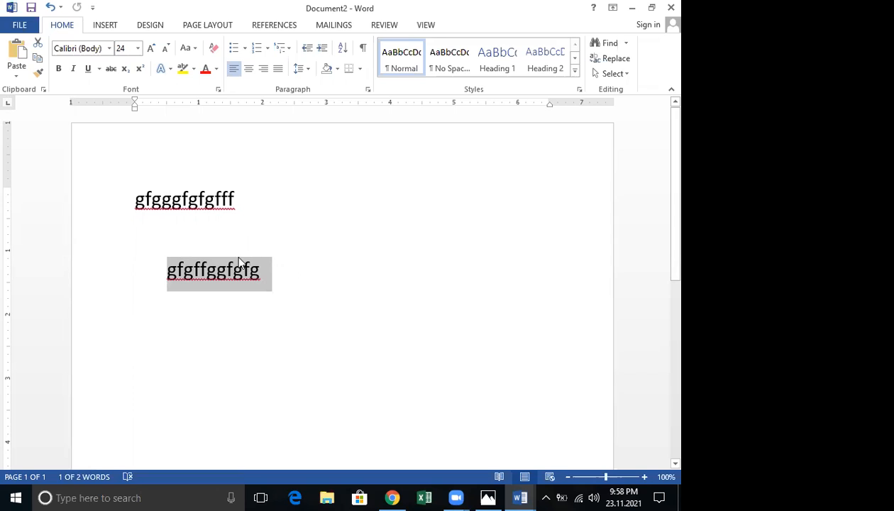
# Type 'hhghghh' below and paint the formatting of 'gfgffggfgfg' onto it
pyautogui.click(202, 321)
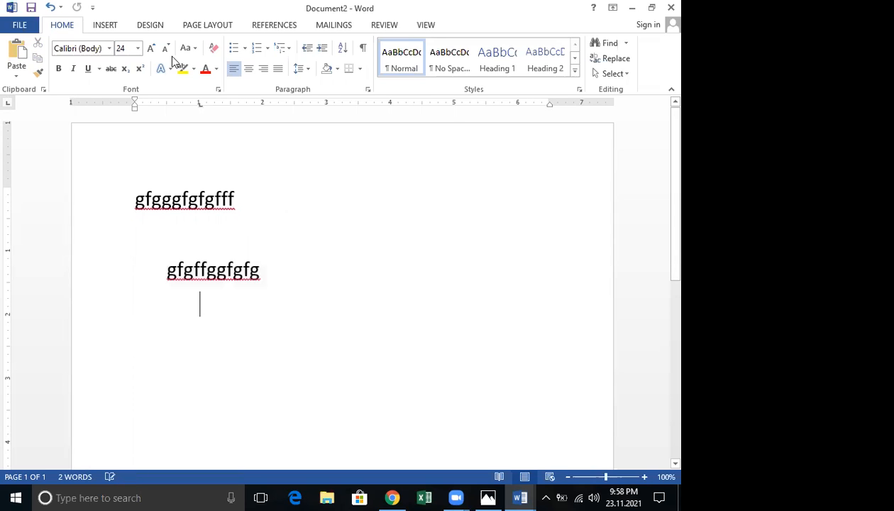
pyautogui.click(165, 48)
pyautogui.click(165, 48)
pyautogui.click(165, 48)
pyautogui.write('h')
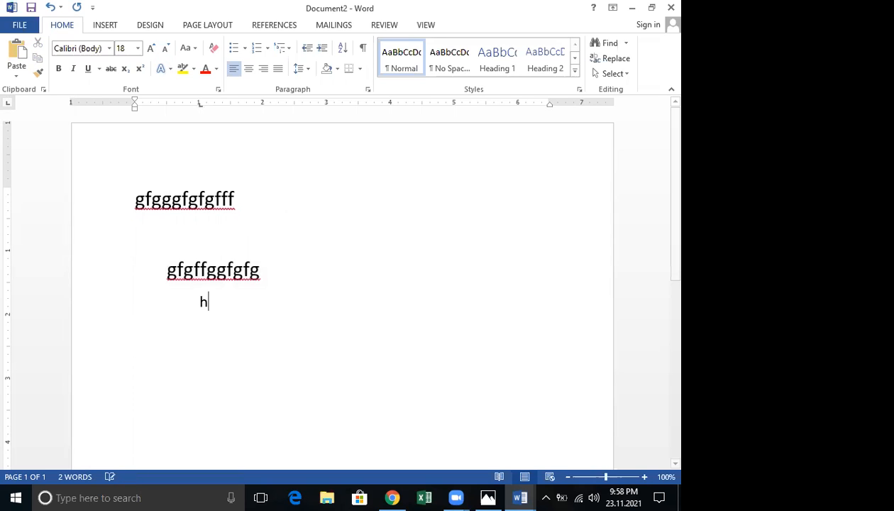
pyautogui.write('hghghh')
pyautogui.click(163, 271)
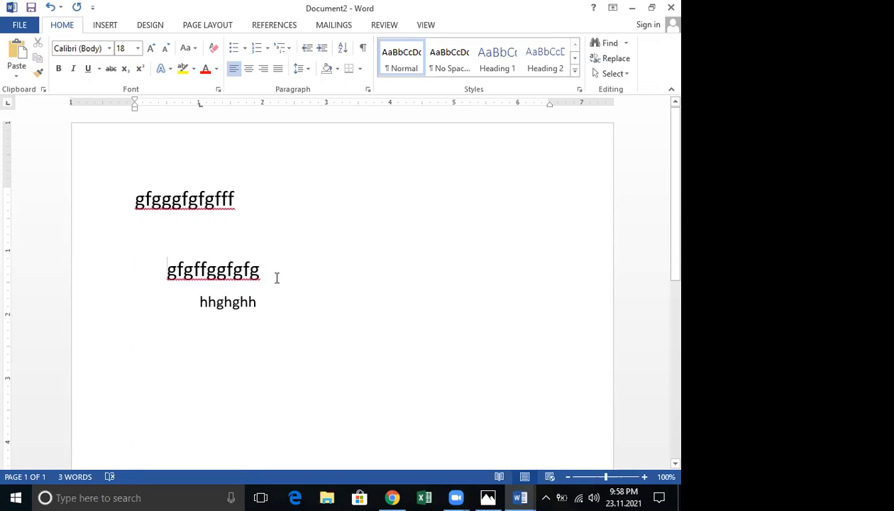
pyautogui.hotkey('shift', 'Down')
pyautogui.click(37, 72)
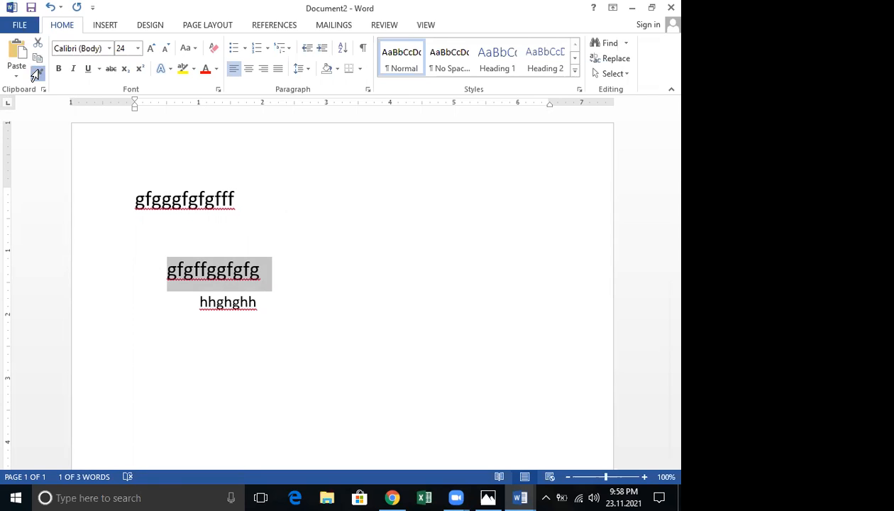
pyautogui.click(331, 311)
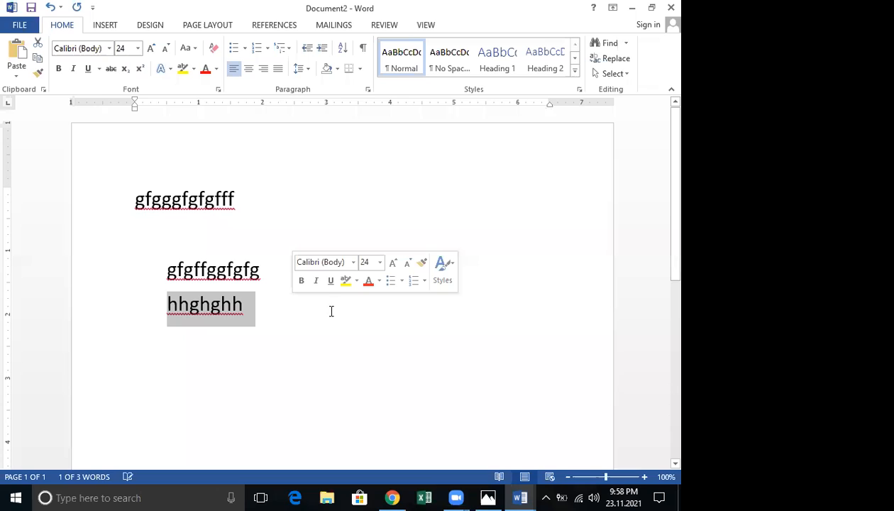
# Adjust the font size on the next empty line and pick up the first line's formatting
pyautogui.click(203, 363)
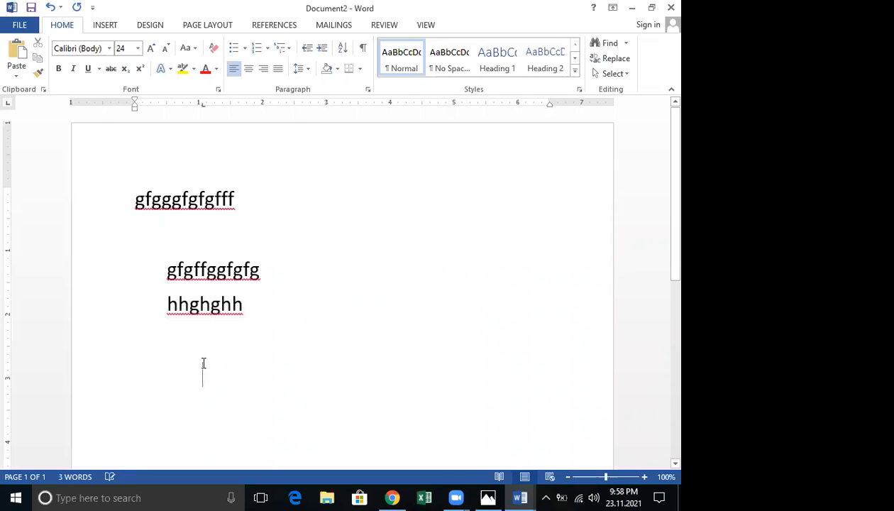
pyautogui.click(161, 48)
pyautogui.click(161, 49)
pyautogui.click(161, 49)
pyautogui.click(161, 49)
pyautogui.click(160, 49)
pyautogui.click(161, 49)
pyautogui.click(154, 50)
pyautogui.click(154, 51)
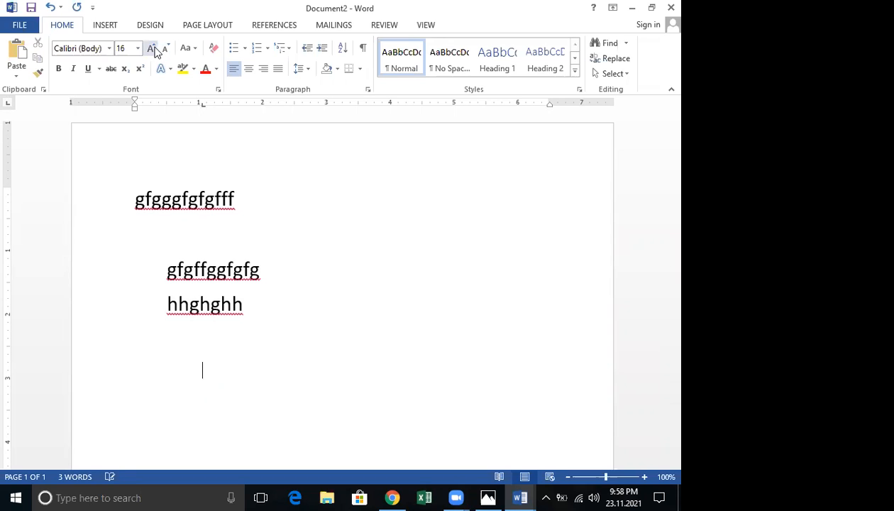
pyautogui.click(38, 72)
pyautogui.click(133, 201)
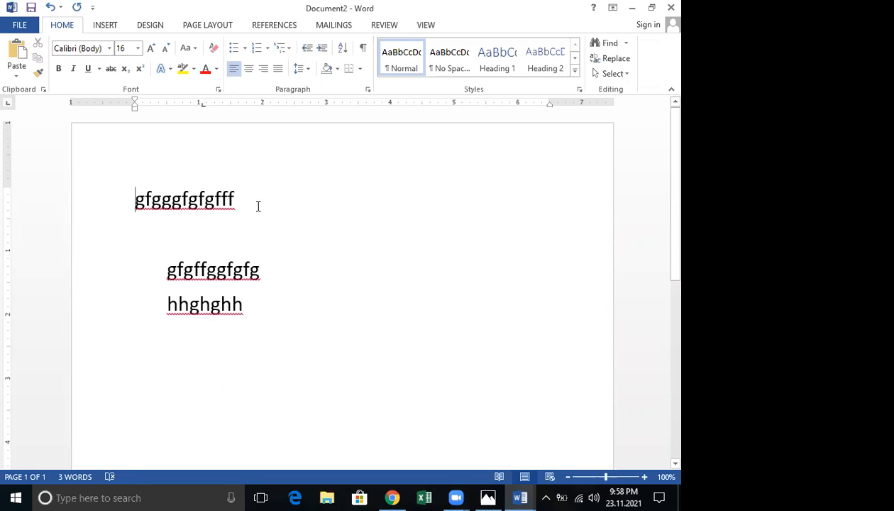
pyautogui.keyDown('shift'); pyautogui.click(267, 206); pyautogui.keyUp('shift')
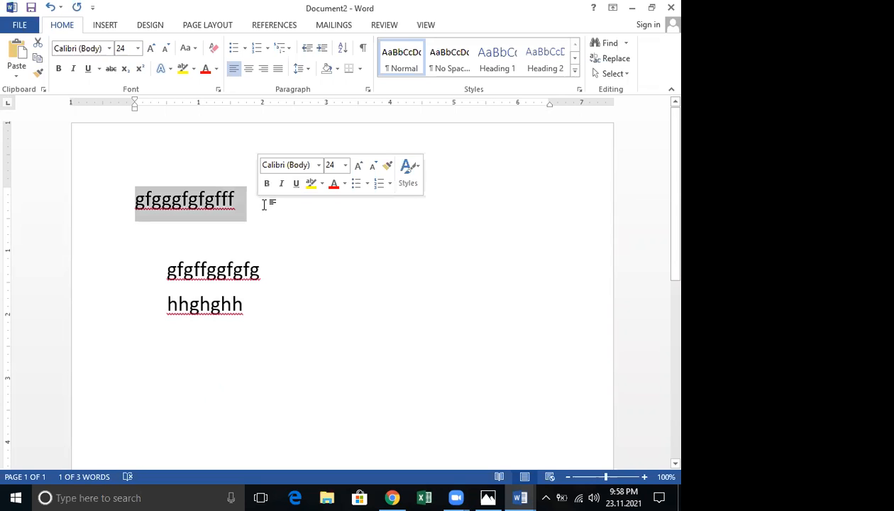
pyautogui.click(39, 73)
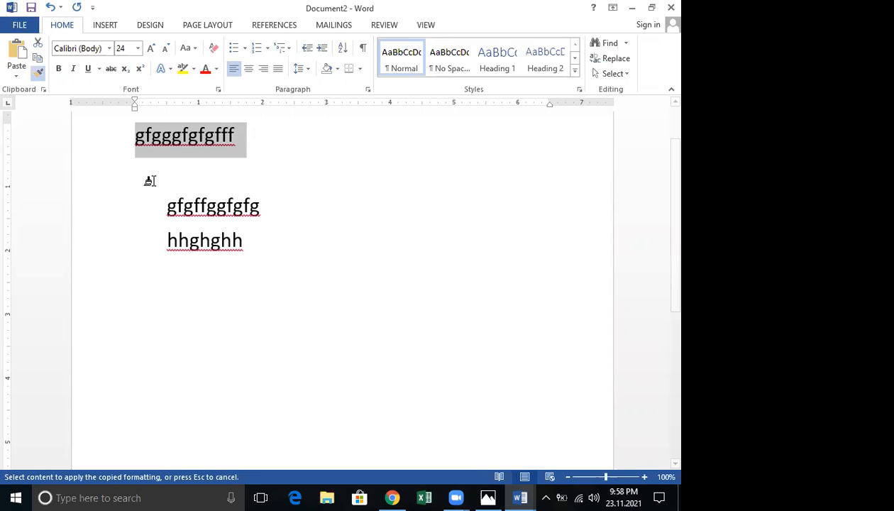
# Type 'fddffdfdfd' and paint the formatting of 'gfgffggfgfg' onto it
pyautogui.click(186, 300)
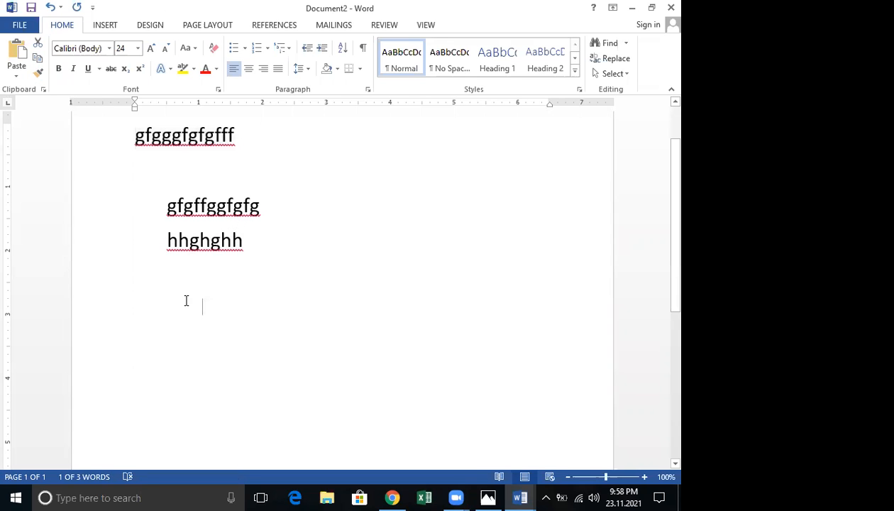
pyautogui.click(189, 302)
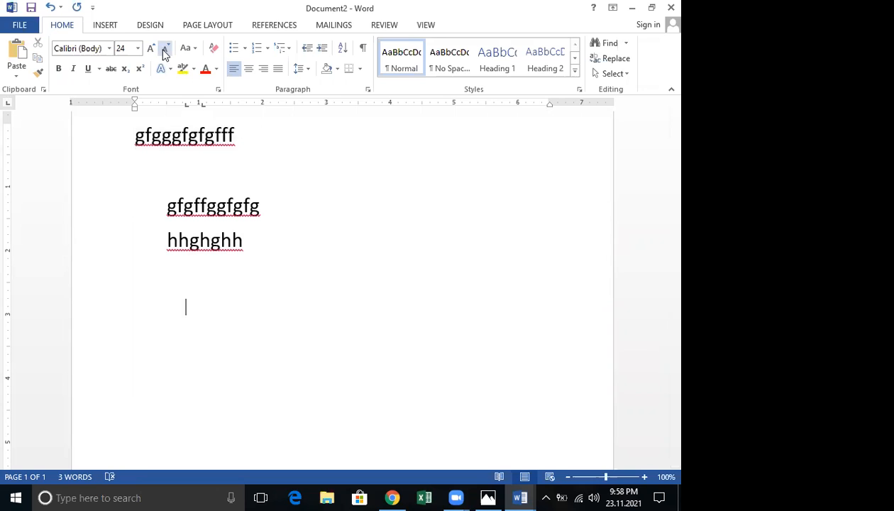
pyautogui.click(164, 54)
pyautogui.click(165, 54)
pyautogui.click(164, 53)
pyautogui.click(164, 54)
pyautogui.write('fddffdfdfd')
pyautogui.moveTo(170, 206); pyautogui.dragTo(282, 212)
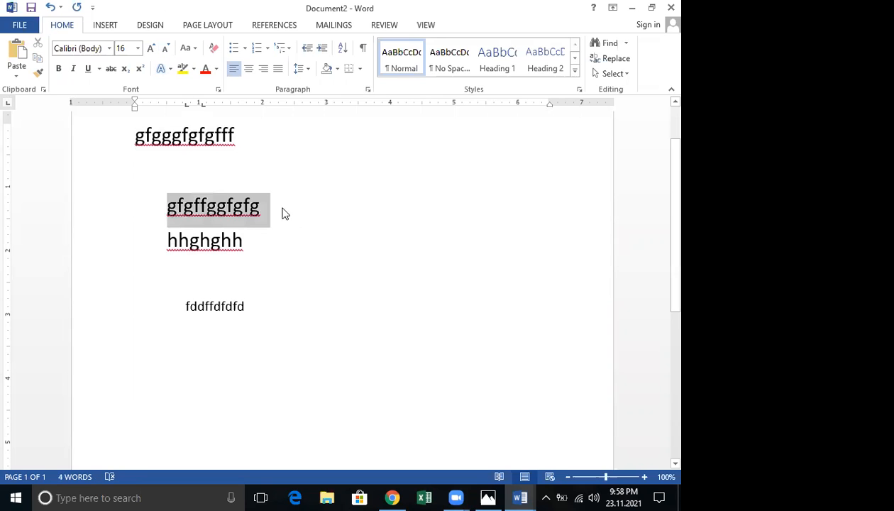
pyautogui.click(40, 73)
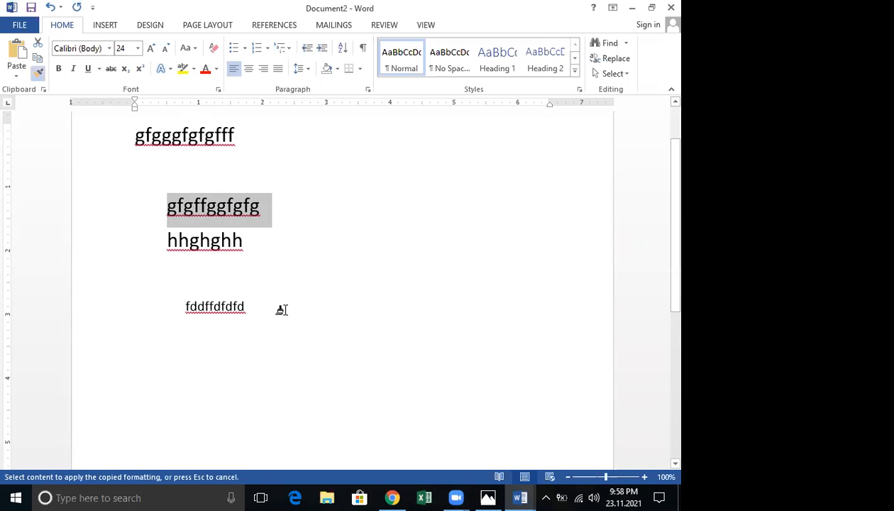
pyautogui.click(405, 333)
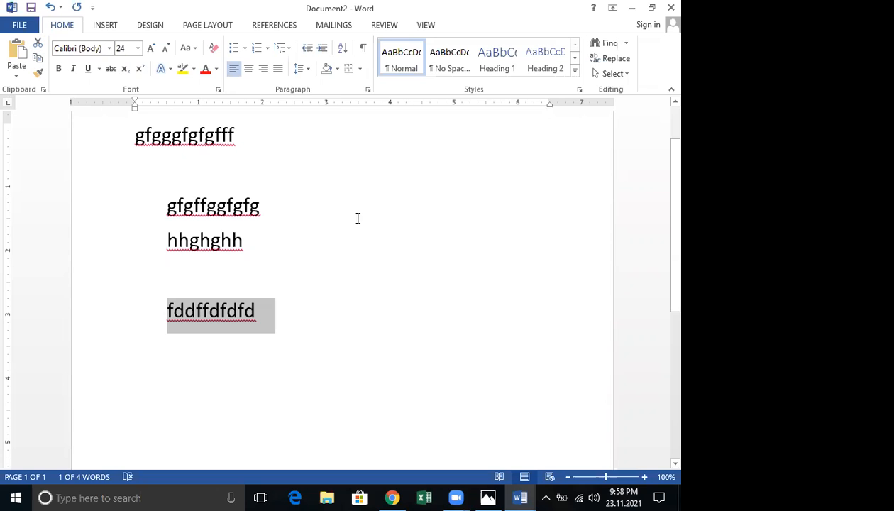
pyautogui.scroll(2, 353, 229)
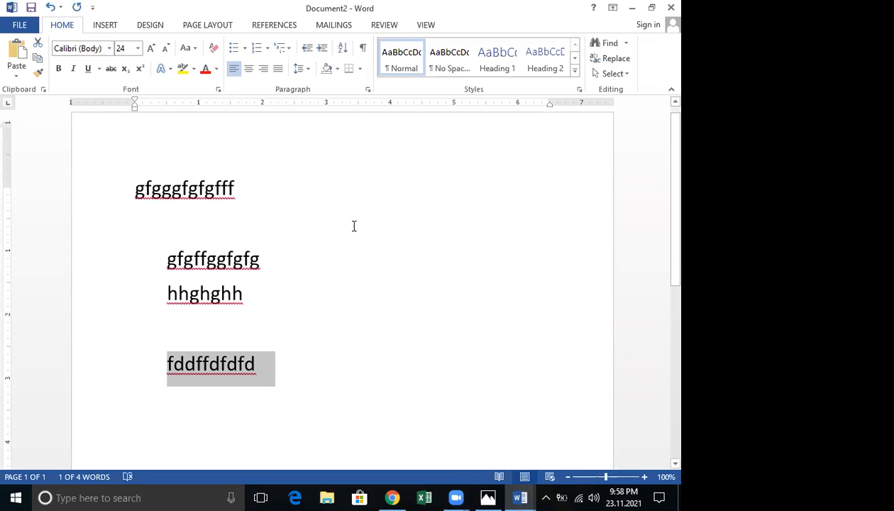
# Clear all formatting from the first line and then from the three lower lines
pyautogui.tripleClick(272, 215)
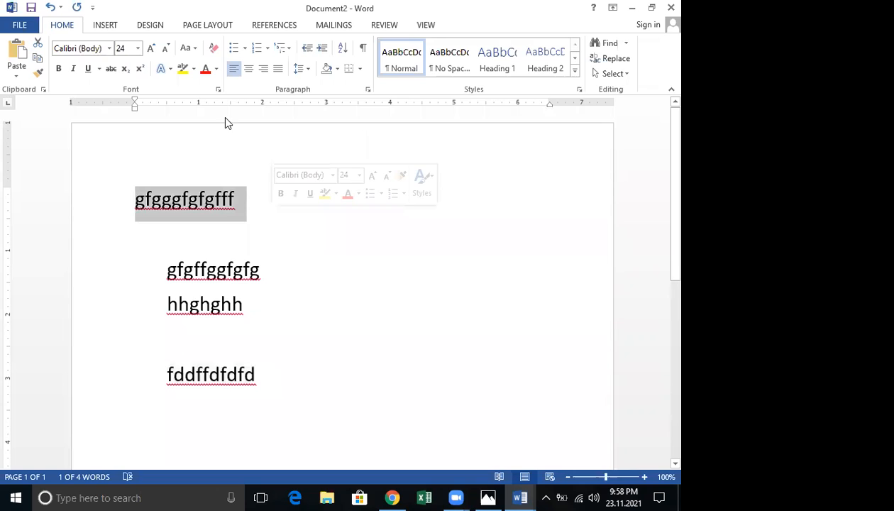
pyautogui.click(188, 48)
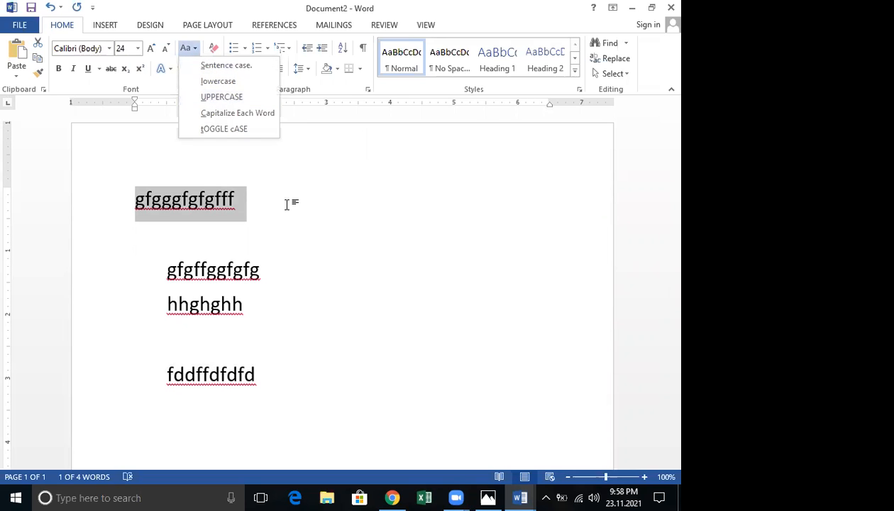
pyautogui.click(216, 51)
pyautogui.click(215, 53)
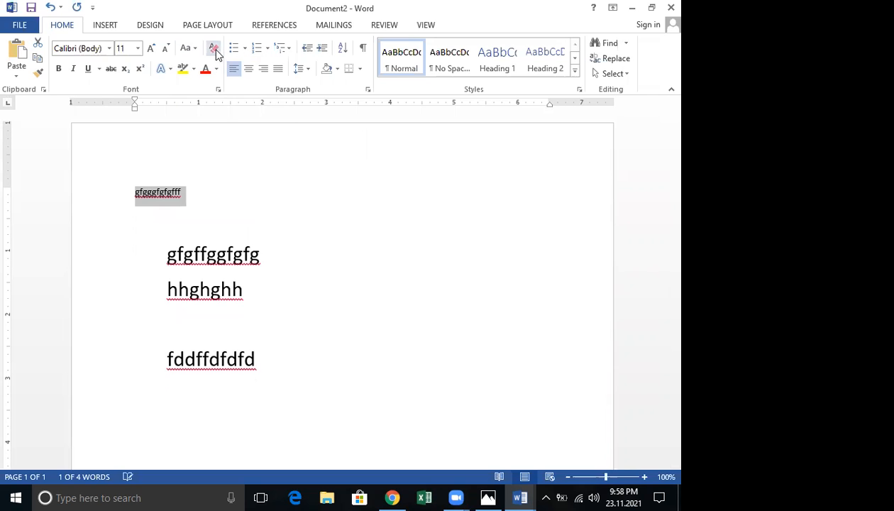
pyautogui.moveTo(167, 258); pyautogui.dragTo(312, 360)
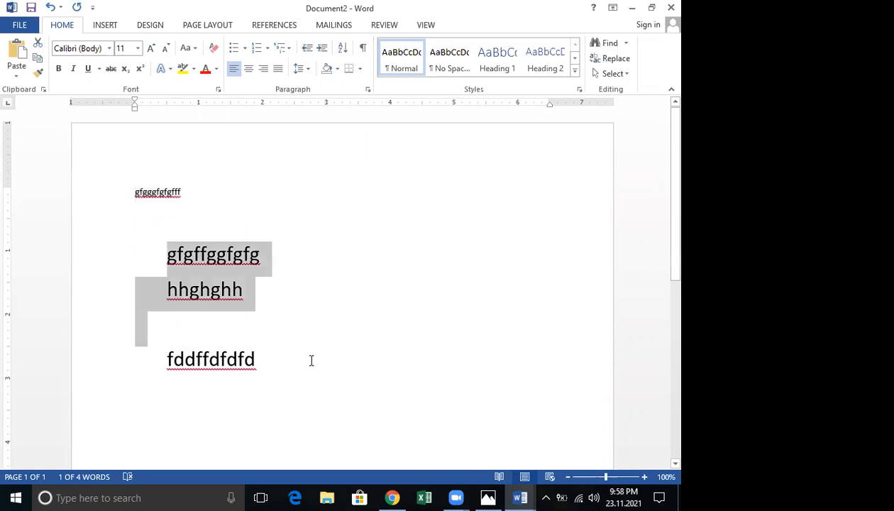
pyautogui.click(214, 51)
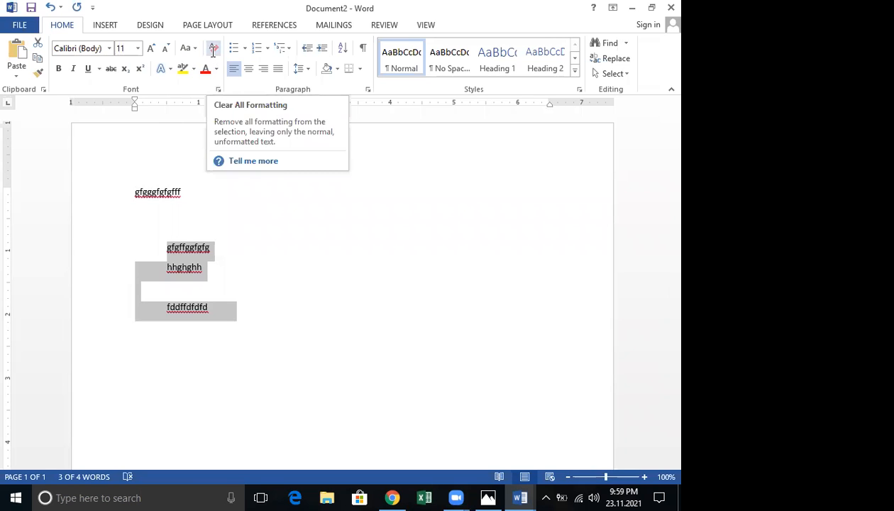
pyautogui.click(229, 233)
pyautogui.moveTo(166, 246); pyautogui.dragTo(193, 329)
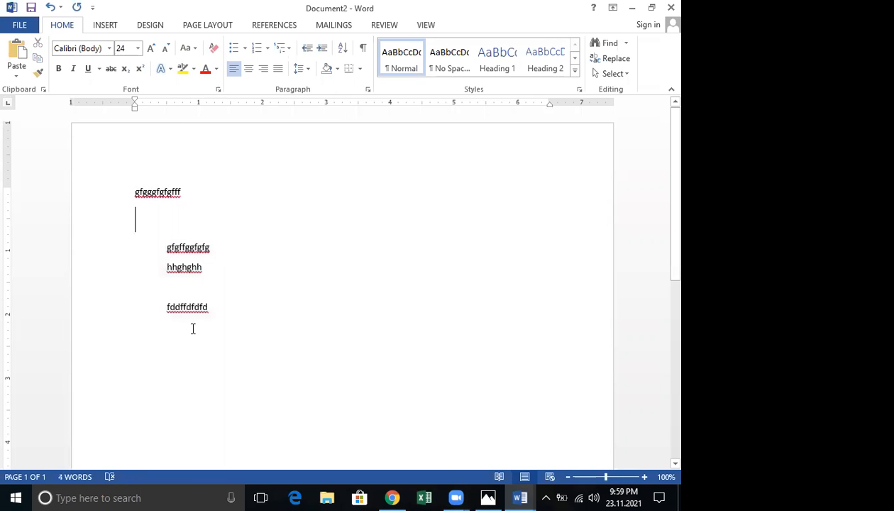
# Remove the space after the indented lines and delete the blank line above 'fddffdfdfd'
pyautogui.click(300, 70)
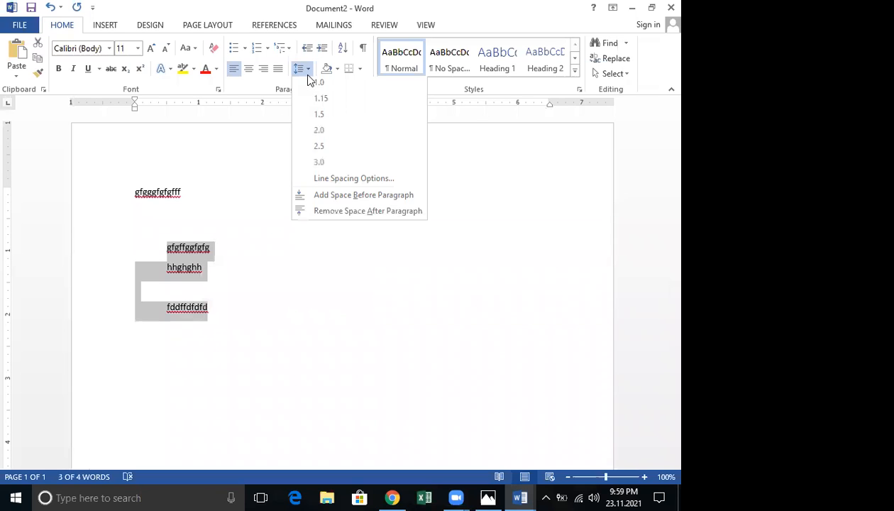
pyautogui.click(312, 84)
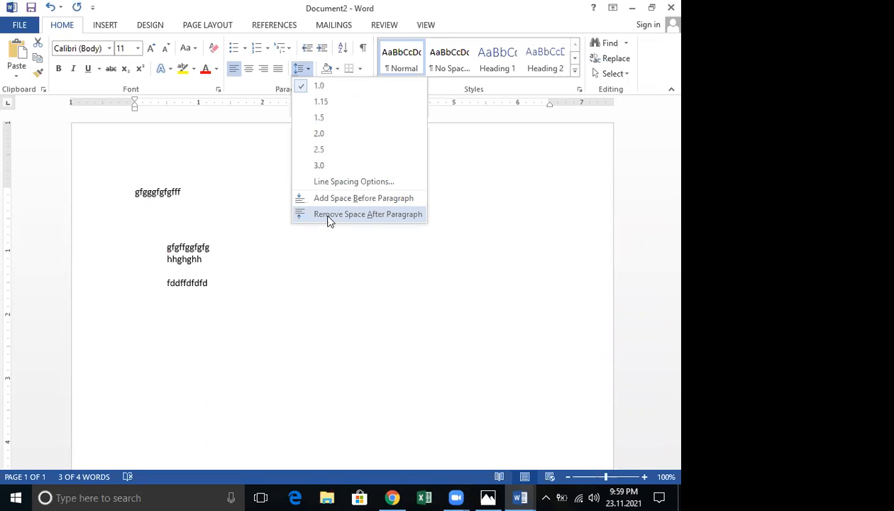
pyautogui.click(328, 214)
pyautogui.click(178, 269)
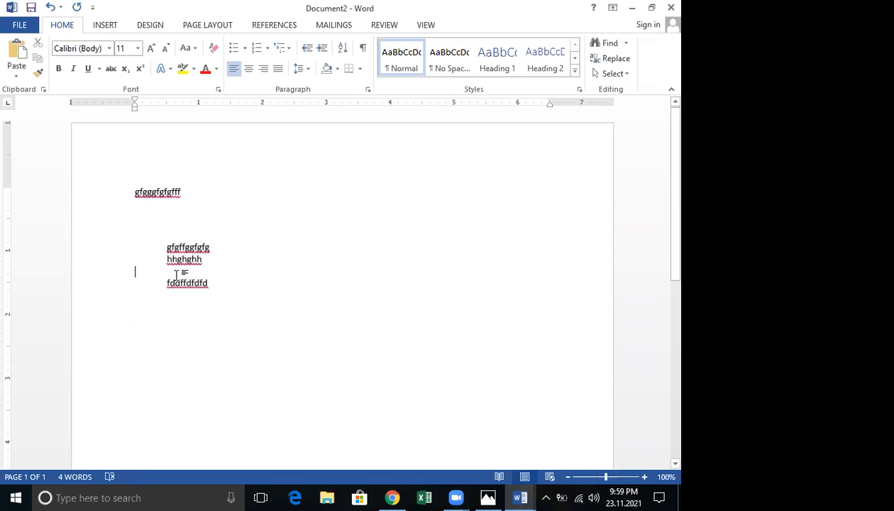
pyautogui.press('BackSpace')
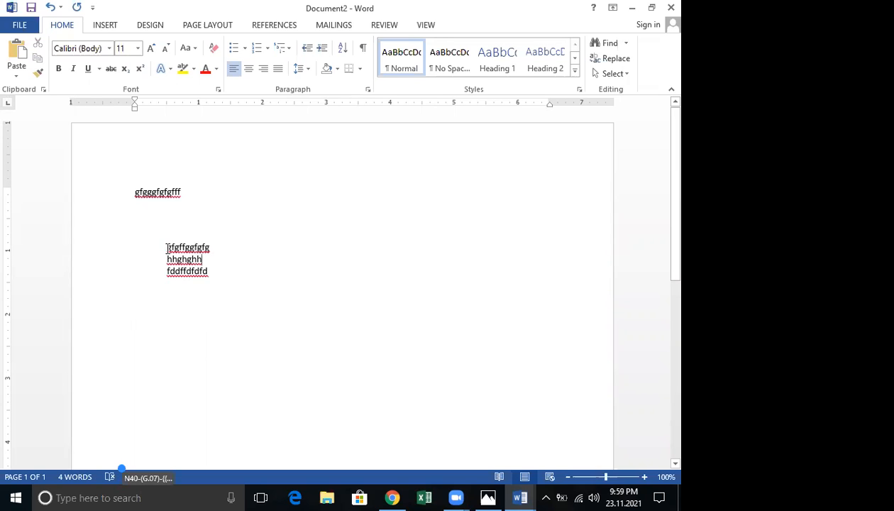
# Recheck line spacing on the three indented lines, then move to the empty line below
pyautogui.moveTo(168, 248); pyautogui.dragTo(211, 277)
pyautogui.click(307, 71)
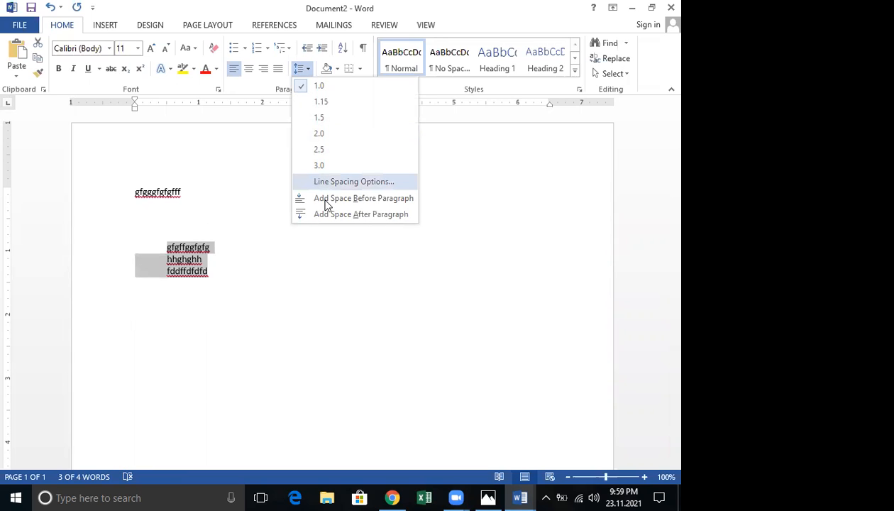
pyautogui.click(133, 332)
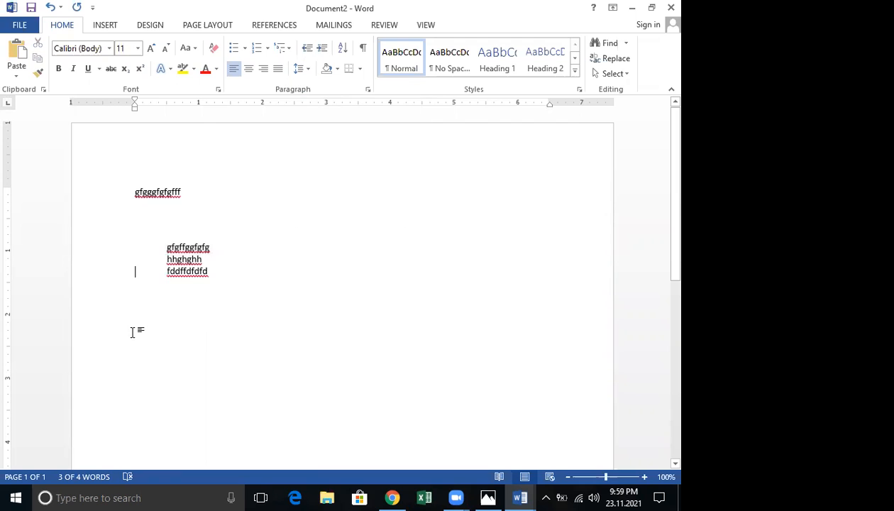
pyautogui.click(142, 331)
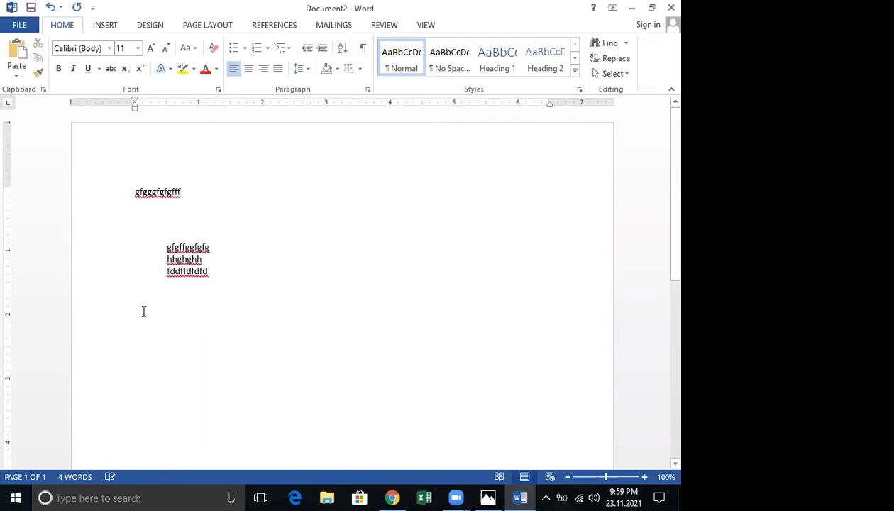
pyautogui.rightClick(407, 59)
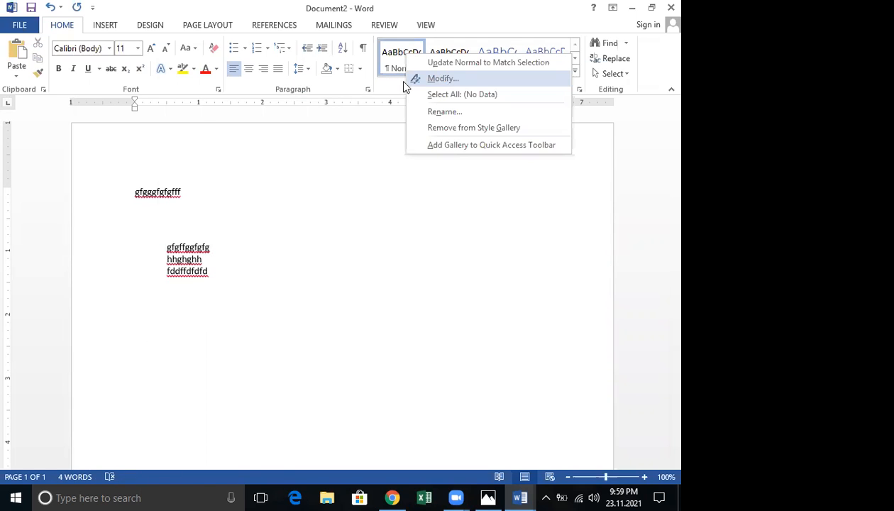
pyautogui.click(412, 79)
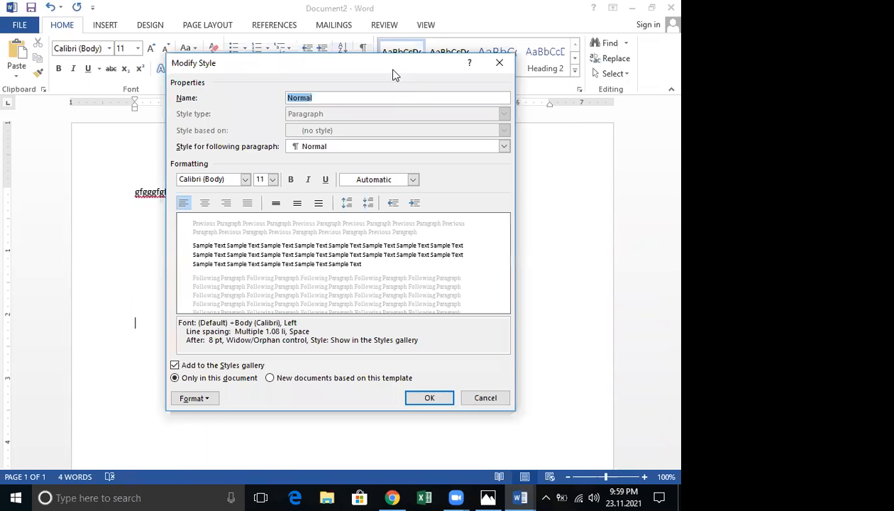
pyautogui.click(446, 99)
pyautogui.click(448, 103)
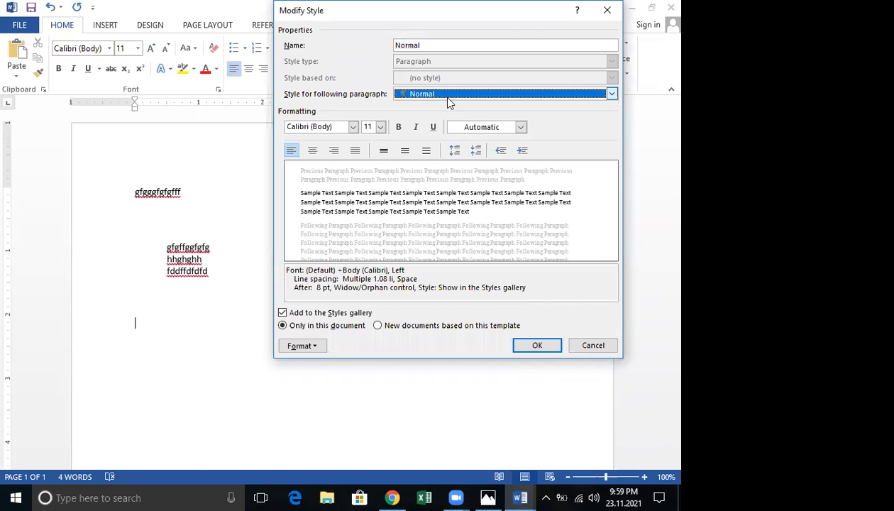
pyautogui.click(354, 129)
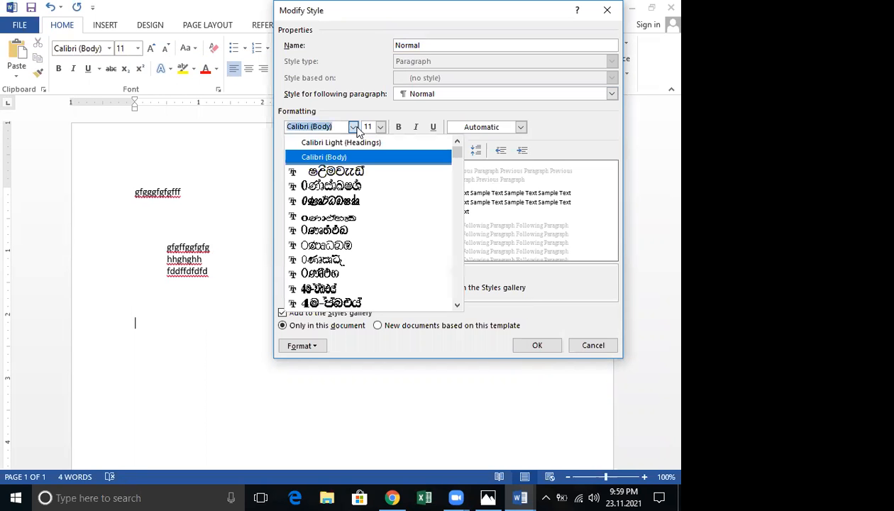
pyautogui.click(355, 129)
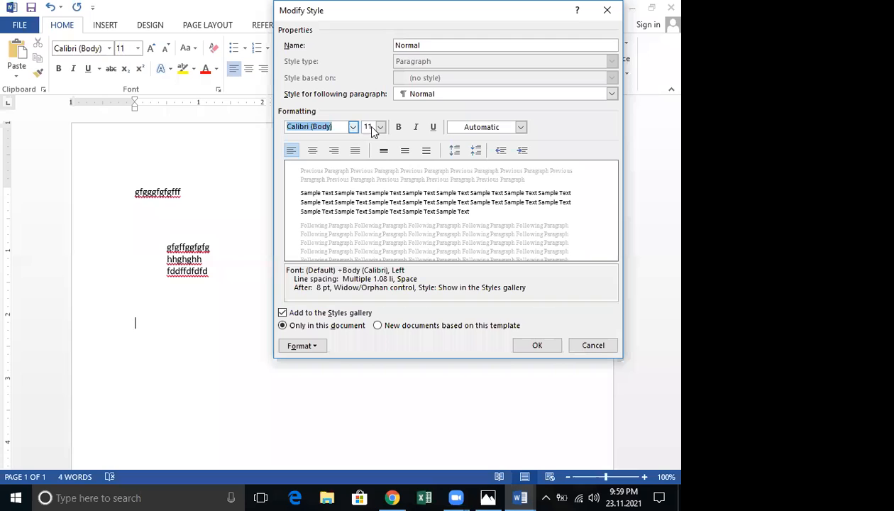
pyautogui.click(372, 198)
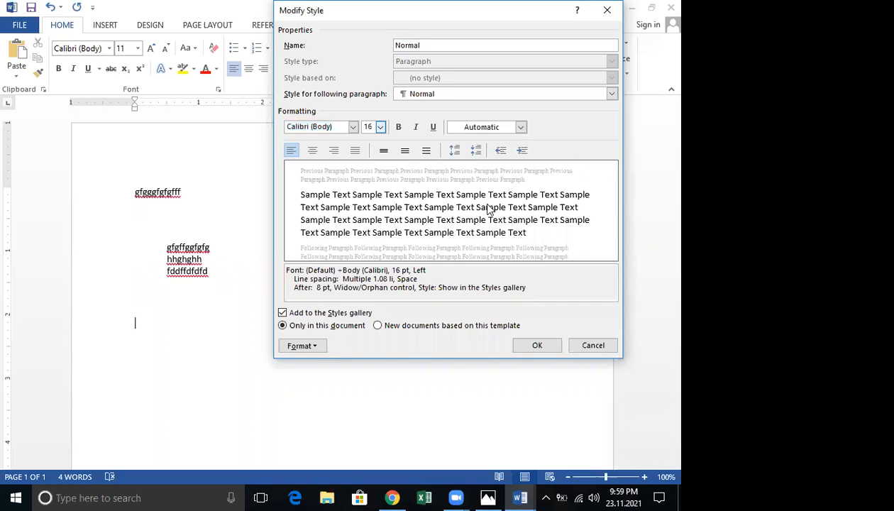
pyautogui.click(594, 345)
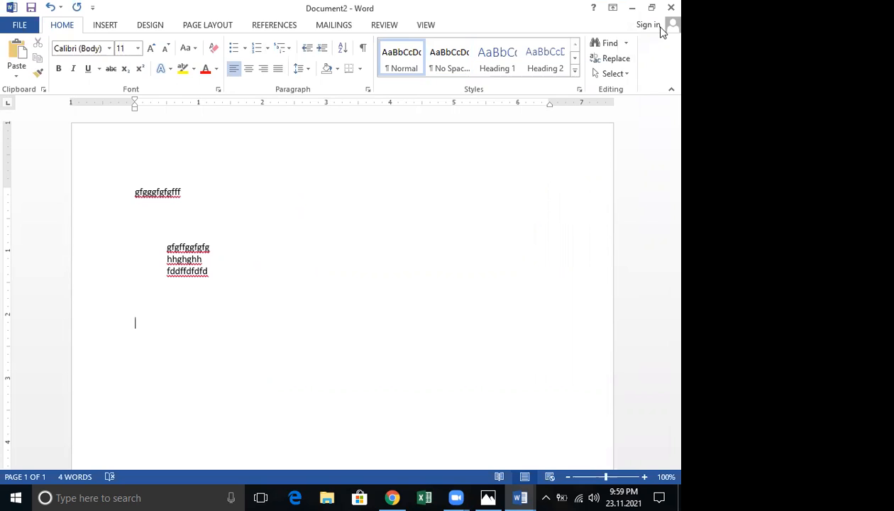
# Insert a screenshot of the other open Word window, then delete the picture
pyautogui.click(108, 27)
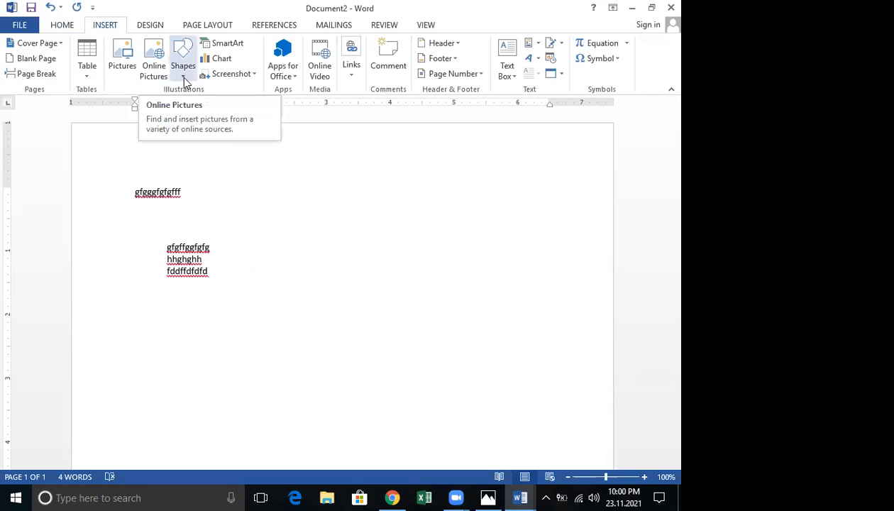
pyautogui.click(254, 75)
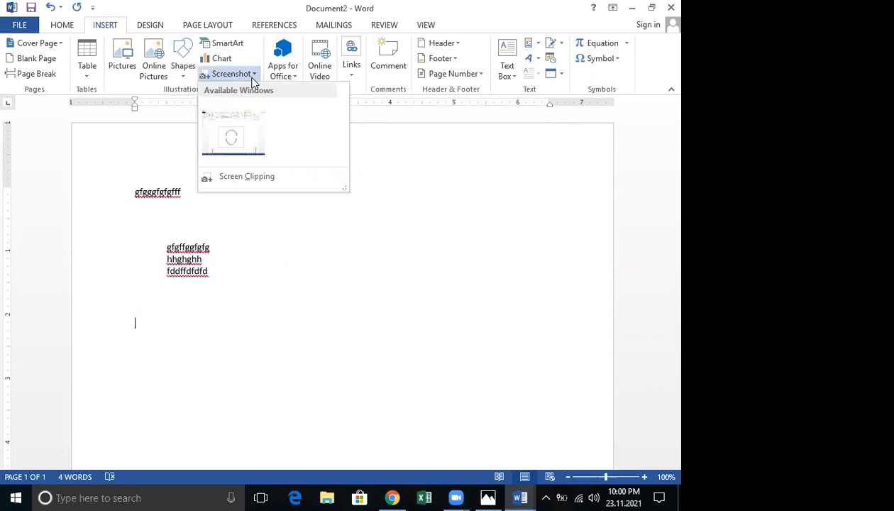
pyautogui.click(233, 135)
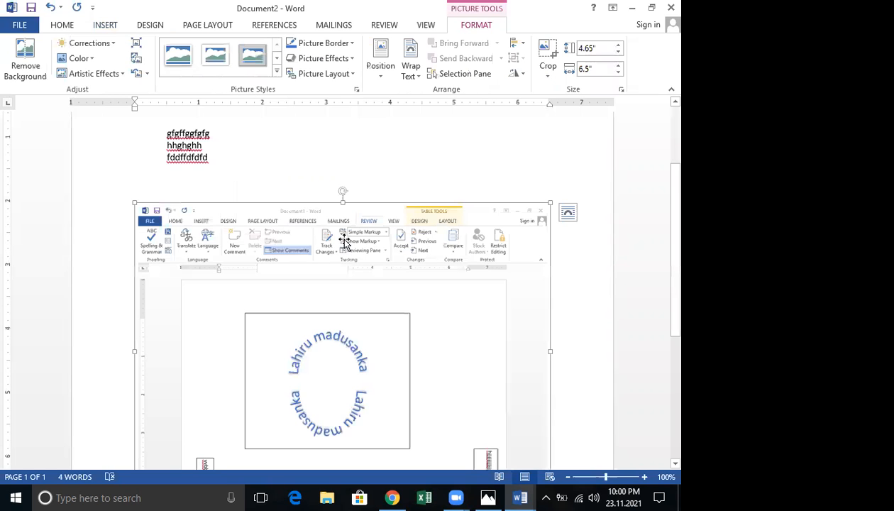
pyautogui.scroll(-3, 347, 234)
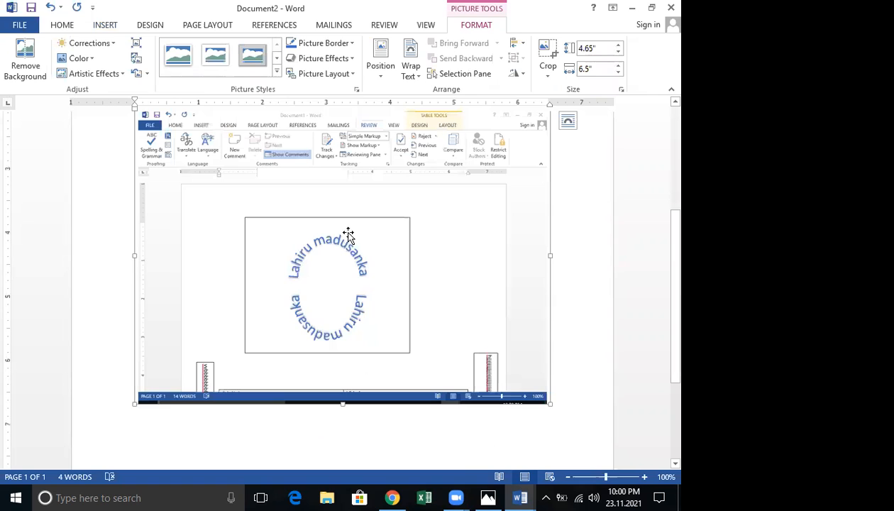
pyautogui.scroll(1, 347, 234)
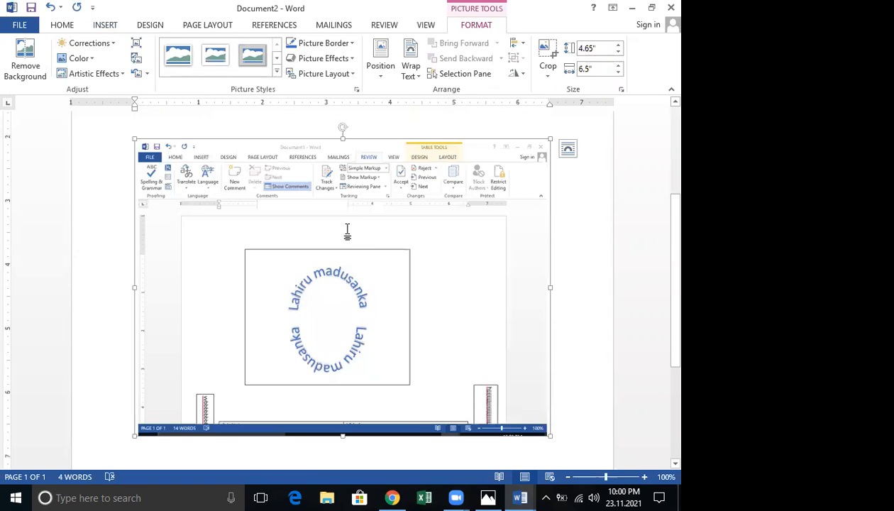
pyautogui.press('Delete')
pyautogui.click(107, 25)
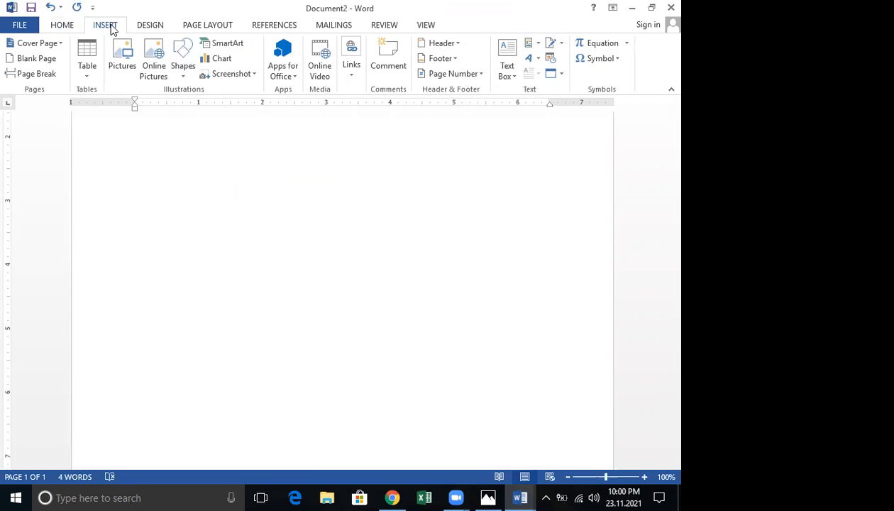
# Take a screen clipping around the vertical text box and first table column
pyautogui.click(254, 77)
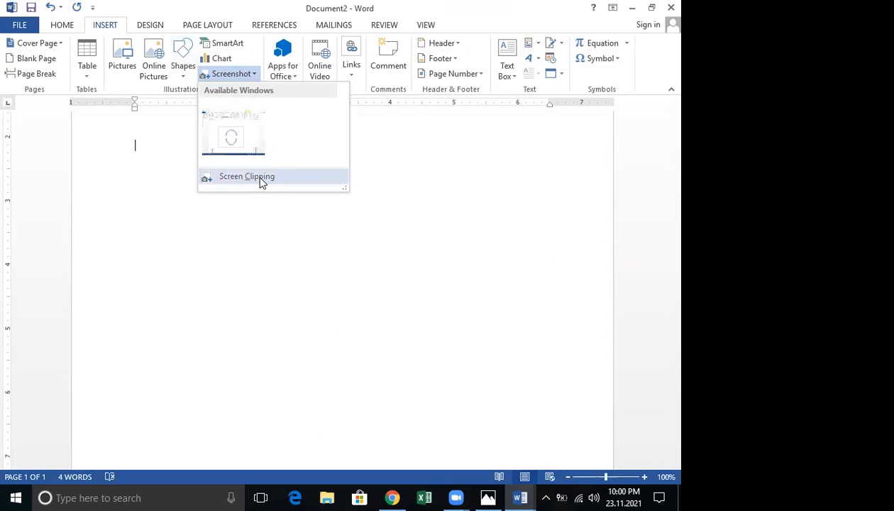
pyautogui.click(261, 181)
pyautogui.scroll(-3, 259, 178)
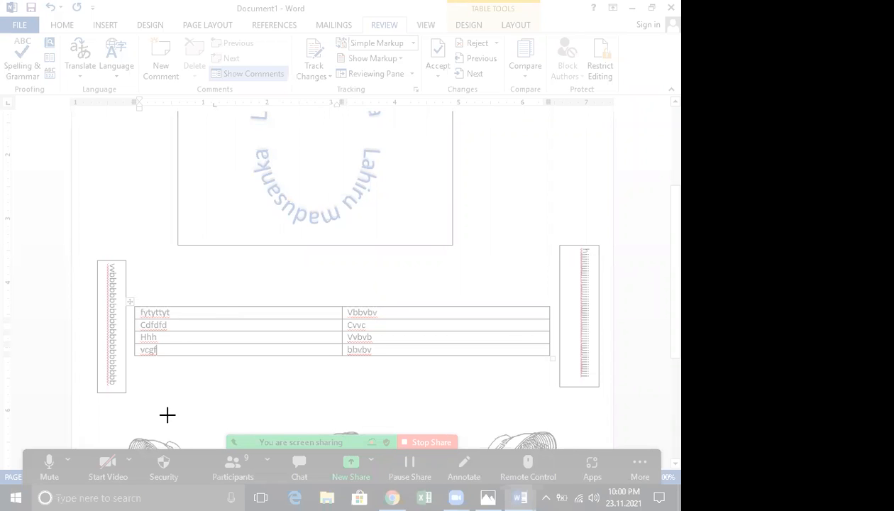
pyautogui.moveTo(72, 244); pyautogui.dragTo(385, 464)
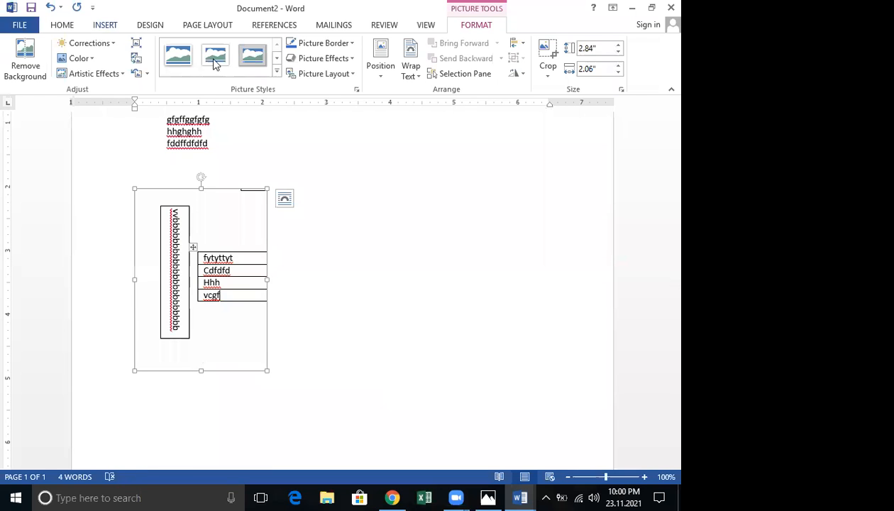
# Clip the table's second column, 'Vbbvbv' to 'bbvbv', into the document
pyautogui.click(252, 74)
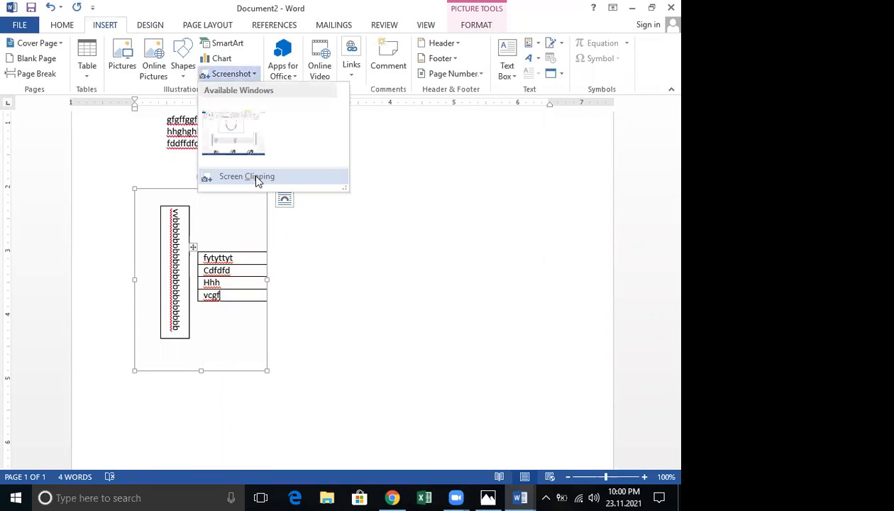
pyautogui.click(248, 177)
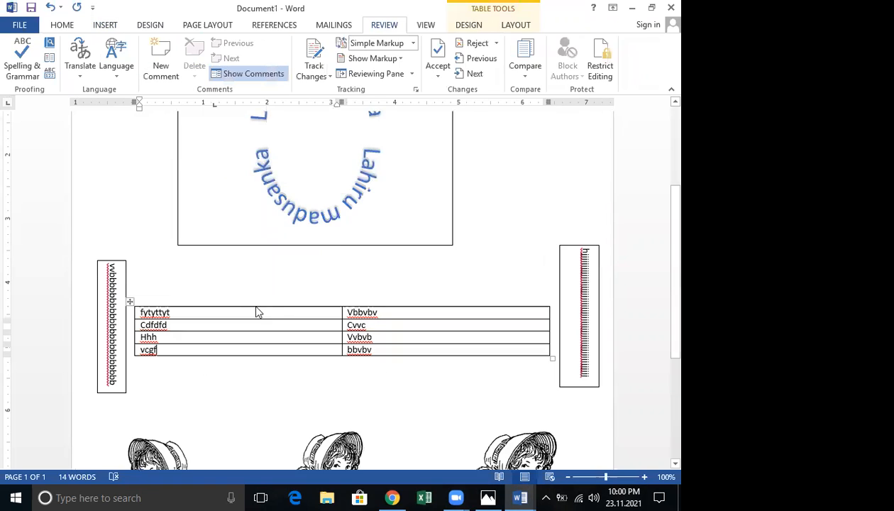
pyautogui.moveTo(344, 306); pyautogui.dragTo(372, 355)
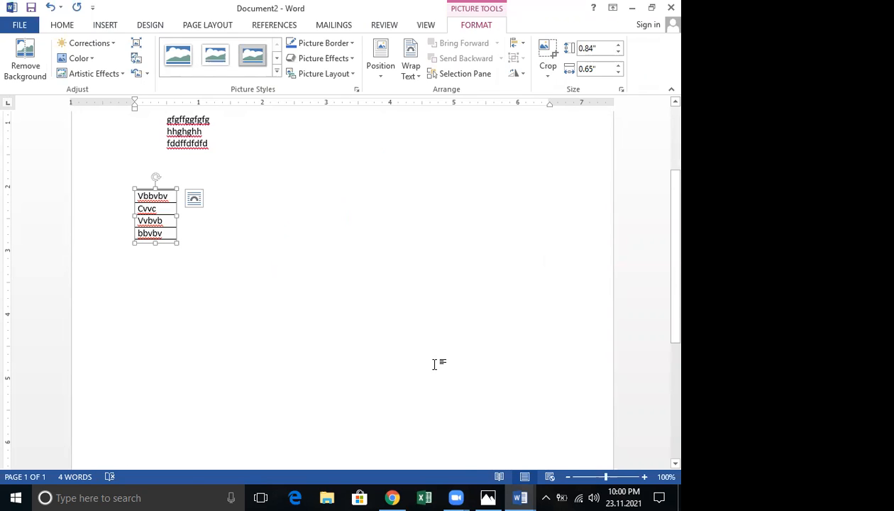
pyautogui.click(110, 26)
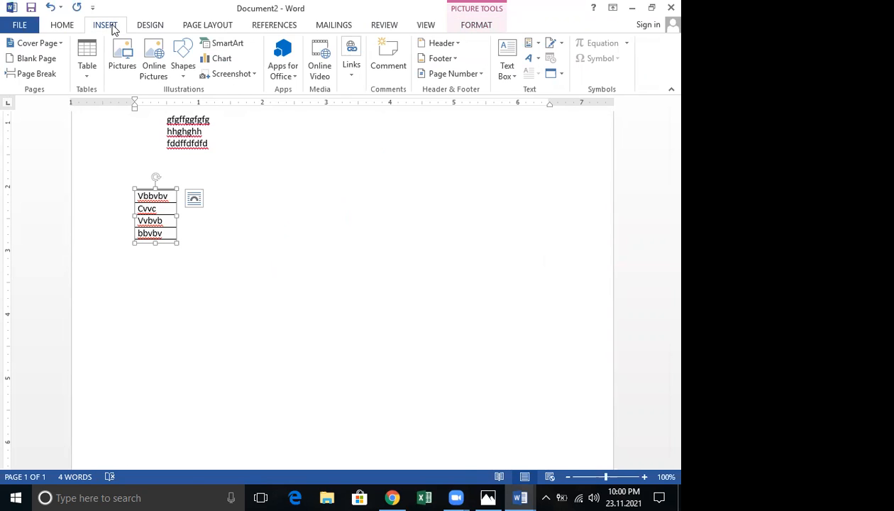
pyautogui.click(254, 74)
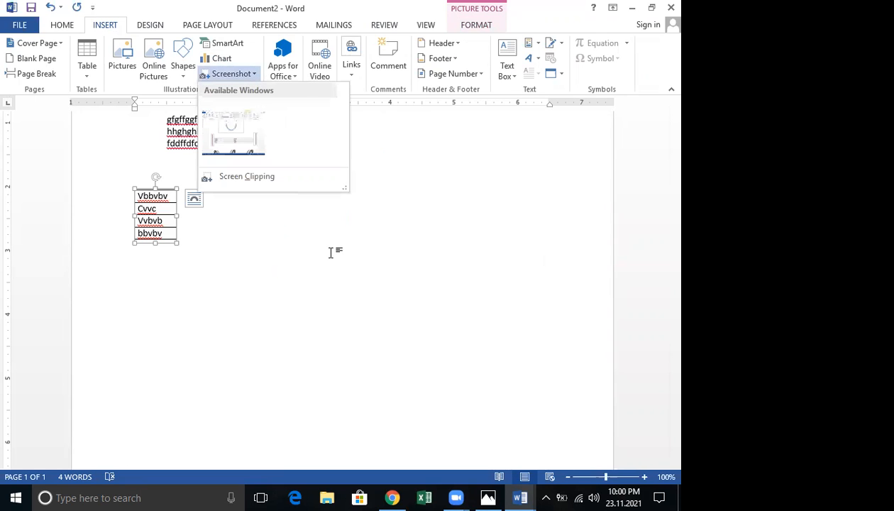
pyautogui.click(218, 313)
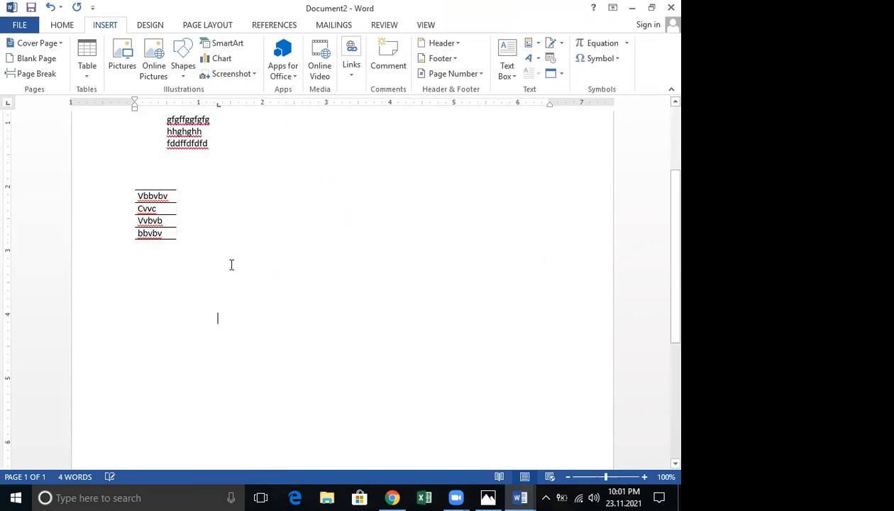
# Close the Online Video and Apps for Office windows, then reopen Online Video
pyautogui.click(325, 71)
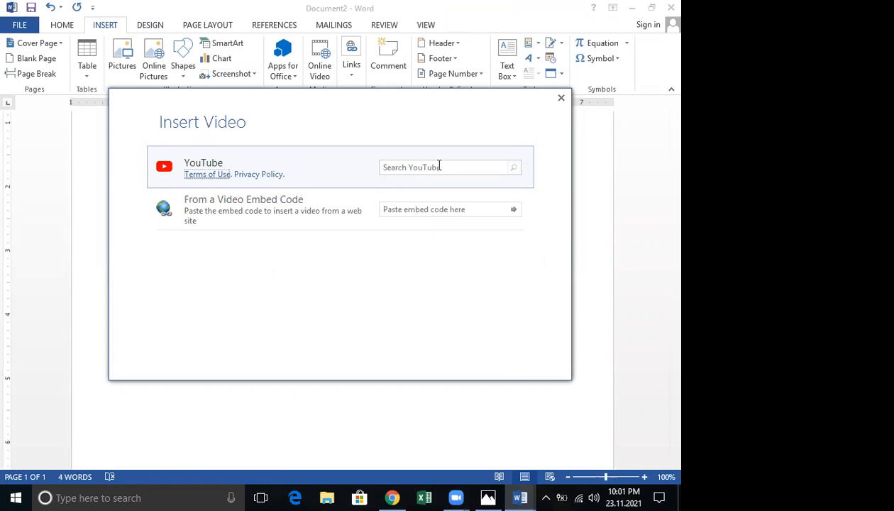
pyautogui.click(561, 98)
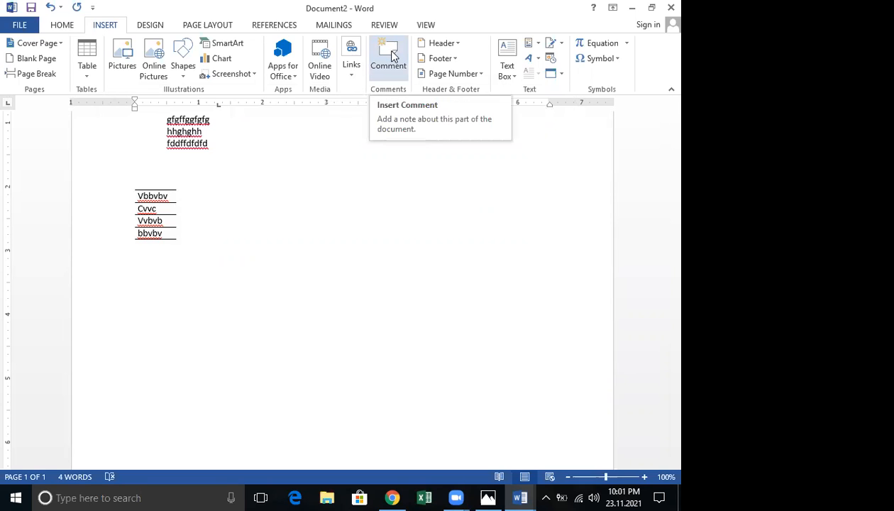
pyautogui.click(292, 77)
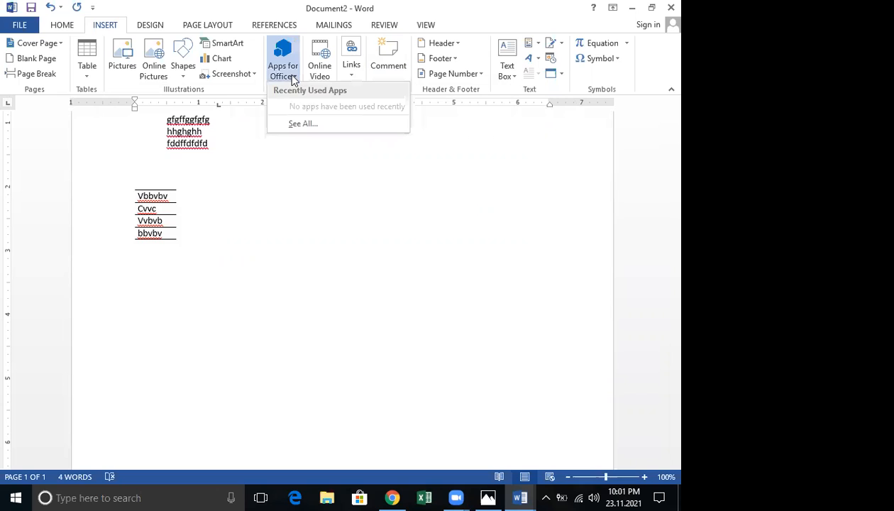
pyautogui.click(301, 125)
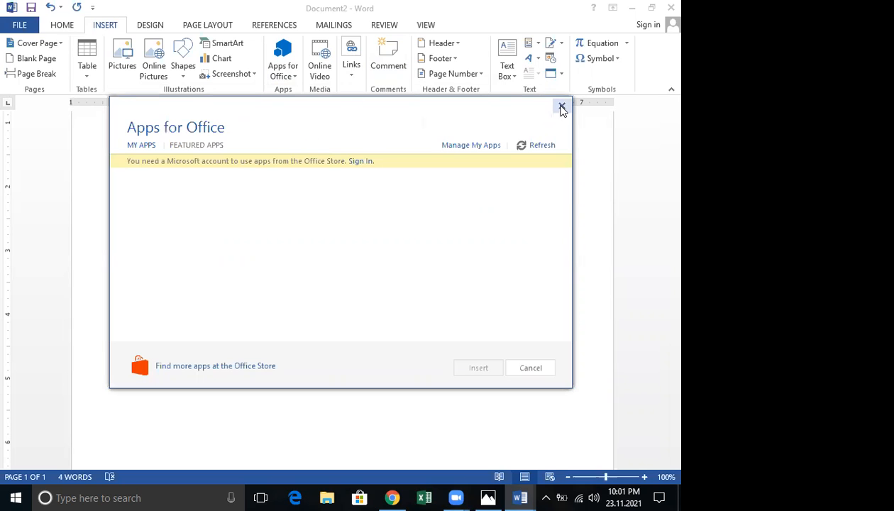
pyautogui.click(561, 107)
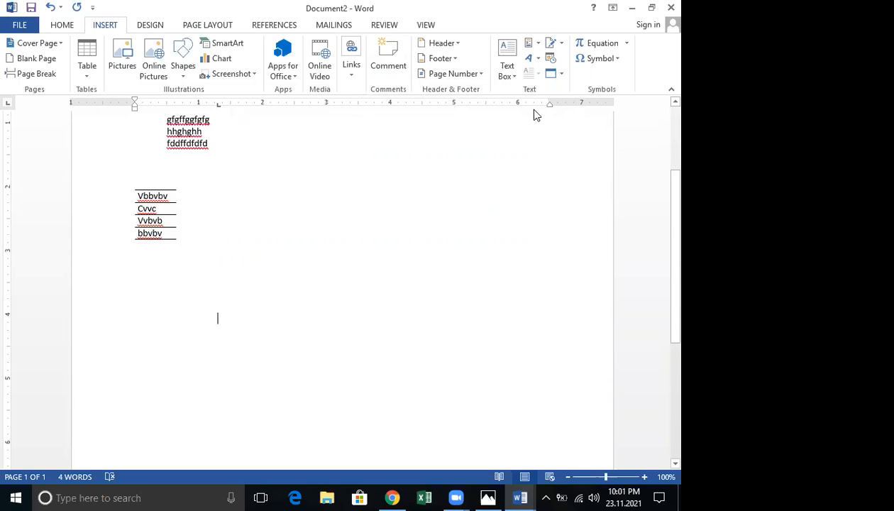
pyautogui.click(323, 70)
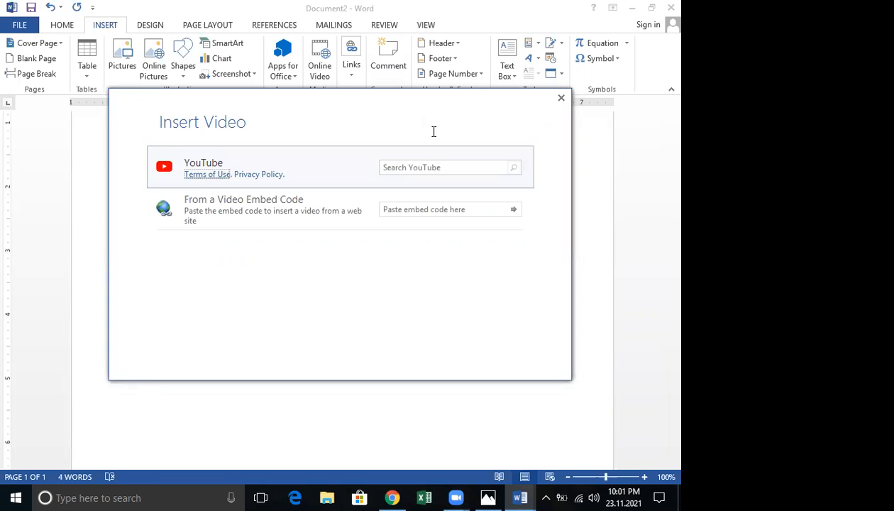
# Search YouTube for 'nenasala koswadiya' and insert the first video result below the text
pyautogui.click(432, 172)
pyautogui.write('nenasala')
pyautogui.press('Return')
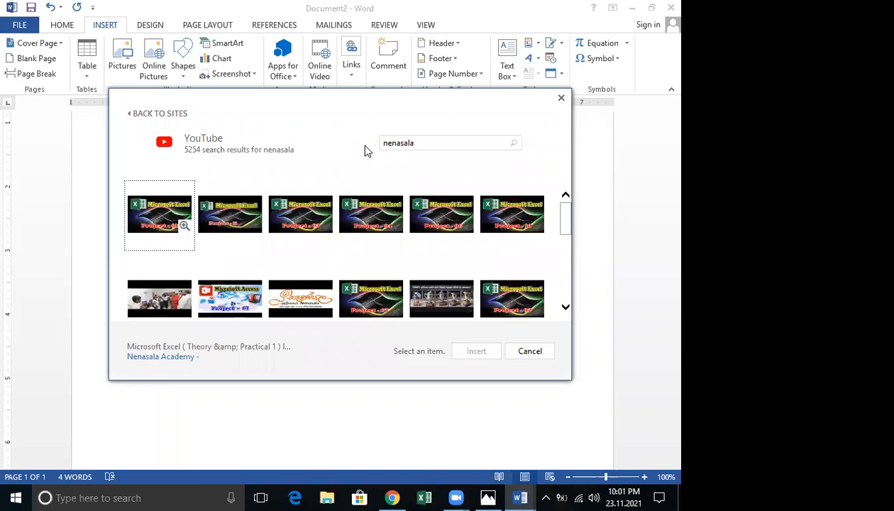
pyautogui.click(430, 148)
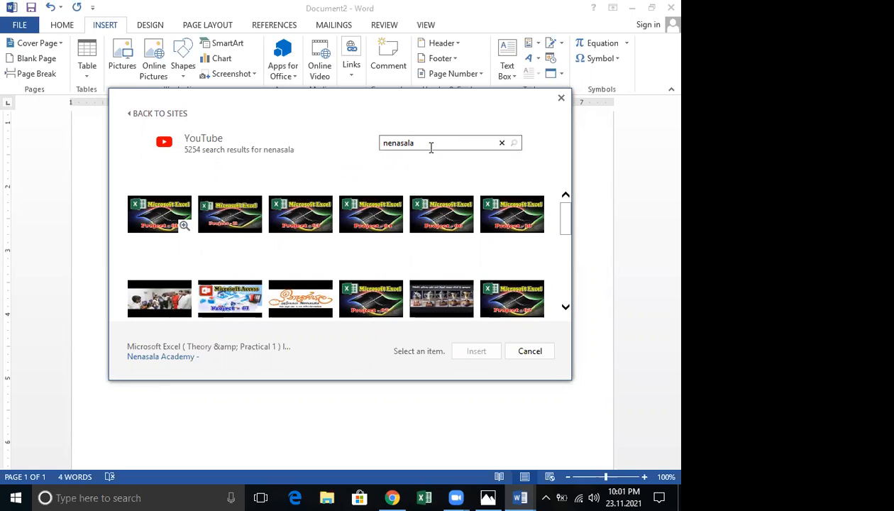
pyautogui.write('kose')
pyautogui.write('as')
pyautogui.press('BackSpace')
pyautogui.write('diya')
pyautogui.press('Return')
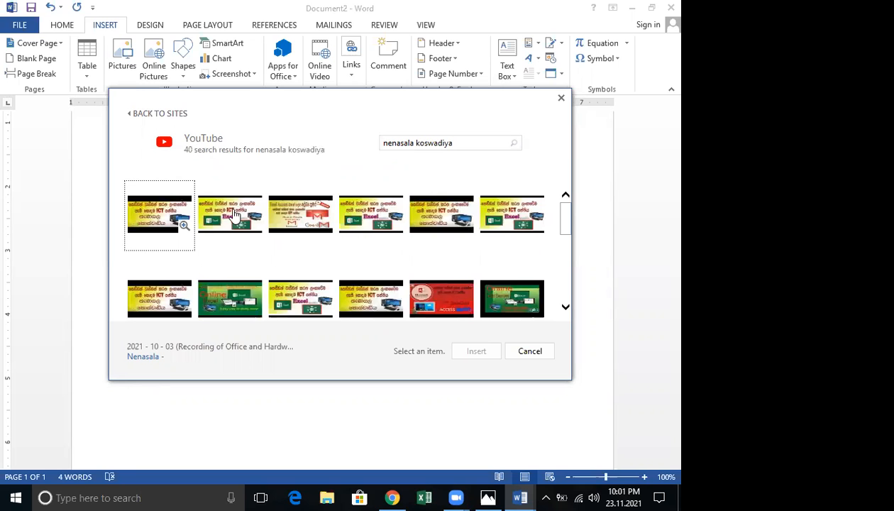
pyautogui.click(160, 223)
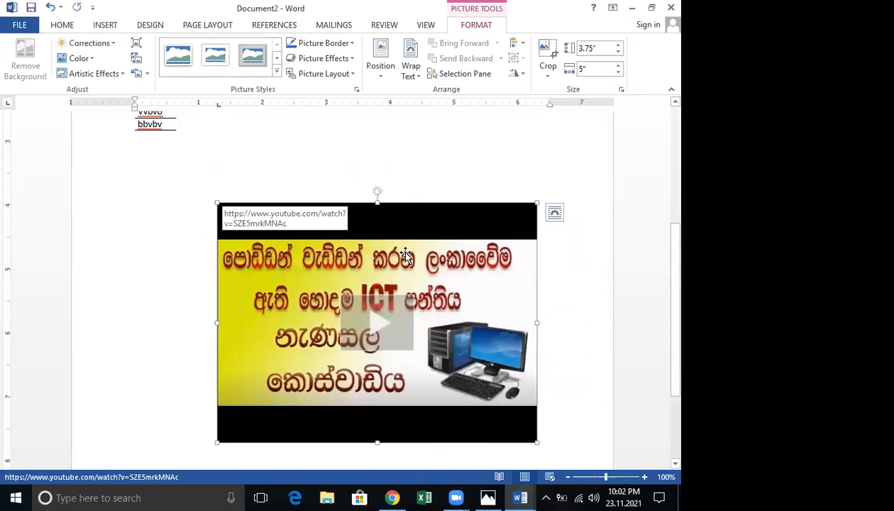
# Play the embedded video '2021 - 10 - 03 (Recording of Office and Hardware Course)' to preview it
pyautogui.scroll(-3, 398, 248)
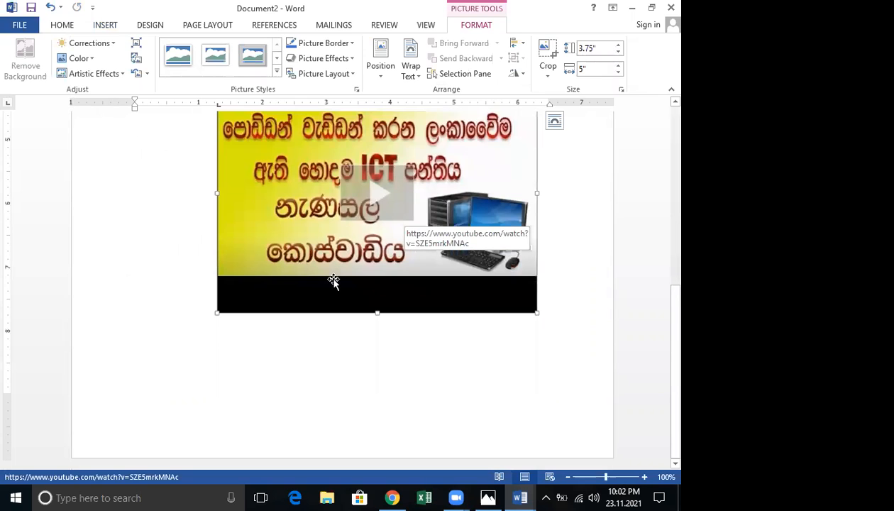
pyautogui.scroll(2, 333, 280)
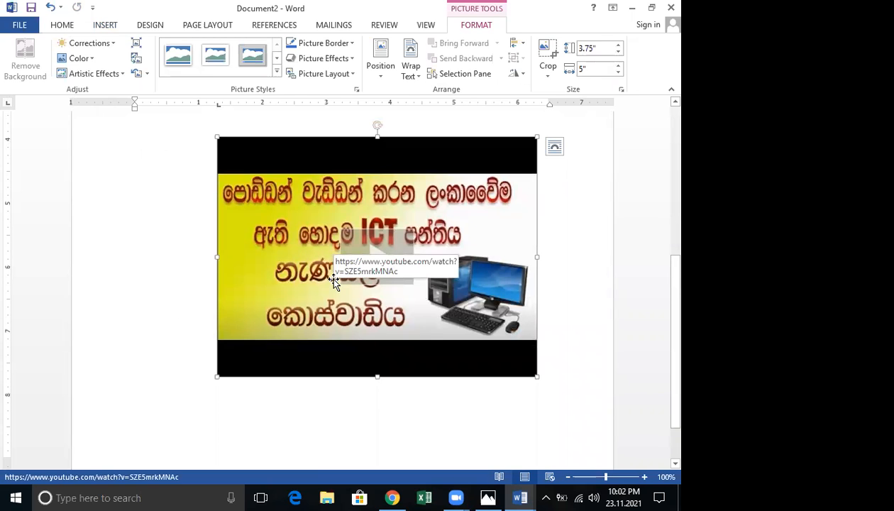
pyautogui.click(104, 27)
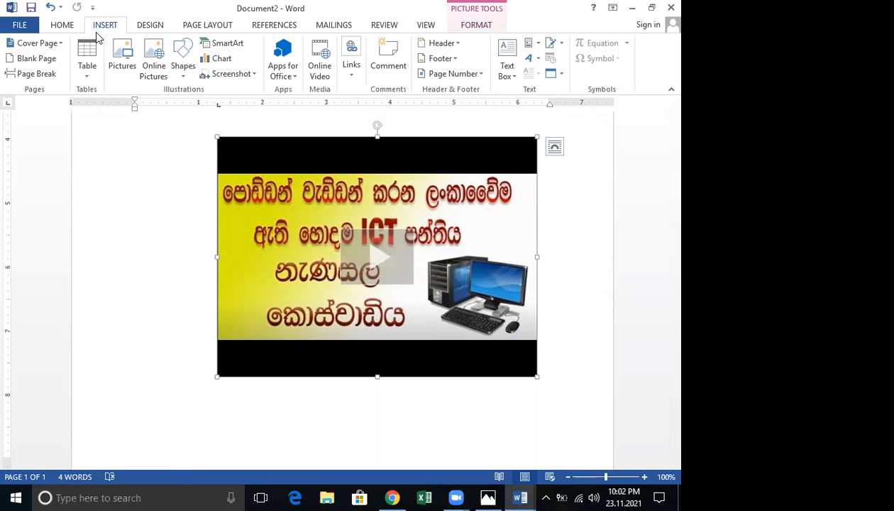
pyautogui.click(383, 263)
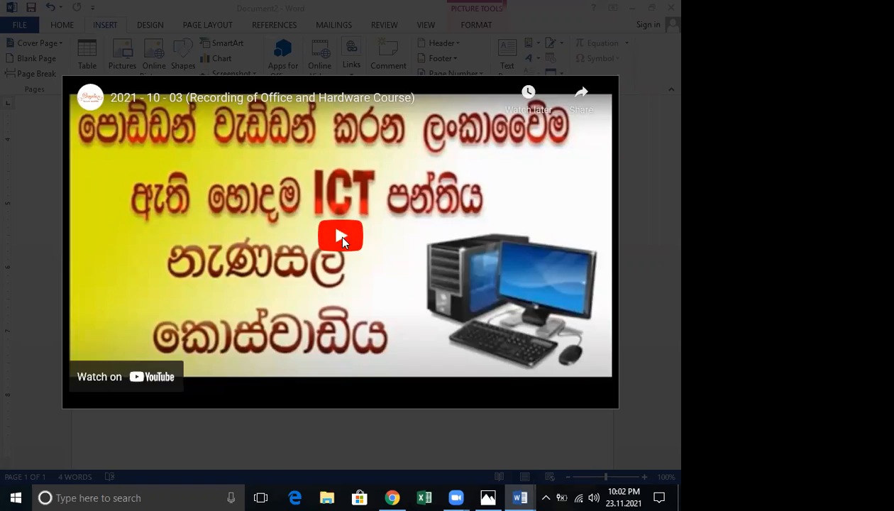
pyautogui.click(342, 237)
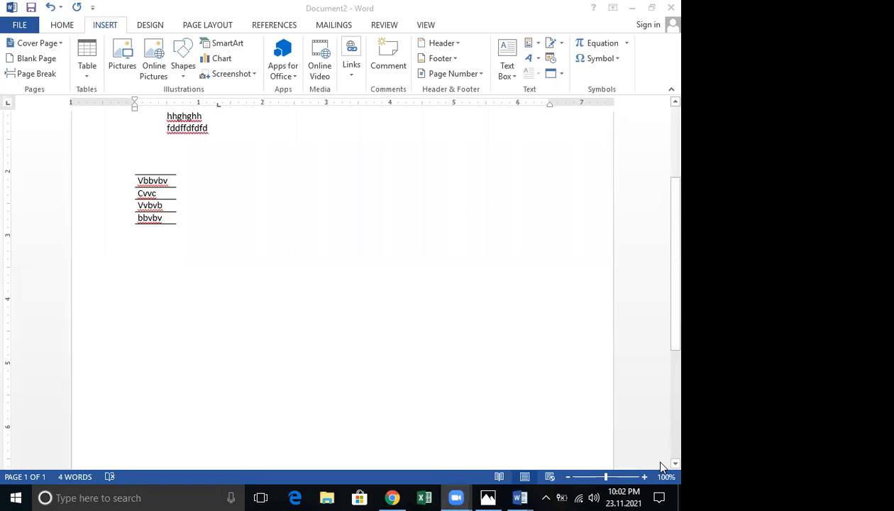
# Select from the empty line above through the whole Vbbvbv–bbvbv table and delete it
pyautogui.click(79, 160)
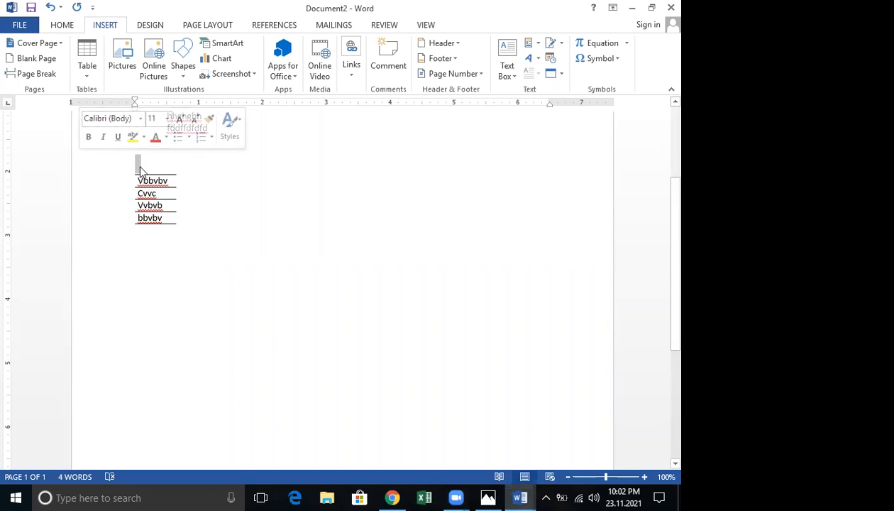
pyautogui.moveTo(152, 167); pyautogui.dragTo(217, 231)
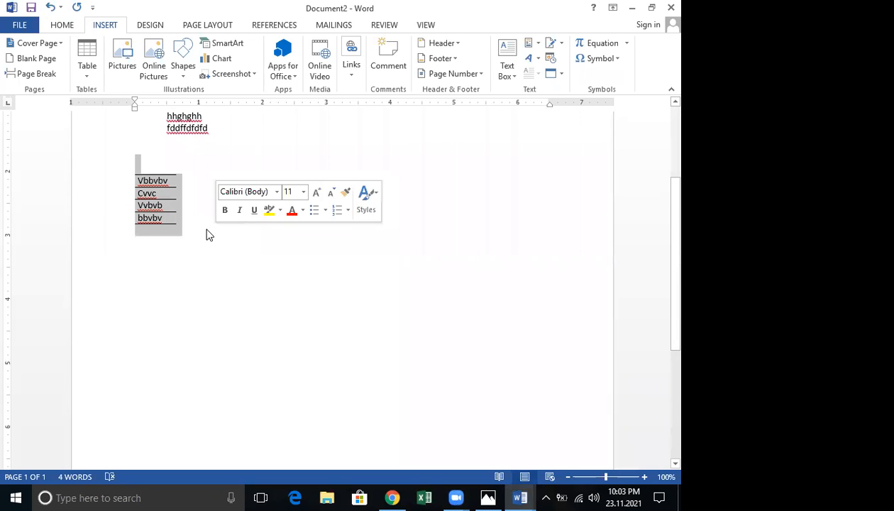
pyautogui.press('BackSpace')
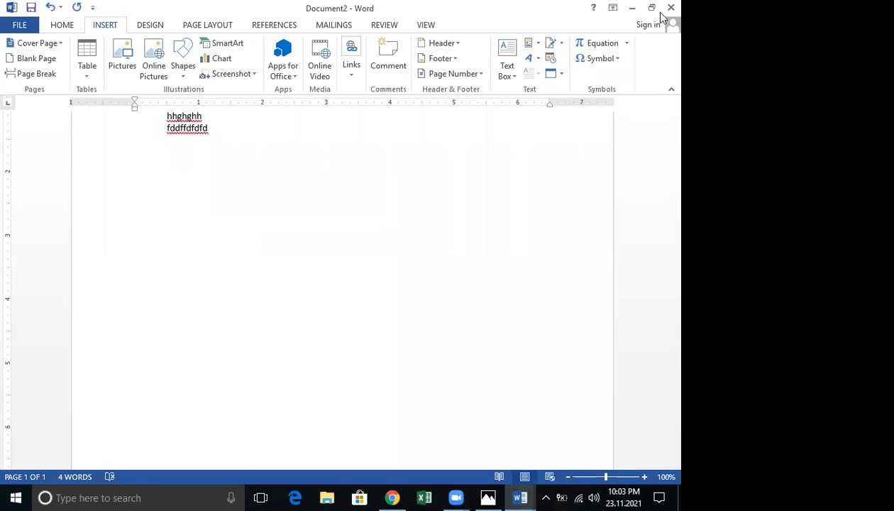
# Close Document2, discarding its changes with Don't Save
pyautogui.click(667, 9)
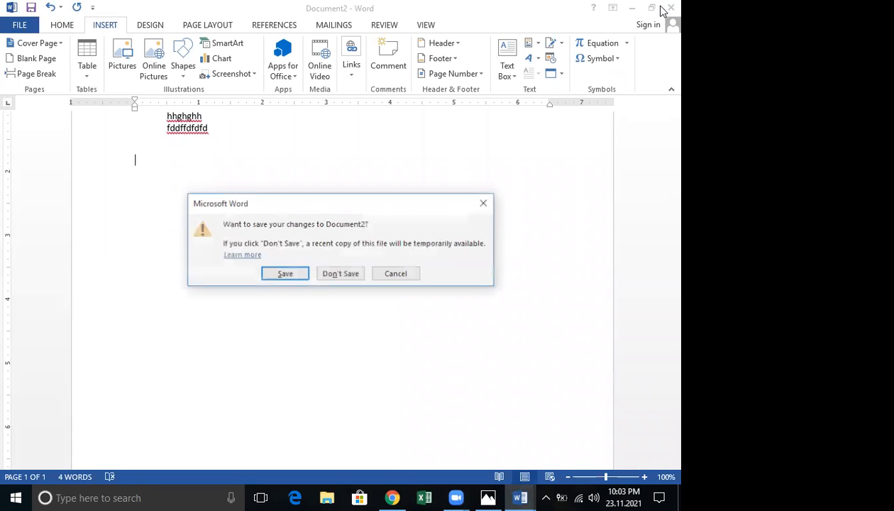
pyautogui.click(337, 273)
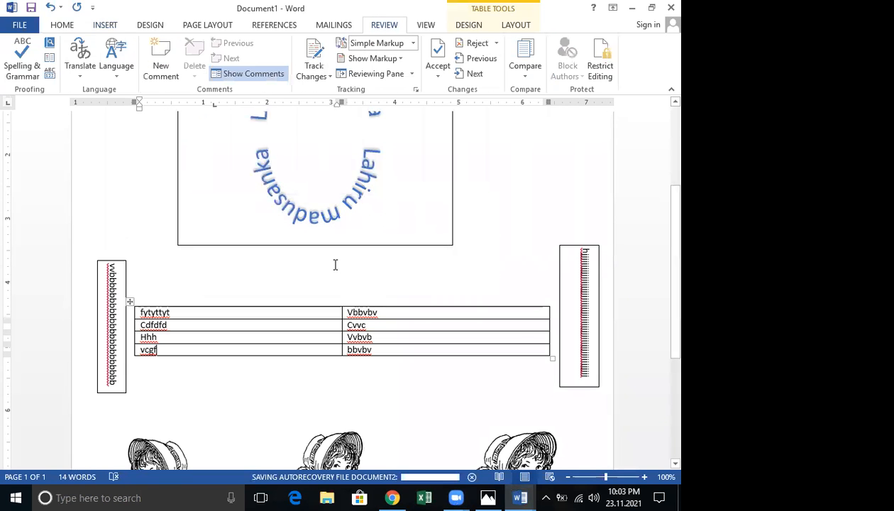
pyautogui.scroll(4, 332, 263)
pyautogui.scroll(-6, 325, 261)
pyautogui.scroll(-3, 326, 259)
pyautogui.scroll(8, 322, 258)
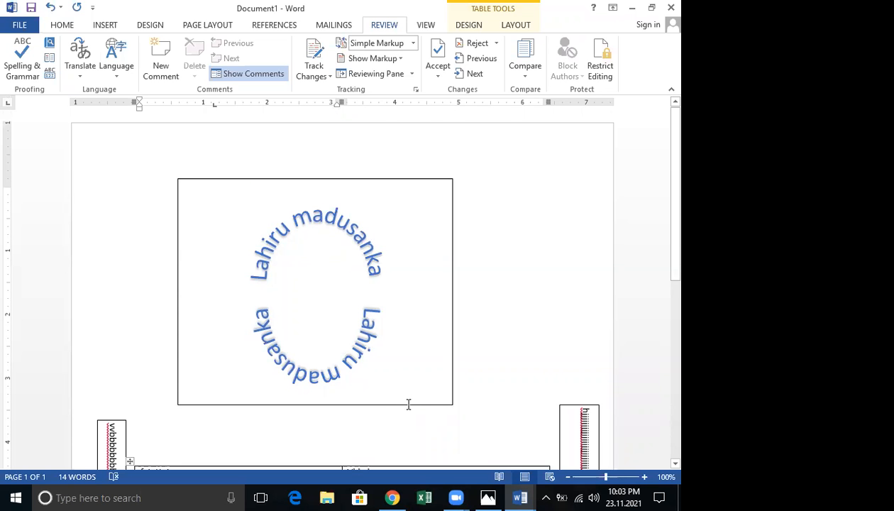
# Begin closing Document1 so Word asks whether to save its changes
pyautogui.scroll(-4, 406, 404)
pyautogui.scroll(-5, 408, 404)
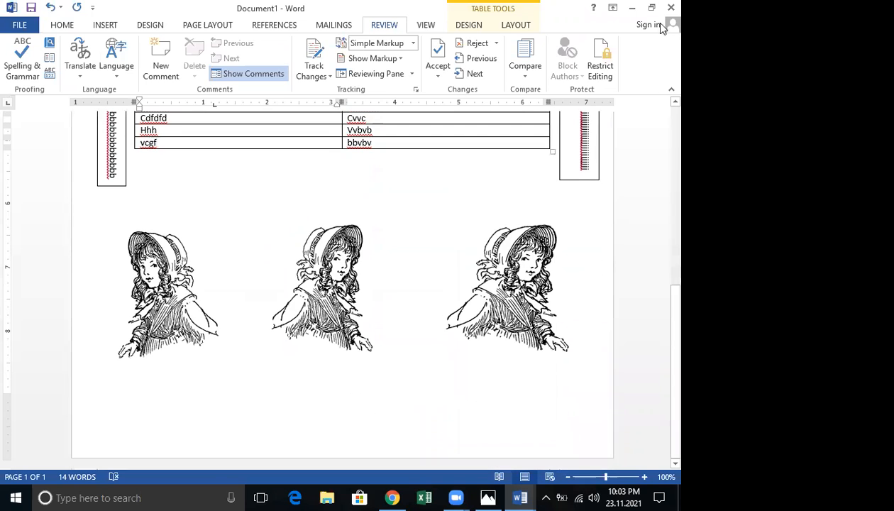
pyautogui.click(669, 8)
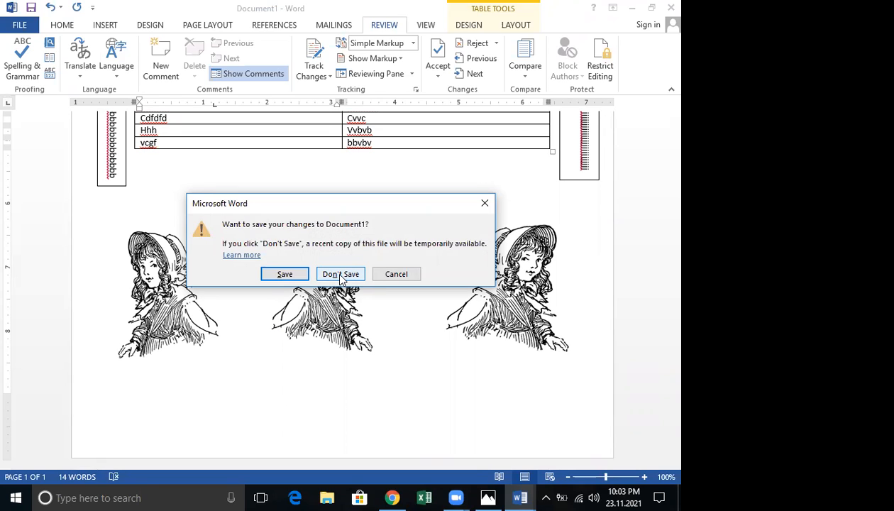
# Bring Word back to the front and cancel Document1's save prompt
pyautogui.click(522, 493)
pyautogui.click(565, 448)
pyautogui.click(397, 274)
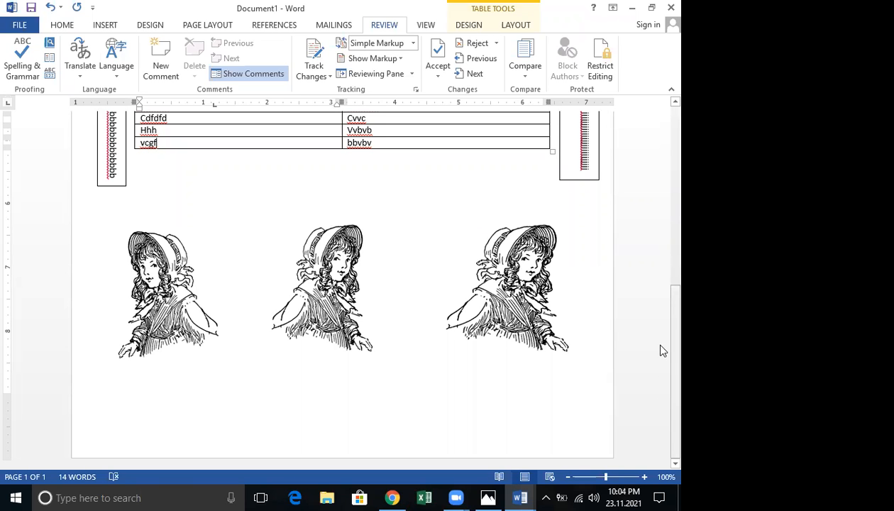
# Review Document1, then close it with Alt+F4, choosing Don't Save
pyautogui.scroll(5, 660, 351)
pyautogui.scroll(-3, 660, 156)
pyautogui.scroll(-4, 660, 383)
pyautogui.scroll(8, 661, 152)
pyautogui.scroll(-5, 662, 364)
pyautogui.scroll(5, 660, 140)
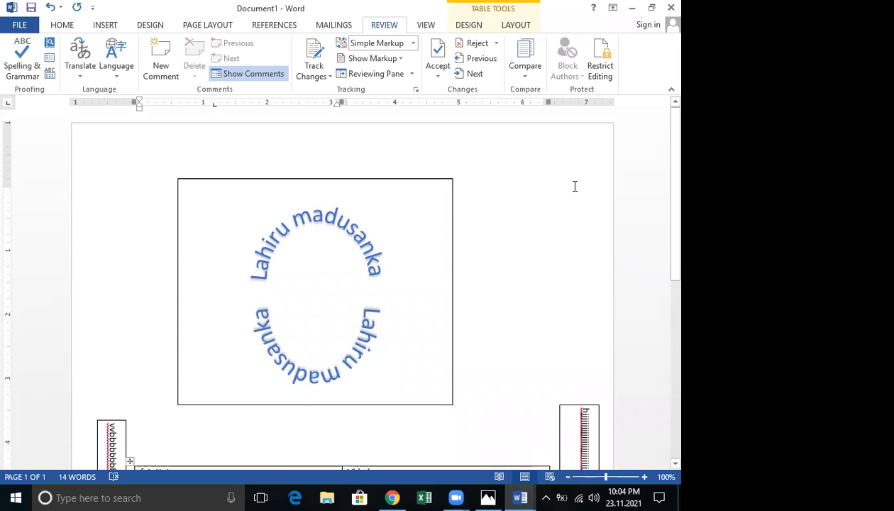
pyautogui.scroll(-5, 544, 295)
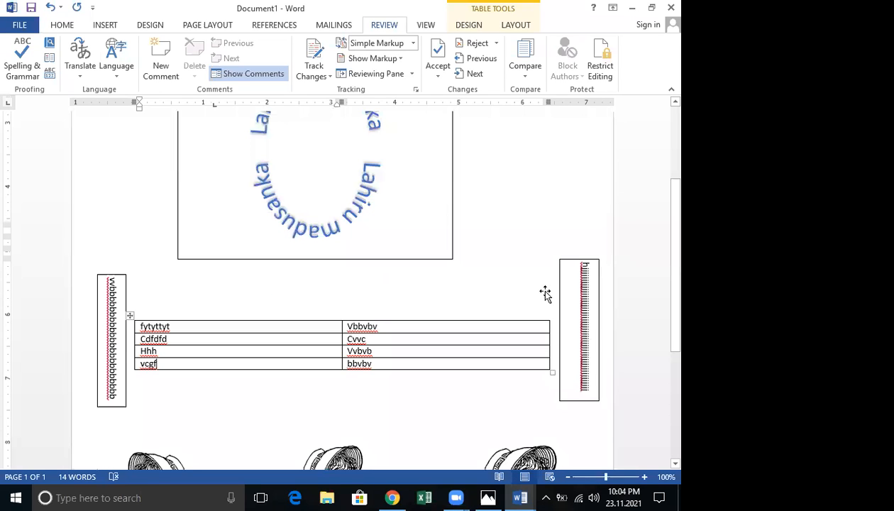
pyautogui.scroll(5, 548, 288)
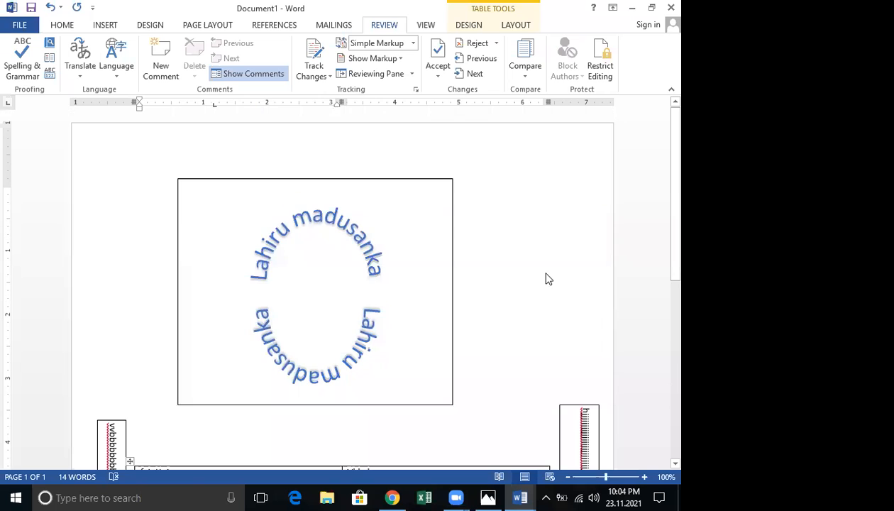
pyautogui.hotkey('alt', 'F4')
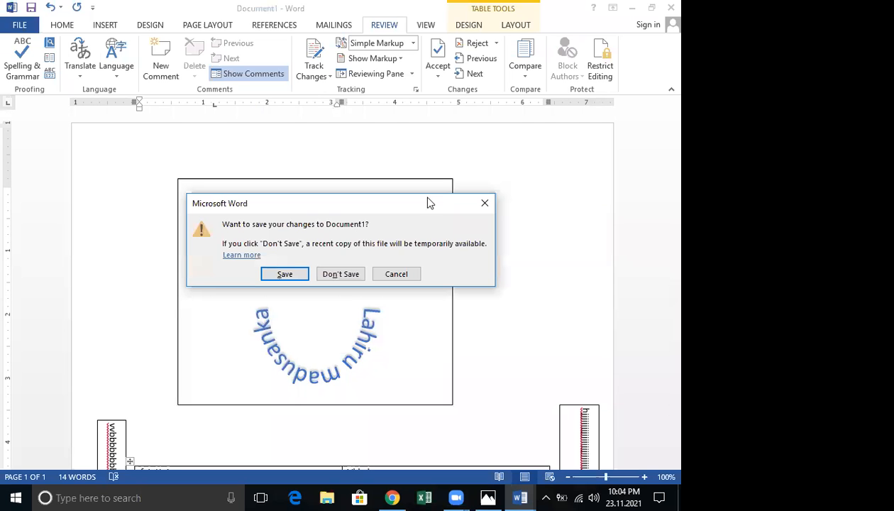
pyautogui.click(346, 278)
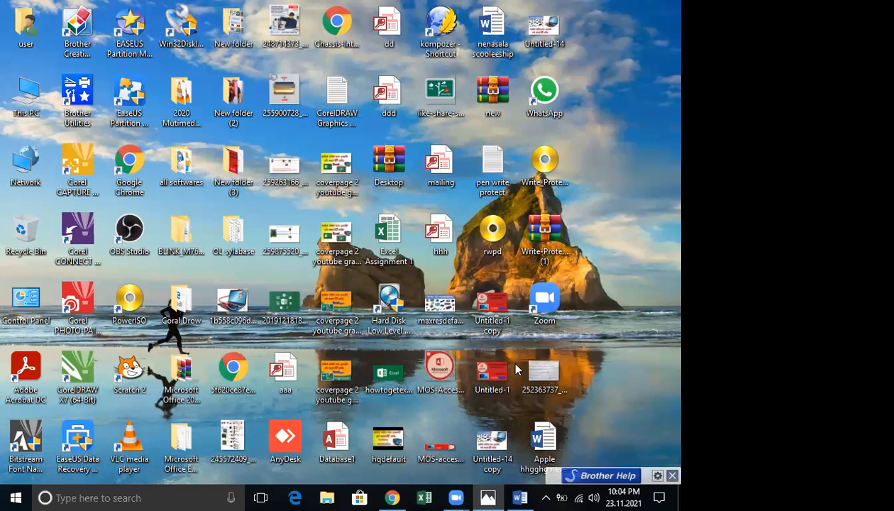